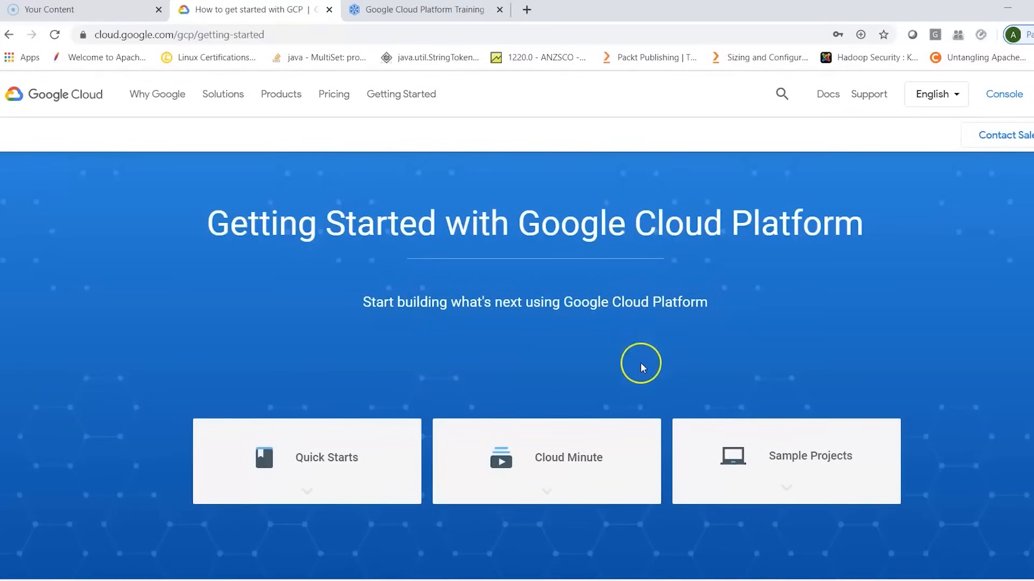
Review the quickstart tutorials and Cloud Minute videos on the Getting Started with Google Cloud Platform page.
scroll(621, 354, down, 3)
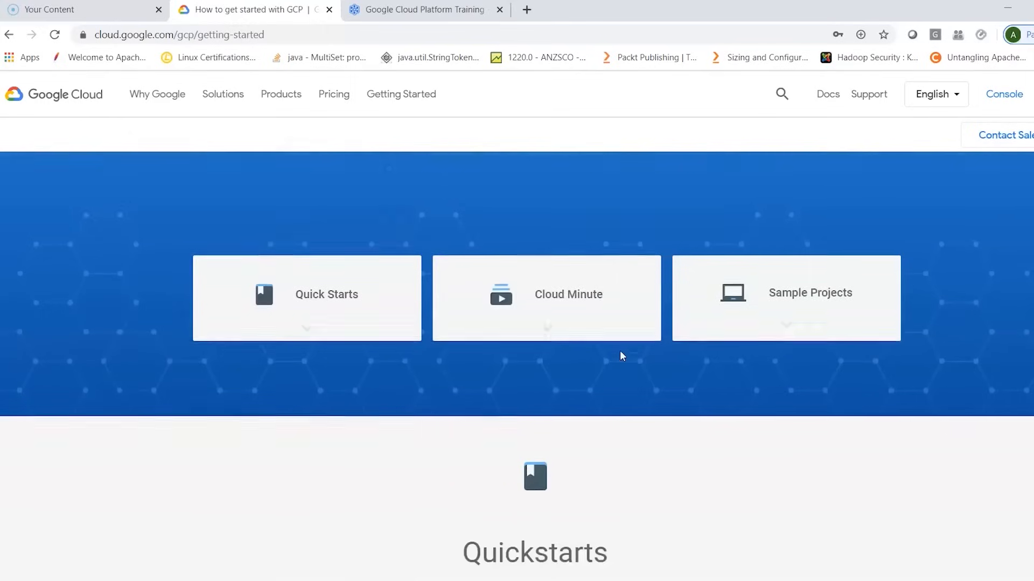
scroll(622, 356, down, 1)
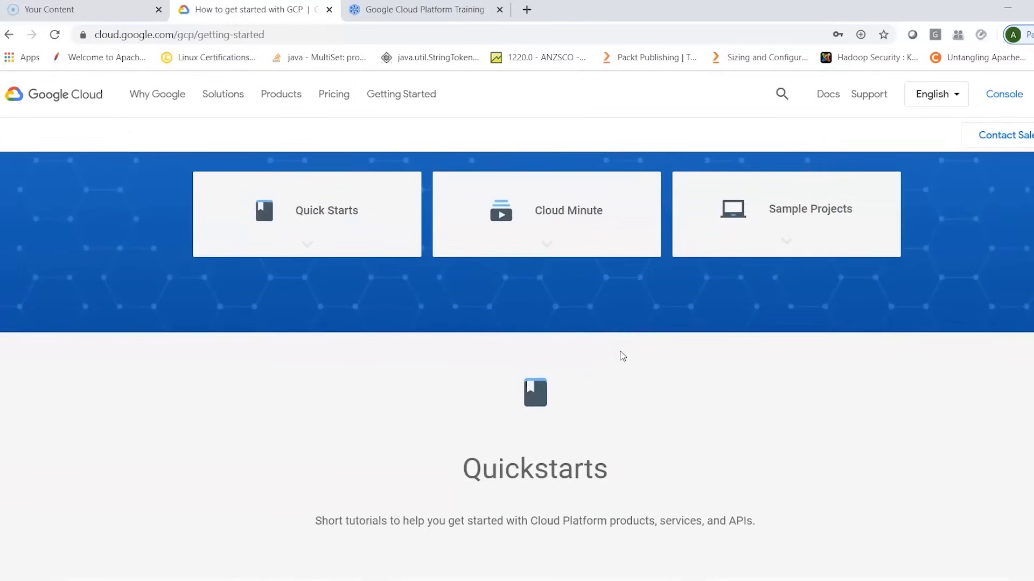
scroll(623, 355, down, 6)
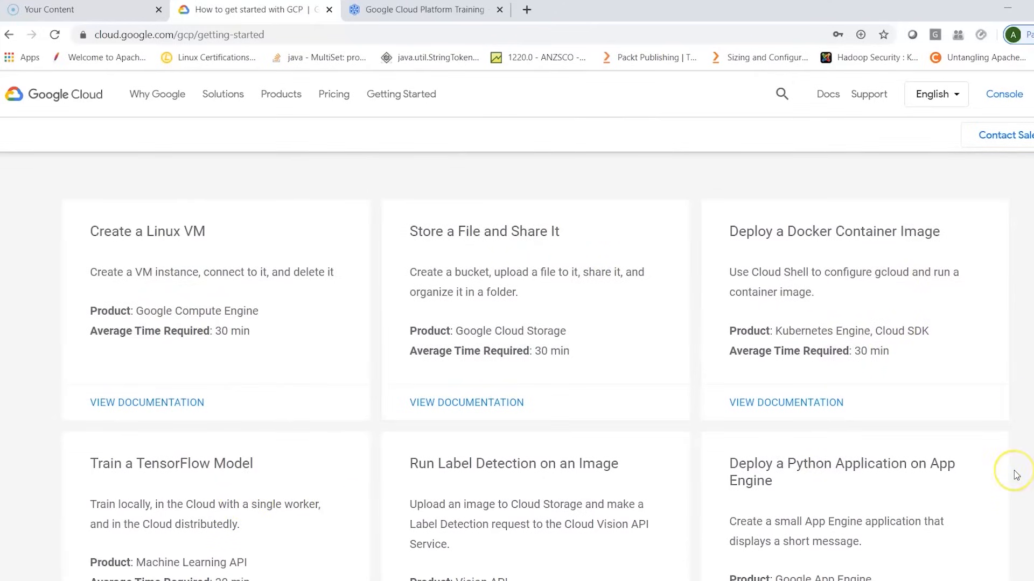
scroll(1016, 475, down, 8)
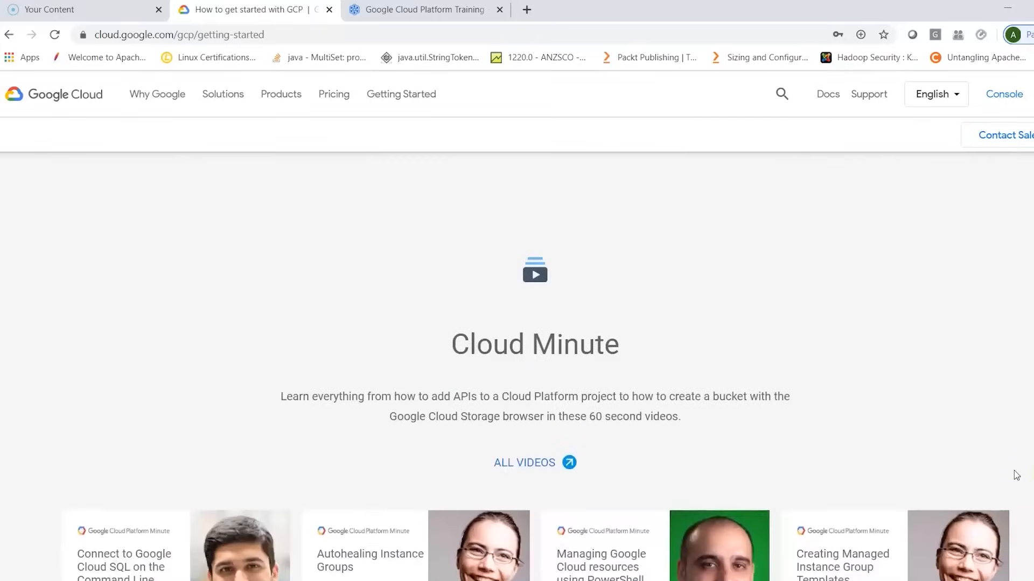
scroll(1016, 475, down, 4)
scroll(1016, 475, up, 6)
scroll(1016, 475, up, 10)
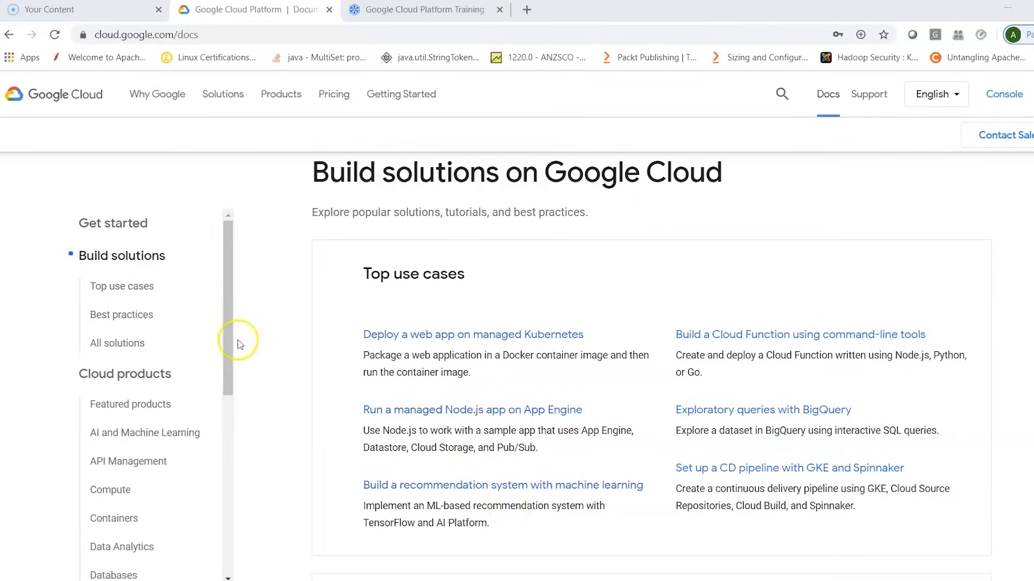
Go to the documentation's Featured products section and review the All solutions list that precedes it.
drag(224, 316, 230, 379)
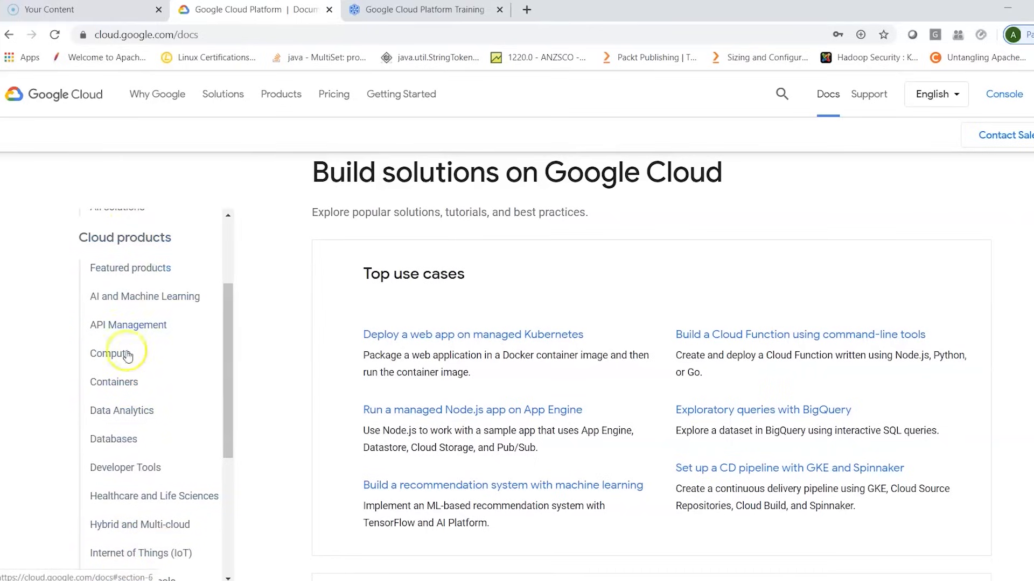
click(130, 268)
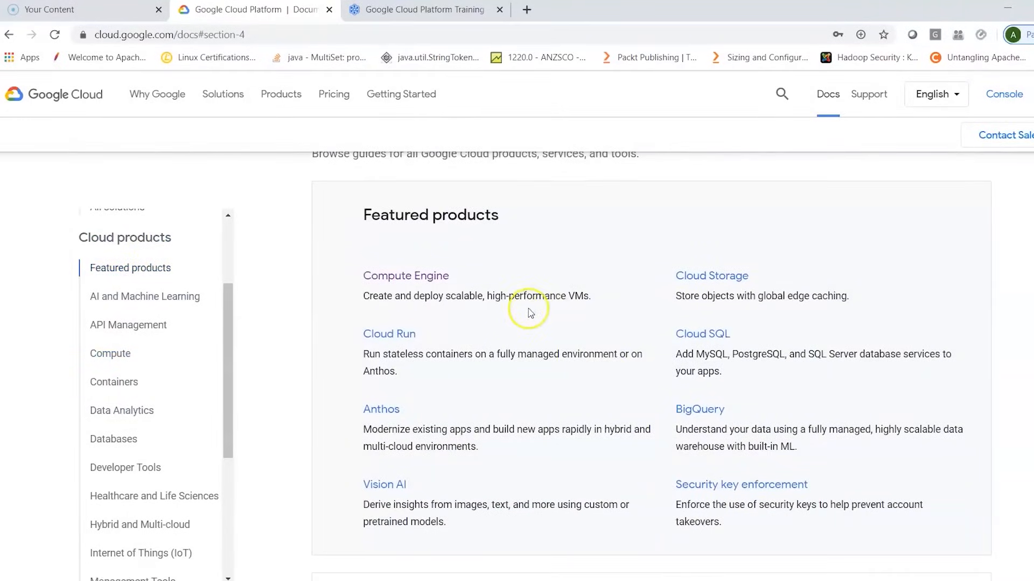
scroll(530, 312, up, 15)
scroll(528, 322, up, 6)
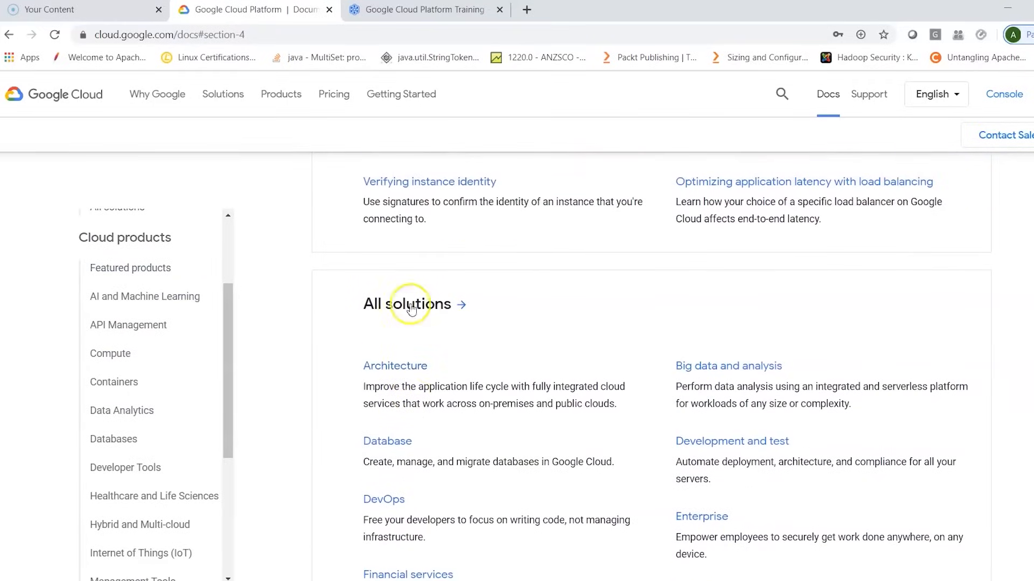
scroll(468, 352, down, 3)
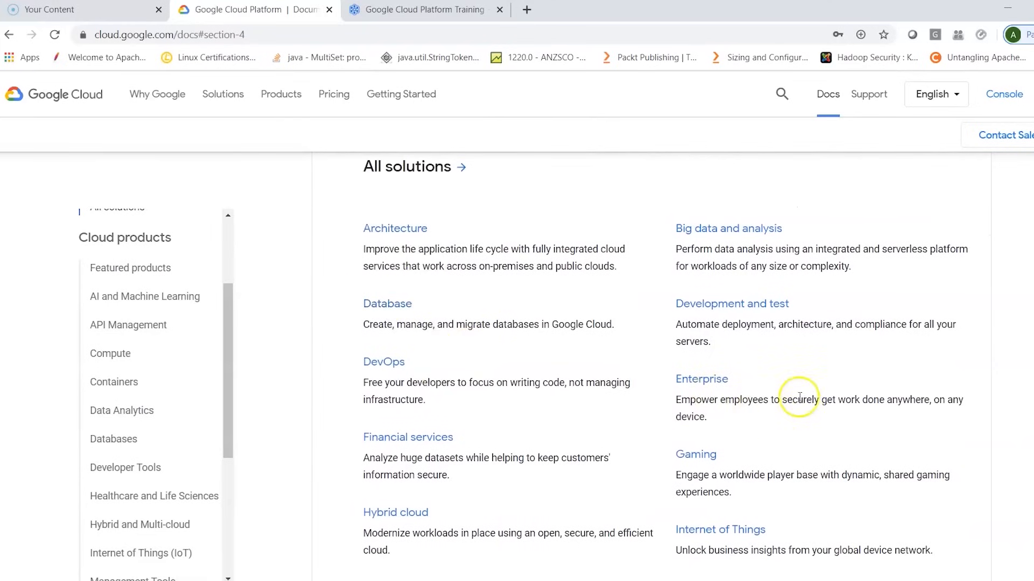
scroll(791, 419, down, 3)
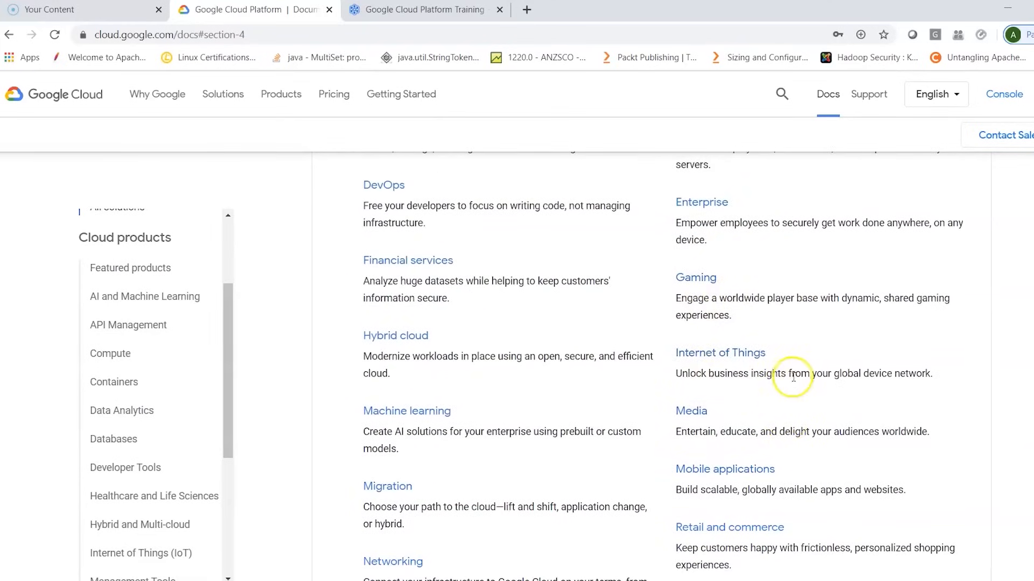
scroll(586, 442, down, 1)
scroll(586, 448, down, 7)
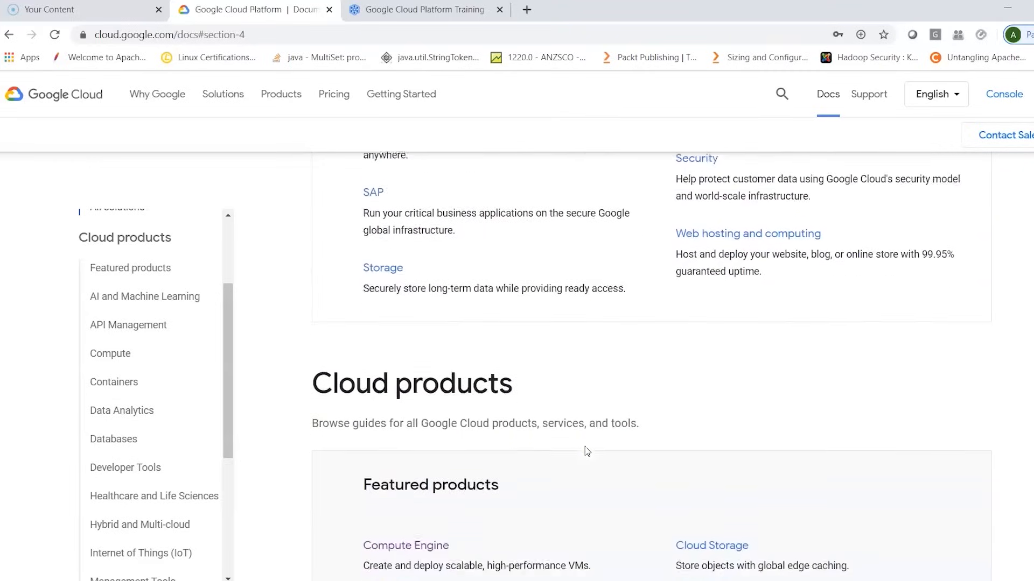
scroll(584, 447, down, 2)
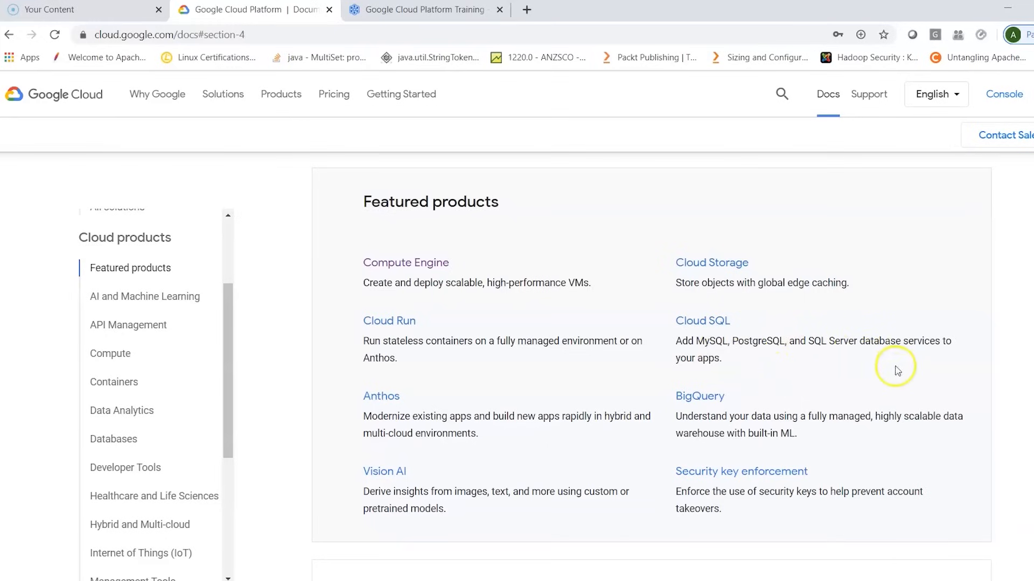
Examine the AI and Machine Learning products, including the AI building blocks and the AI Platform and accelerators.
scroll(868, 381, down, 1)
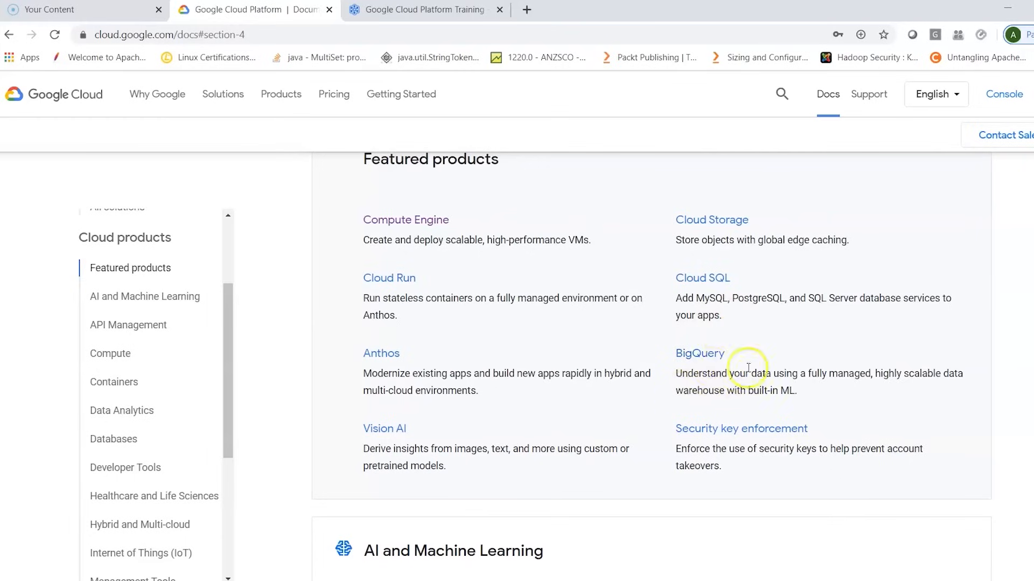
scroll(723, 501, down, 1)
scroll(725, 504, down, 5)
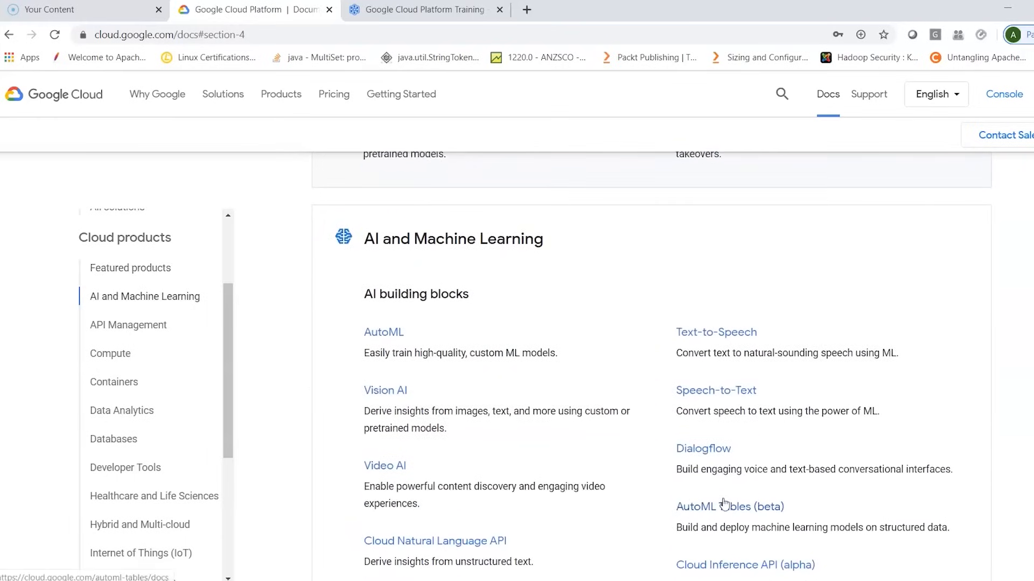
scroll(725, 503, down, 1)
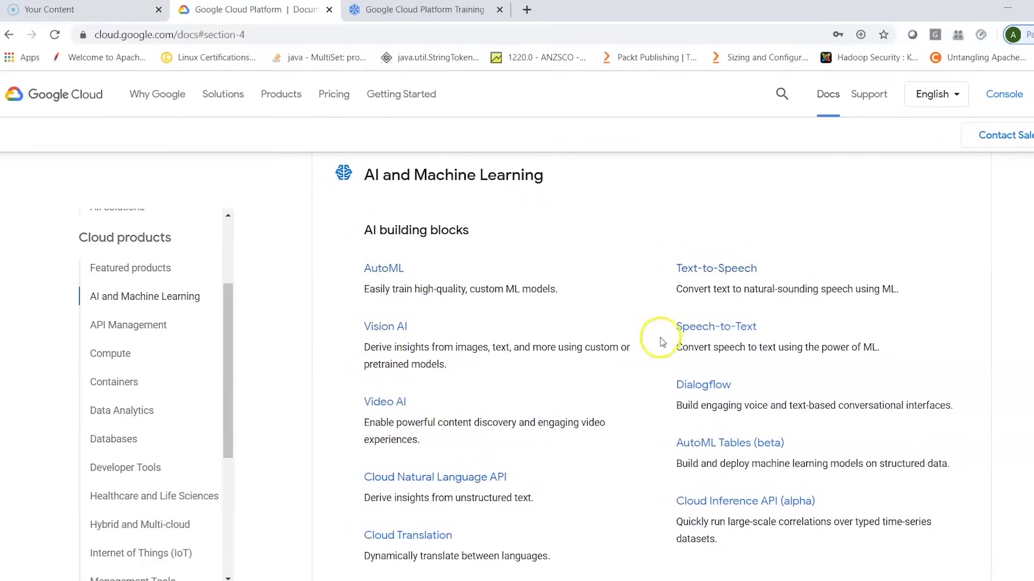
scroll(613, 419, down, 6)
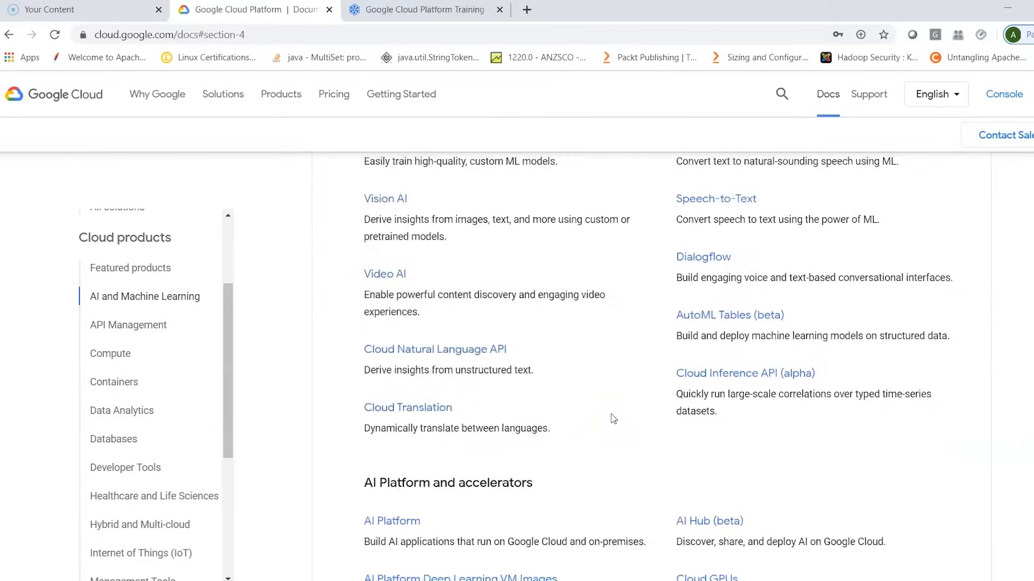
scroll(612, 418, down, 2)
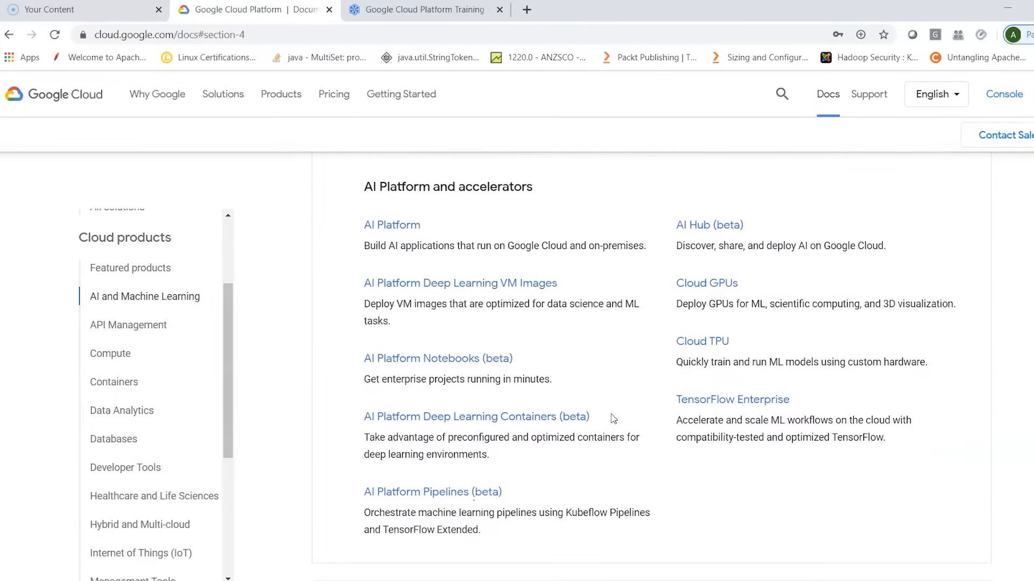
Return to the Featured products and open the Compute Engine documentation.
scroll(613, 419, up, 20)
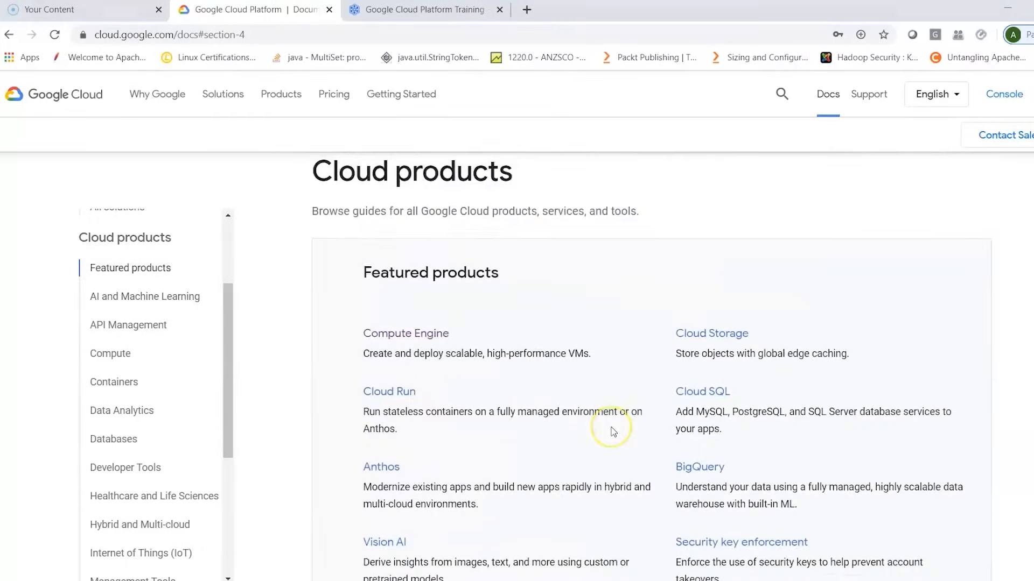
scroll(613, 432, down, 2)
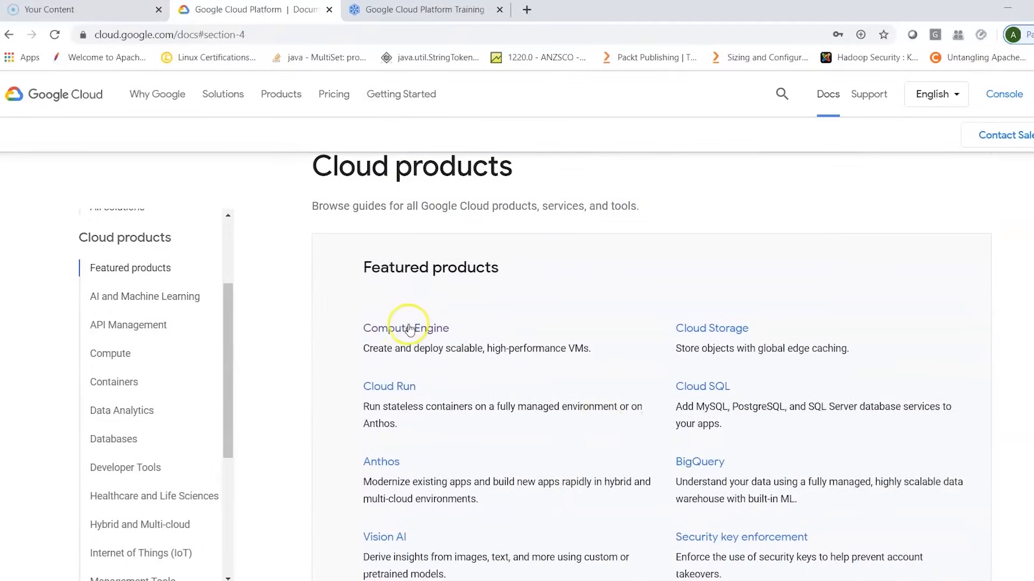
click(408, 329)
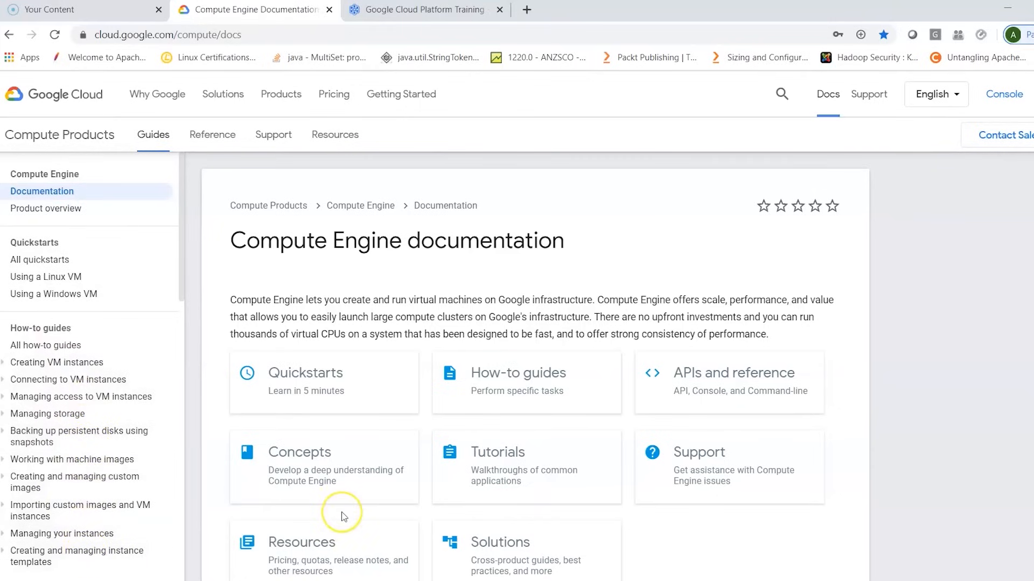
Look through the Compute Engine documentation page and open the Infrastructure modernization solution from its footer links.
scroll(343, 517, down, 3)
scroll(343, 517, down, 3)
scroll(343, 517, down, 5)
scroll(341, 515, up, 1)
scroll(342, 517, down, 2)
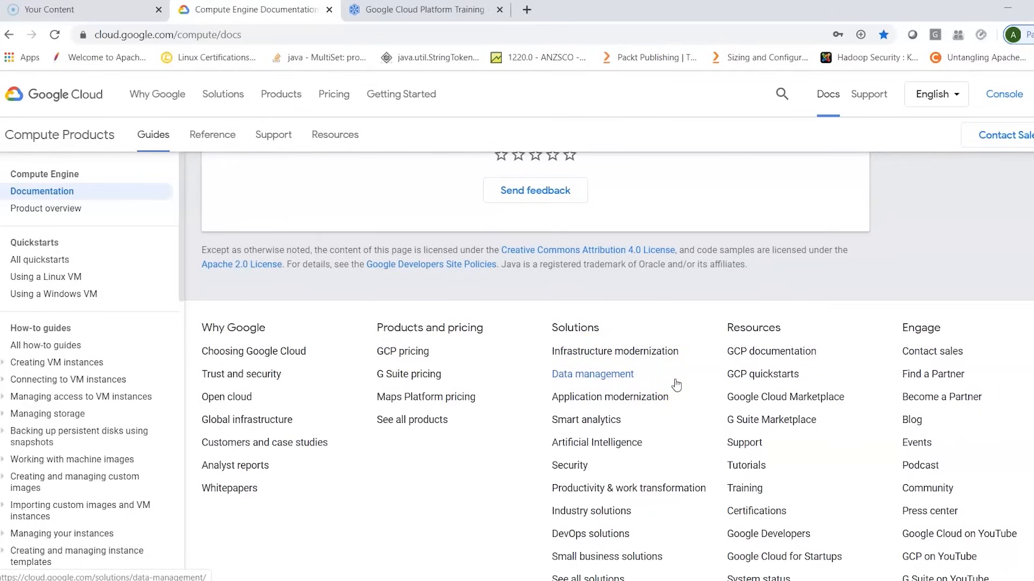
scroll(677, 385, up, 10)
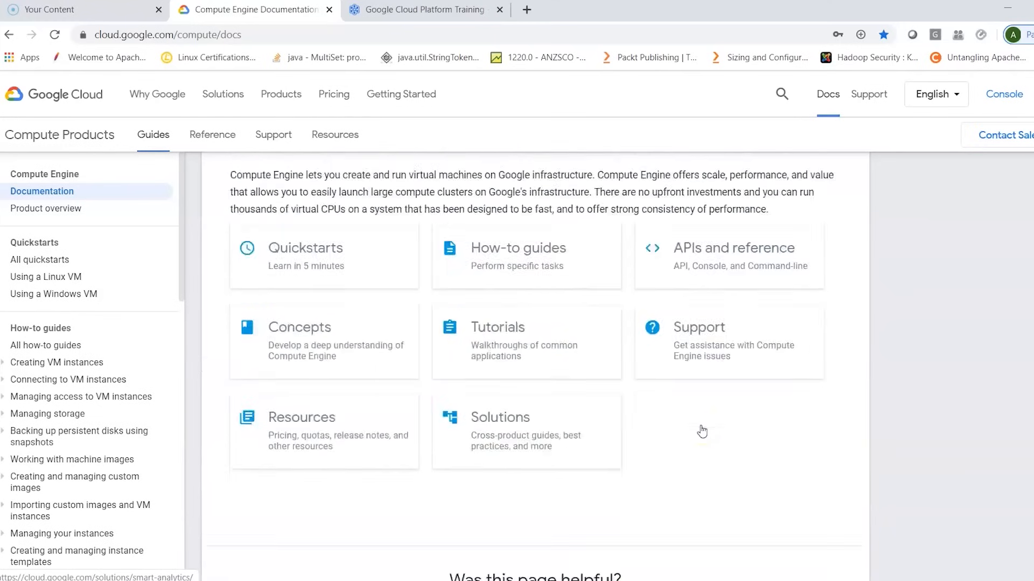
scroll(700, 425, down, 10)
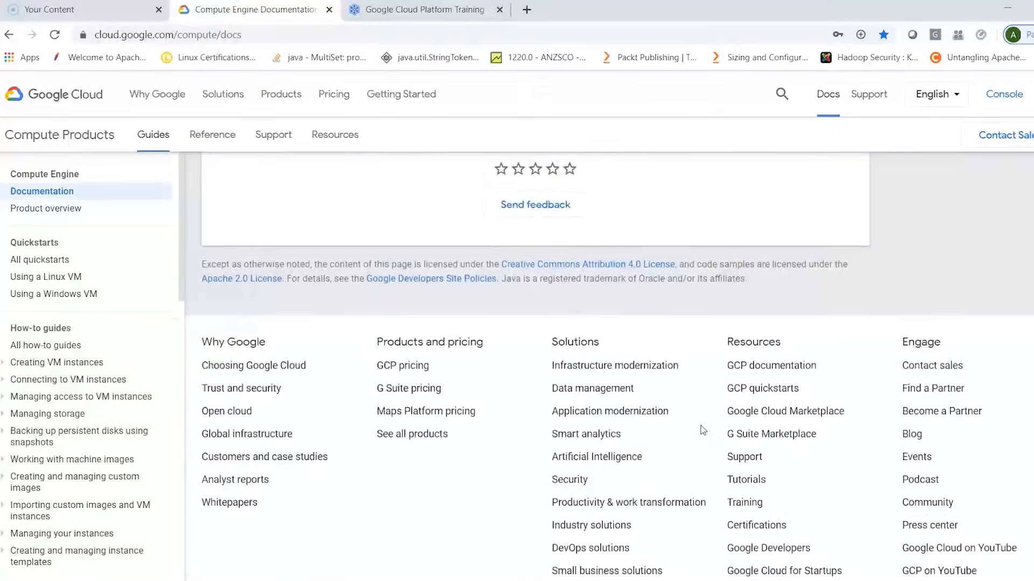
click(635, 323)
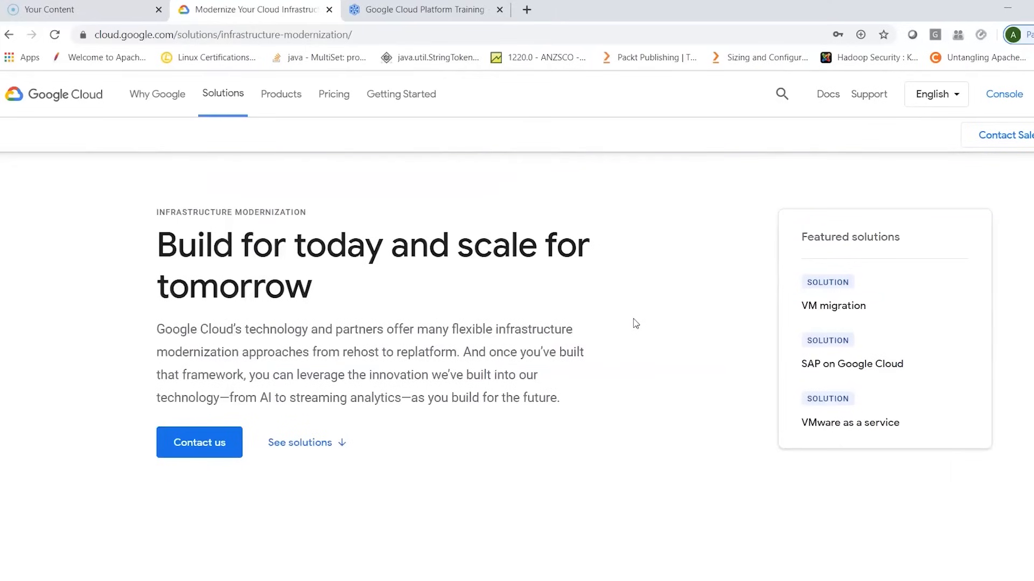
Read the Infrastructure modernization overview and review its list of solutions, from VM migration to Bare Metal Solution.
scroll(635, 323, down, 5)
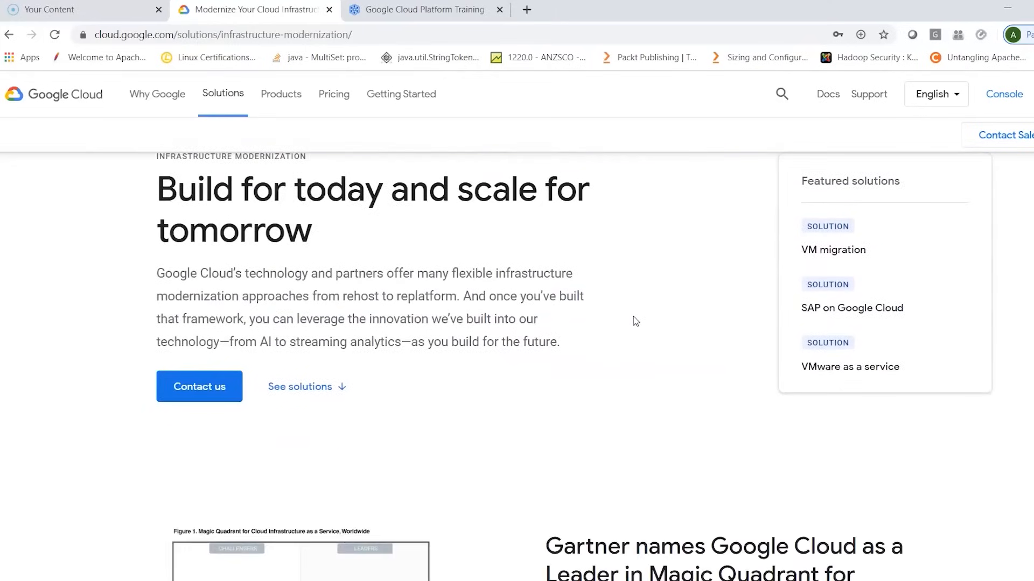
scroll(636, 321, down, 1)
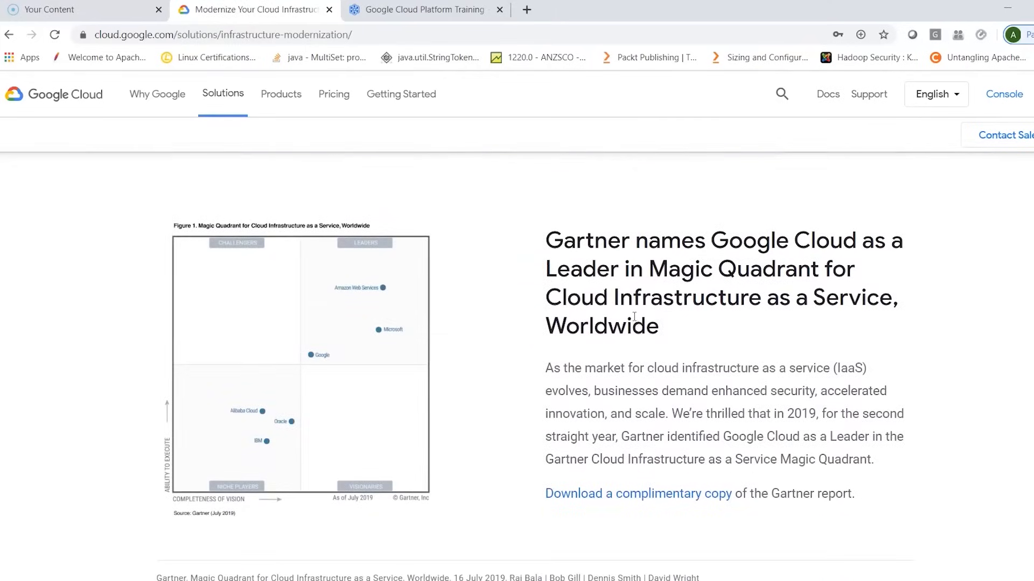
scroll(634, 317, up, 5)
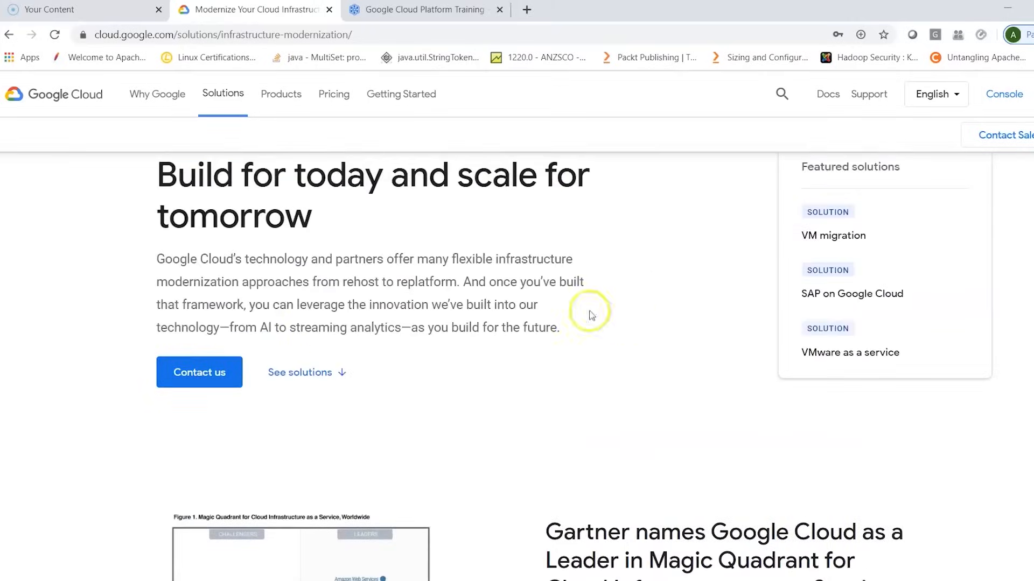
click(321, 371)
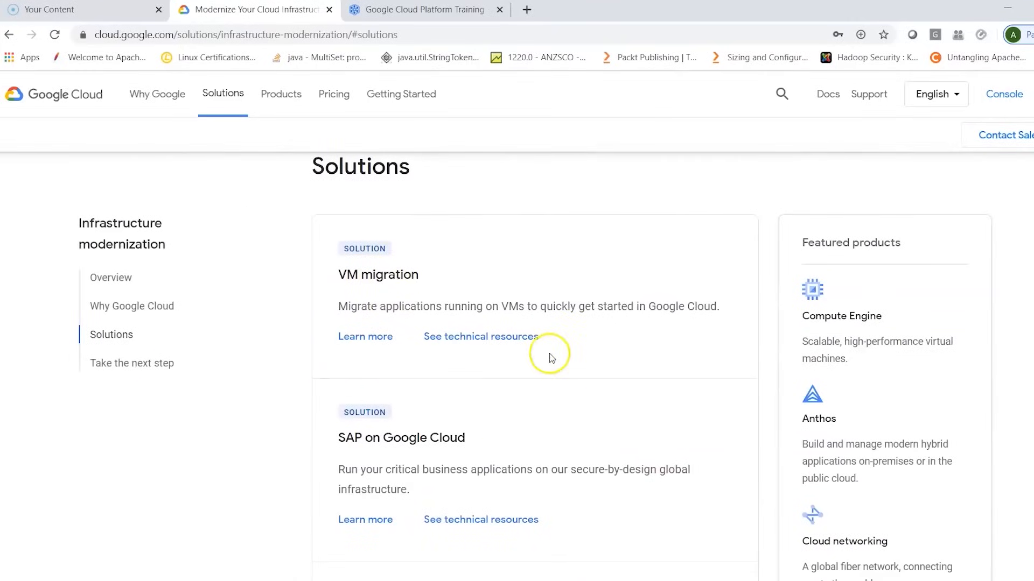
scroll(566, 432, down, 1)
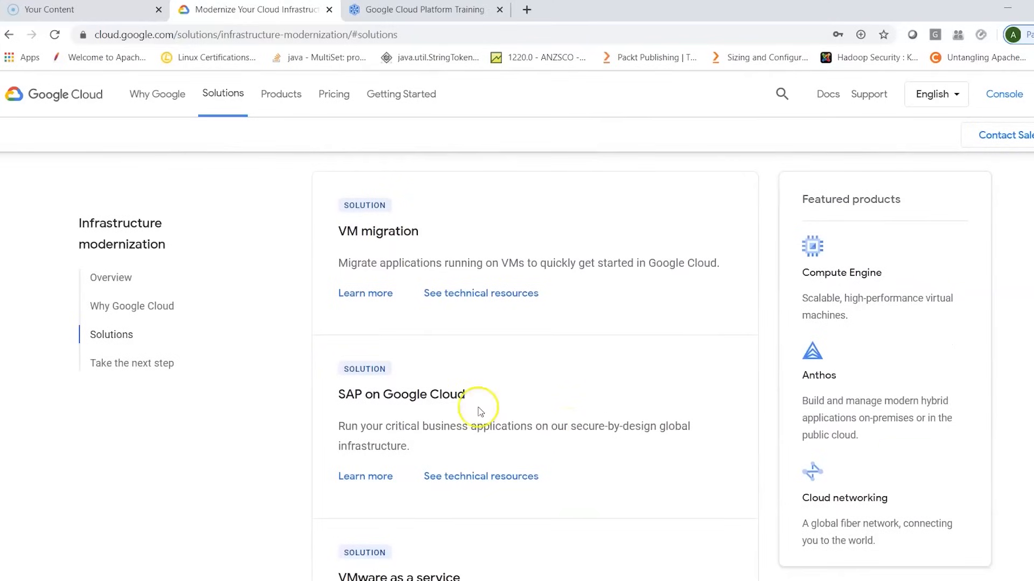
scroll(515, 444, down, 1)
scroll(515, 444, down, 9)
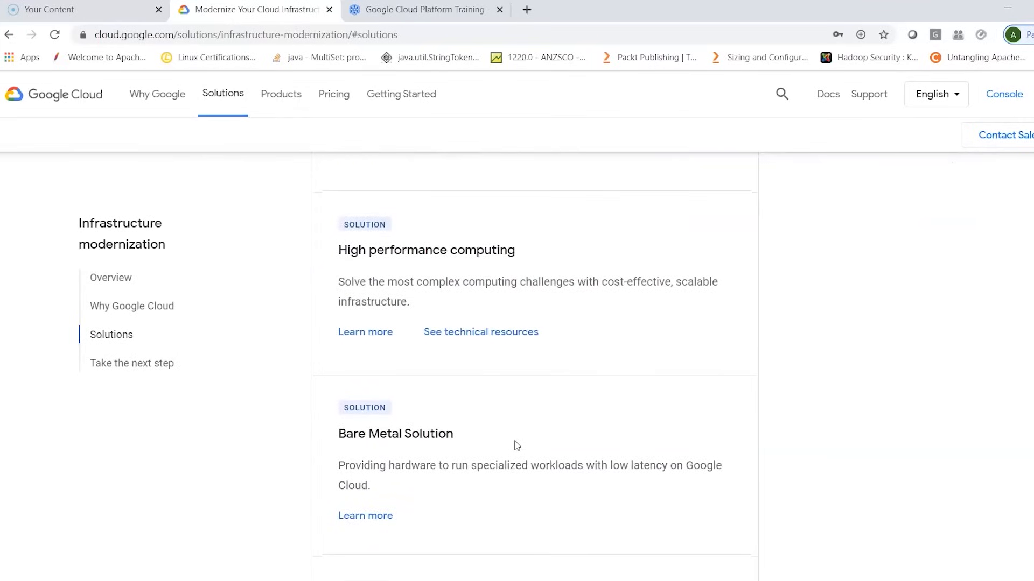
Look back over the Why Google Cloud and Overview sections and return to the Compute Engine documentation page.
scroll(517, 445, up, 12)
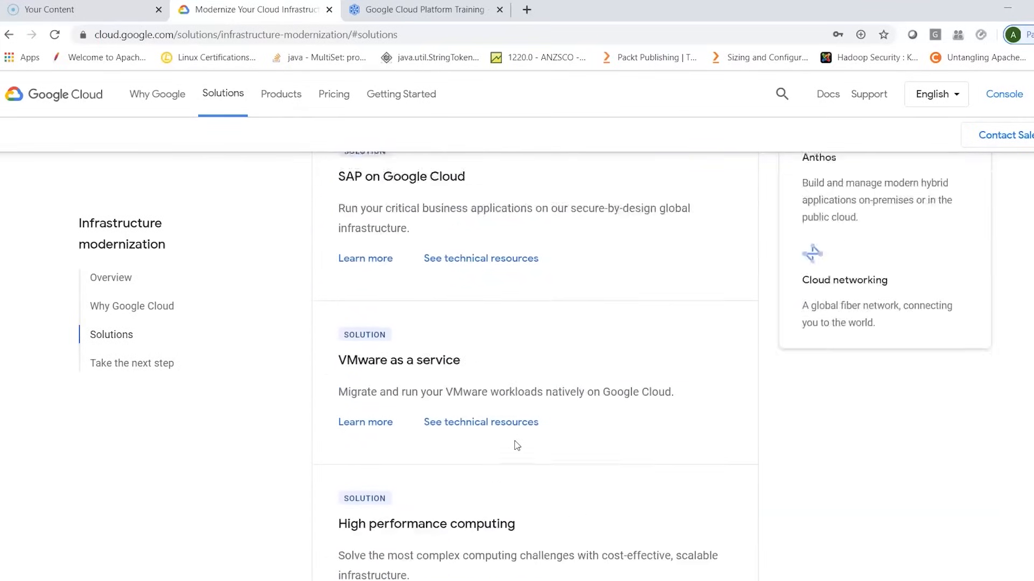
scroll(516, 445, up, 15)
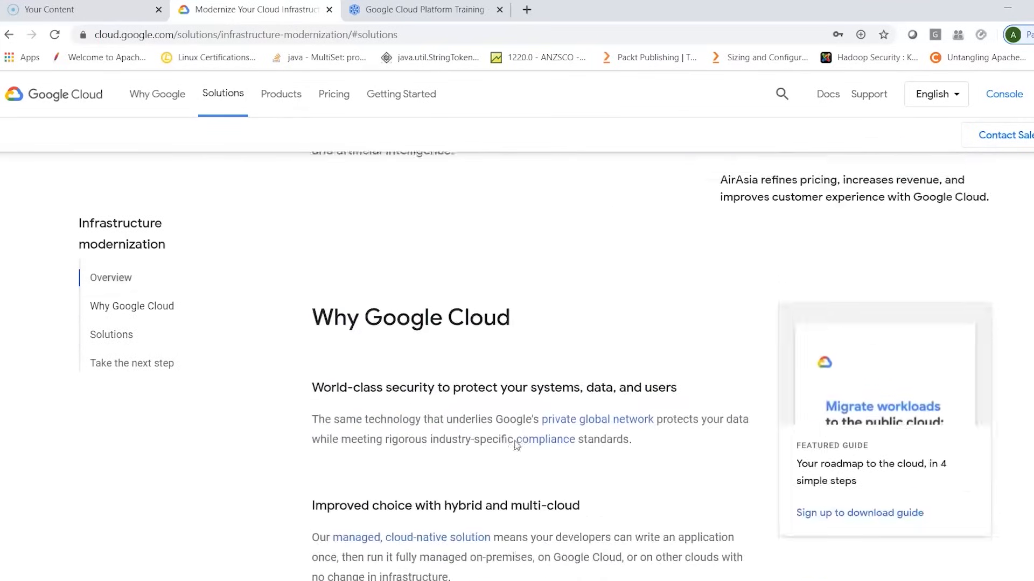
scroll(516, 444, up, 12)
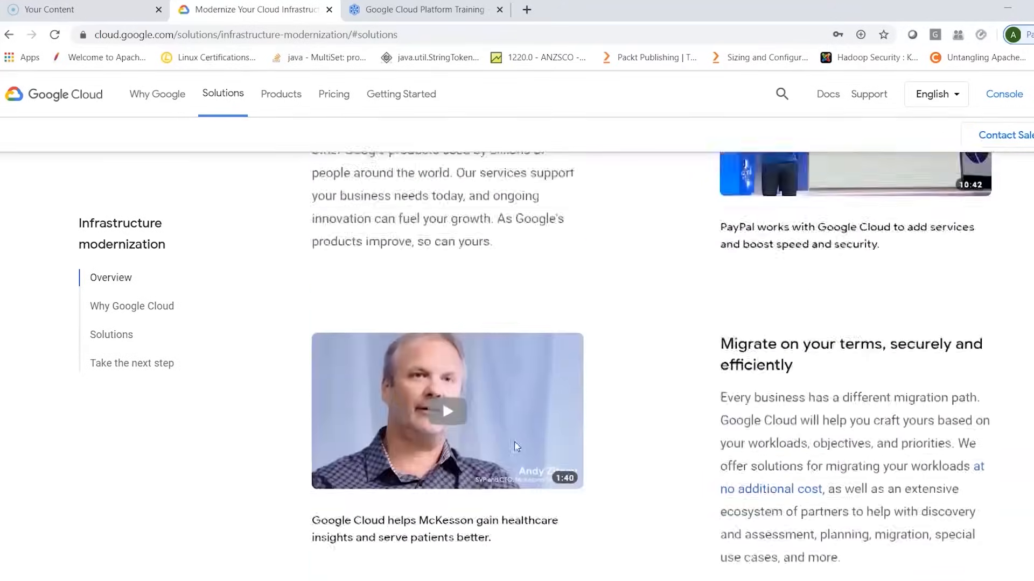
click(9, 34)
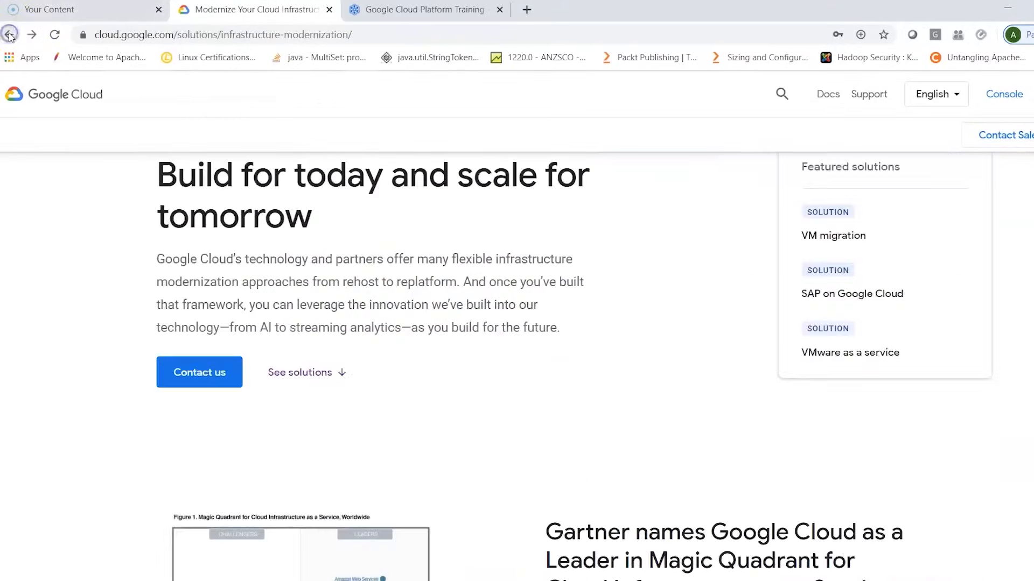
click(9, 34)
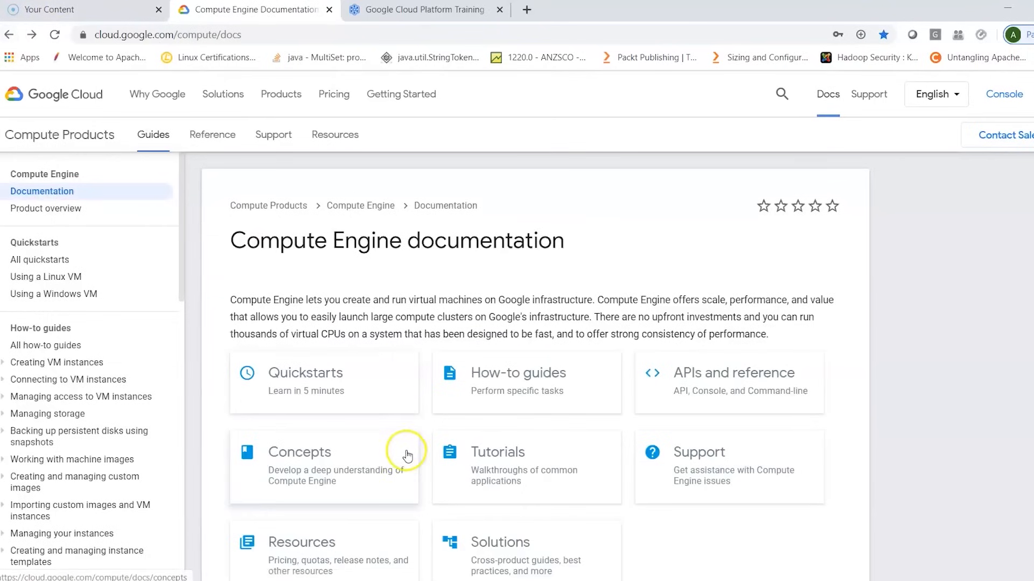
Look over the topic cards of the Compute Engine documentation and open the page listing all how-to guides.
scroll(606, 451, down, 2)
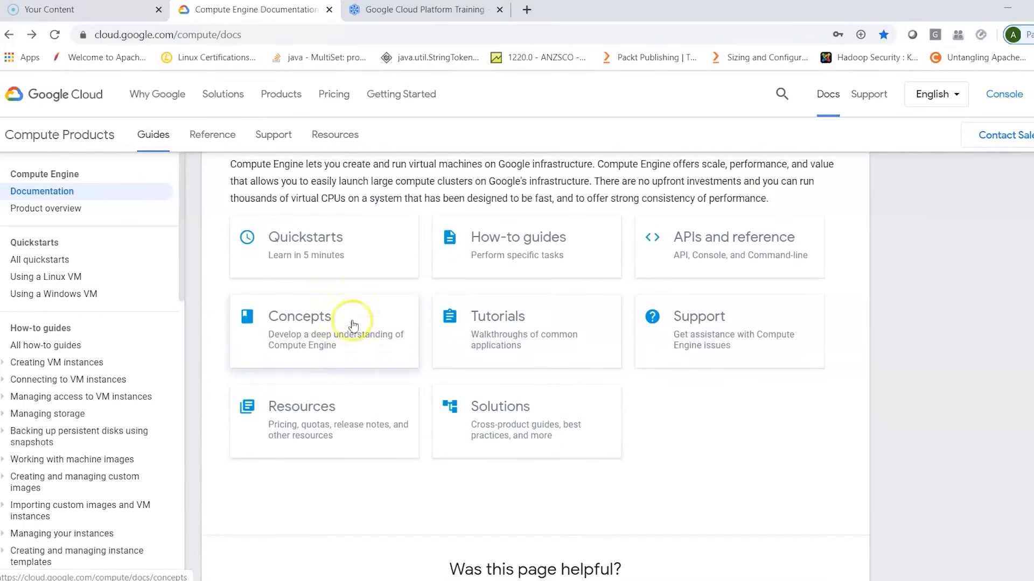
scroll(397, 514, down, 2)
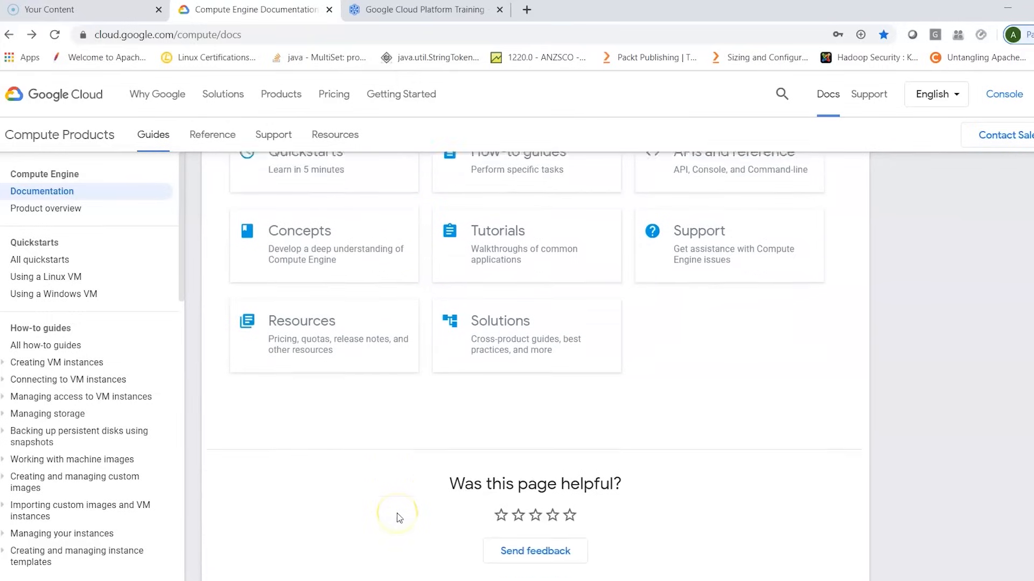
click(58, 344)
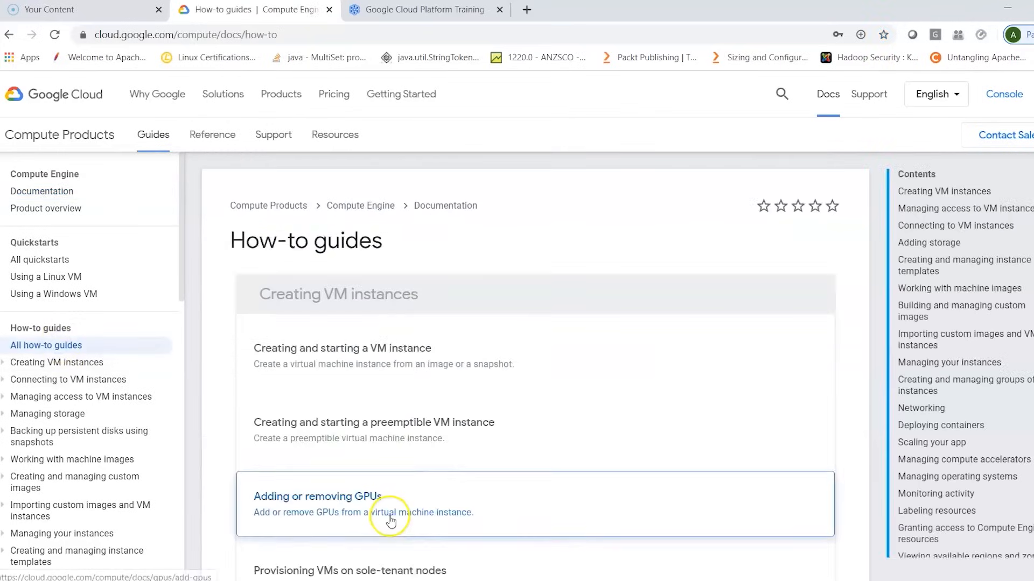
Read through the how-to guides on creating VM instances, managing access, connecting to instances and adding storage.
scroll(519, 488, down, 4)
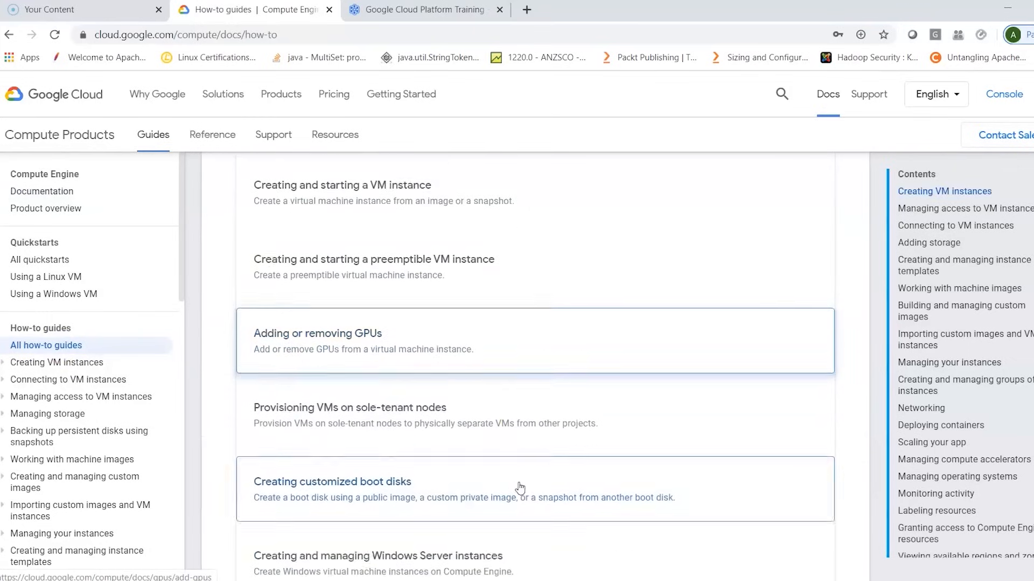
scroll(520, 488, up, 1)
scroll(519, 488, down, 5)
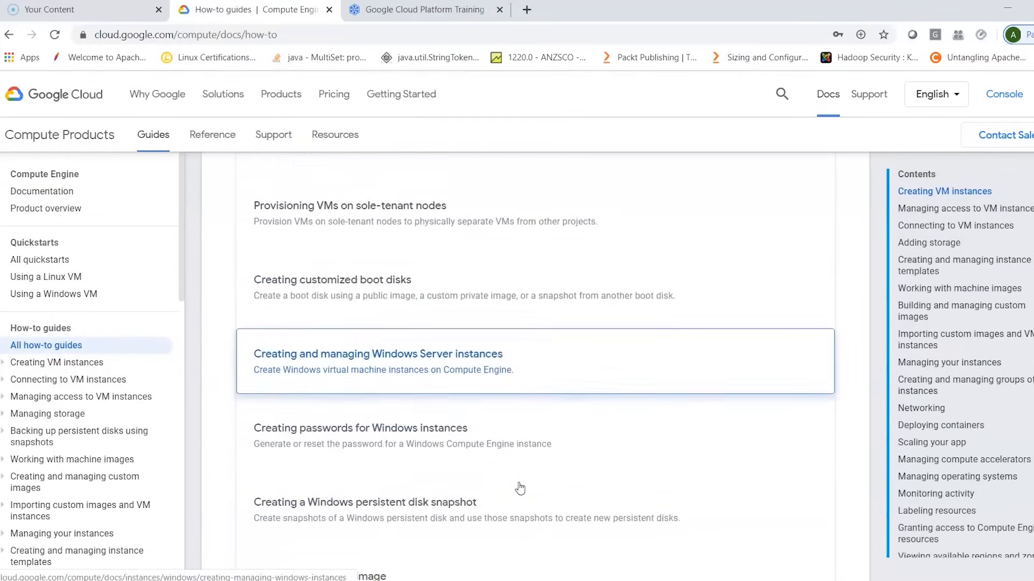
scroll(520, 488, down, 5)
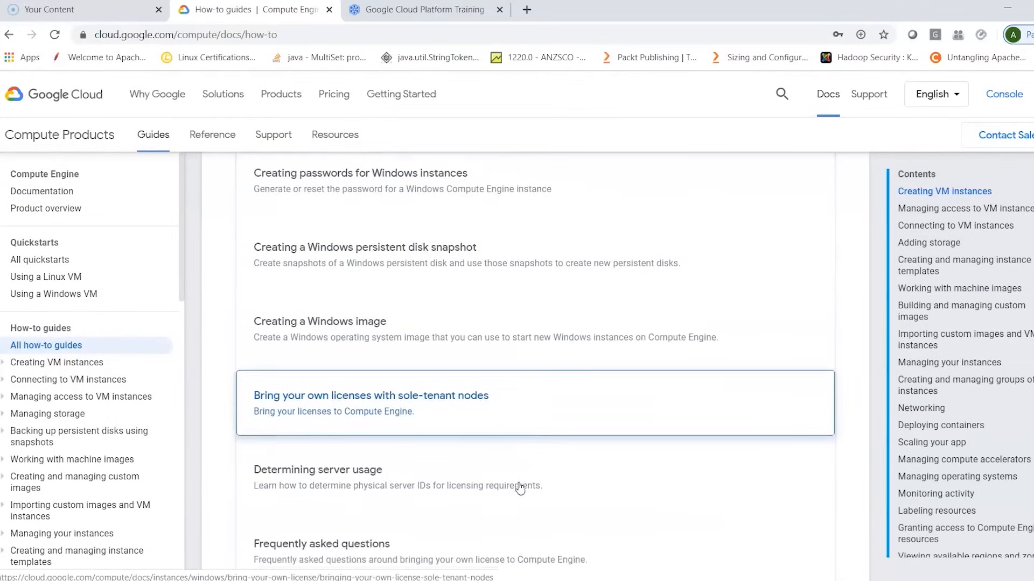
scroll(520, 488, down, 6)
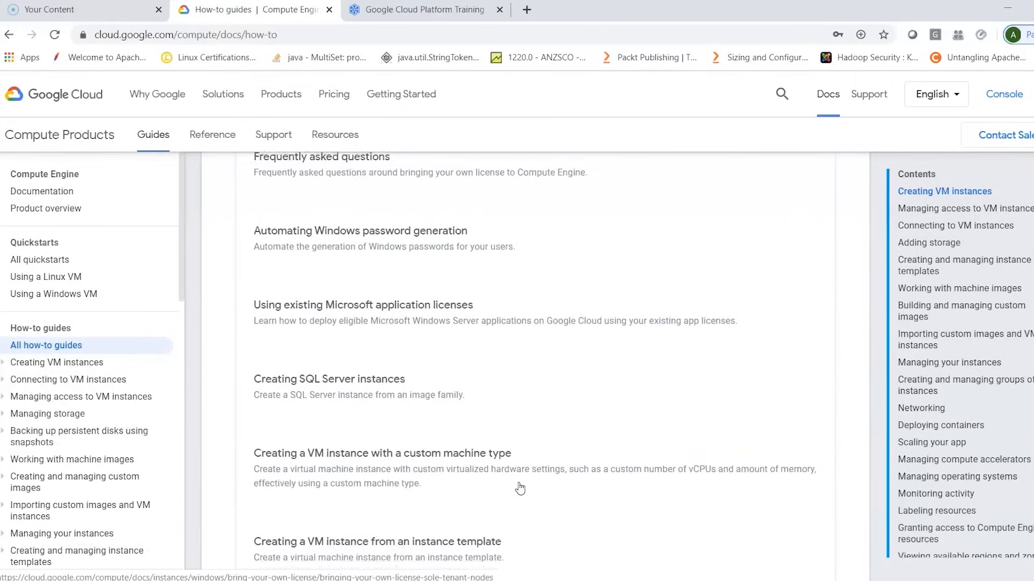
scroll(520, 488, down, 5)
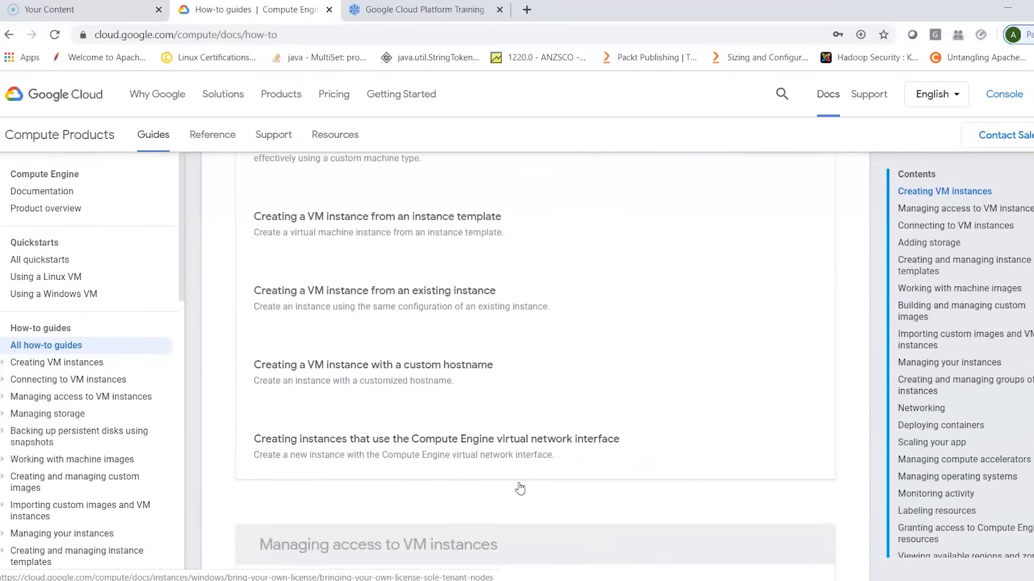
scroll(521, 488, down, 2)
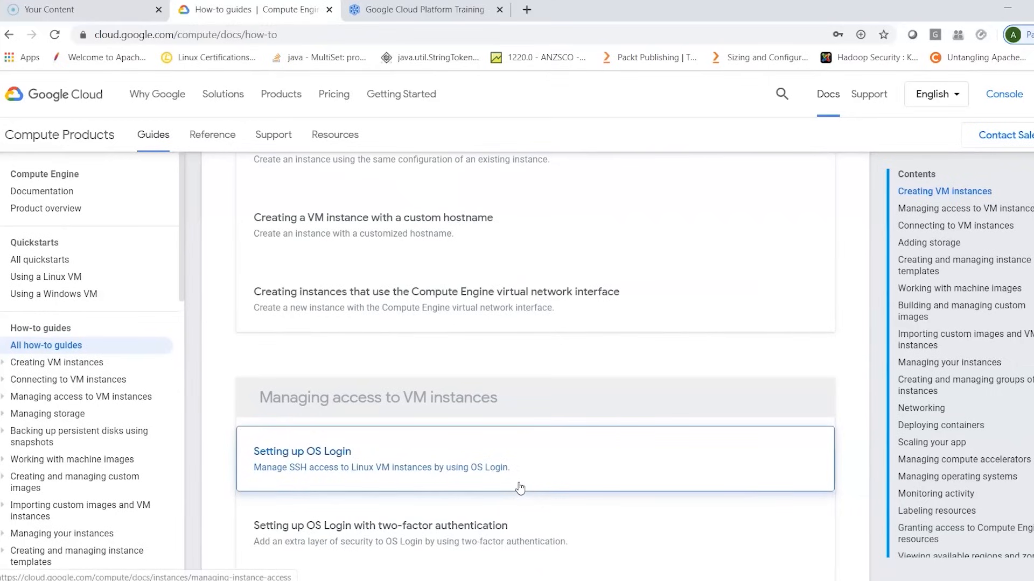
scroll(518, 522, down, 9)
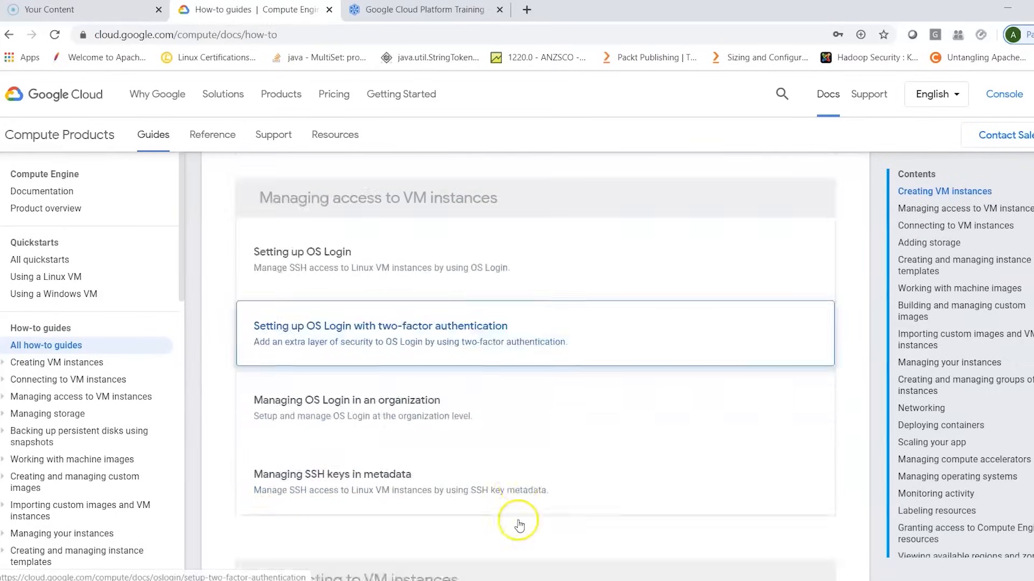
scroll(518, 520, down, 2)
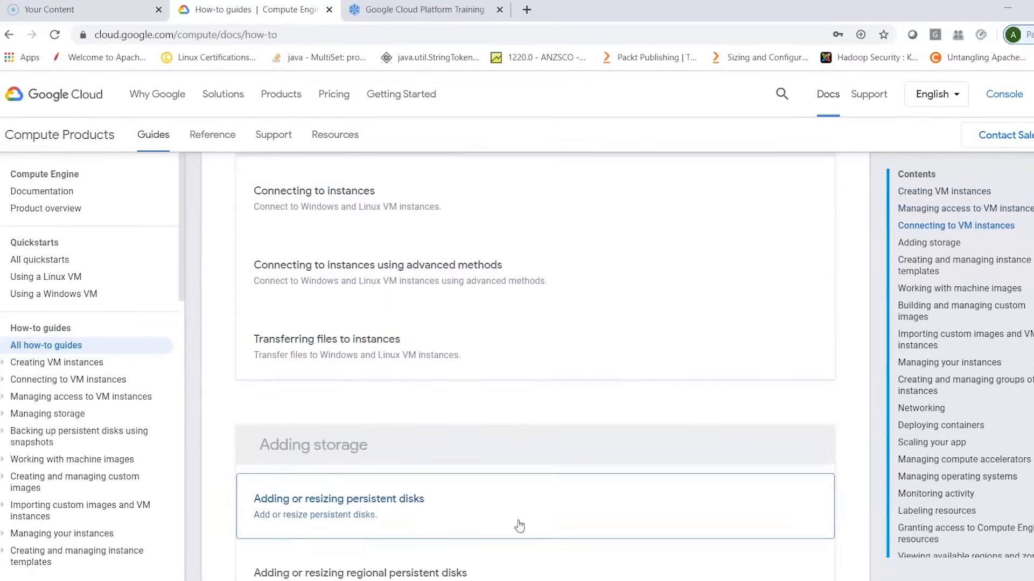
Return to the Google Cloud documentation overview and review its product categories from AI and Machine Learning to Security and Identity.
click(7, 34)
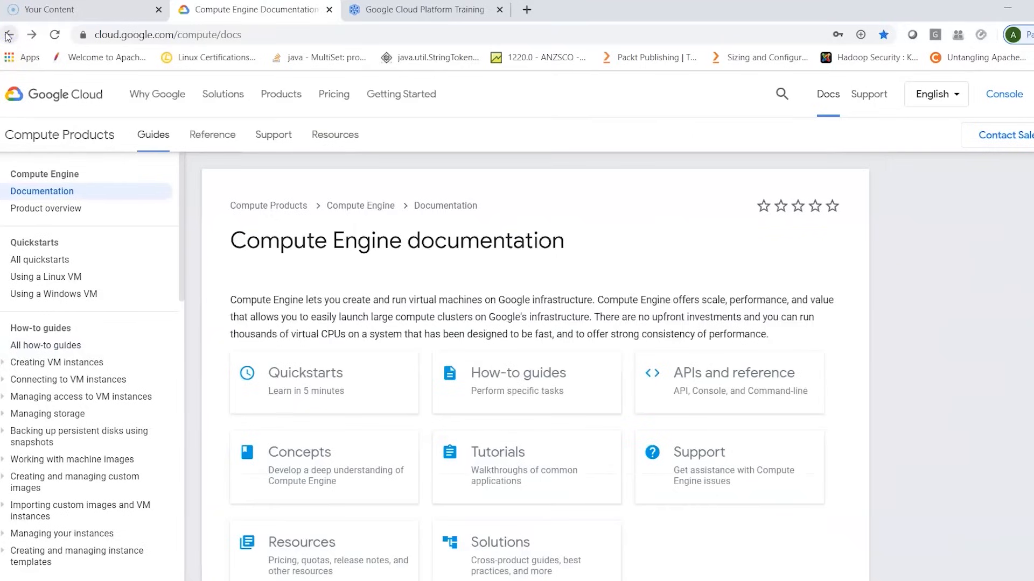
click(7, 35)
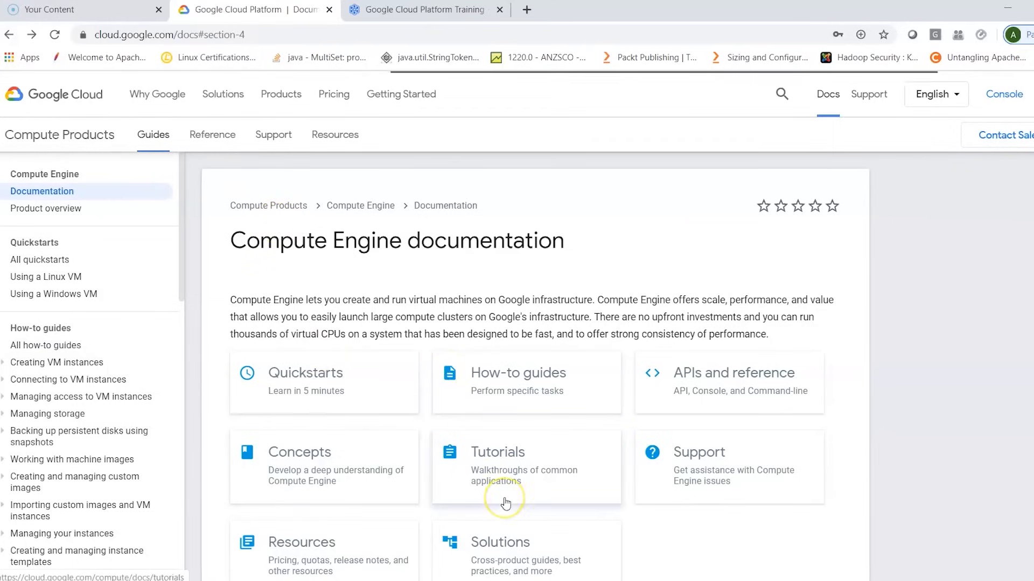
scroll(506, 498, down, 8)
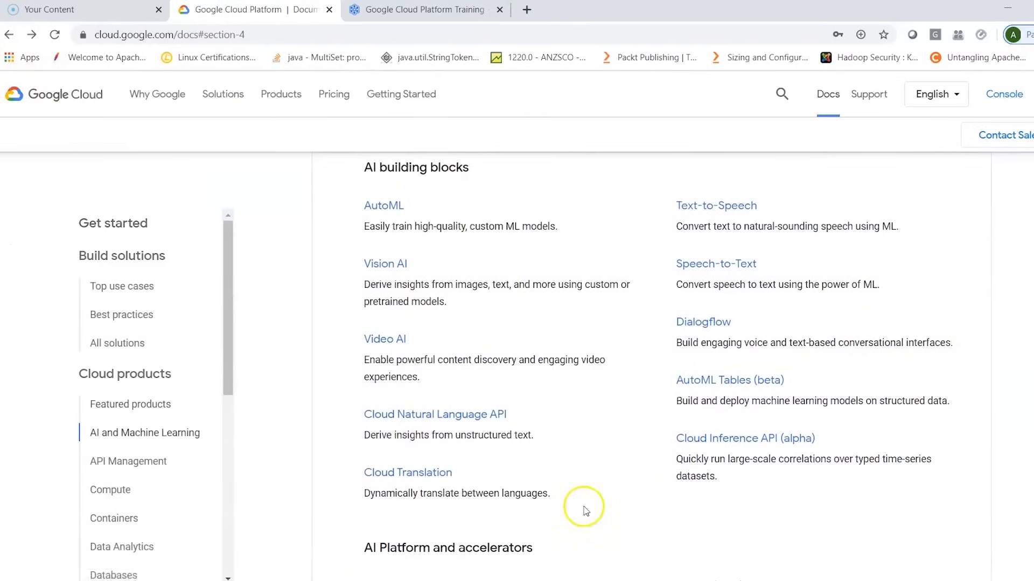
scroll(581, 506, down, 13)
scroll(584, 507, down, 15)
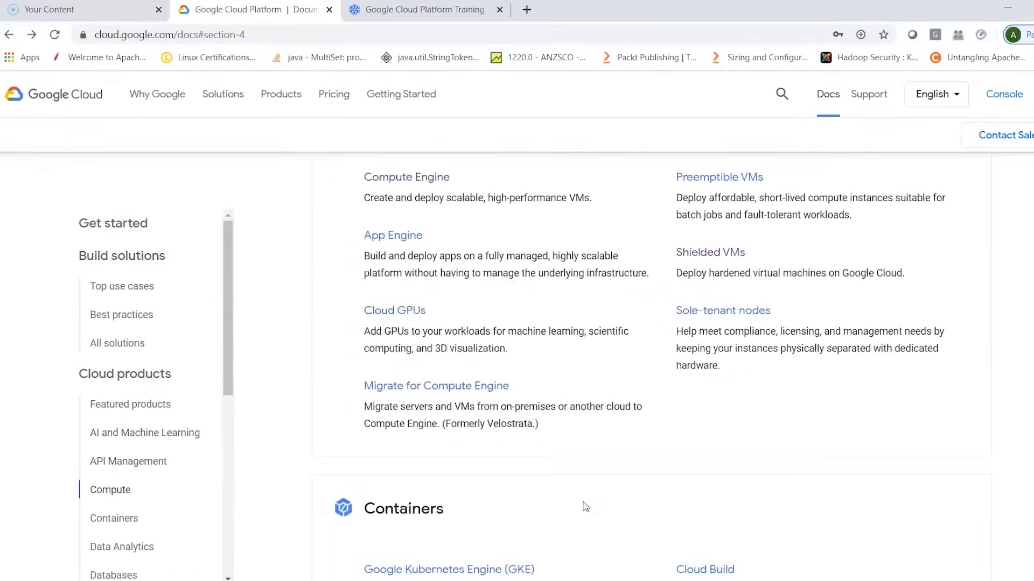
scroll(584, 508, down, 14)
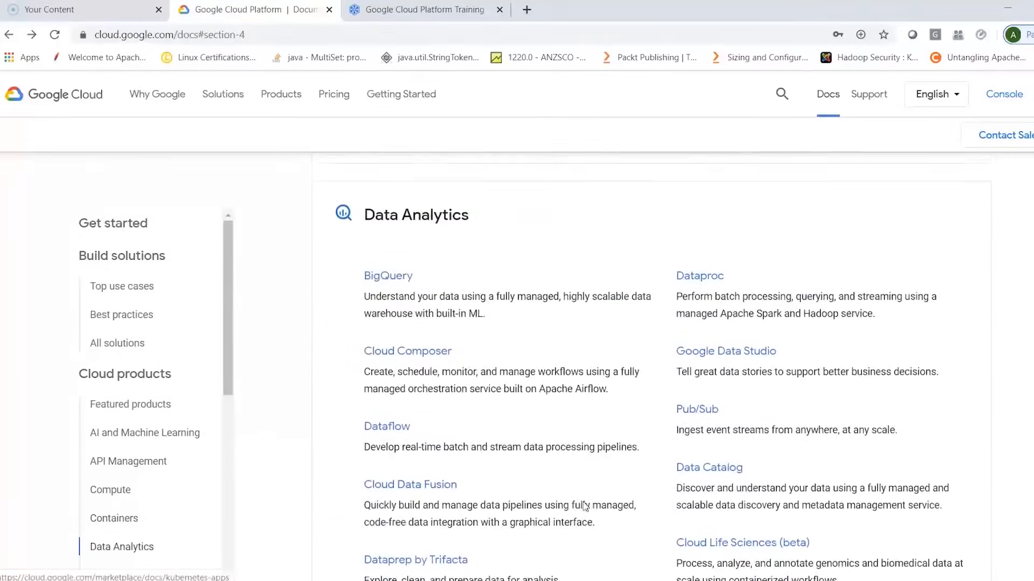
scroll(585, 506, down, 14)
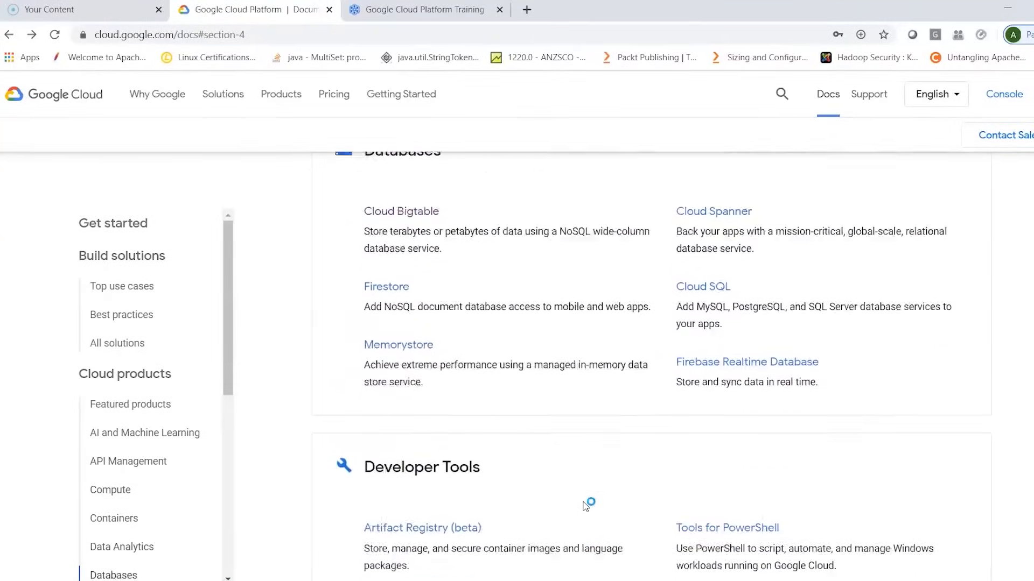
scroll(585, 506, down, 15)
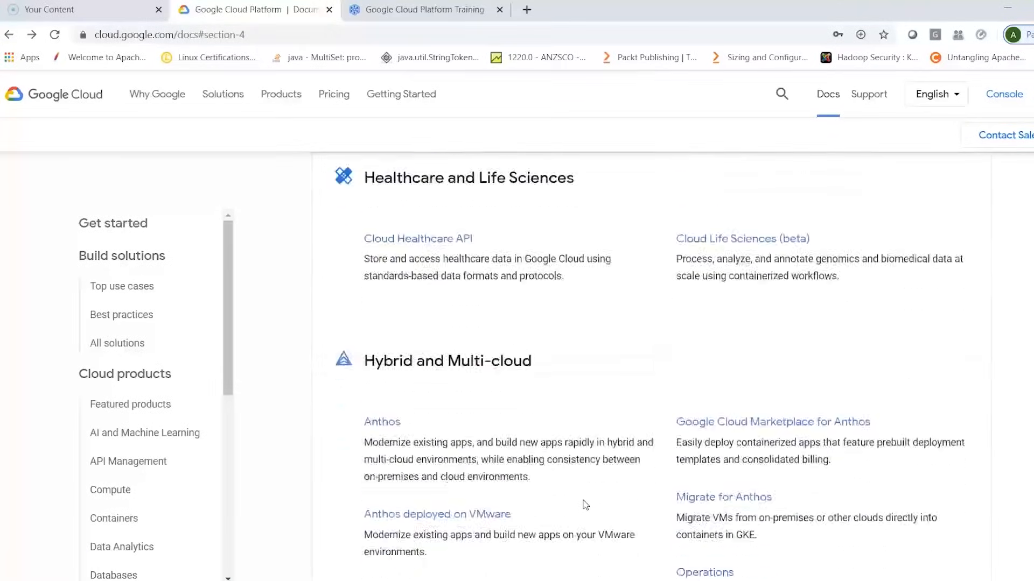
scroll(585, 505, down, 15)
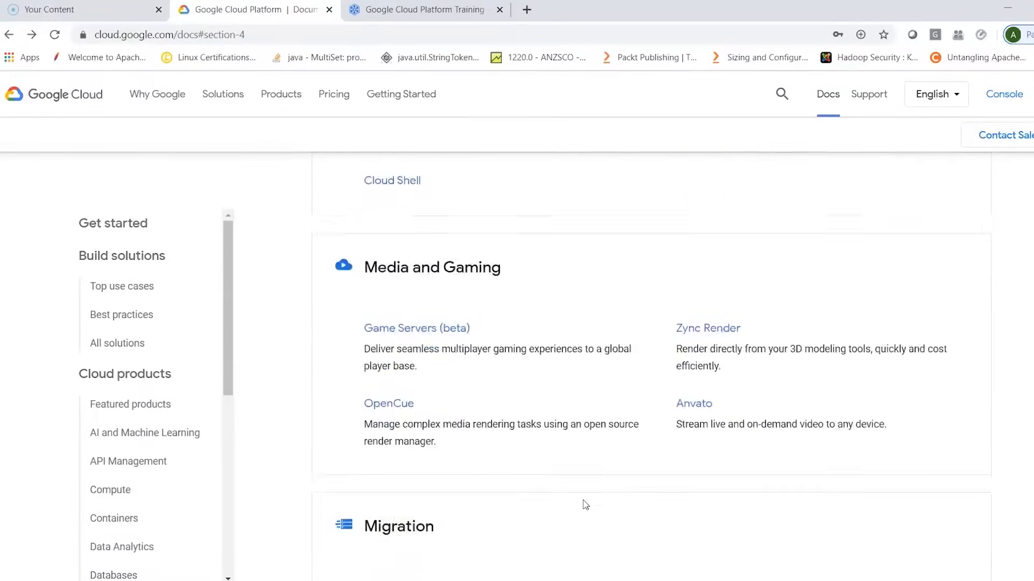
scroll(585, 505, down, 3)
click(63, 147)
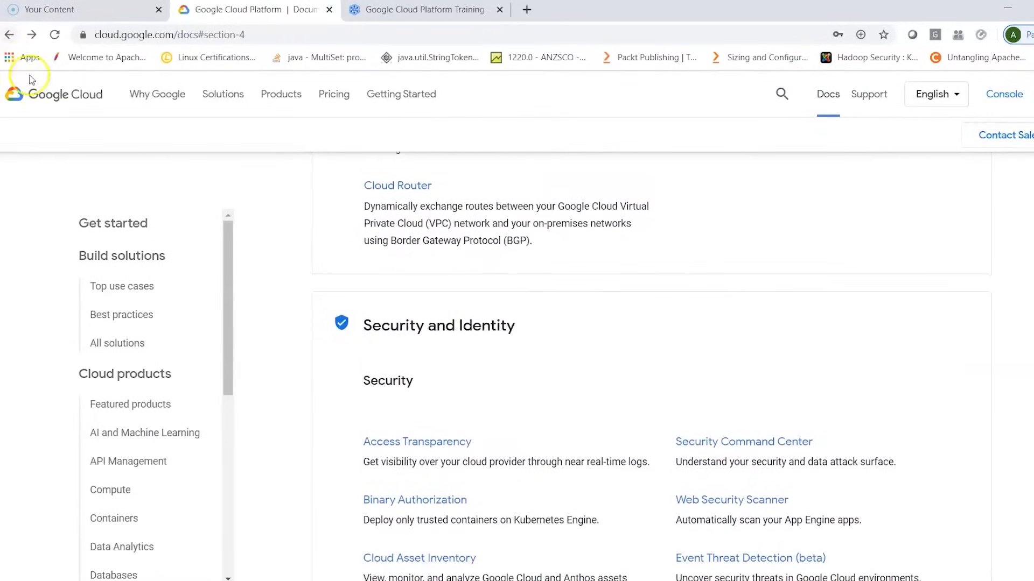
Go back through the Top use cases and Best practices and return to the Getting Started with Google Cloud Platform page.
click(9, 35)
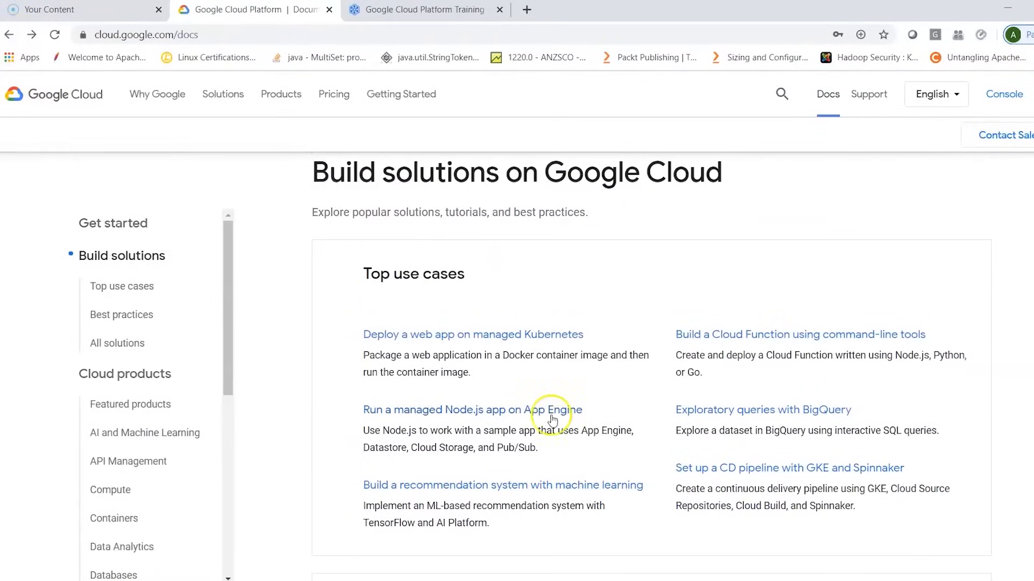
scroll(551, 419, down, 6)
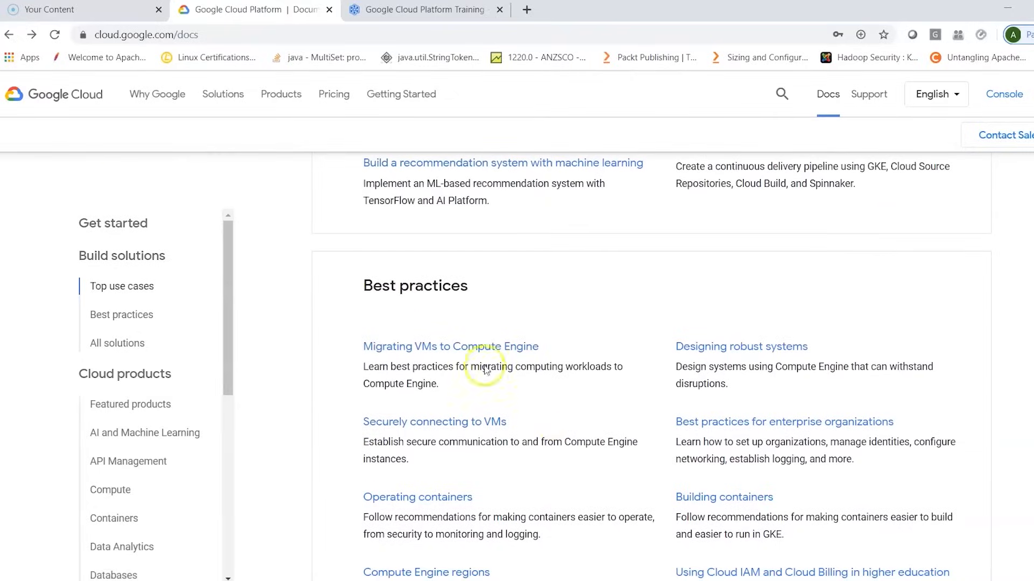
click(9, 35)
click(9, 35)
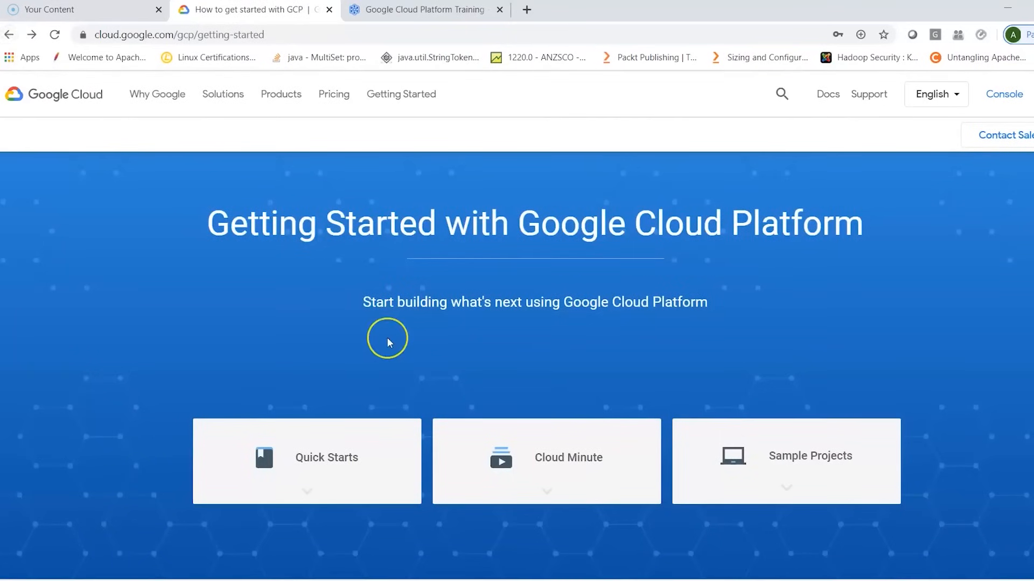
Look through the quick starts, sample projects and developer tools, and open Pricing from the Additional Resources.
scroll(386, 338, down, 10)
scroll(390, 343, down, 15)
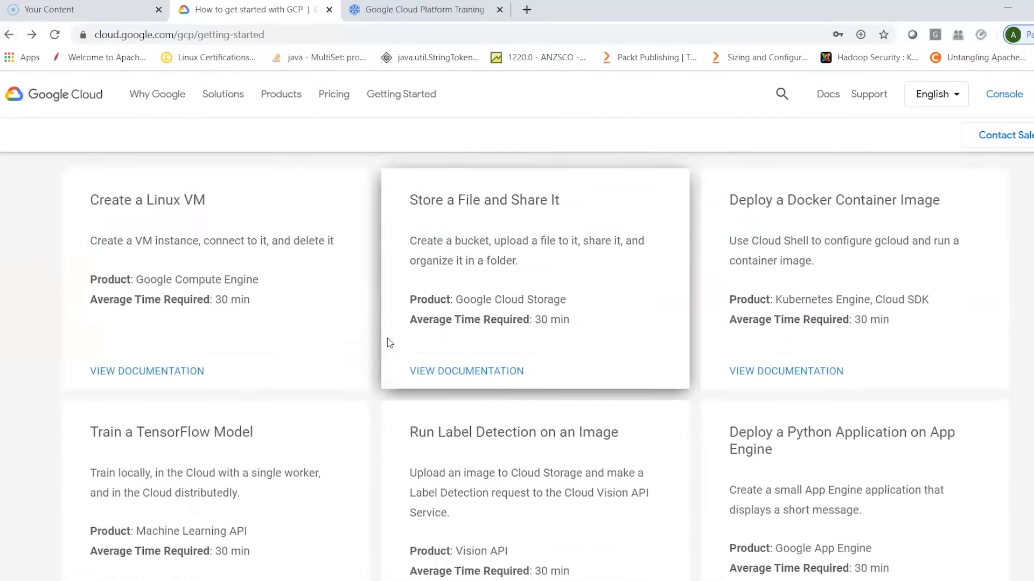
scroll(390, 342, down, 15)
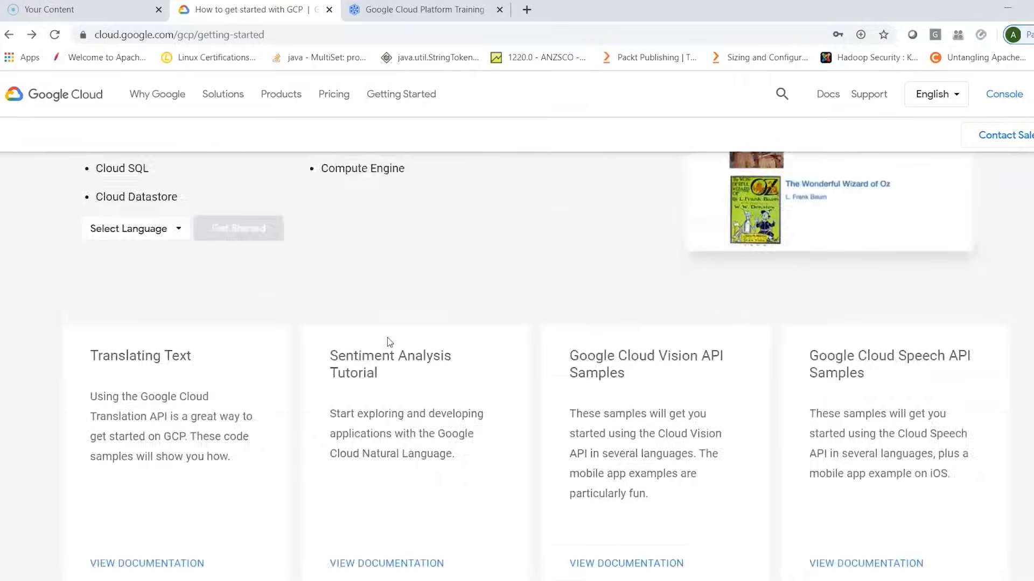
scroll(390, 343, down, 2)
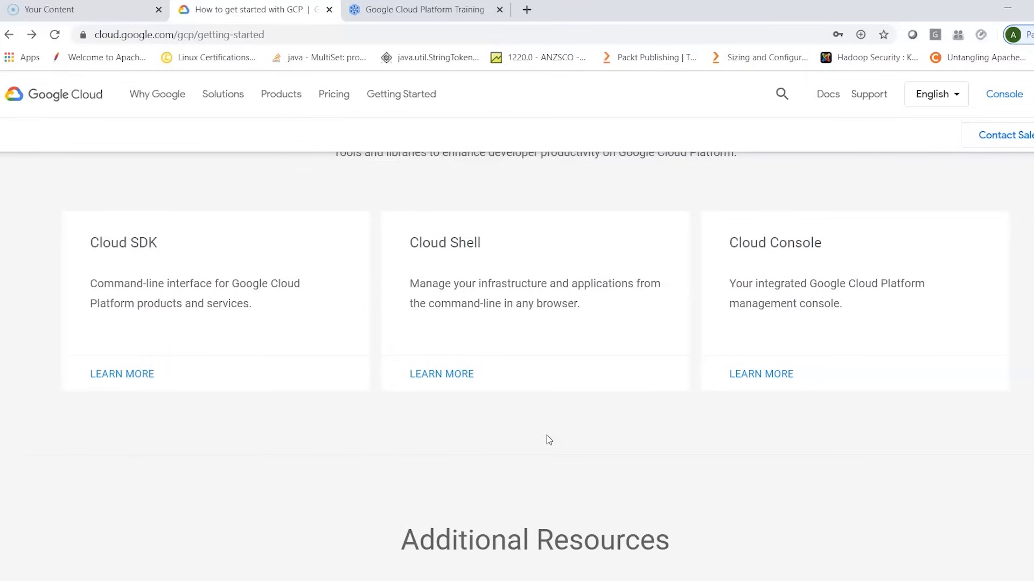
scroll(547, 436, down, 5)
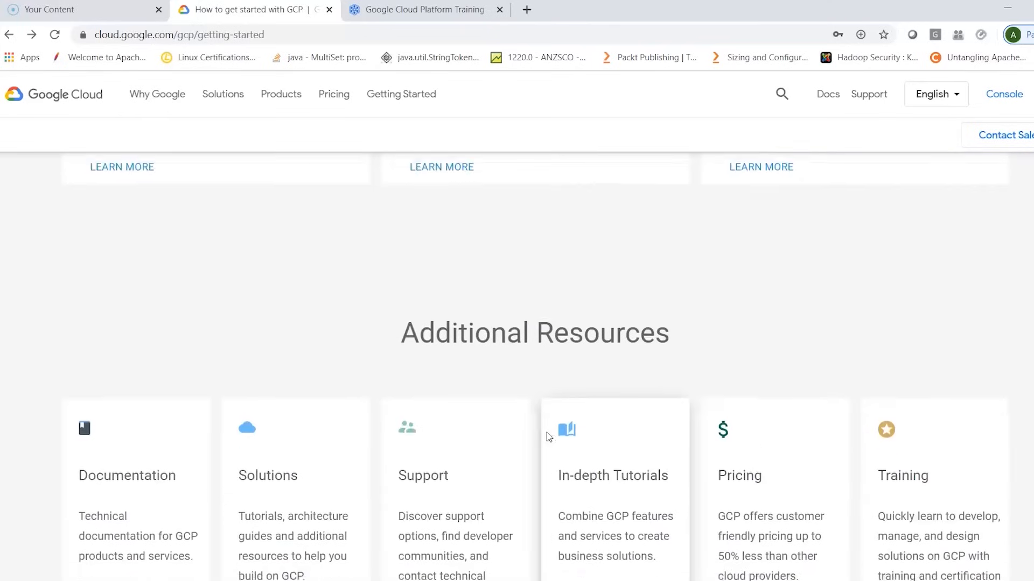
scroll(547, 436, down, 2)
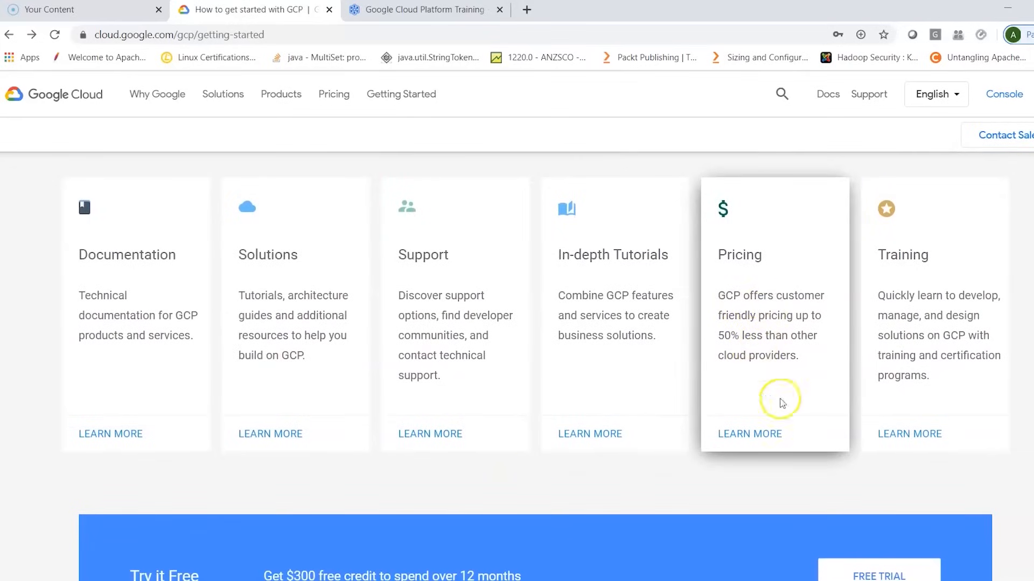
click(757, 437)
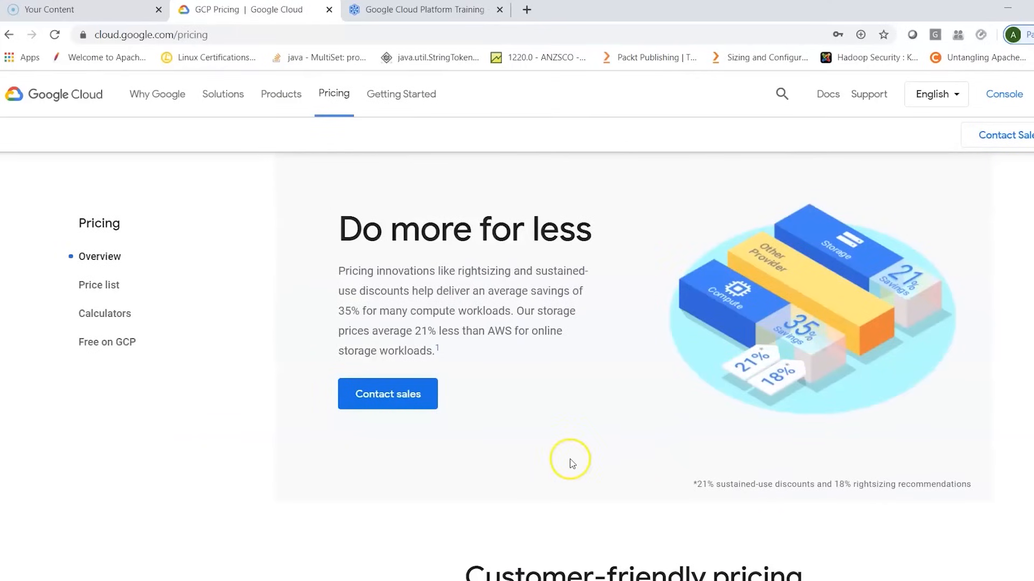
Open the Price list and go to the Compute Engine pricing from its Compute section.
click(113, 288)
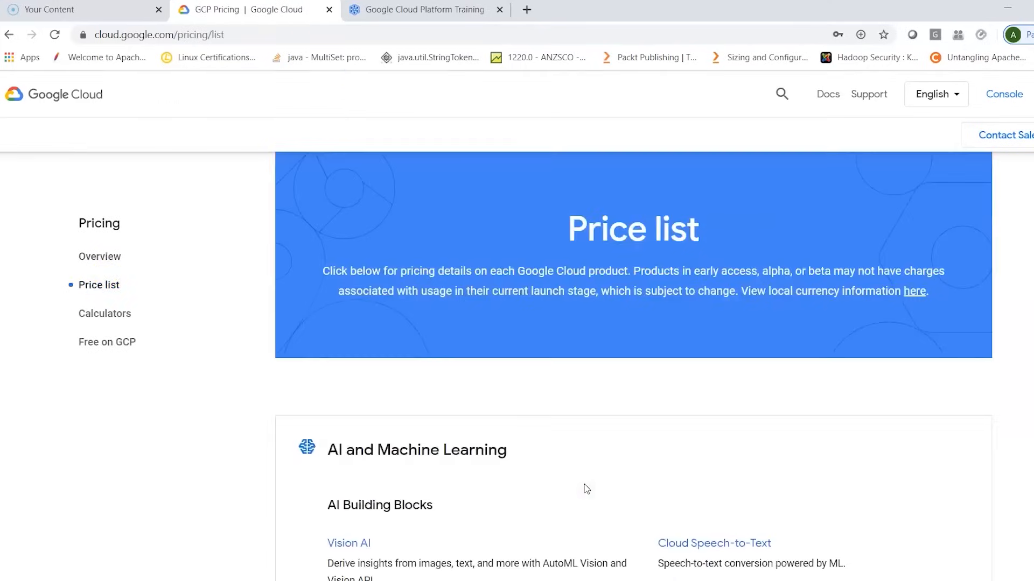
scroll(585, 487, down, 6)
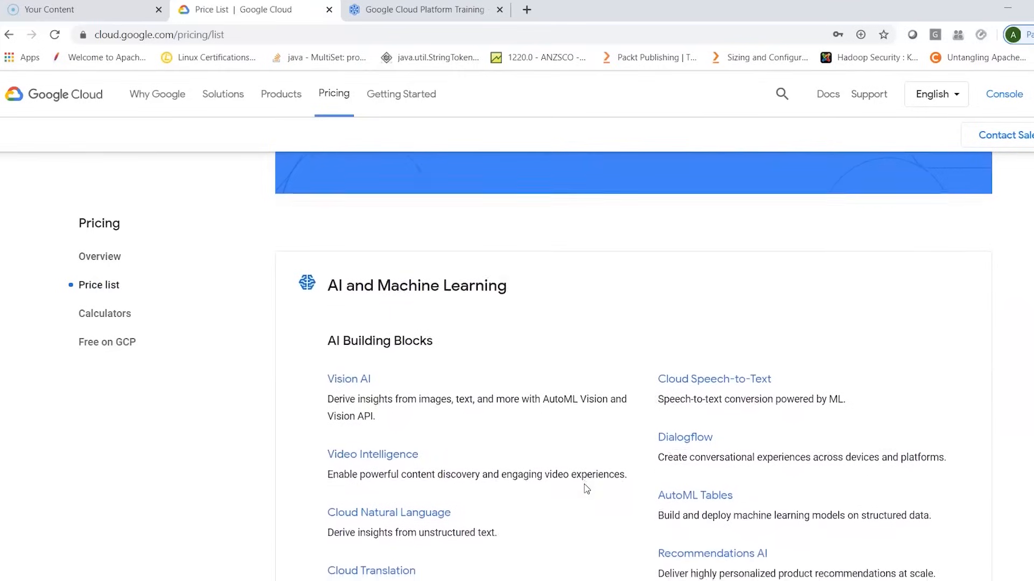
scroll(586, 489, down, 10)
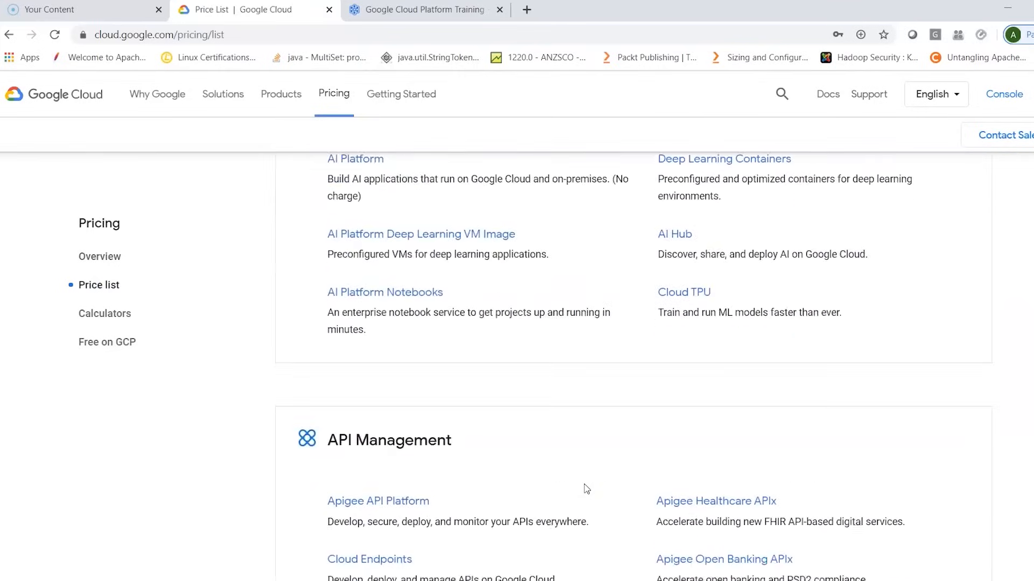
scroll(587, 489, down, 6)
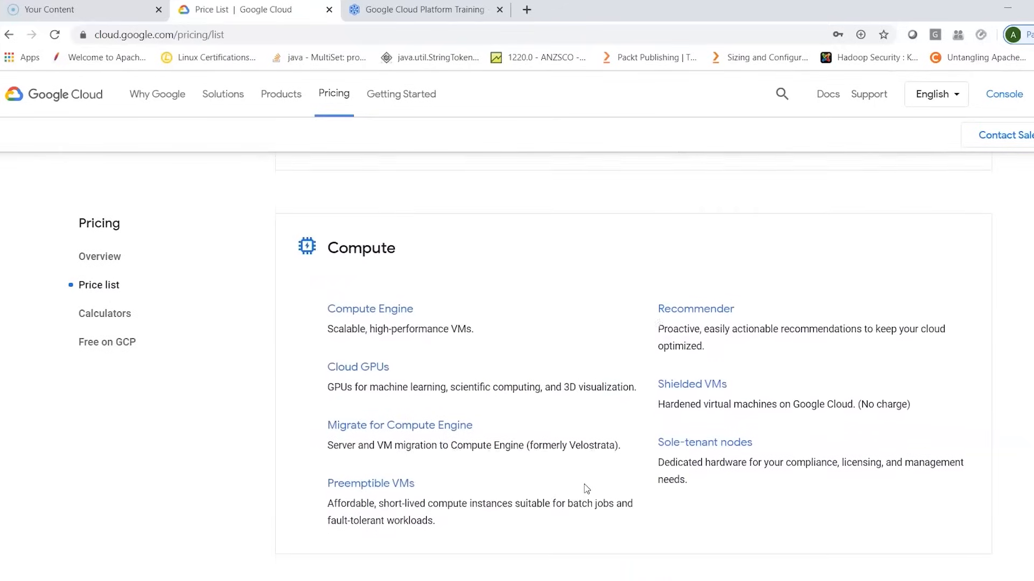
click(394, 295)
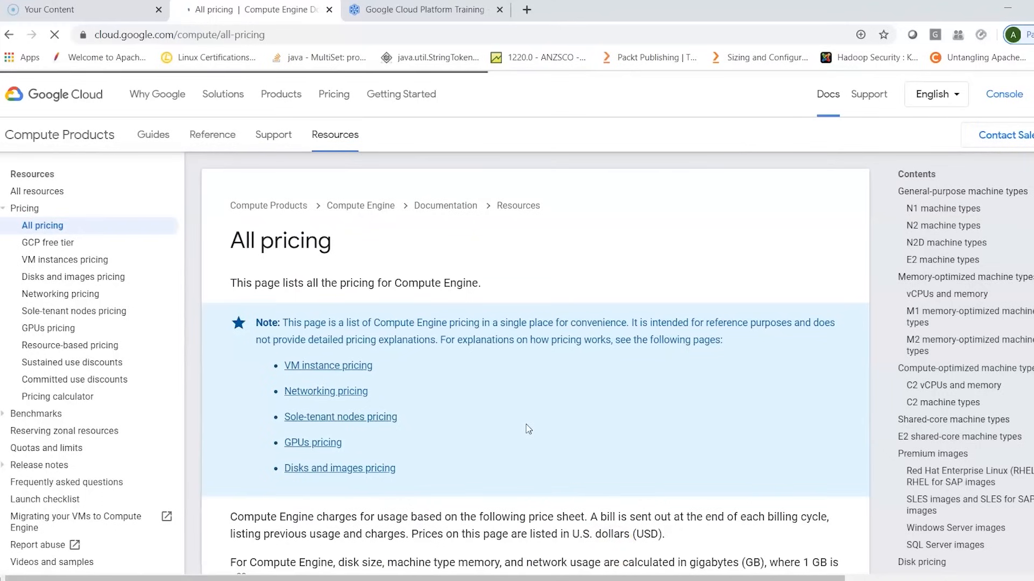
scroll(516, 415, down, 2)
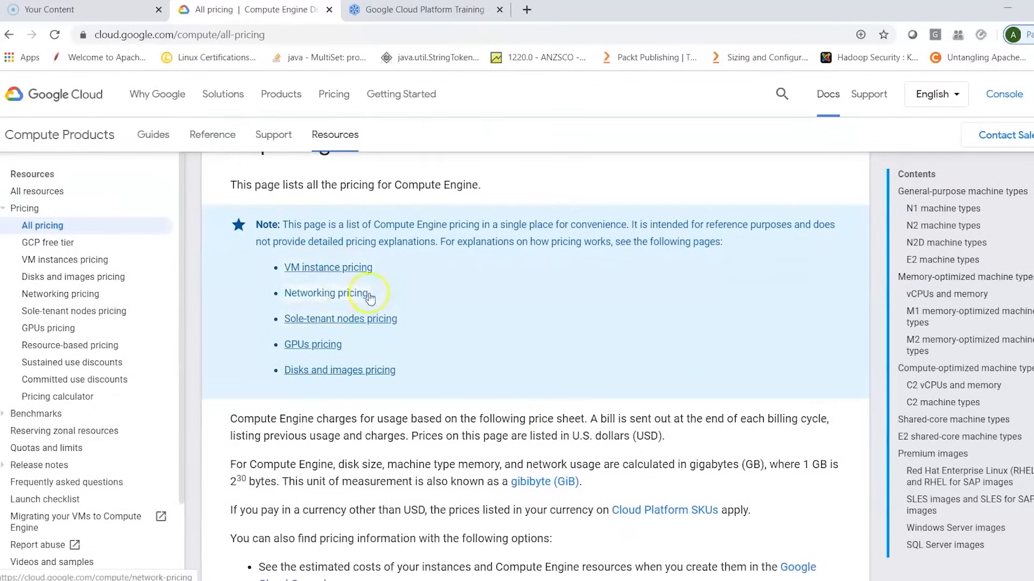
Review the Compute Engine All pricing page, its linked pricing pages, the N1 machine type prices and the contents list down to GPU pricing.
click(367, 323)
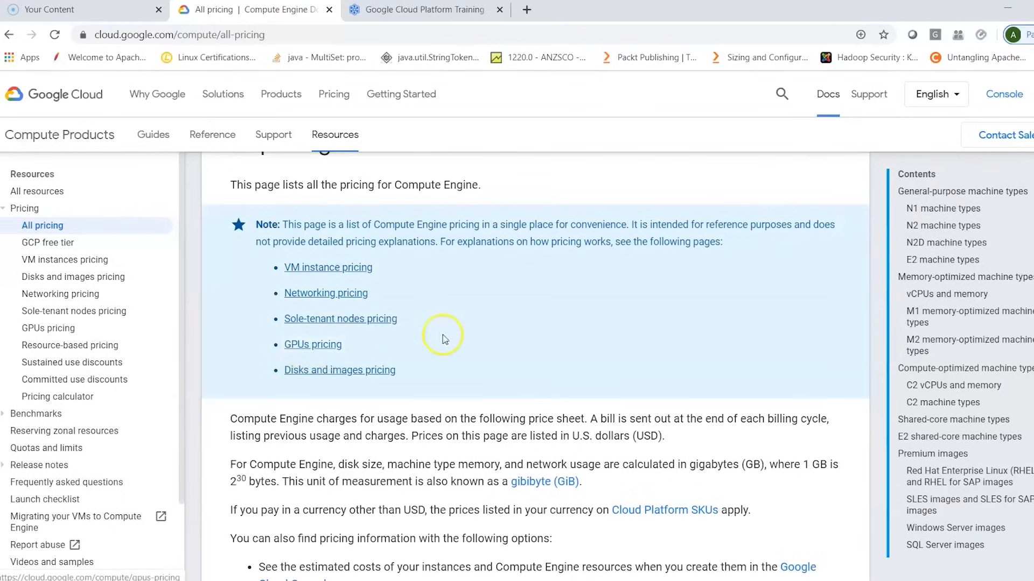
scroll(490, 360, down, 1)
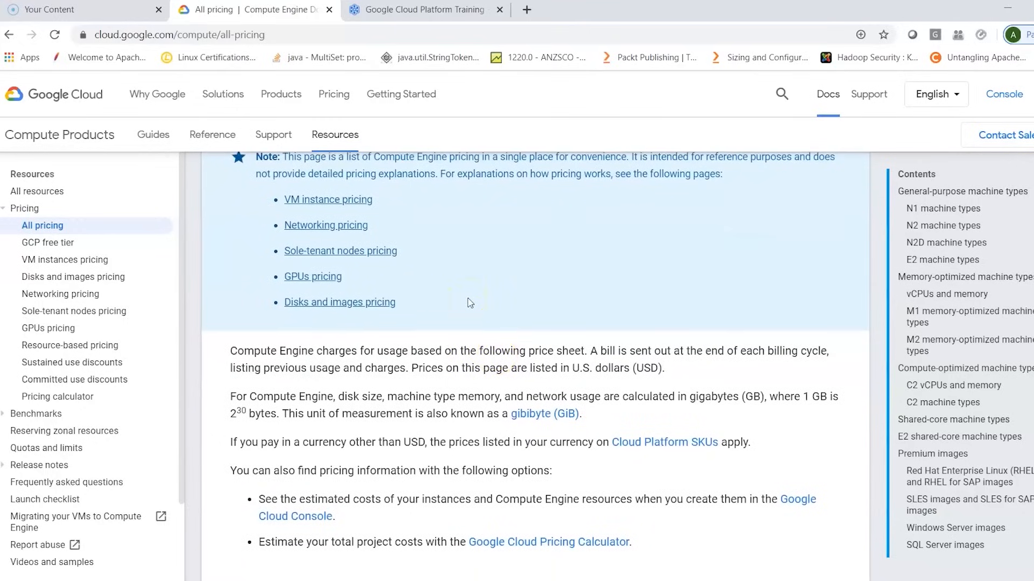
scroll(470, 302, down, 5)
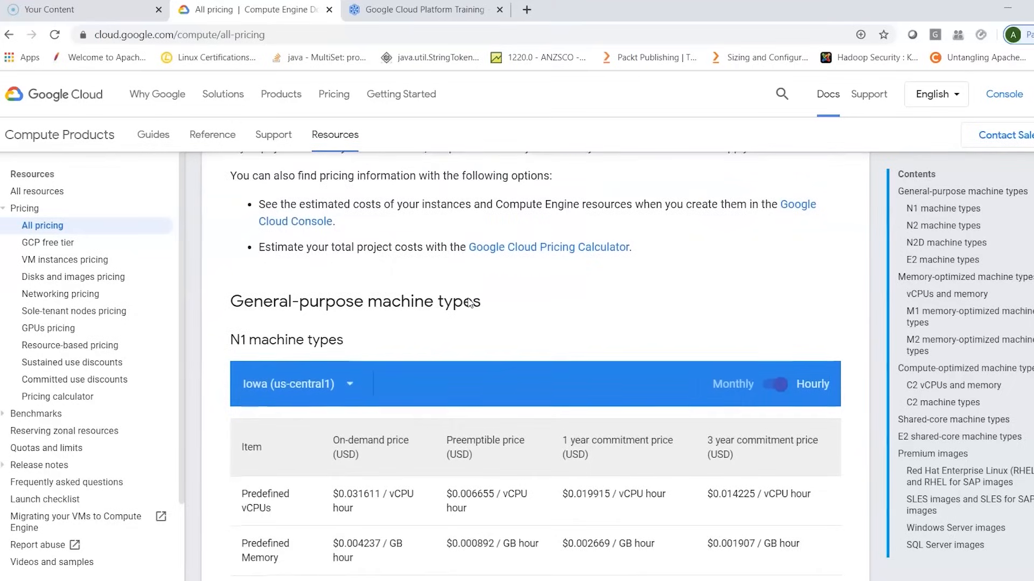
scroll(470, 303, down, 2)
scroll(476, 320, up, 2)
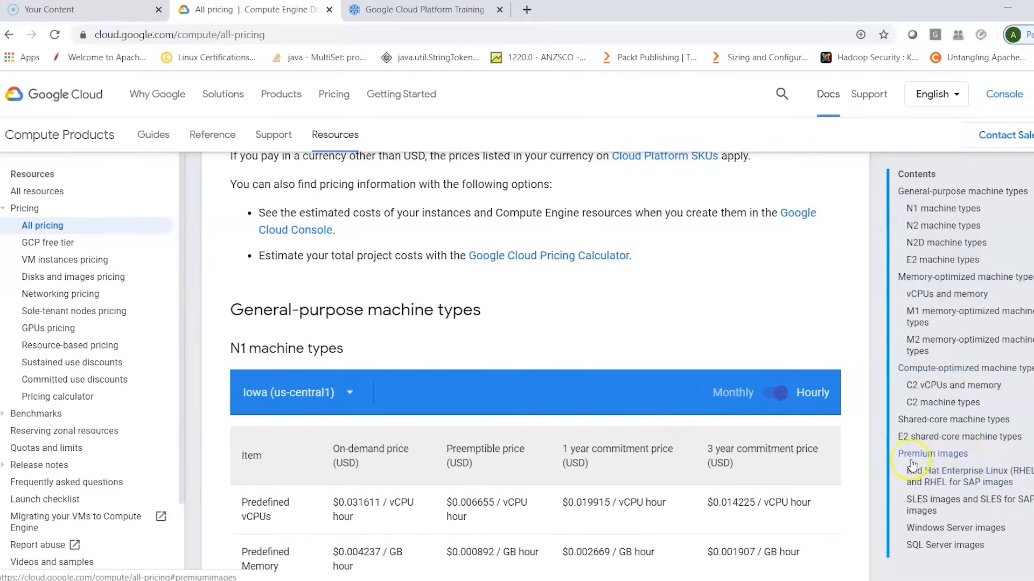
scroll(958, 518, down, 3)
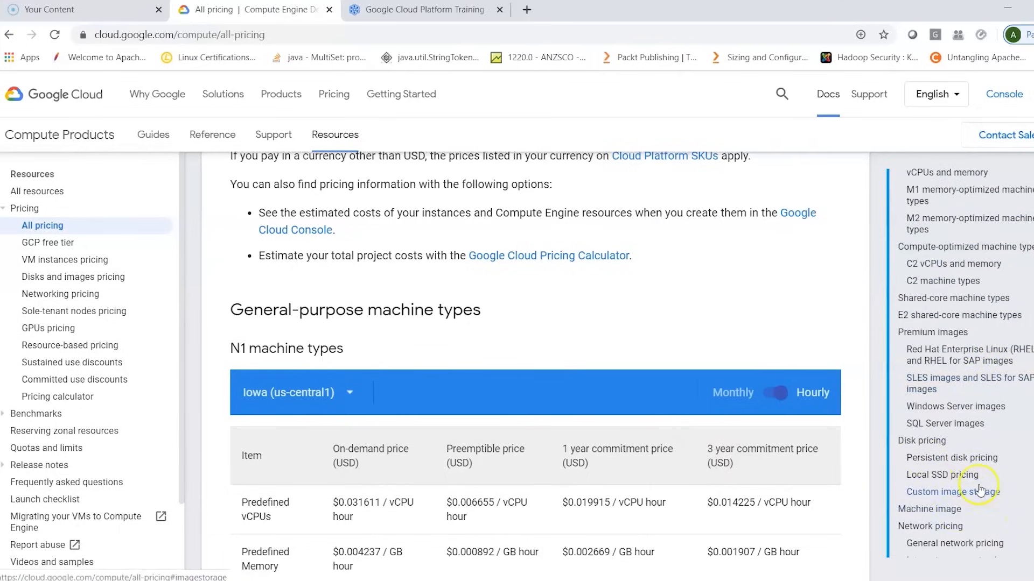
scroll(980, 490, down, 3)
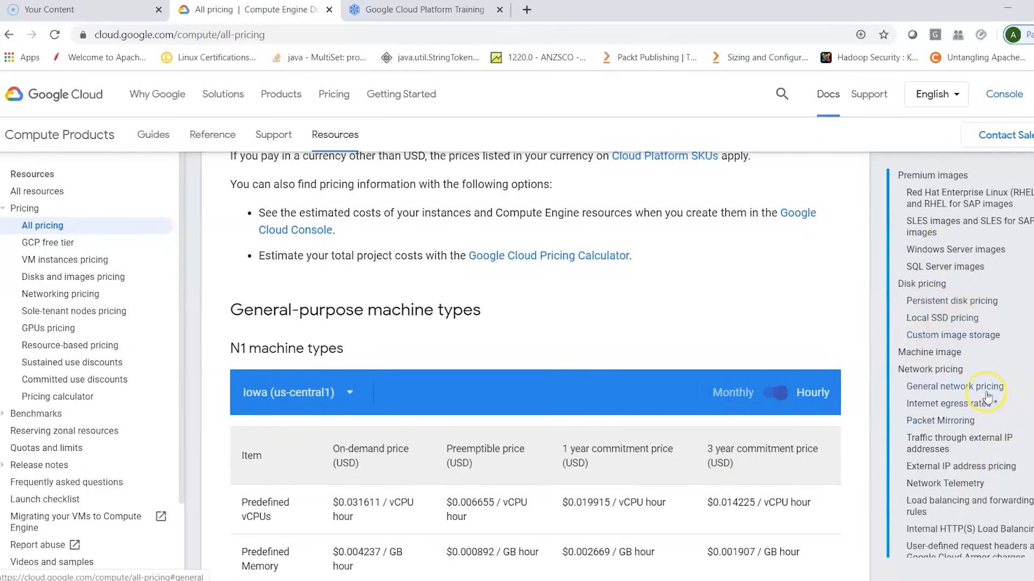
scroll(987, 397, down, 2)
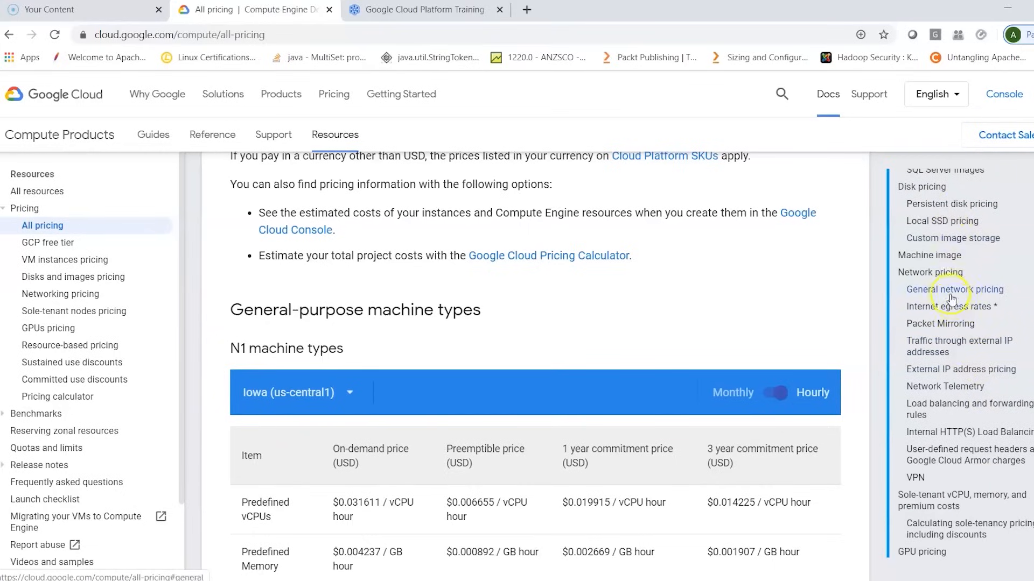
scroll(990, 490, down, 3)
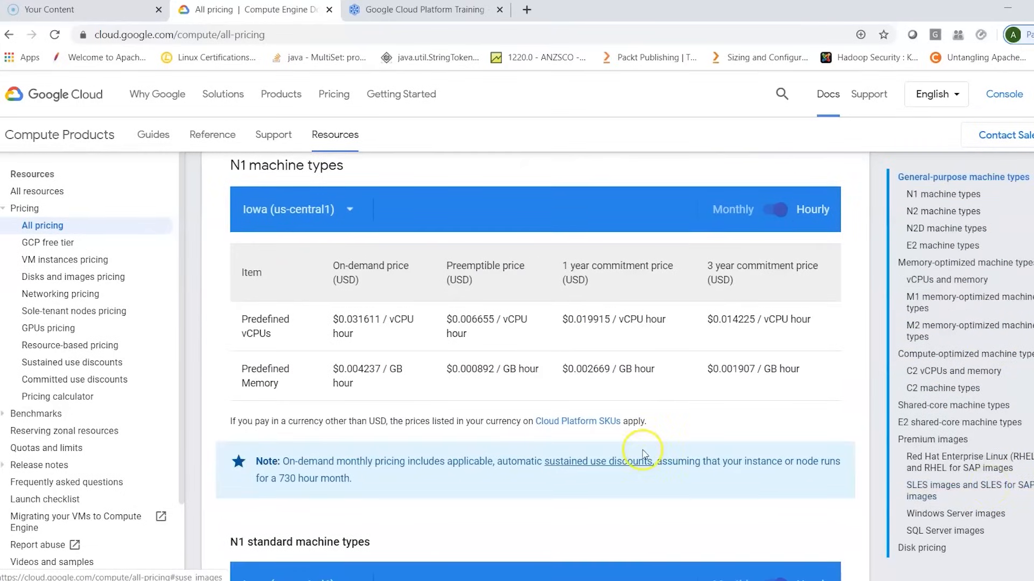
Show the region choices for the N1 machine types prices and review the N1 standard machine types table.
scroll(643, 453, up, 1)
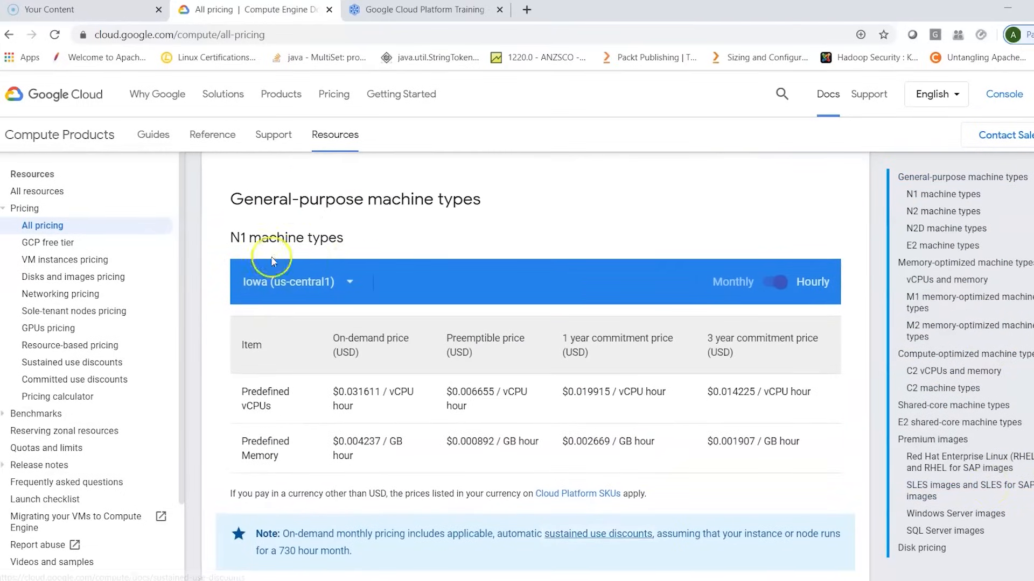
click(349, 283)
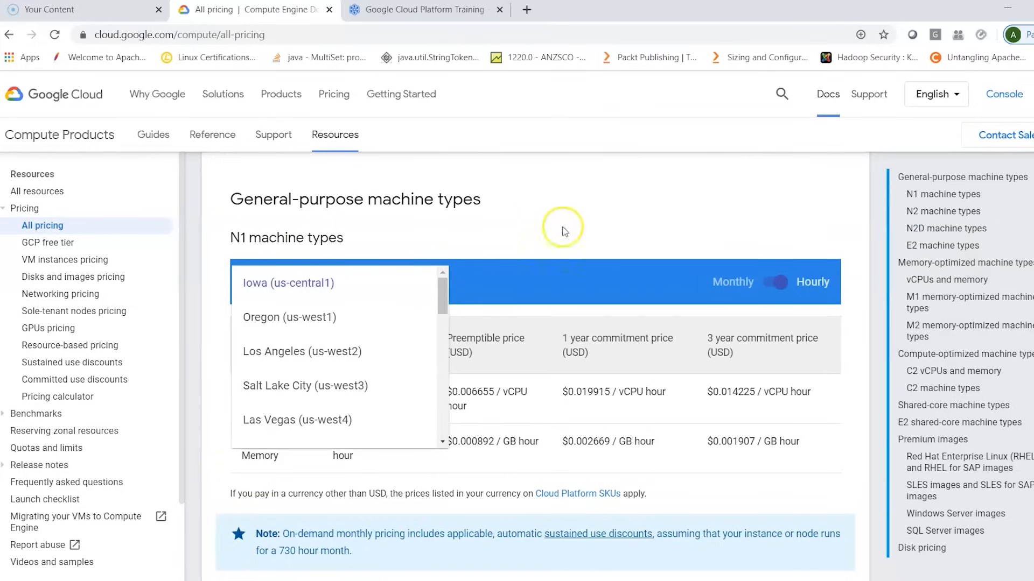
scroll(698, 361, down, 1)
scroll(698, 360, down, 8)
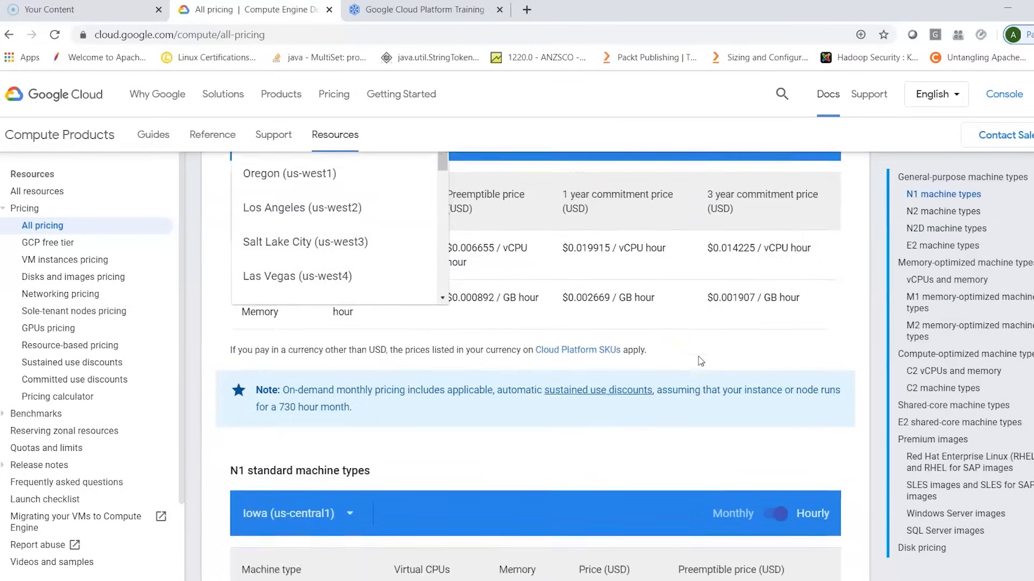
scroll(700, 360, down, 2)
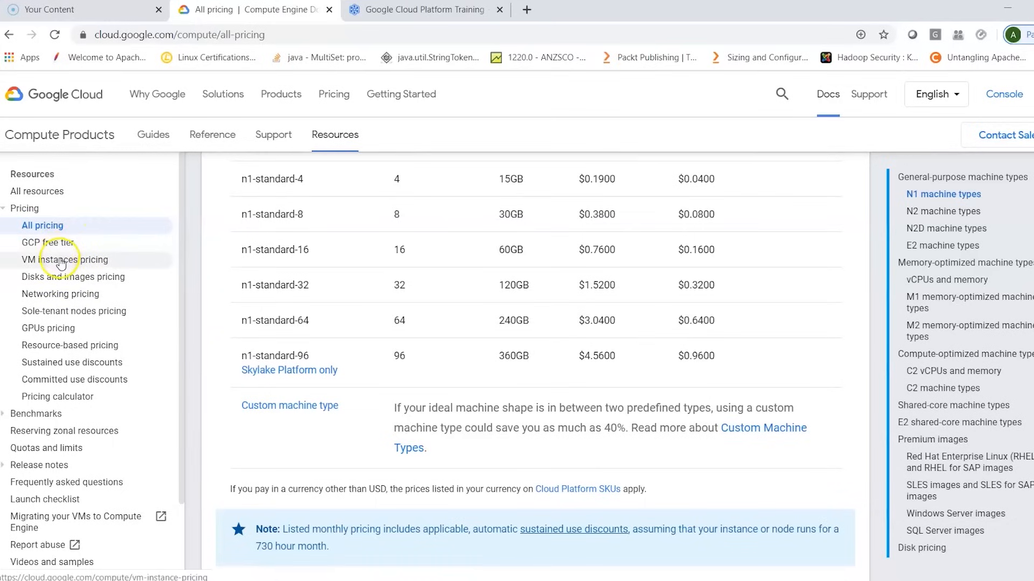
Open the VM instances pricing page and read its billing model, instance uptime, resource-based pricing and general-purpose machine type sections.
click(88, 264)
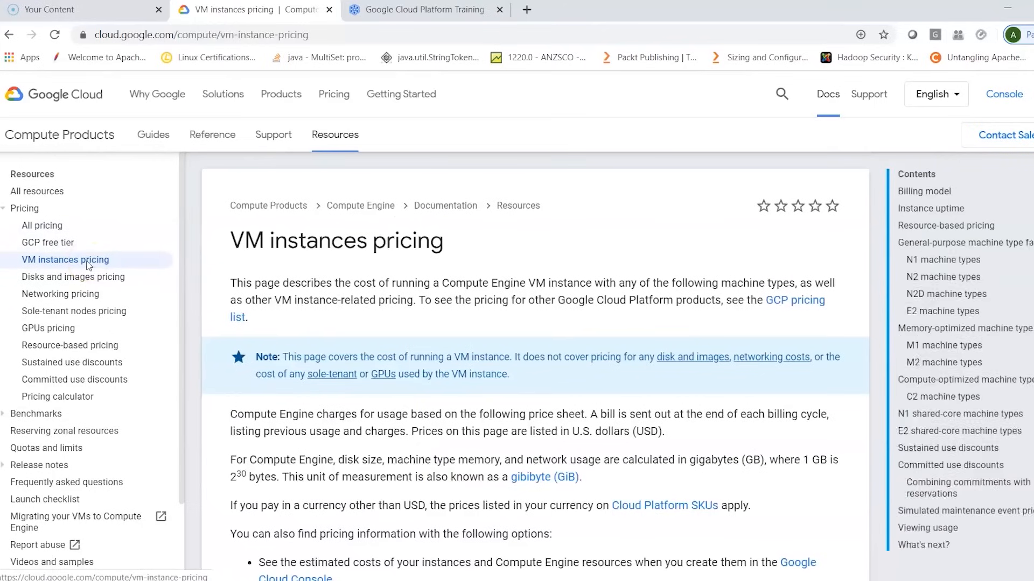
scroll(451, 473, down, 2)
scroll(451, 473, down, 5)
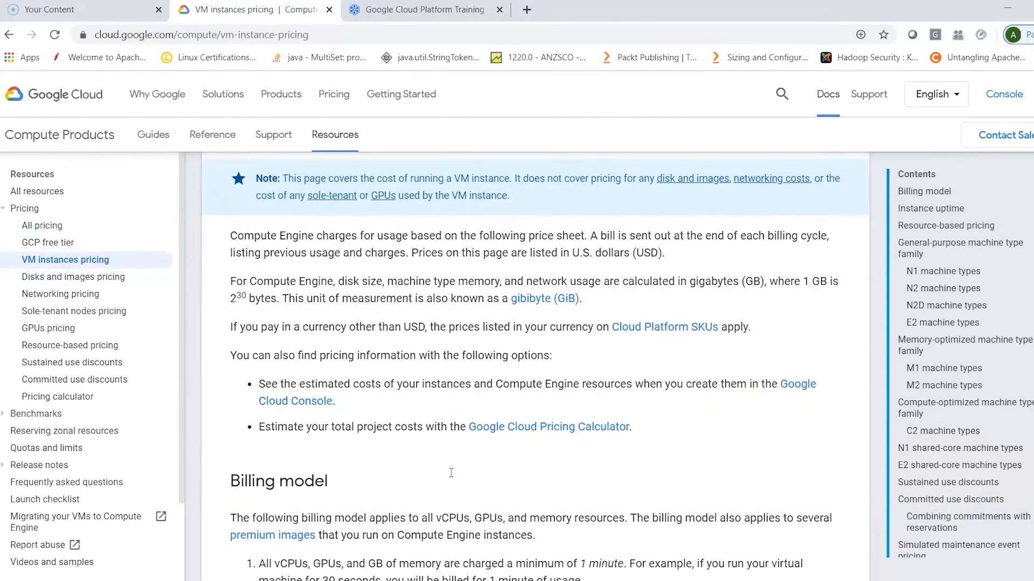
scroll(451, 473, down, 8)
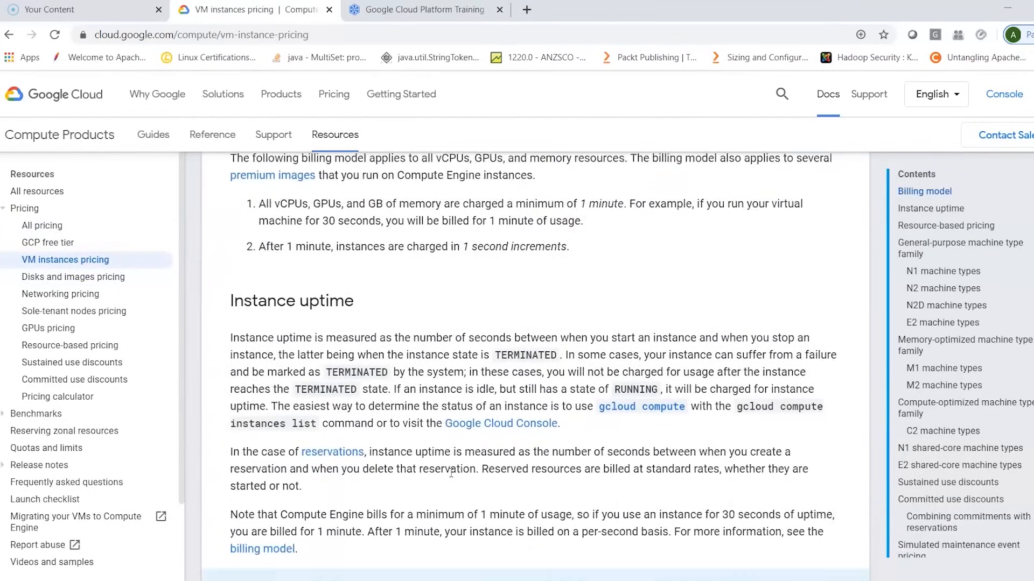
scroll(451, 476, down, 3)
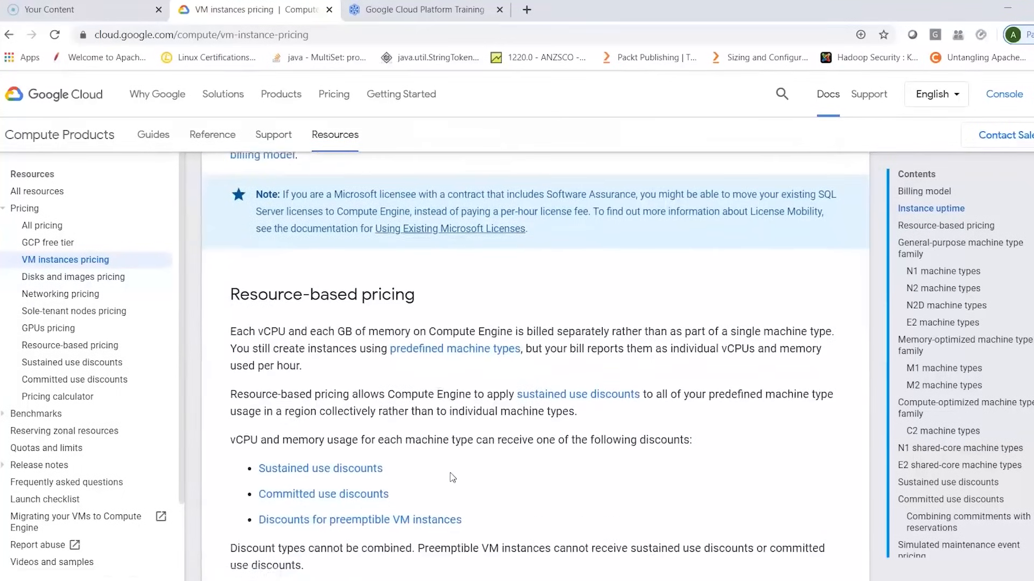
scroll(451, 473, down, 1)
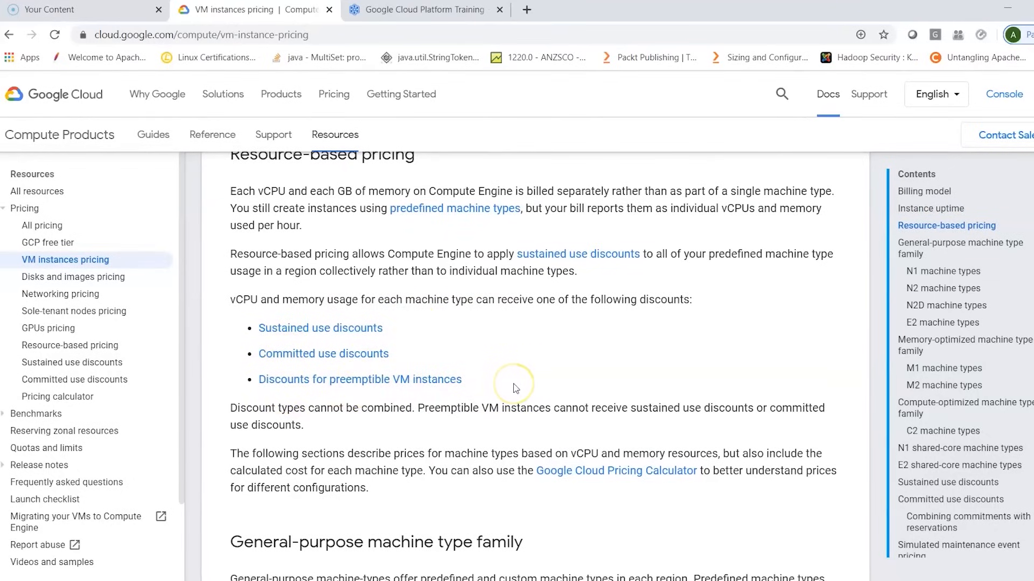
scroll(515, 387, down, 8)
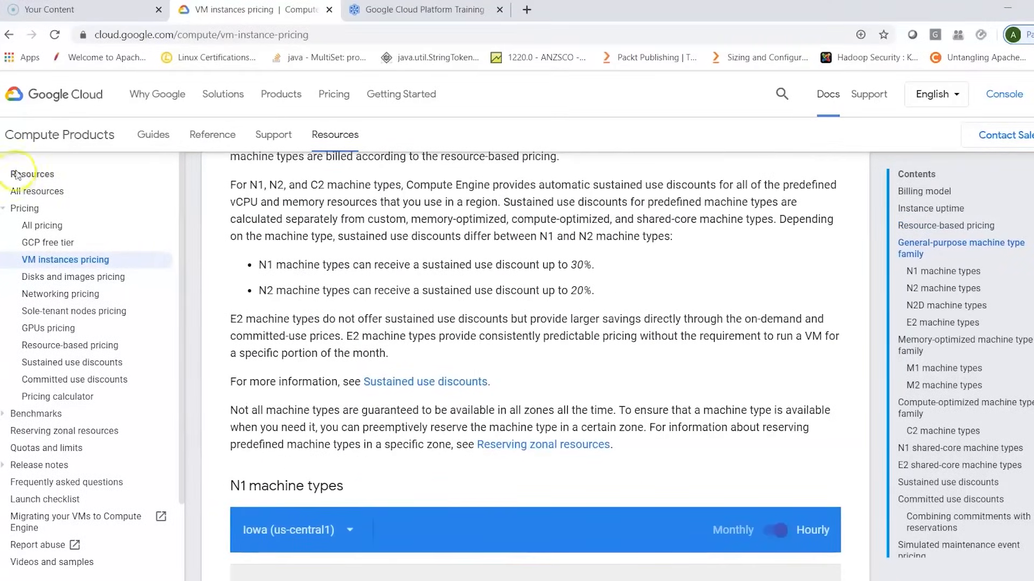
View the Compute Engine All resources and Support pages, and go back to the GCP getting-started page.
click(21, 196)
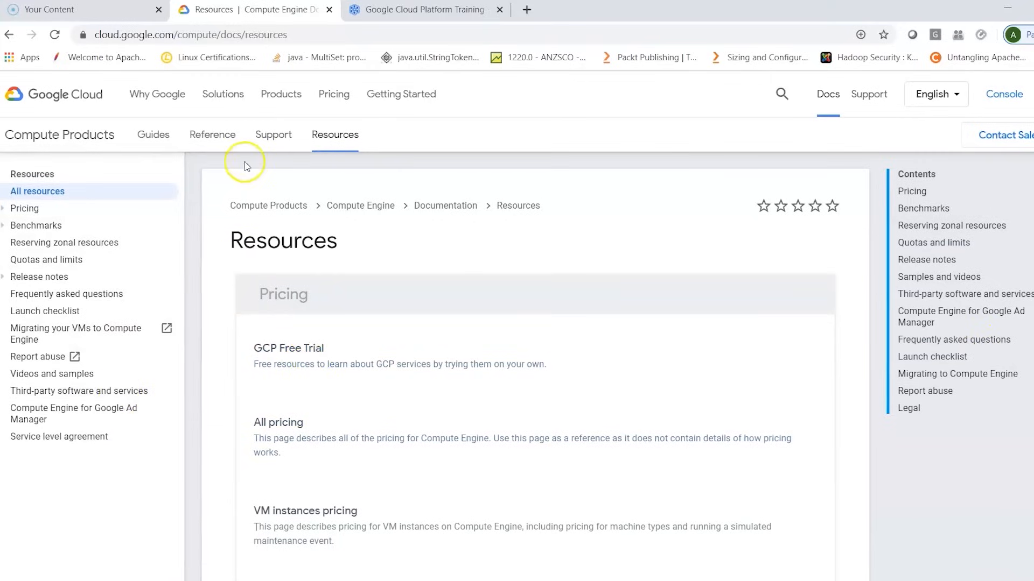
click(271, 141)
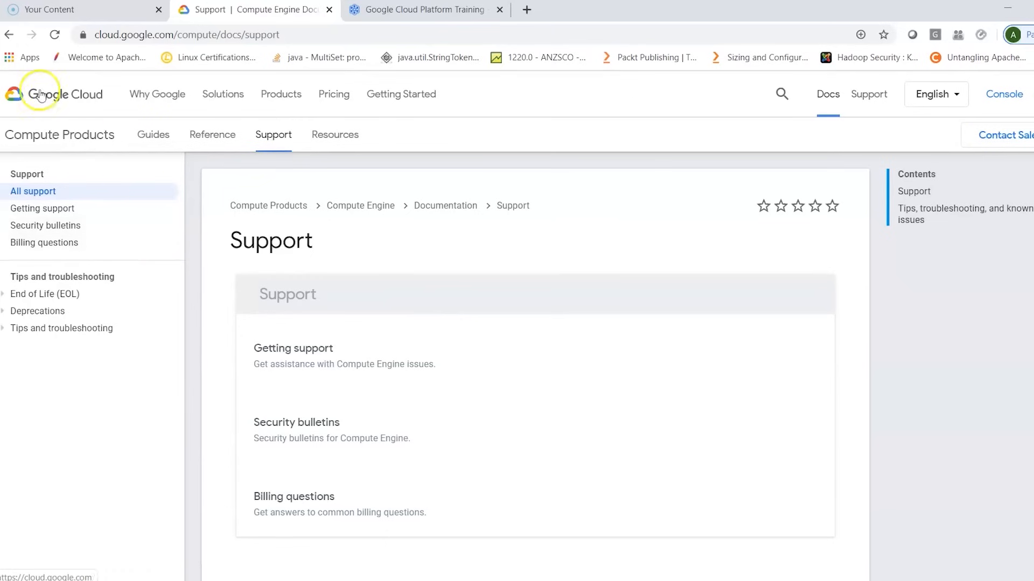
click(9, 35)
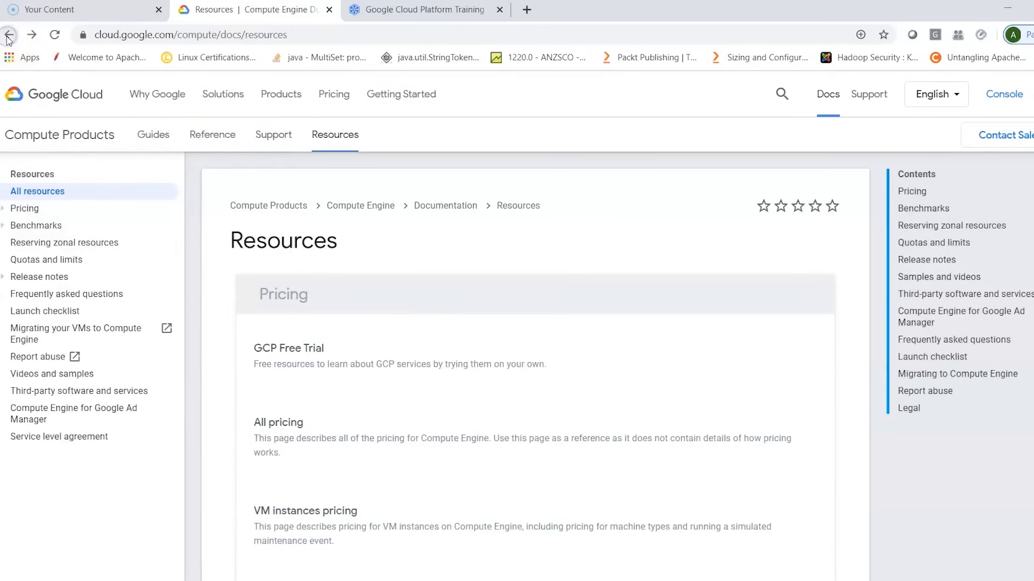
click(8, 36)
click(9, 36)
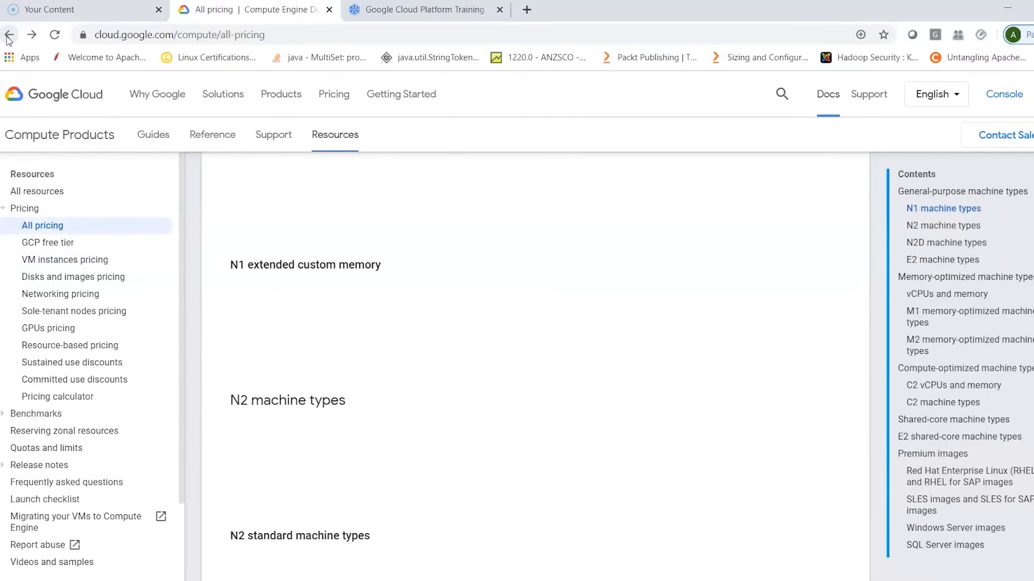
click(8, 35)
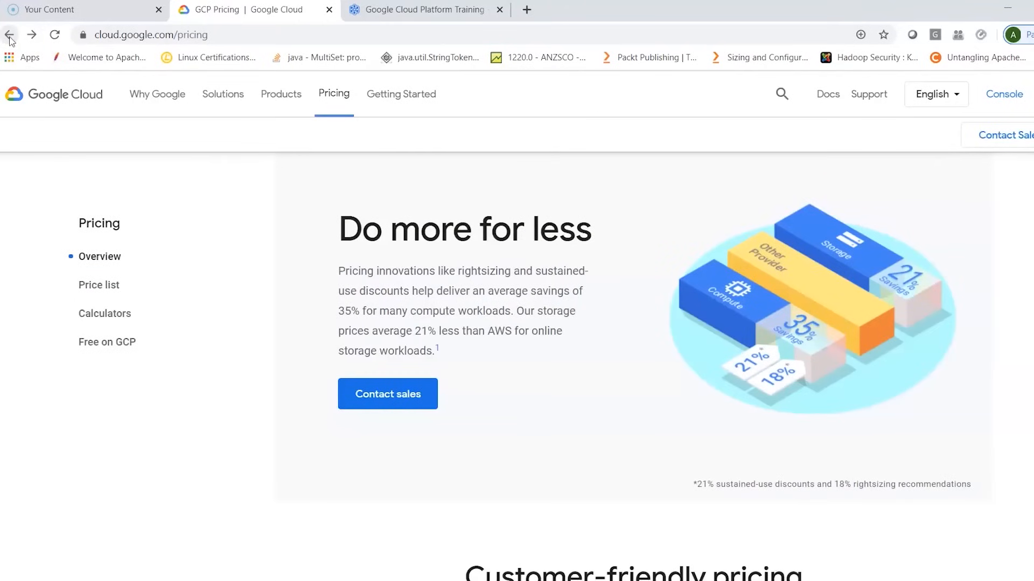
click(9, 36)
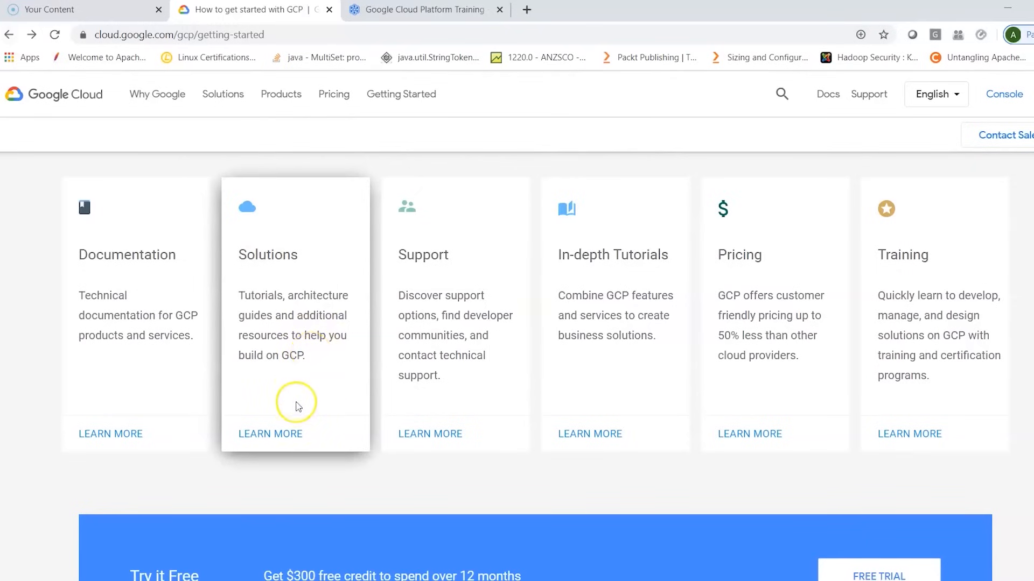
Open Solutions from the additional resources and look through the Featured and Infrastructure modernization solutions.
click(291, 435)
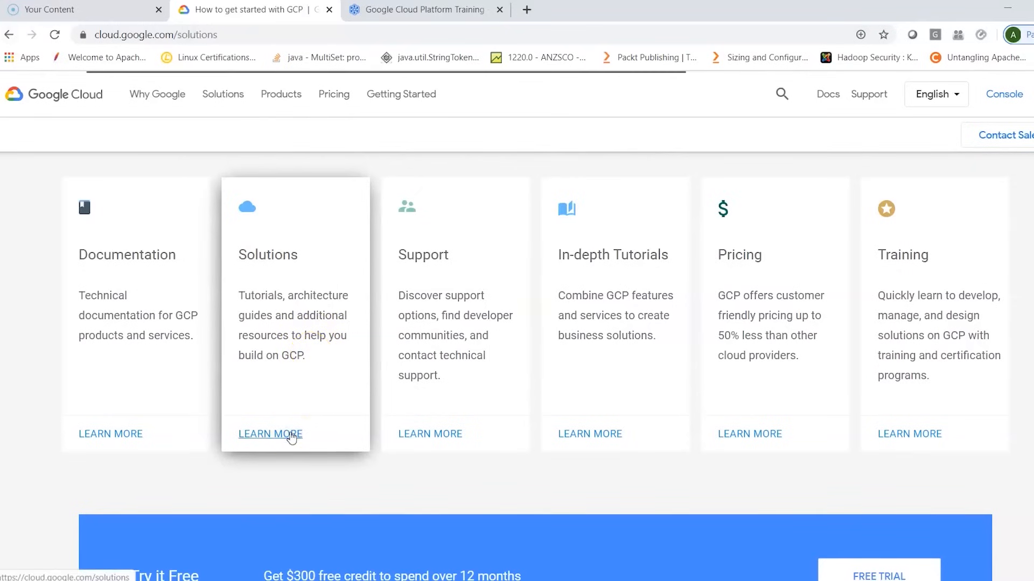
scroll(512, 427, down, 3)
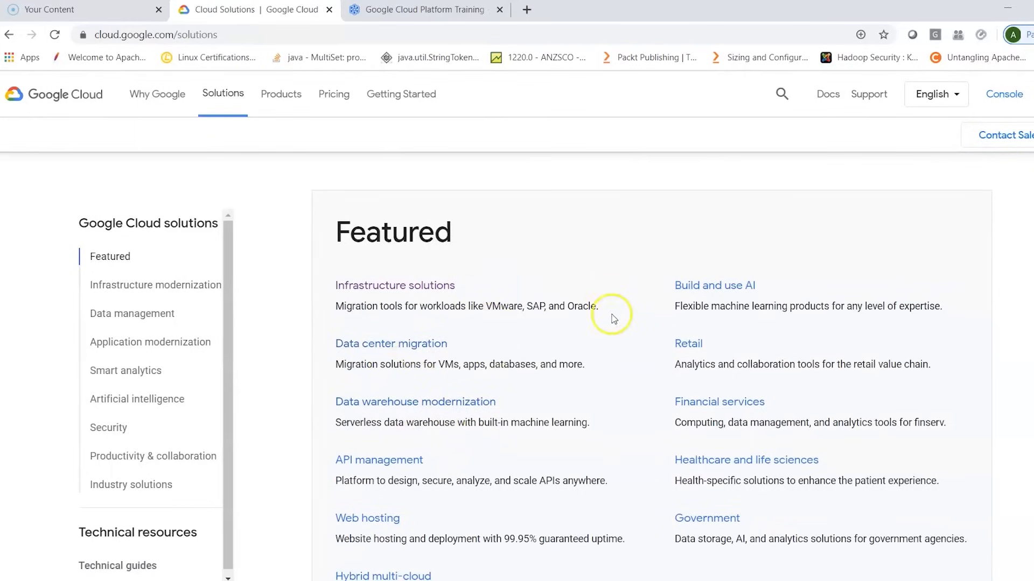
scroll(620, 321, down, 1)
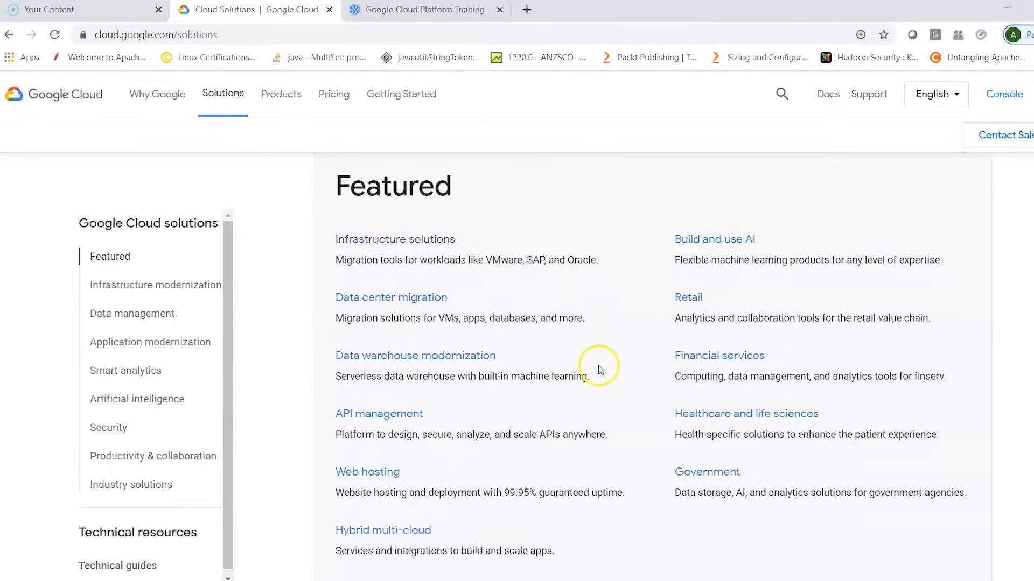
scroll(612, 447, down, 1)
scroll(612, 449, down, 6)
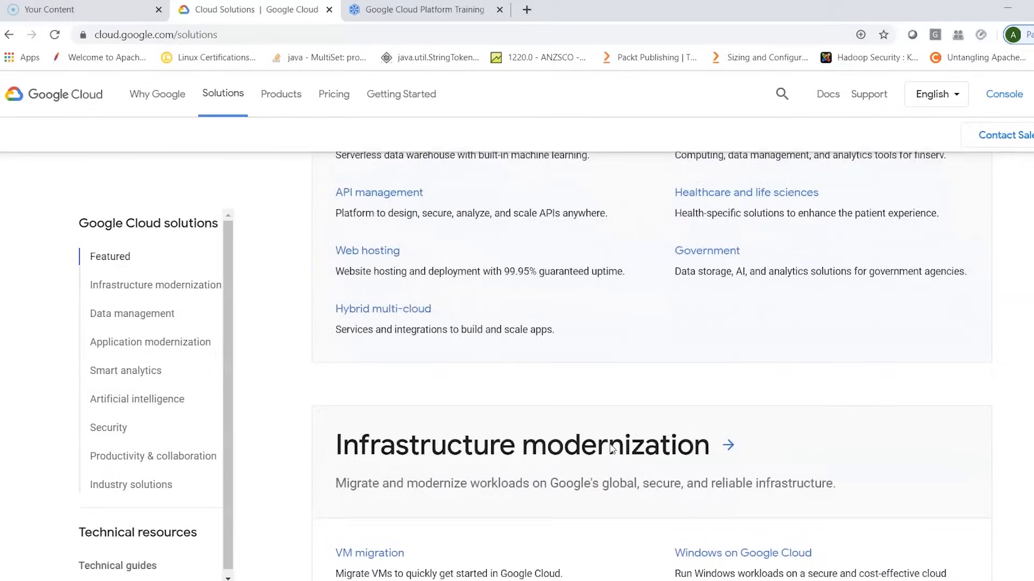
scroll(612, 448, down, 3)
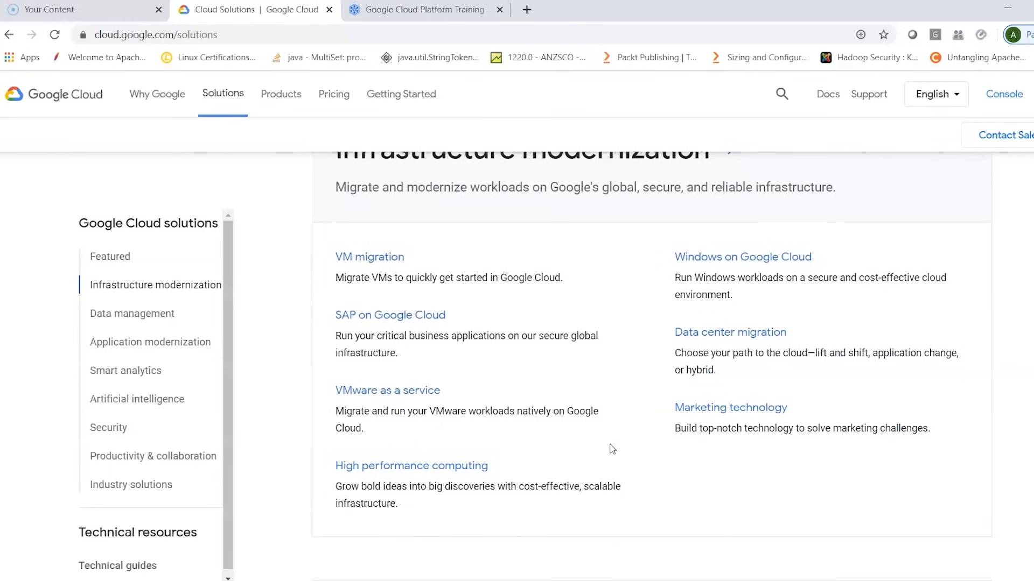
scroll(612, 449, up, 12)
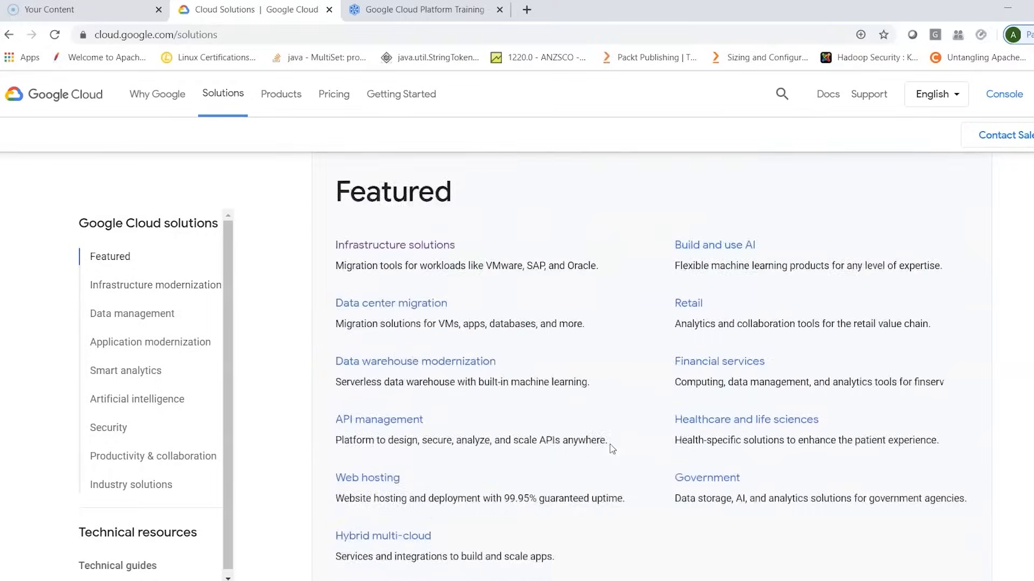
scroll(612, 449, up, 1)
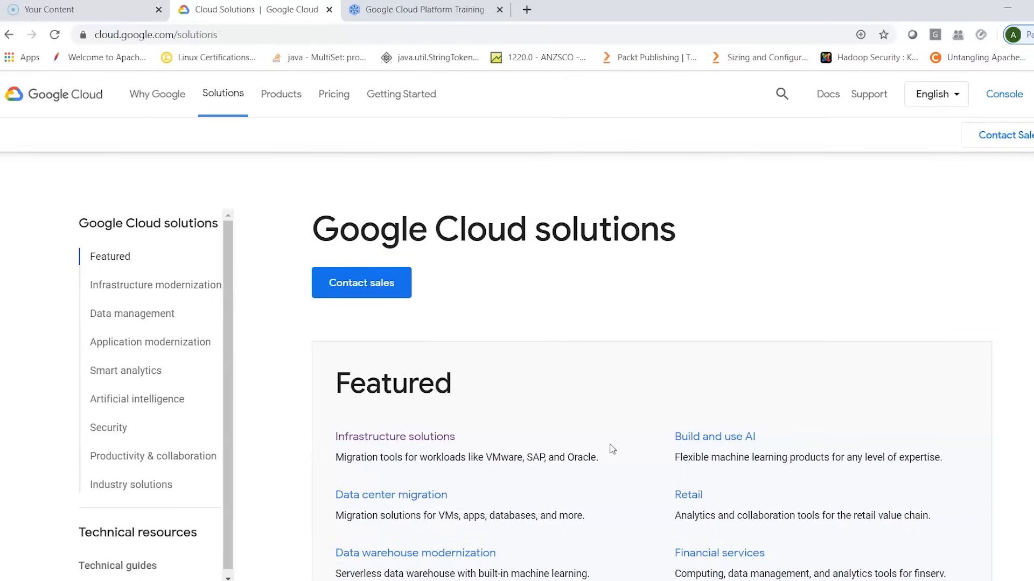
Check the Cloud Academy Google Cloud Platform training library, return to the Google Cloud site and open the Console dashboard.
click(405, 13)
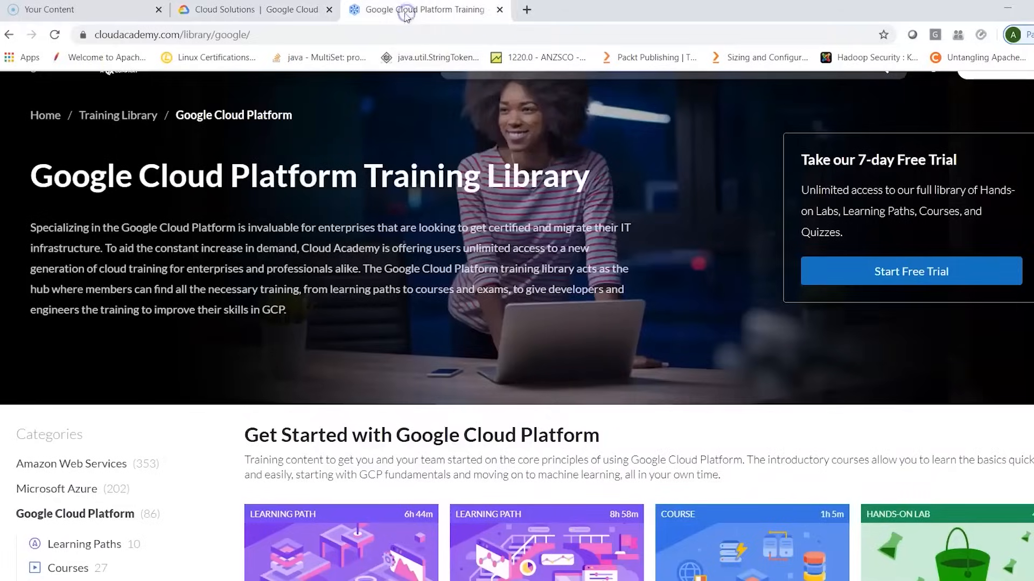
click(253, 11)
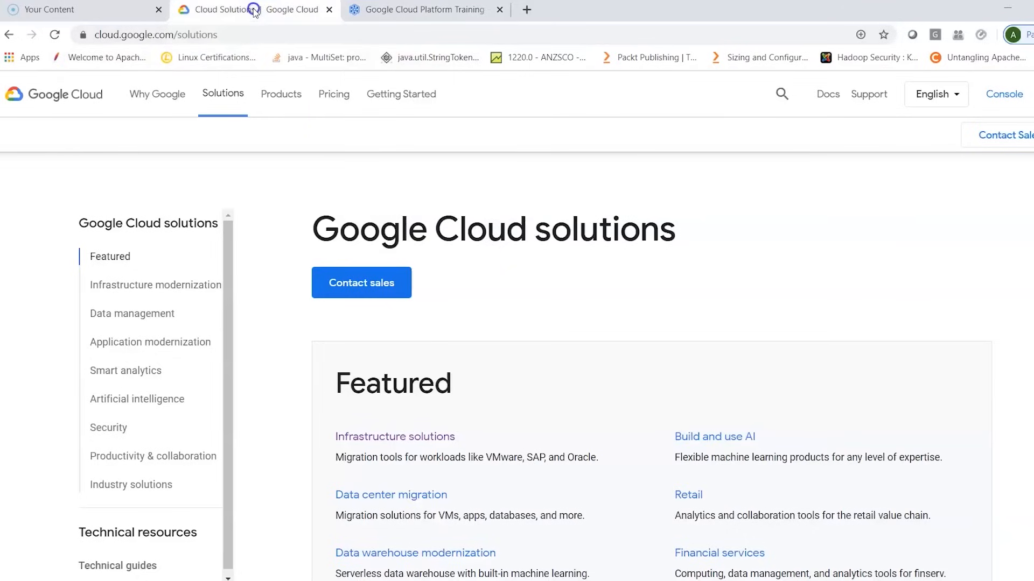
click(999, 102)
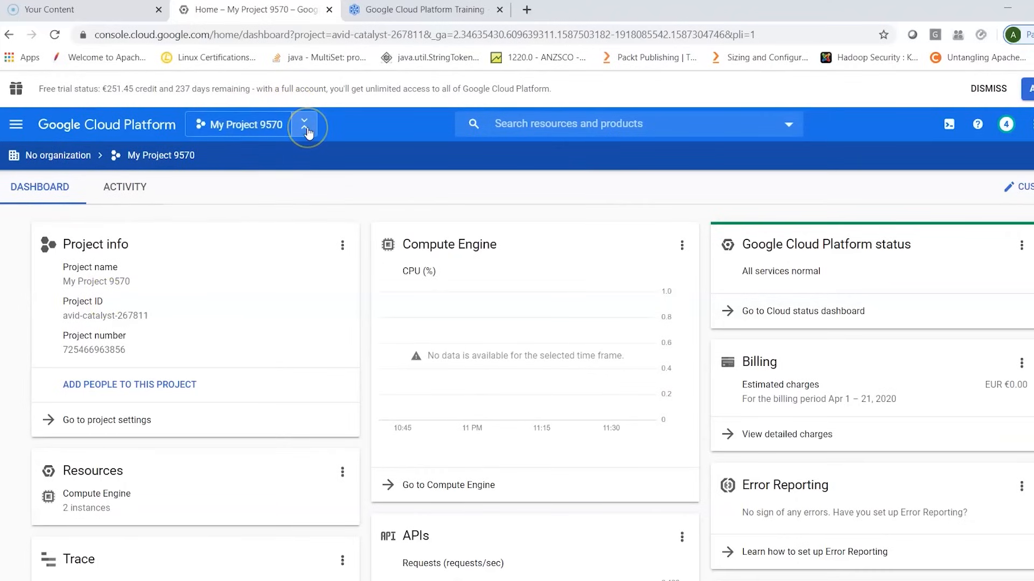
scroll(307, 131, down, 1)
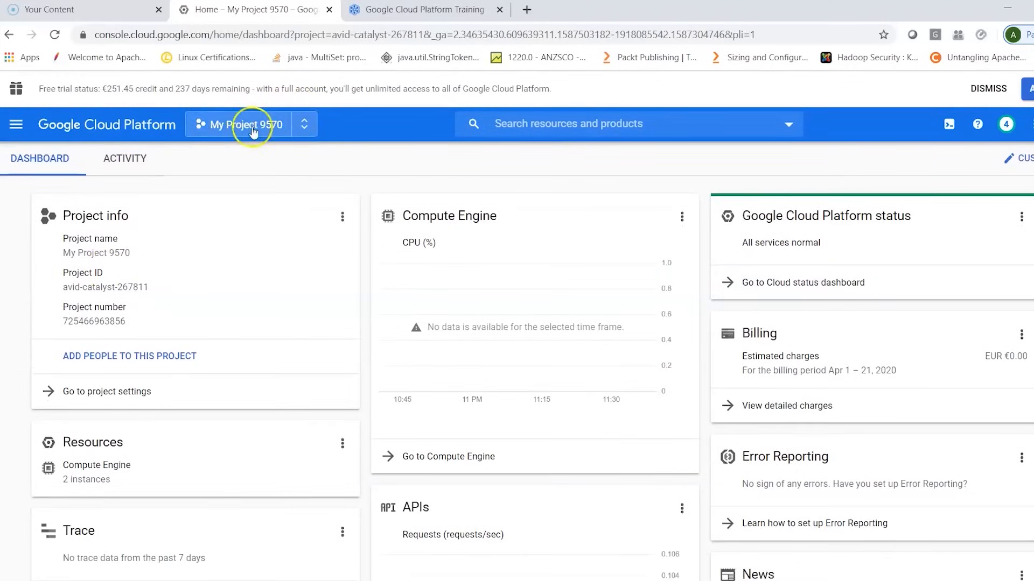
View the list of available projects and the Project info card's options, closing both without changing anything.
click(199, 122)
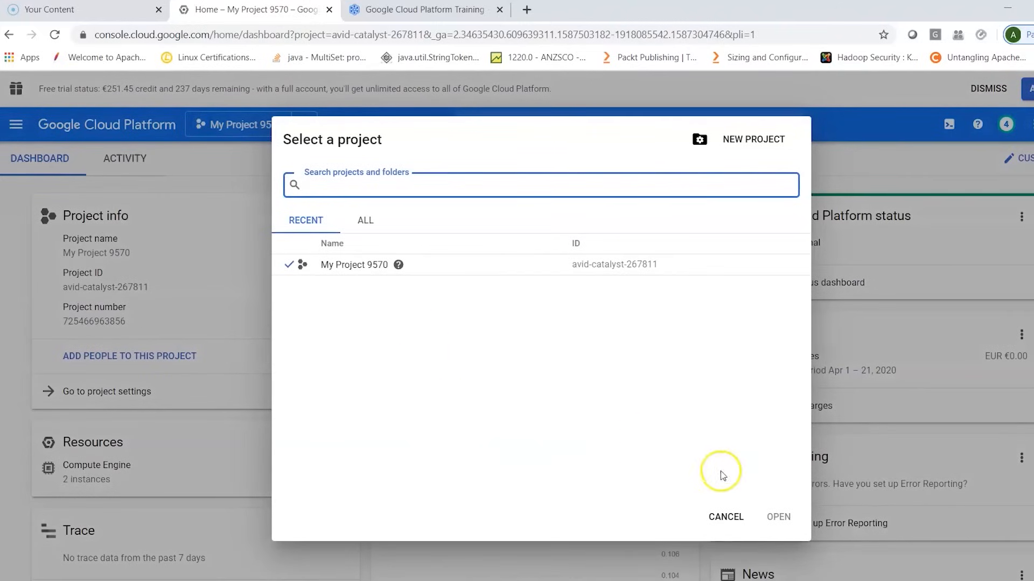
click(722, 516)
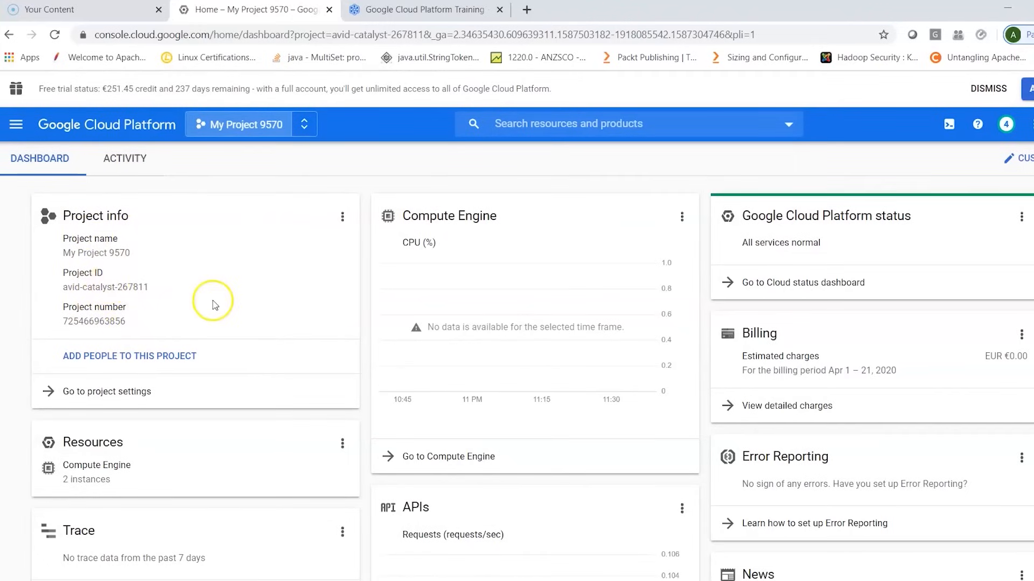
click(343, 218)
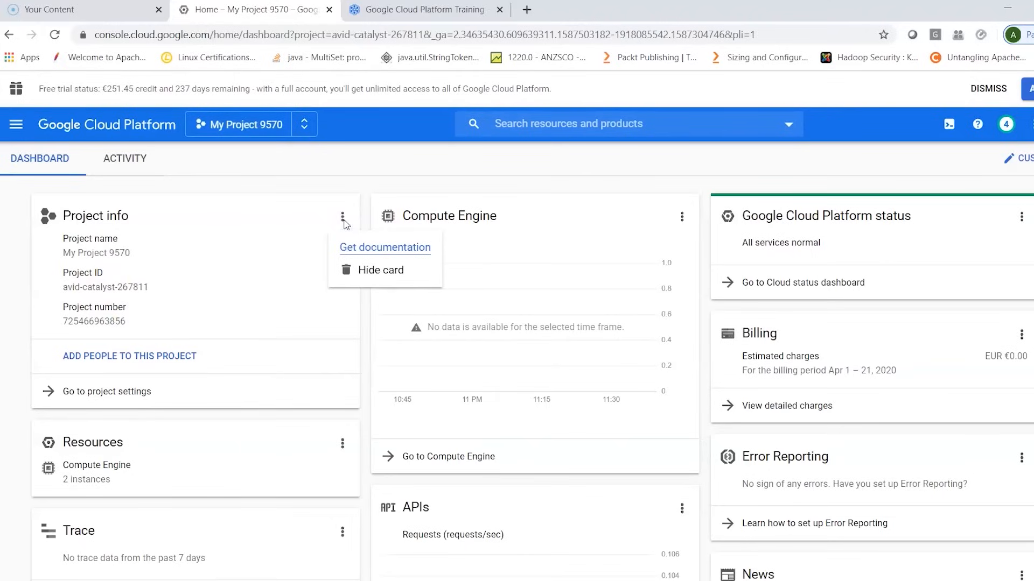
click(379, 184)
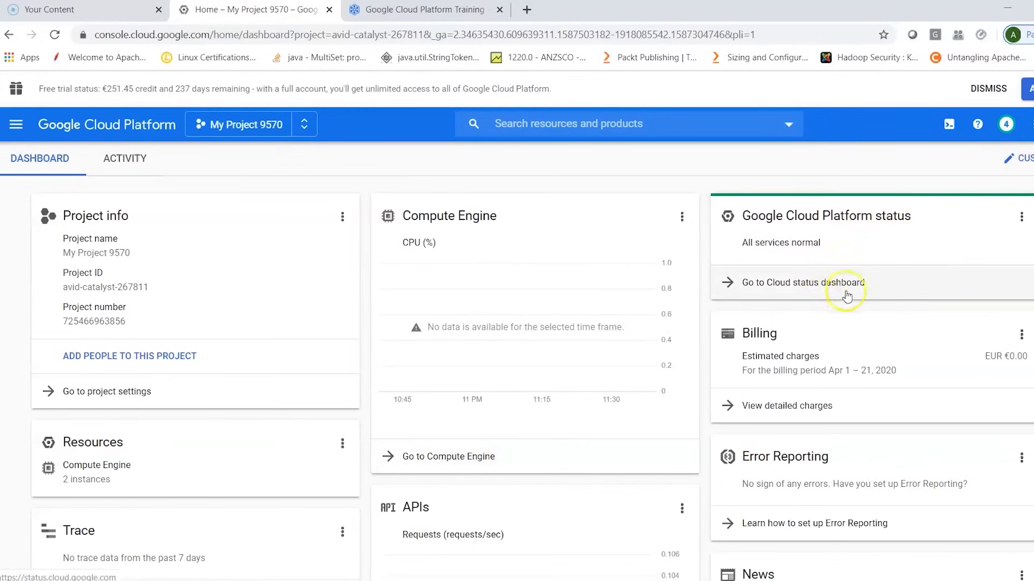
Look through the dashboard cards for billing, error reporting, APIs, Trace, Getting Started, News and Documentation.
scroll(886, 309, down, 2)
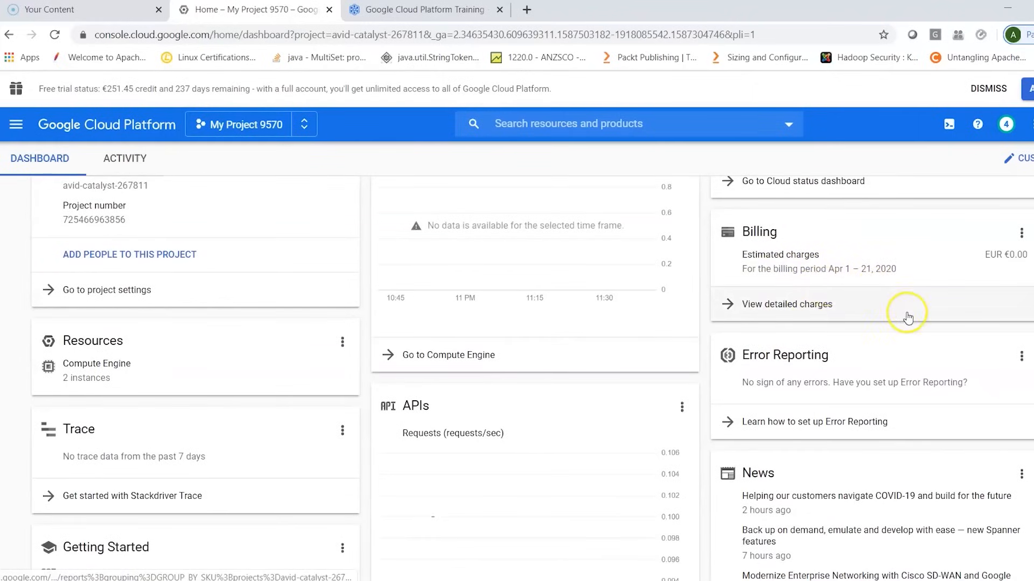
scroll(907, 377, down, 1)
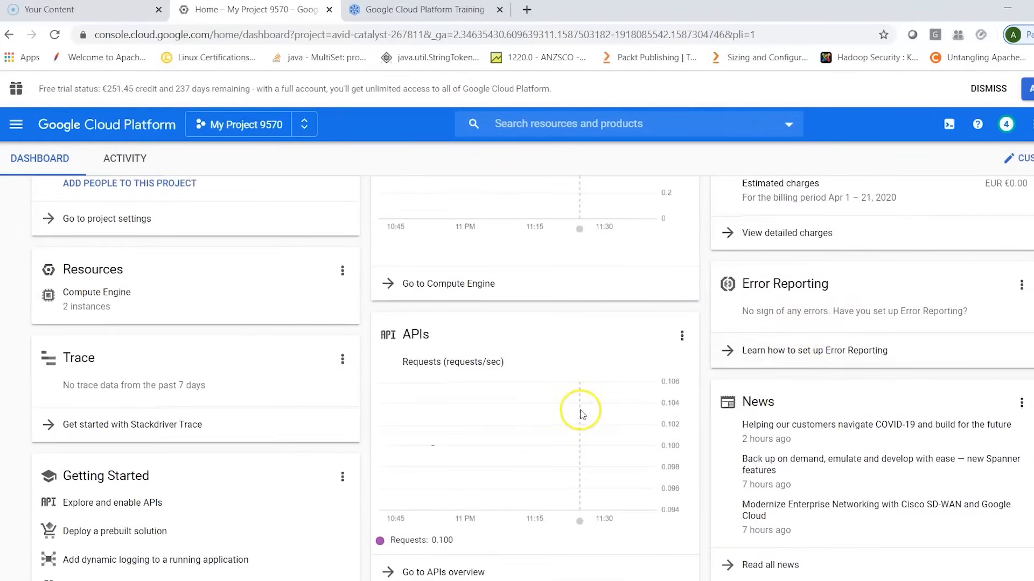
scroll(580, 415, down, 2)
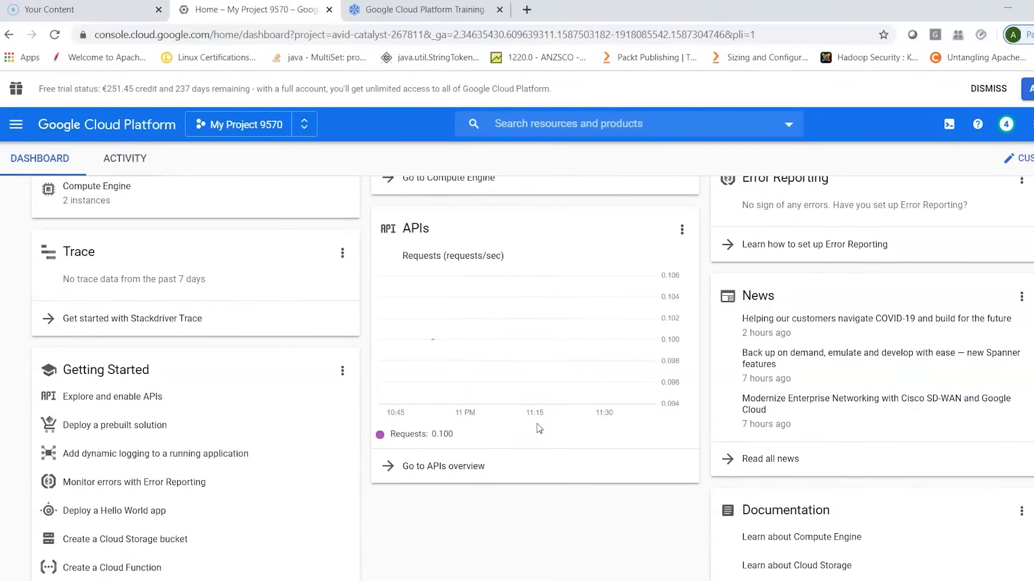
click(467, 473)
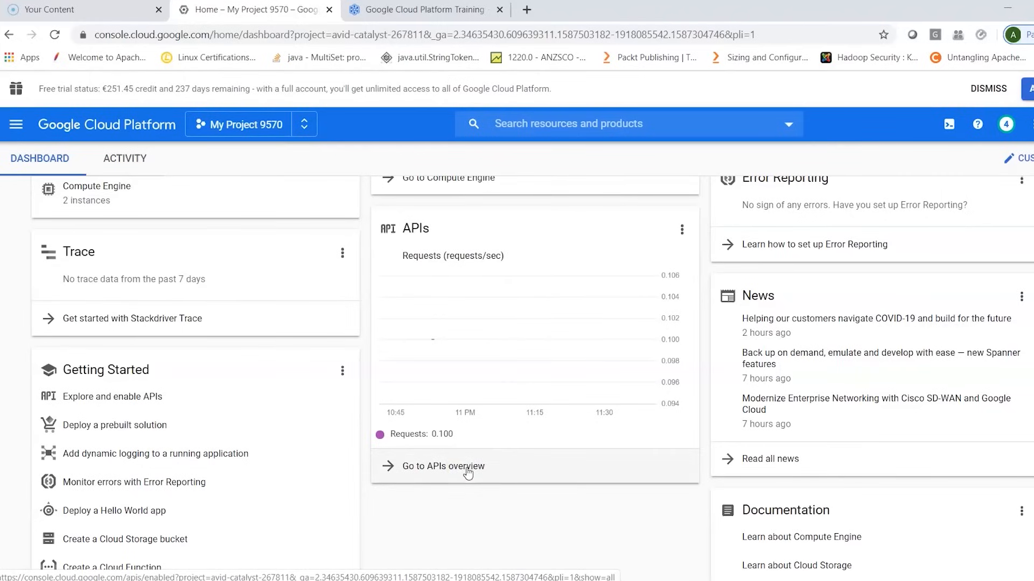
scroll(887, 504, down, 1)
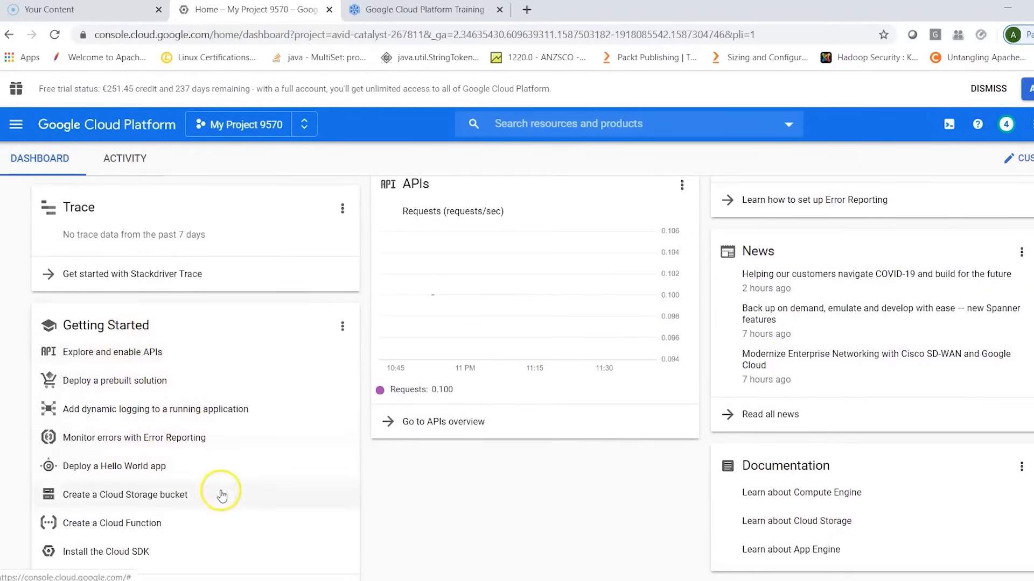
scroll(231, 525, up, 1)
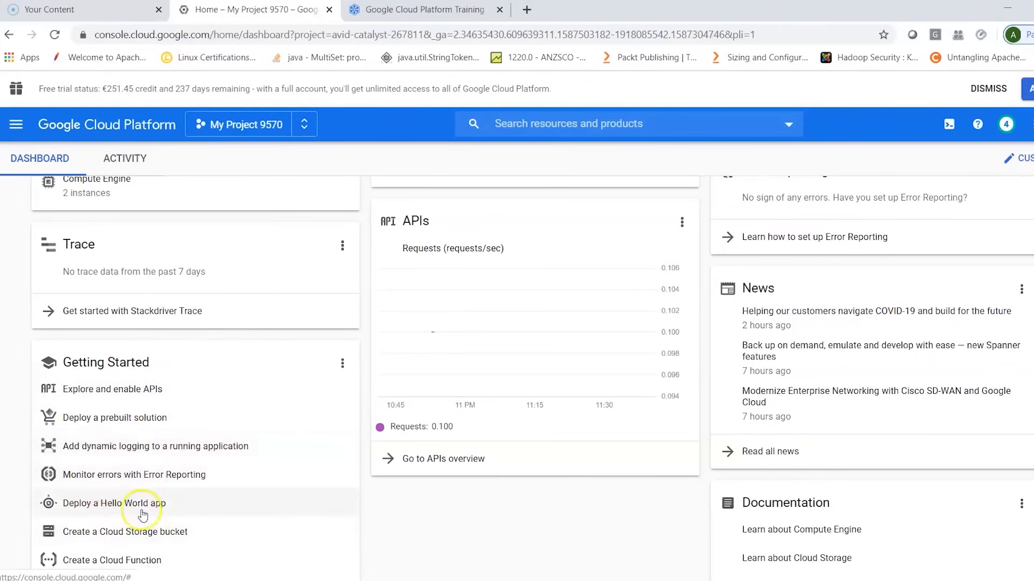
scroll(178, 483, up, 3)
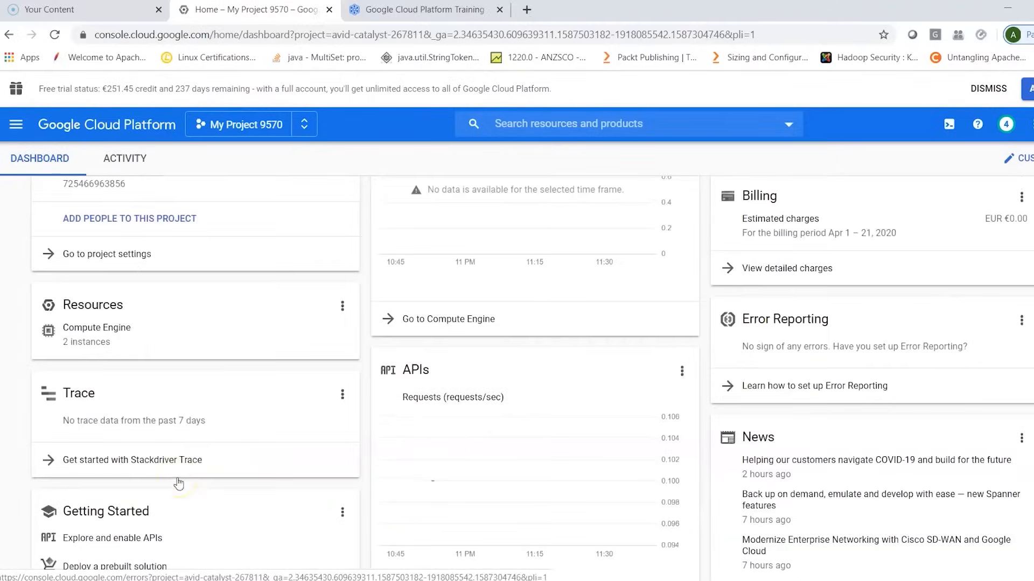
Open the project's activity log and review its VM, firewall, bucket, cluster and dataset entries back to the project's creation.
click(137, 161)
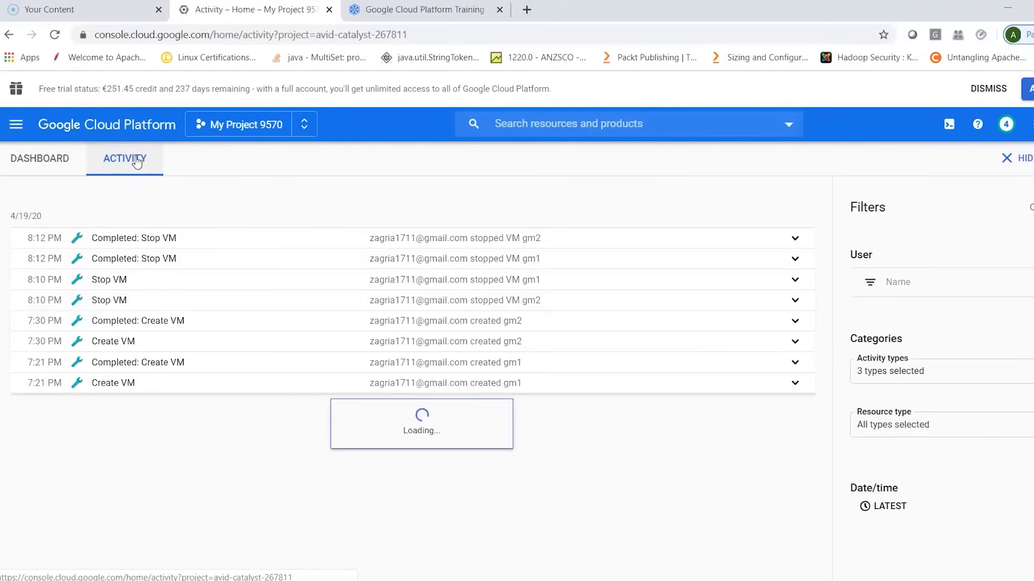
click(979, 379)
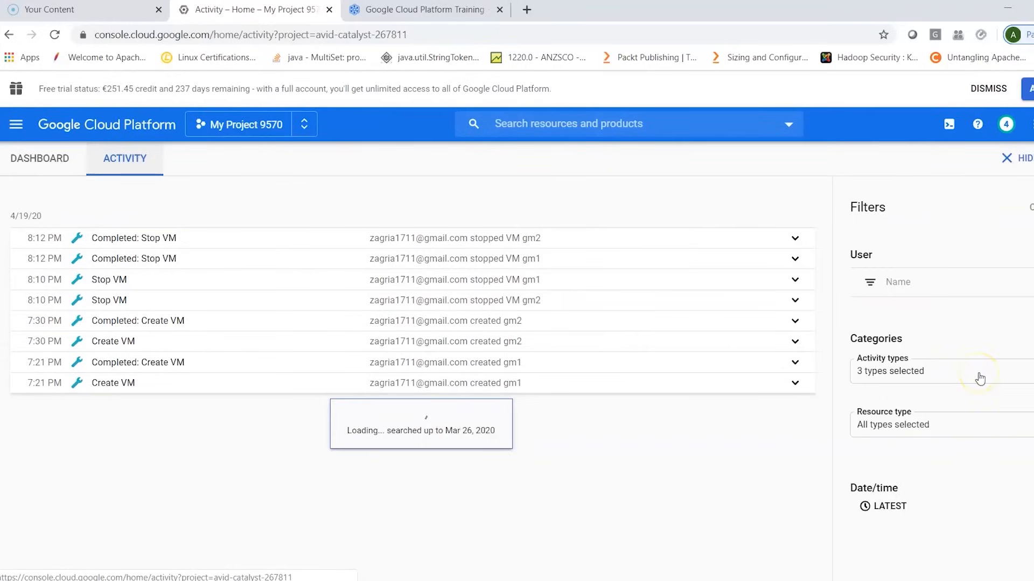
click(979, 431)
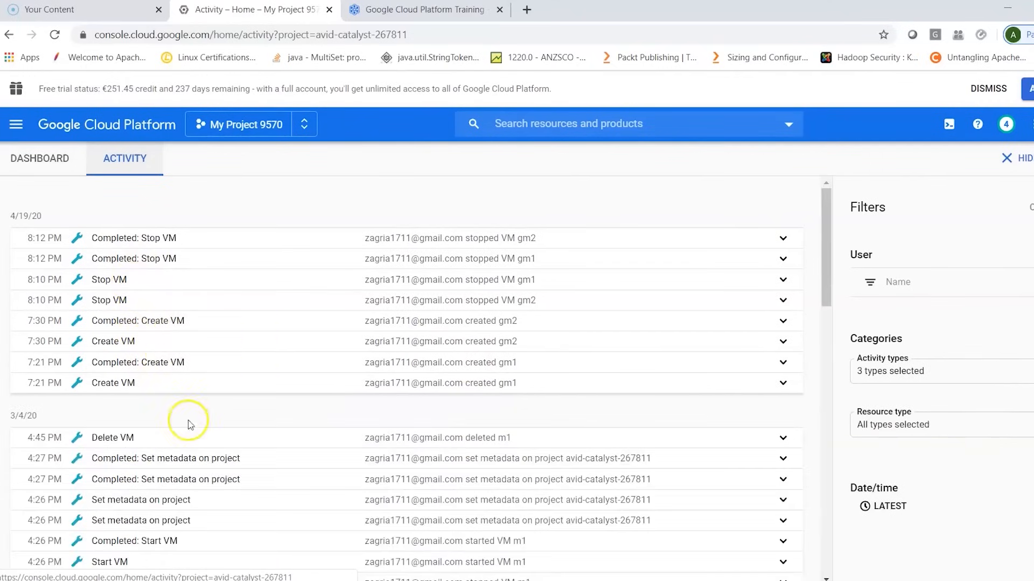
scroll(256, 515, down, 1)
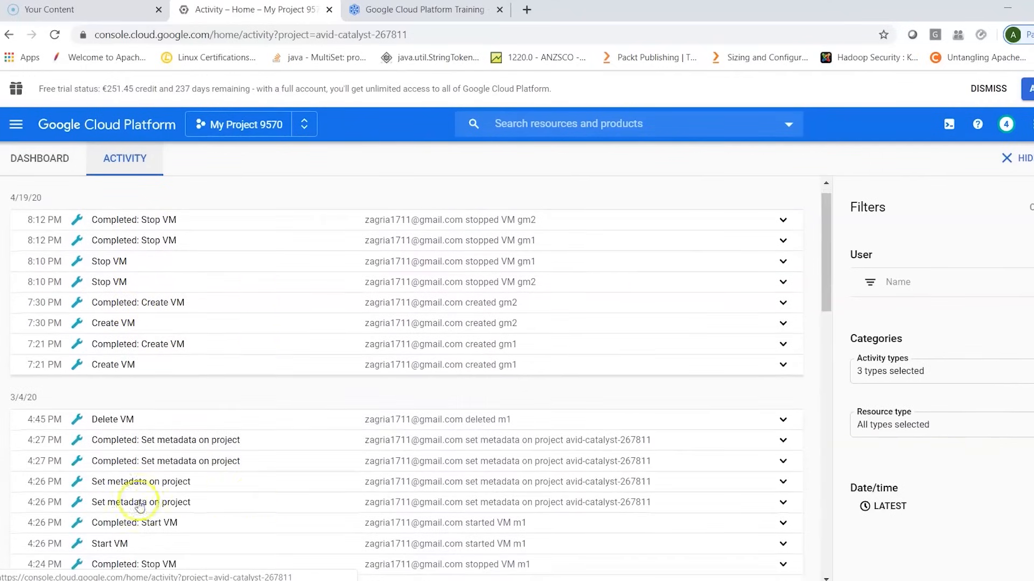
scroll(224, 513, down, 4)
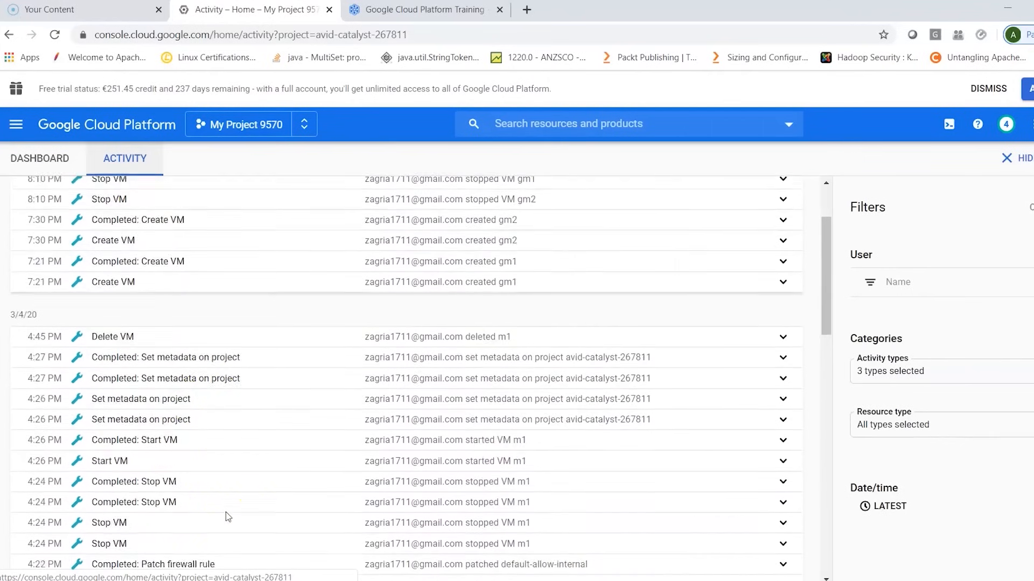
scroll(227, 516, down, 2)
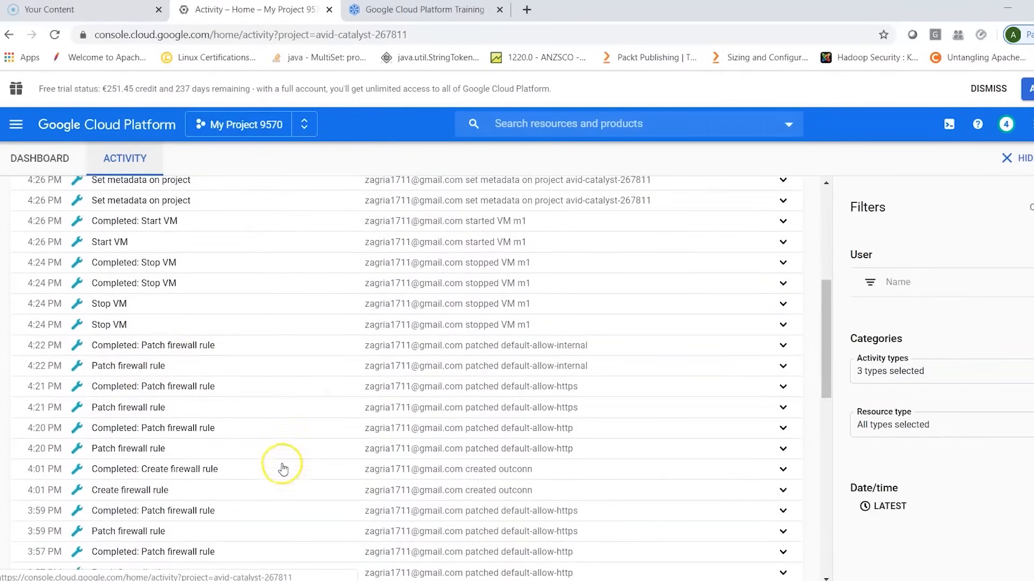
scroll(283, 468, down, 6)
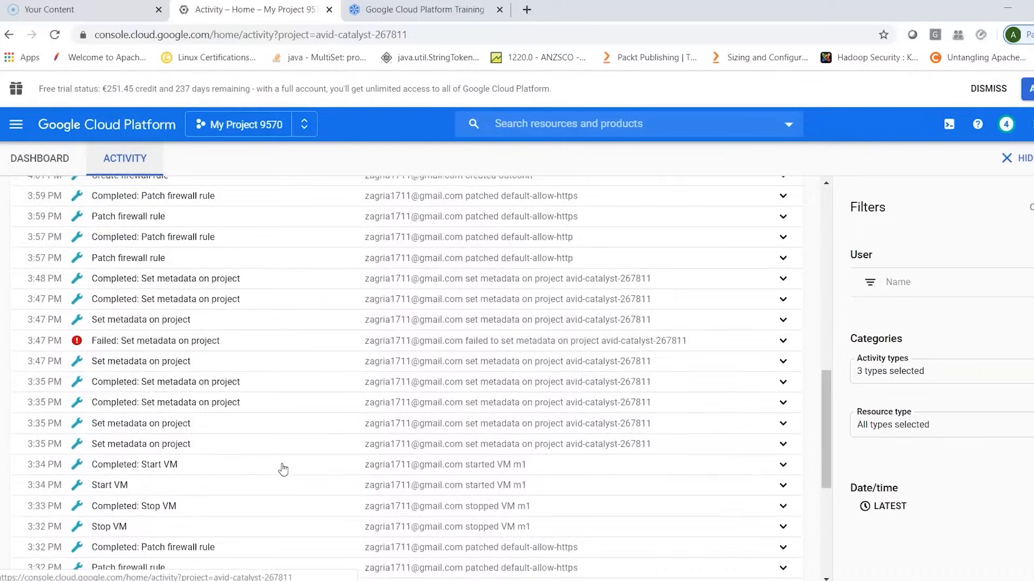
scroll(282, 469, down, 5)
scroll(283, 470, down, 7)
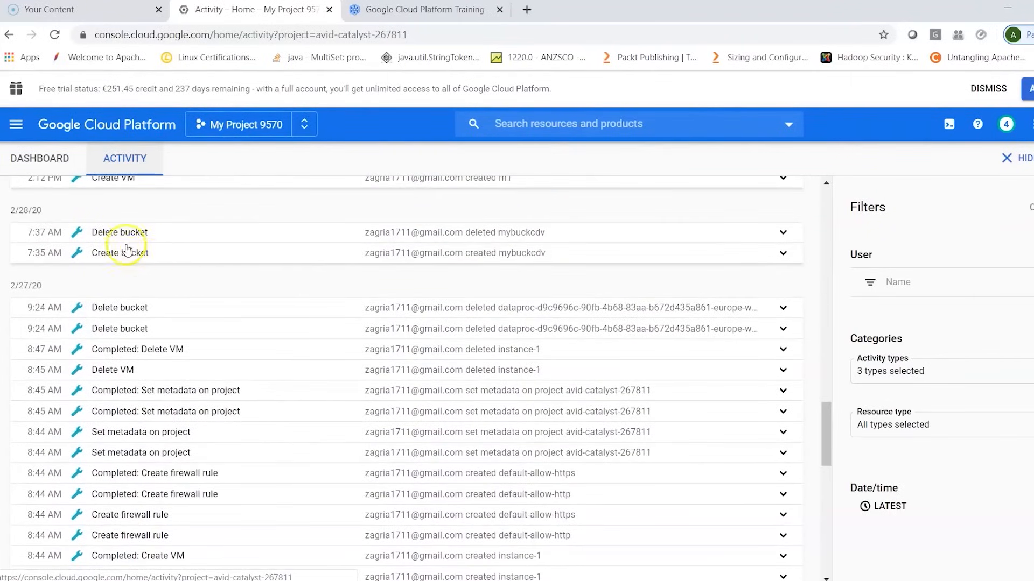
scroll(281, 460, down, 4)
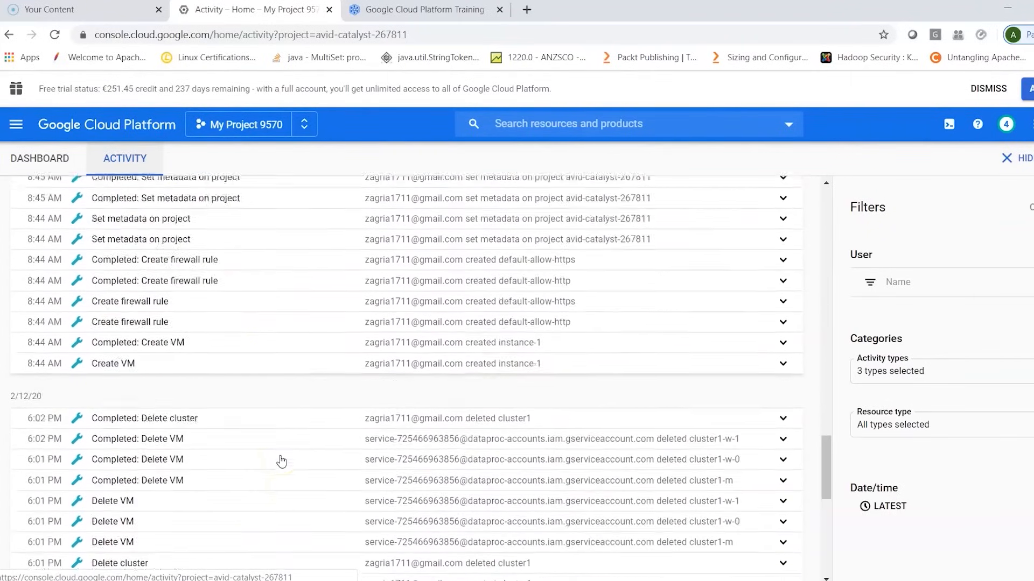
scroll(280, 462, down, 7)
scroll(280, 462, down, 6)
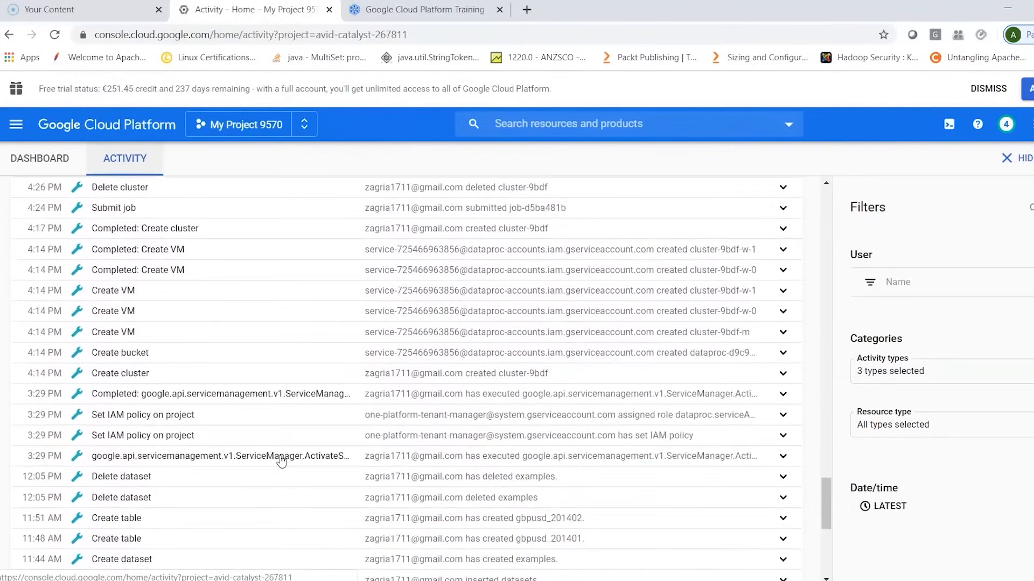
scroll(281, 462, down, 3)
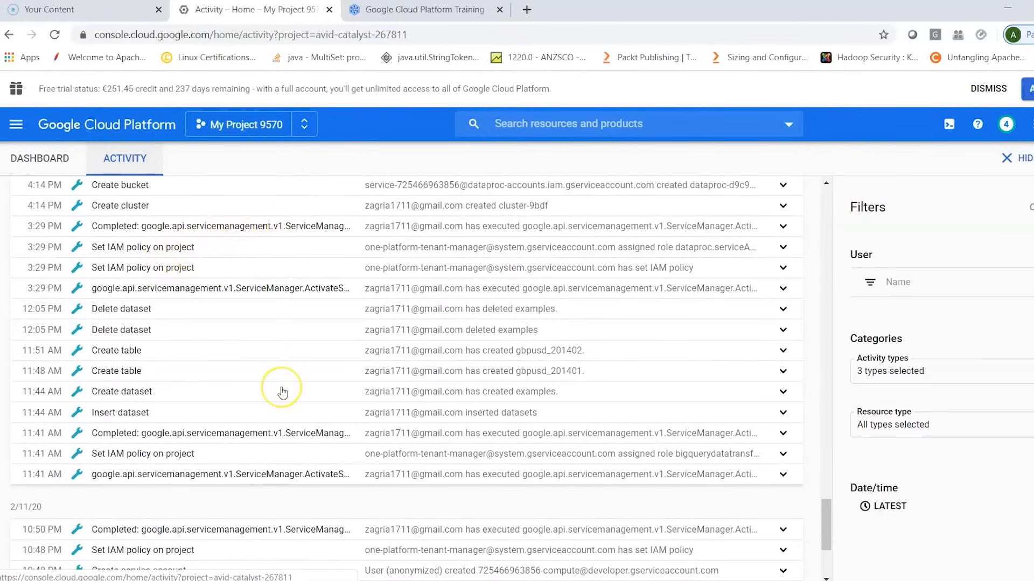
scroll(281, 392, down, 3)
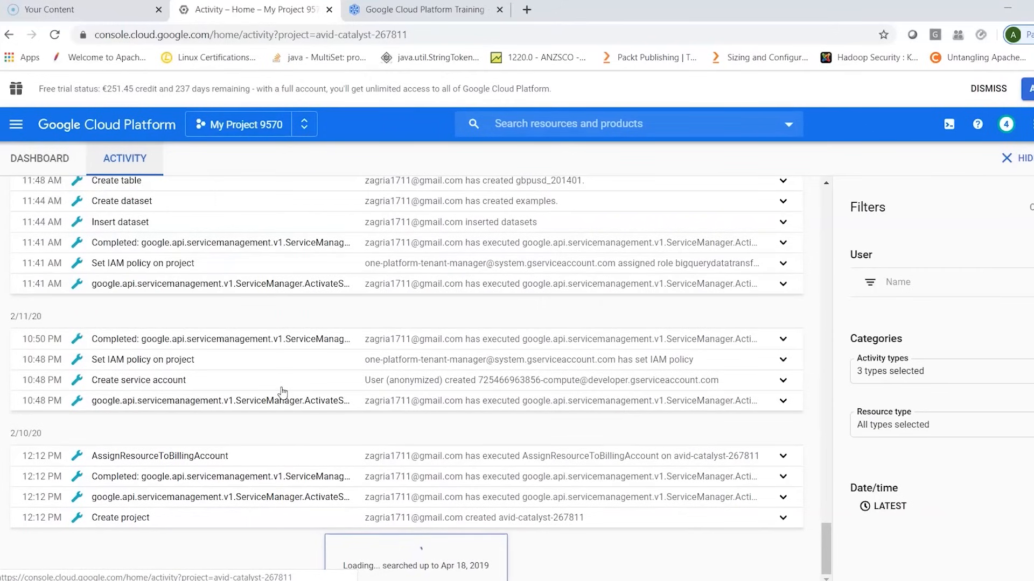
scroll(281, 391, up, 15)
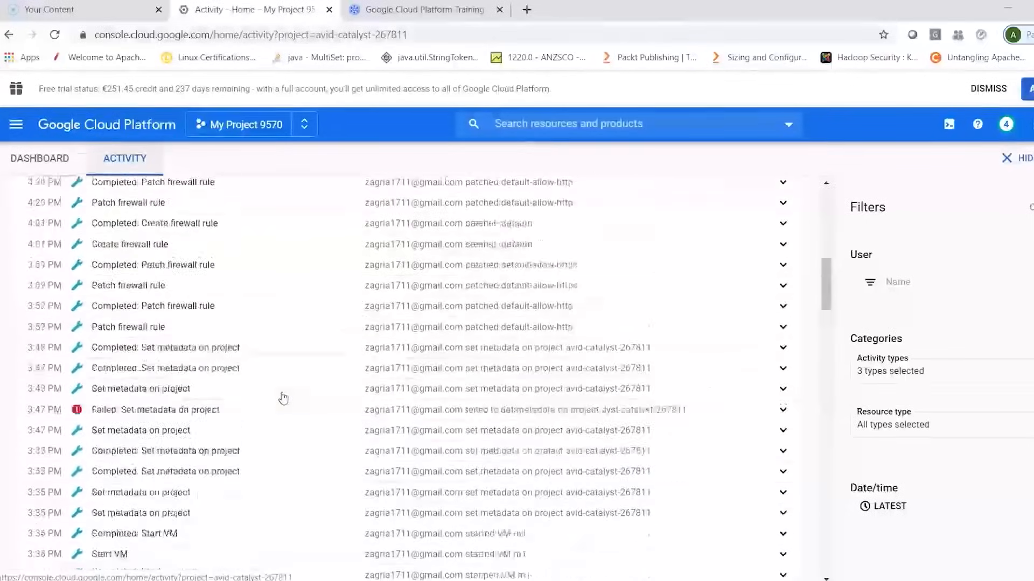
scroll(282, 397, up, 5)
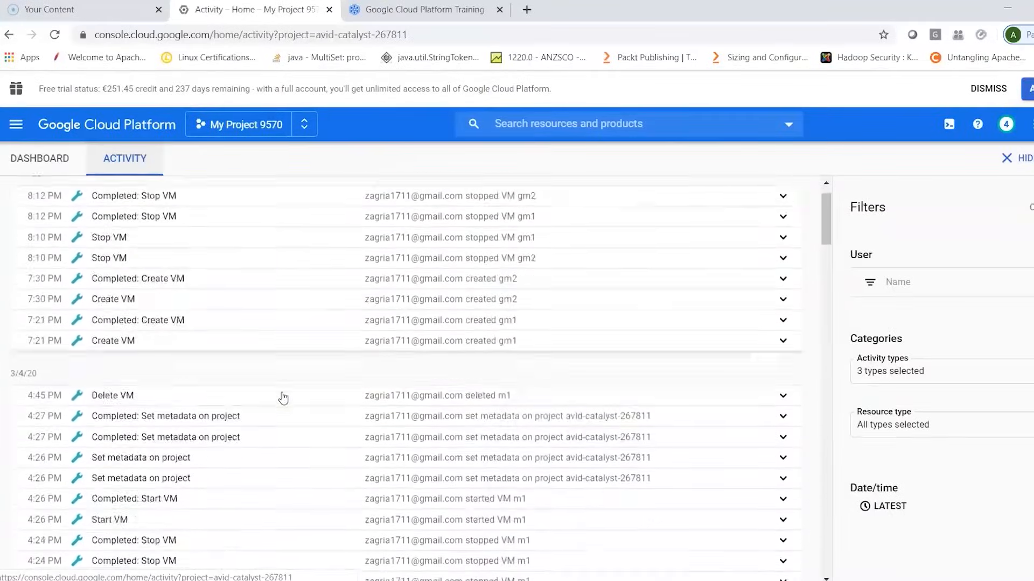
Open the APIs & Services dashboard for the project.
click(16, 129)
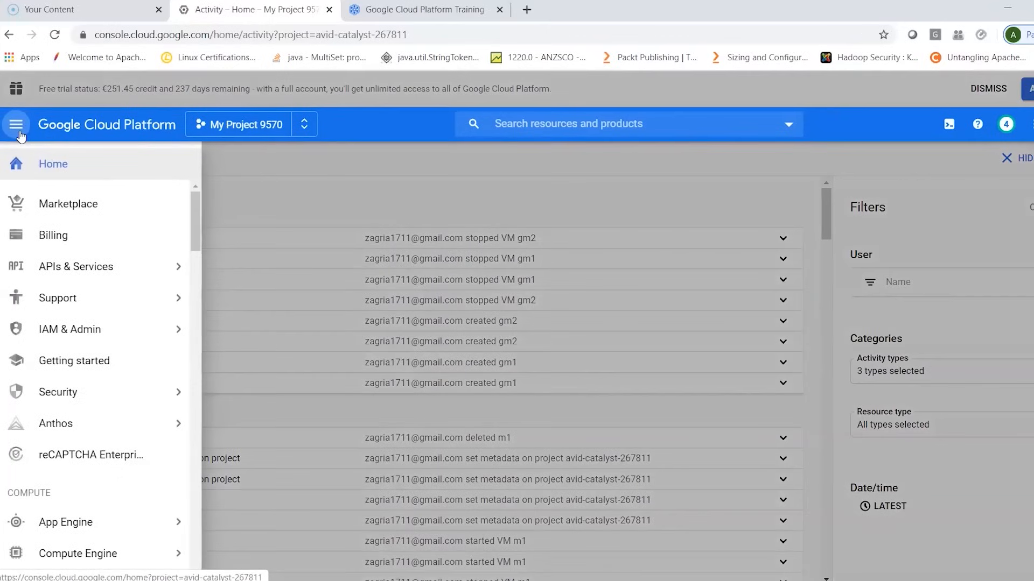
click(47, 173)
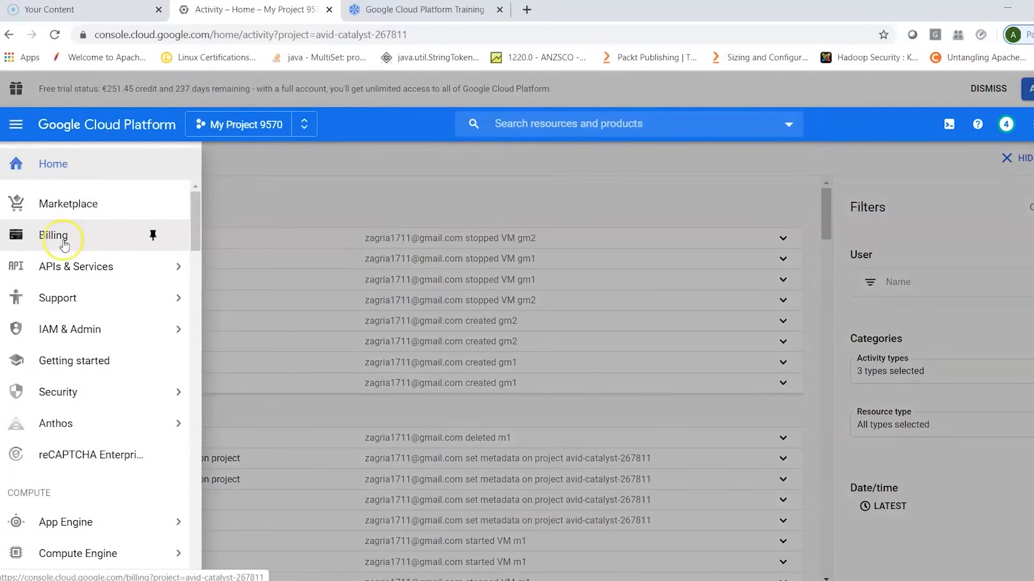
click(92, 278)
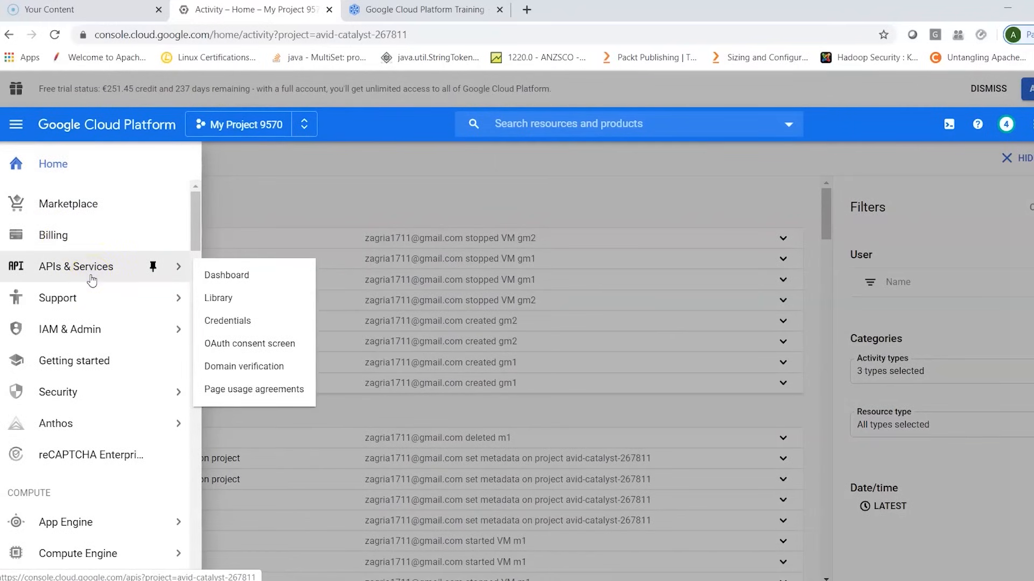
click(136, 277)
click(234, 282)
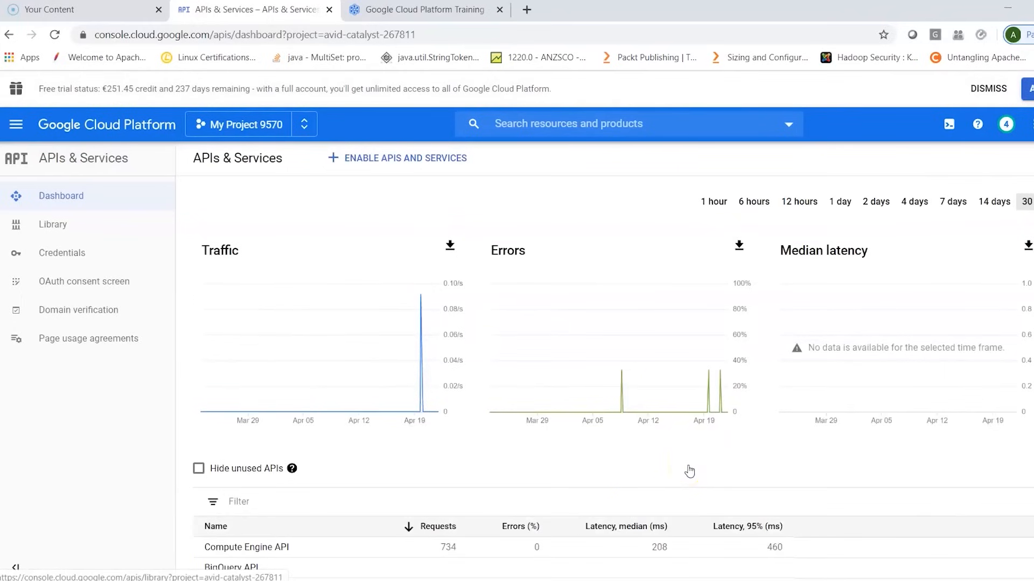
Examine the list of enabled APIs and their request, error and latency figures, from Compute Engine API to Google Cloud Storage JSON API.
scroll(689, 471, down, 3)
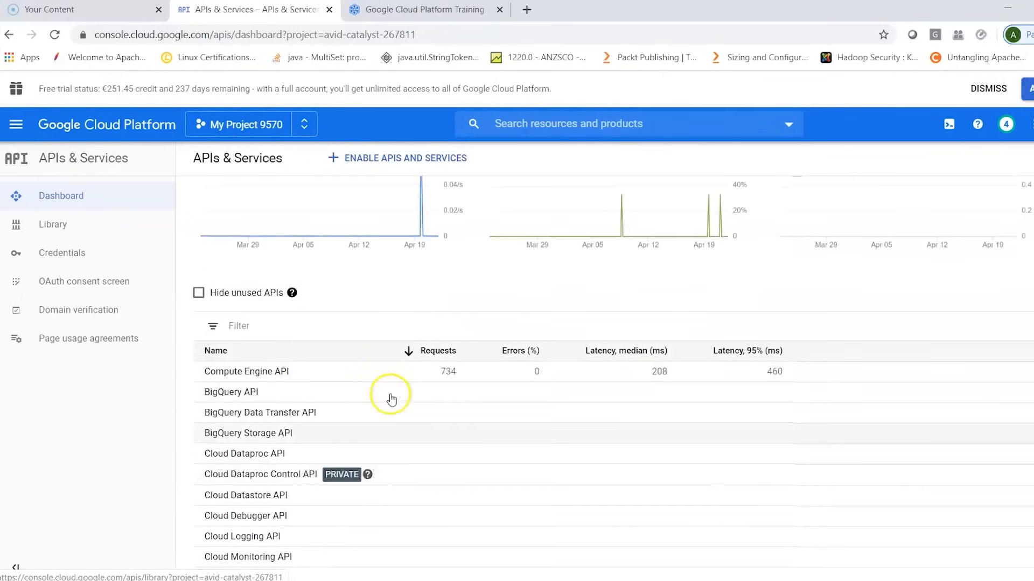
scroll(461, 478, down, 1)
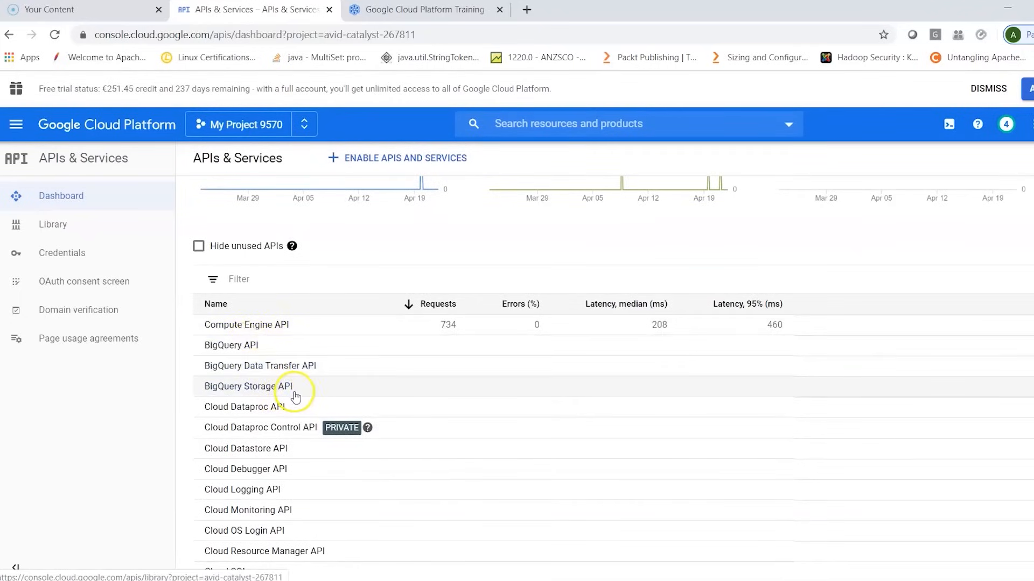
scroll(456, 410, down, 1)
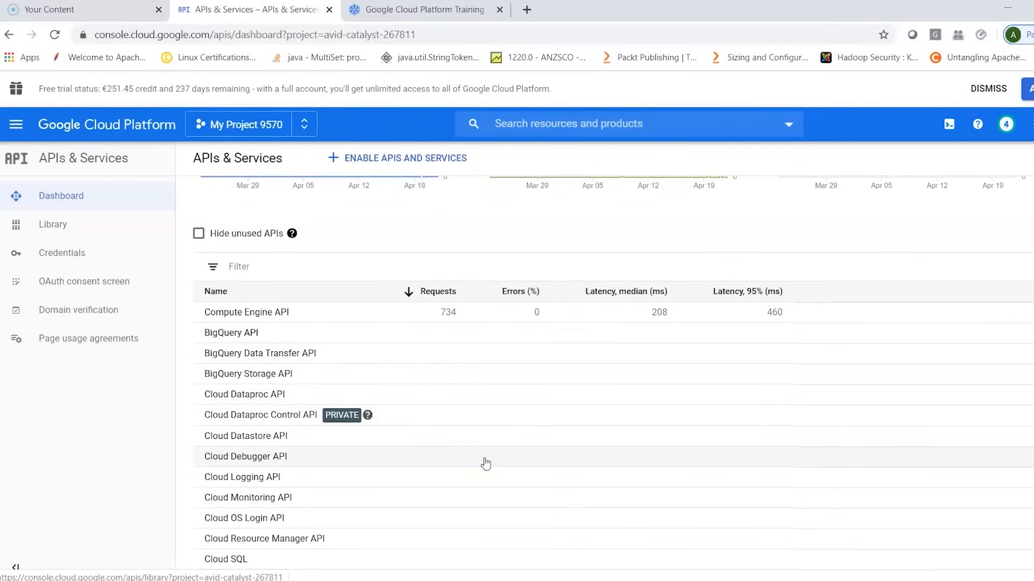
scroll(484, 464, down, 1)
click(242, 375)
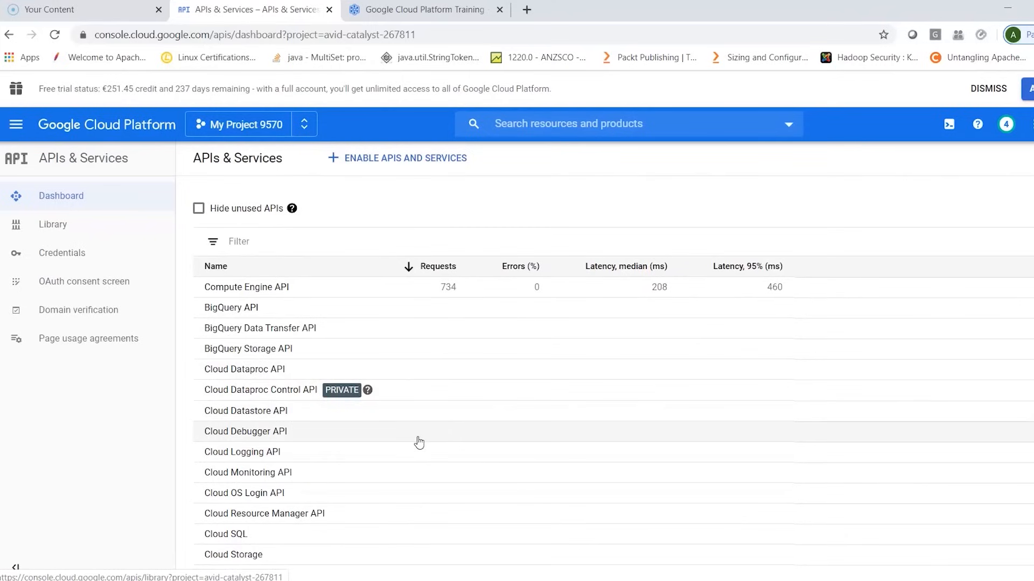
scroll(419, 443, down, 1)
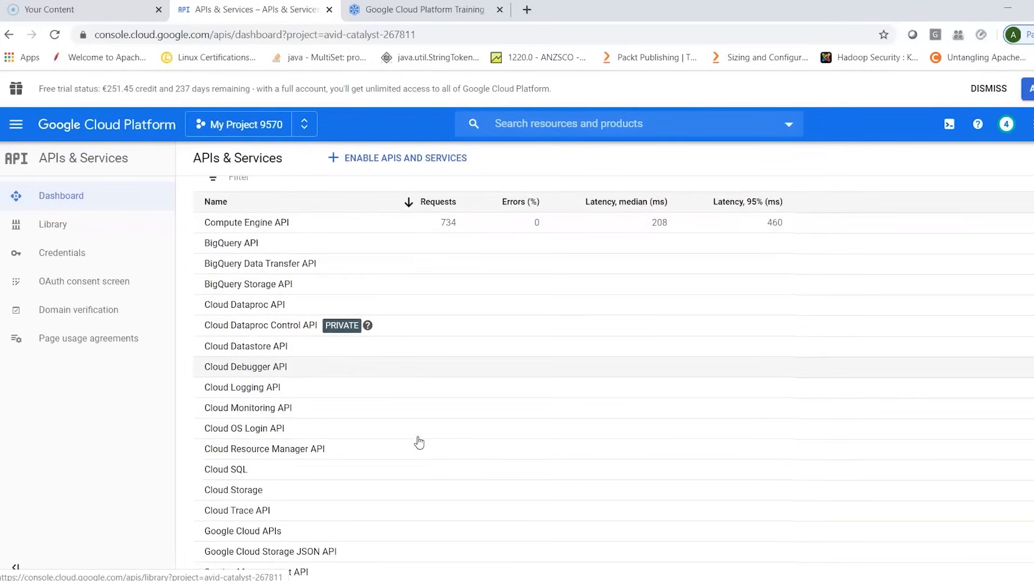
click(252, 308)
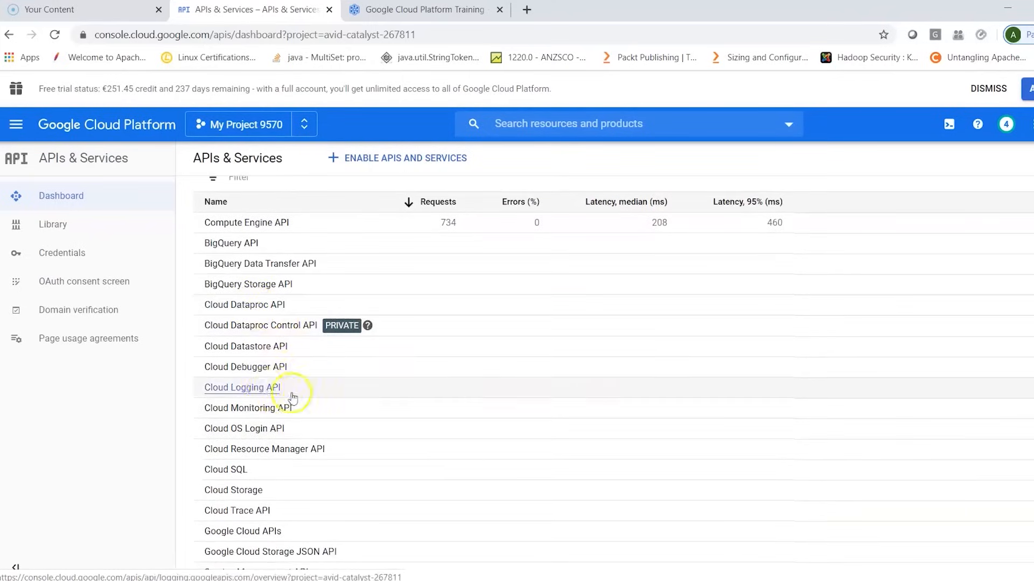
Review the rest of the enabled APIs, then open the API Library and search it for dataproc.
scroll(453, 442, down, 1)
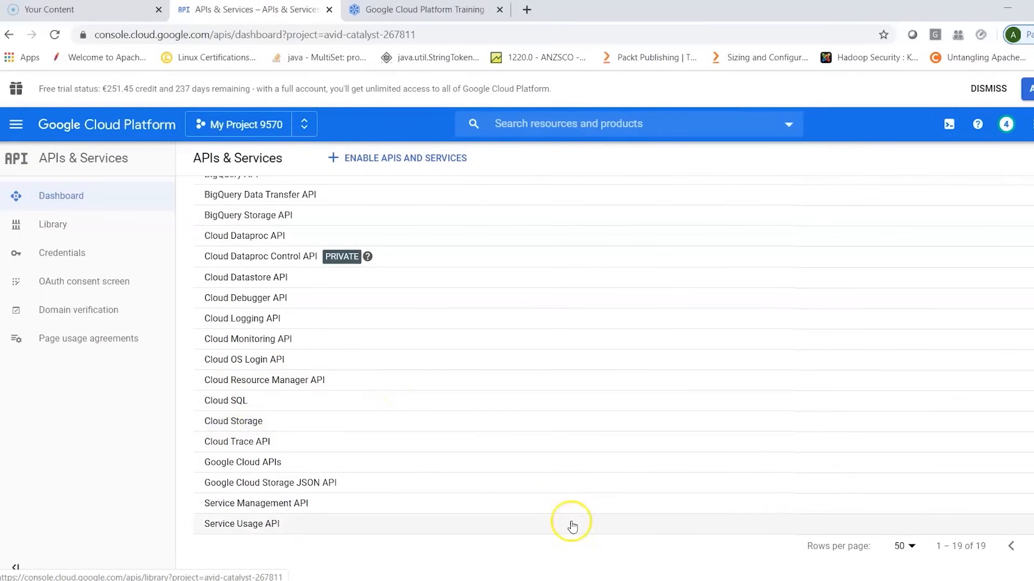
scroll(525, 459, up, 5)
scroll(525, 460, up, 2)
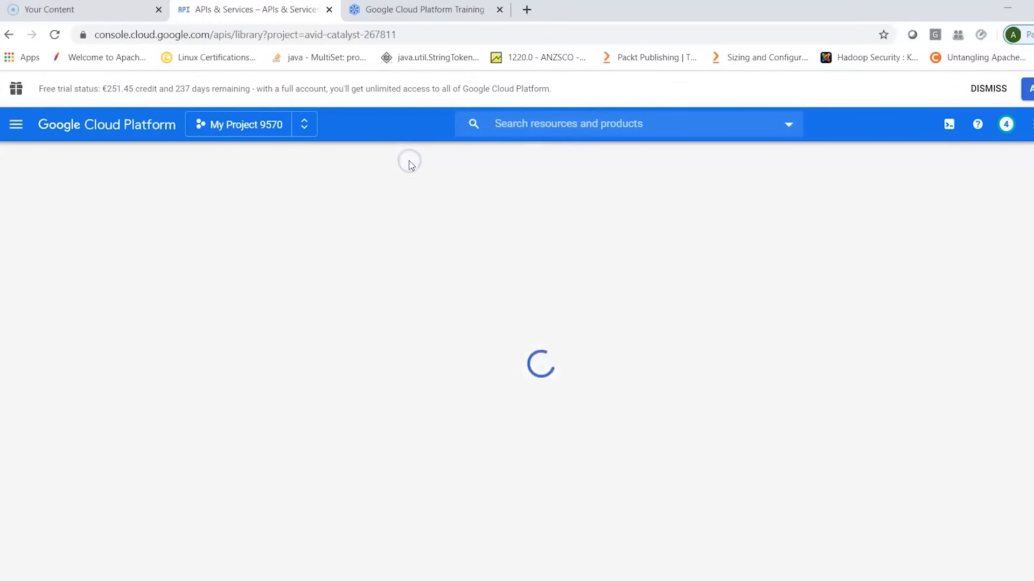
click(290, 280)
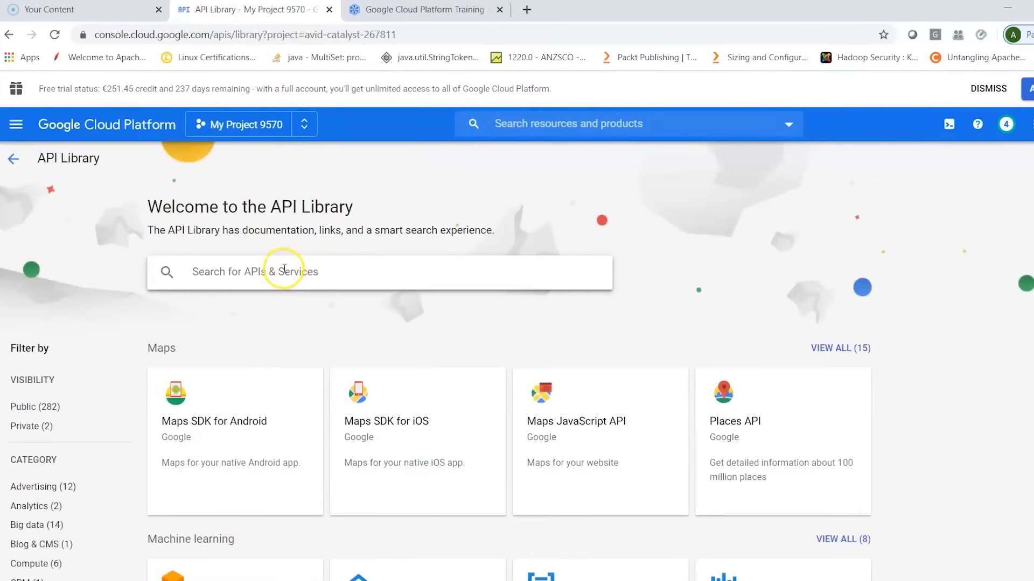
text(data)
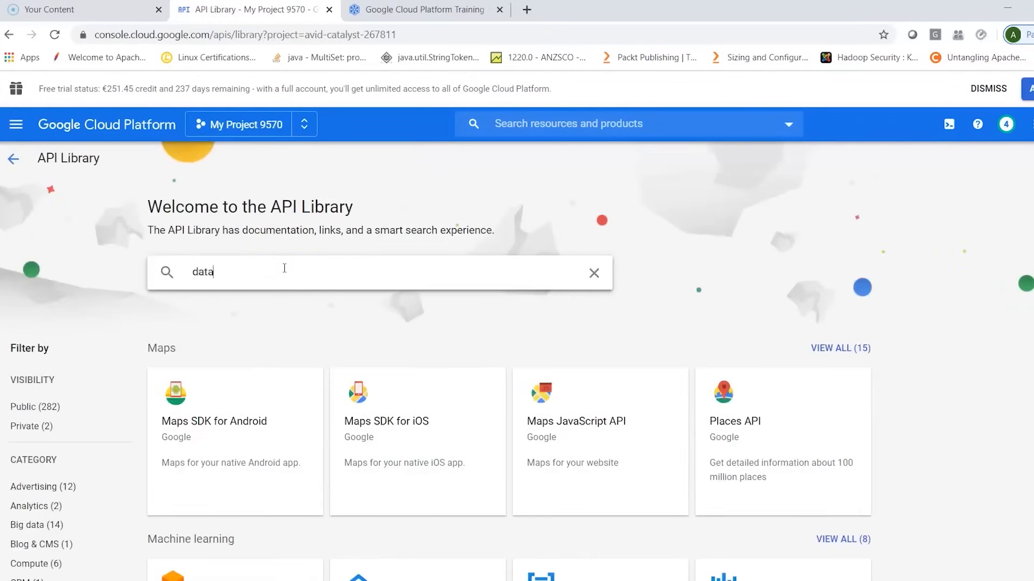
text(proc)
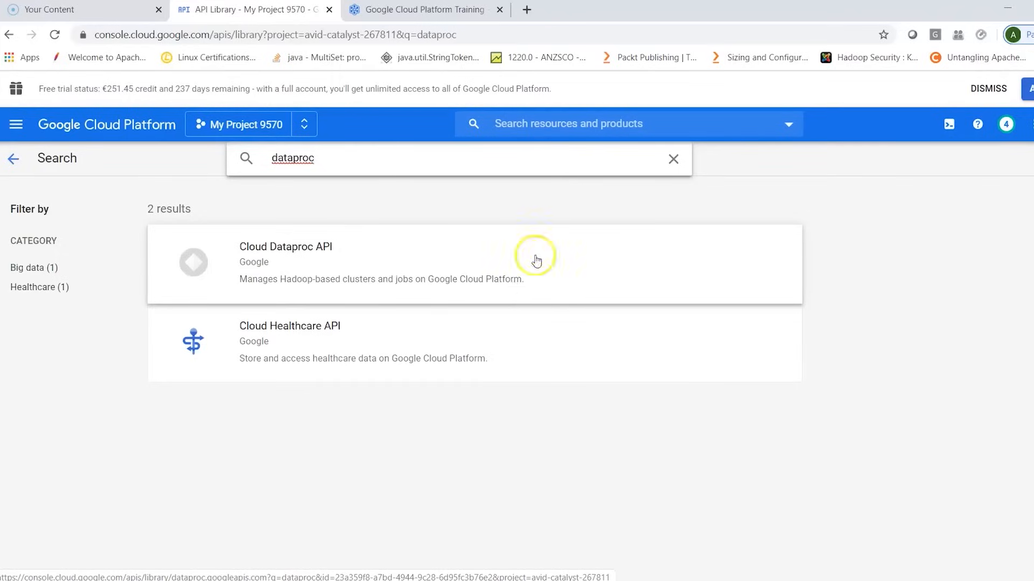
Clear the library search and return to the APIs & Services dashboard to look over its charts and API list.
click(673, 161)
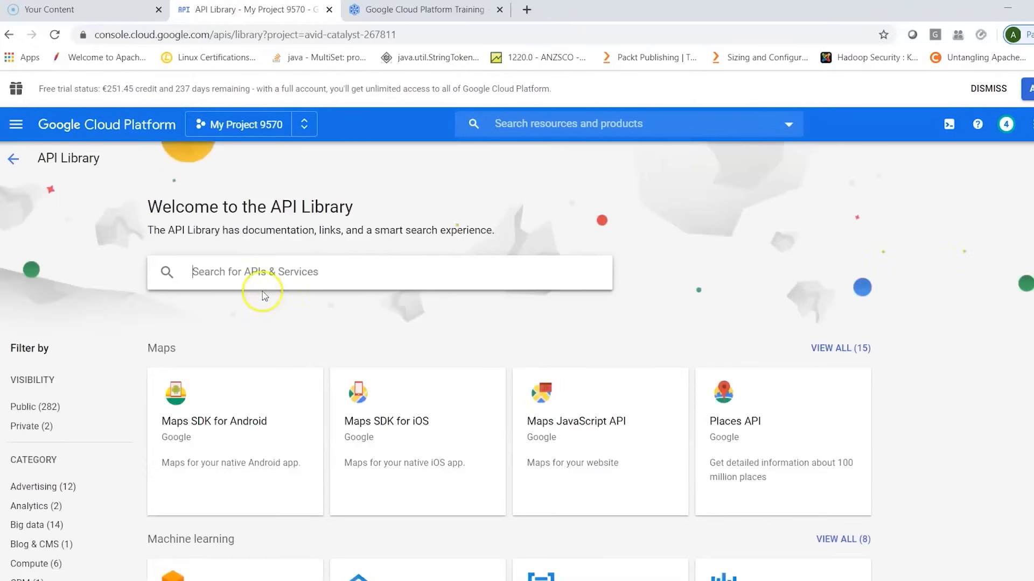
click(16, 161)
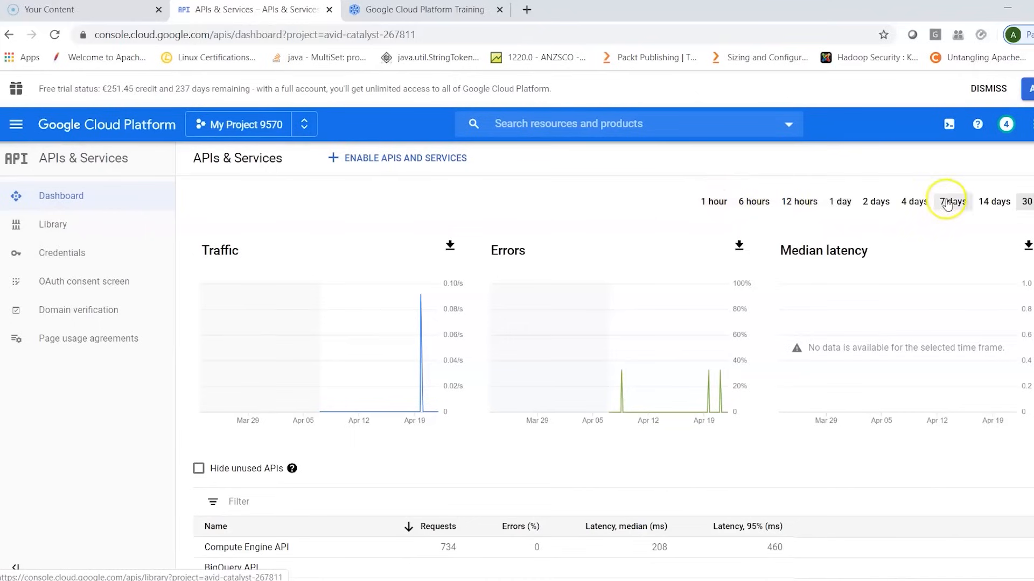
scroll(860, 482, down, 2)
scroll(860, 484, down, 4)
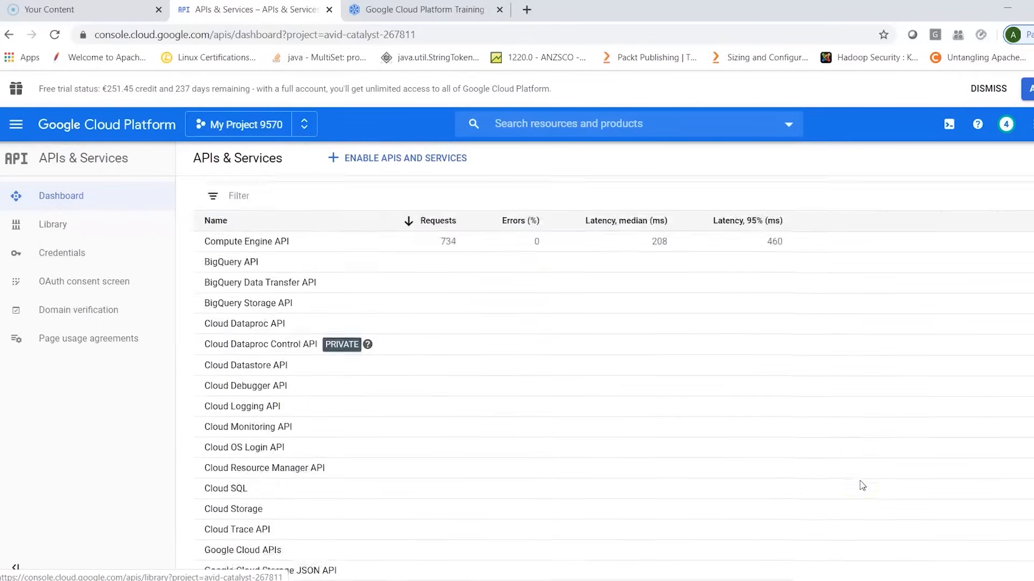
scroll(861, 485, up, 6)
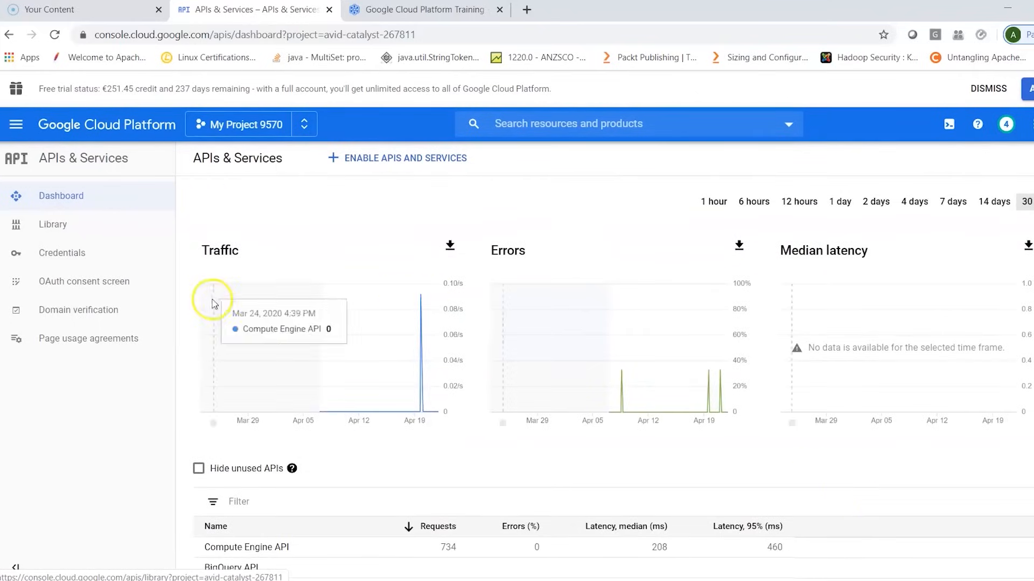
Look through the console's general service entries, including the options under Support, IAM & Admin, Security and Anthos.
click(16, 124)
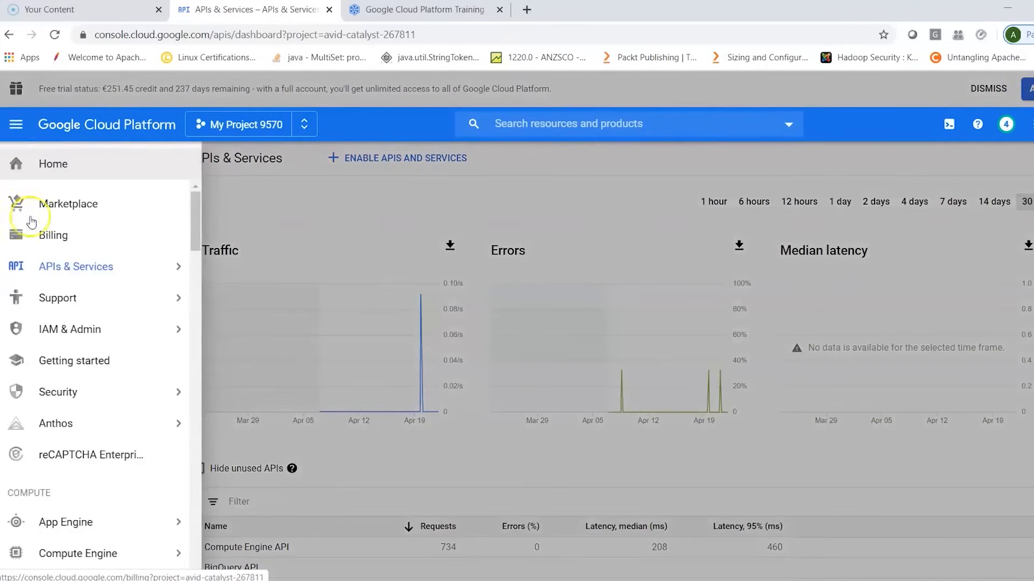
mouse_move(19, 305)
click(55, 308)
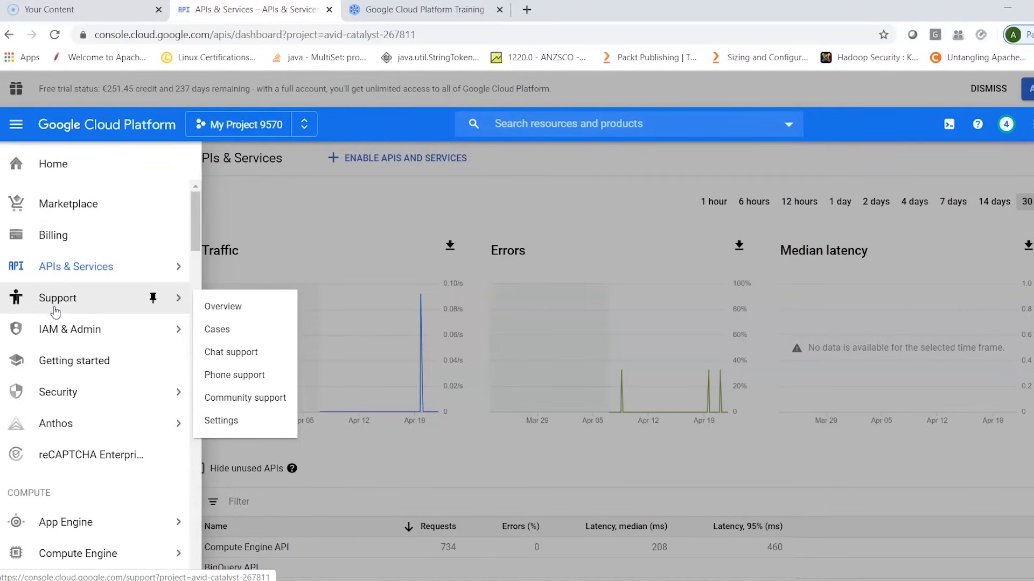
mouse_move(56, 334)
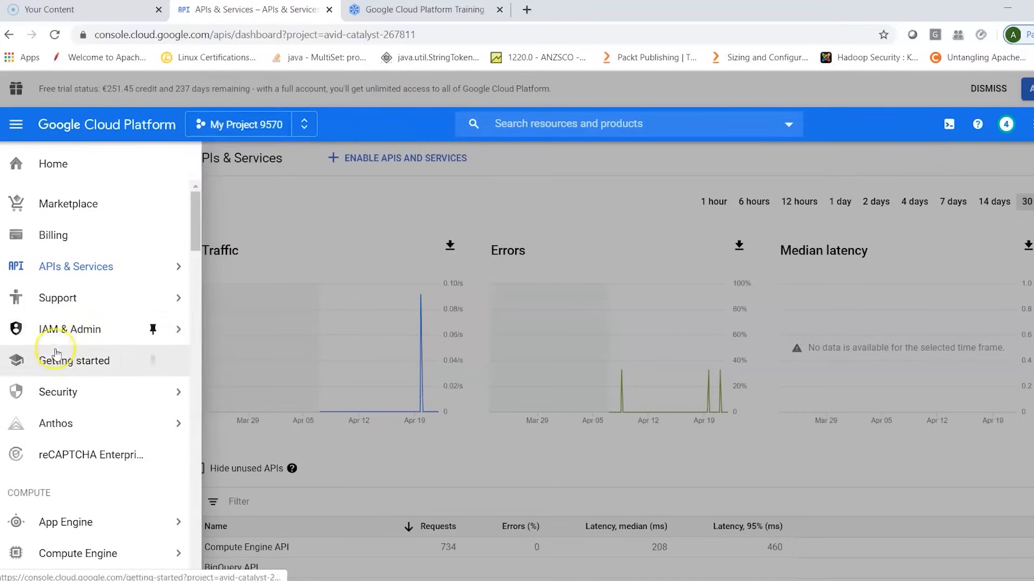
mouse_move(58, 402)
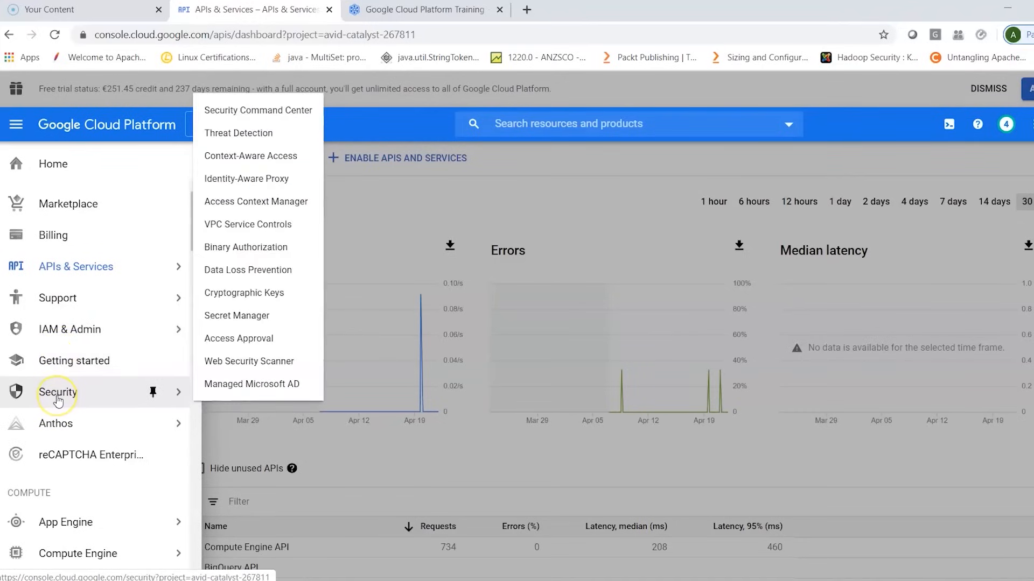
mouse_move(58, 426)
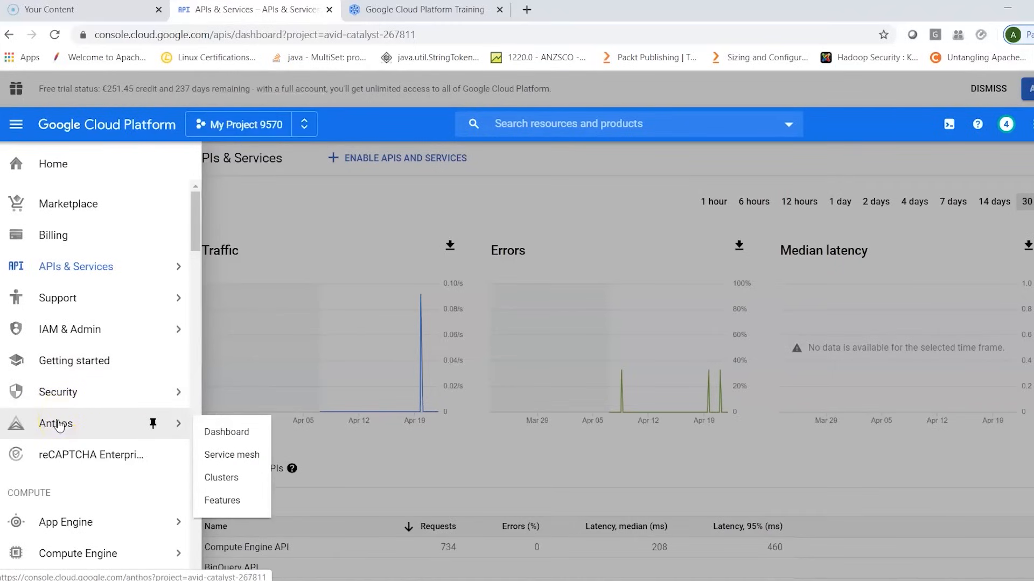
click(63, 432)
Look through the Compute services: App Engine, Compute Engine, Kubernetes Engine, Cloud Functions and Cloud Run.
scroll(64, 437, down, 4)
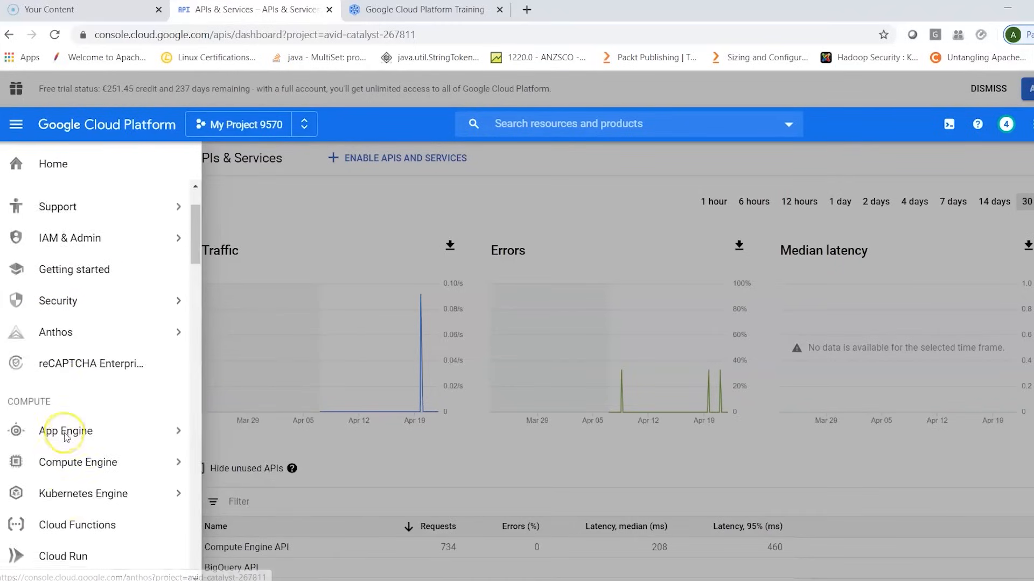
mouse_move(39, 284)
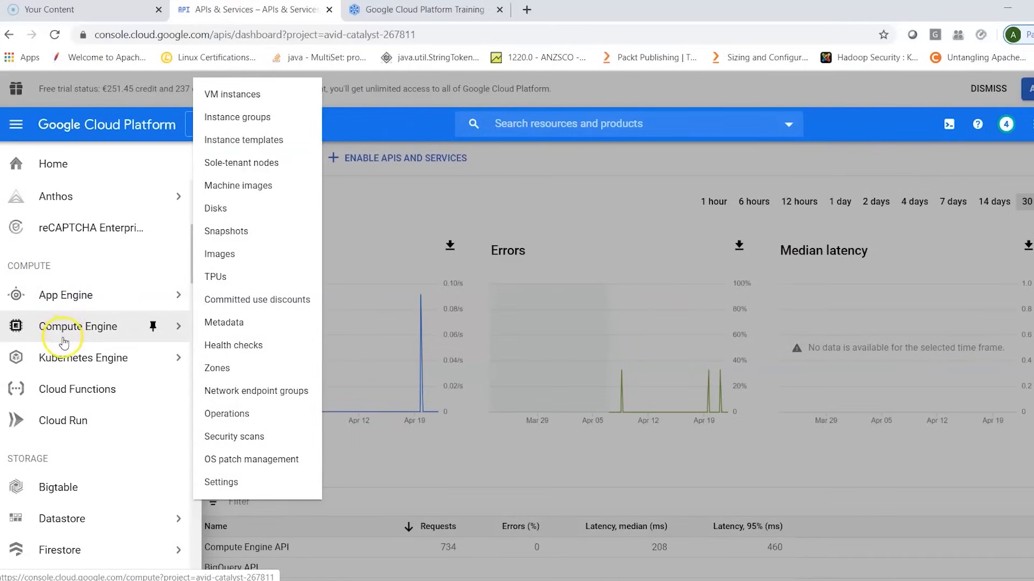
mouse_move(64, 364)
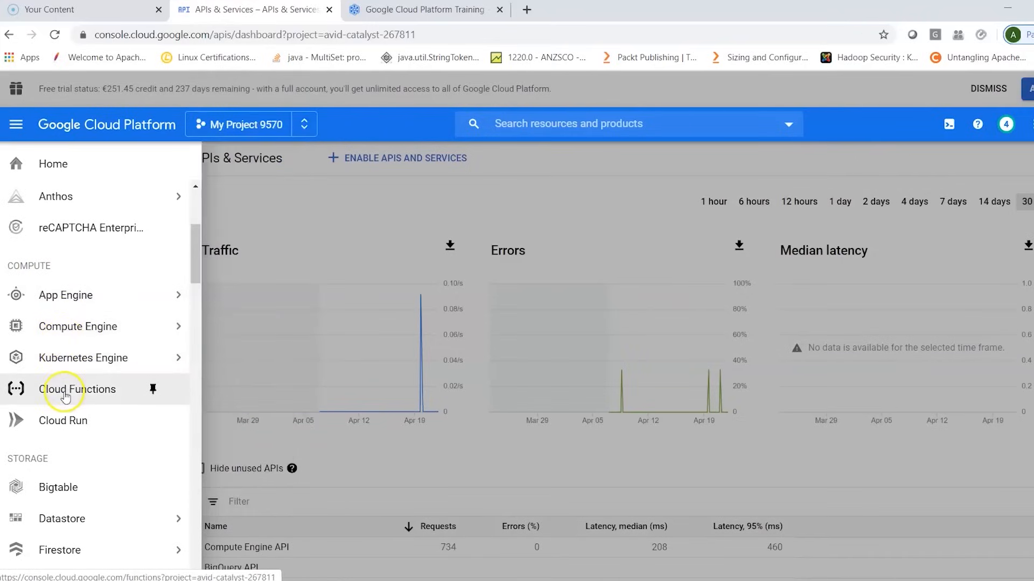
click(66, 435)
Look through the Storage services from Bigtable to Data Transfer, including the options under Datastore, Storage and Memorystore.
scroll(66, 437, down, 4)
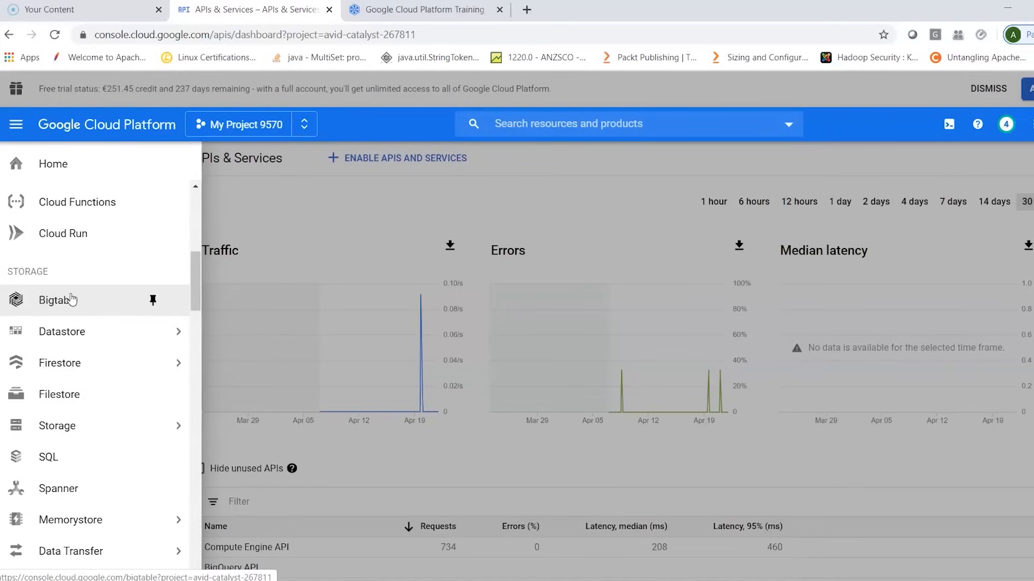
click(72, 334)
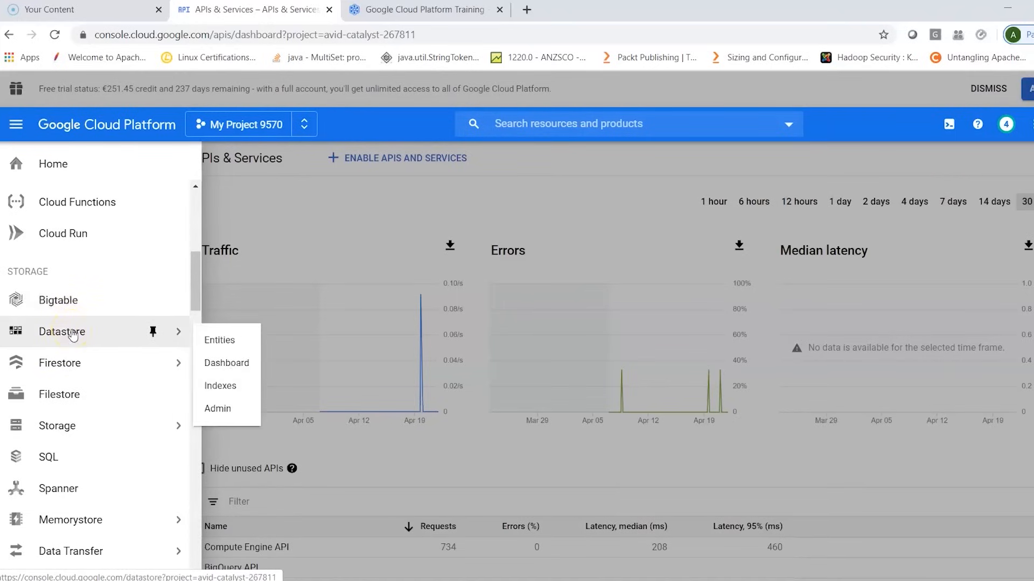
click(73, 370)
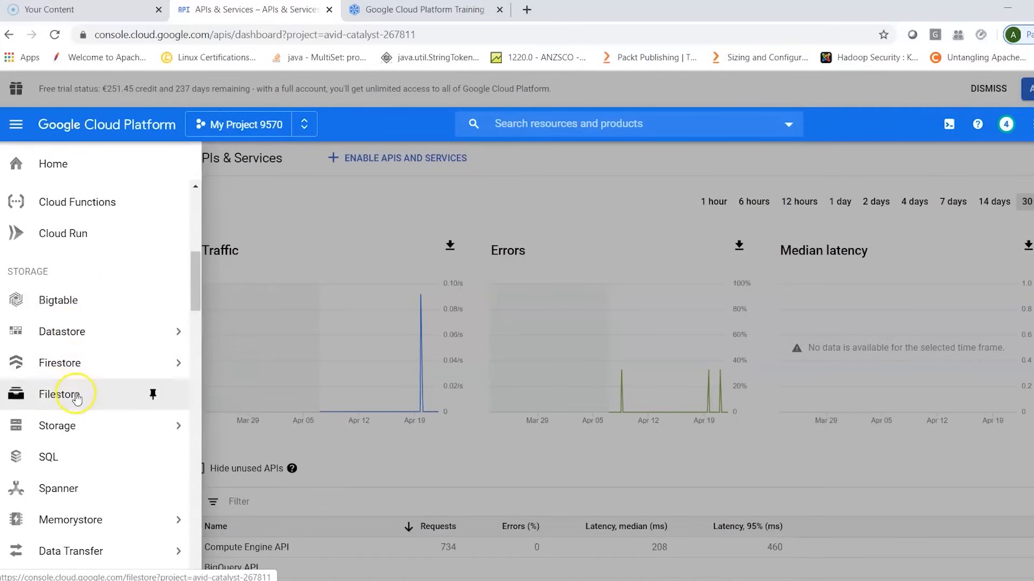
click(77, 437)
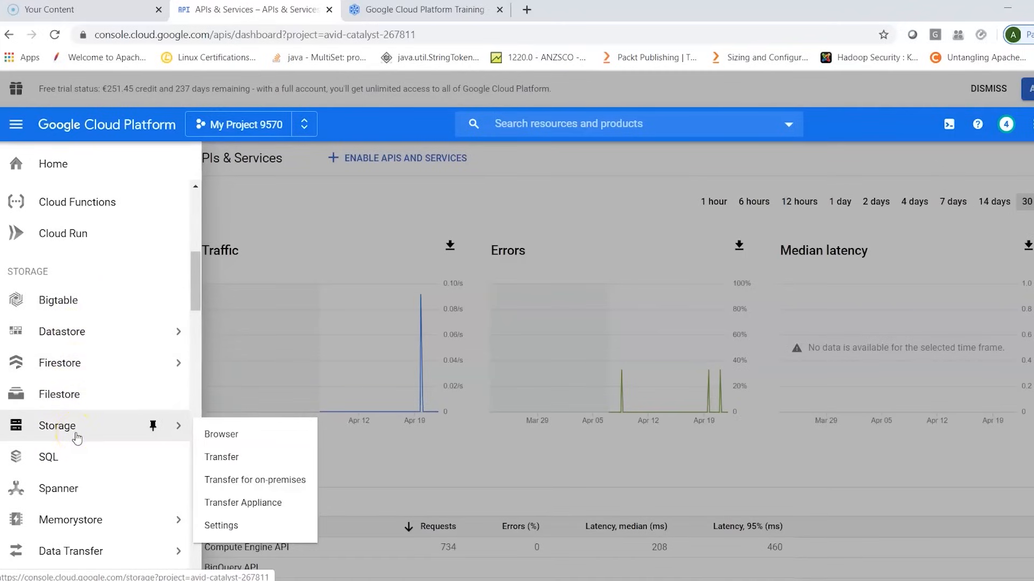
click(74, 467)
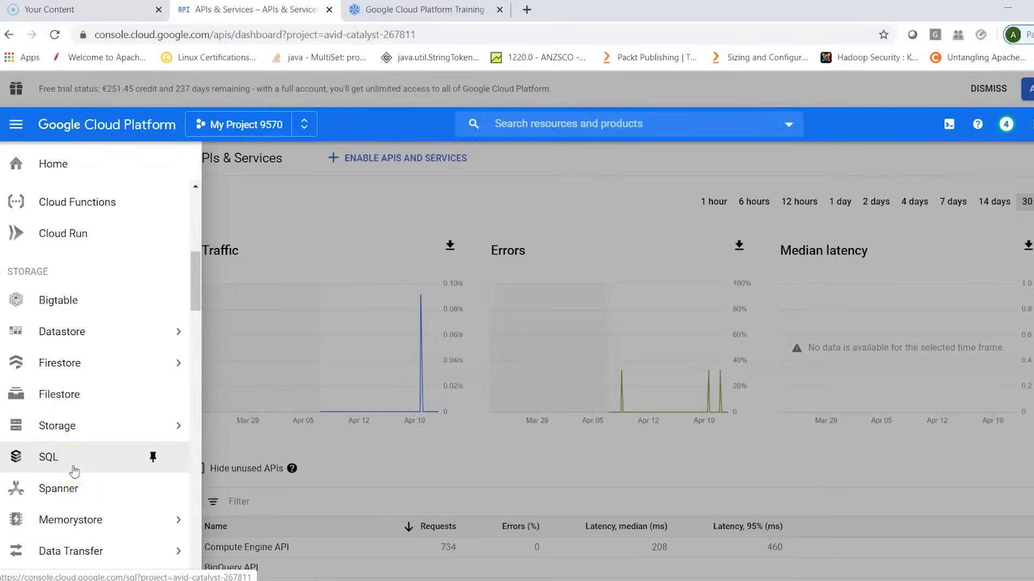
scroll(74, 471, down, 1)
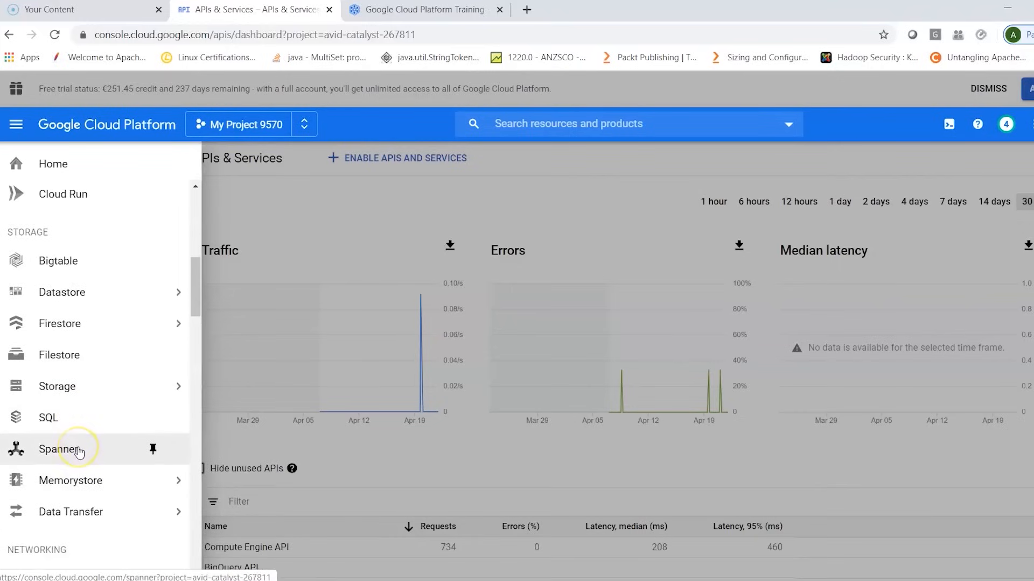
mouse_move(78, 480)
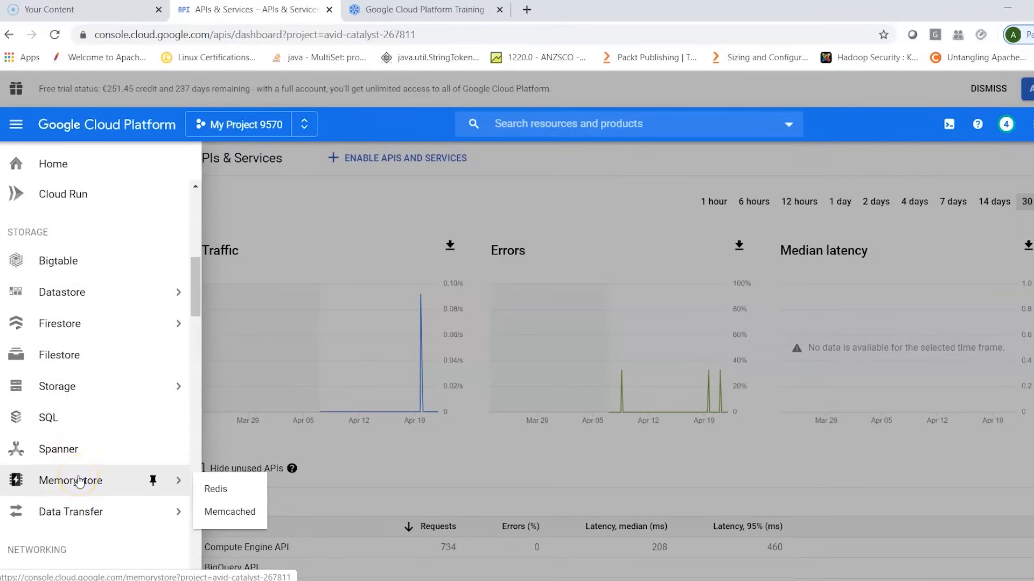
scroll(78, 480, down, 3)
mouse_move(106, 404)
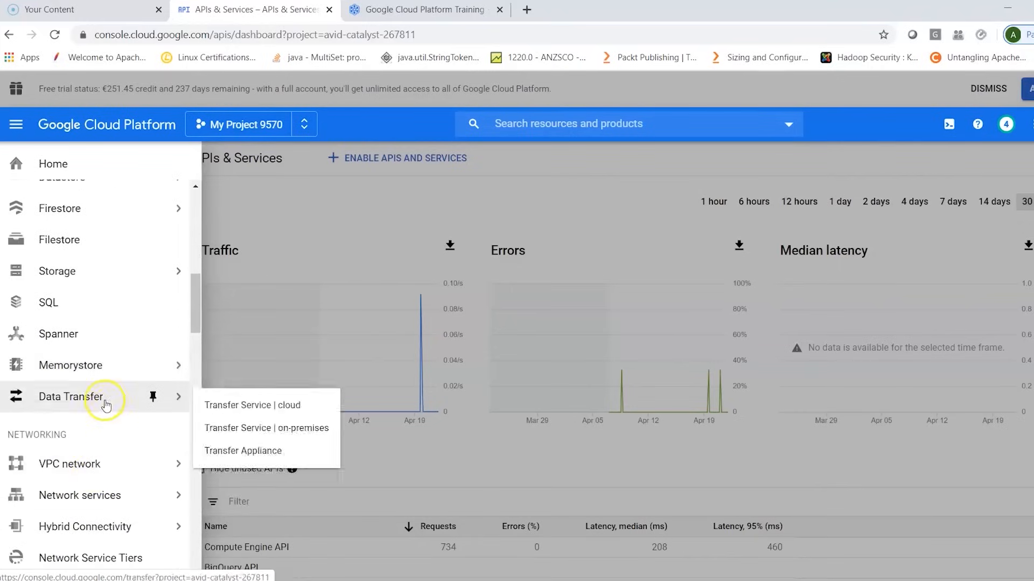
Look through the Networking services from VPC network to Network Intelligence, including their sub-options.
scroll(106, 405, down, 5)
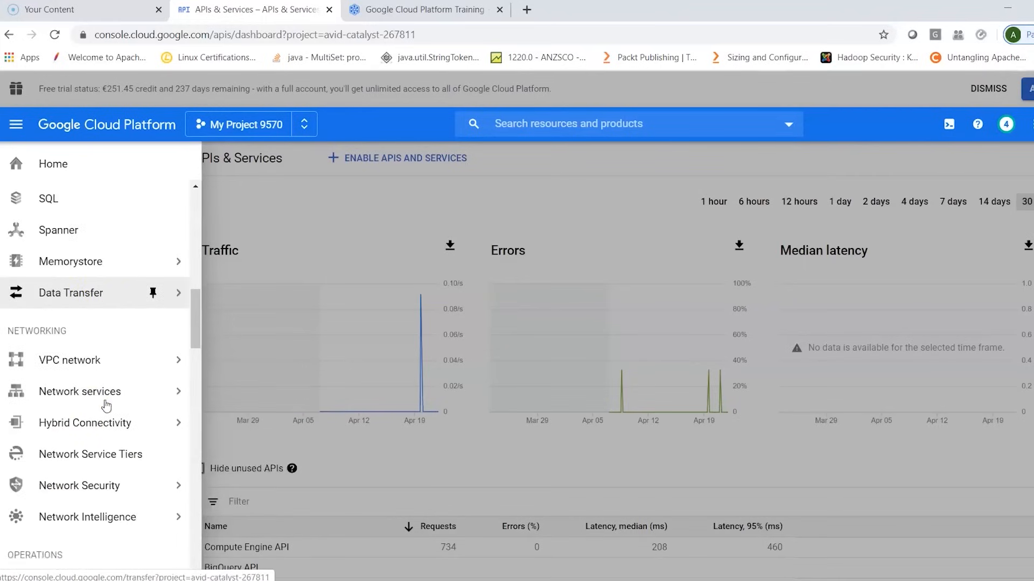
click(86, 268)
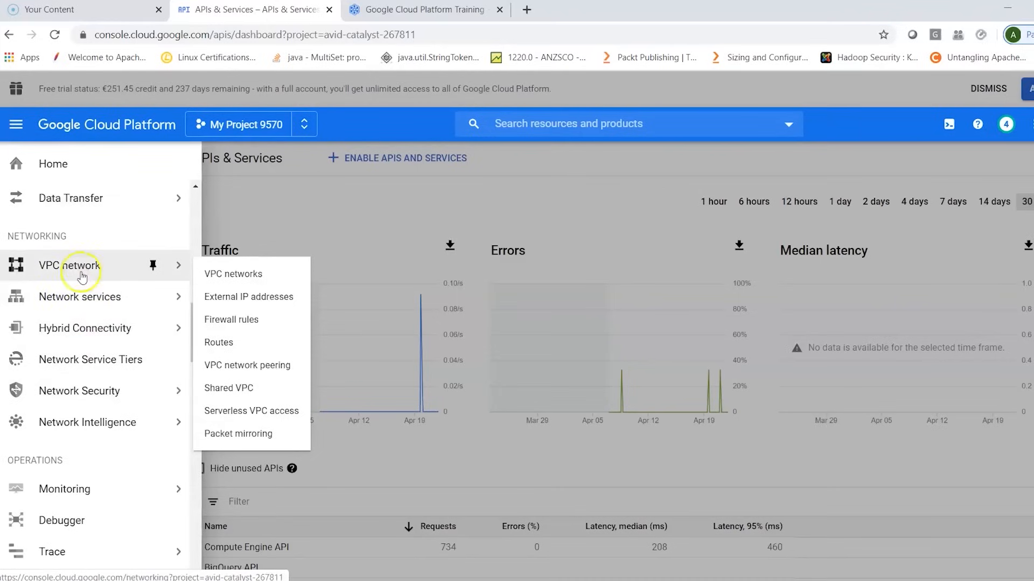
click(80, 305)
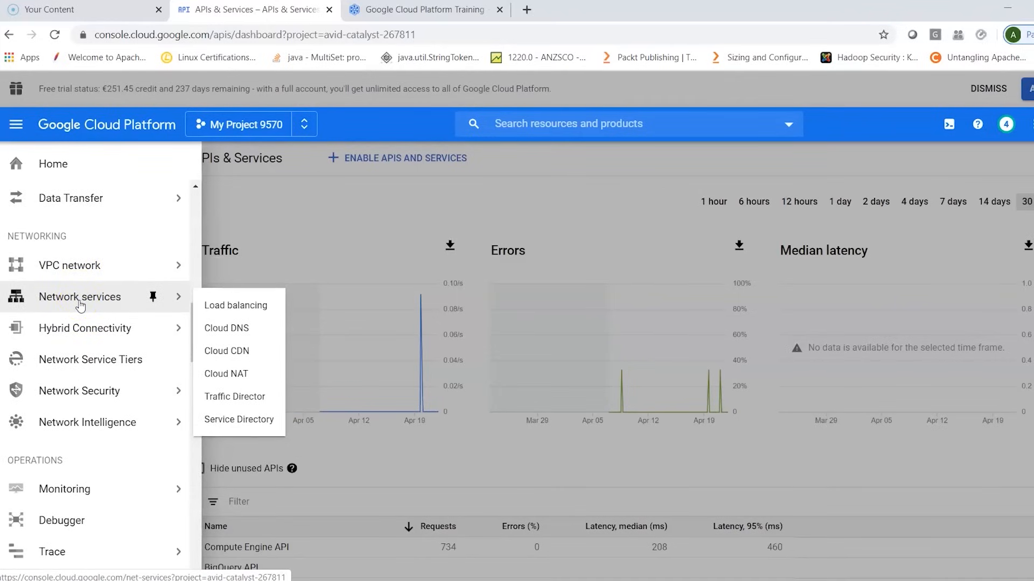
click(80, 335)
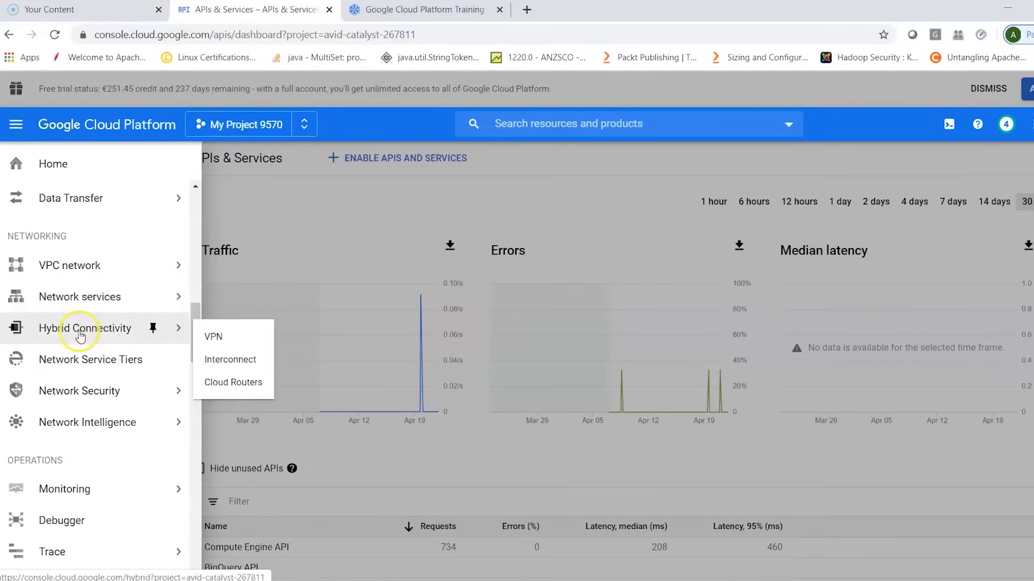
click(79, 366)
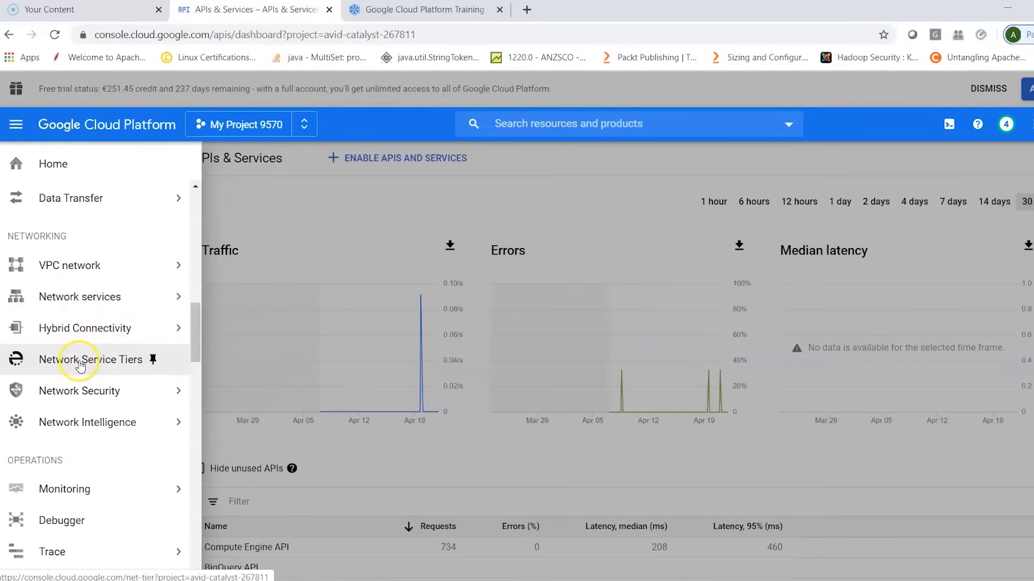
mouse_move(76, 434)
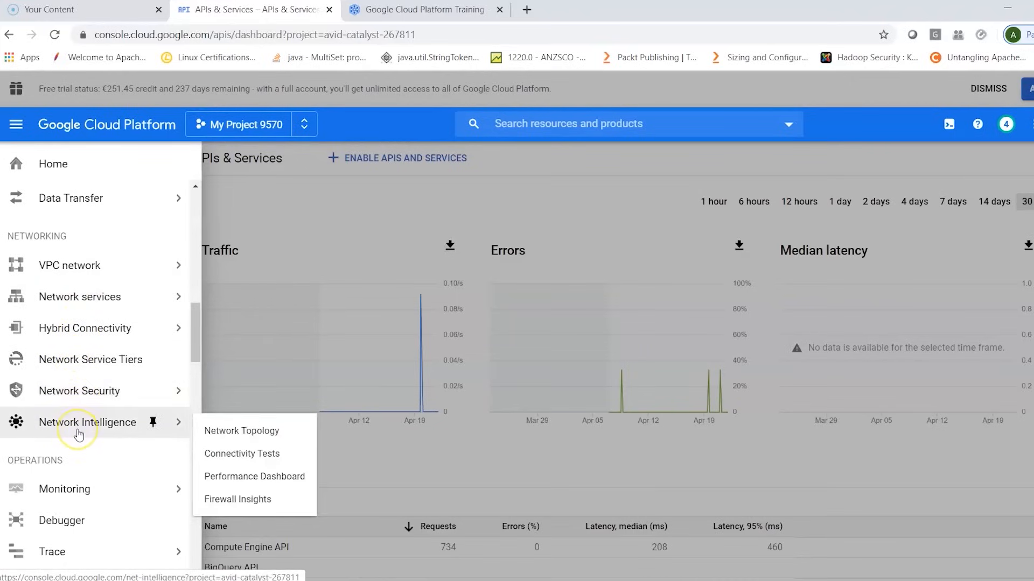
Look through the Operations and Tools services, including the options under Logging, Container Registry and Deployment Manager.
scroll(78, 434, down, 2)
mouse_move(74, 372)
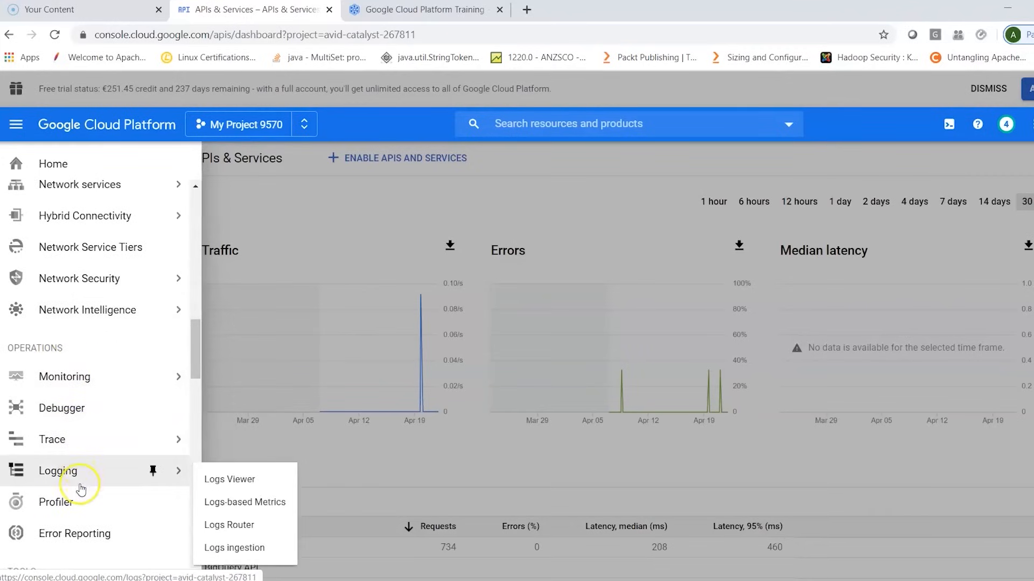
scroll(81, 488, down, 7)
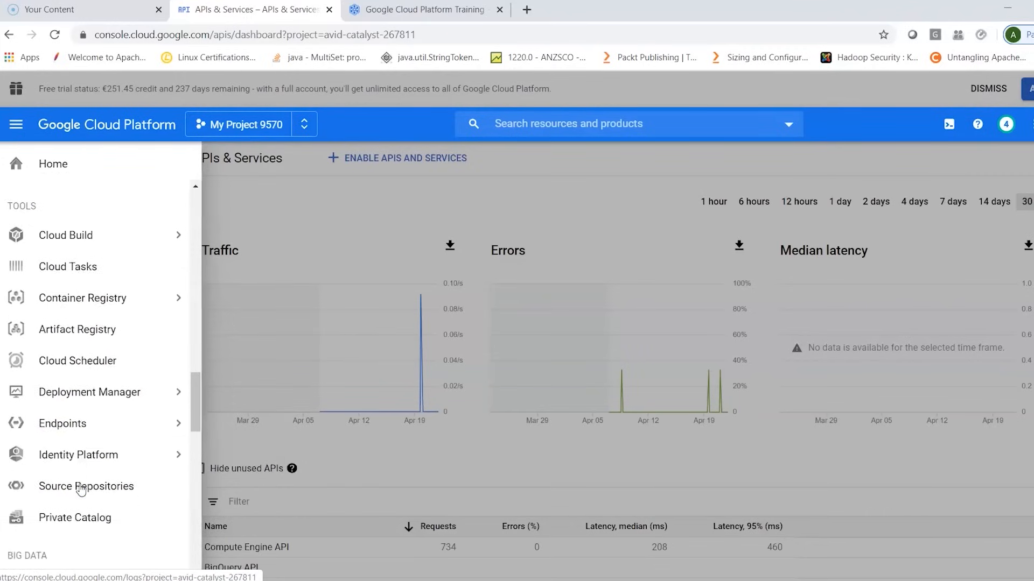
scroll(137, 399, up, 1)
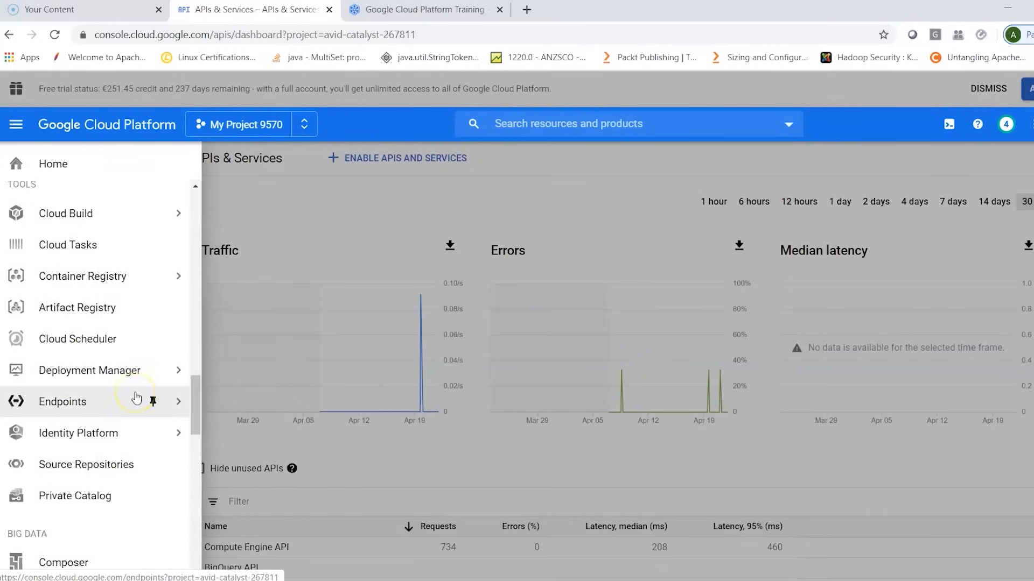
mouse_move(102, 227)
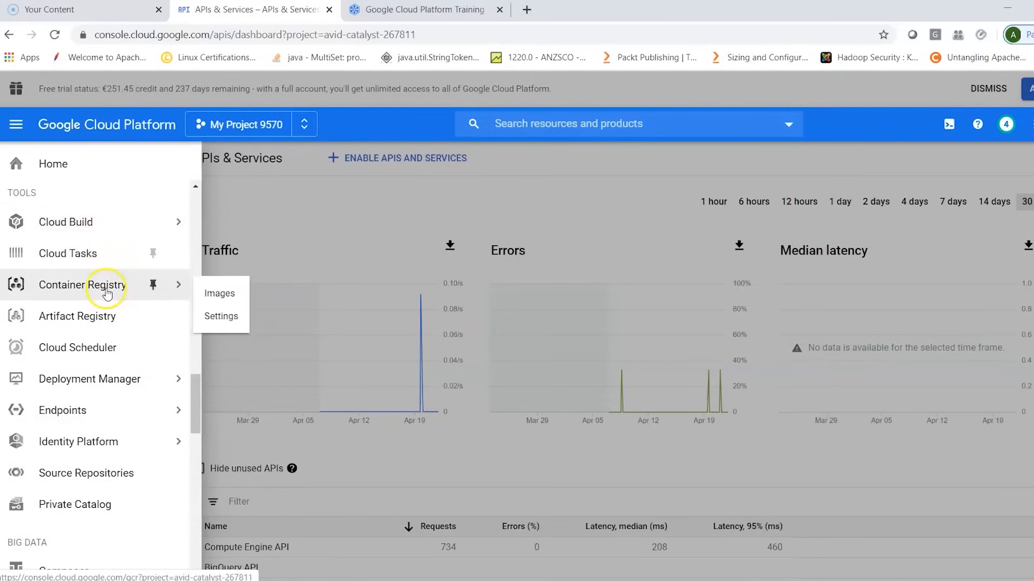
mouse_move(101, 400)
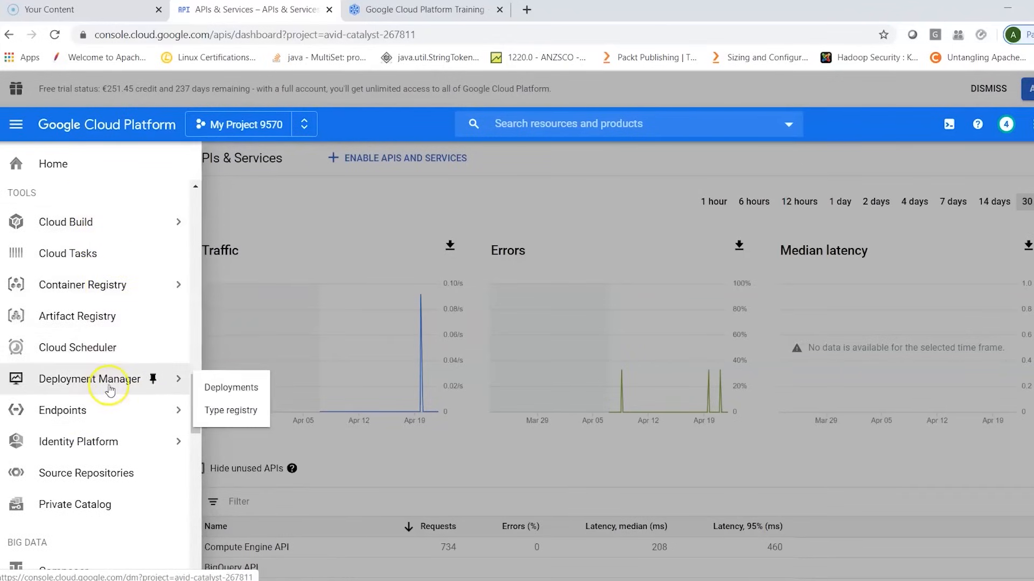
Look through the Big Data services from Composer to Dataprep, including the options under Dataproc and Pub/Sub.
scroll(107, 453, down, 2)
scroll(110, 458, down, 3)
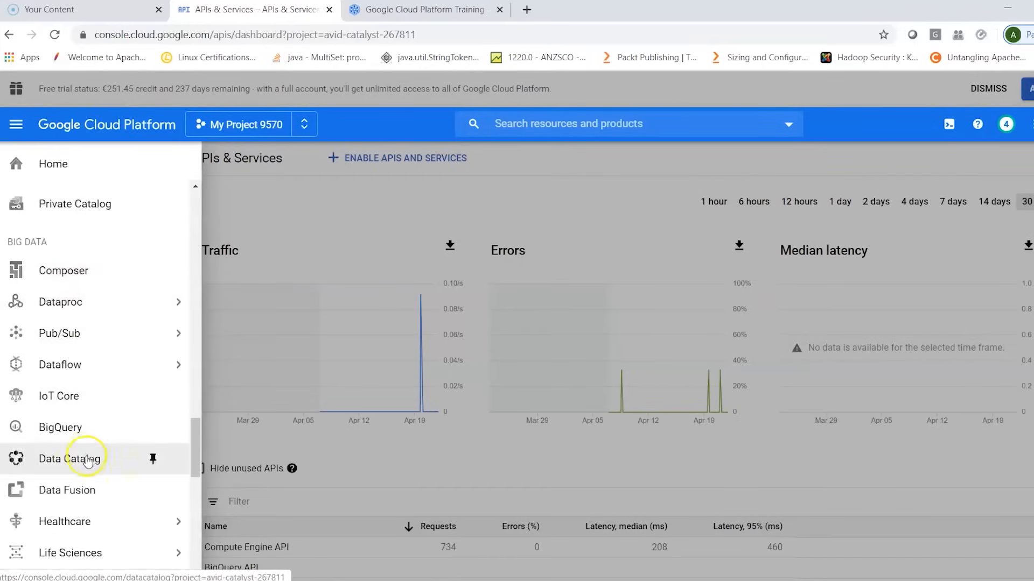
mouse_move(89, 311)
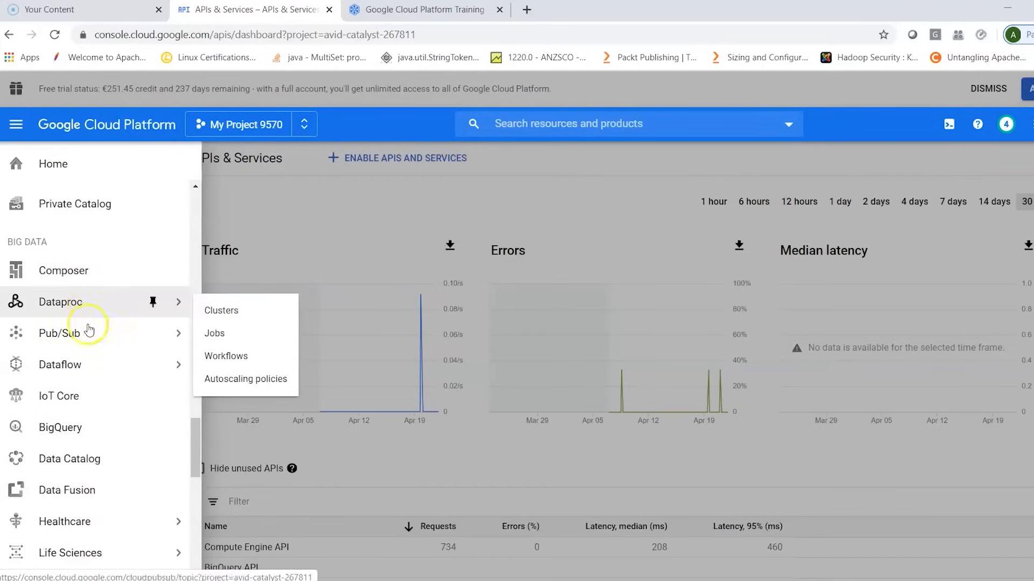
mouse_move(89, 343)
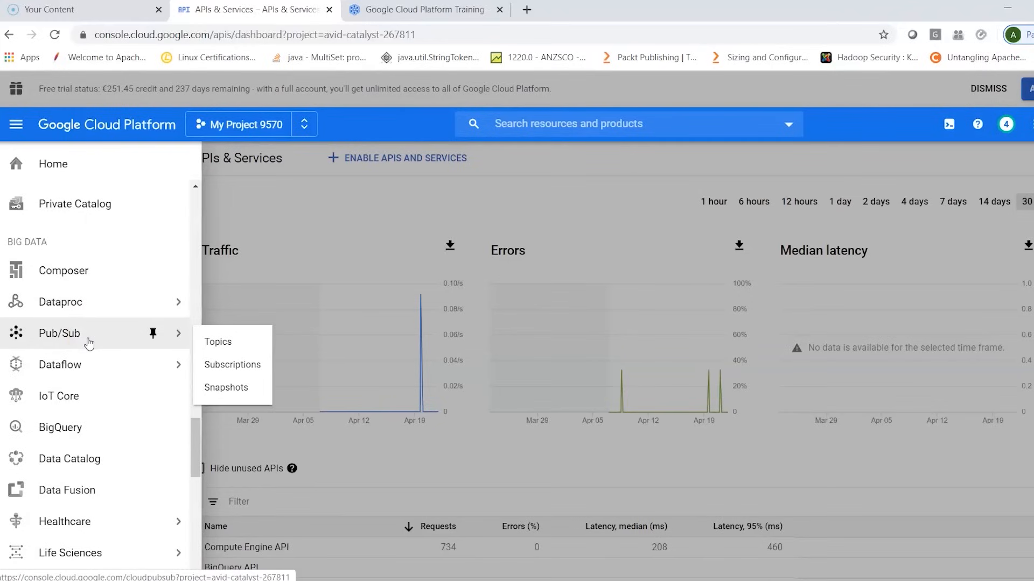
click(88, 366)
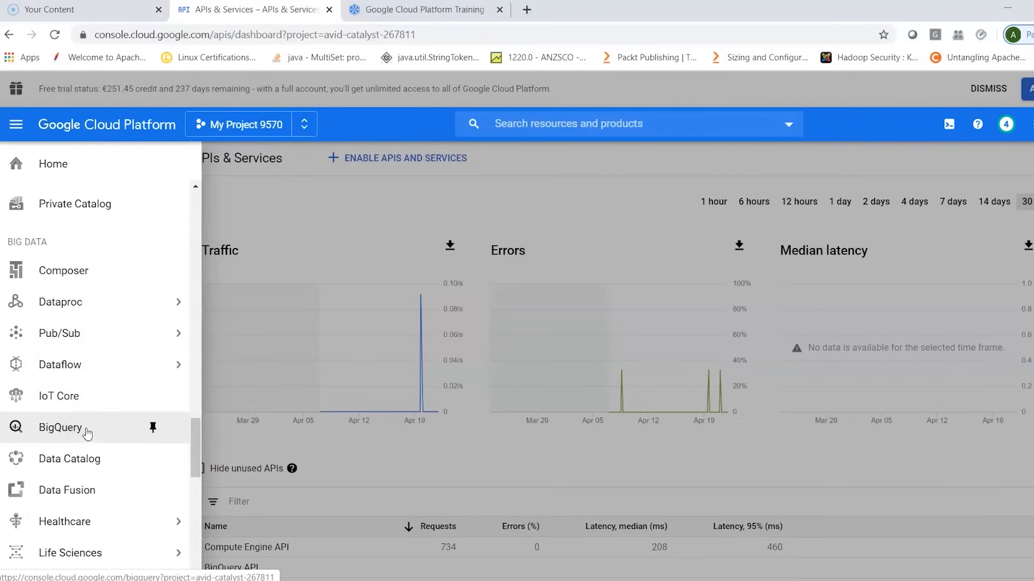
scroll(88, 434, down, 3)
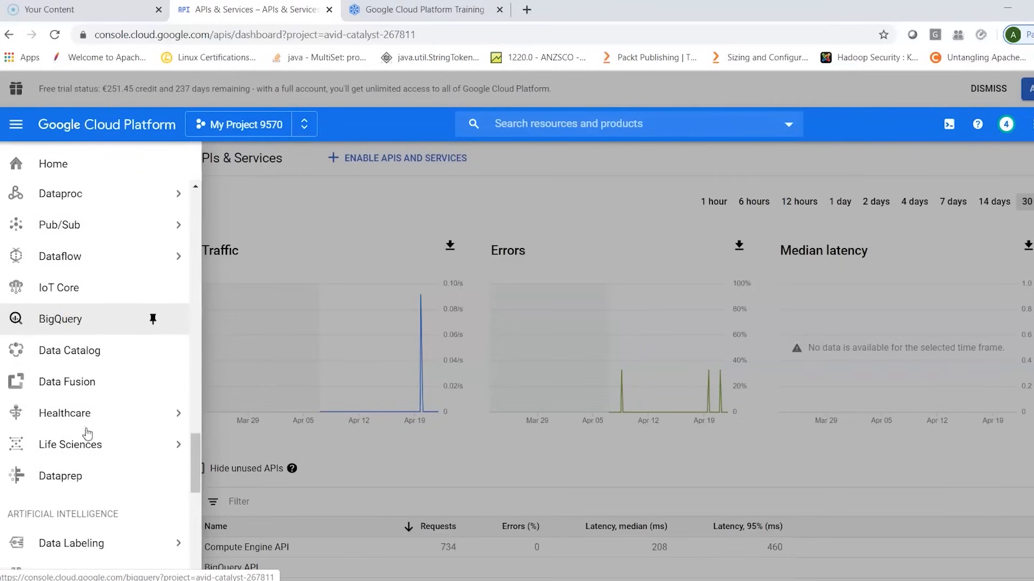
Look through the Artificial Intelligence, Other Google Solutions and Partner Solutions services down to Cloud Volumes.
scroll(87, 433, down, 2)
scroll(119, 386, down, 2)
scroll(119, 386, down, 3)
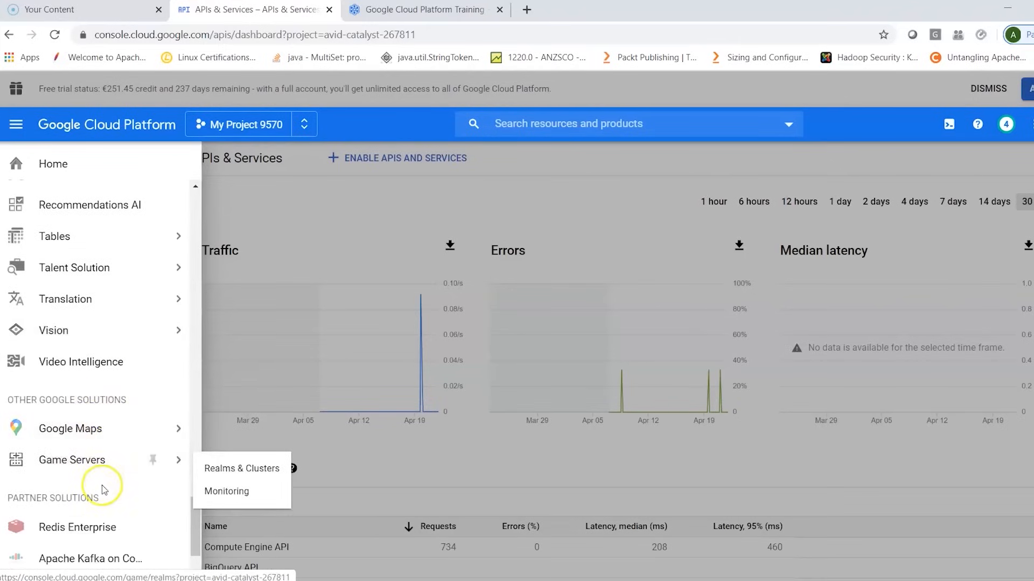
scroll(104, 486, down, 2)
scroll(104, 489, down, 1)
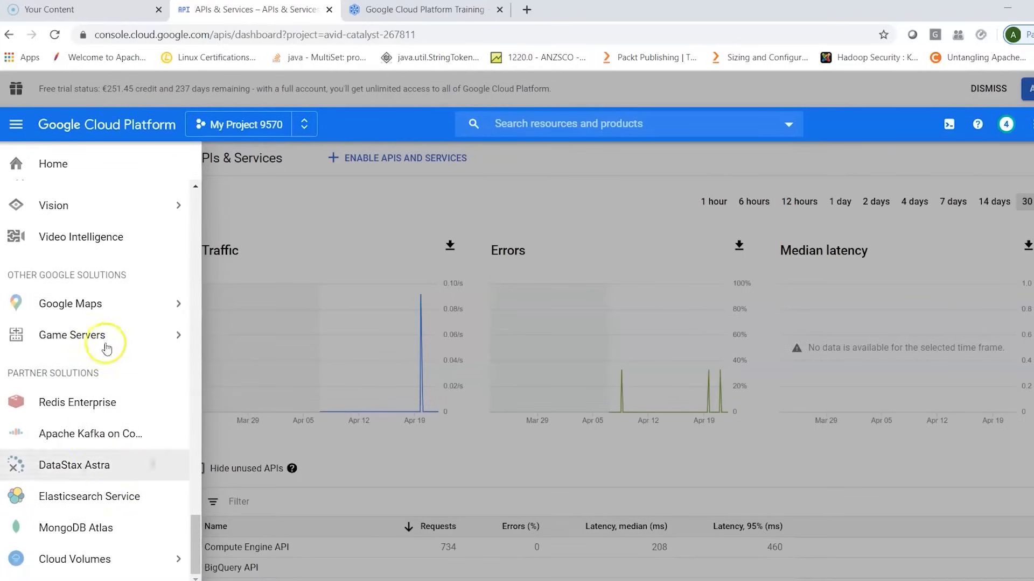
Return to the beginning of the services list and close it to show the APIs & Services dashboard.
scroll(97, 444, up, 8)
scroll(117, 453, up, 15)
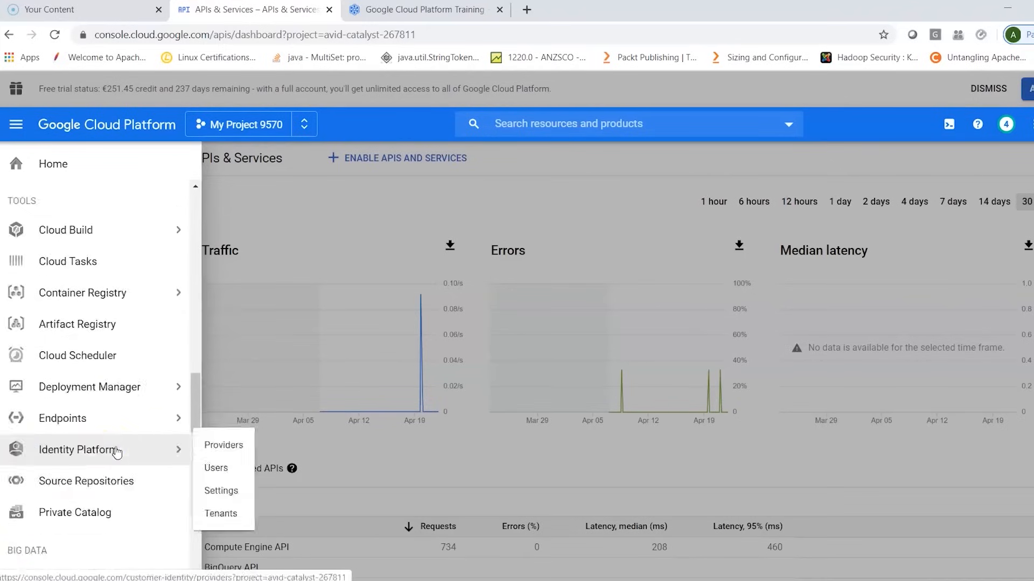
scroll(117, 461, up, 2)
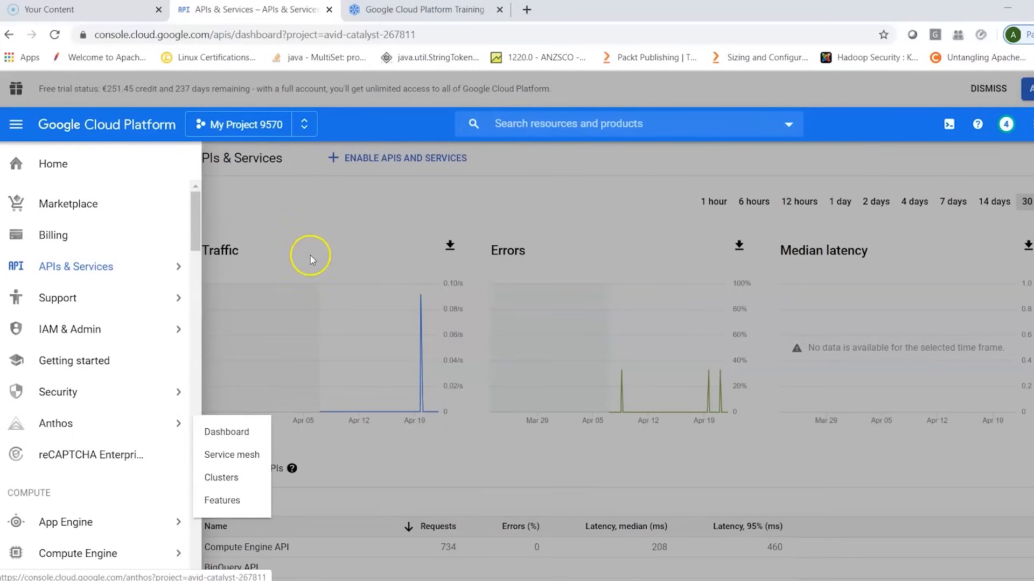
click(282, 215)
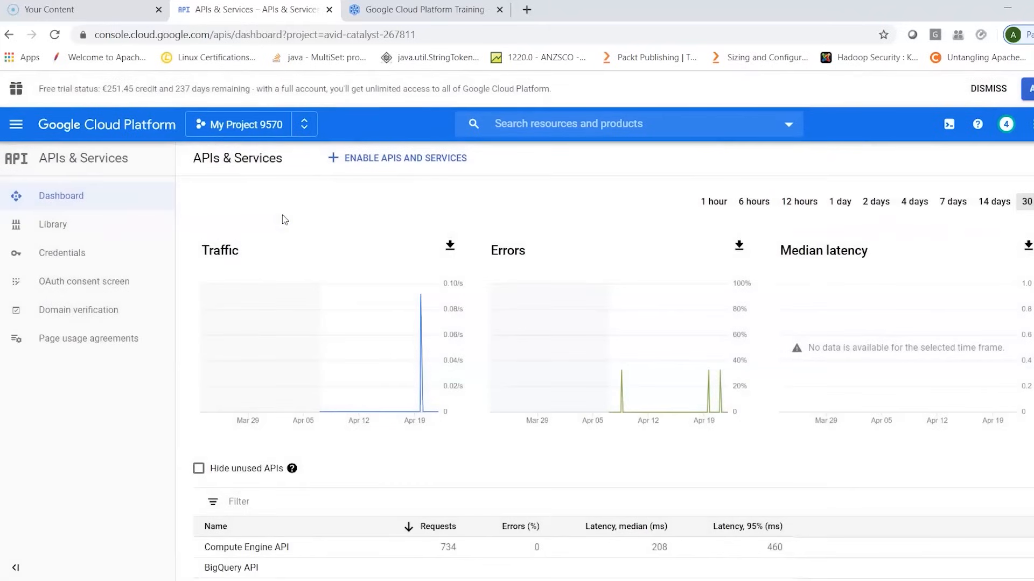
click(16, 124)
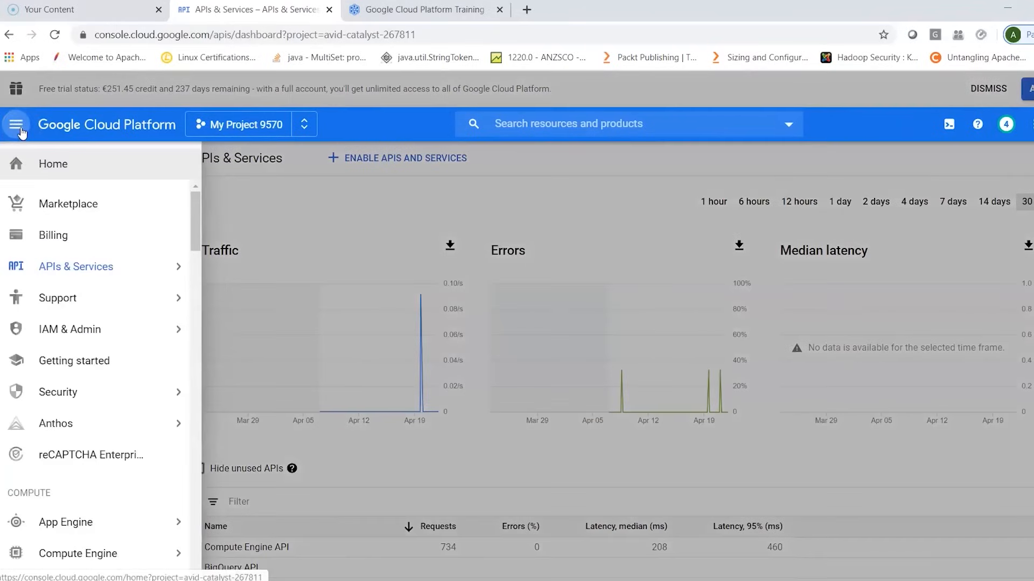
mouse_move(78, 414)
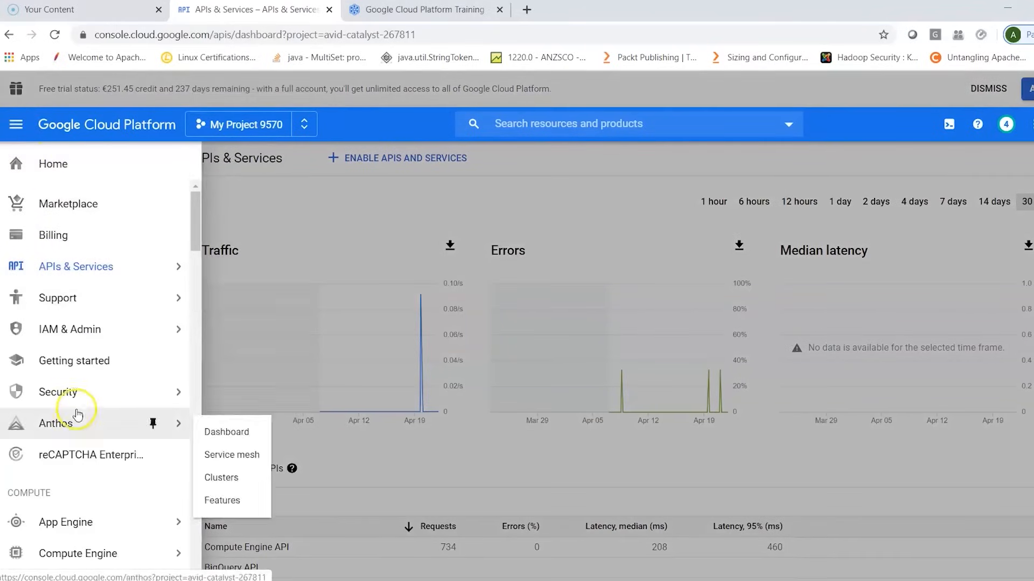
click(826, 98)
click(947, 127)
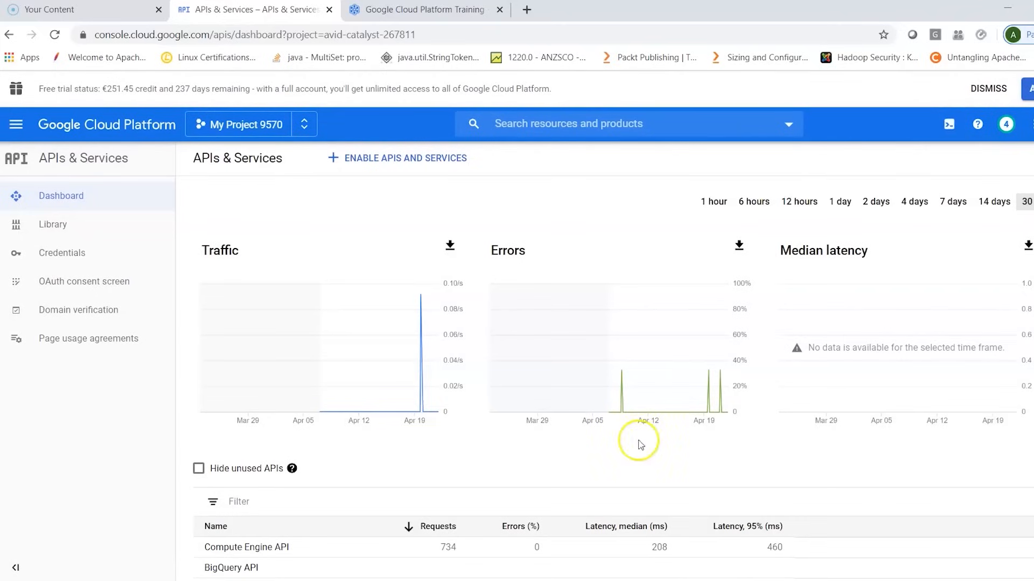
Switch to the Windows Command Prompt and try to run gcloud locally.
click(469, 580)
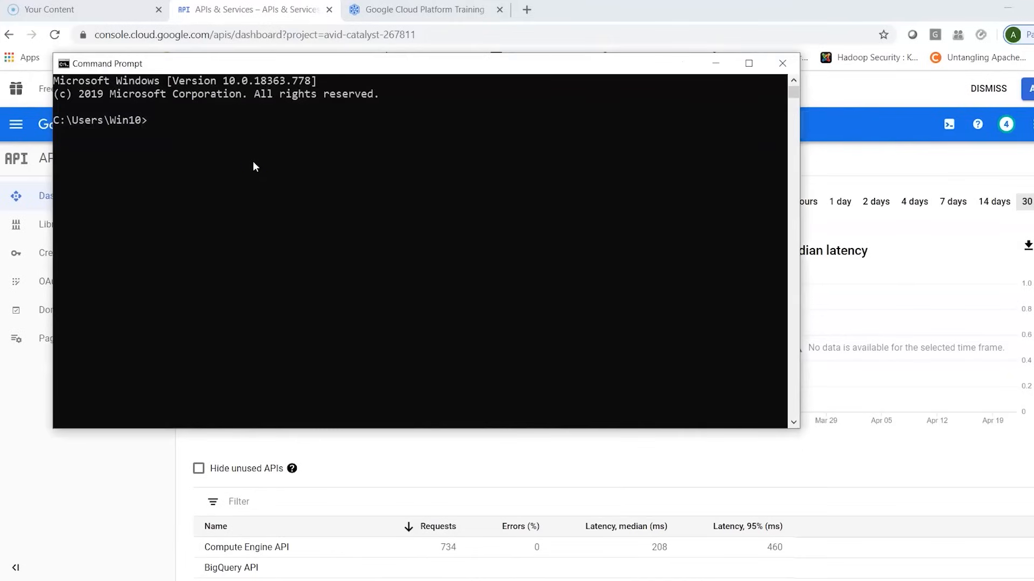
text(gcloud)
key(Return)
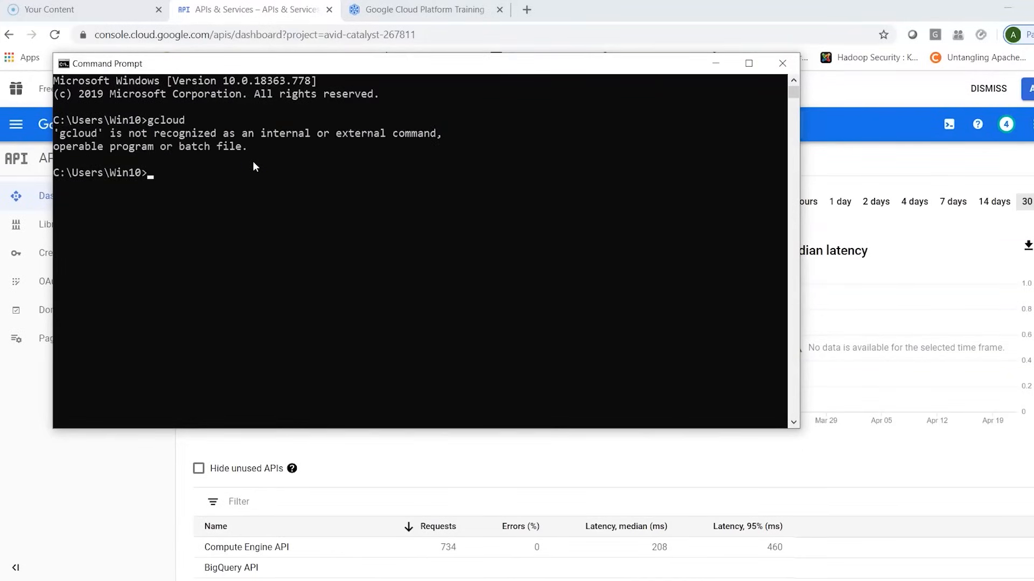
Go up to the C:\ root directory with cd .. and close the Command Prompt.
click(258, 226)
text(cd ..)
key(Return)
text(cd ..)
key(Return)
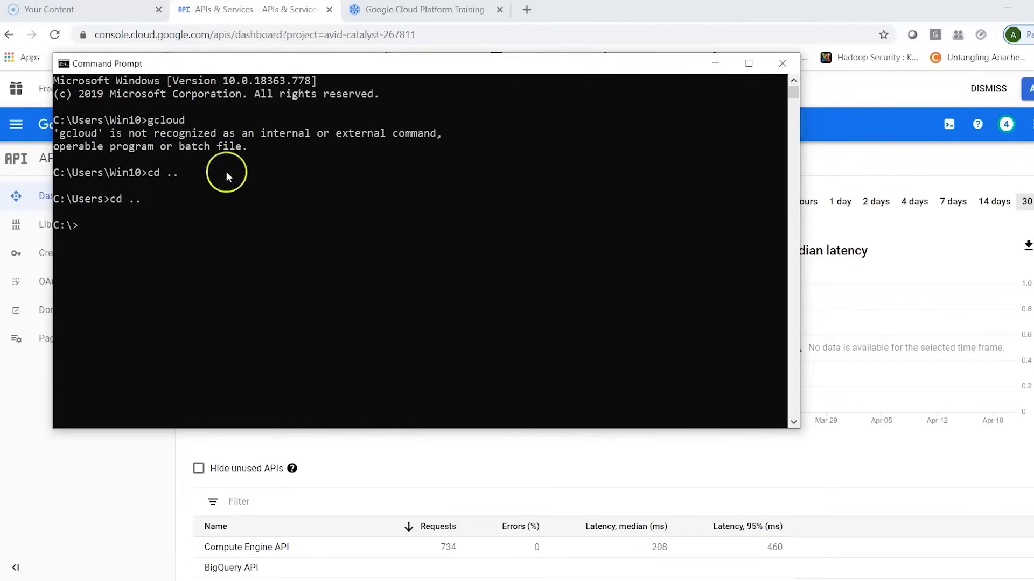
click(781, 66)
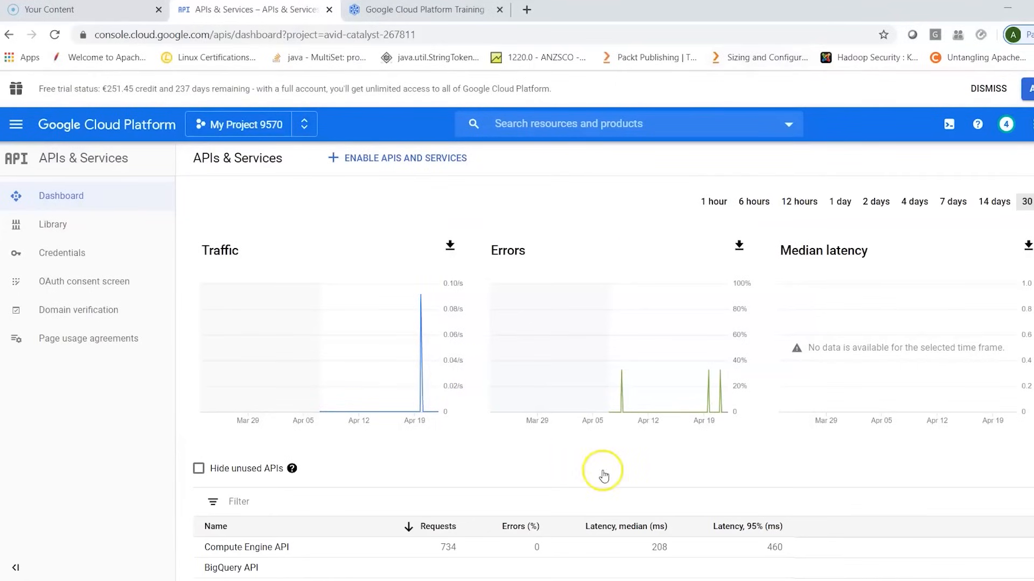
Activate Cloud Shell in its own browser tab and run gcloud to list its command groups.
click(949, 126)
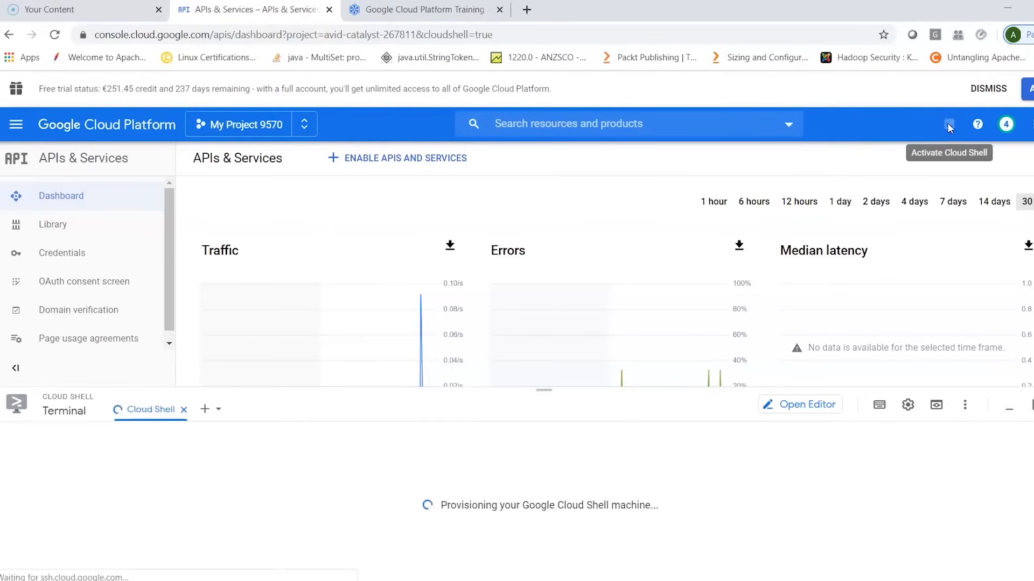
click(1029, 405)
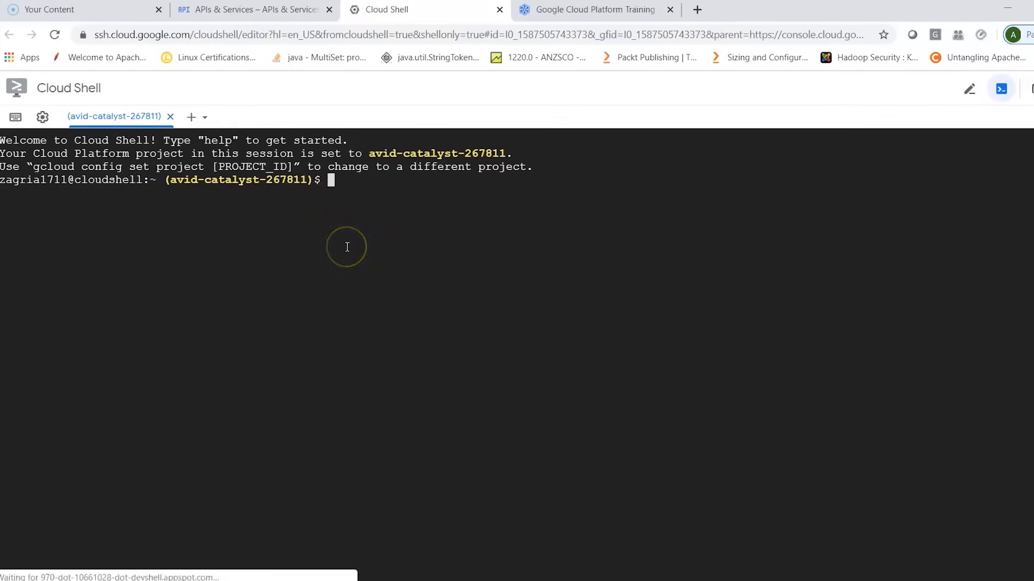
text(gcloud)
key(Return)
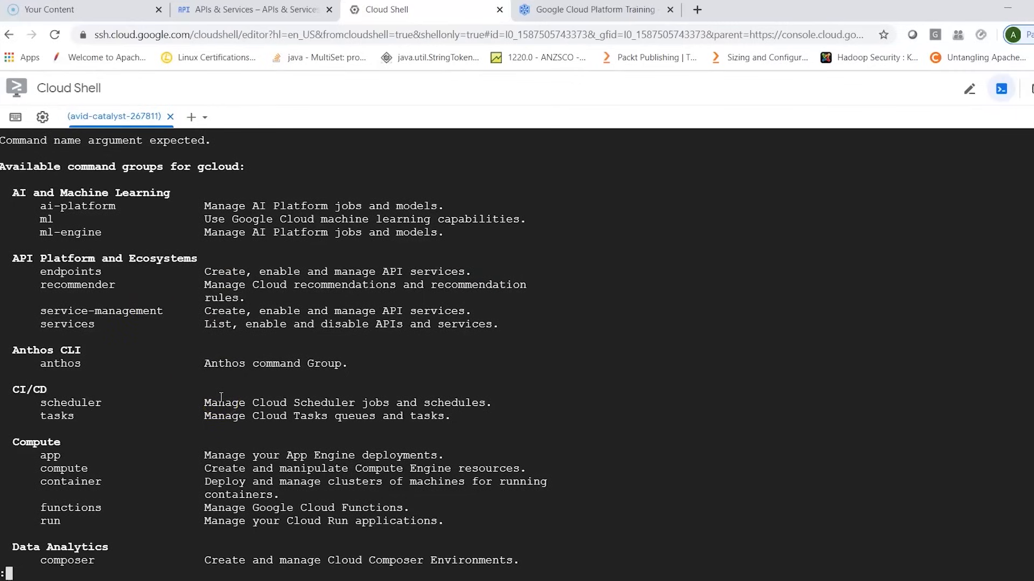
Leave the command group listing, run gcloud help to view the manual, and exit back to the prompt.
text(qgcloud help)
key(Return)
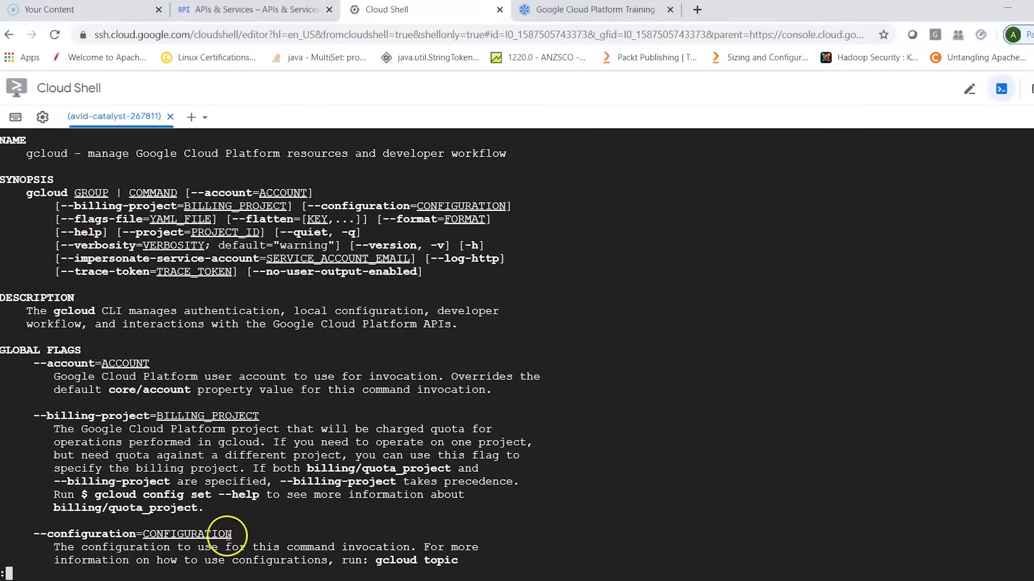
key(q)
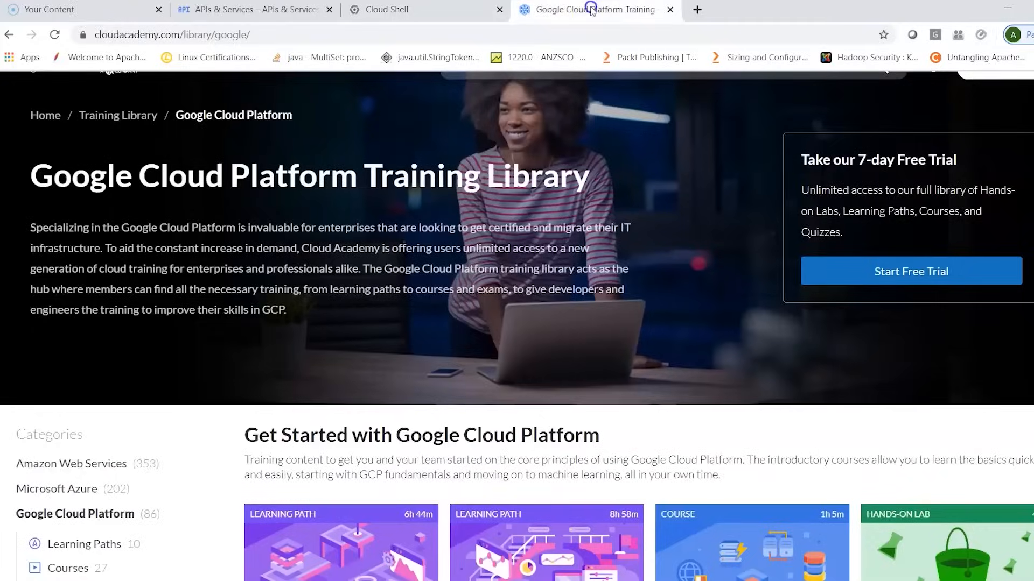
Return to the APIs & Services console page and its embedded Cloud Shell terminal.
click(592, 10)
click(439, 11)
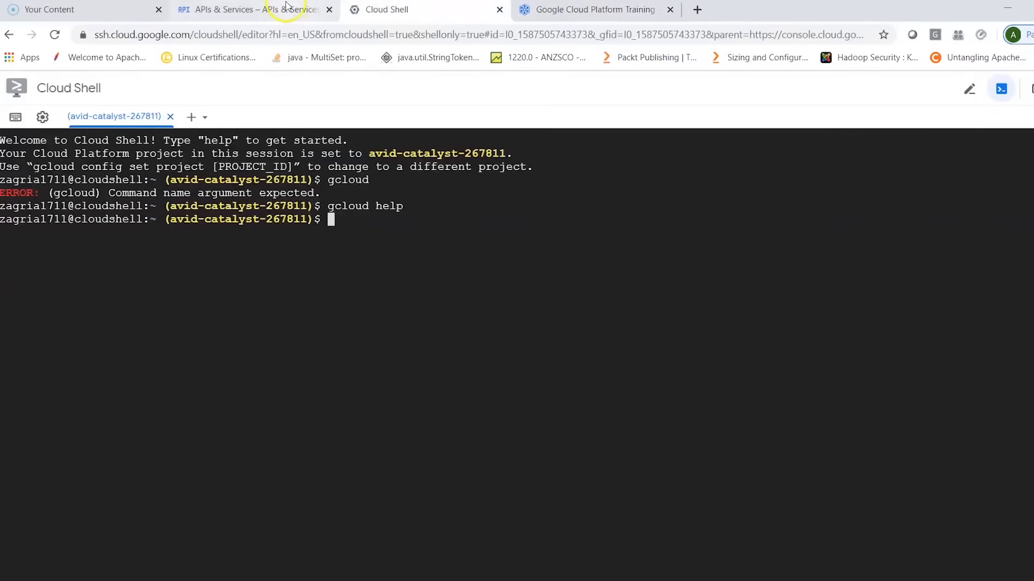
click(287, 7)
click(374, 471)
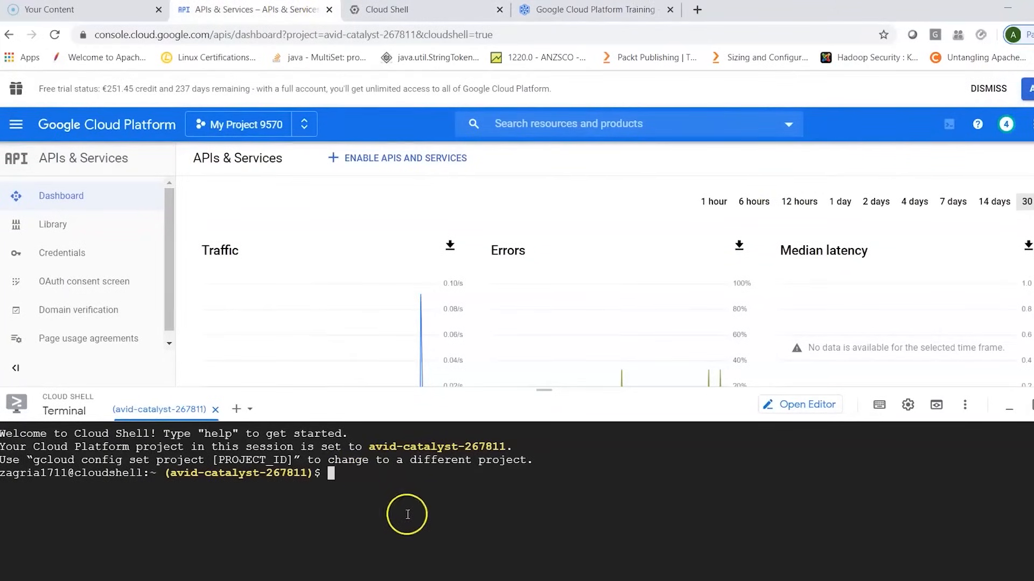
Search the web for "gcloud create instances" in a new tab and open the gcloud compute instances create reference.
click(697, 9)
text(gcloud create n)
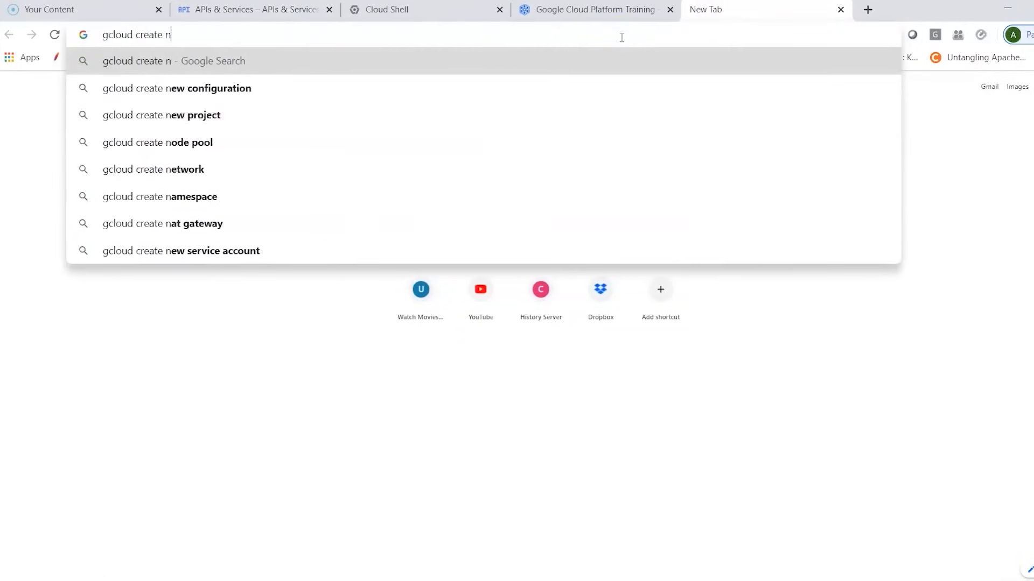
key(BackSpace)
text(instances)
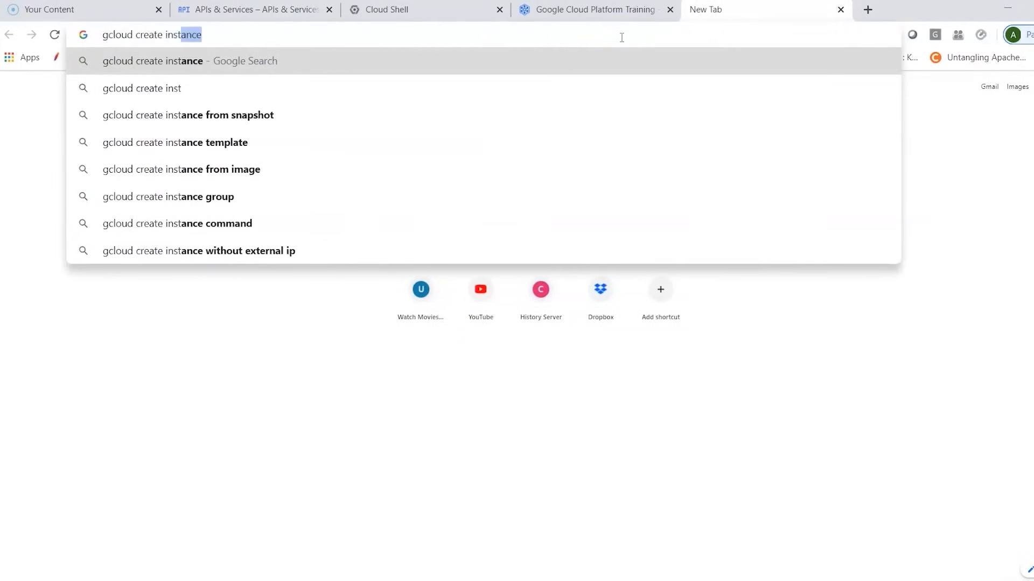
key(Return)
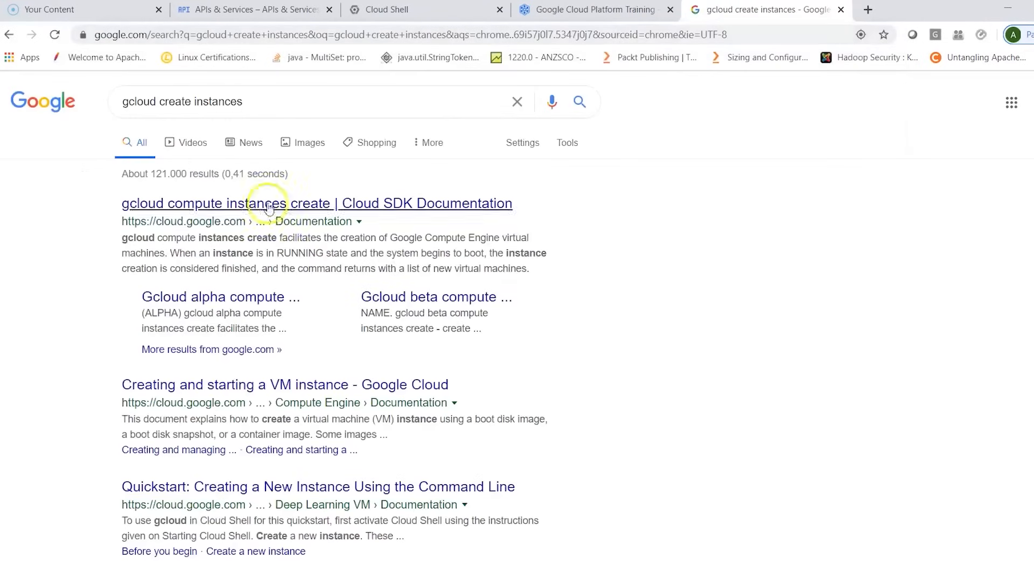
click(238, 207)
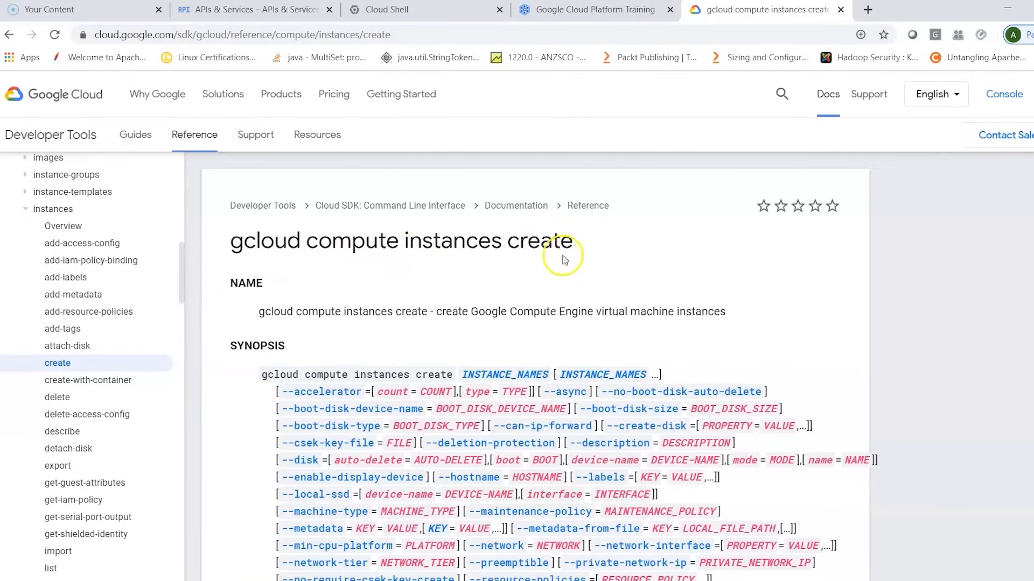
scroll(519, 306, down, 2)
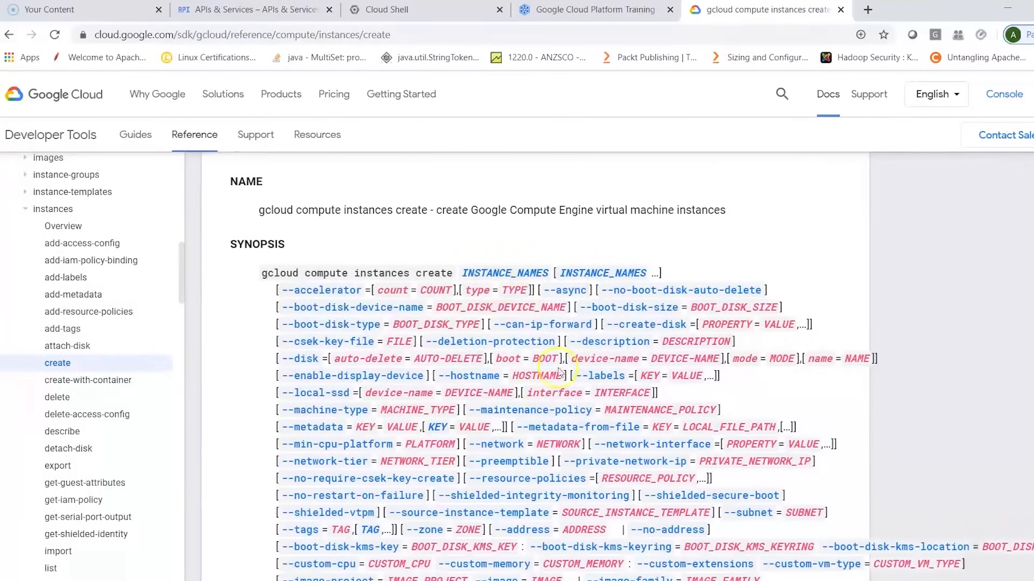
Skim the synopsis of the gcloud compute instances create reference and return to the standalone Cloud Shell terminal.
scroll(571, 427, down, 7)
scroll(571, 427, up, 9)
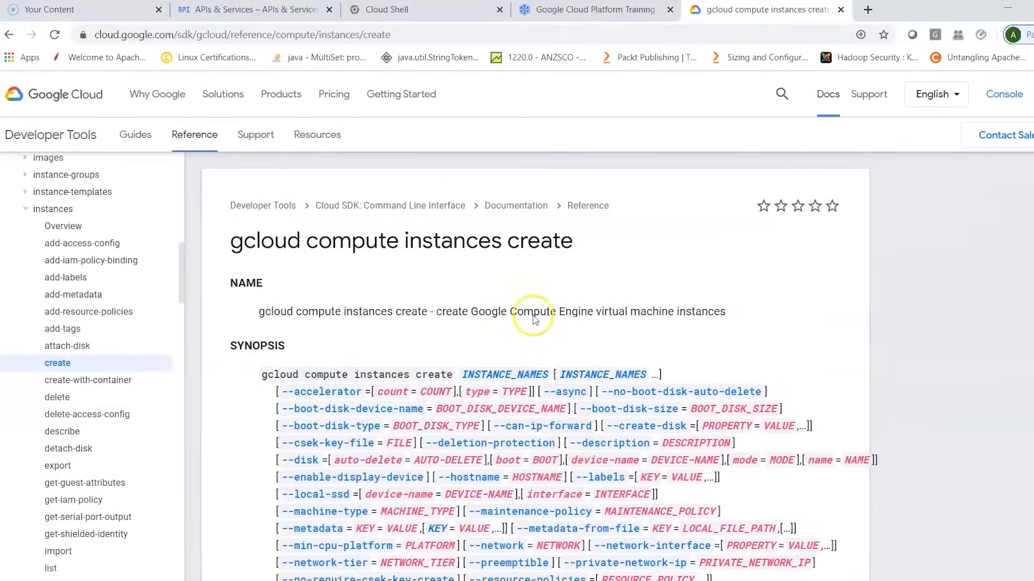
click(593, 11)
click(493, 16)
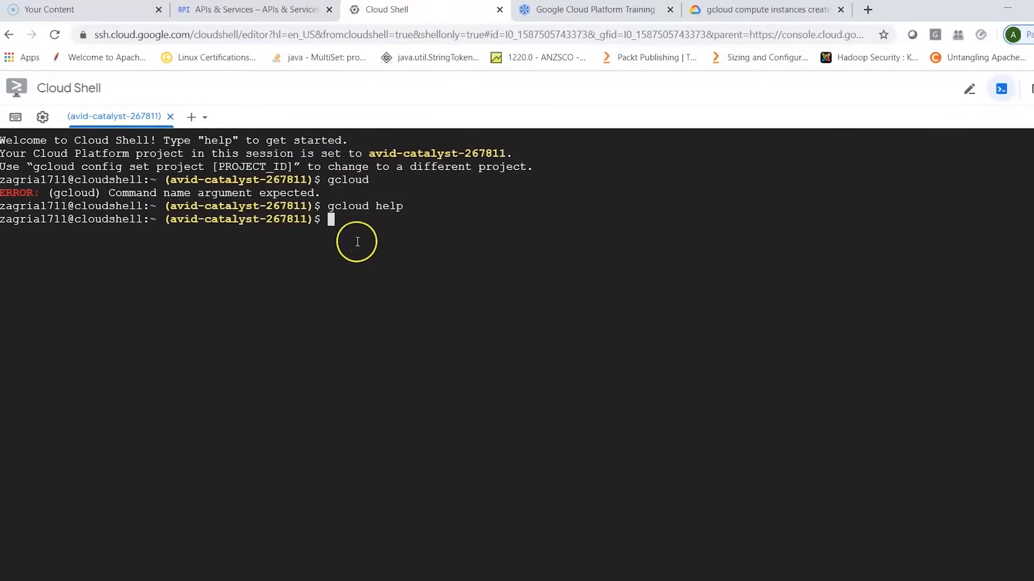
click(364, 301)
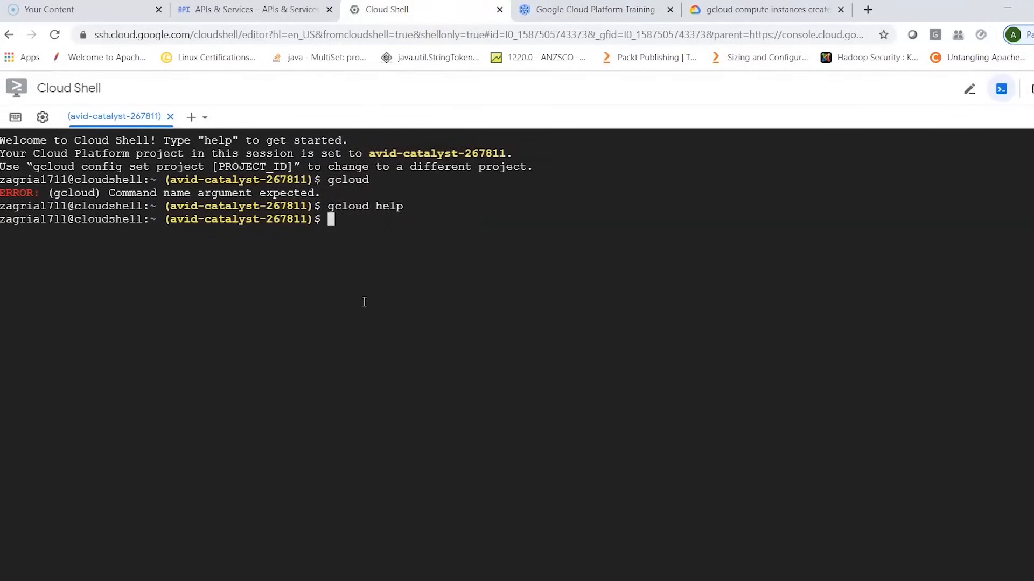
Close the Cloud Shell terminal embedded in the APIs & Services console page, keeping the standalone Cloud Shell tab open.
click(241, 11)
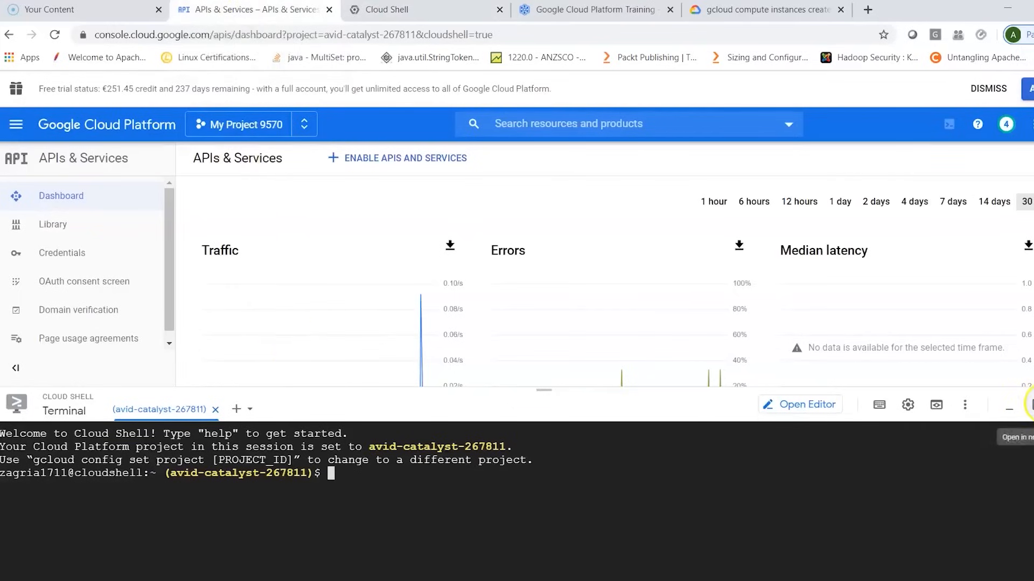
click(1031, 405)
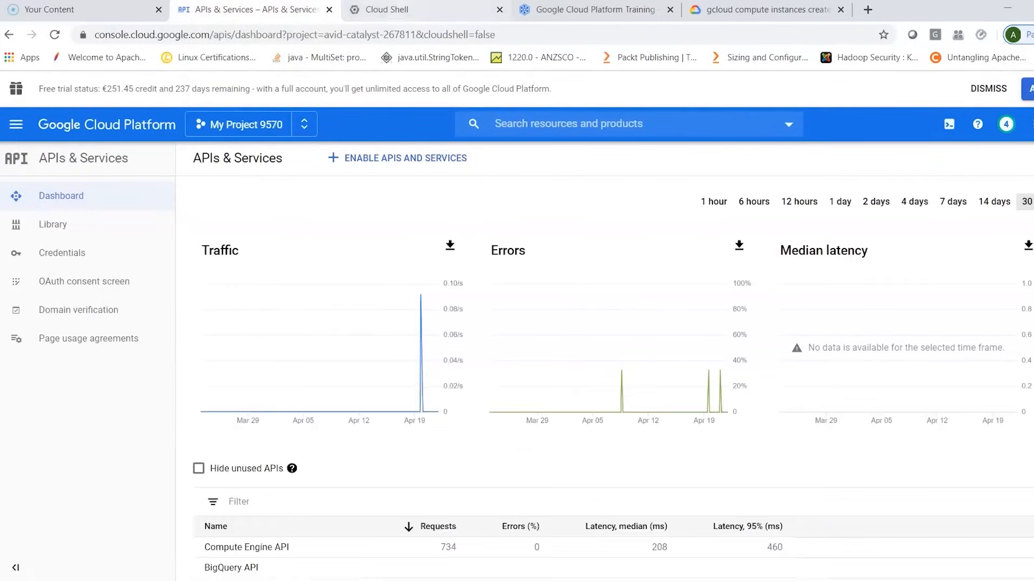
click(384, 10)
click(304, 9)
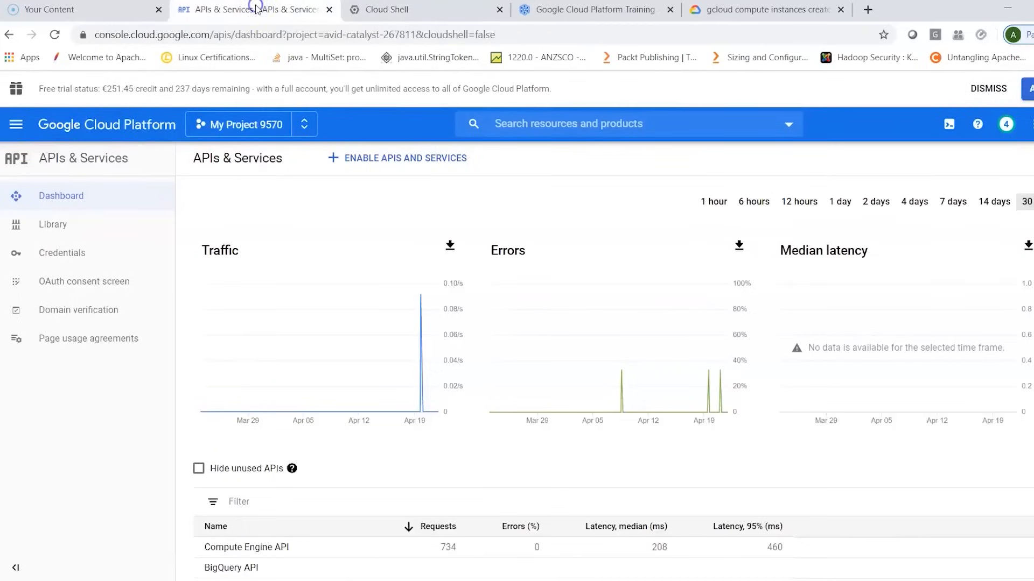
Browse the Compute Engine service options in the Console and open its VM instances page.
click(16, 125)
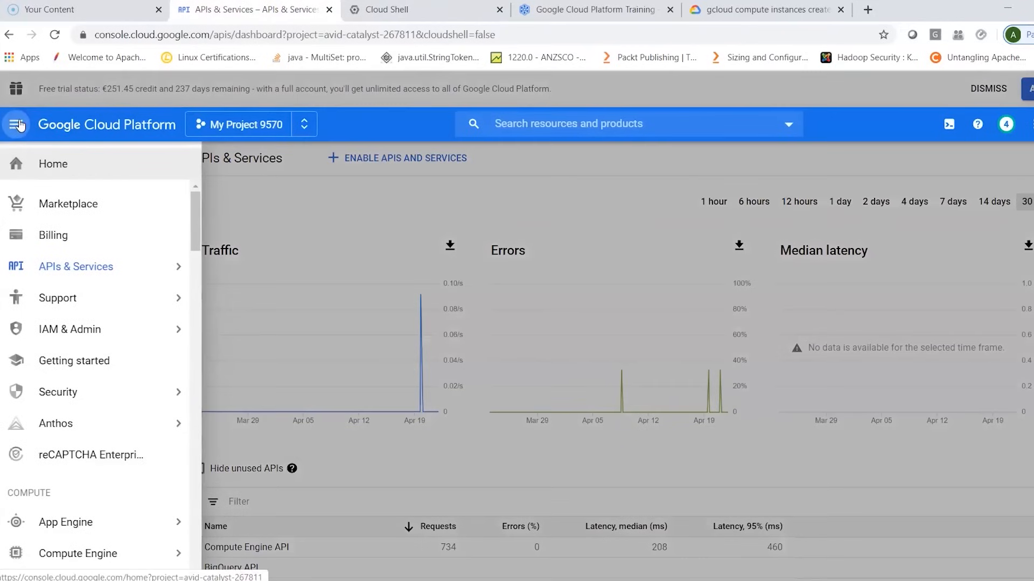
mouse_move(83, 558)
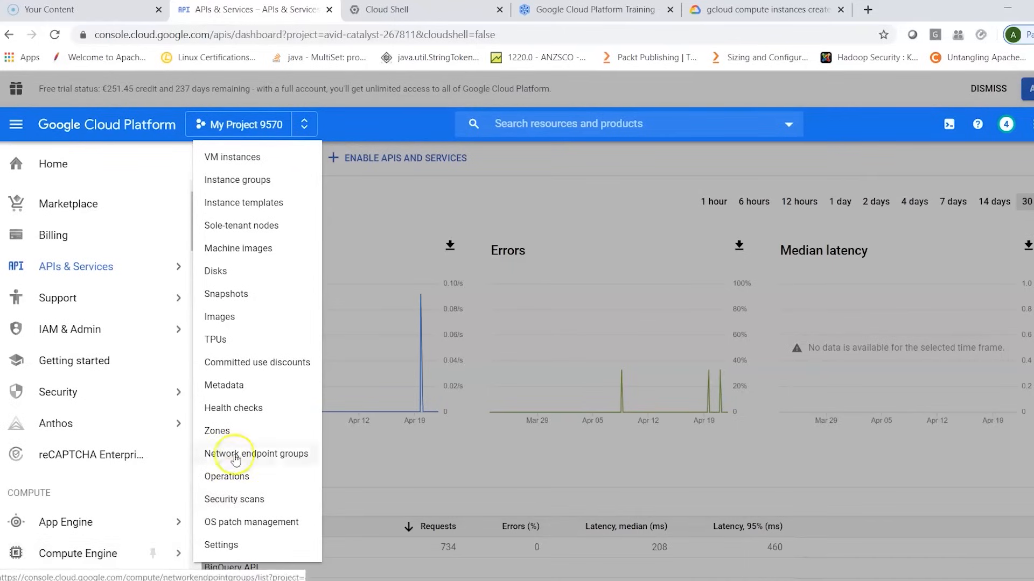
click(246, 159)
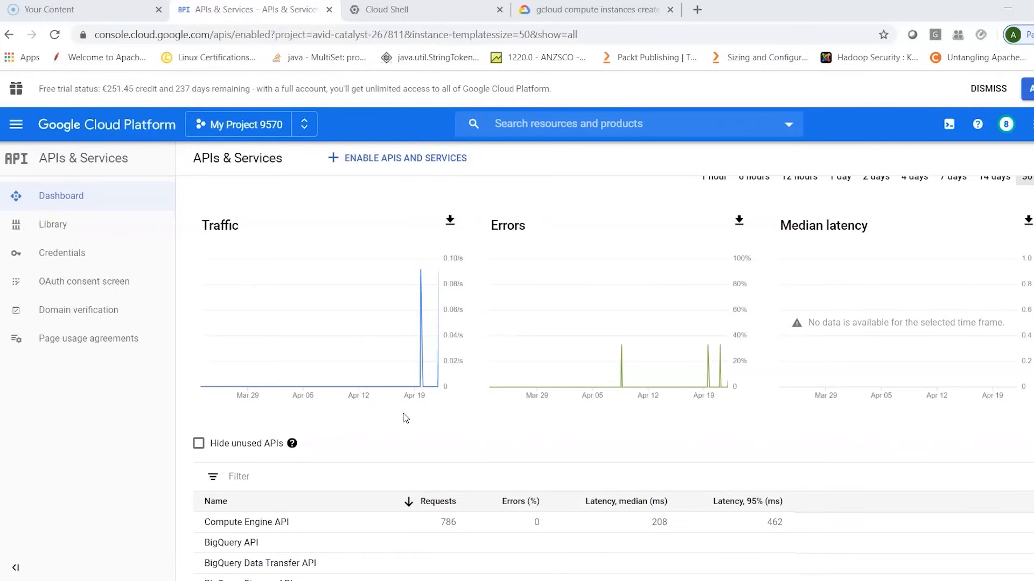
Go from APIs & Services to Compute Engine's VM instances page, glance at the standalone Cloud Shell, and return to VM instances.
click(18, 125)
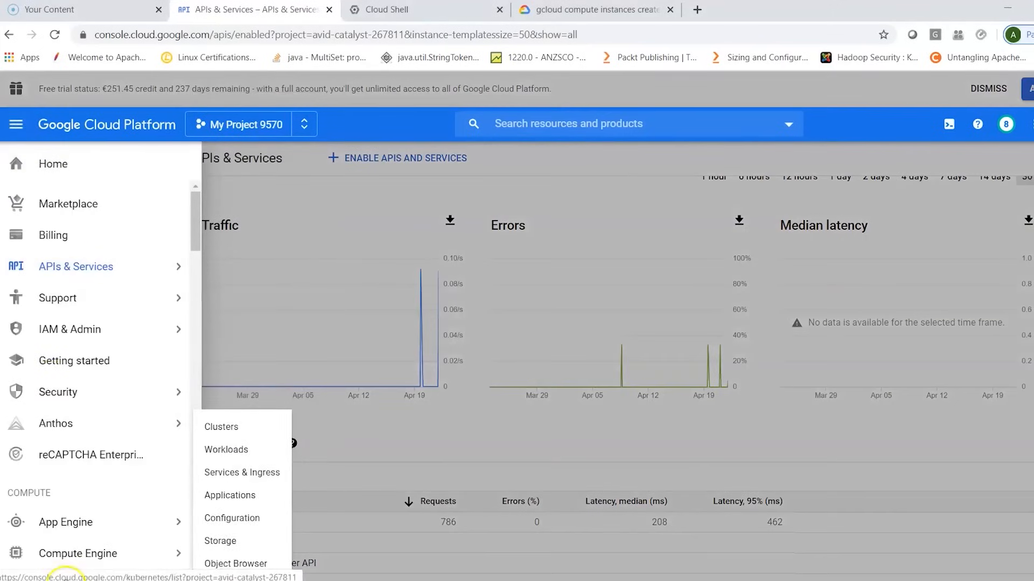
click(95, 548)
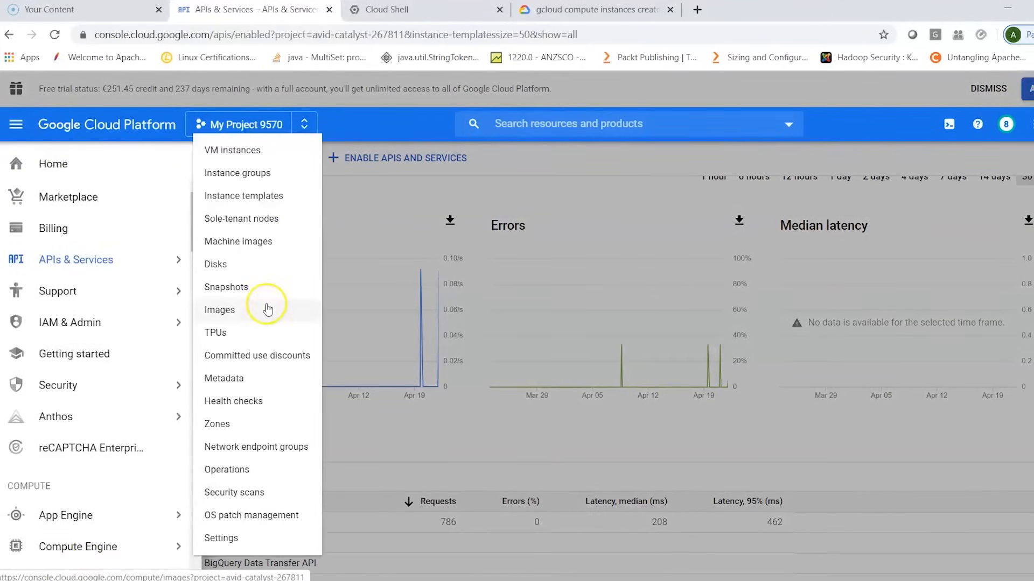
click(242, 162)
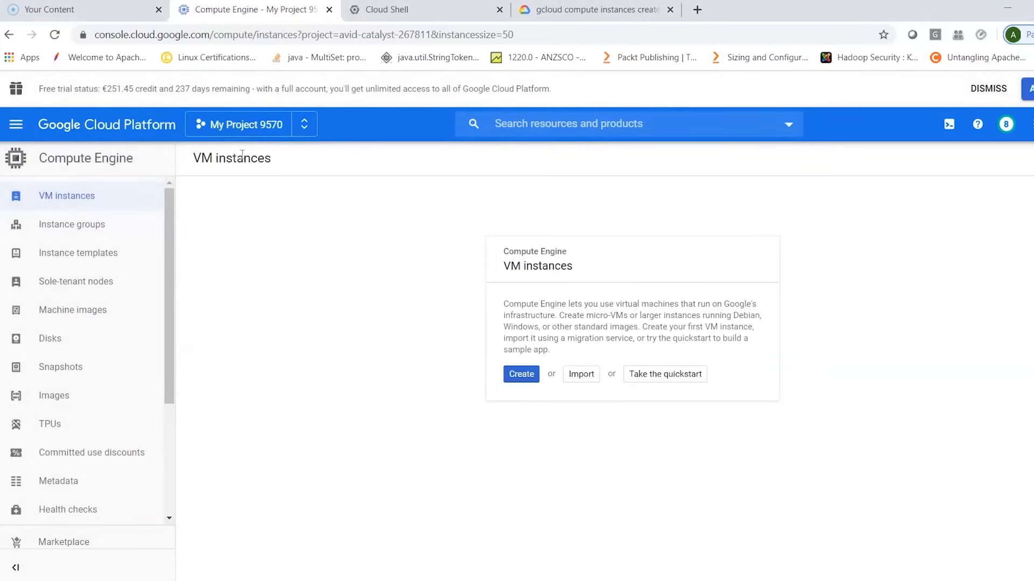
click(410, 11)
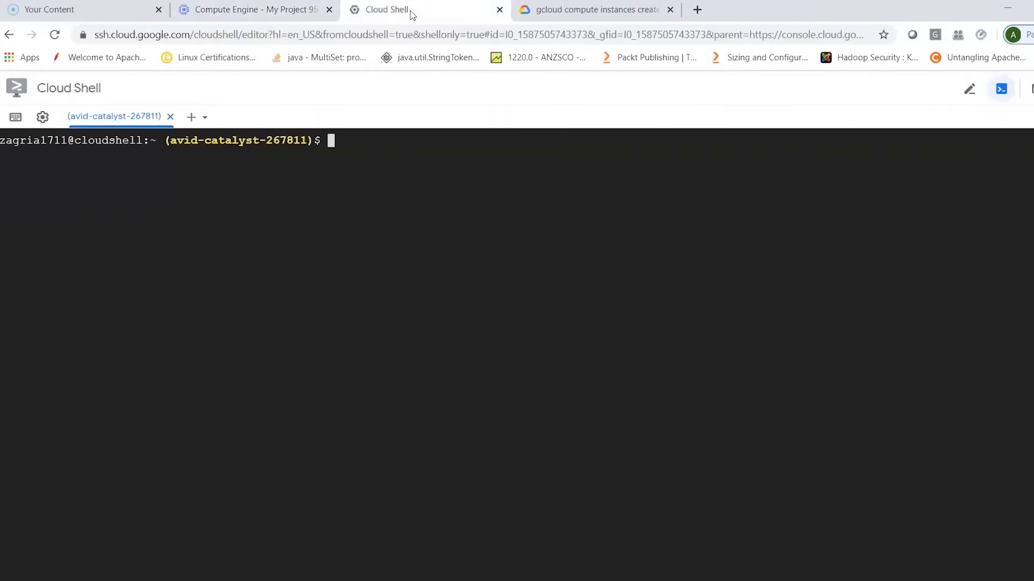
click(278, 11)
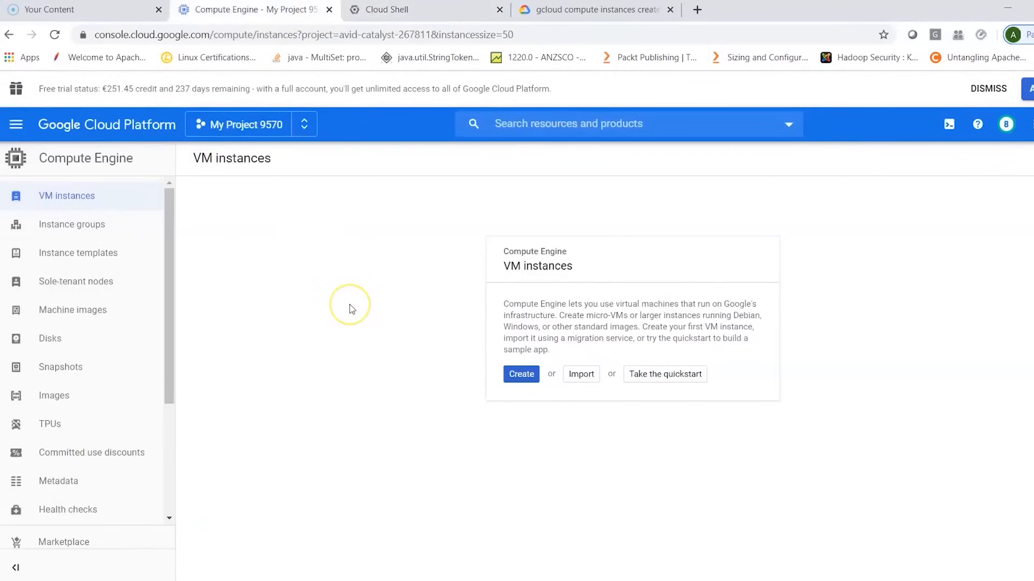
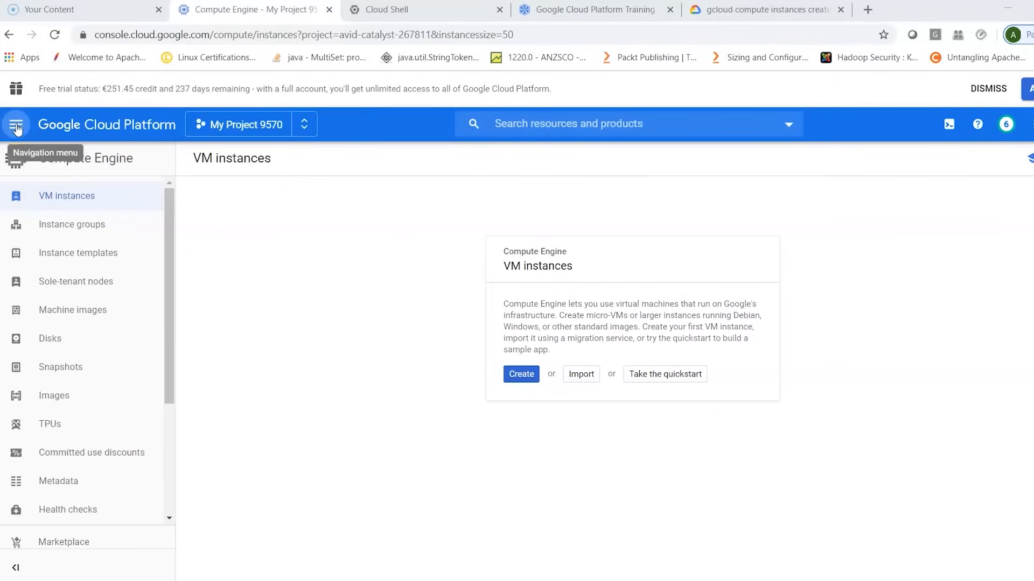
Show the Compute Engine options in the Console's navigation and reopen the VM instances page.
click(83, 161)
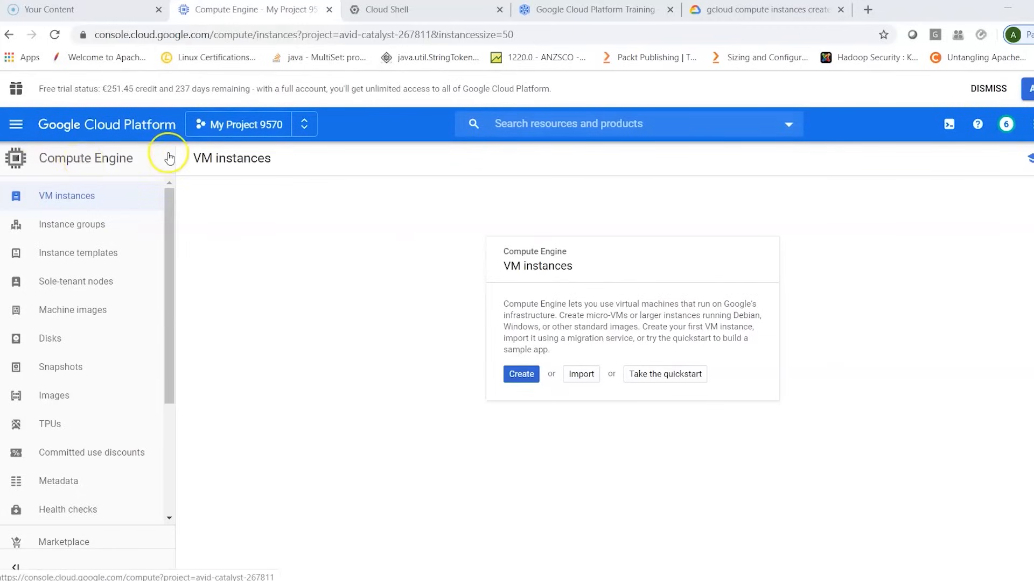
click(19, 127)
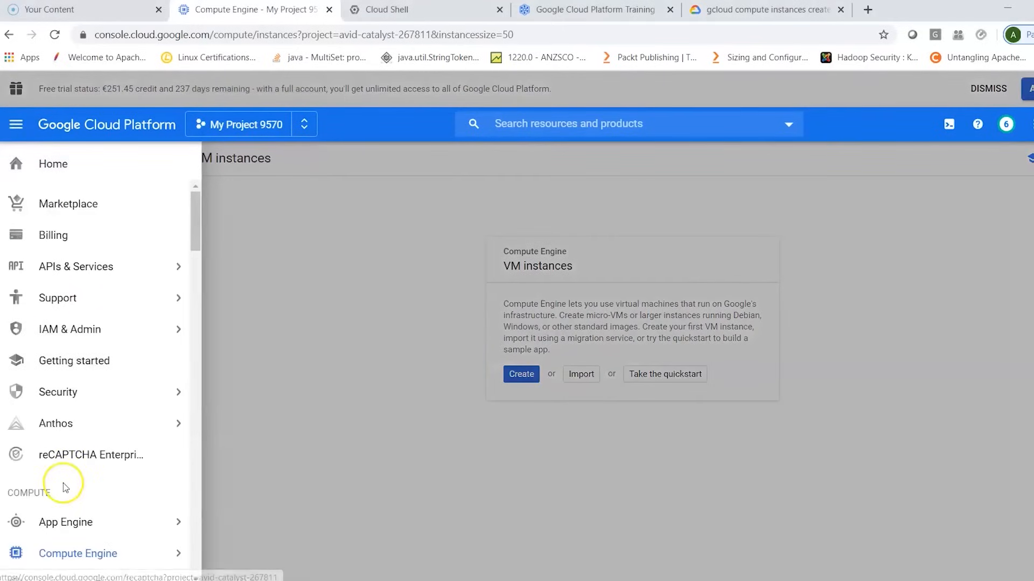
mouse_move(156, 554)
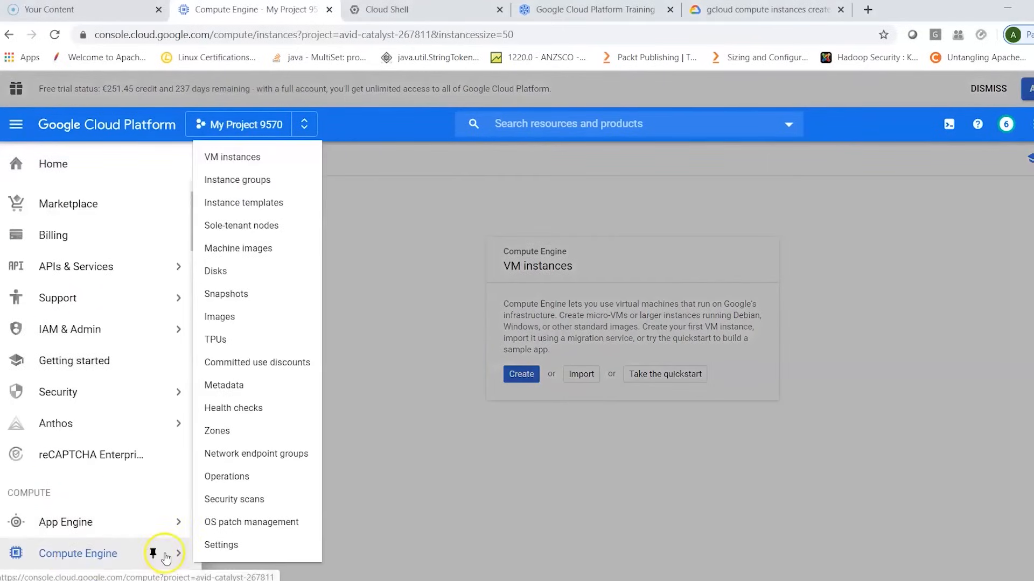
click(238, 157)
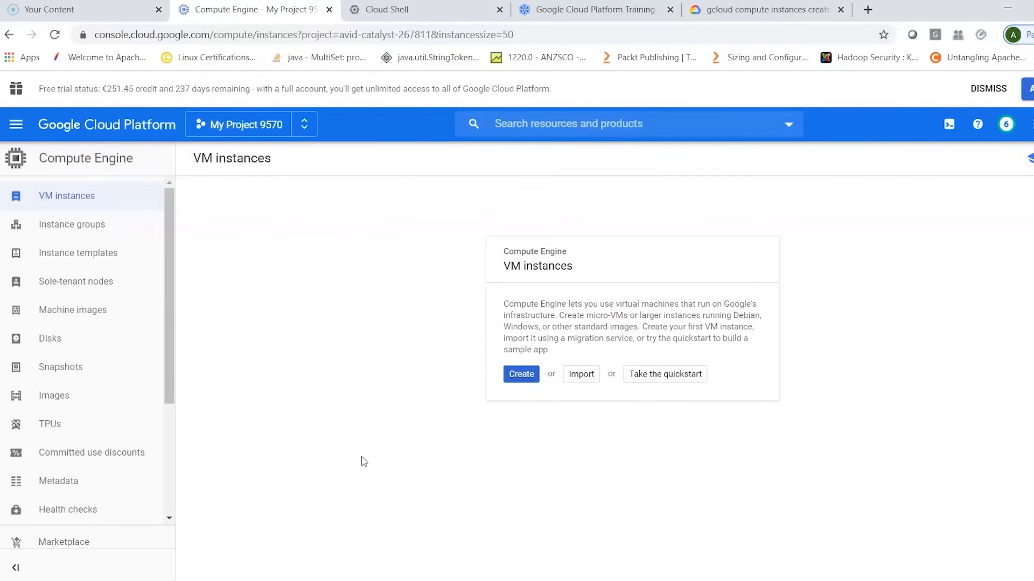
Start creating a new VM instance and name it c1.
click(521, 374)
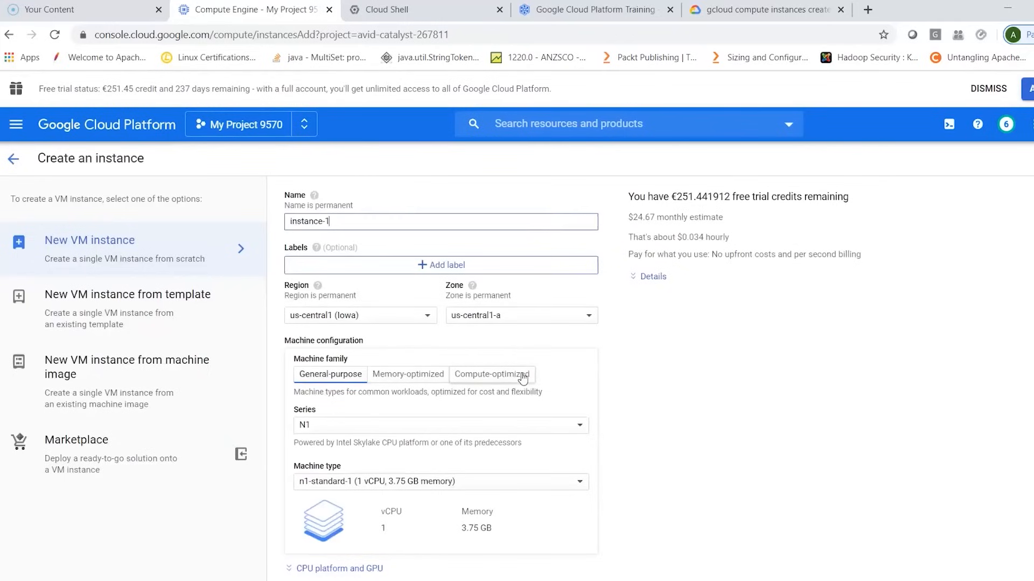
drag(383, 221, 267, 223)
text(c1)
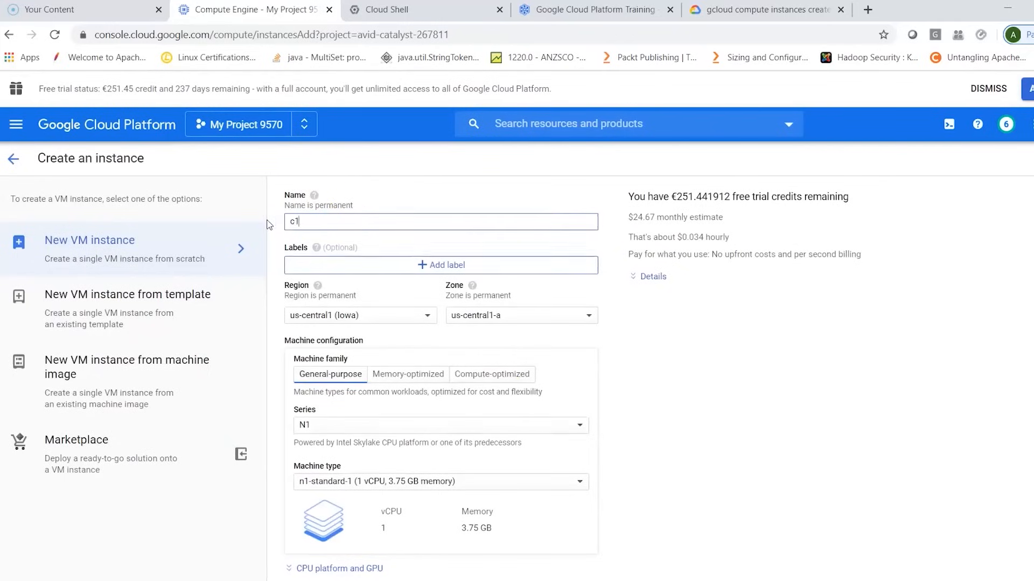
click(408, 178)
mouse_move(318, 250)
Set the instance's region to europe-west3 (Frankfurt) and its zone to europe-west3-c.
click(384, 316)
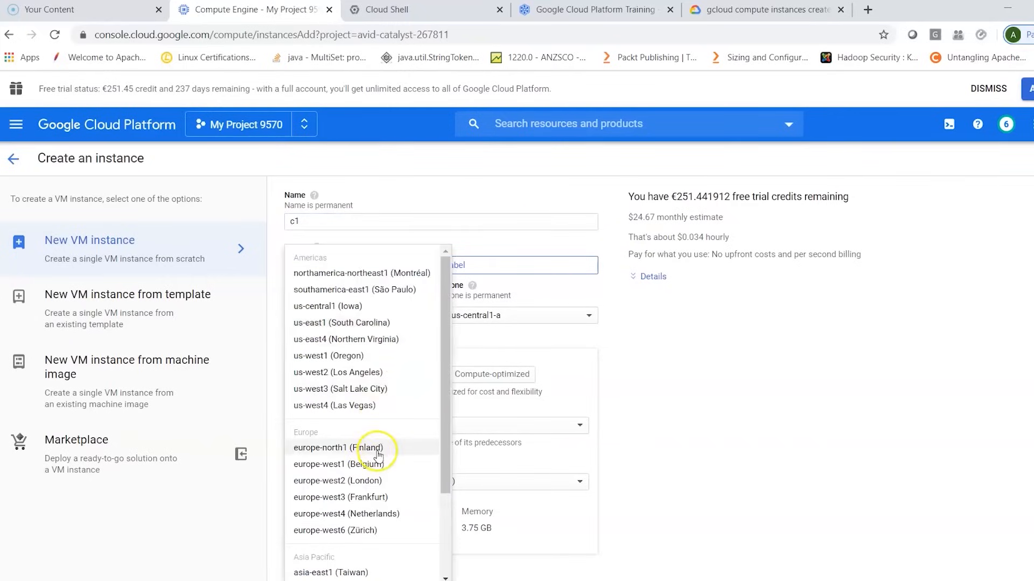
click(376, 499)
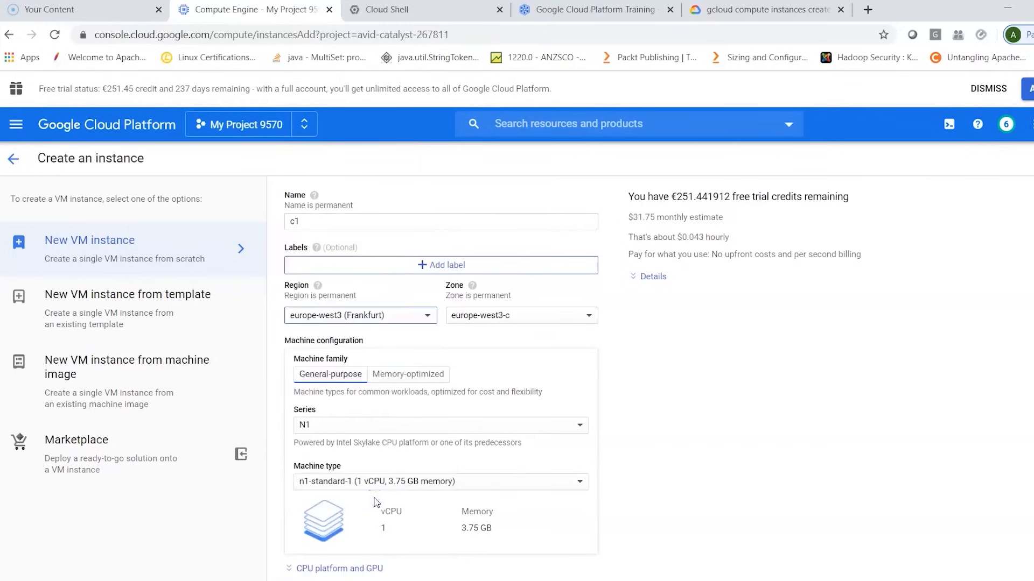
click(521, 322)
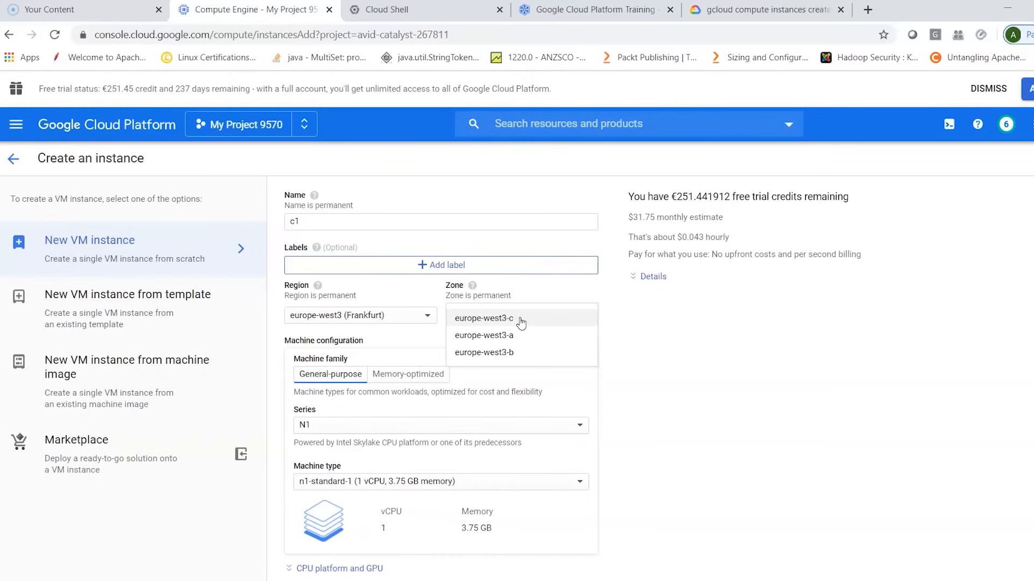
click(521, 322)
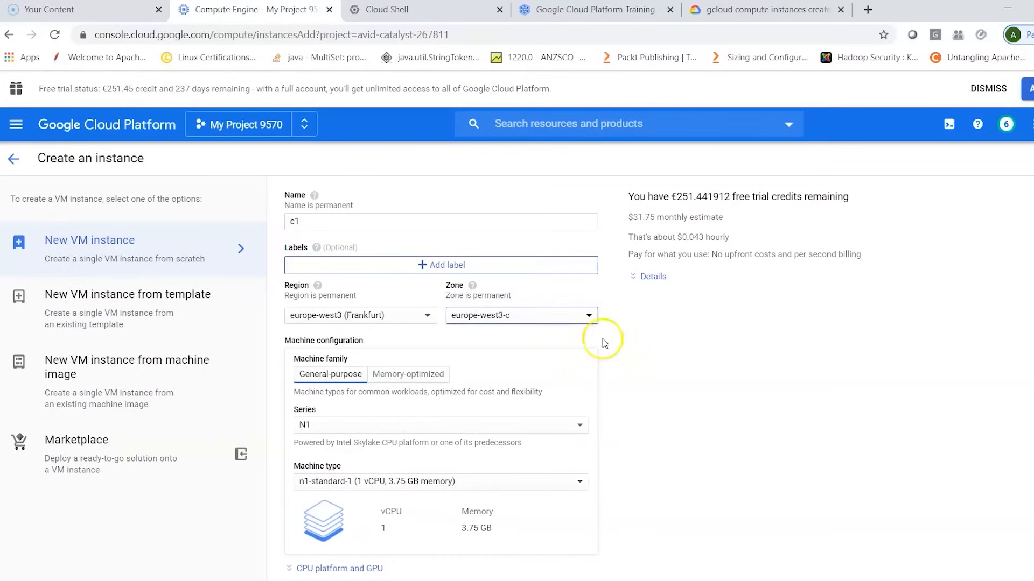
Examine the Memory-optimized machine family, return to General-purpose, and review its available series without changing N1.
scroll(718, 408, down, 2)
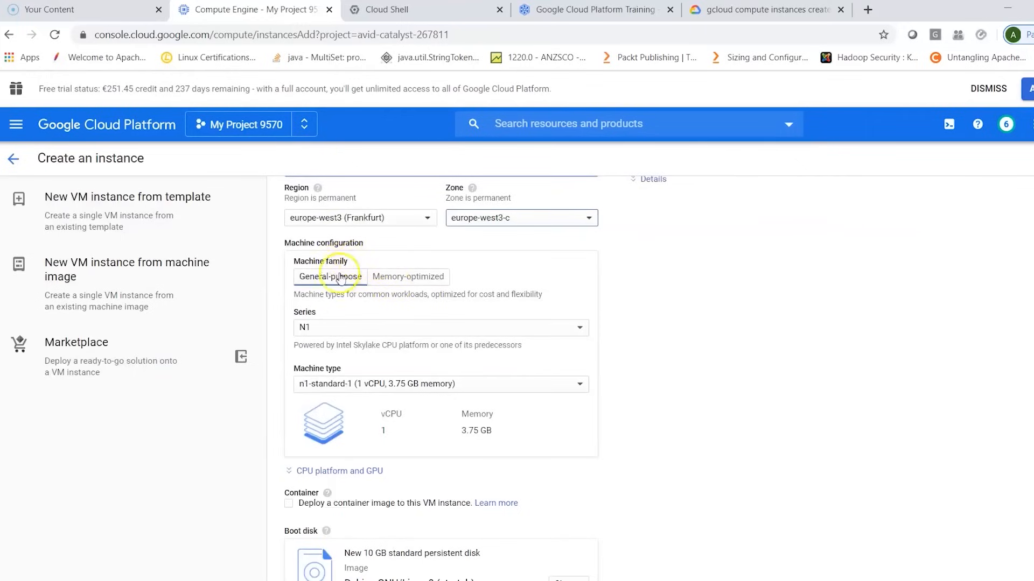
click(408, 279)
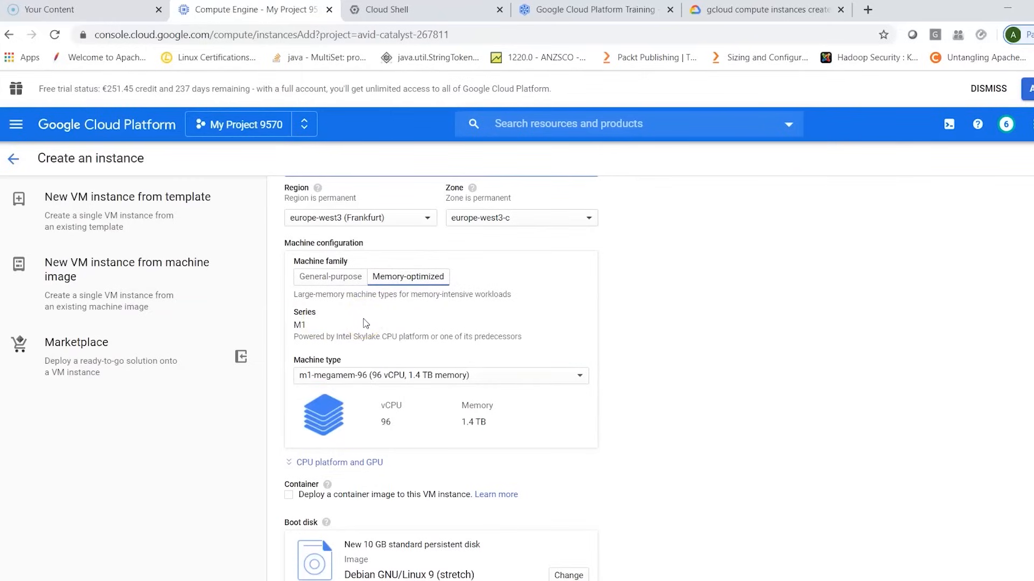
click(333, 278)
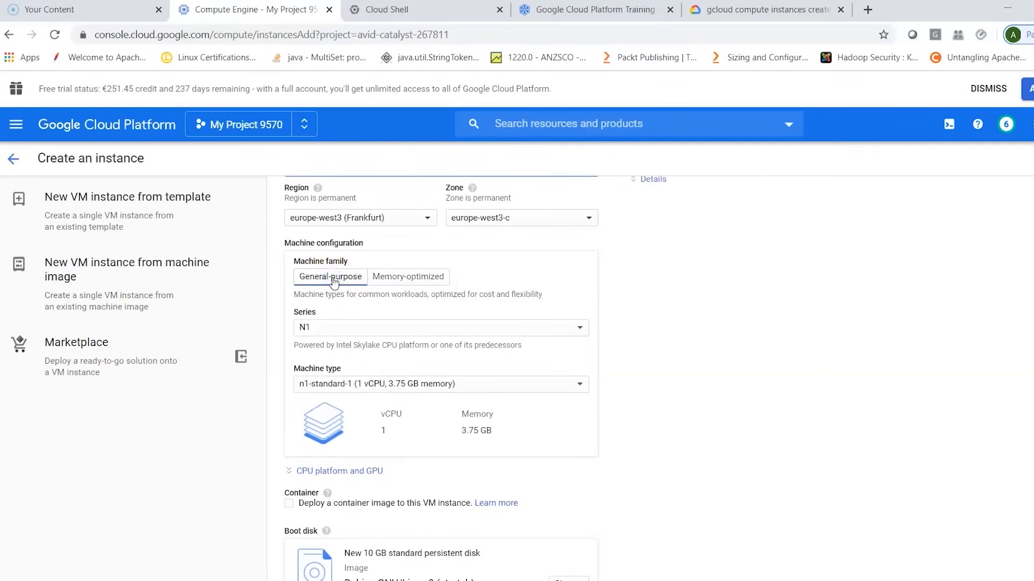
click(352, 329)
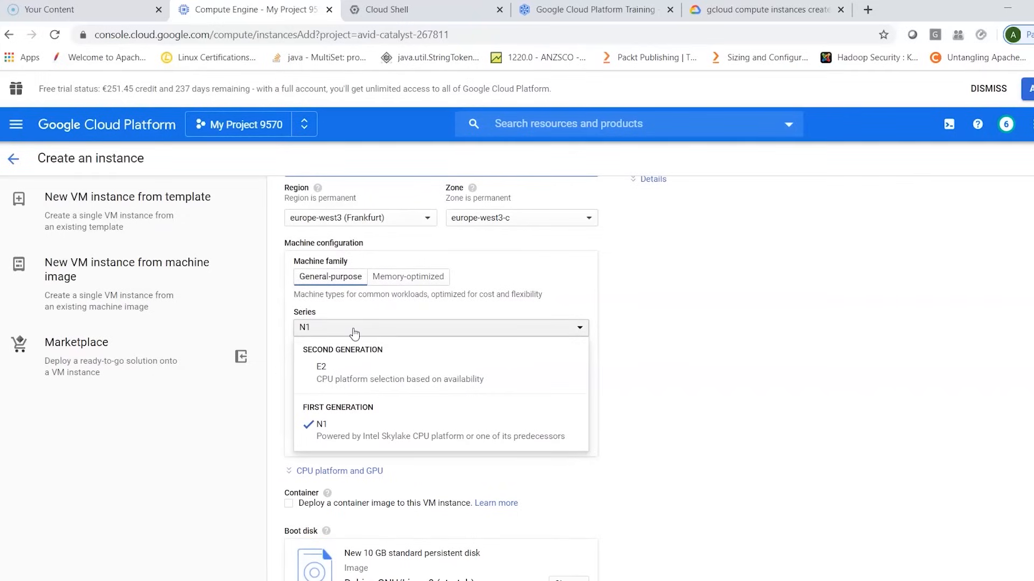
click(666, 303)
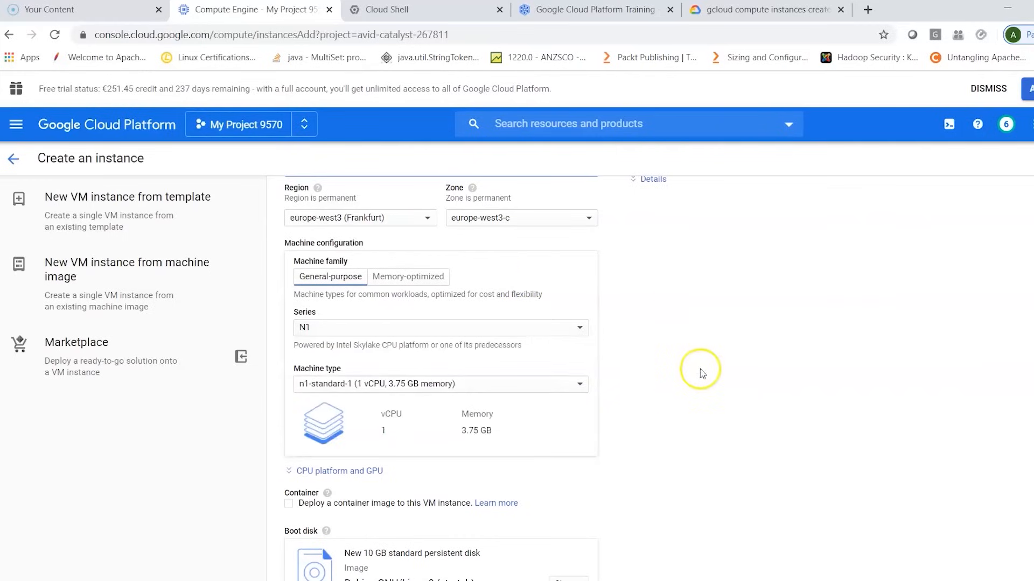
Review the N1 machine types and choose n1-standard-1 with 1 vCPU and 3.75 GB memory.
scroll(700, 369, down, 1)
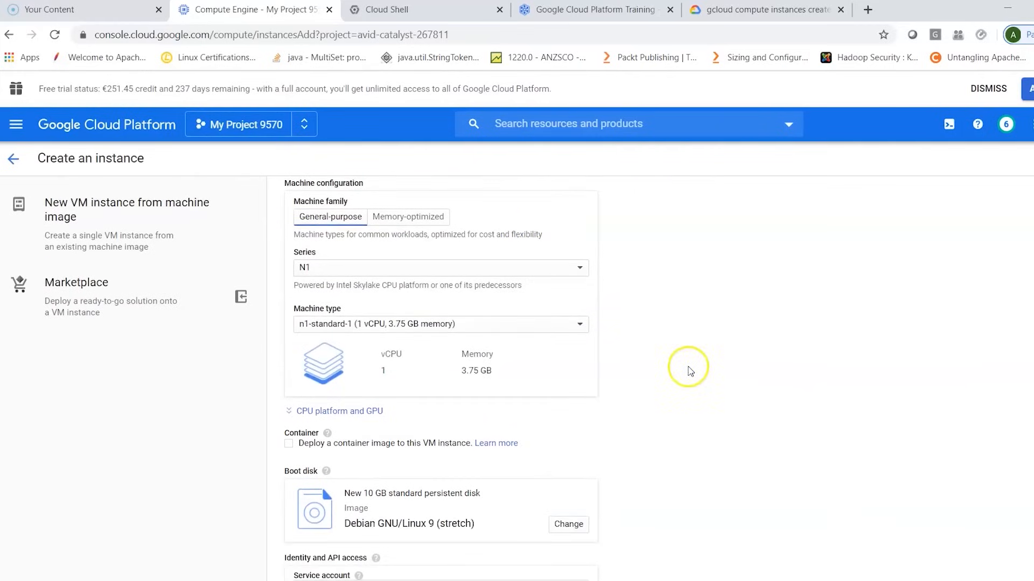
click(580, 326)
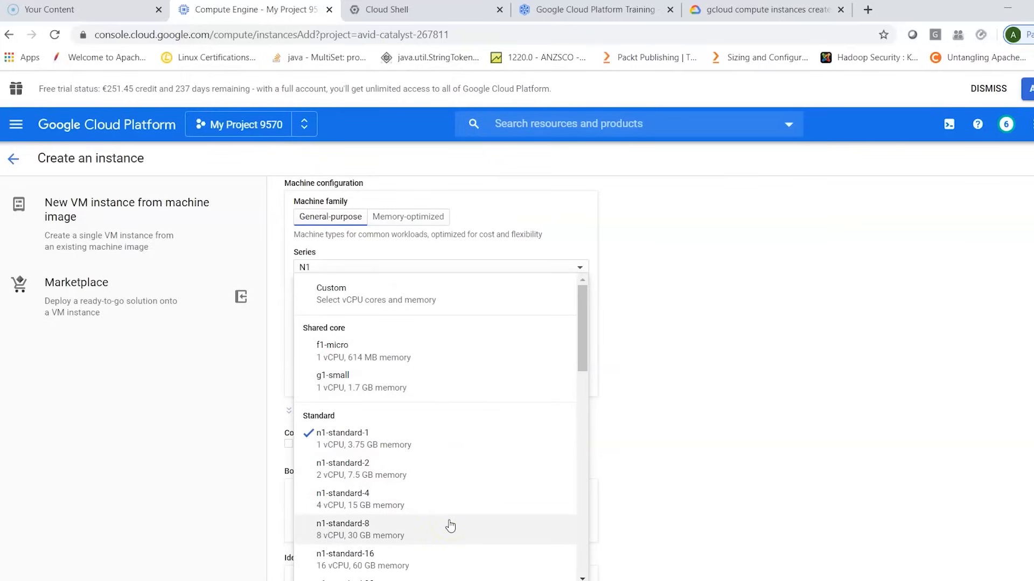
click(440, 539)
click(446, 444)
click(691, 422)
Change the boot disk's public image to the Ubuntu operating system, version Ubuntu 18.04 LTS.
scroll(692, 424, down, 2)
scroll(693, 425, down, 1)
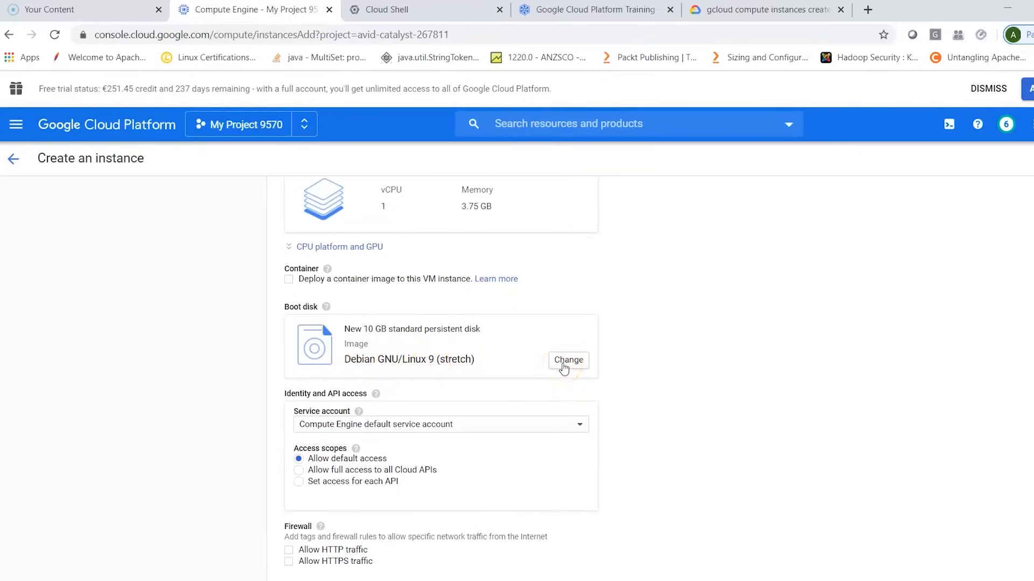
click(564, 367)
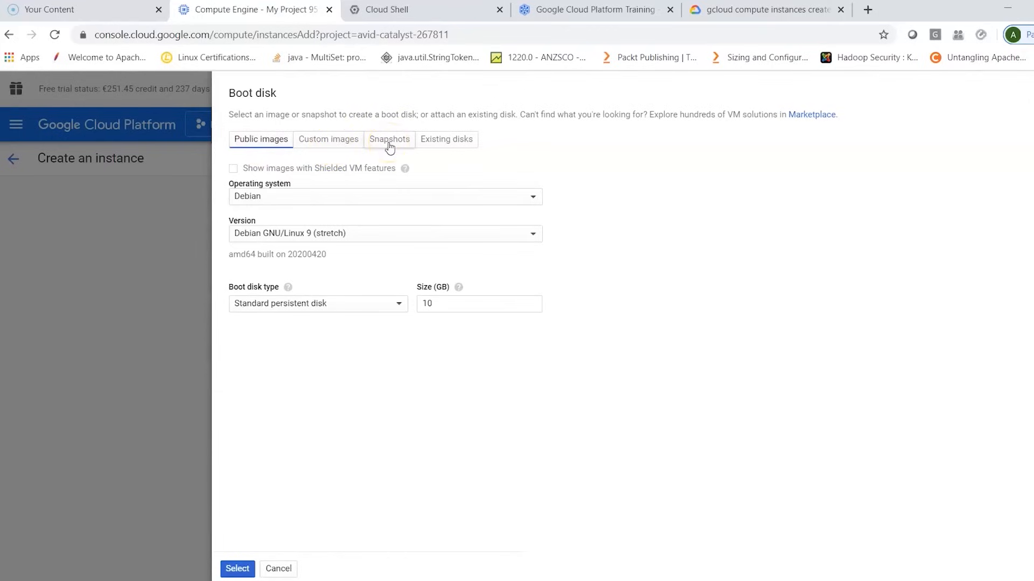
click(353, 196)
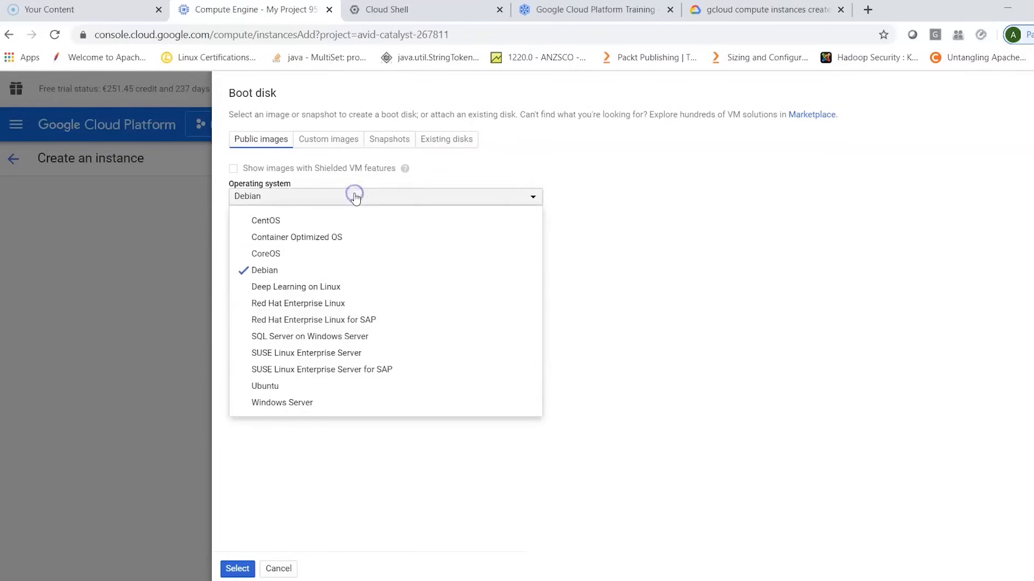
click(299, 386)
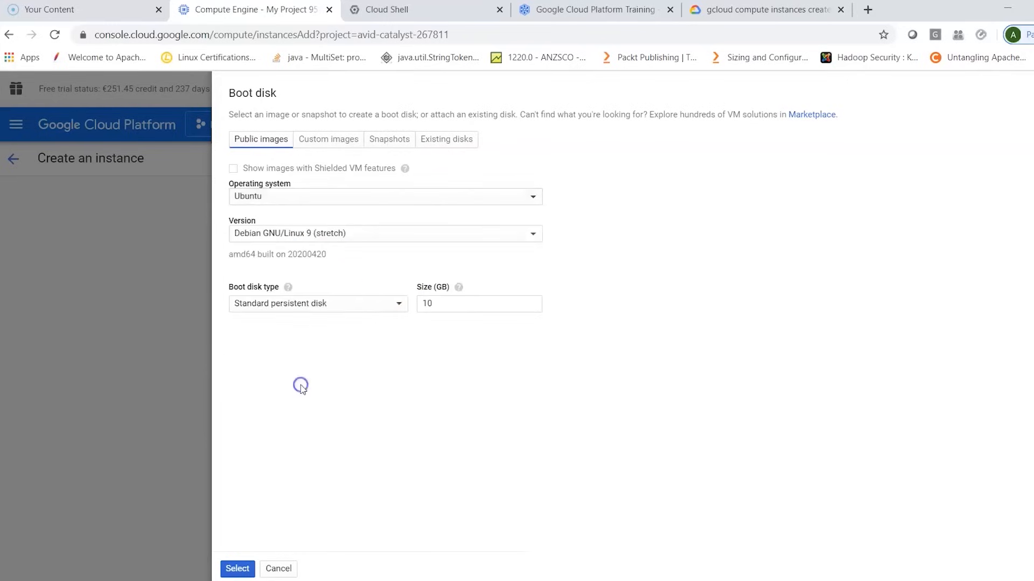
click(352, 234)
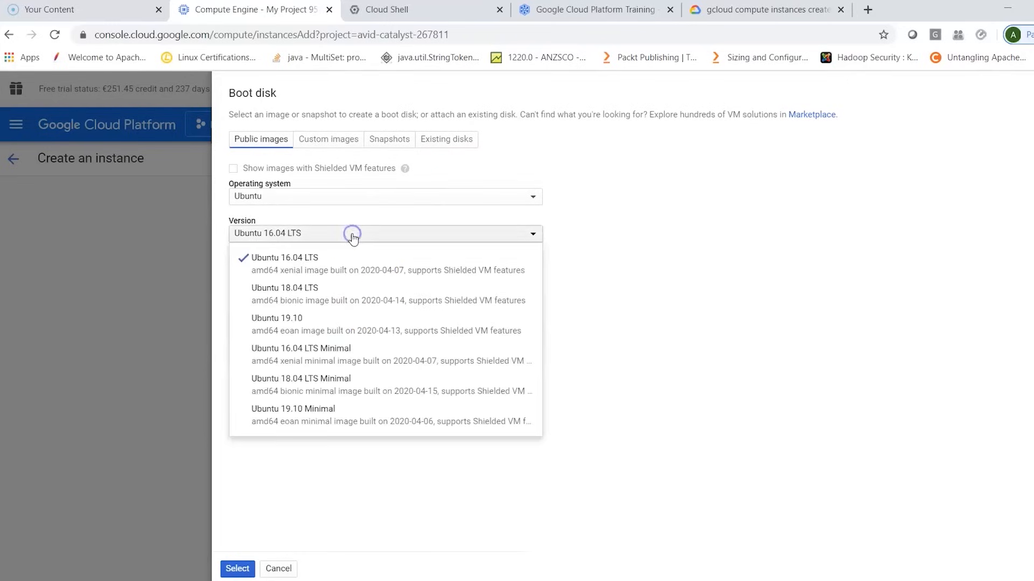
click(350, 297)
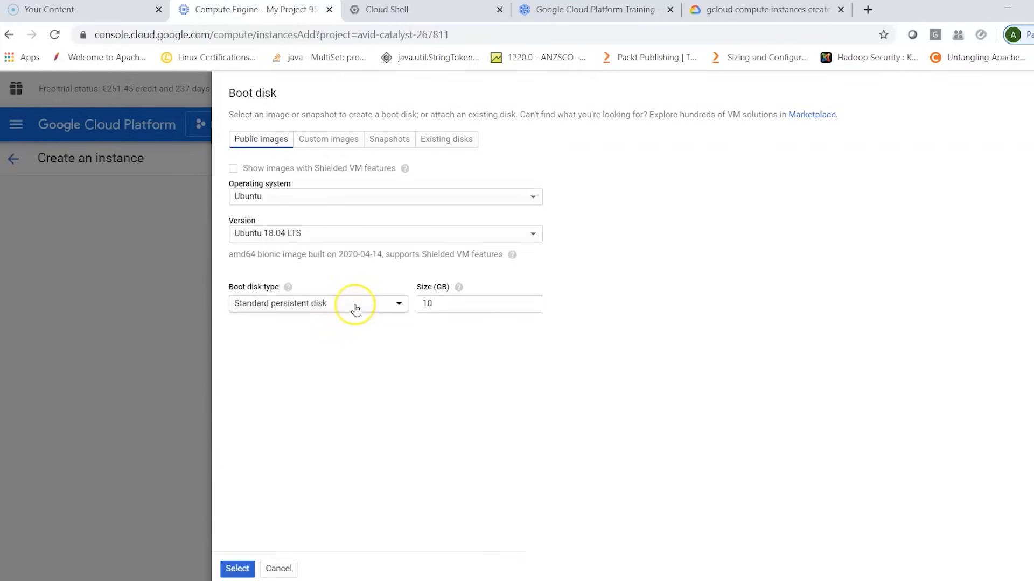
Keep the boot disk as a 10 GB standard persistent disk and apply the boot disk selection.
click(356, 309)
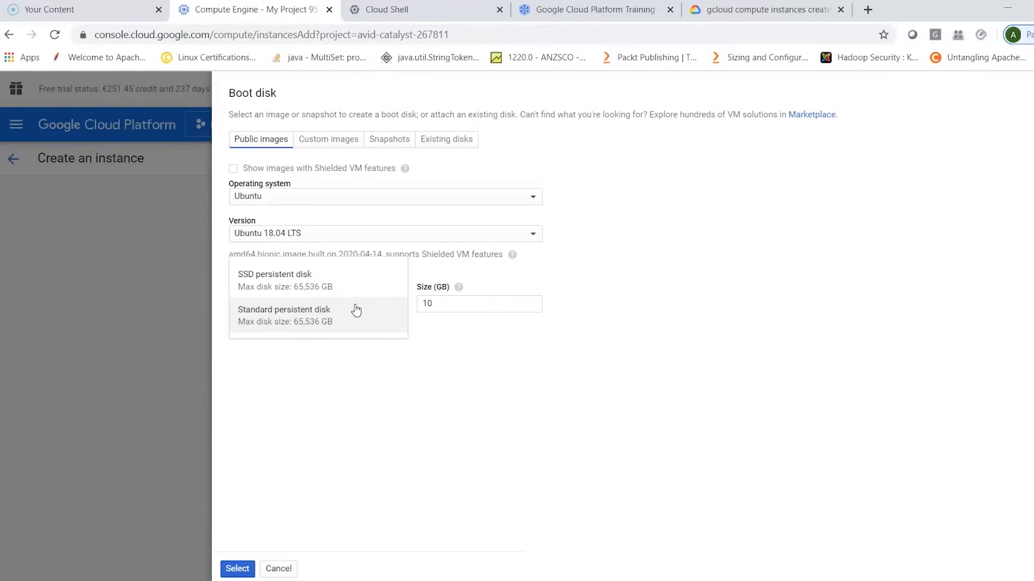
click(356, 319)
click(356, 319)
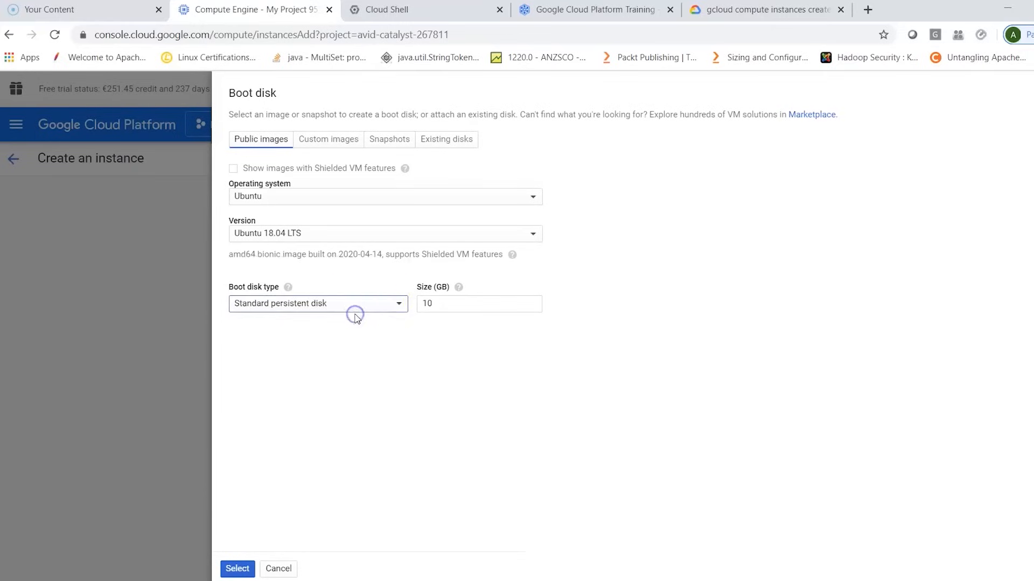
click(459, 305)
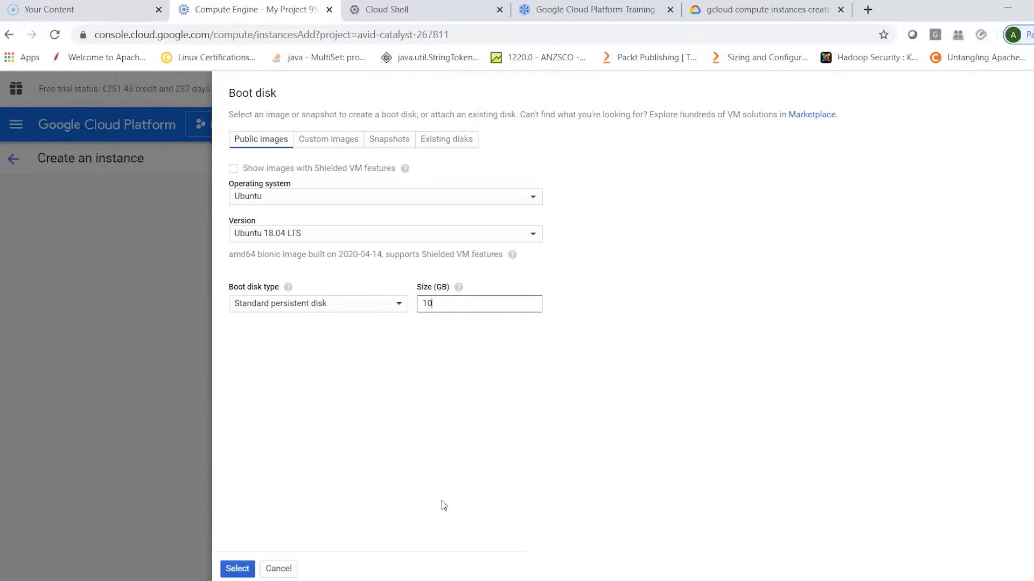
click(237, 569)
Allow HTTP traffic in the firewall settings of the new instance.
scroll(584, 482, down, 3)
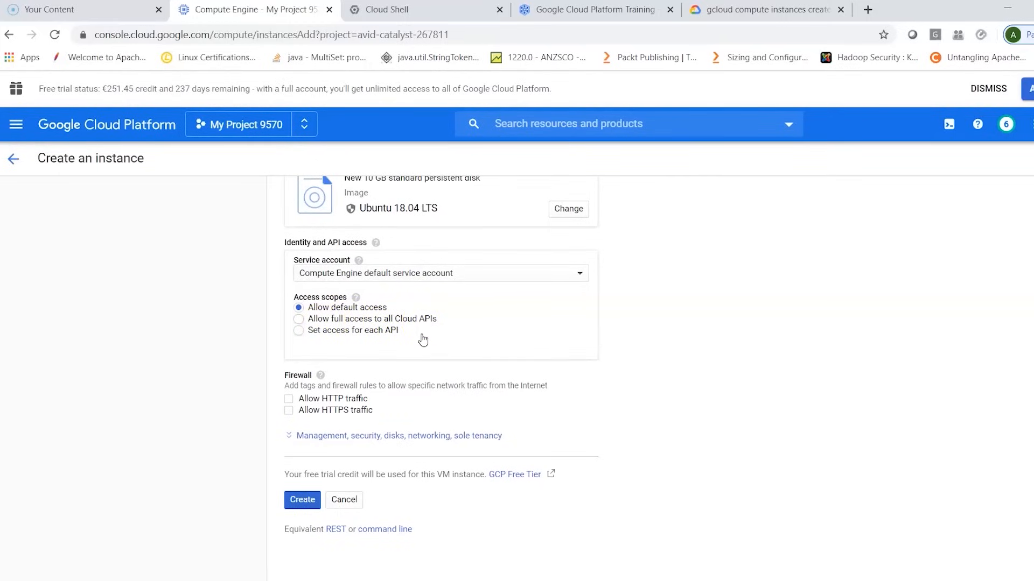
click(289, 399)
Search the web for "download putty" in a new tab, open PuTTY's latest release page, and locate the 64-bit puttygen.exe link.
click(872, 12)
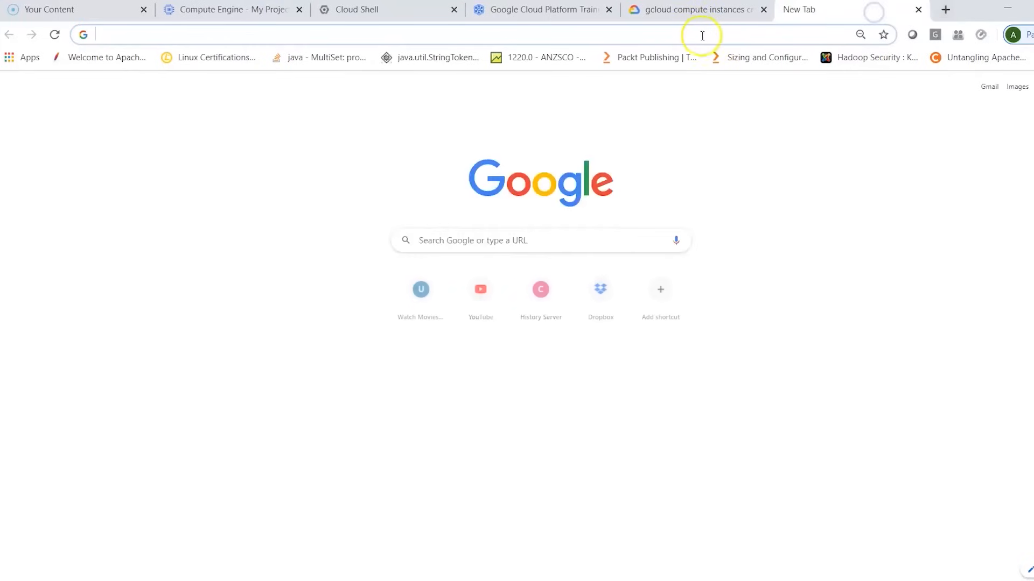
text(download putty)
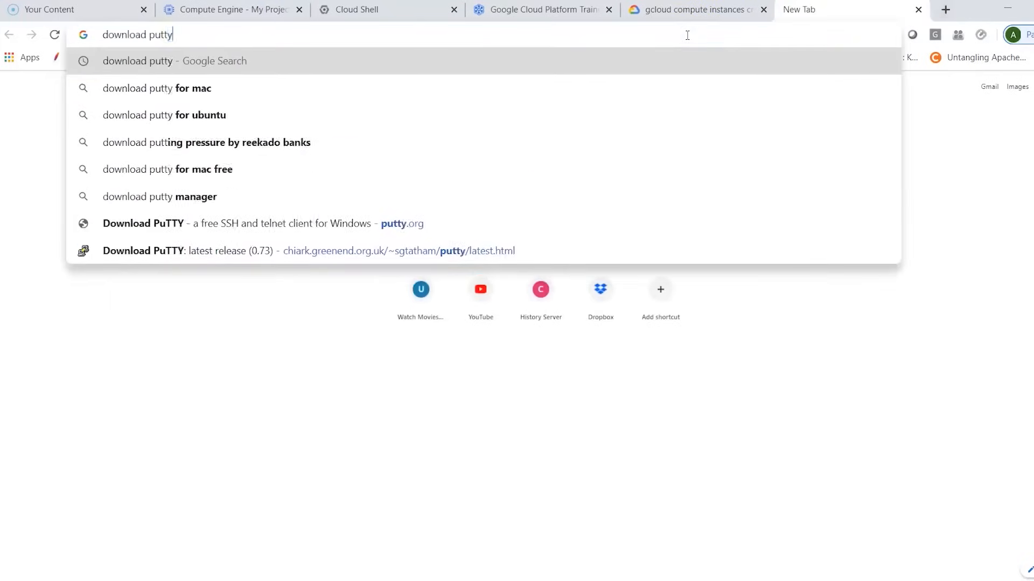
key(Return)
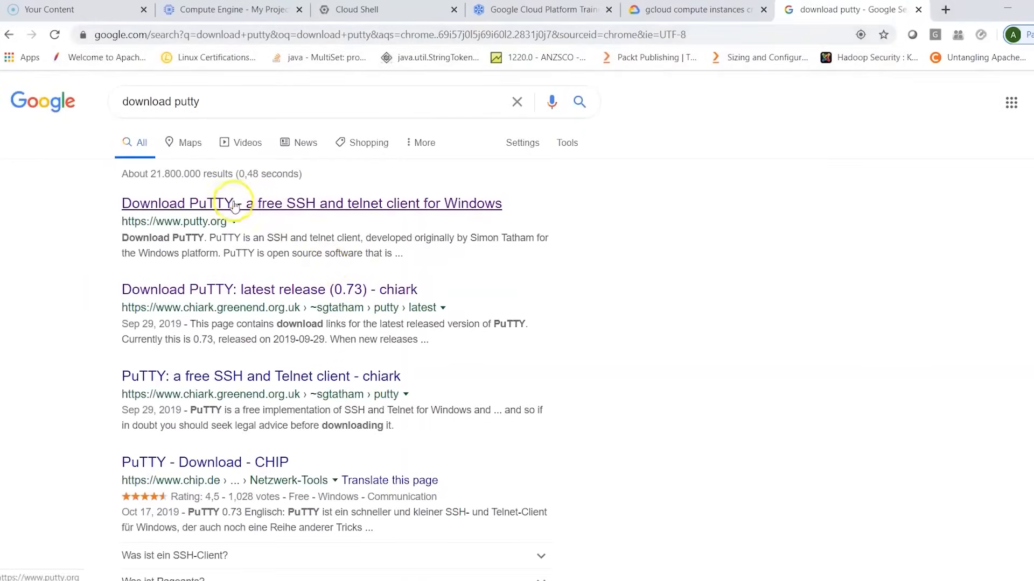
click(215, 207)
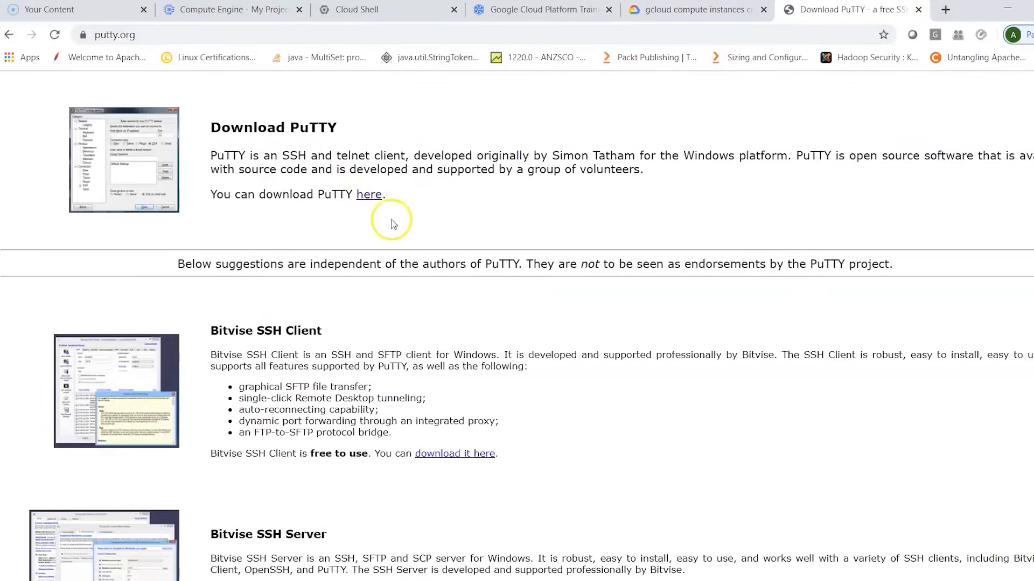
click(369, 195)
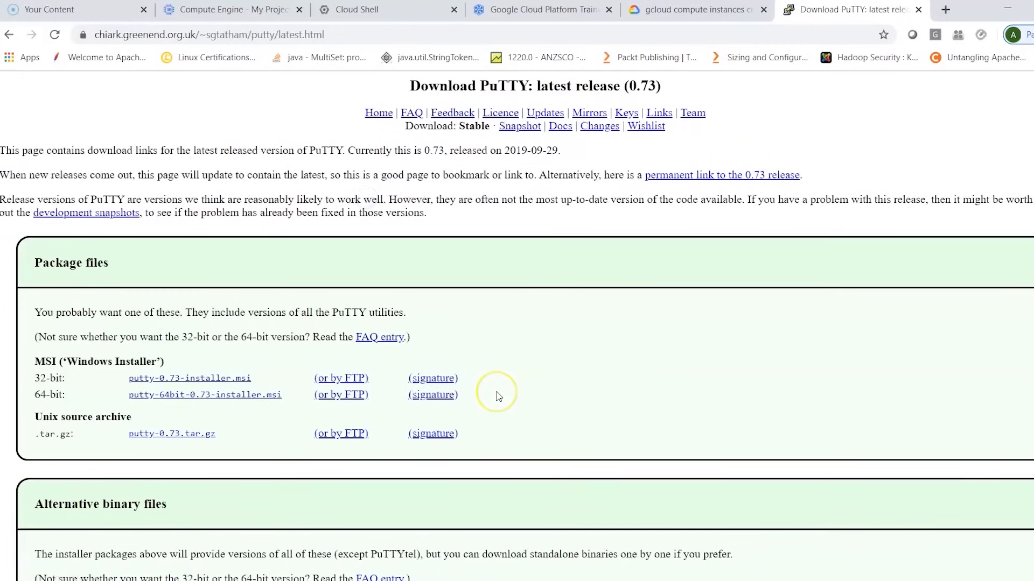
scroll(498, 396, down, 7)
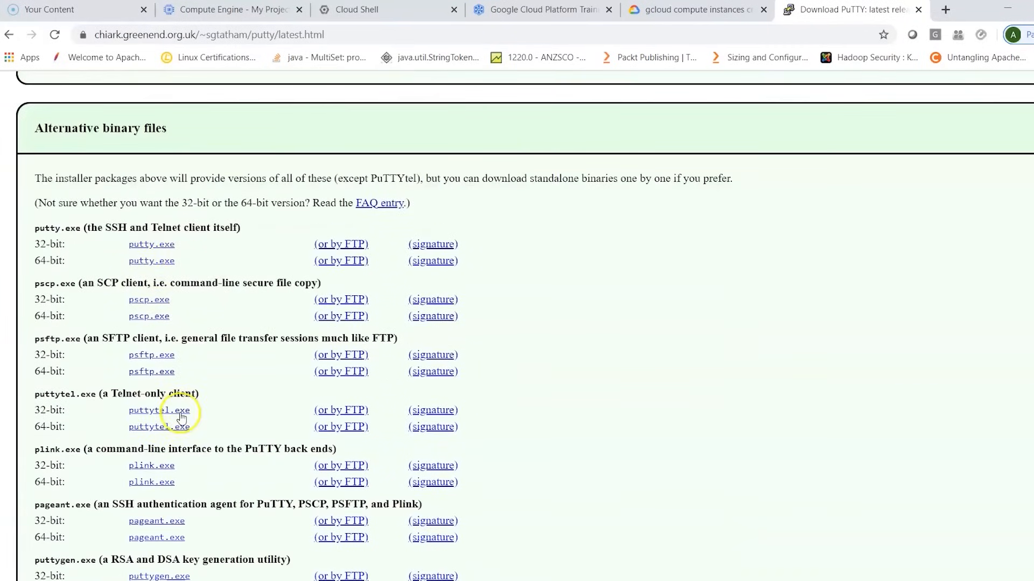
scroll(255, 501, down, 1)
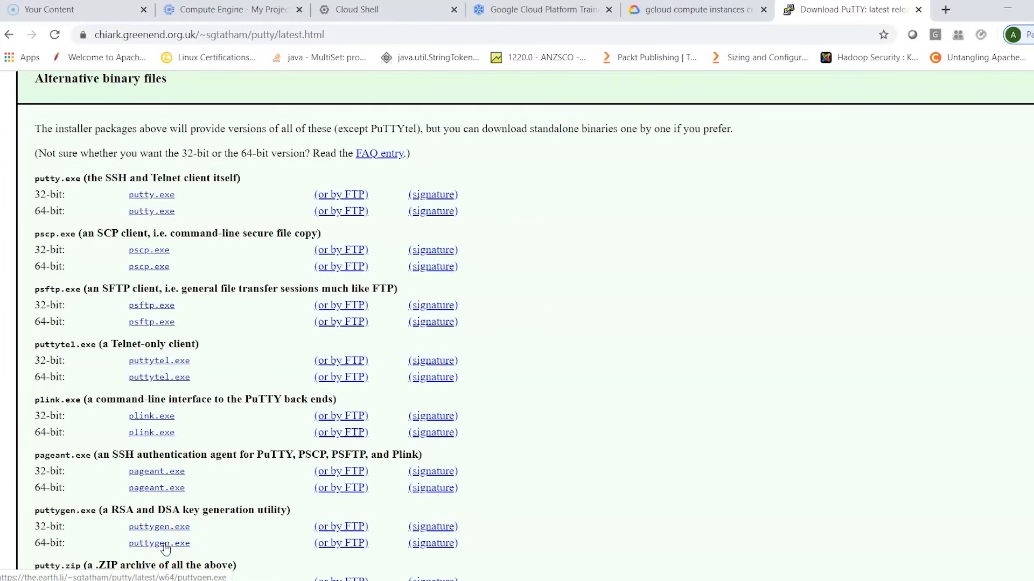
Close the PuTTY download page, switch to PuTTYgen on the desktop, and generate a 2048-bit RSA key pair.
click(918, 9)
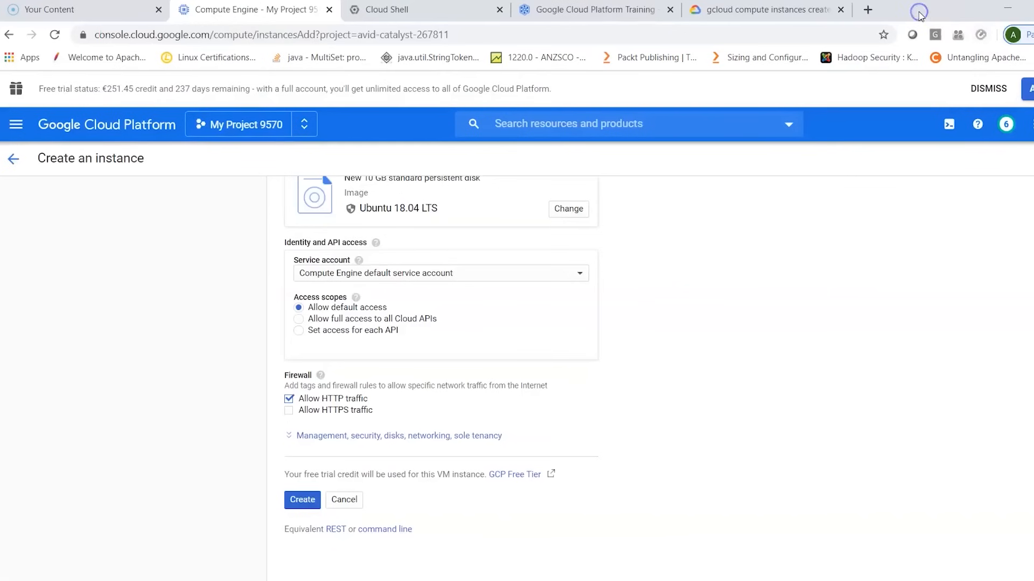
click(1006, 9)
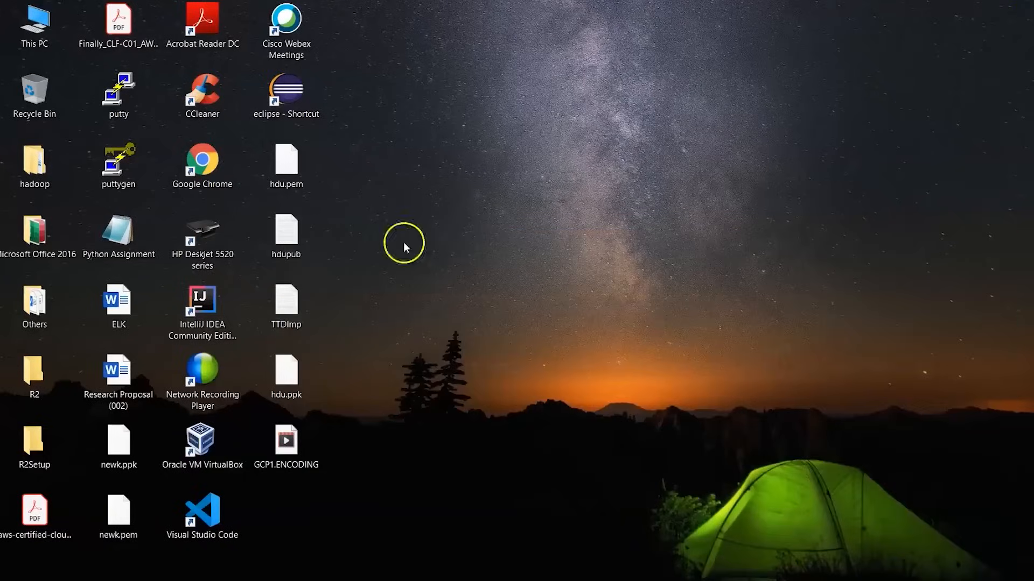
double_click(115, 160)
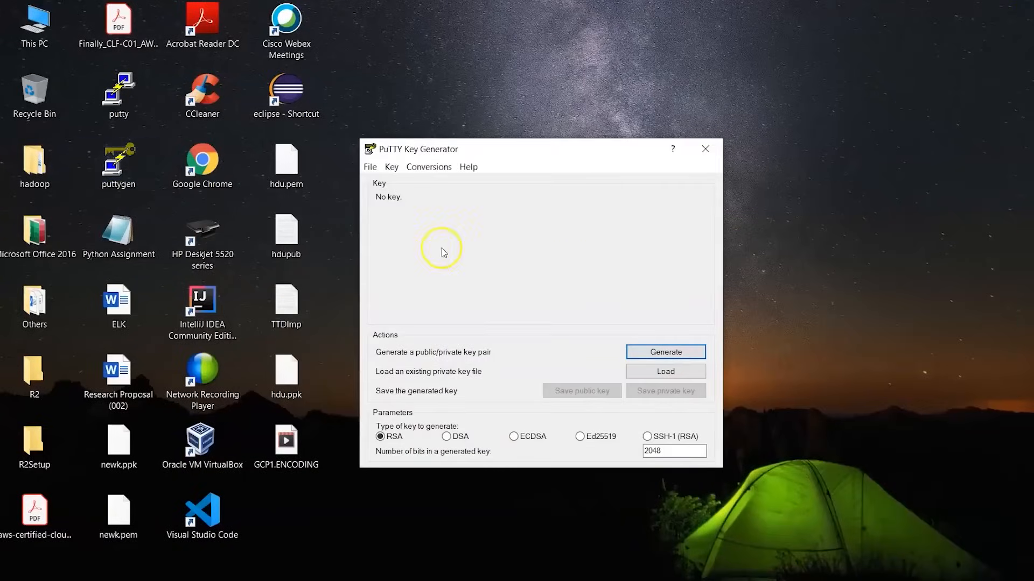
click(653, 355)
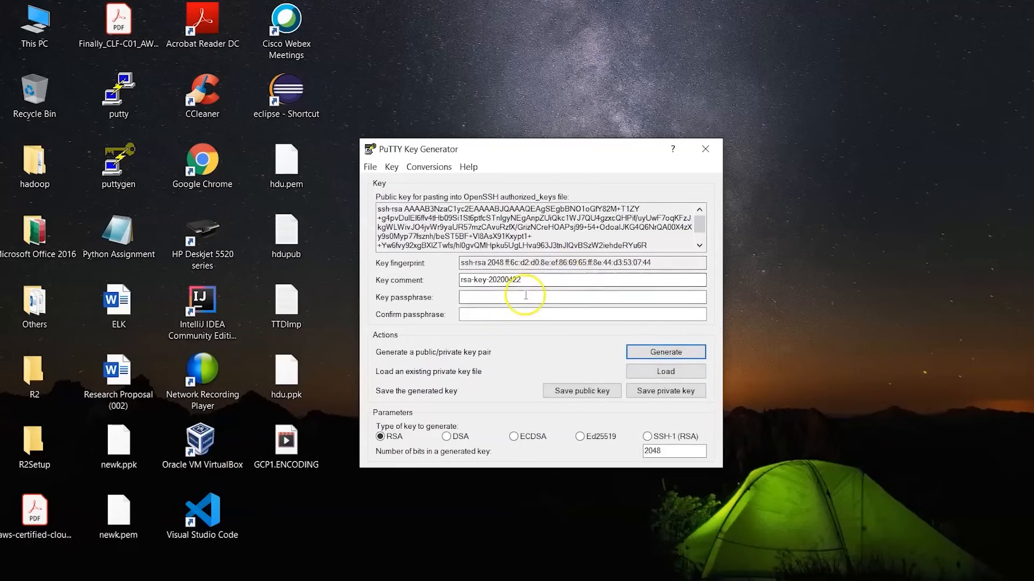
Set the generated key's comment to hdu and enter and confirm the key passphrase.
drag(525, 279, 430, 284)
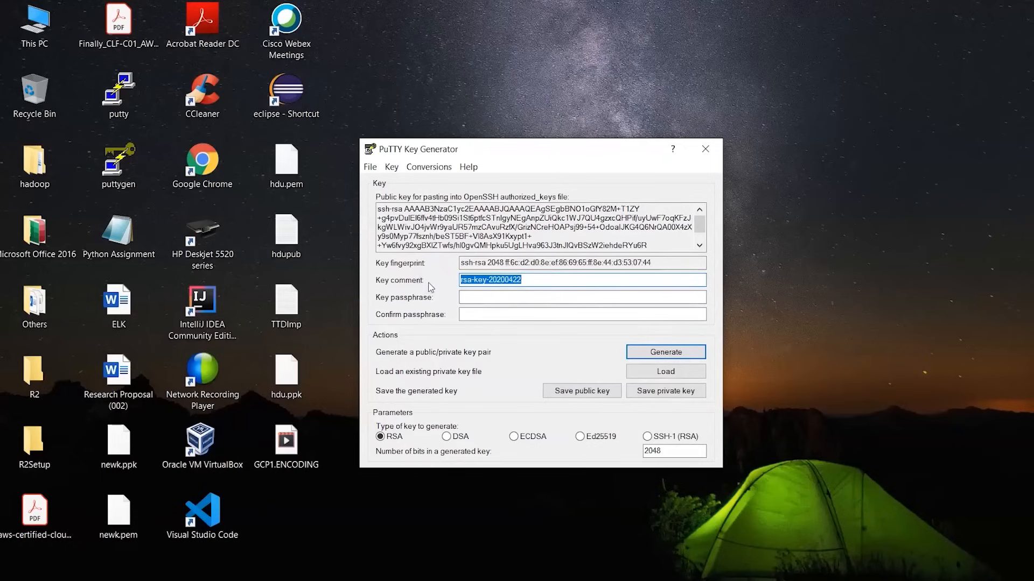
text(hdu)
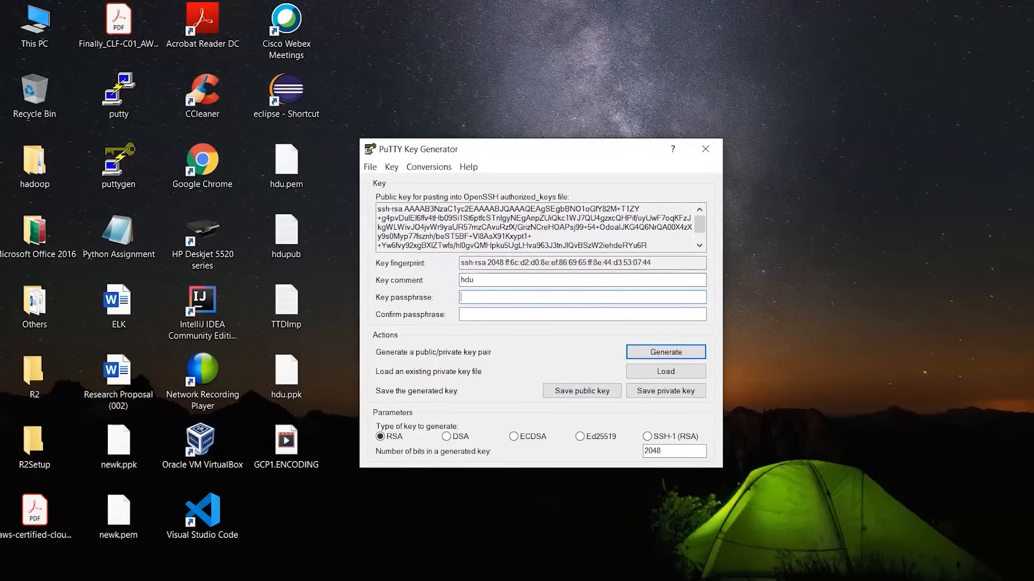
key(Tab)
text(••••••)
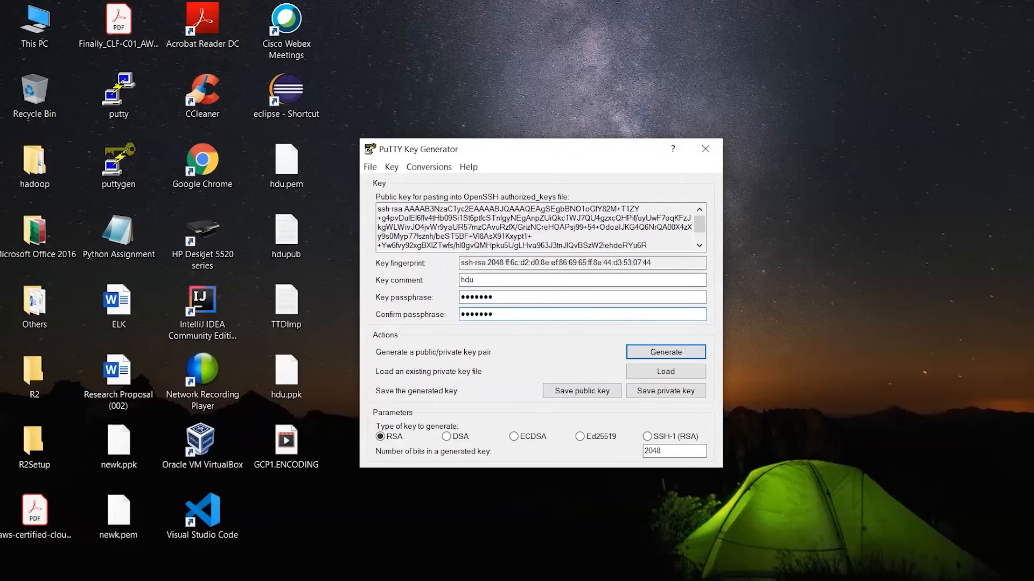
Copy the full public key text from PuTTYgen into a new Notepad document.
drag(377, 209, 674, 251)
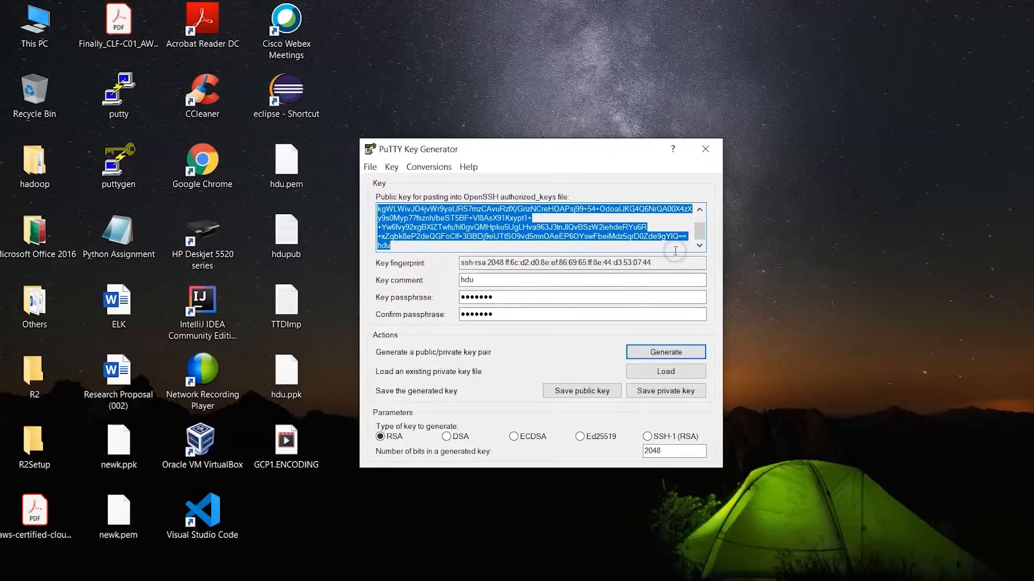
key(super+s)
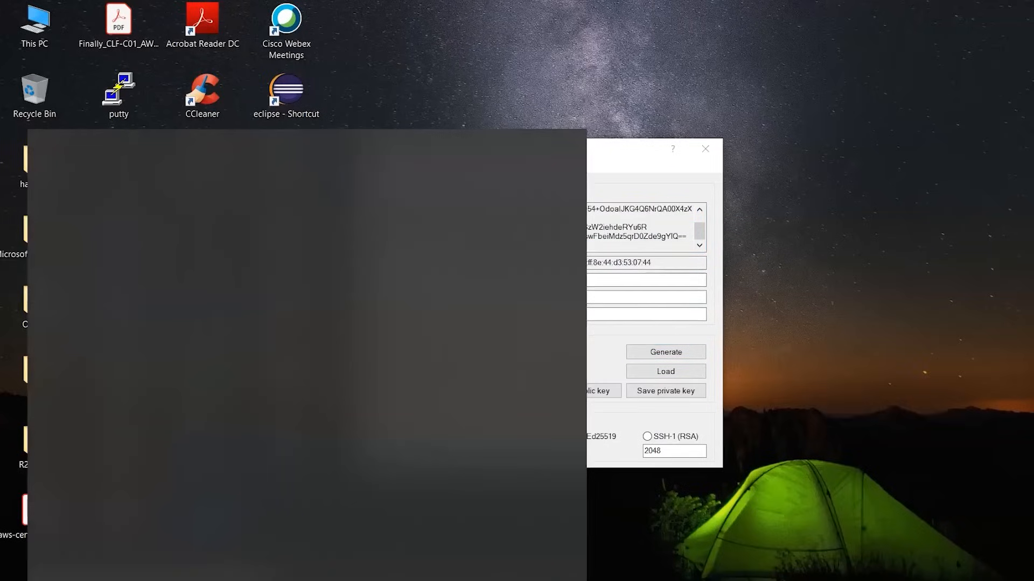
text(notep)
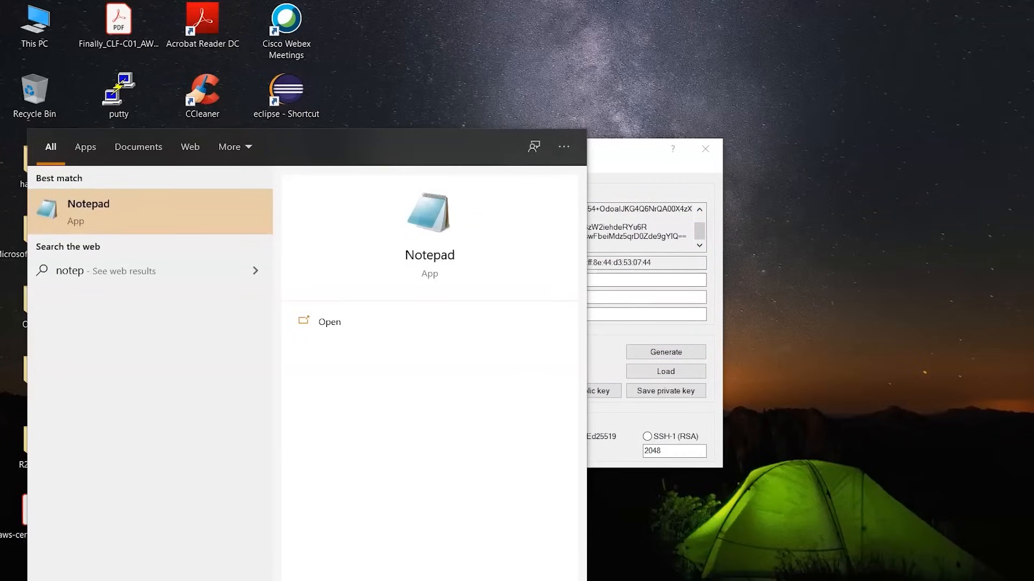
key(Return)
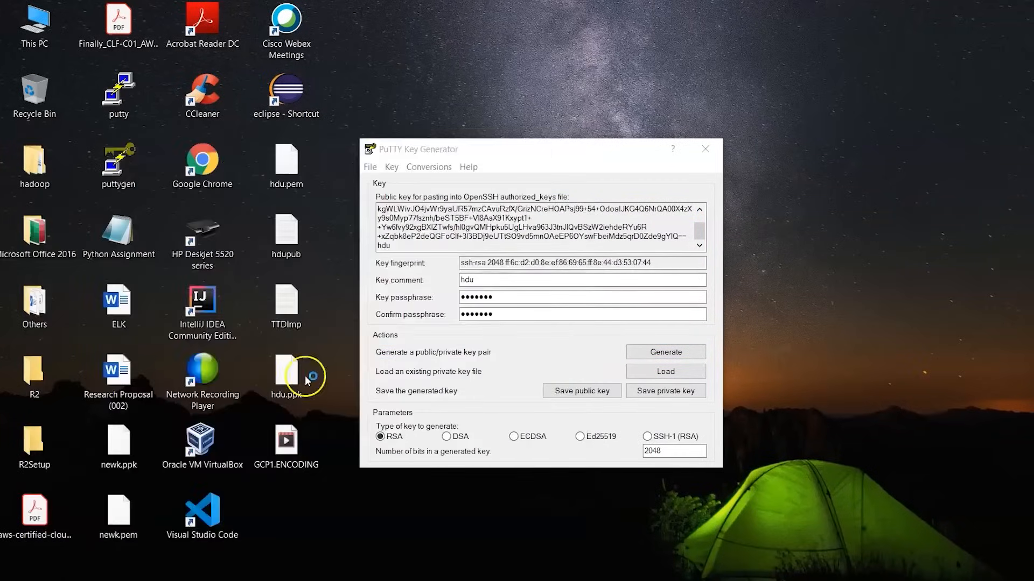
key(ctrl+v)
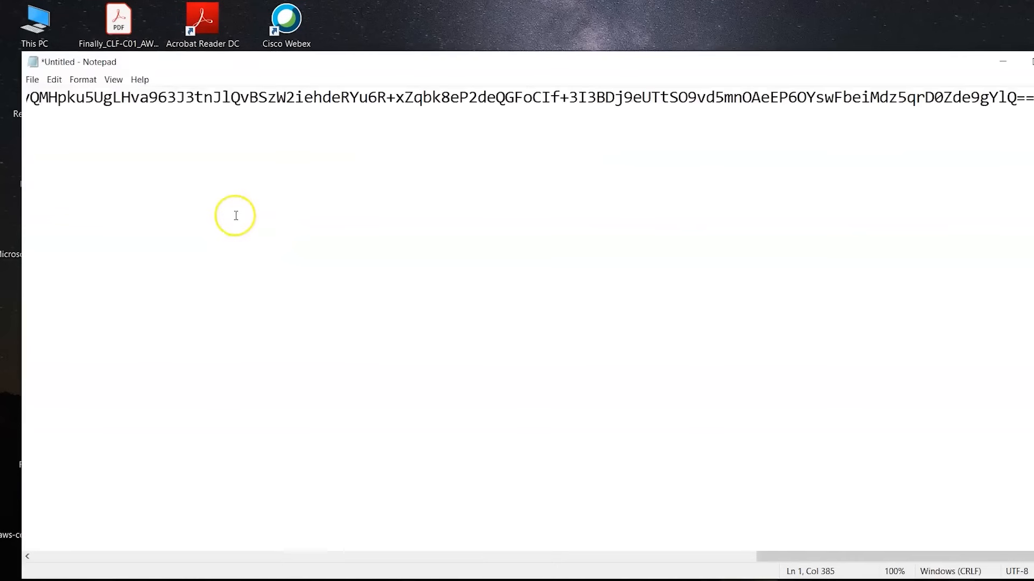
Save the private key from PuTTYgen to the Desktop as newKey in PPK format and close the key generator.
key(alt+Tab)
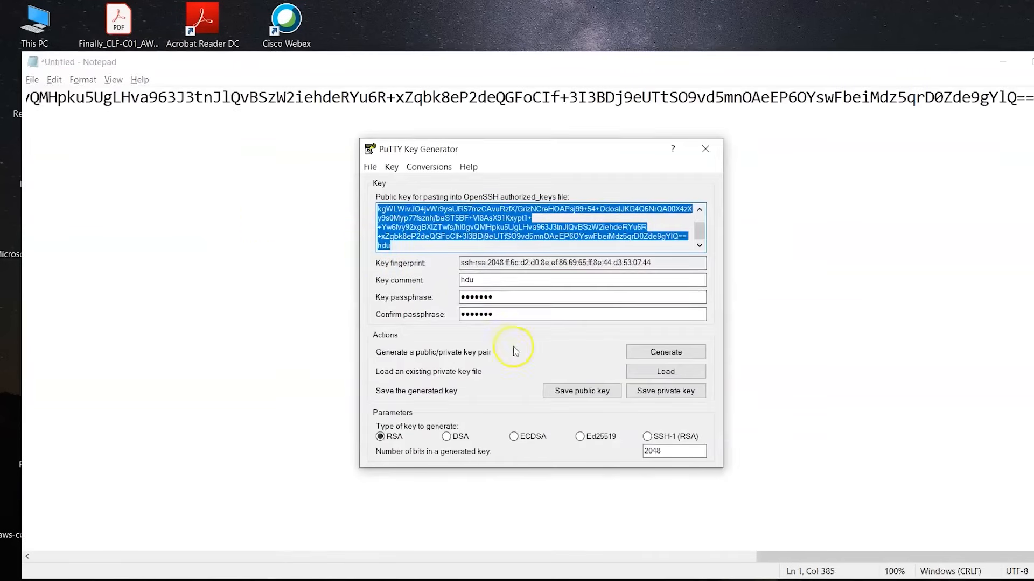
click(660, 392)
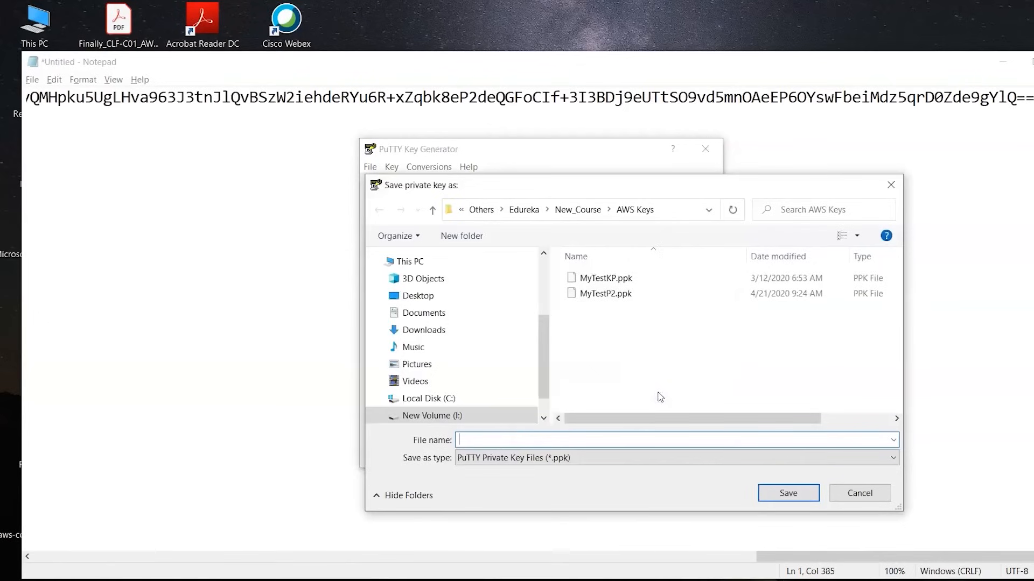
click(419, 296)
click(474, 440)
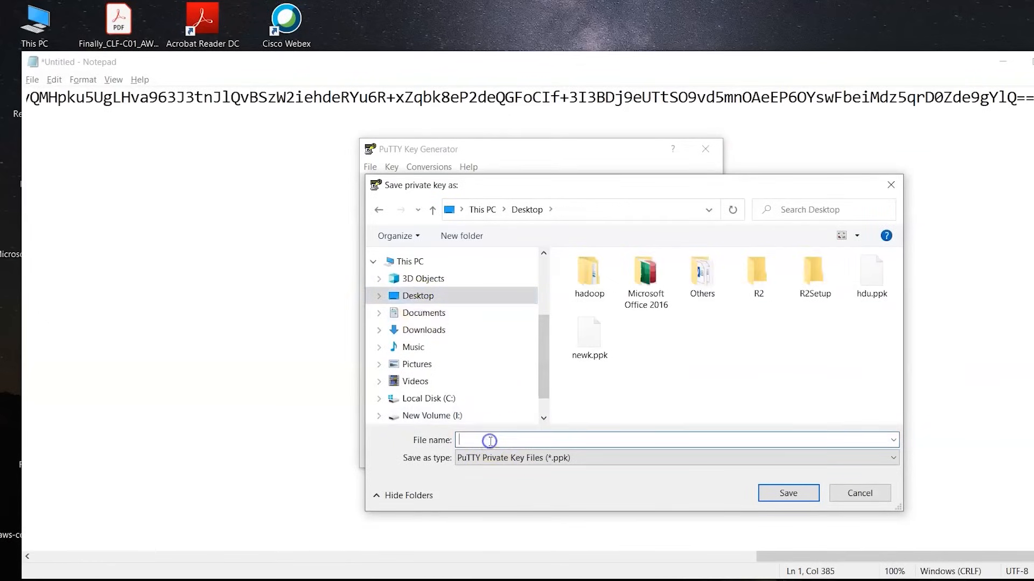
text(newKeu)
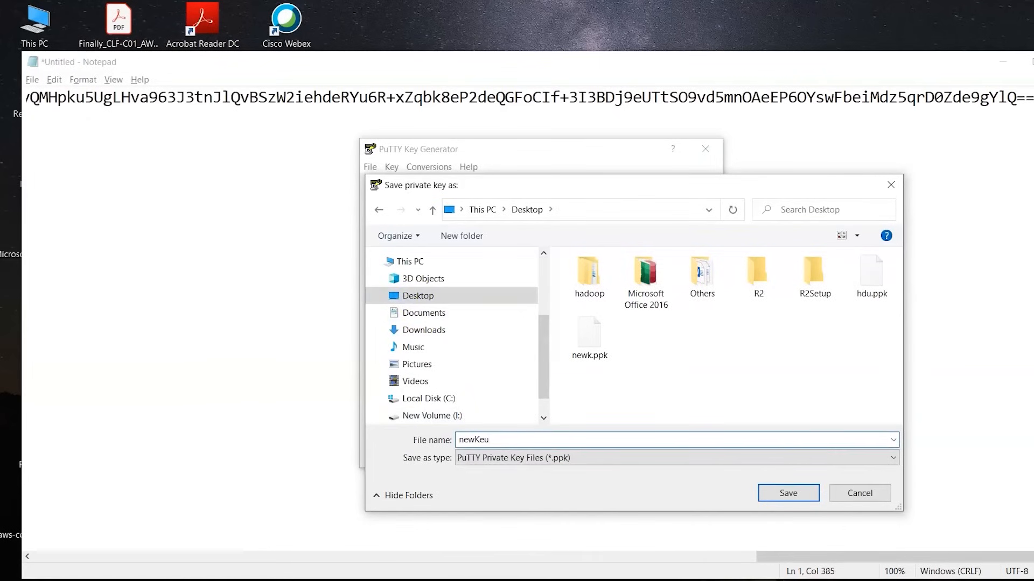
key(BackSpace)
text(y)
click(796, 496)
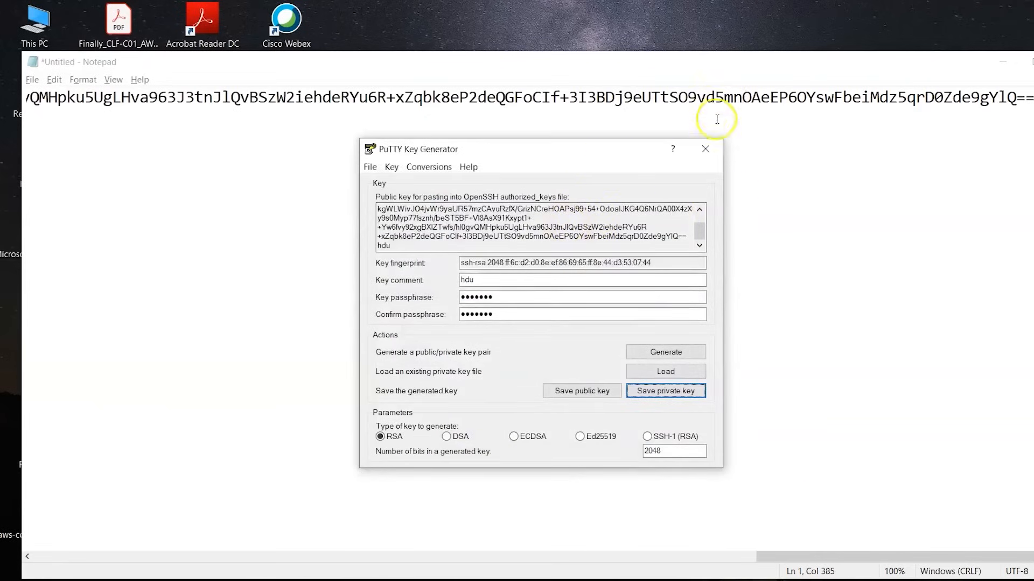
click(706, 151)
Copy the whole public key line in Notepad and return to the instance creation form in Chrome.
click(504, 101)
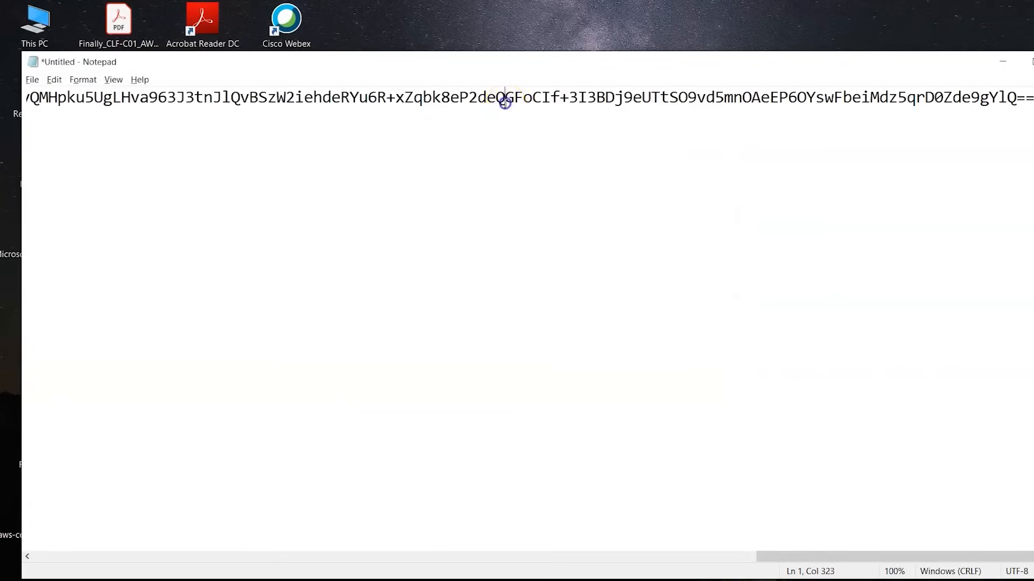
triple_click(504, 101)
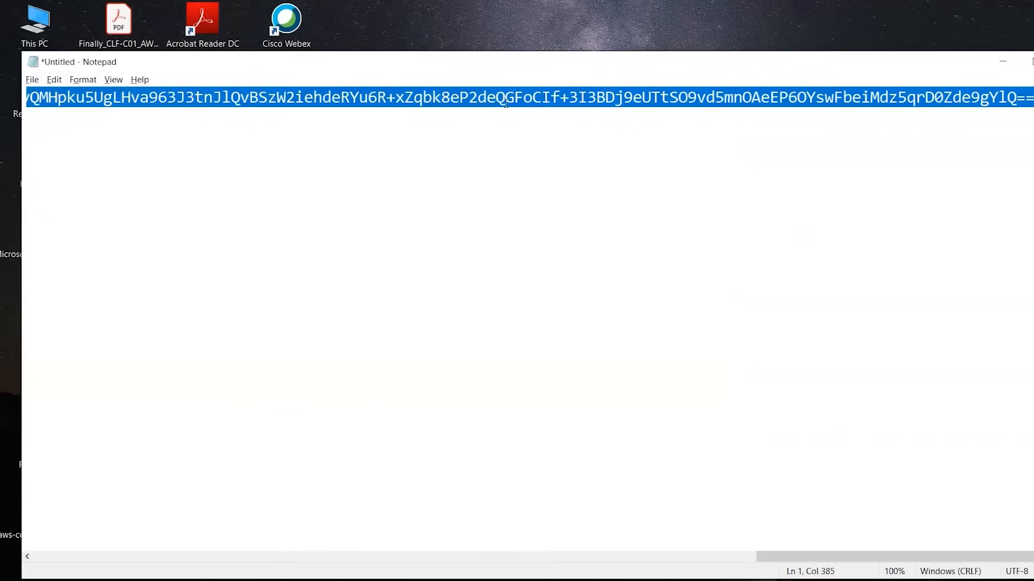
click(1004, 61)
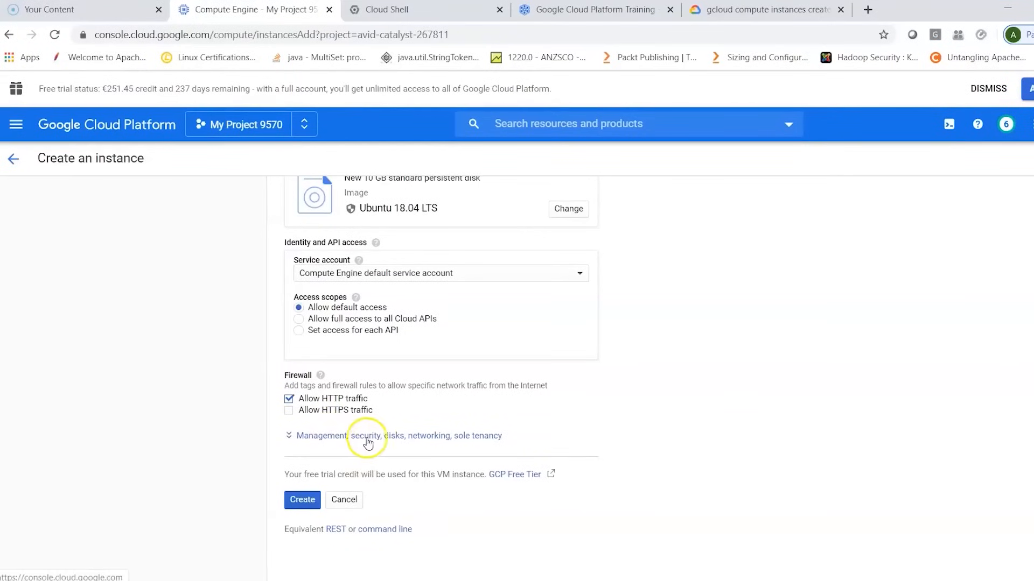
Paste the copied public key as an SSH key in the instance's security settings and create the instance.
click(369, 437)
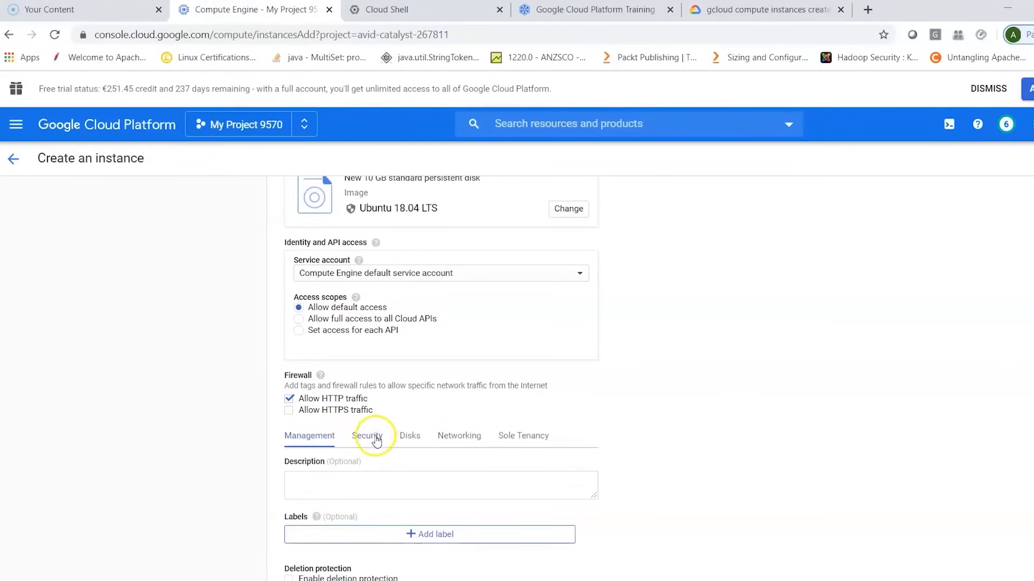
click(375, 440)
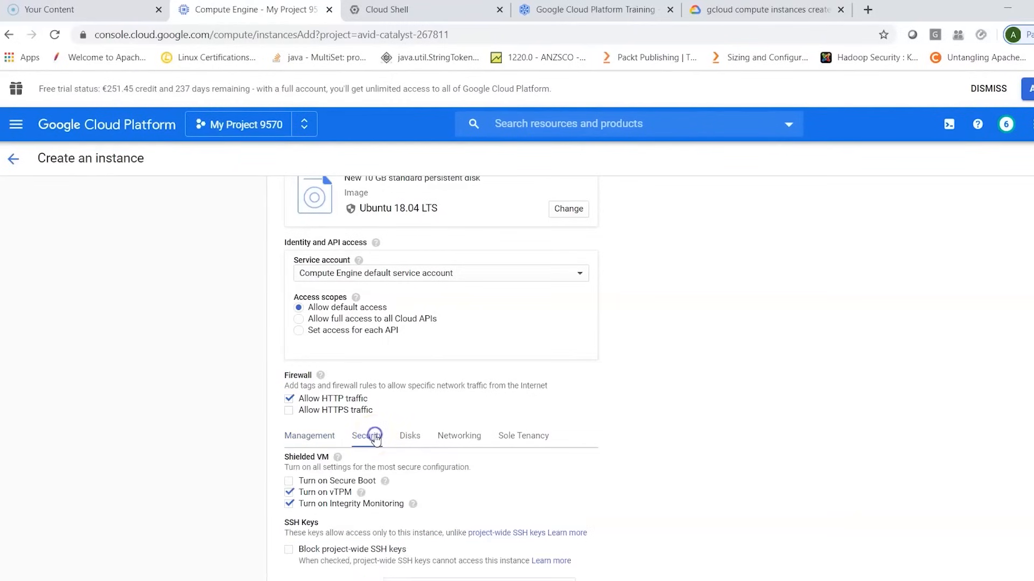
scroll(730, 446, down, 3)
scroll(730, 446, down, 1)
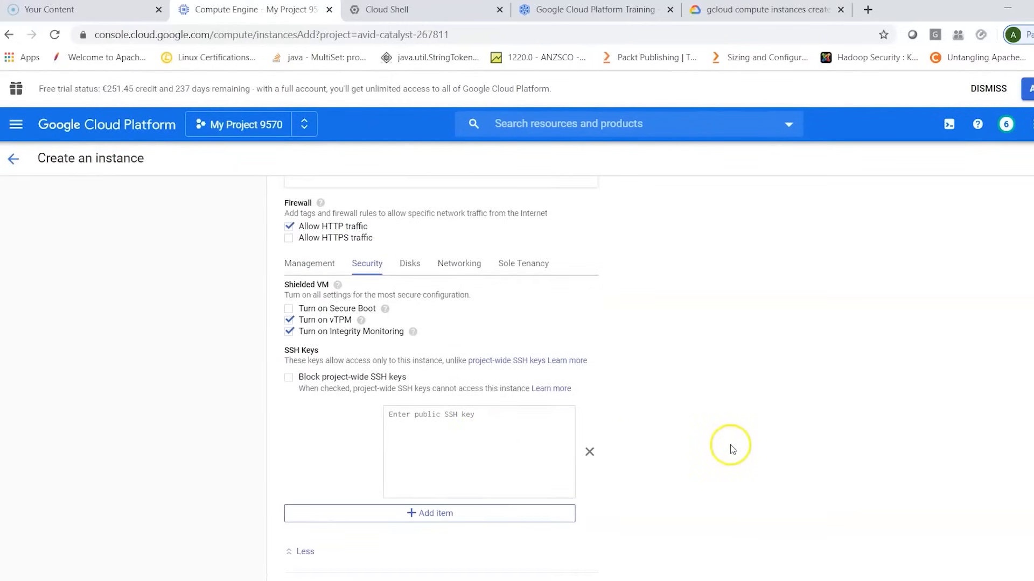
click(493, 419)
key(ctrl+v)
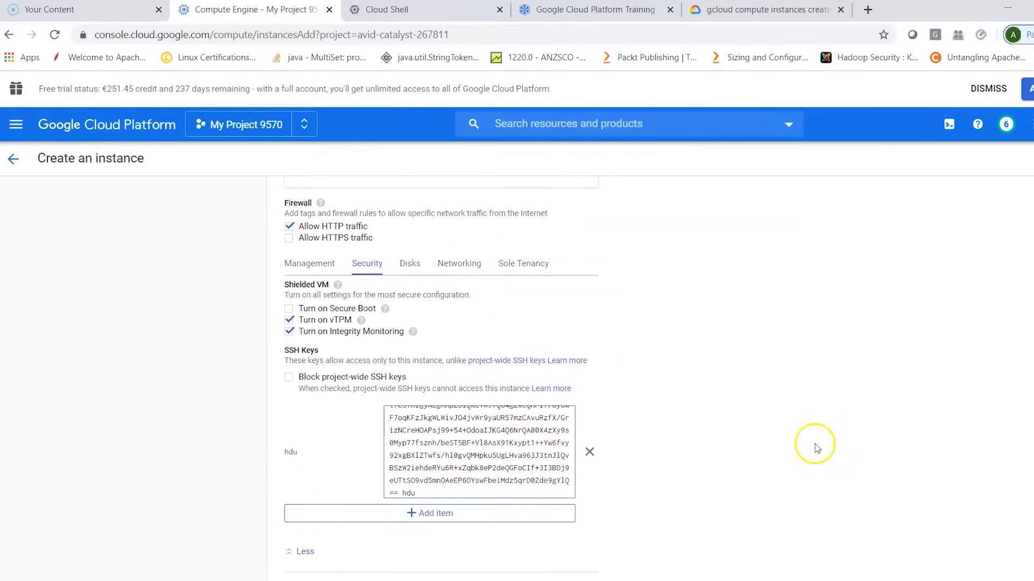
scroll(815, 443, down, 2)
click(306, 503)
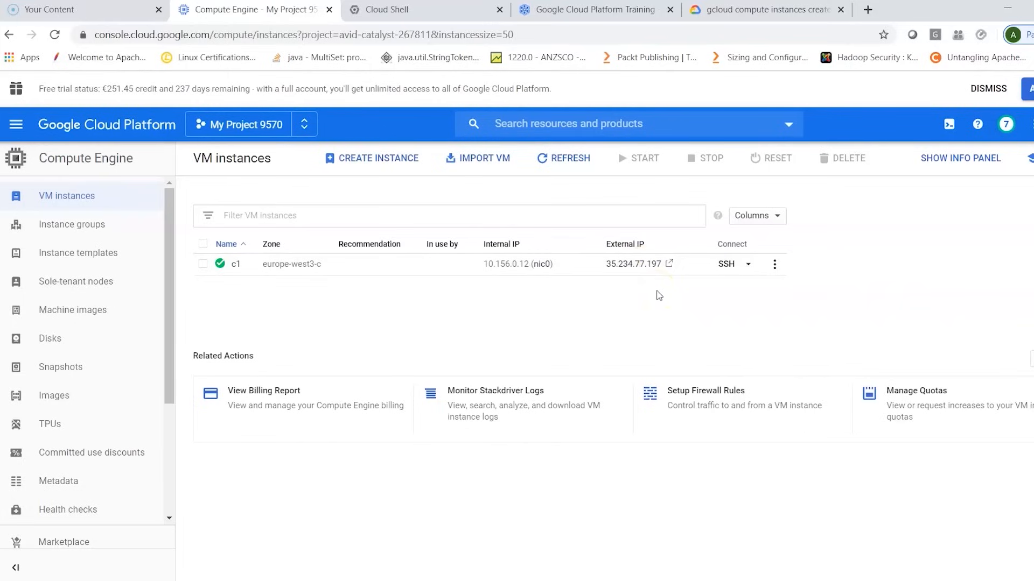
Open an SSH session to instance c1 in a browser window.
click(749, 264)
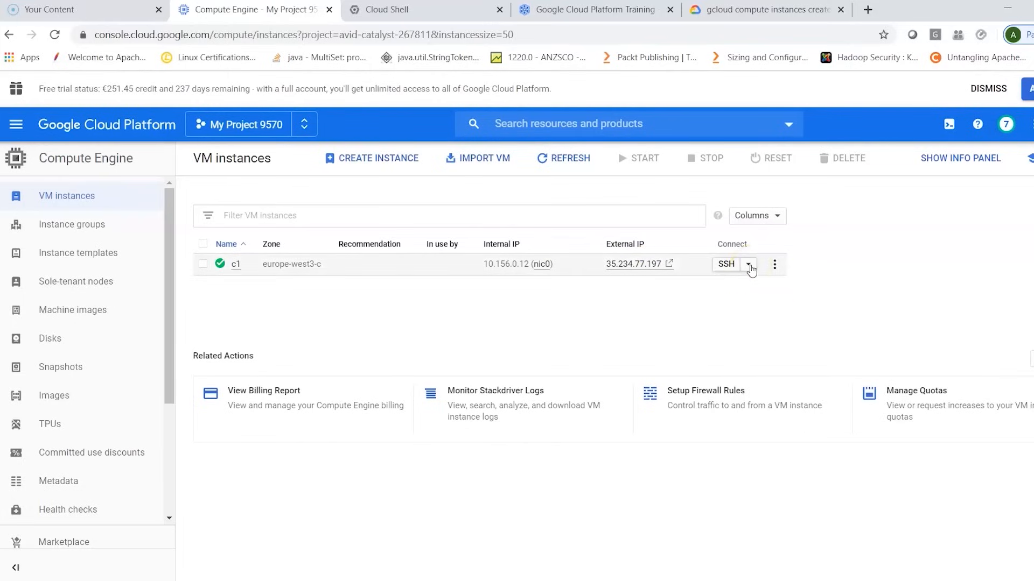
click(749, 265)
click(765, 289)
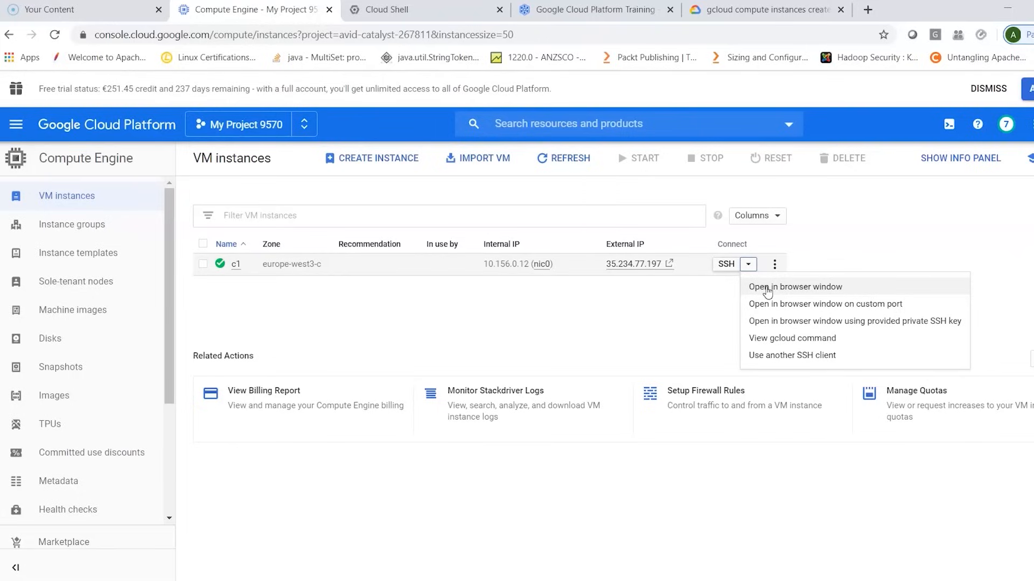
click(767, 290)
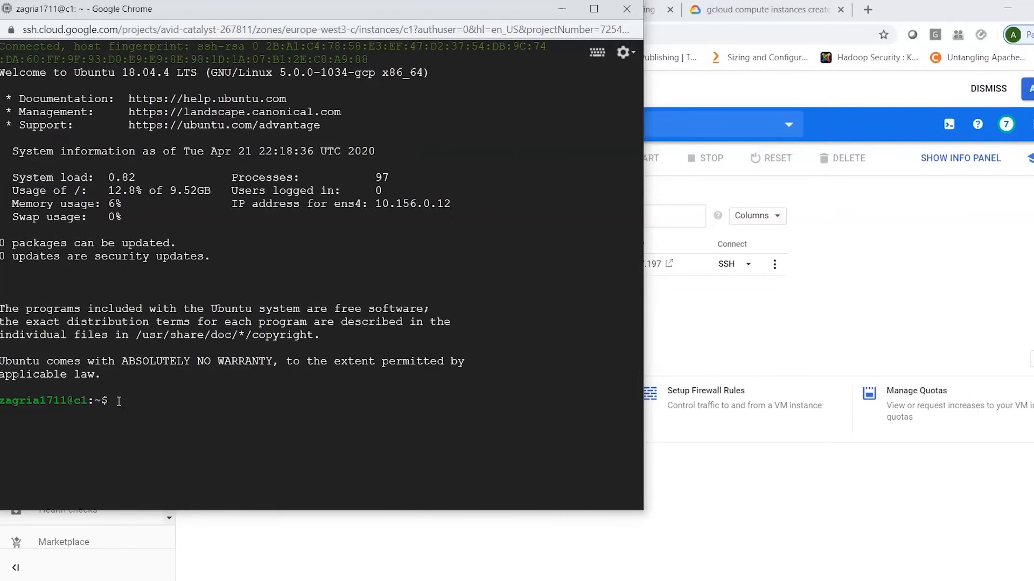
List the contents of the home directory with ls and of the root directory with ls /.
text(ls)
key(Return)
text(ls /)
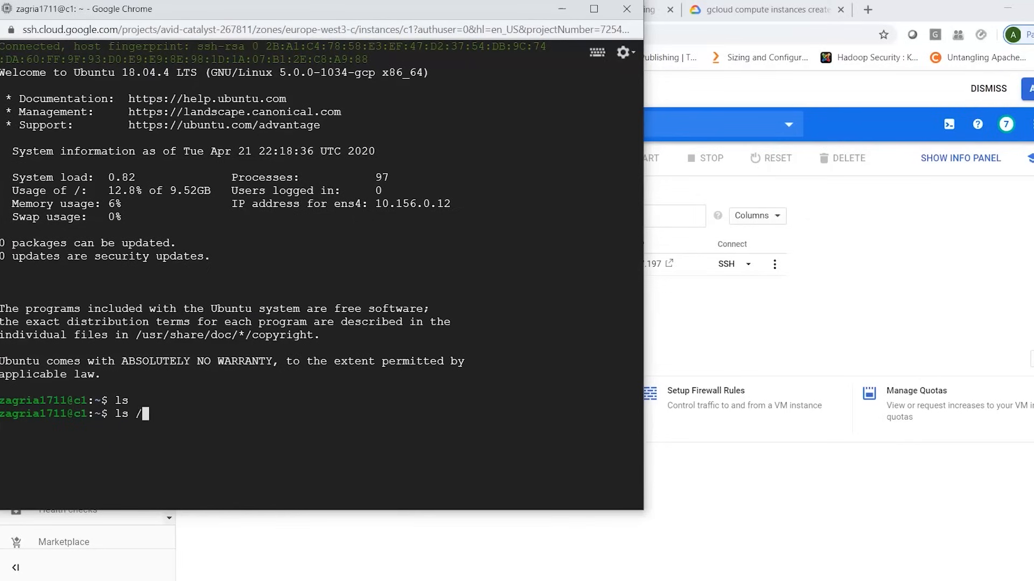
key(Return)
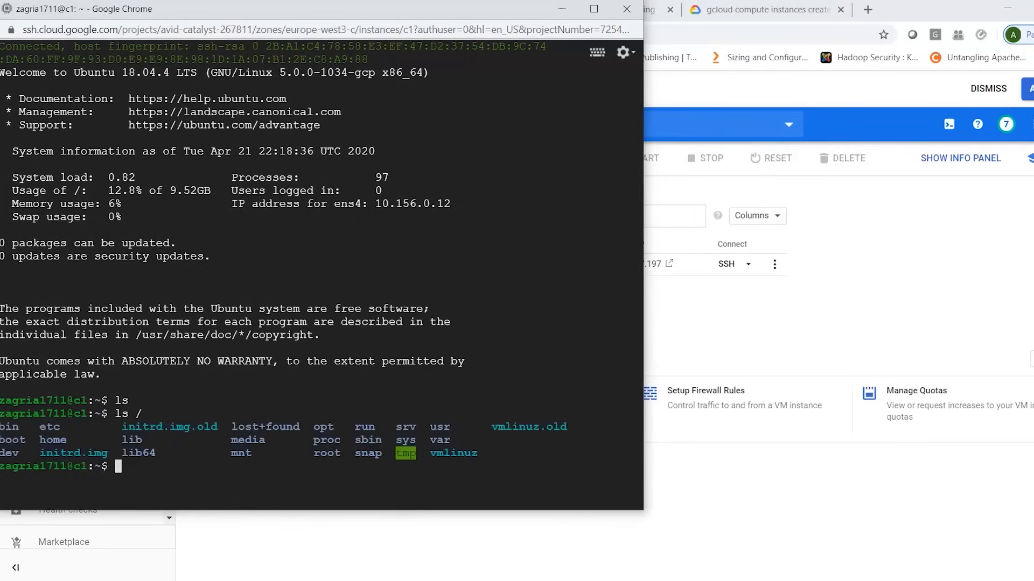
Switch to the root user with sudo su and change to root's home directory.
text(sudo su)
key(Return)
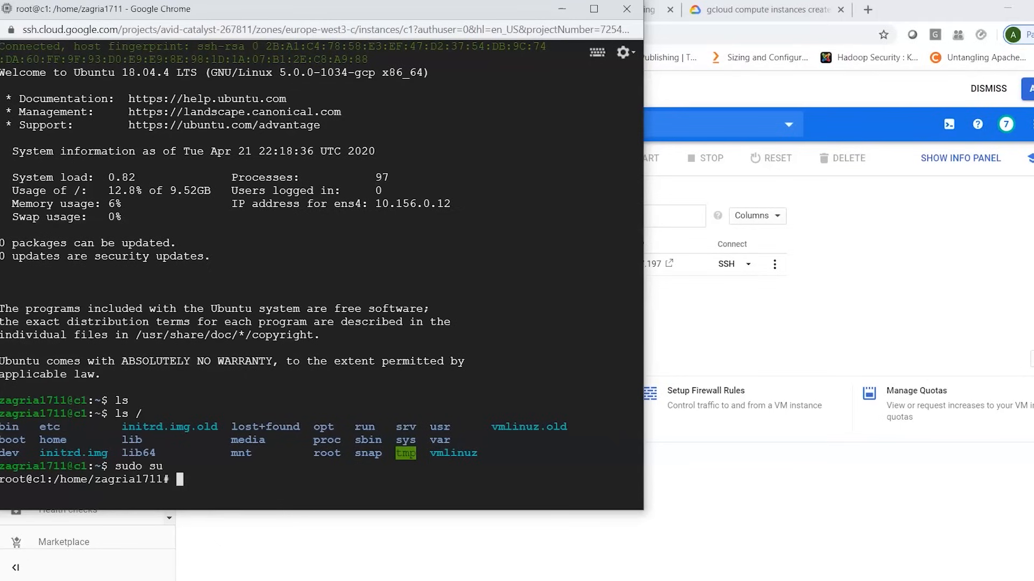
text(cd)
key(Return)
Install vim on the instance with apt-get install vim.
text(apt-get install vim)
key(Return)
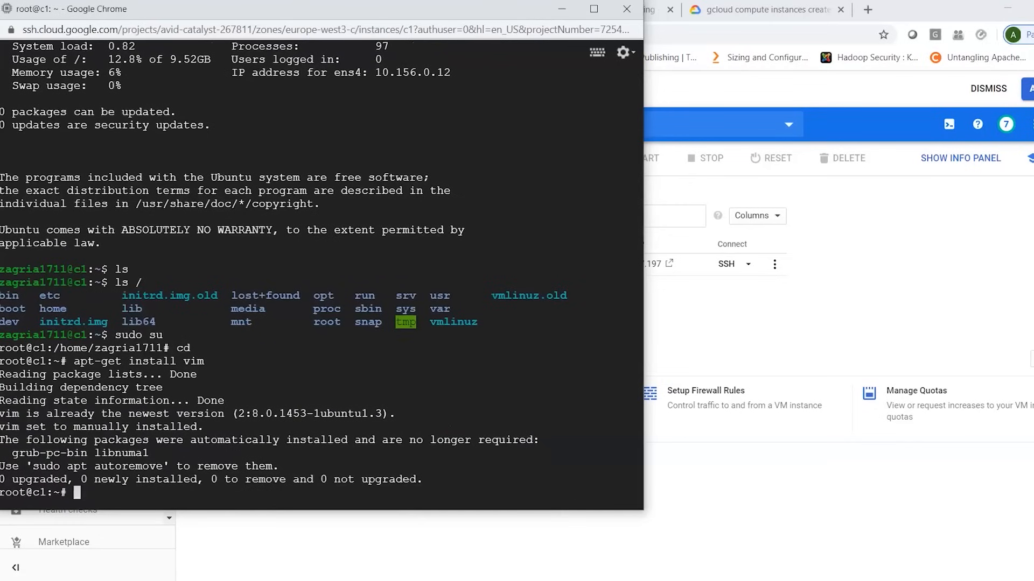
Reuse the previous install command to install wget with apt-get install wget.
key(Up)
key(BackSpace)
key(BackSpace)
key(BackSpace)
text(wget)
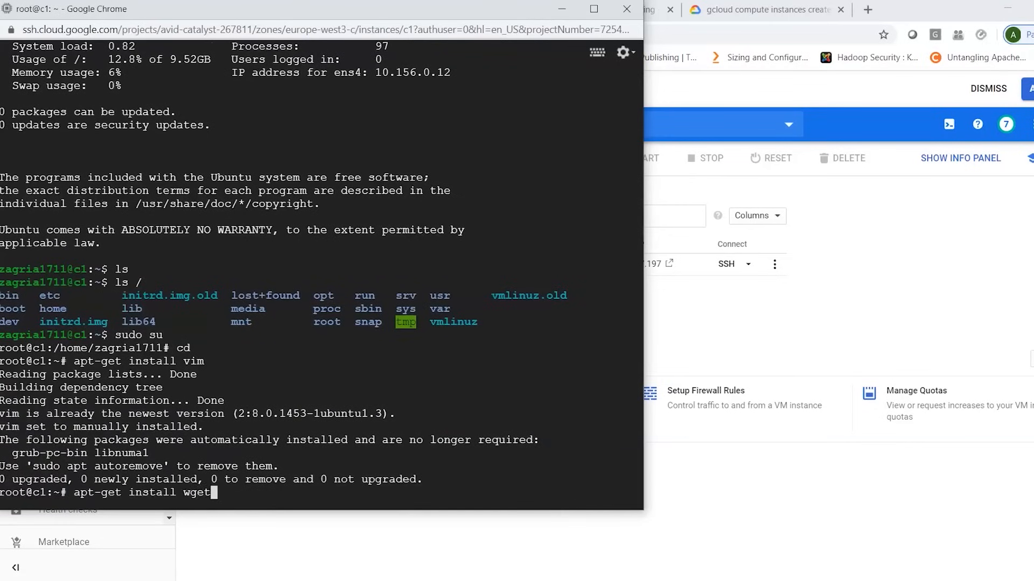
key(Return)
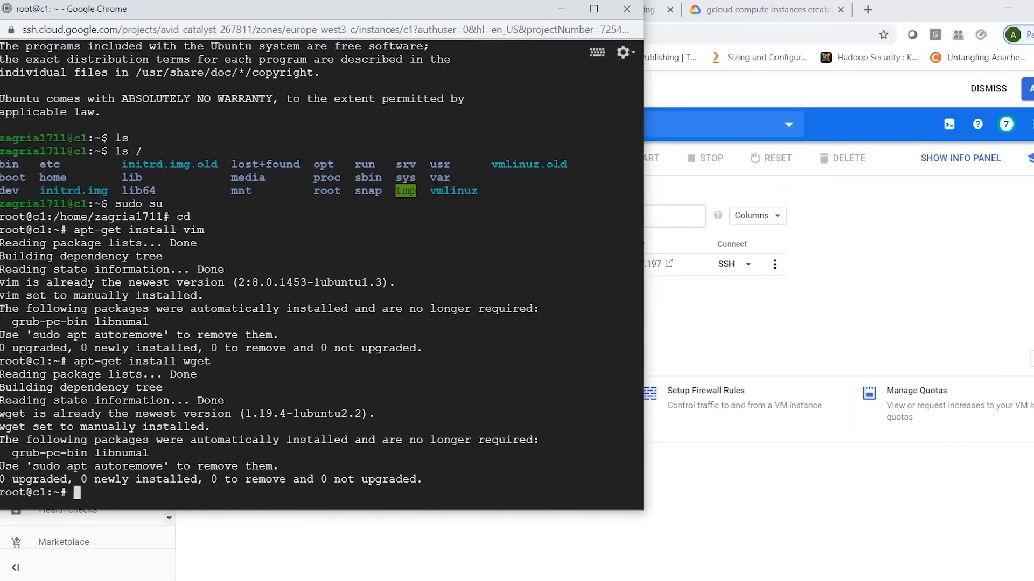
Try to install openssh by reusing the previous command as apt-get install openssh.
click(120, 382)
key(Up)
key(BackSpace)
key(BackSpace)
key(BackSpace)
key(BackSpace)
text(openssh)
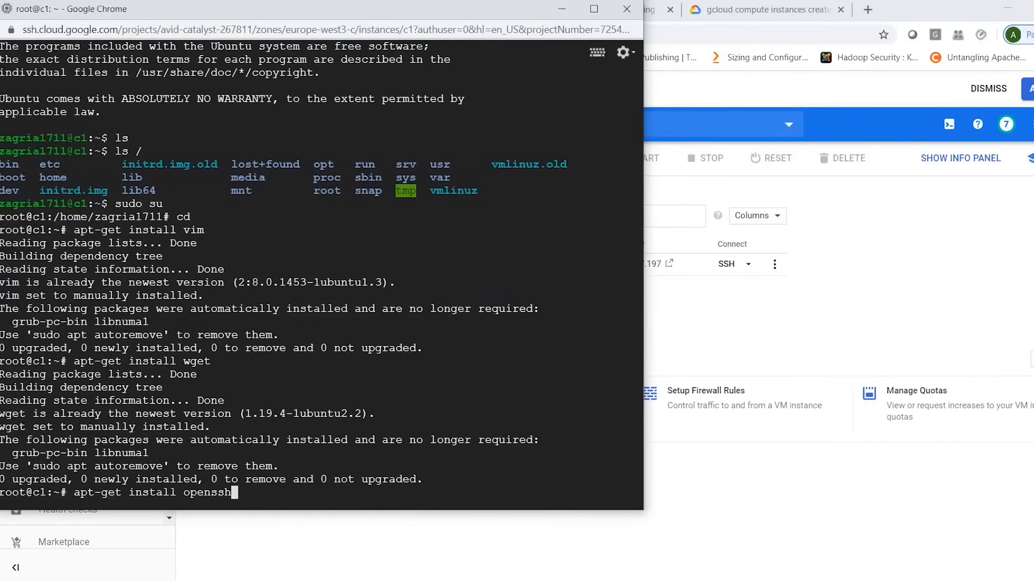
key(Return)
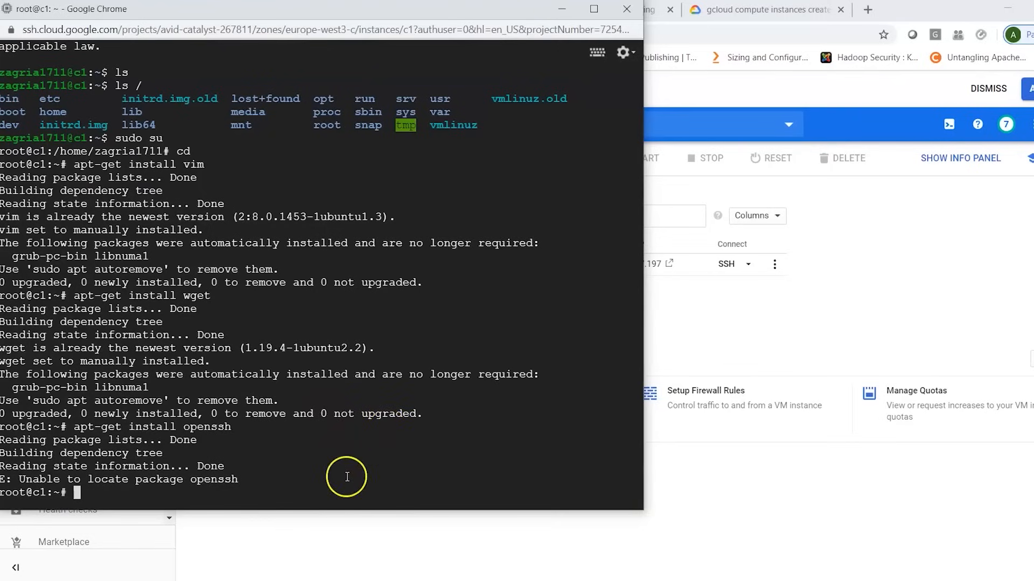
Show the instance's disk usage in human-readable form with df -h.
text(df -h)
key(Return)
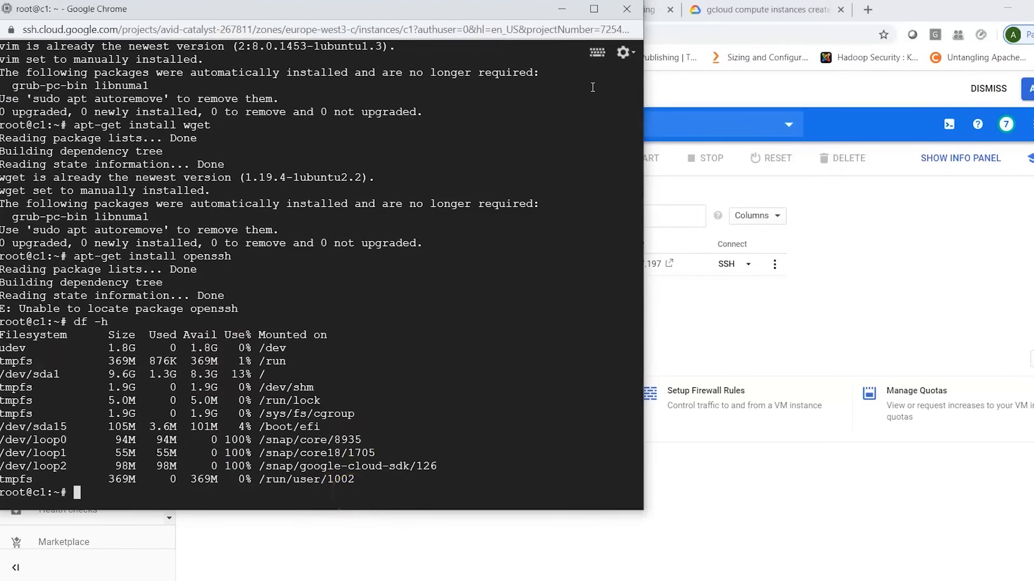
Close the browser SSH session and copy the external IP address of instance c1.
click(625, 10)
click(395, 112)
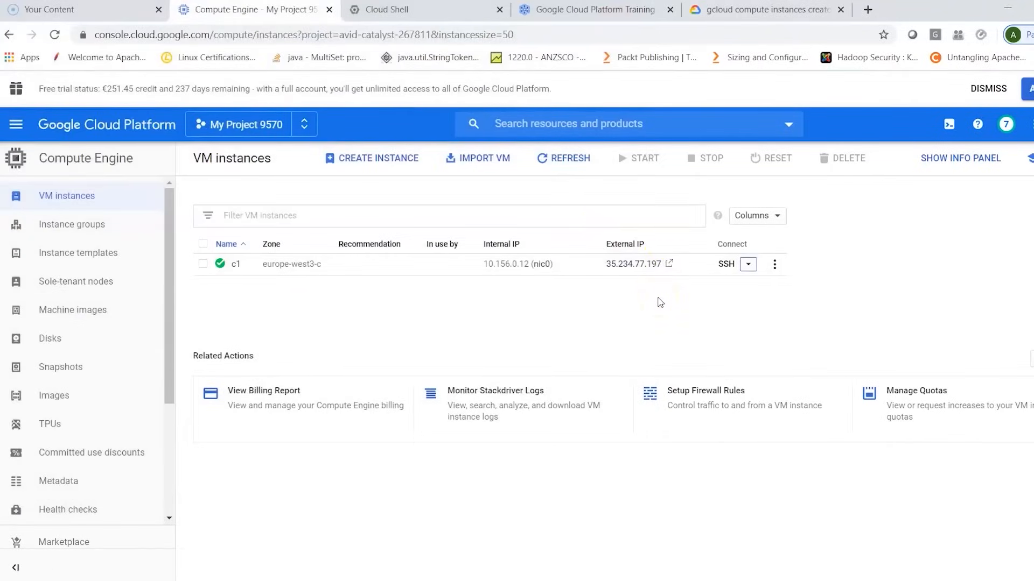
mouse_move(662, 270)
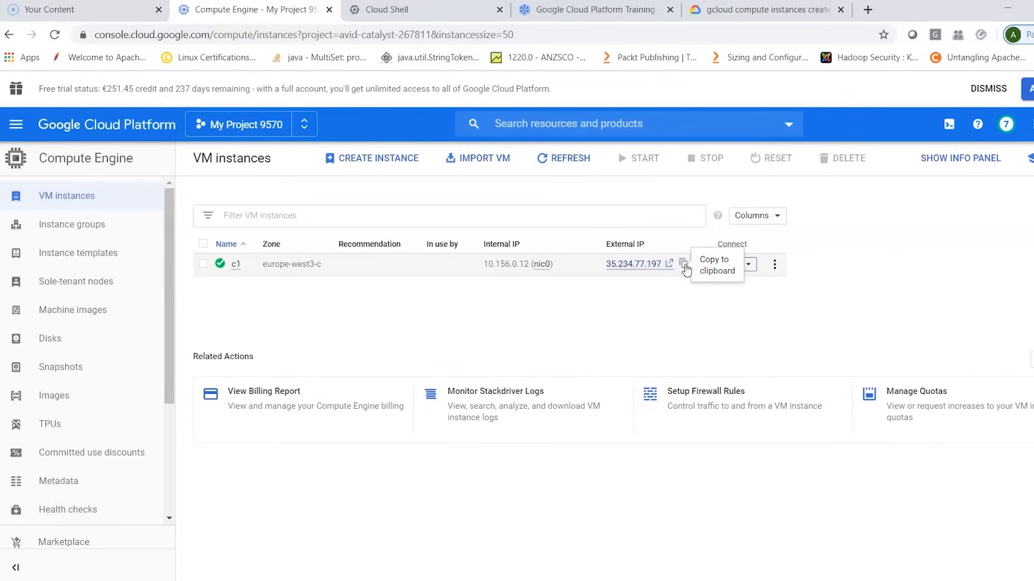
click(683, 265)
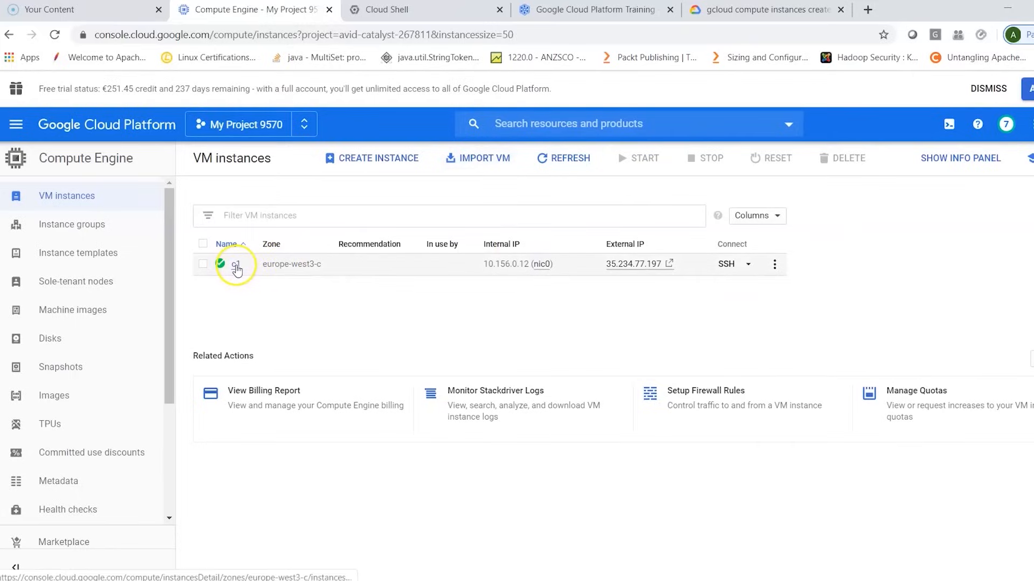
Open the details of instance c1 and review its machine type, network interfaces, boot disk, availability policies and SSH keys.
click(236, 265)
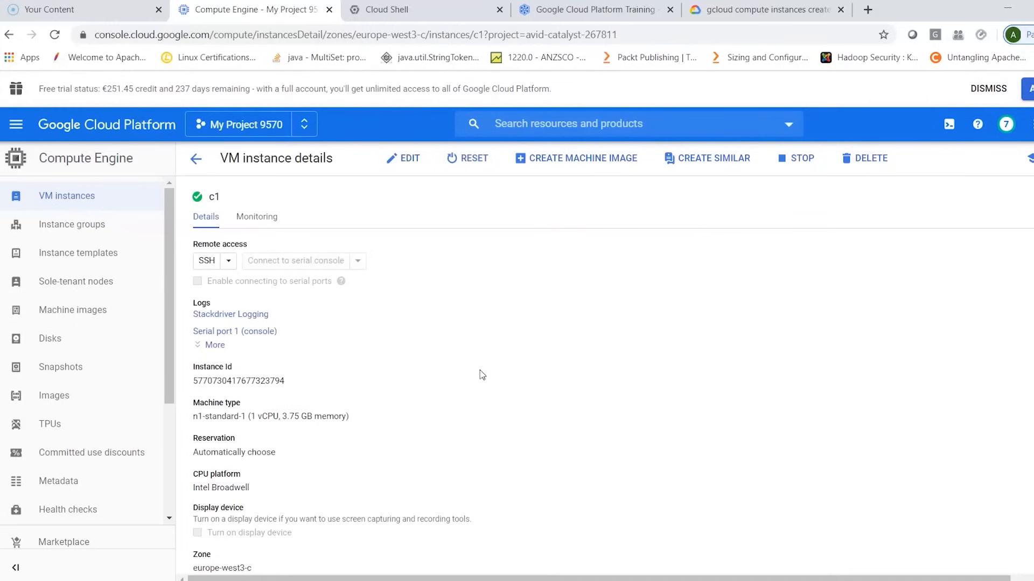
scroll(483, 375, down, 1)
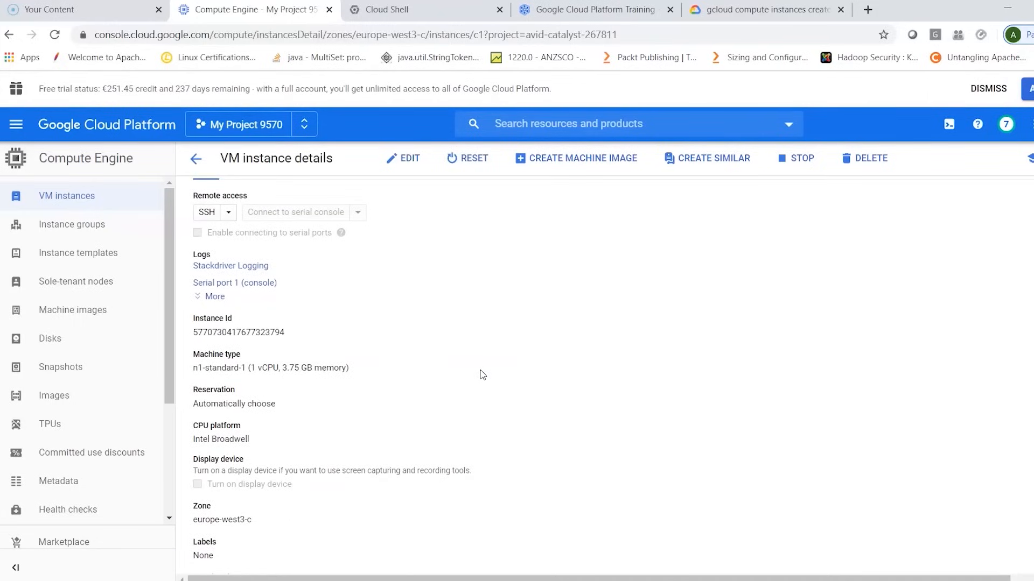
scroll(481, 371, down, 2)
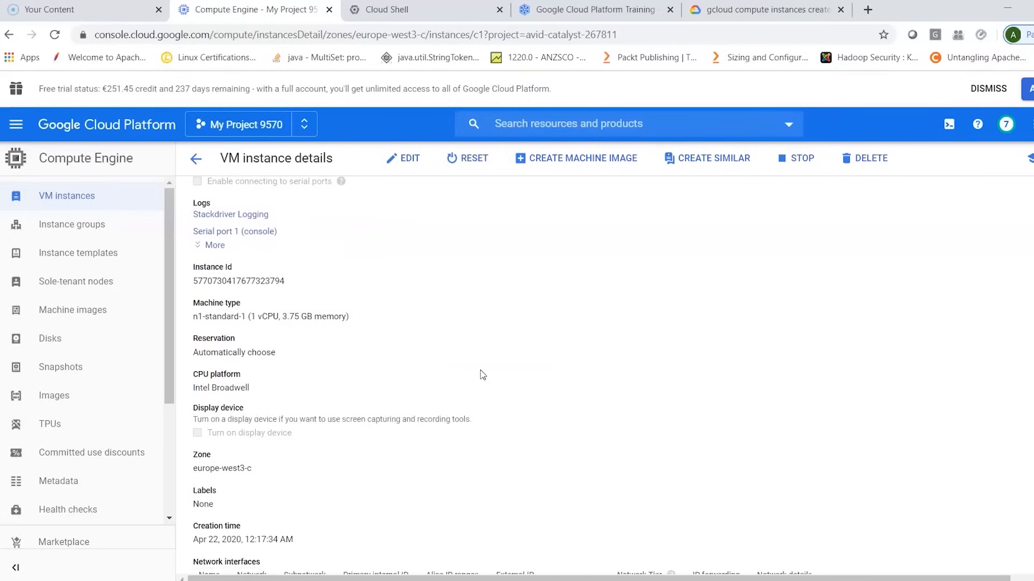
scroll(480, 371, down, 5)
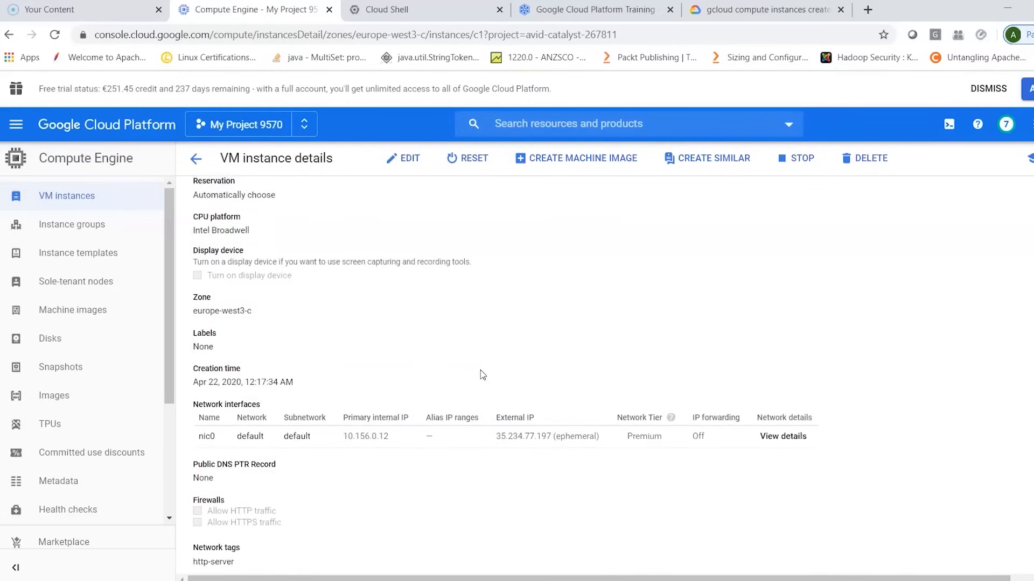
scroll(480, 368, down, 3)
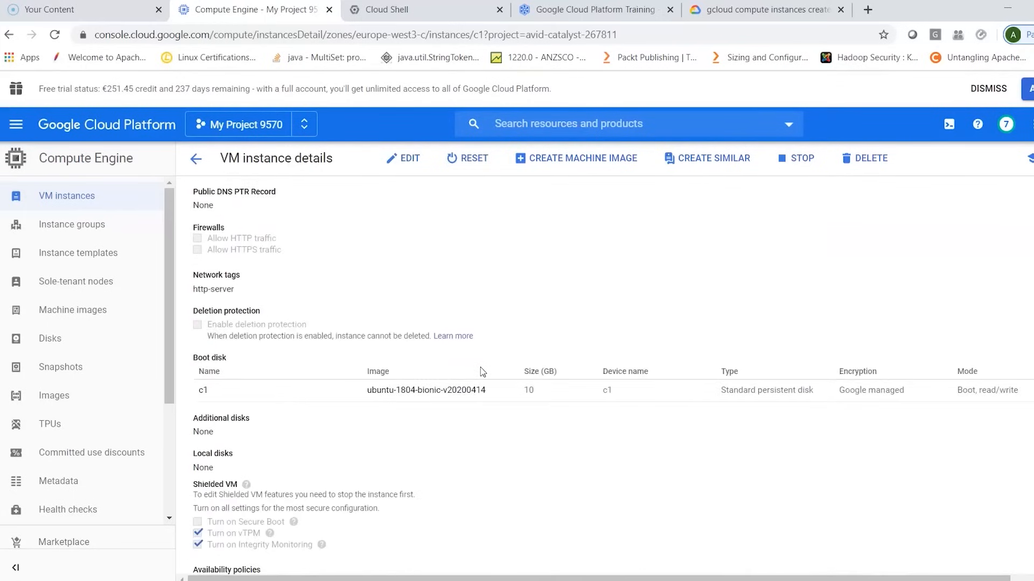
scroll(480, 368, down, 6)
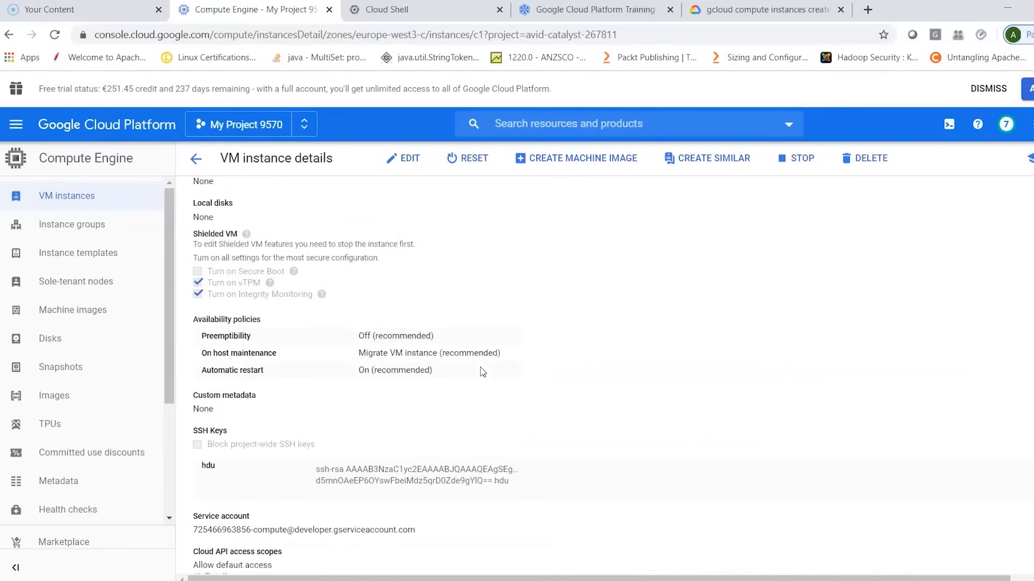
click(415, 161)
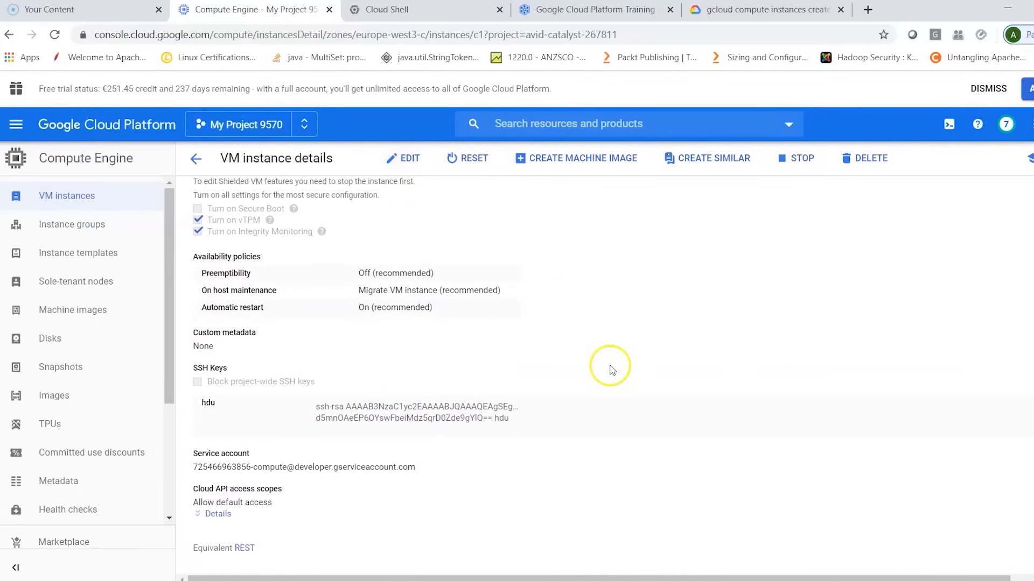
scroll(611, 363, up, 1)
scroll(611, 364, down, 1)
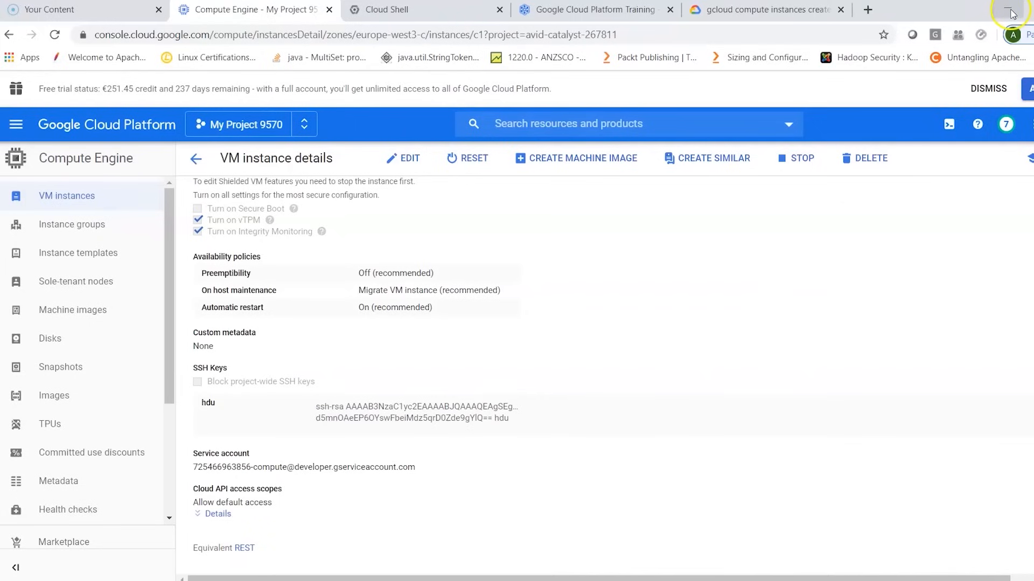
scroll(757, 424, up, 10)
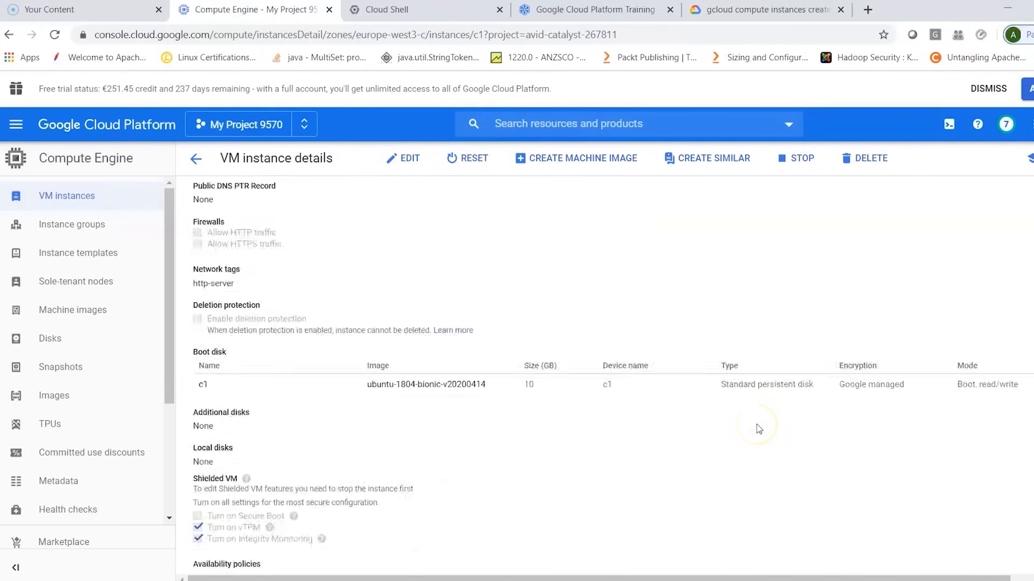
Launch PuTTY from the desktop and enter ubuntu@ followed by the copied external IP address as the host name.
click(1008, 9)
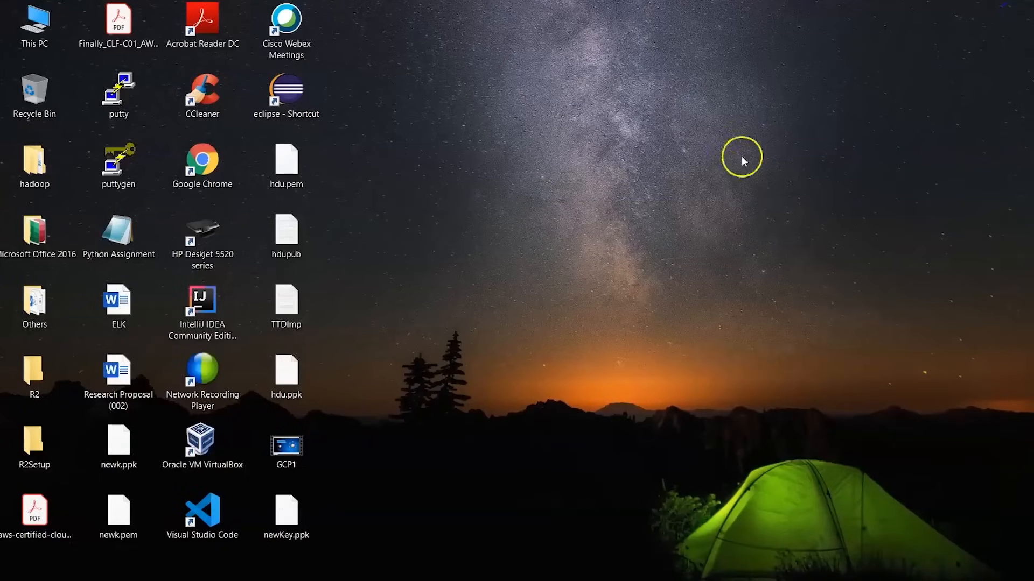
double_click(119, 92)
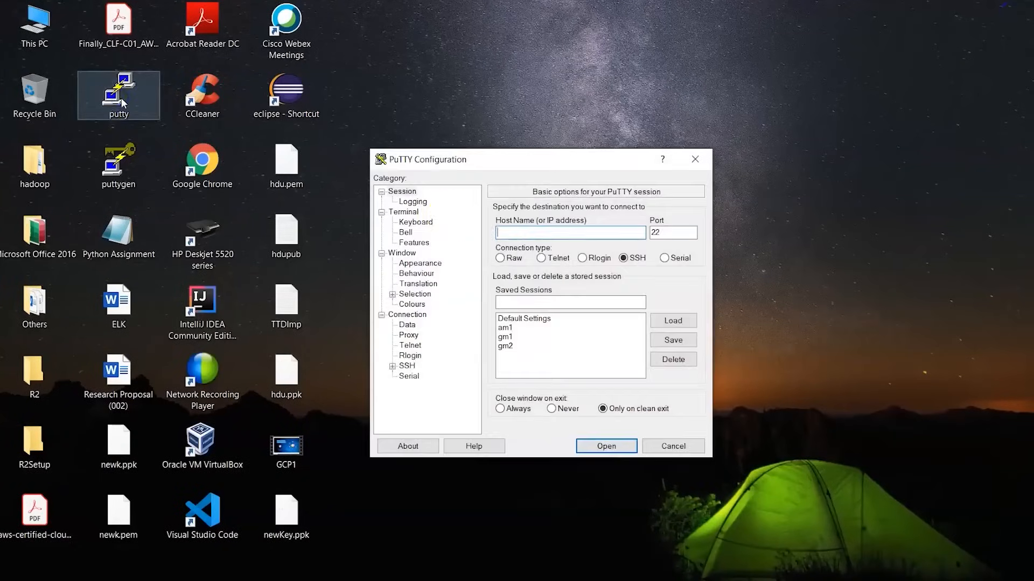
text(ubun)
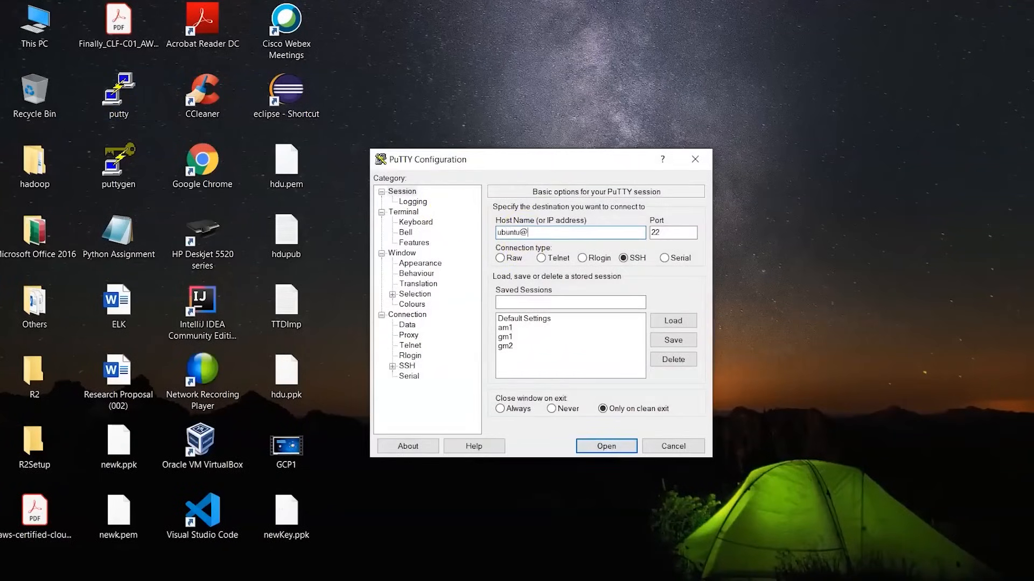
text(tu@)
key(ctrl+v)
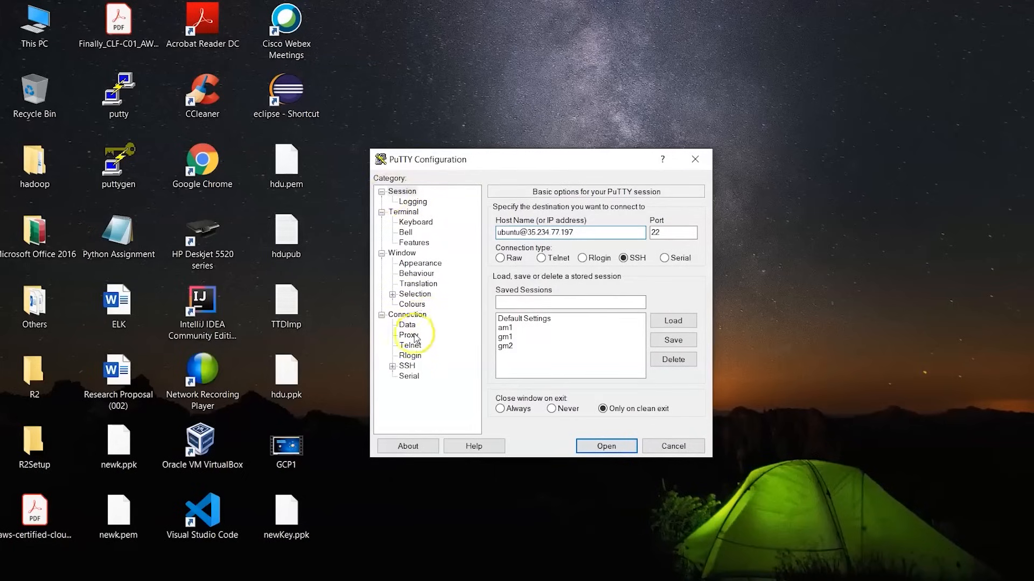
Set newKey.ppk from the Desktop as the private key file for SSH authentication.
click(393, 367)
click(411, 335)
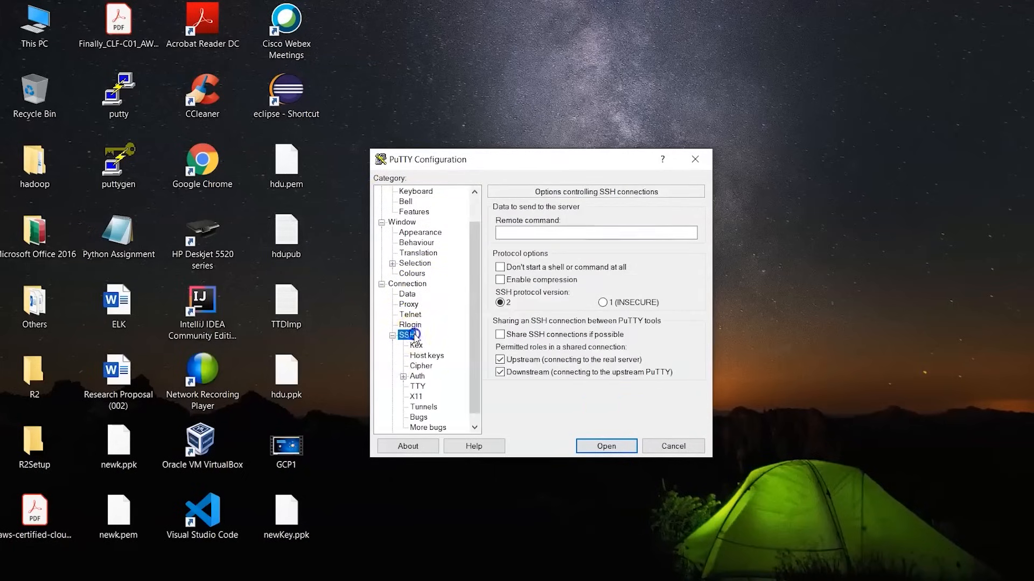
click(417, 376)
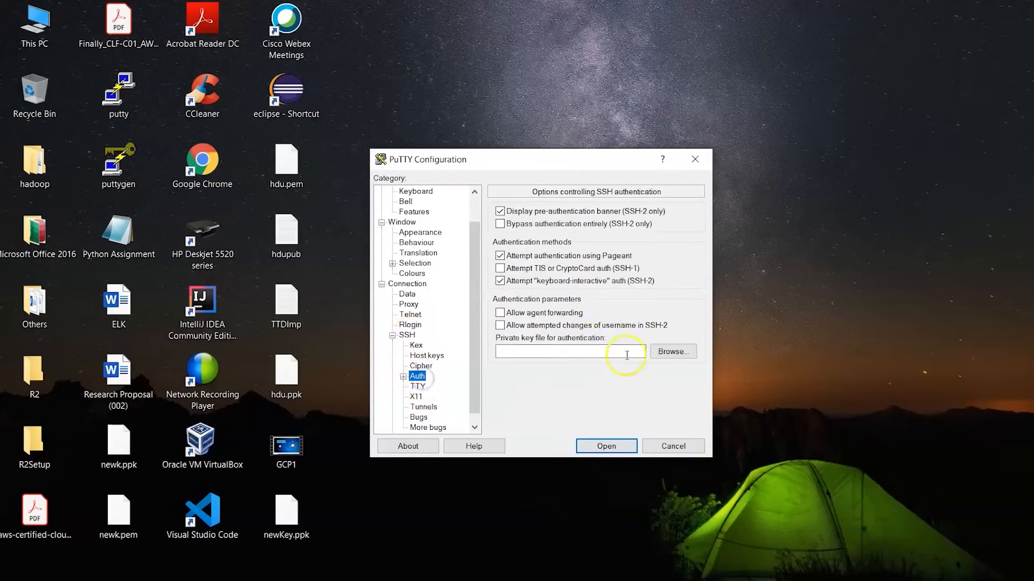
click(669, 356)
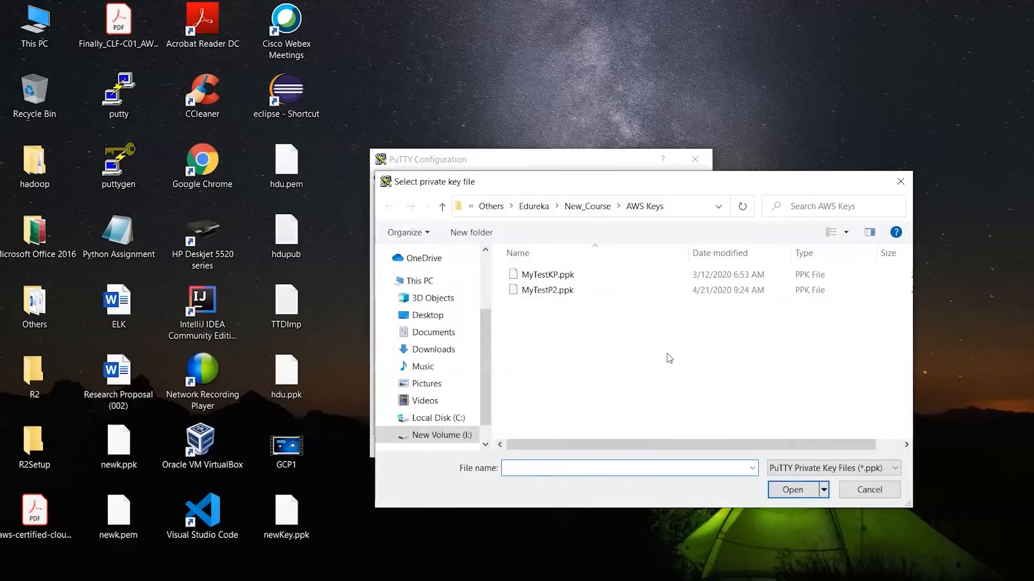
click(431, 316)
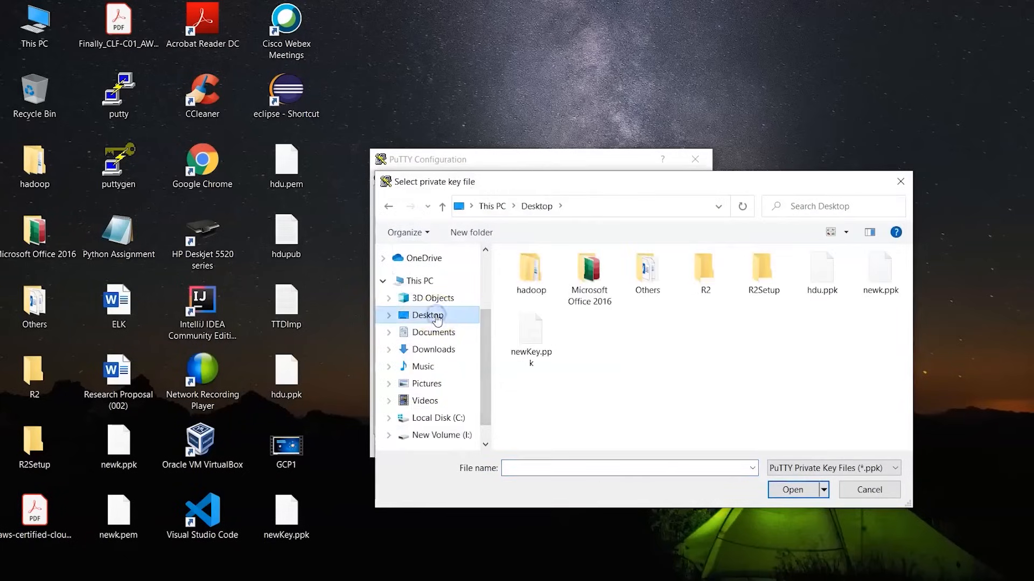
click(534, 349)
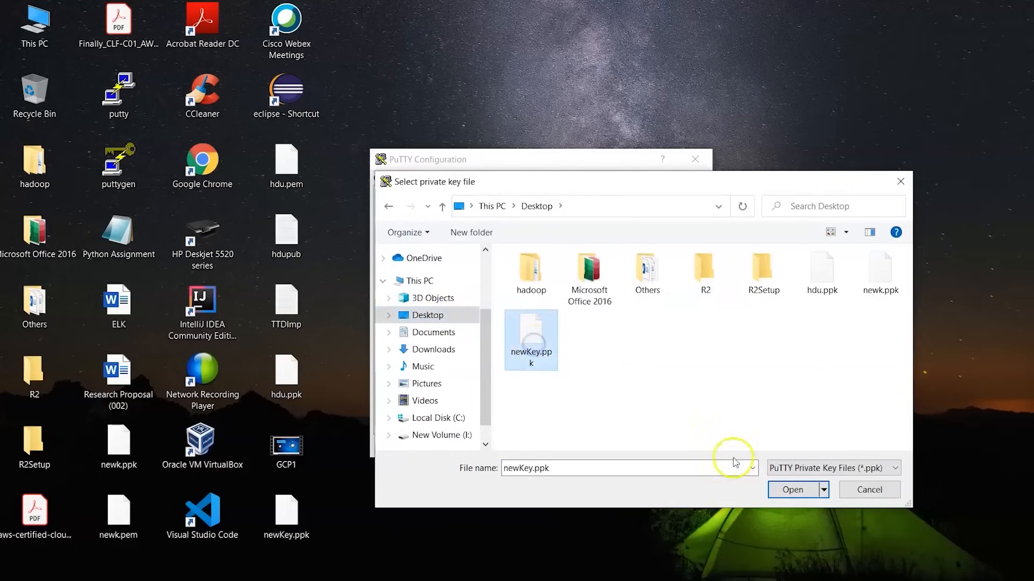
click(786, 489)
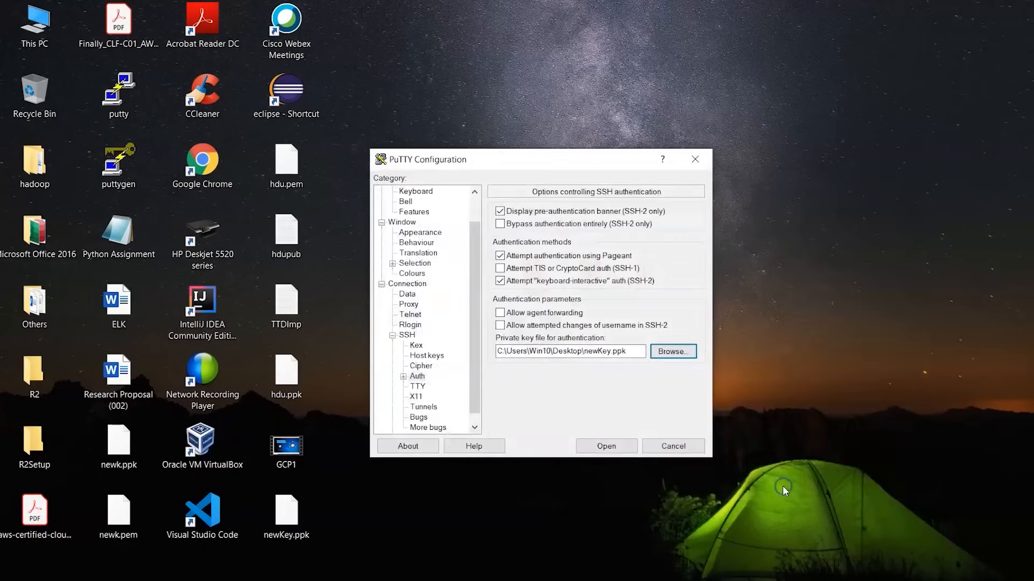
Save the connection settings as a session named myinst1.
click(476, 207)
click(402, 193)
click(513, 302)
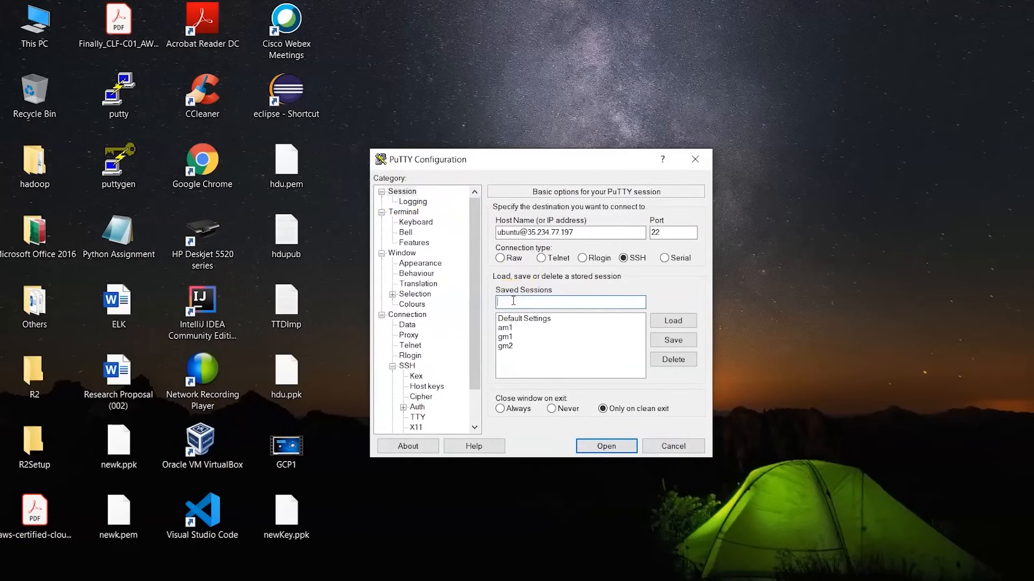
text(myinst1)
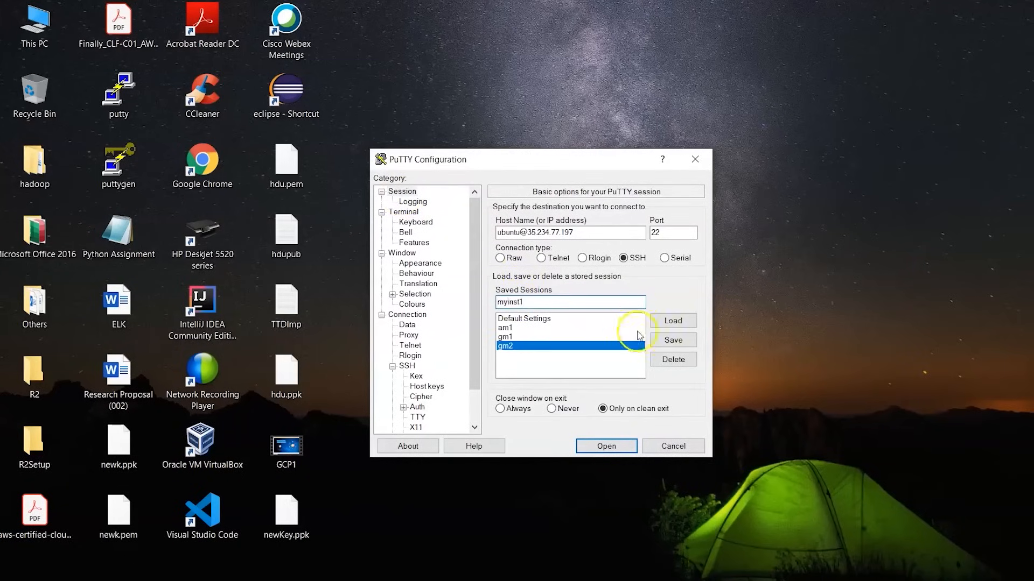
click(674, 341)
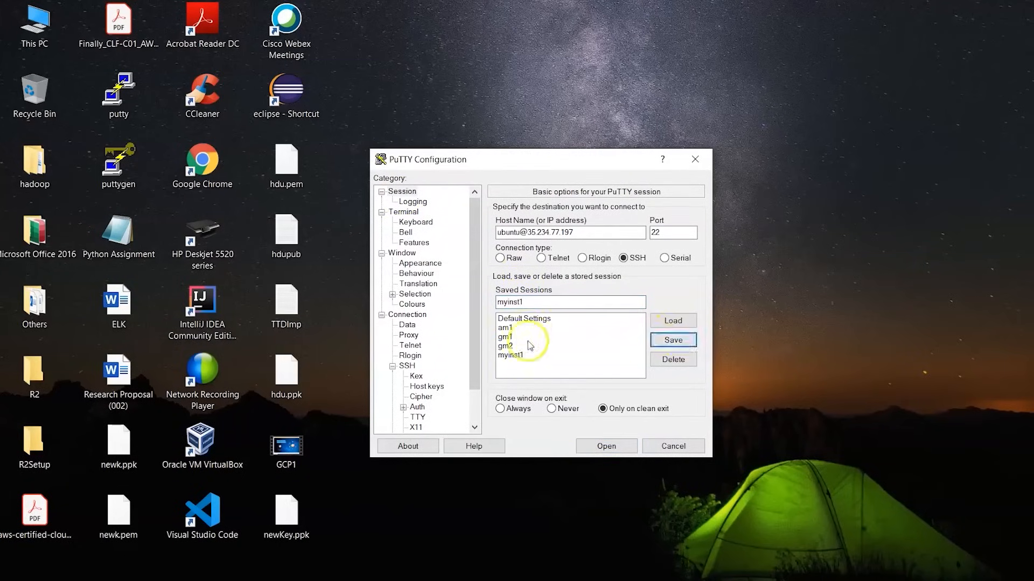
click(679, 341)
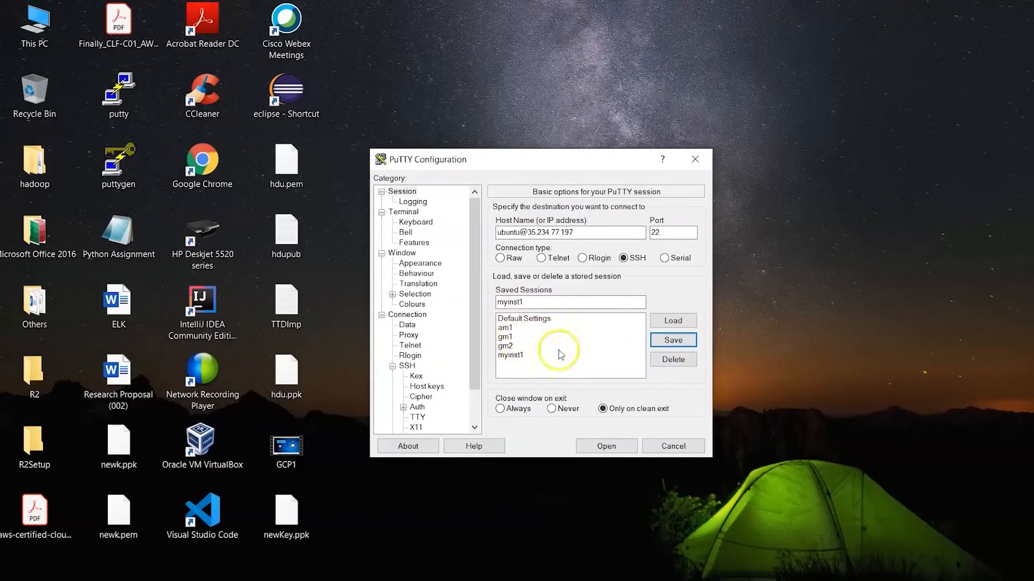
Open the SSH connection to the instance and accept the server's host key.
click(622, 448)
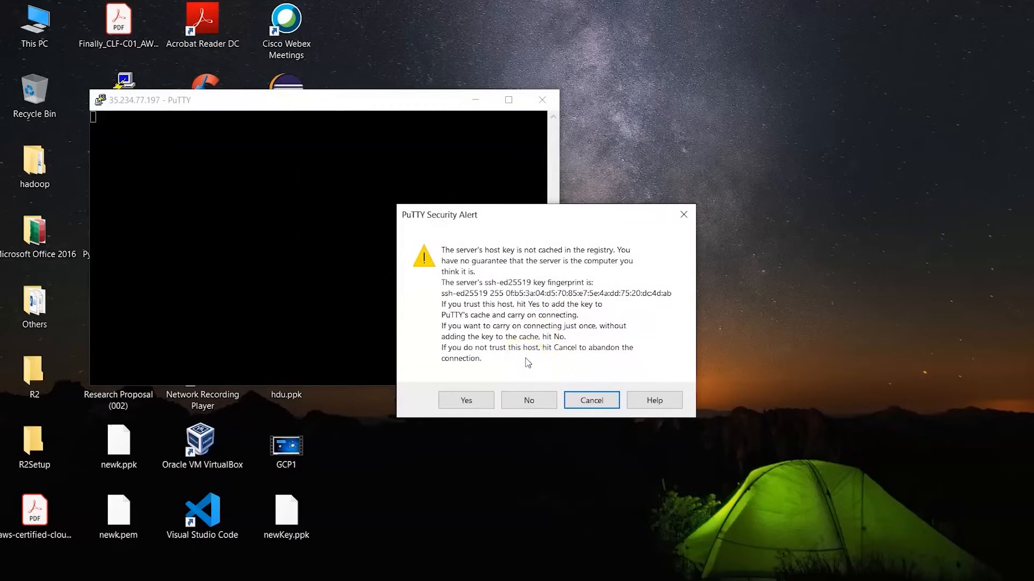
click(466, 400)
click(644, 356)
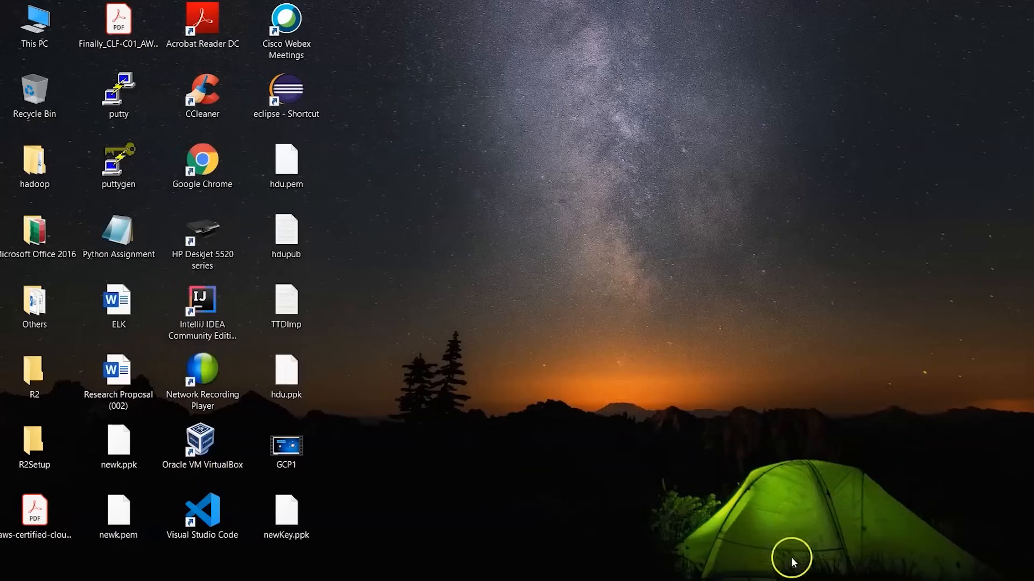
Relaunch PuTTY from the desktop and load the saved session myinst1.
mouse_move(779, 580)
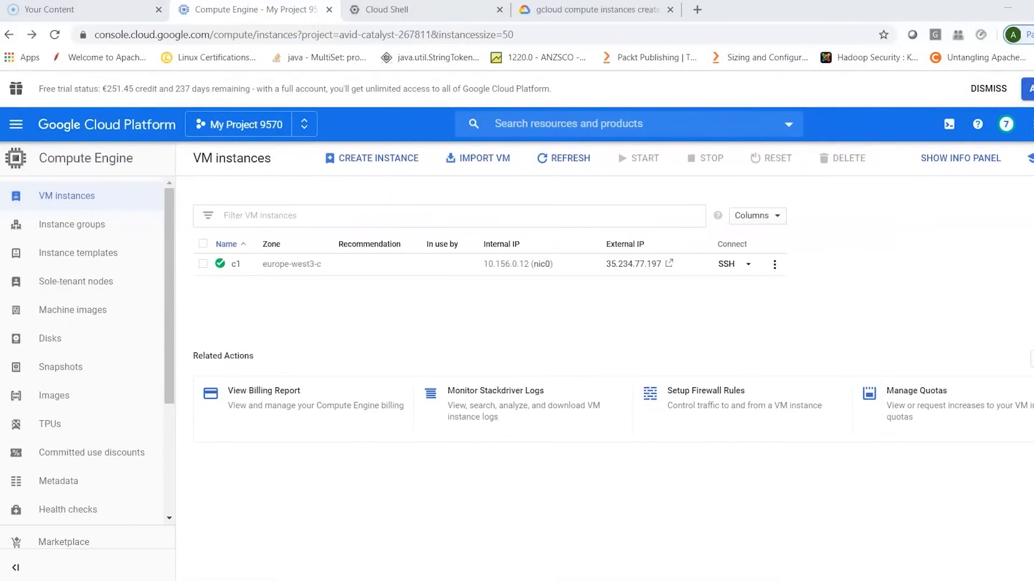
click(1005, 18)
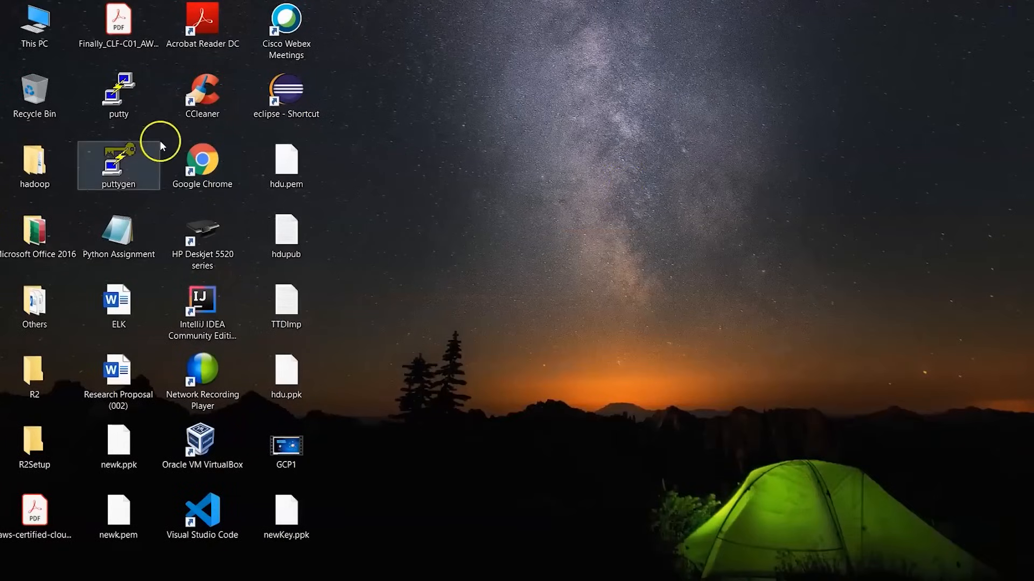
double_click(121, 101)
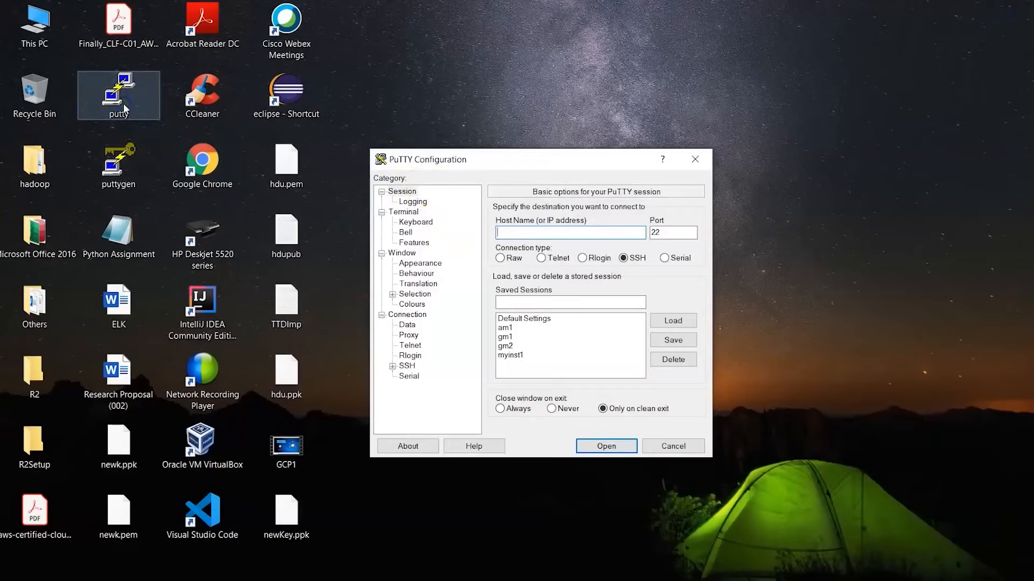
click(512, 356)
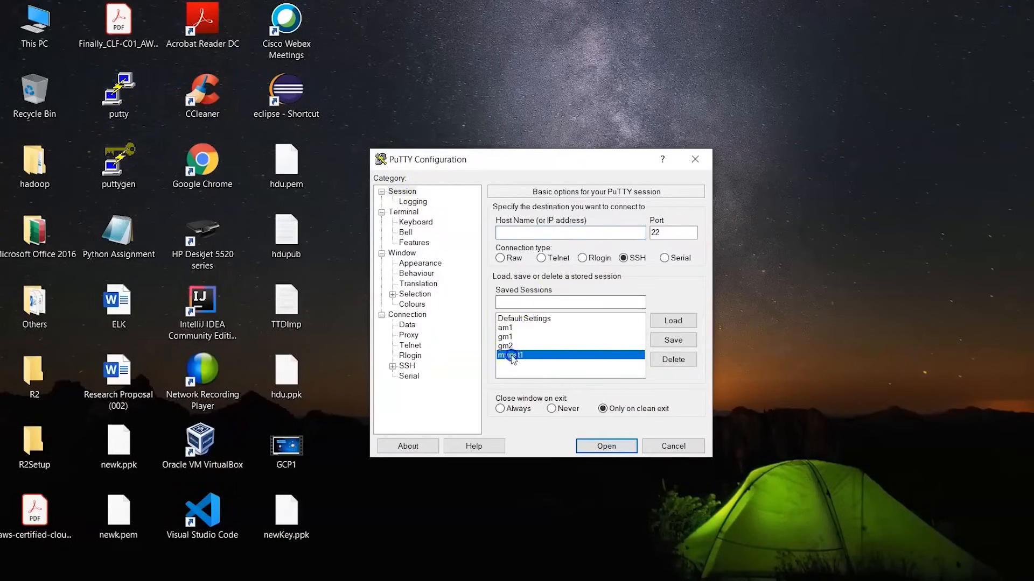
click(673, 320)
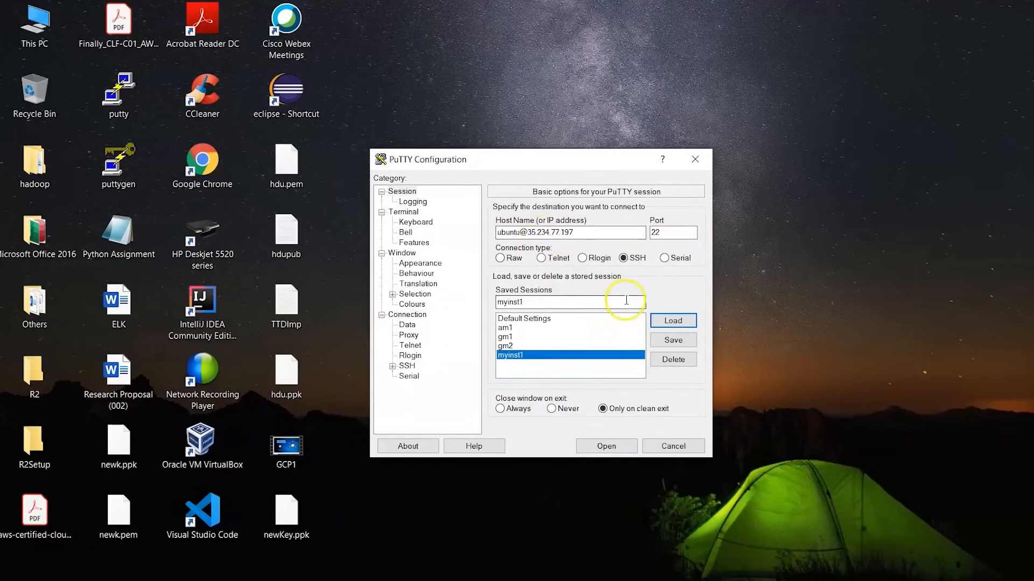
Change the login user in the session's host name to hdu and save it again as myinst1.
click(521, 233)
key(BackSpace)
key(BackSpace)
key(BackSpace)
key(BackSpace)
key(BackSpace)
key(BackSpace)
text(hdu)
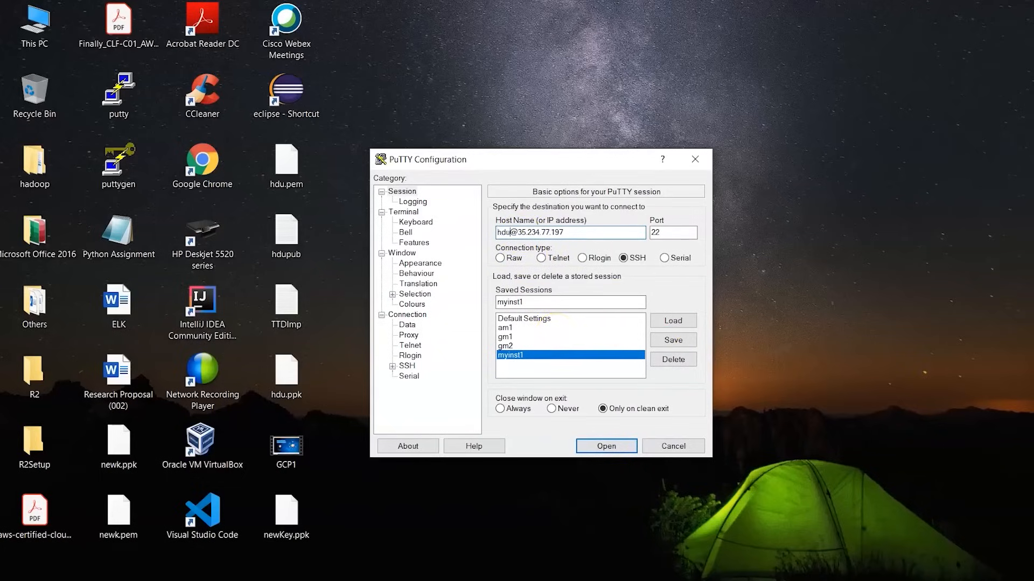
click(680, 342)
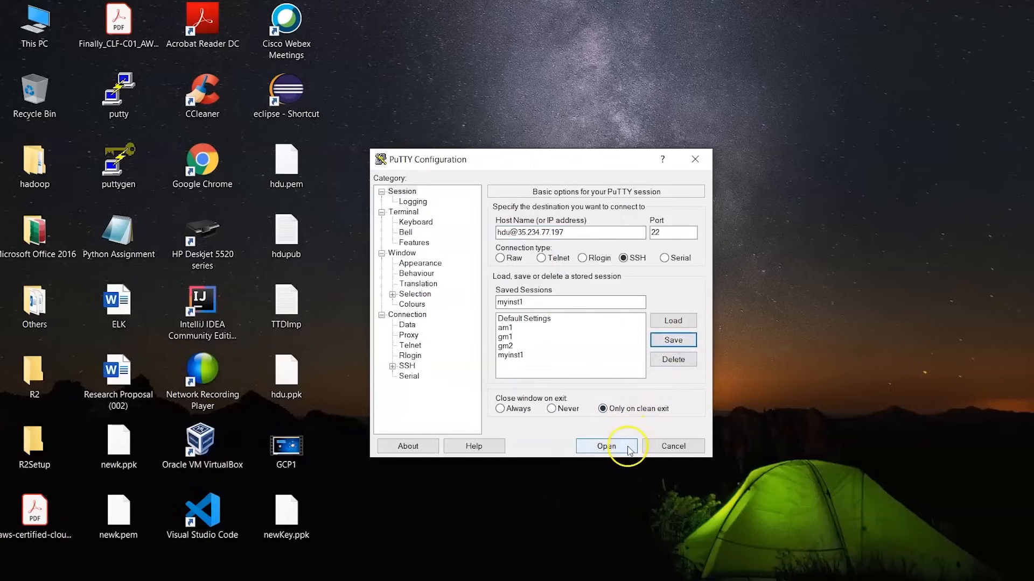
Open the SSH connection, submit the key passphrase to log in, and enlarge the terminal window.
click(606, 447)
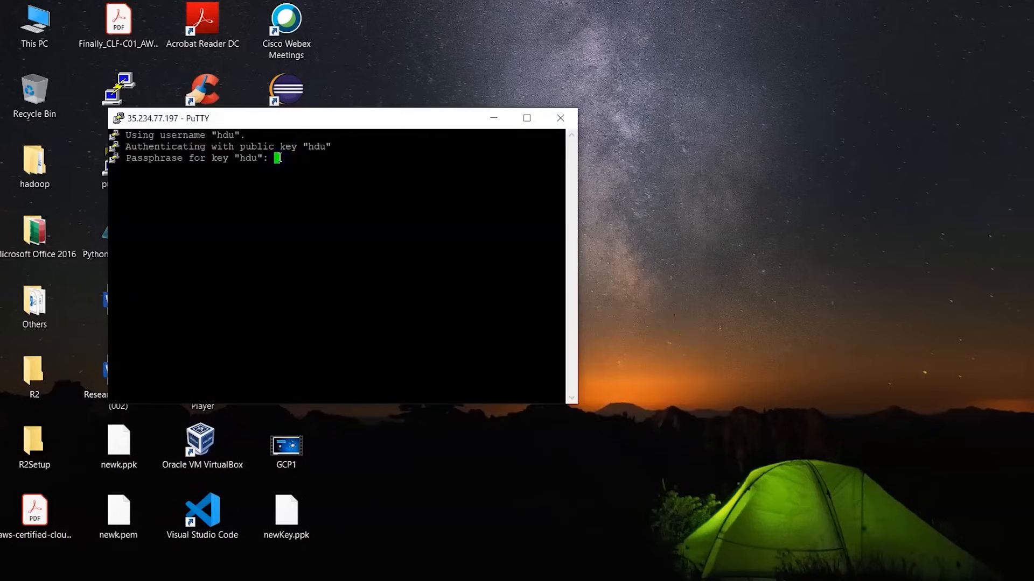
key(Return)
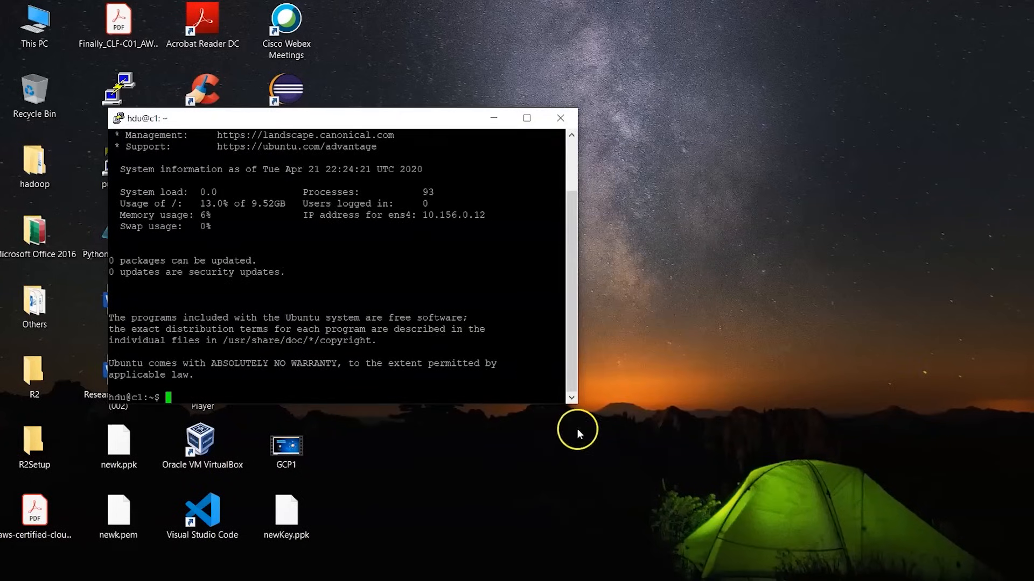
drag(578, 408, 977, 473)
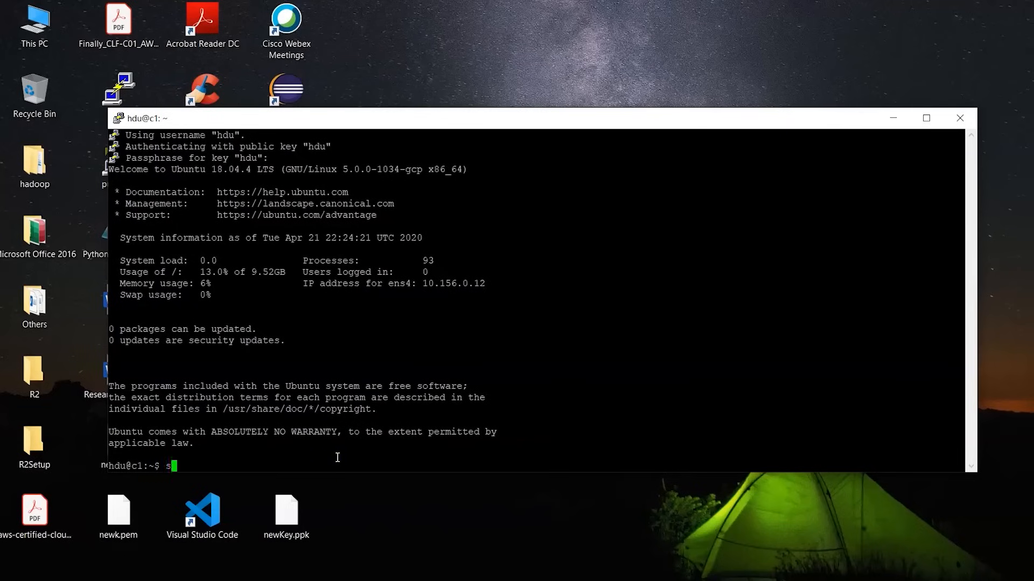
Switch to the root user with sudo su and go to its home directory with cd.
text(su)
key(Return)
text(c)
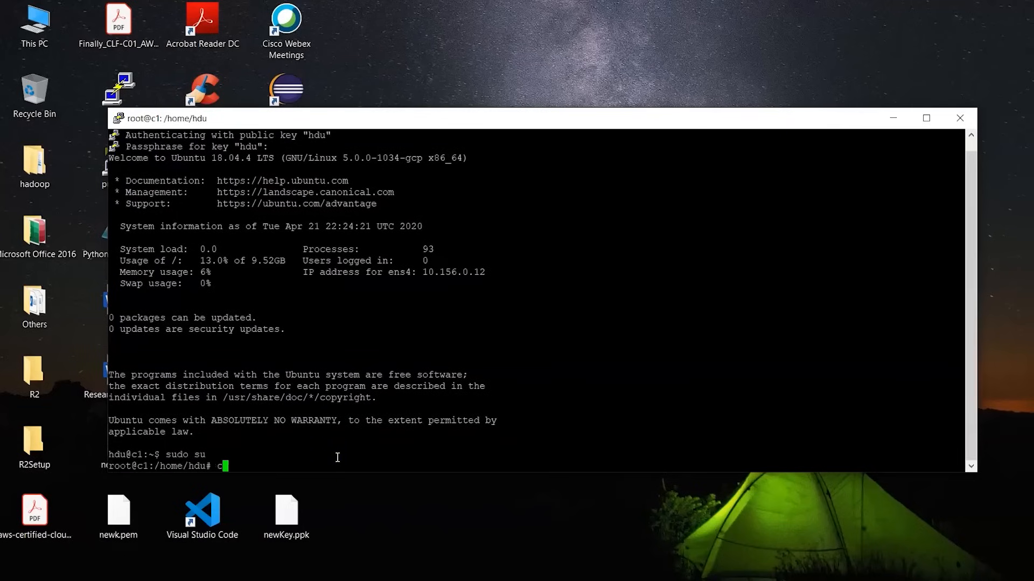
text(d)
key(Return)
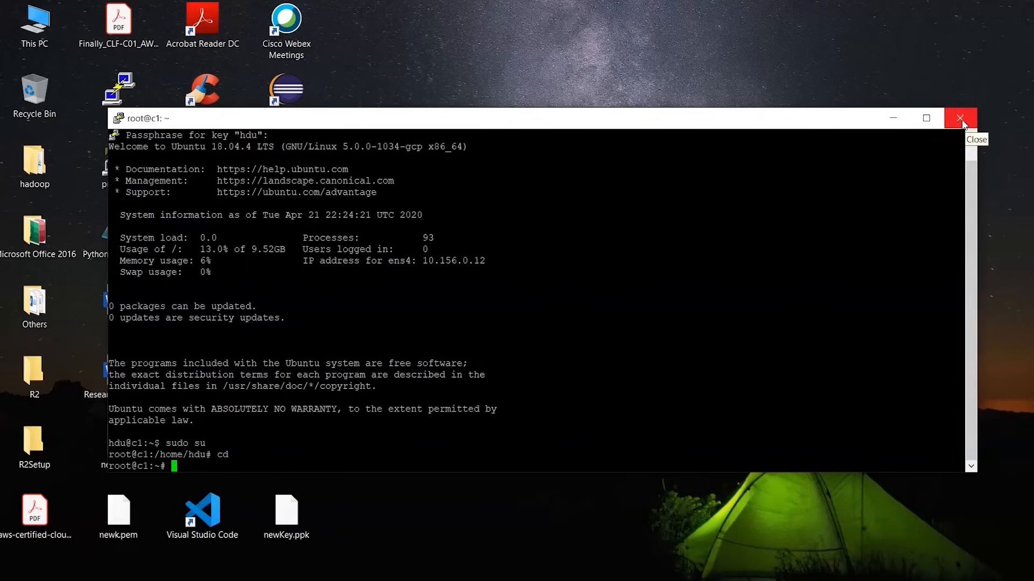
Check the instance's disk usage with df -h and close the PuTTY session.
click(440, 450)
text(df -)
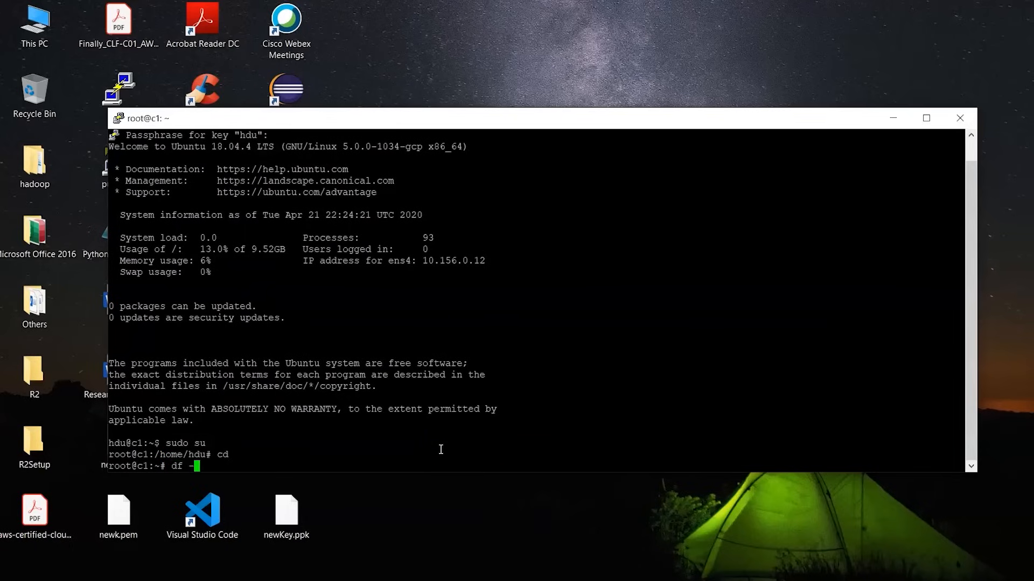
text(h)
key(Return)
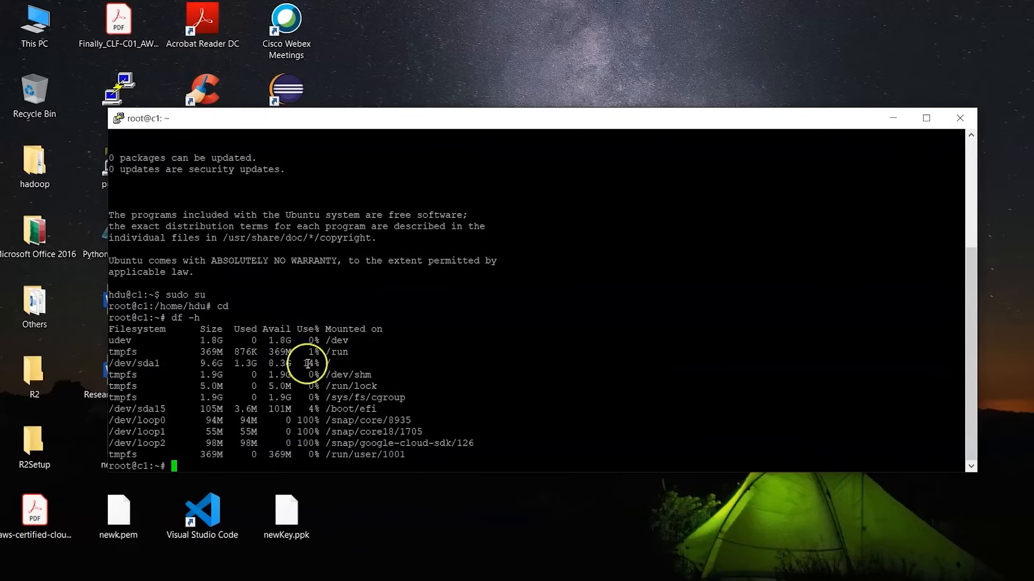
drag(264, 364, 286, 341)
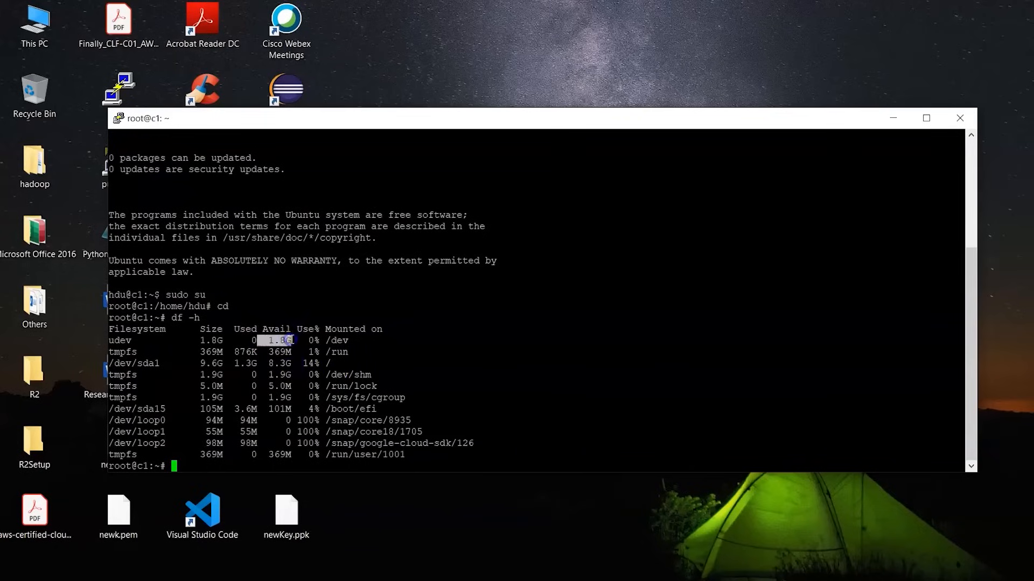
click(961, 119)
click(558, 353)
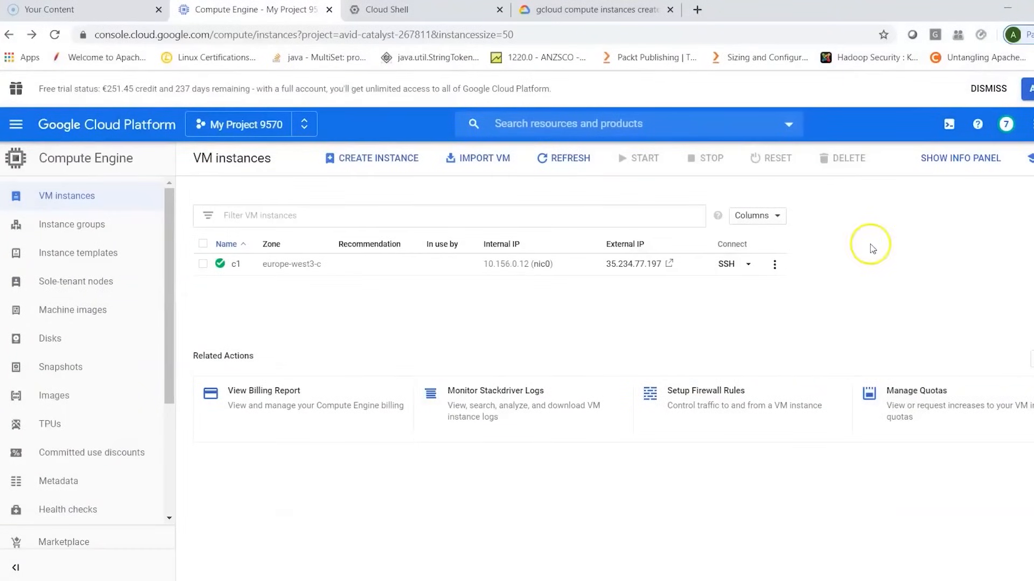
Open the network details of instance c1 and review the firewall rules applied to its interface.
click(775, 265)
click(806, 368)
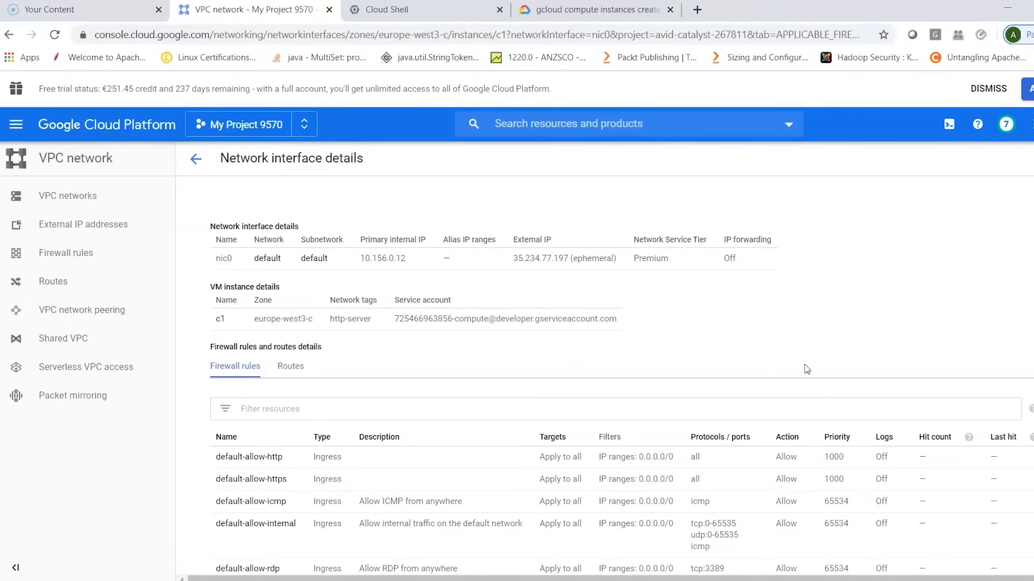
scroll(806, 370, down, 2)
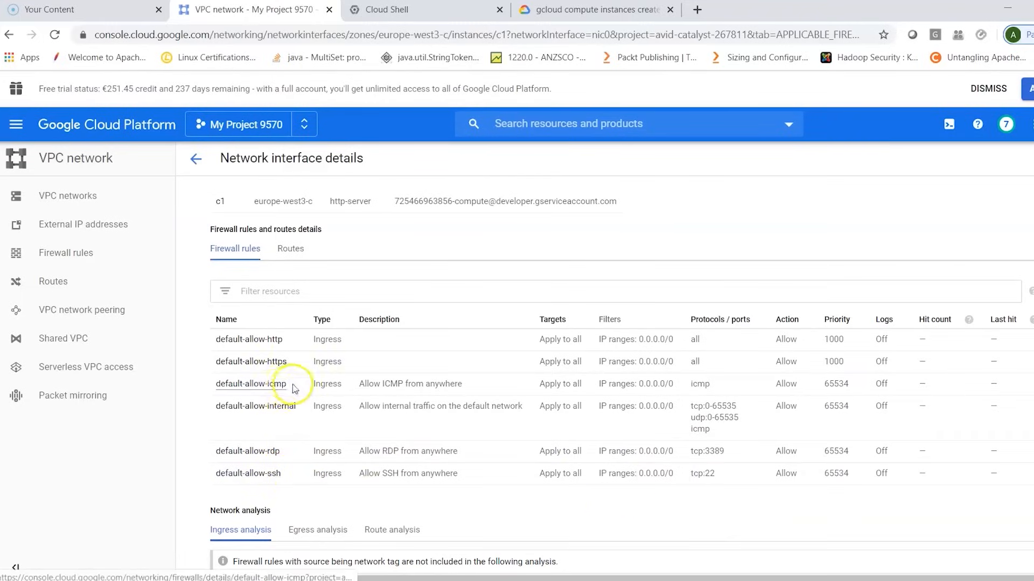
scroll(510, 483, down, 1)
click(514, 477)
scroll(515, 477, up, 3)
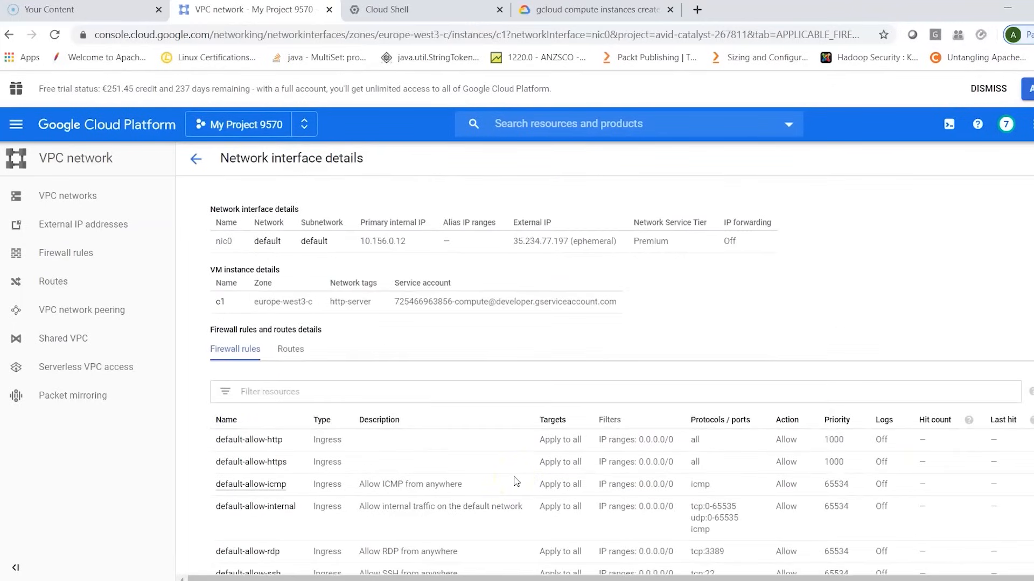
click(383, 344)
Open the VPC network's Firewall rules page and look through the existing rules.
click(78, 257)
click(262, 357)
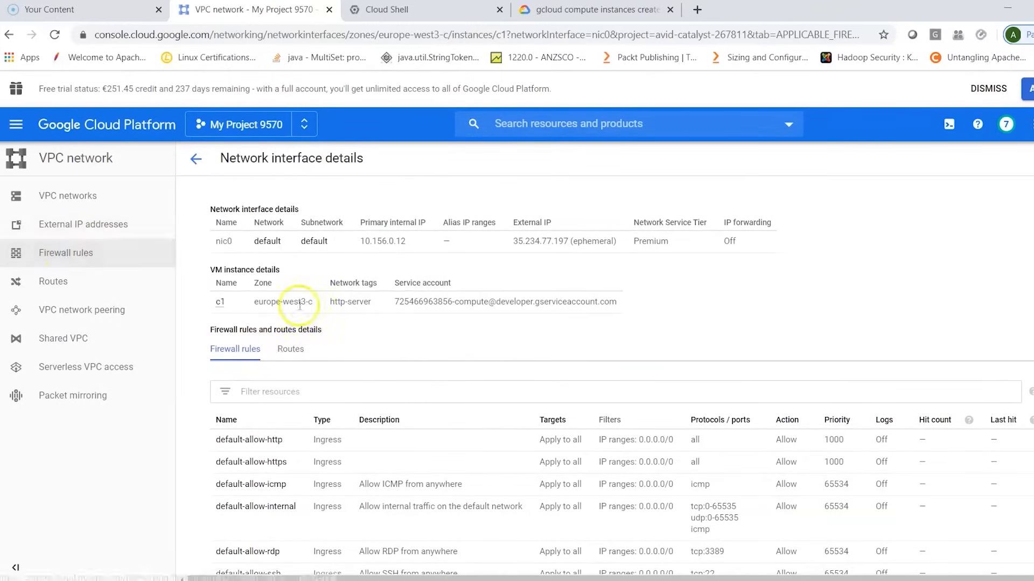
click(80, 255)
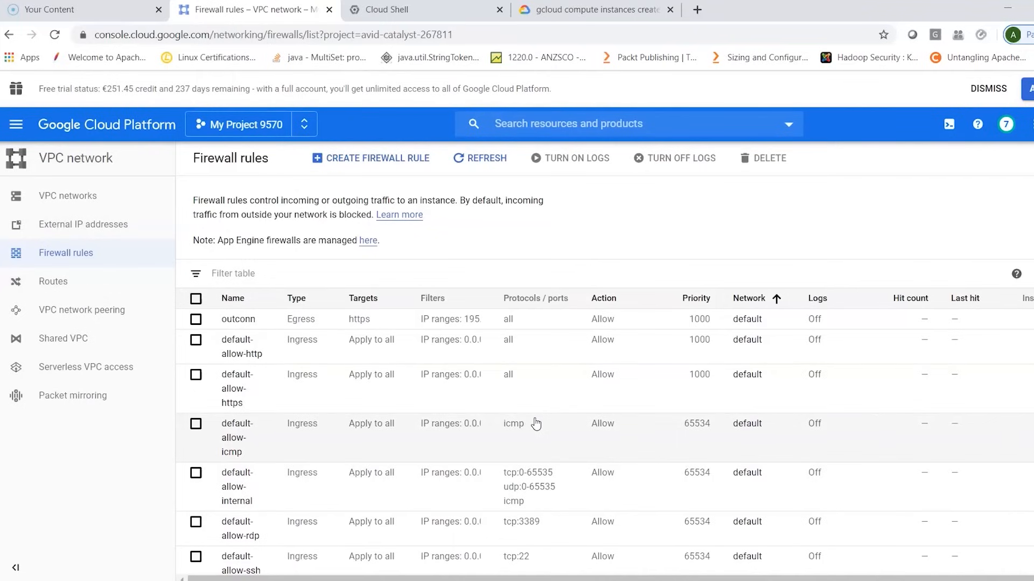
scroll(537, 424, down, 1)
scroll(543, 421, up, 1)
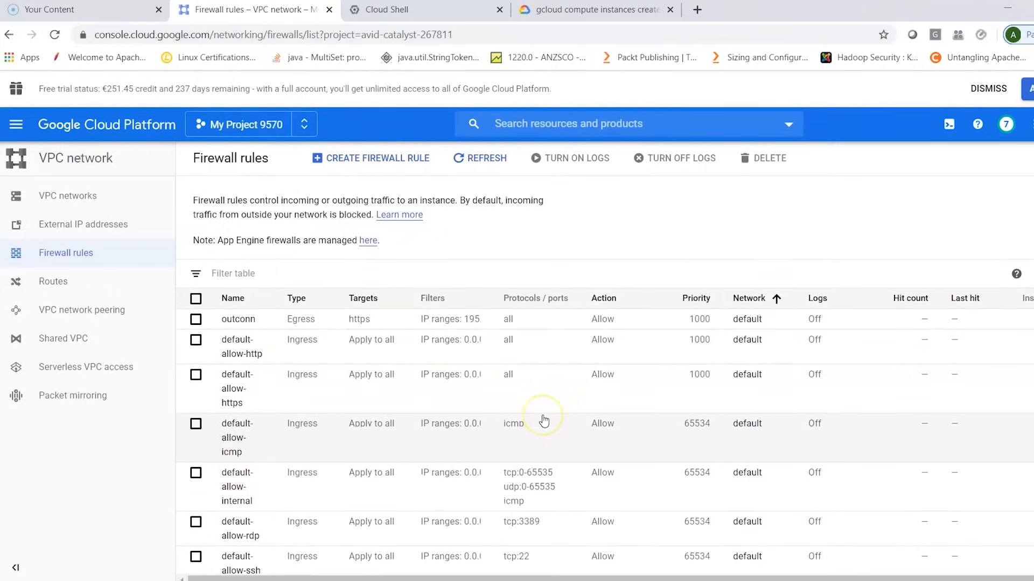
Open the form for a new firewall rule, review its traffic direction, targets, source filter and protocol options, and cancel it.
click(402, 162)
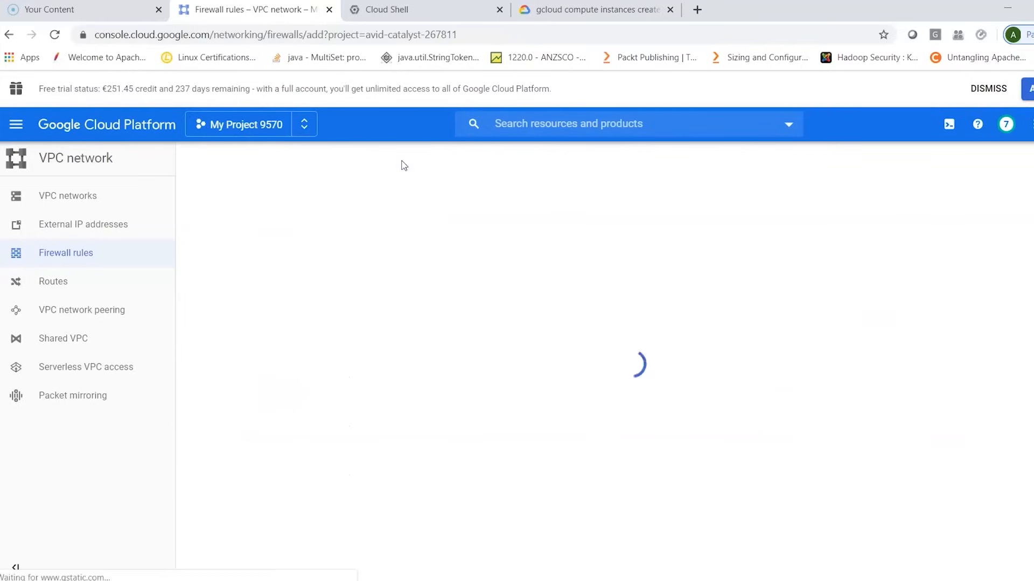
click(423, 251)
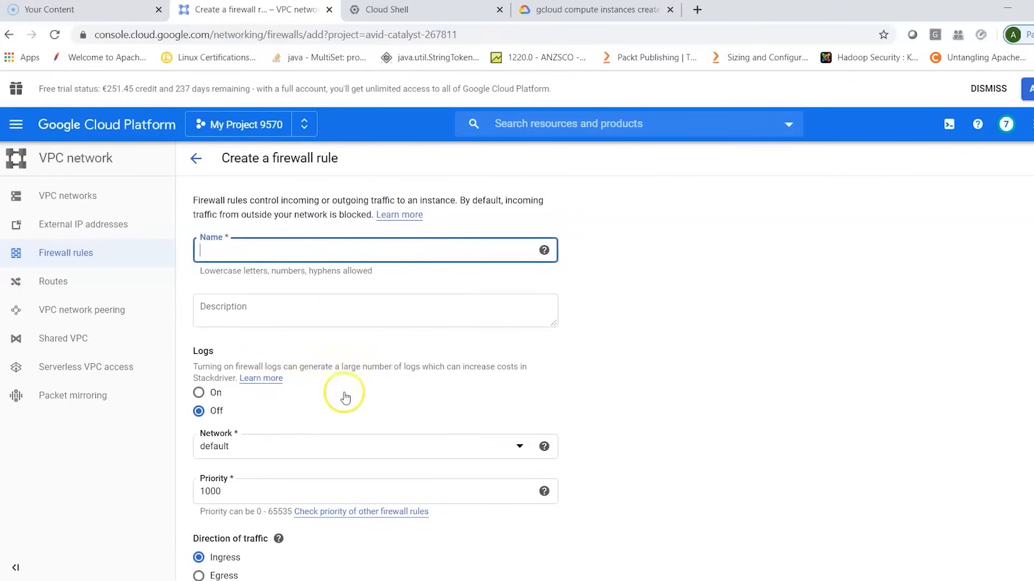
scroll(363, 397, down, 1)
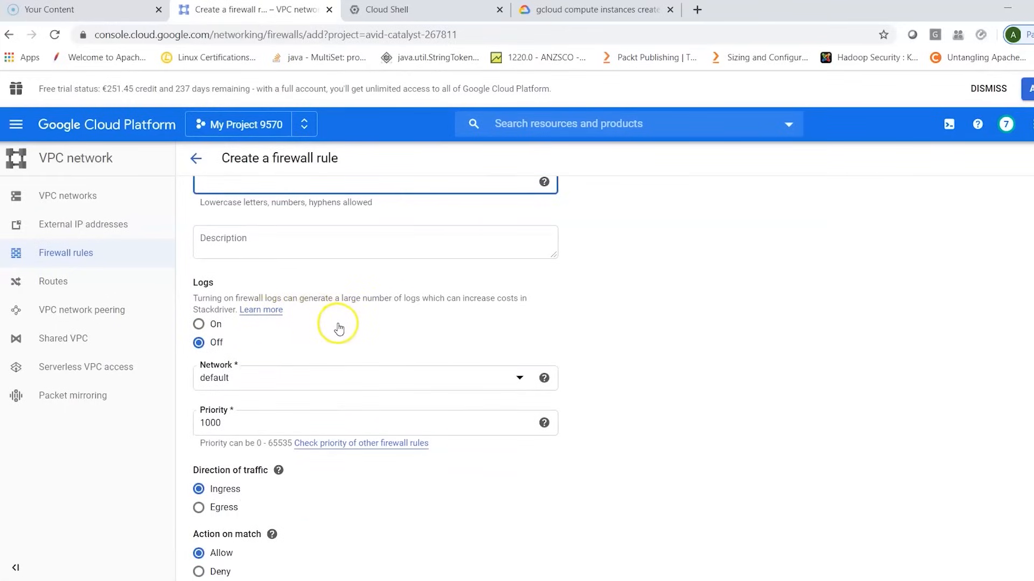
scroll(376, 350, down, 1)
click(279, 409)
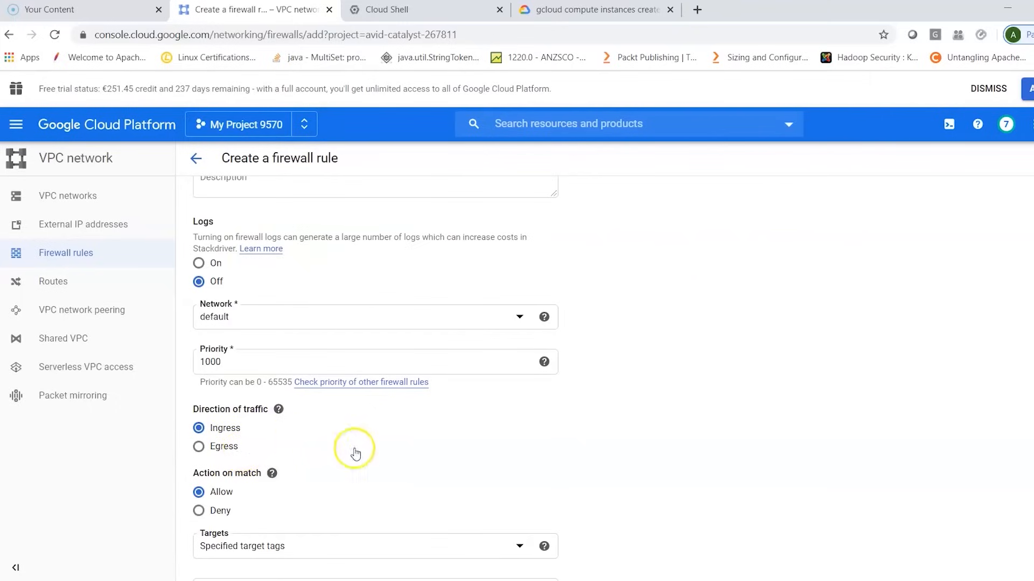
scroll(431, 461, down, 5)
scroll(435, 460, down, 3)
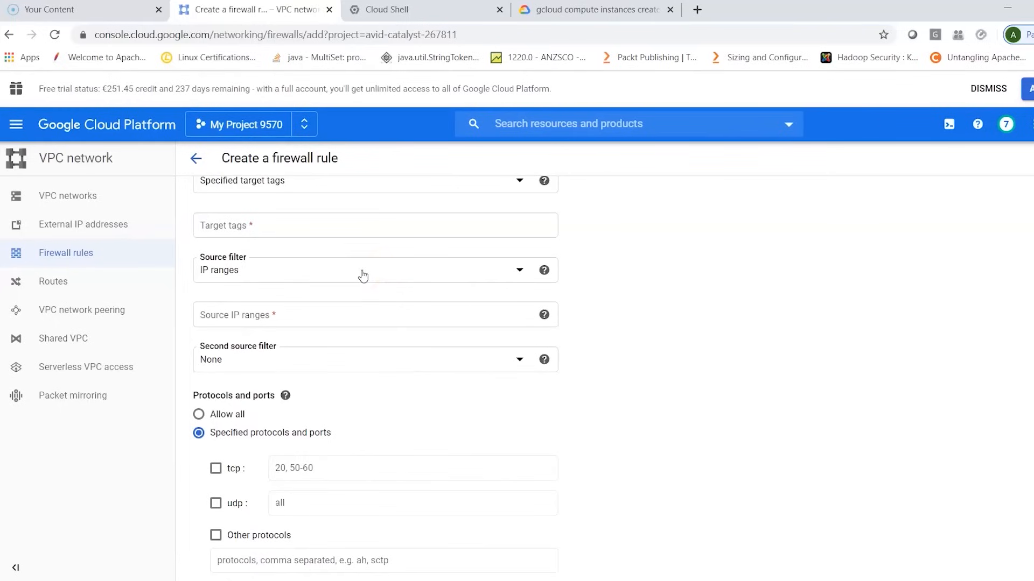
scroll(406, 511, down, 2)
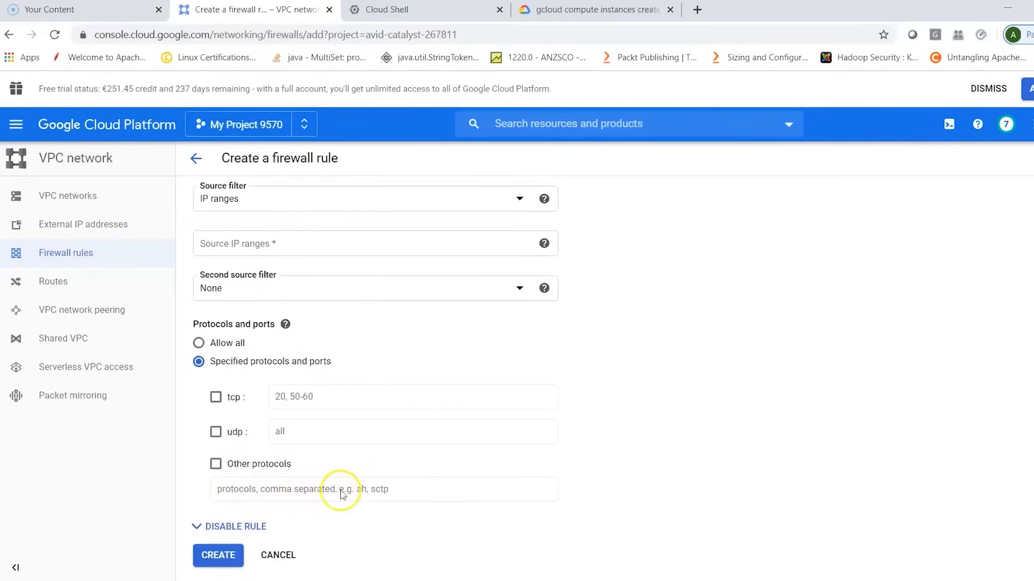
scroll(343, 495, down, 2)
click(271, 520)
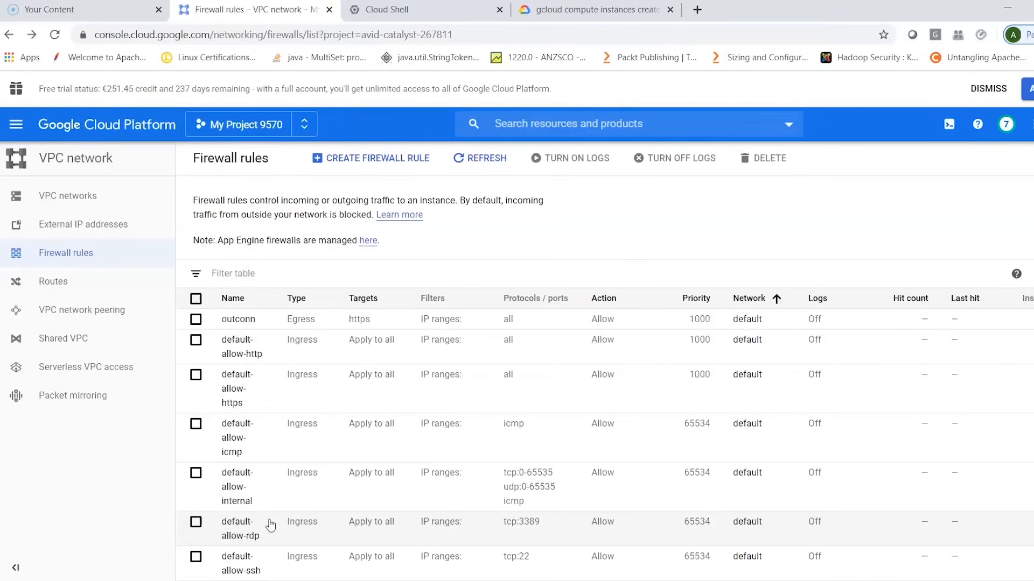
Return to the Compute Engine VM instances list and open the network details of c1 again.
click(108, 250)
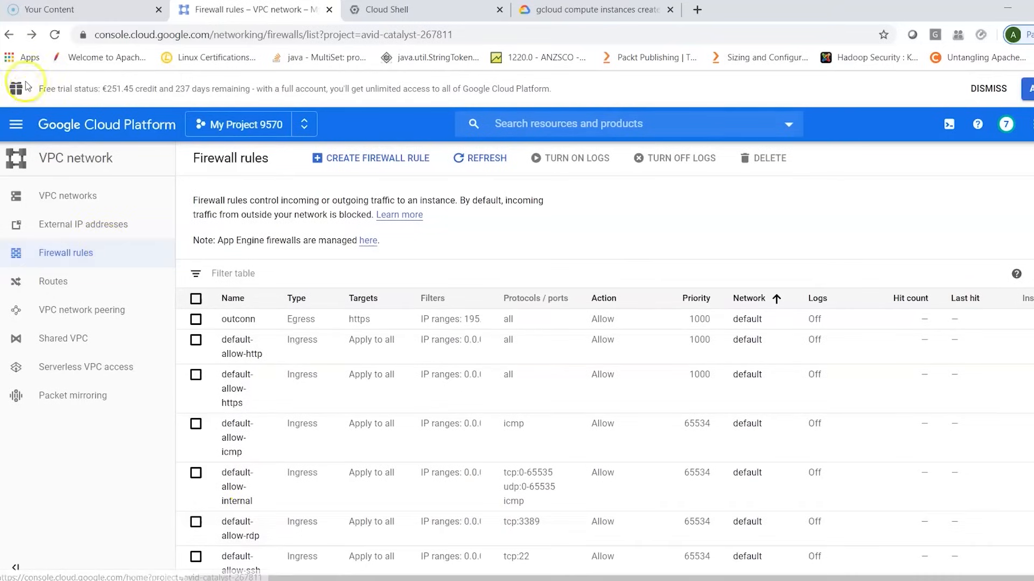
click(18, 124)
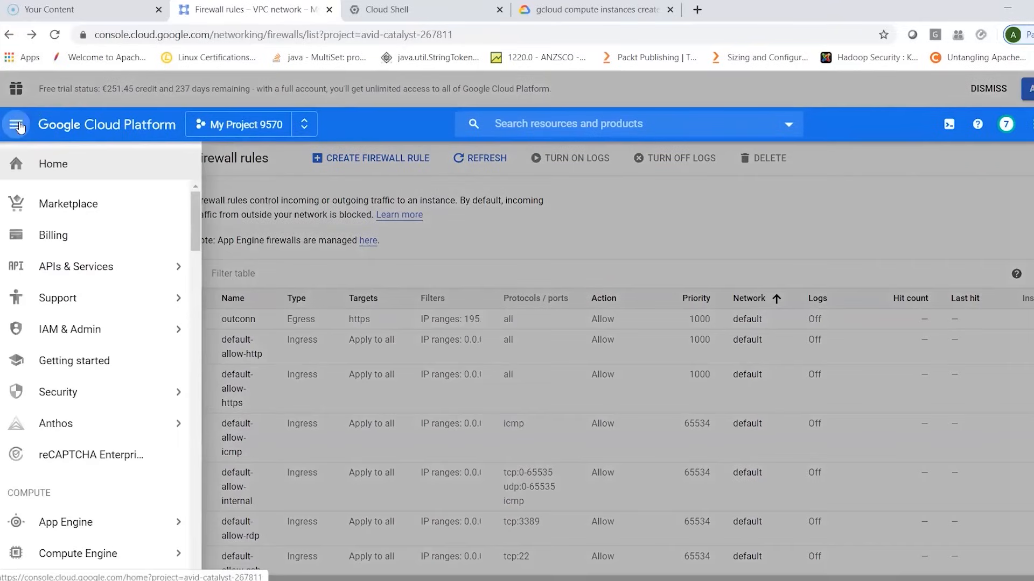
click(132, 550)
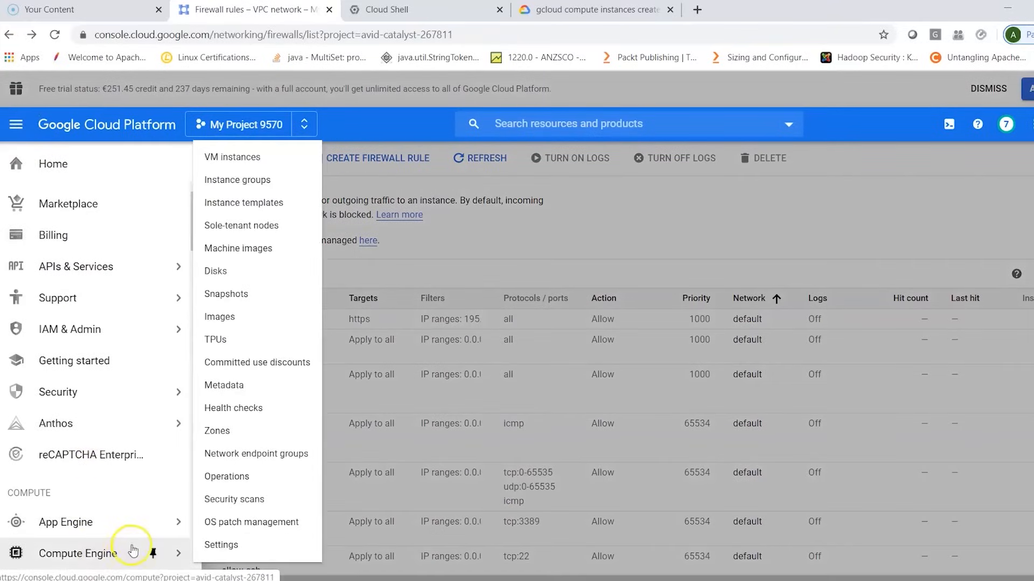
click(246, 159)
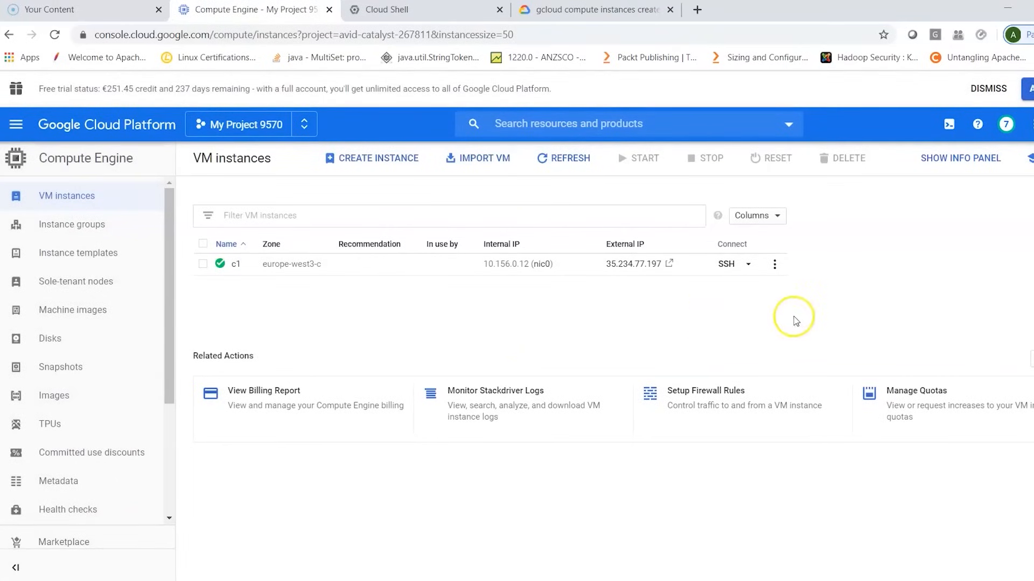
click(774, 264)
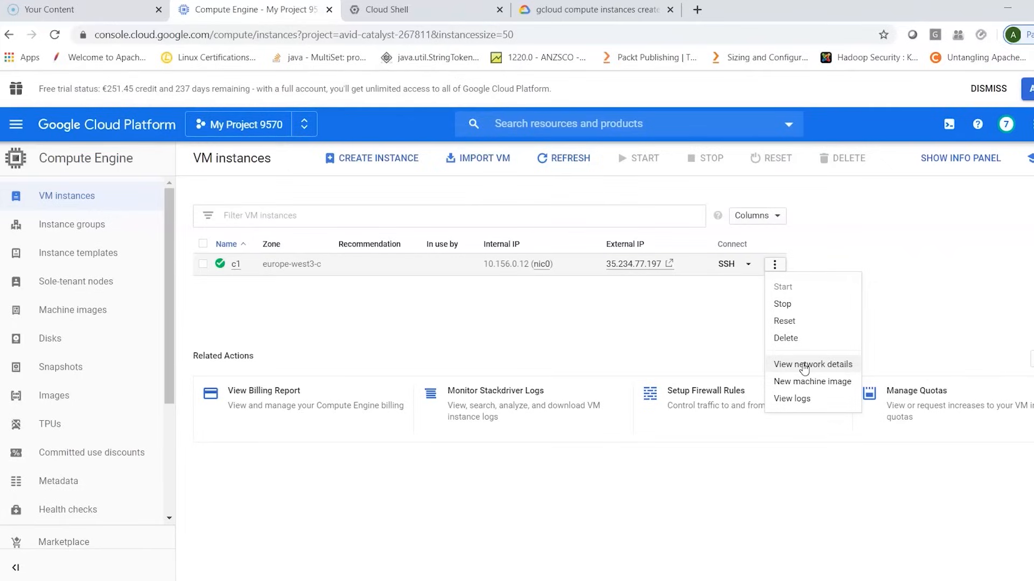
click(806, 365)
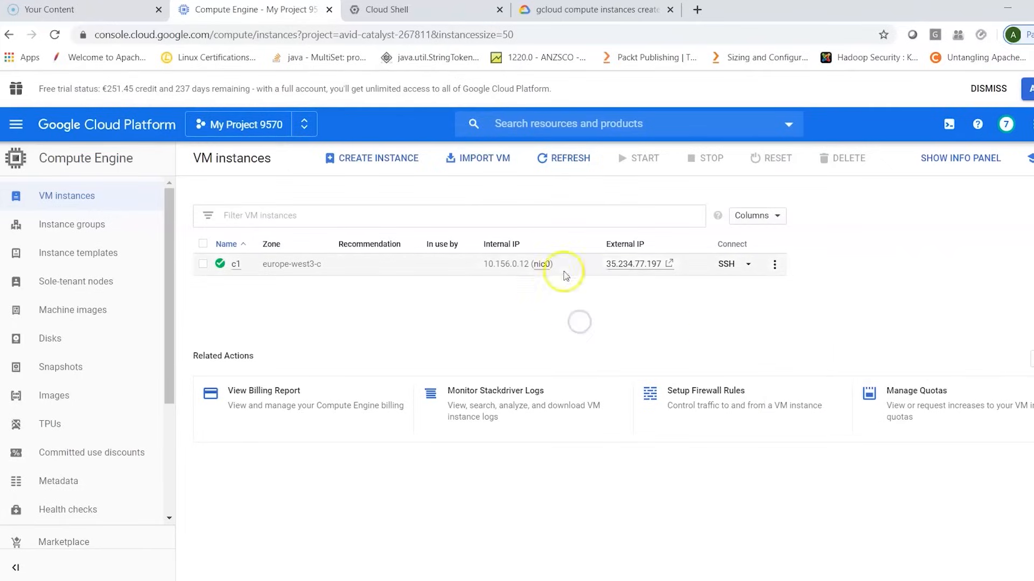
Delete the VM instance c1 together with its boot disk.
click(203, 263)
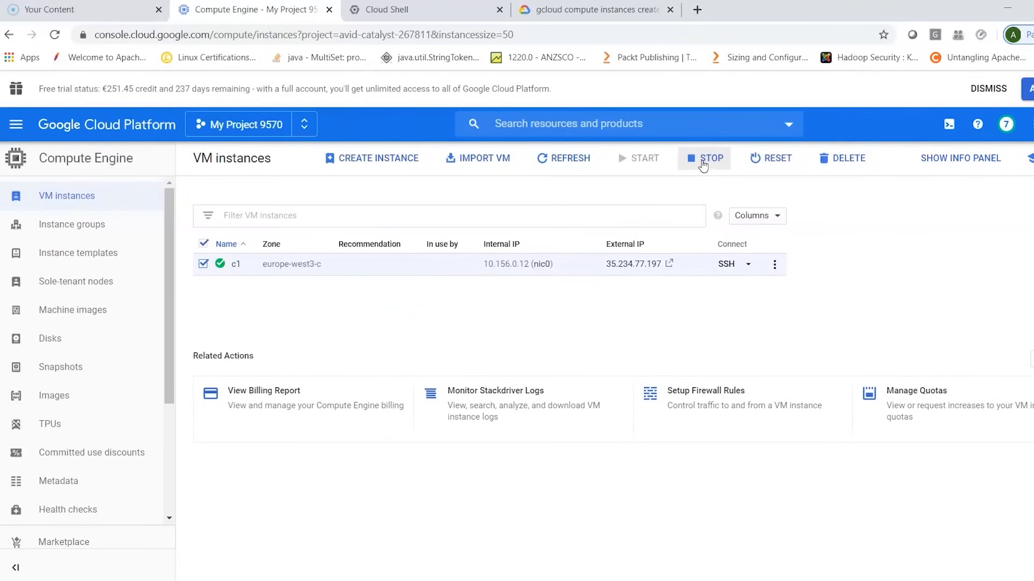
click(770, 159)
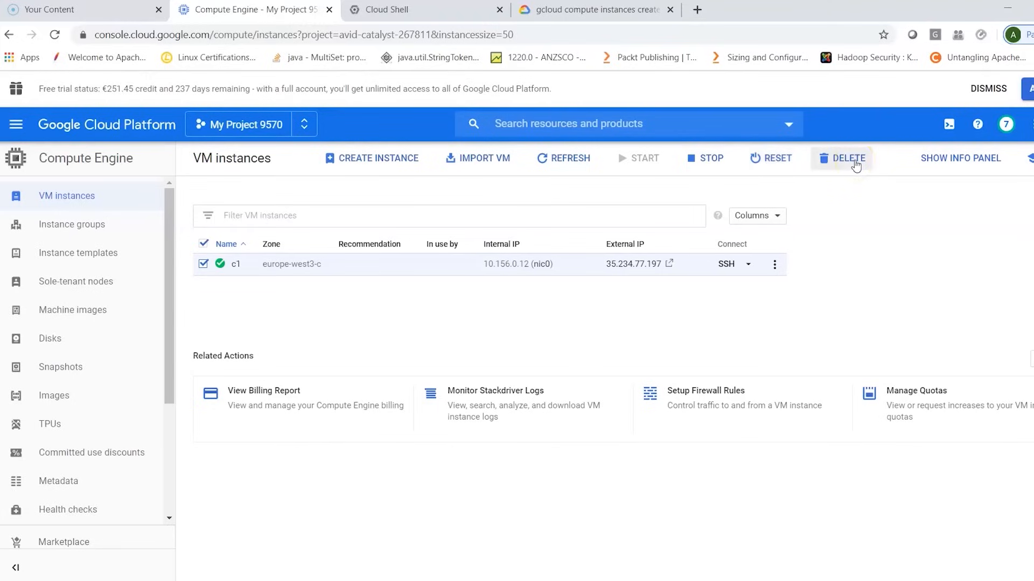
click(856, 162)
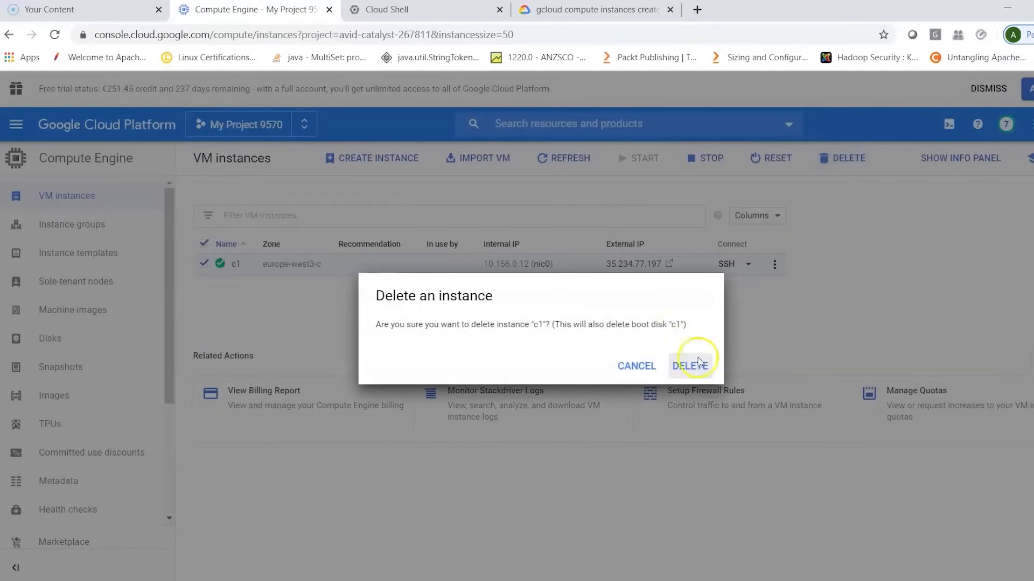
click(697, 366)
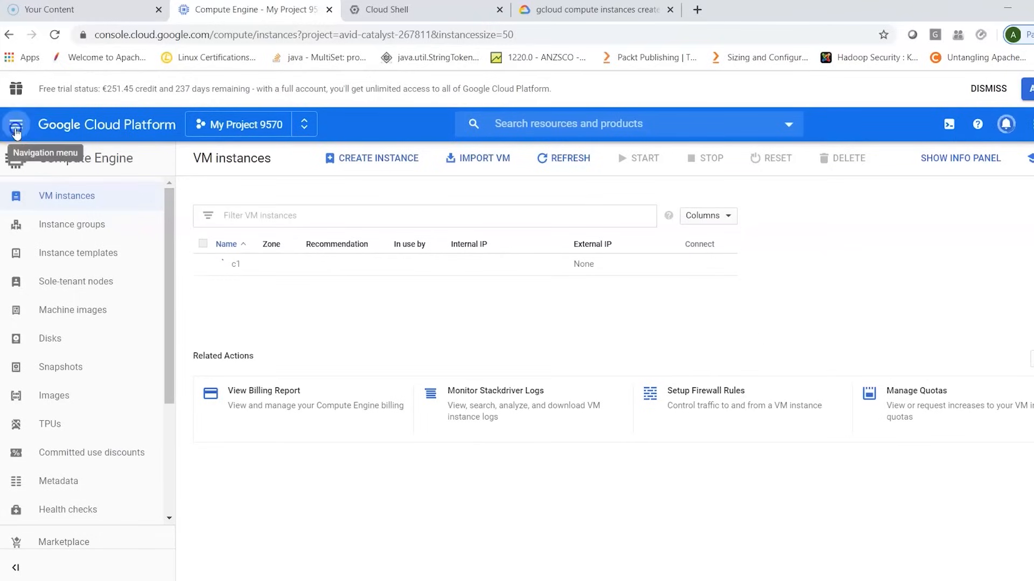
Open the Instance templates page of Compute Engine.
click(16, 129)
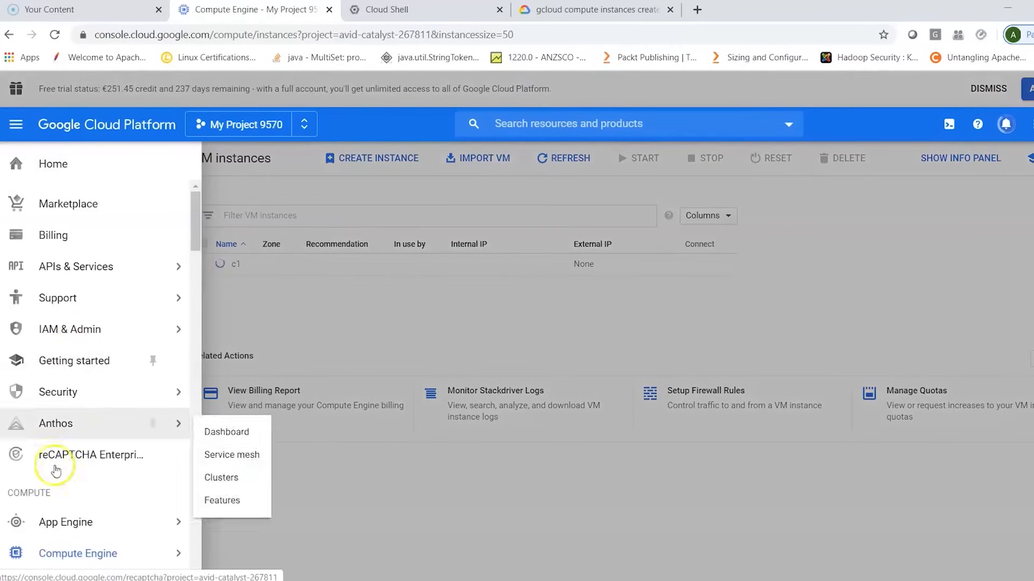
mouse_move(29, 520)
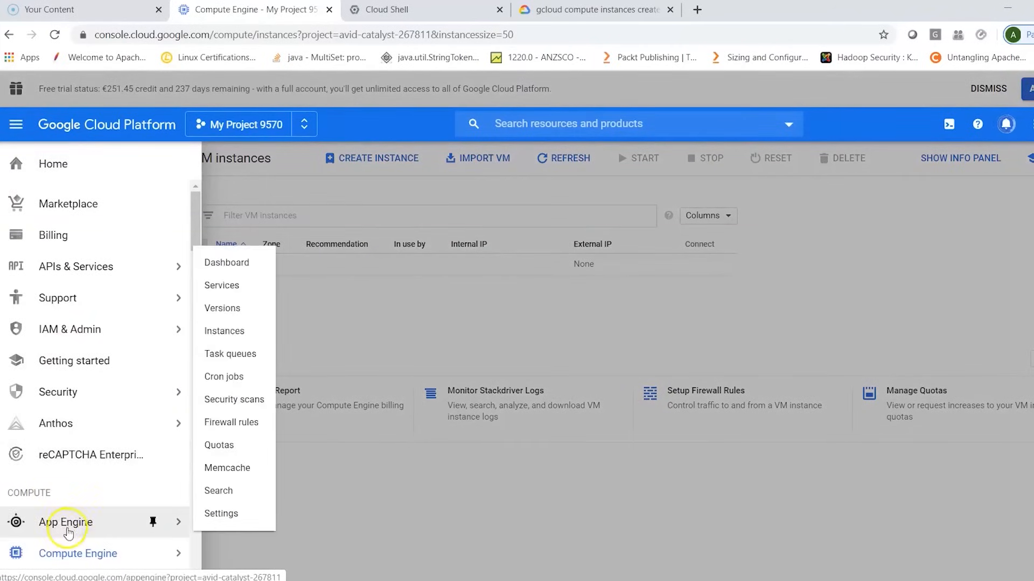
scroll(119, 507, down, 3)
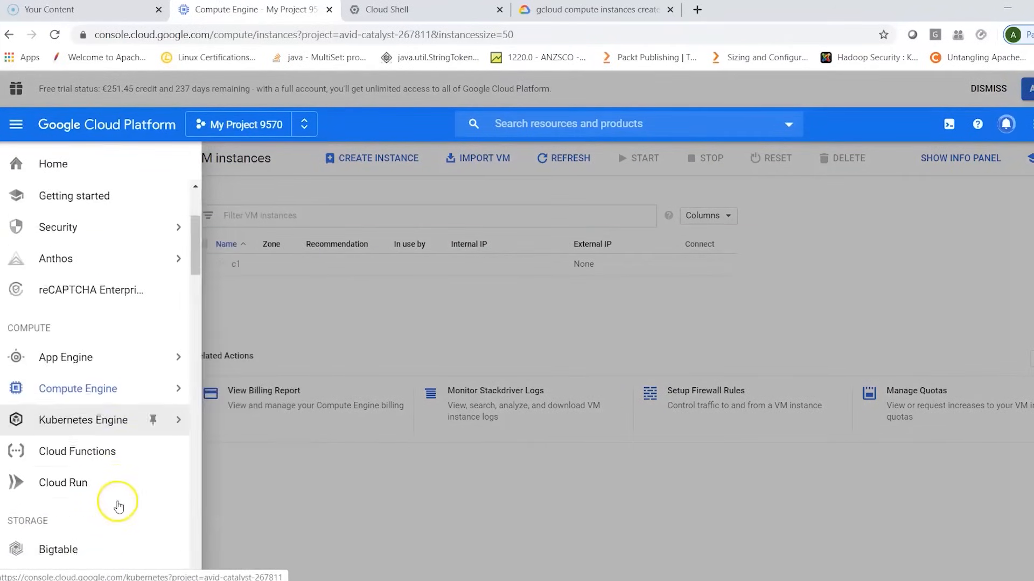
mouse_move(106, 388)
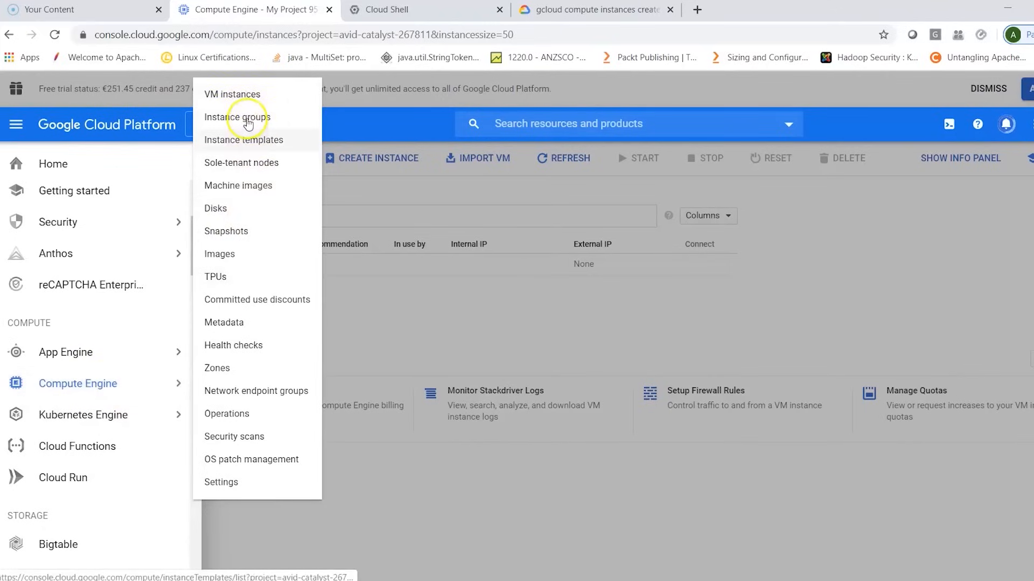
click(250, 146)
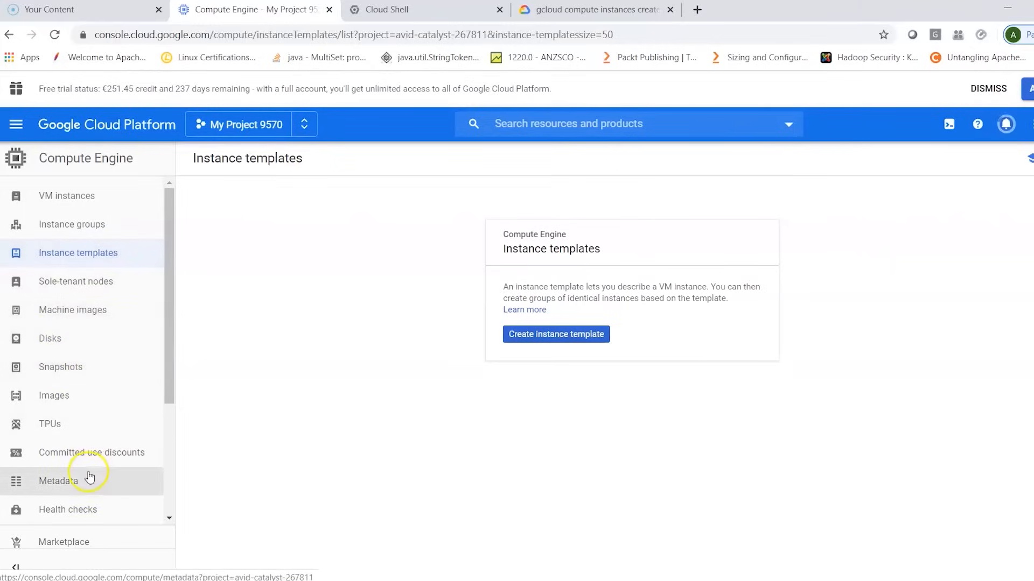
Open the APIs overview from the project's home dashboard and examine the traffic, error and per-API request figures.
click(16, 124)
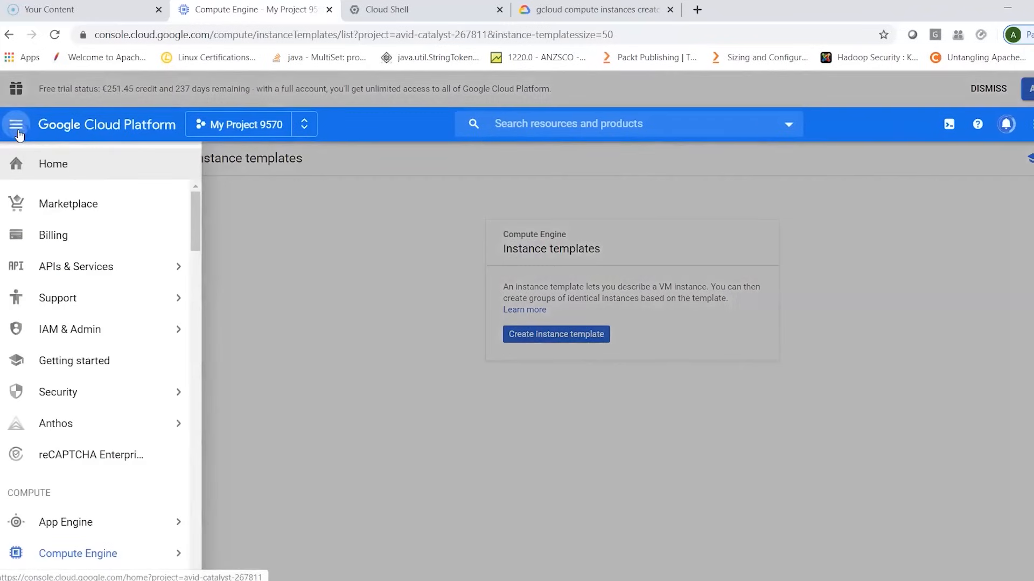
click(54, 165)
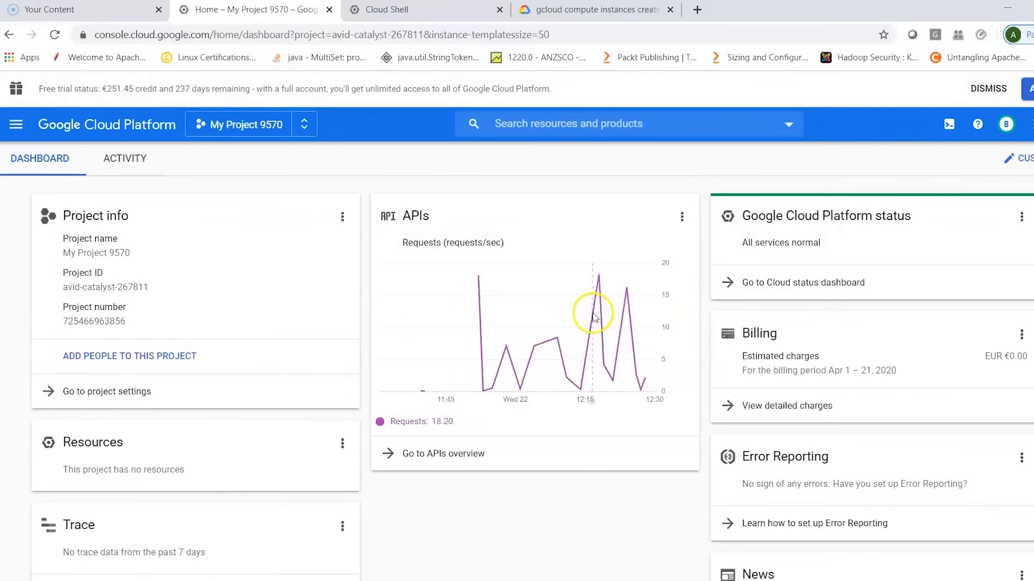
click(428, 453)
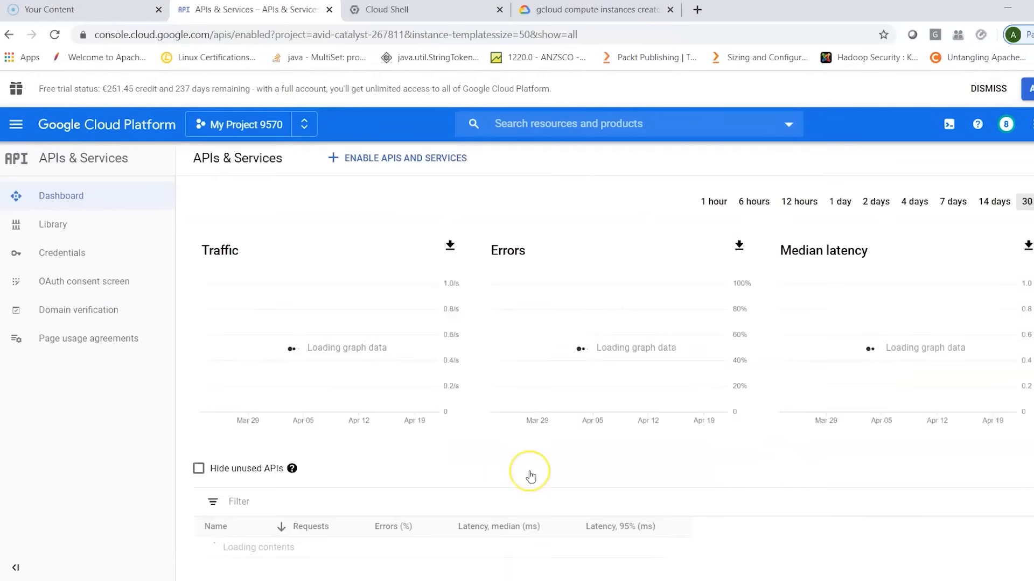
scroll(531, 477, down, 3)
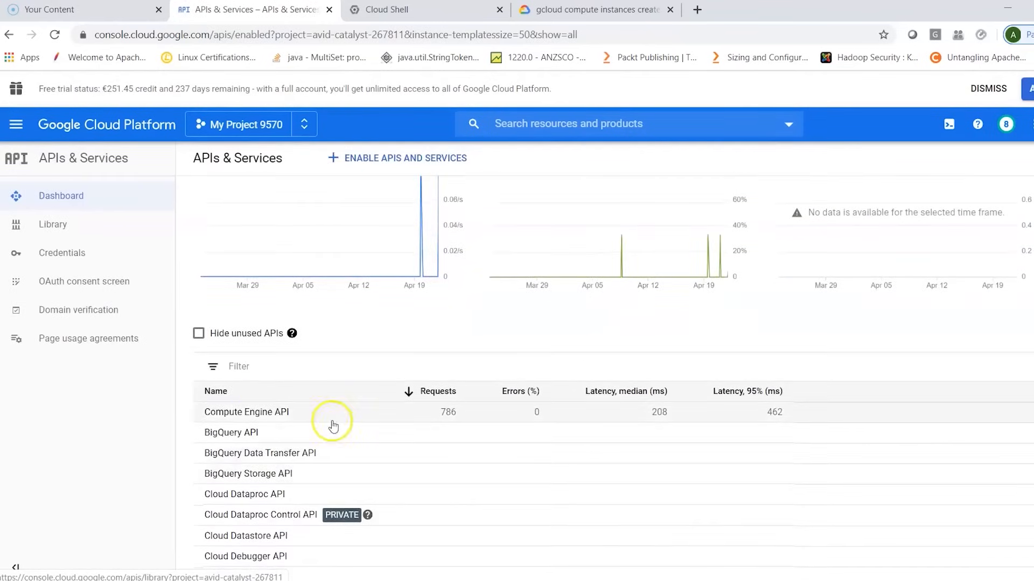
click(273, 413)
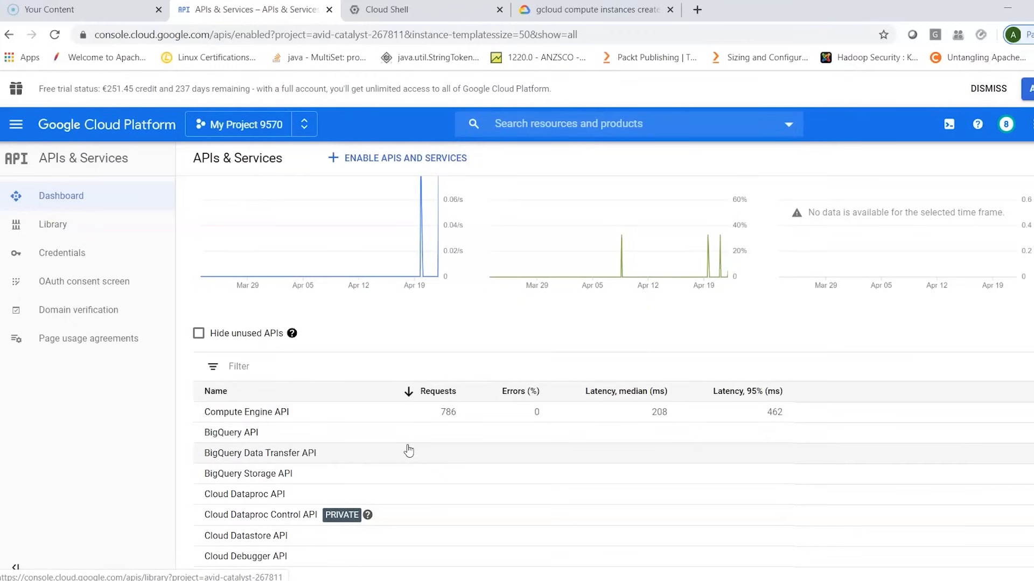
scroll(408, 451, up, 2)
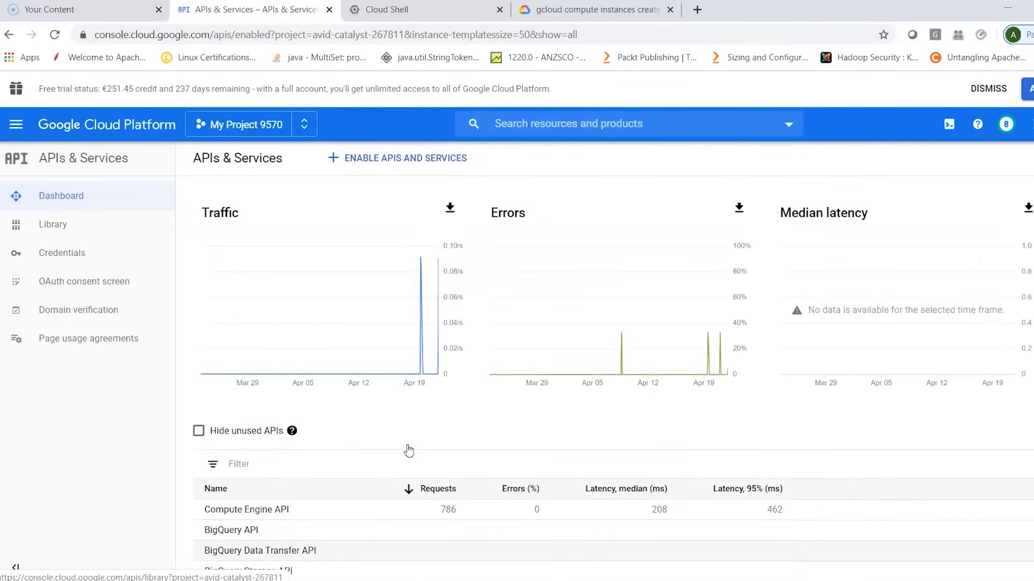
scroll(407, 449, up, 1)
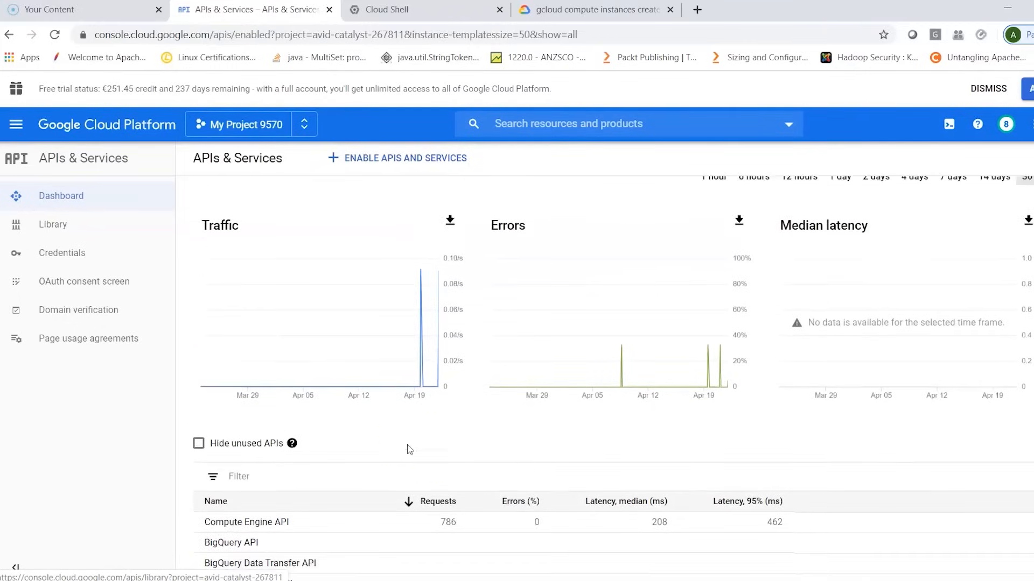
Return to the VM instances page of Compute Engine.
click(15, 123)
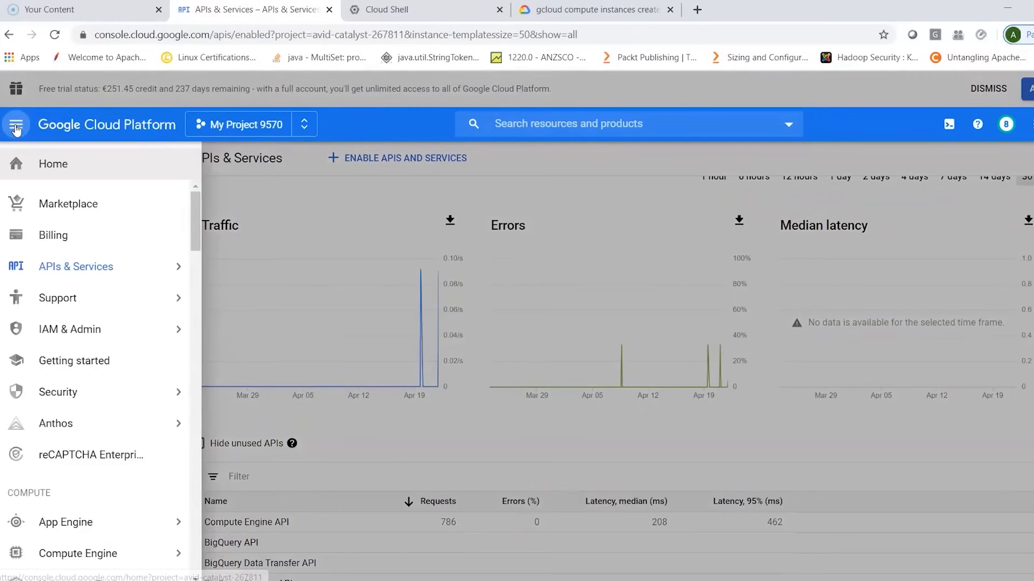
mouse_move(108, 554)
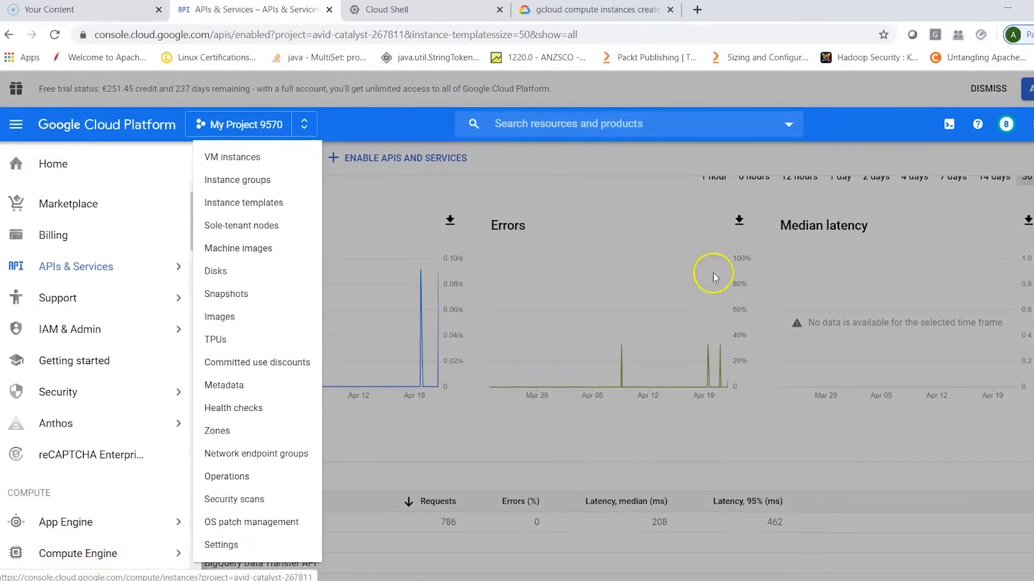
click(640, 204)
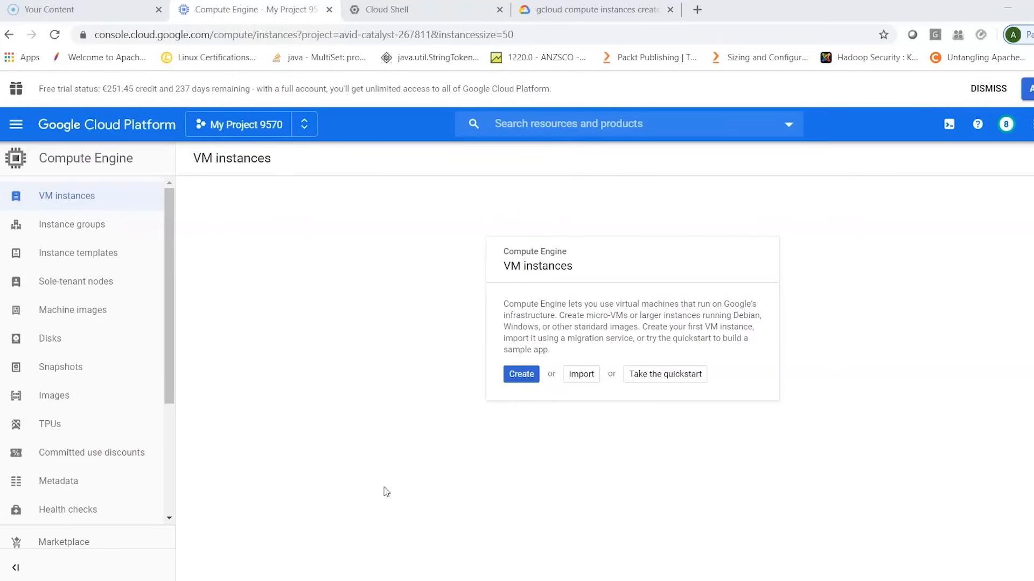
Switch to the project's open Cloud Shell session and place the focus in its terminal.
click(431, 12)
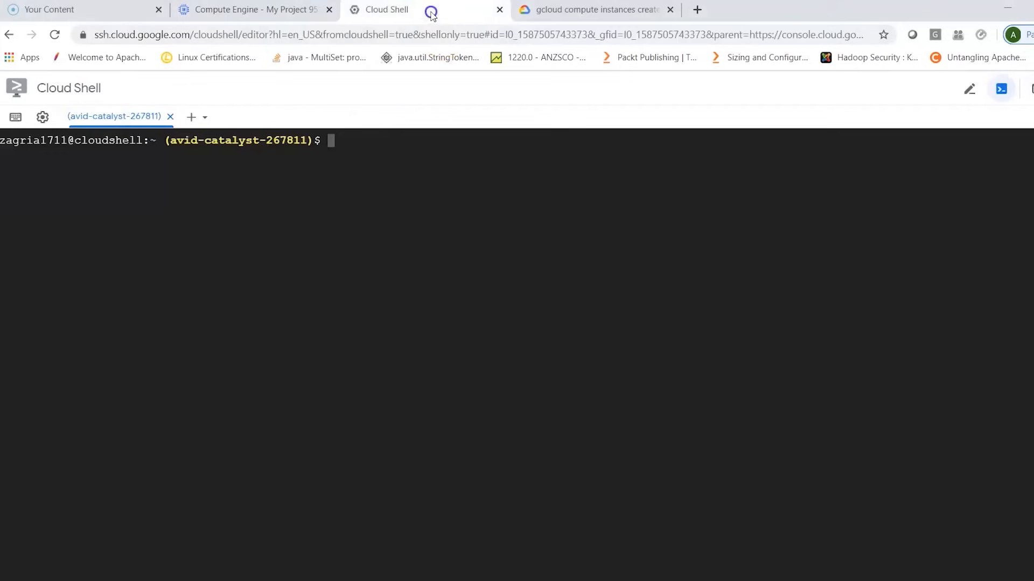
click(380, 169)
click(255, 9)
click(955, 142)
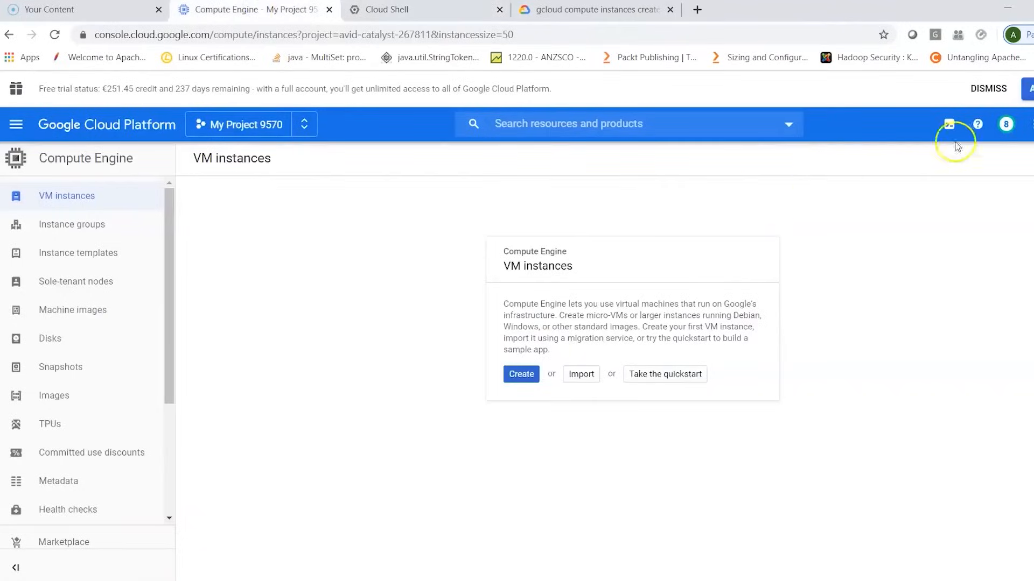
click(946, 129)
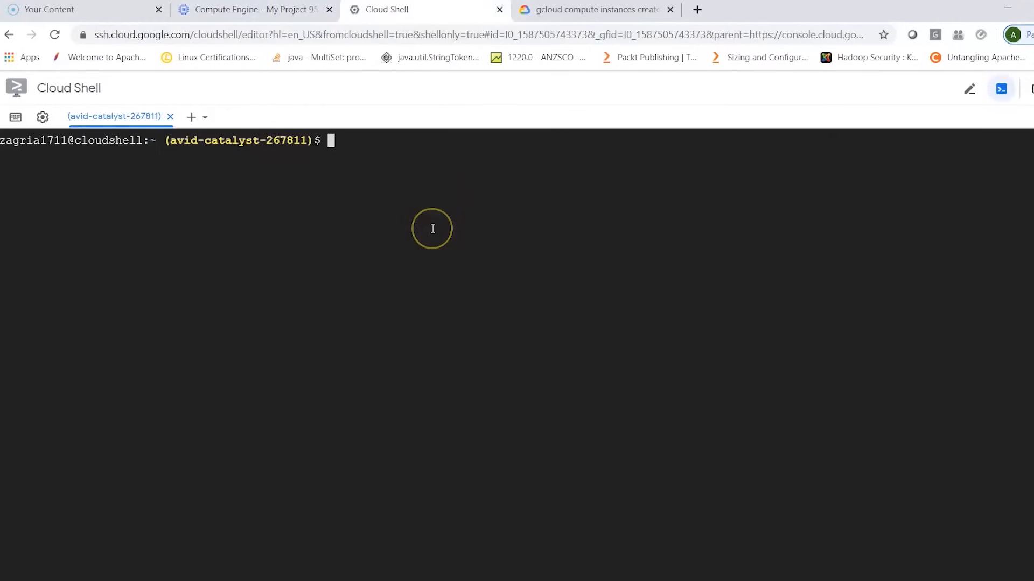
click(431, 228)
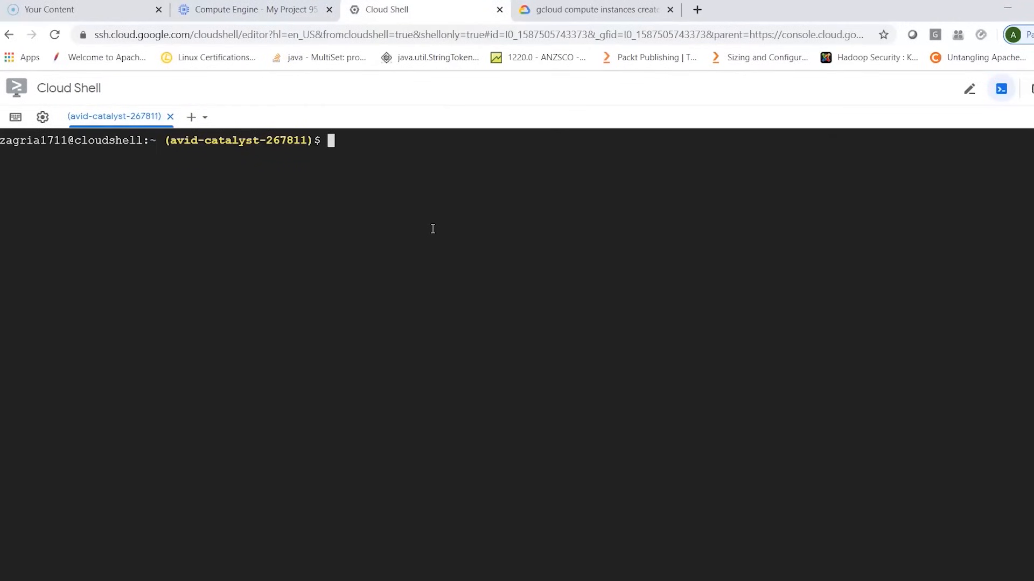
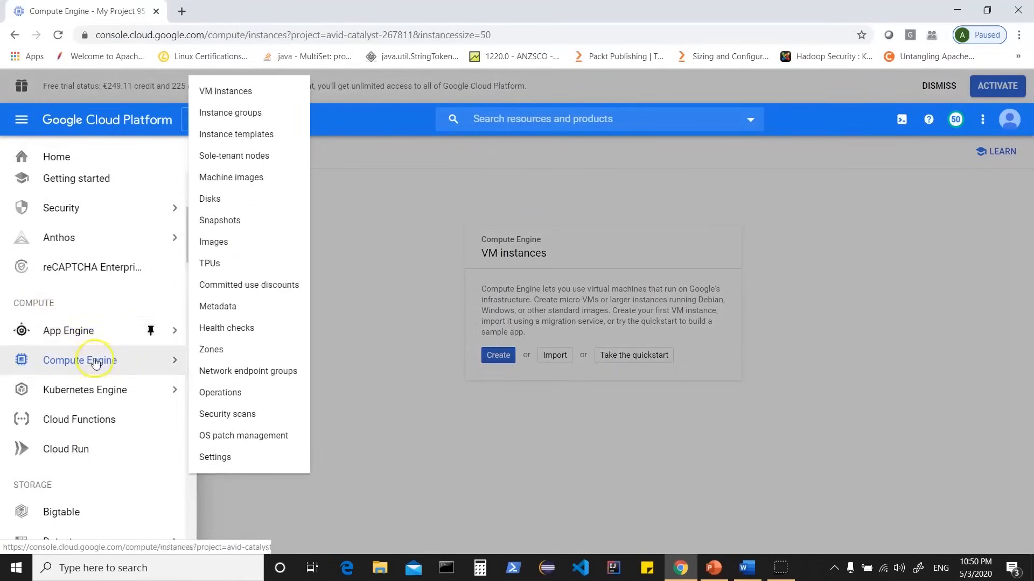
Open the VM instances page of Compute Engine from the console's product navigation.
mouse_move(96, 395)
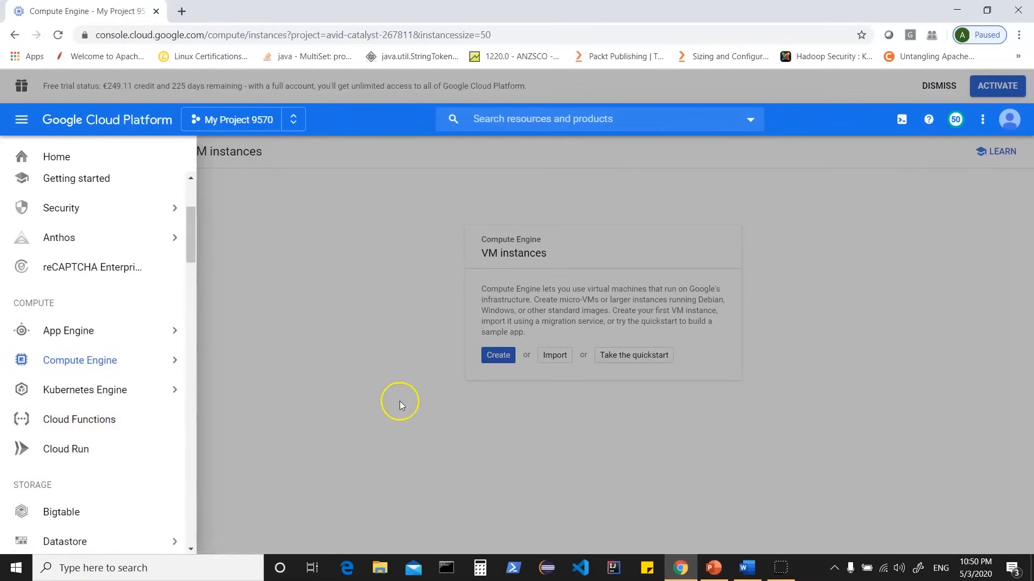
mouse_move(23, 330)
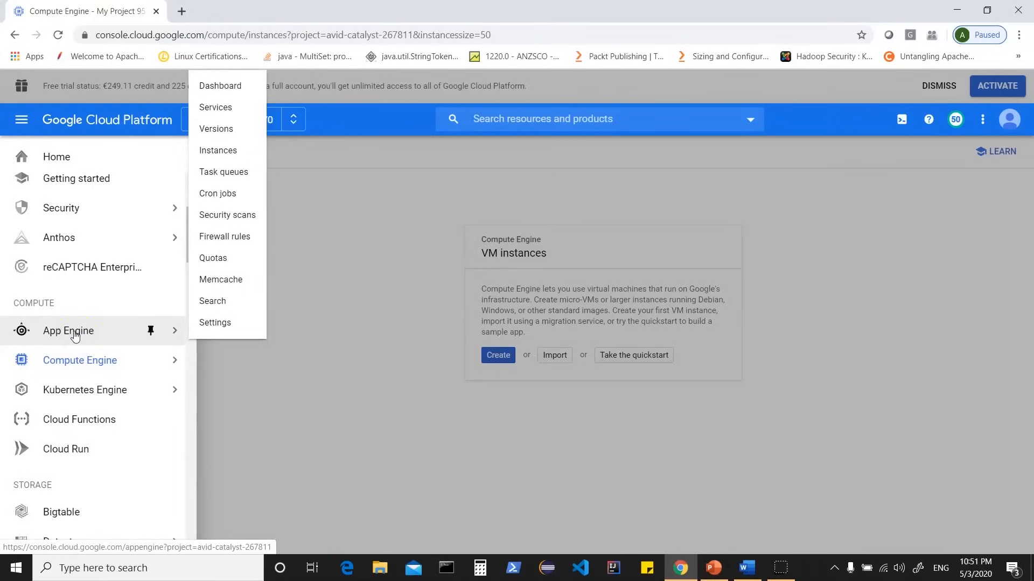
mouse_move(79, 360)
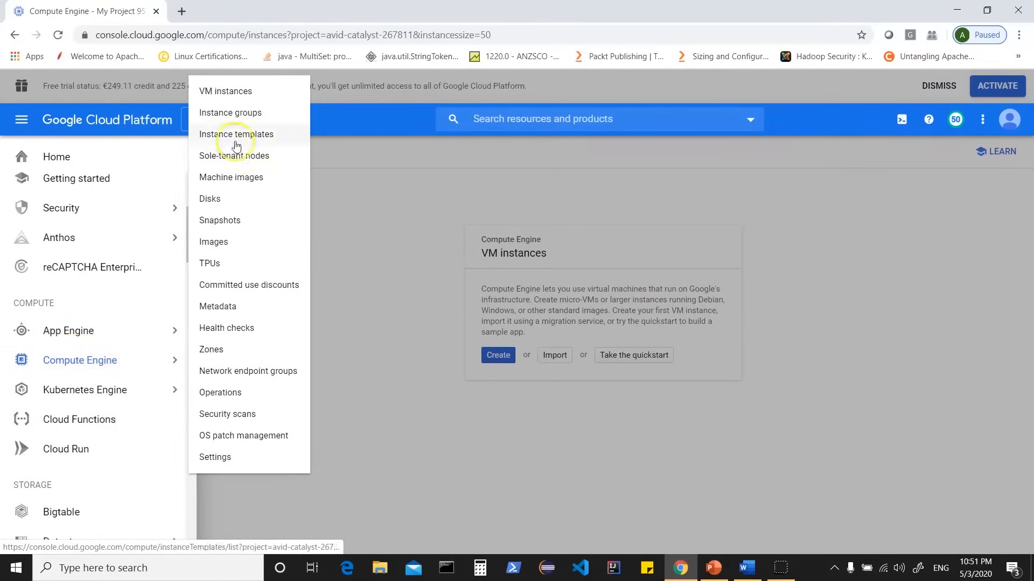
click(229, 92)
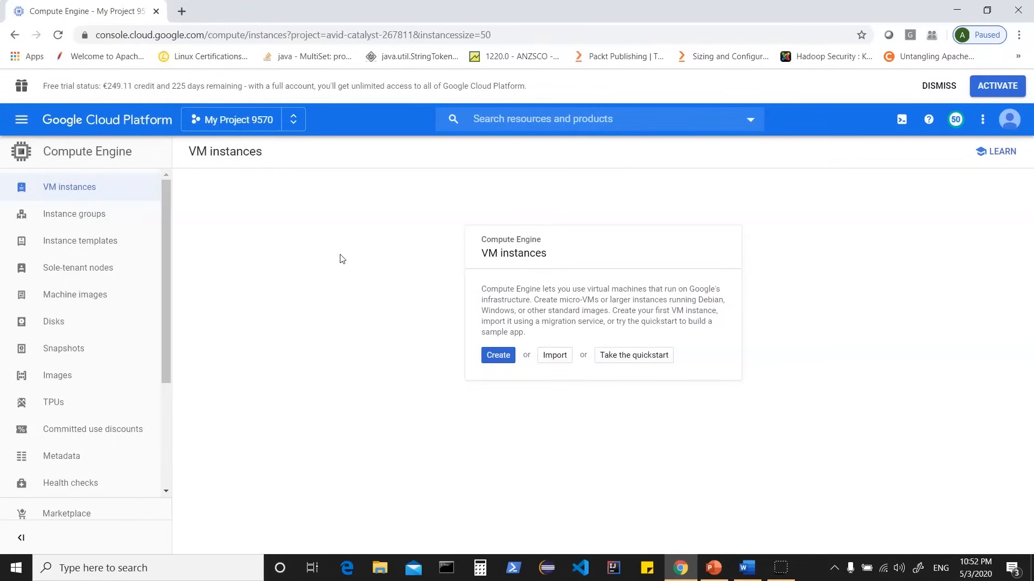
Begin creating a VM instance, examine the templates offered for a new VM instance from template, and return to VM instances.
click(493, 359)
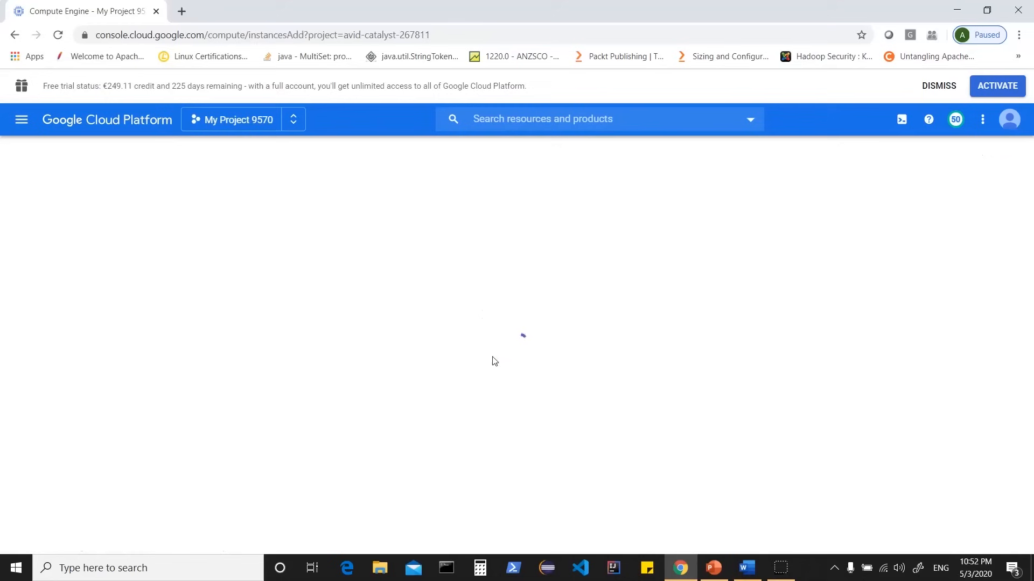
click(330, 209)
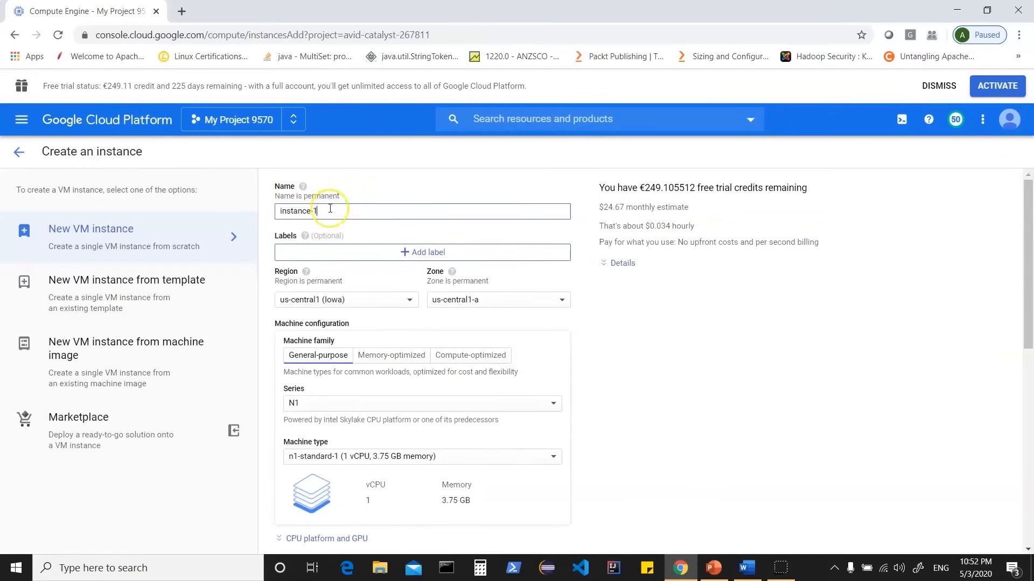
click(190, 296)
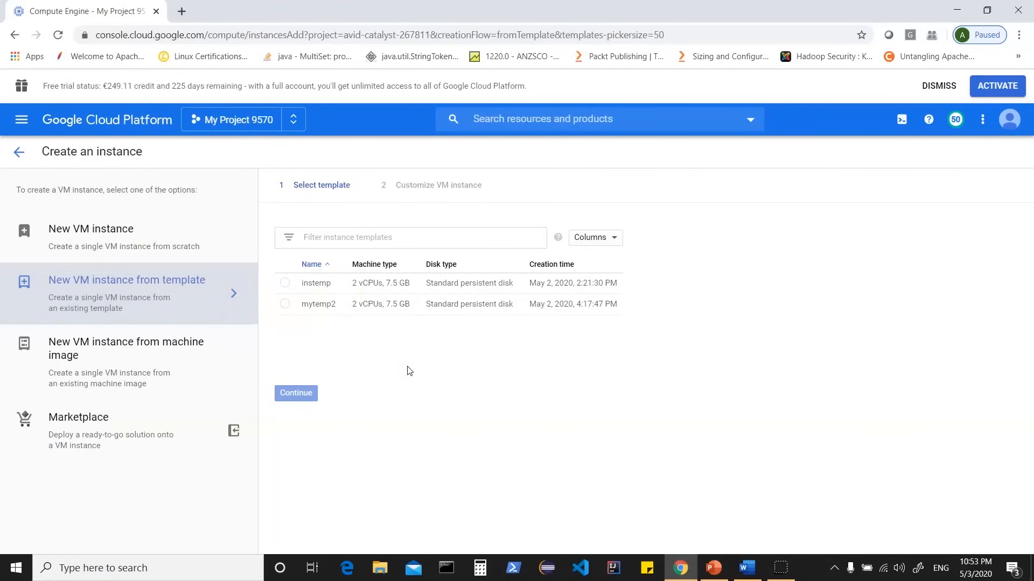
click(19, 152)
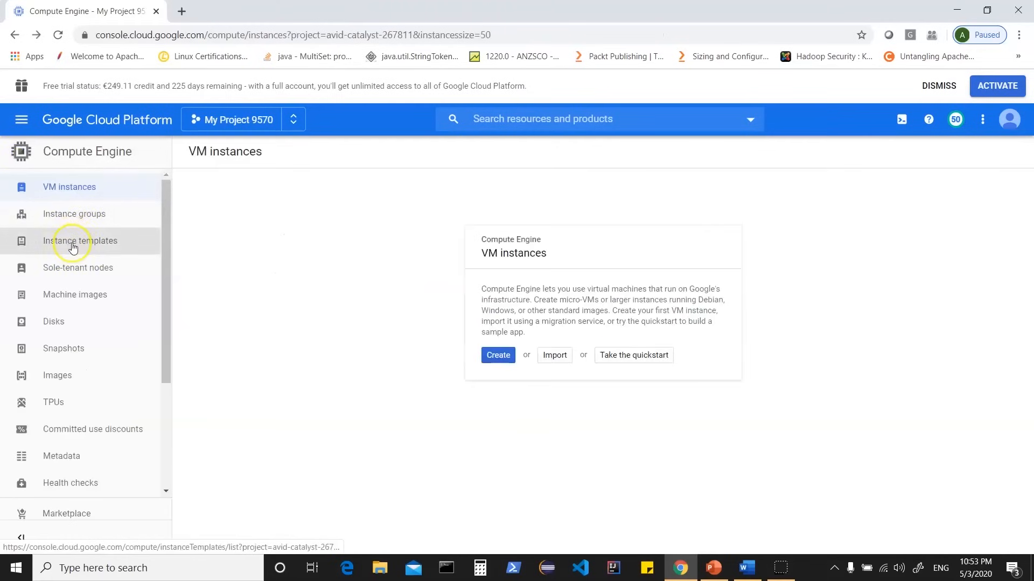
Start a new instance template in Compute Engine and name it templinst.
click(74, 247)
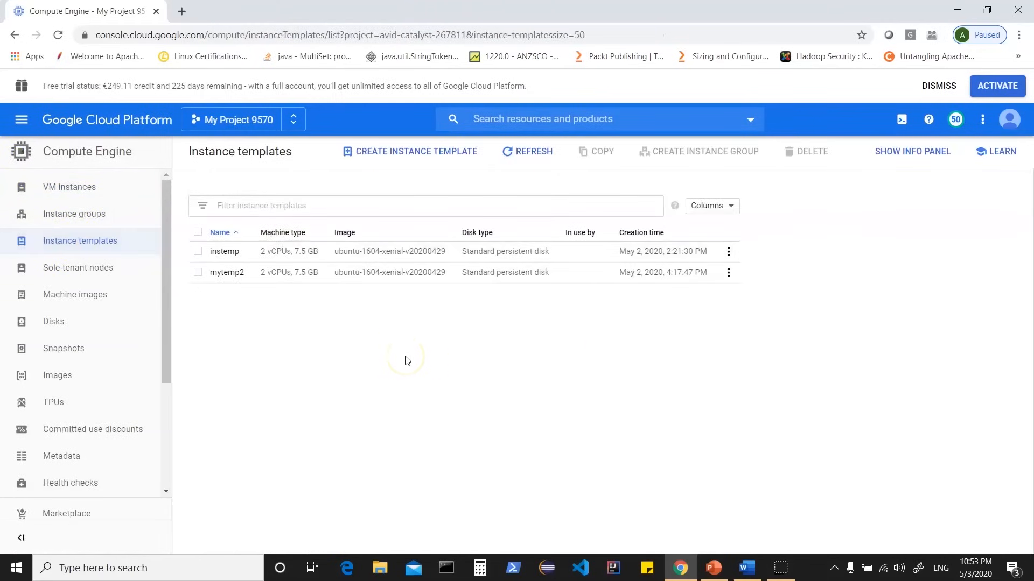
click(420, 151)
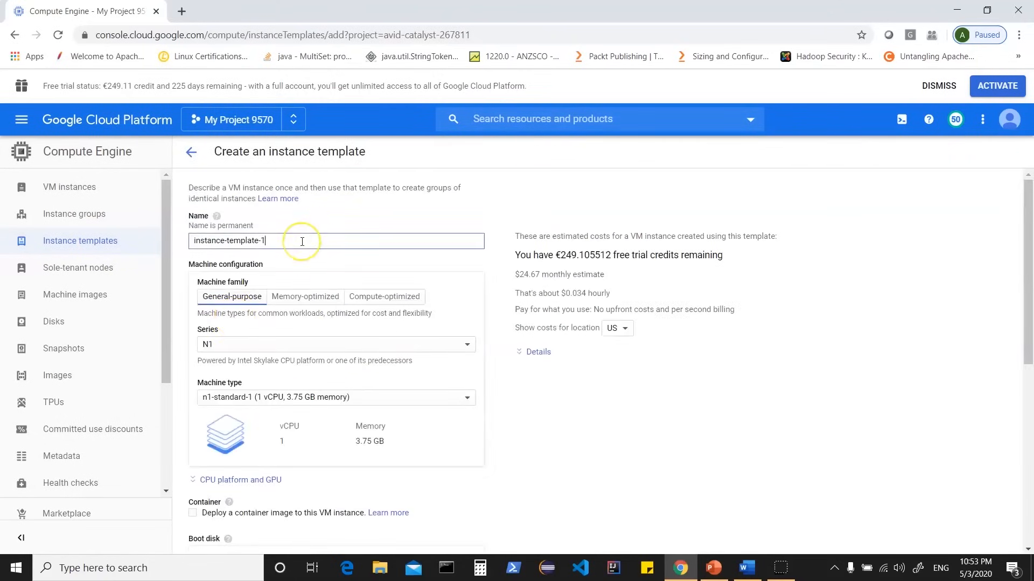
triple_click(292, 240)
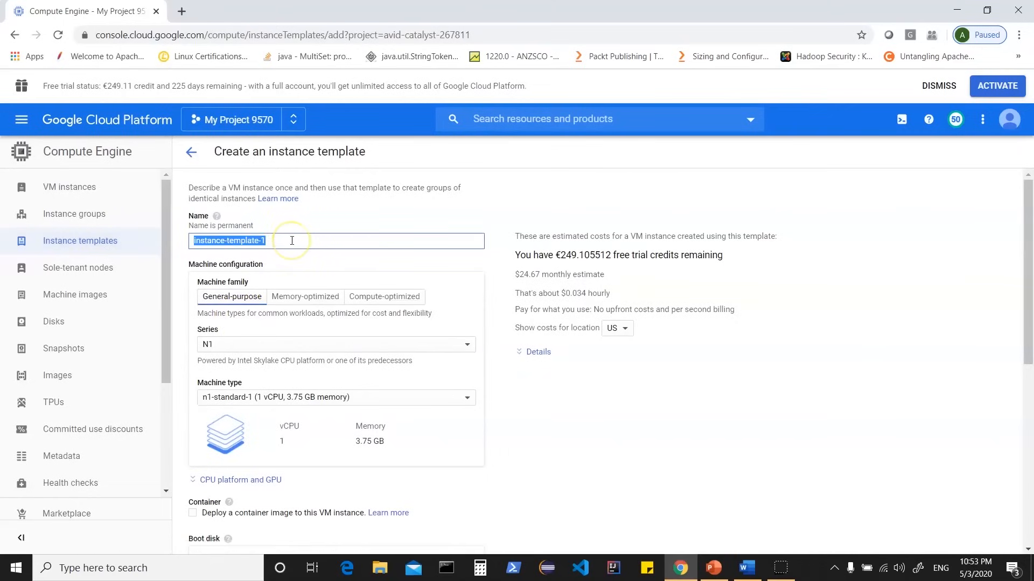
text(templinst)
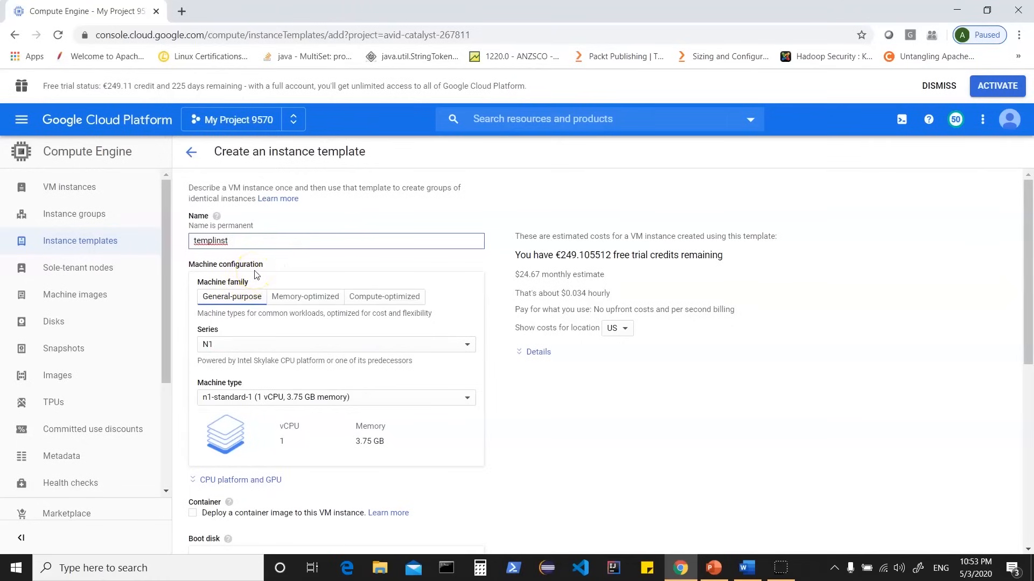
Examine the Memory-optimized and Compute-optimized machine families for the template and return to General-purpose.
scroll(299, 277, down, 1)
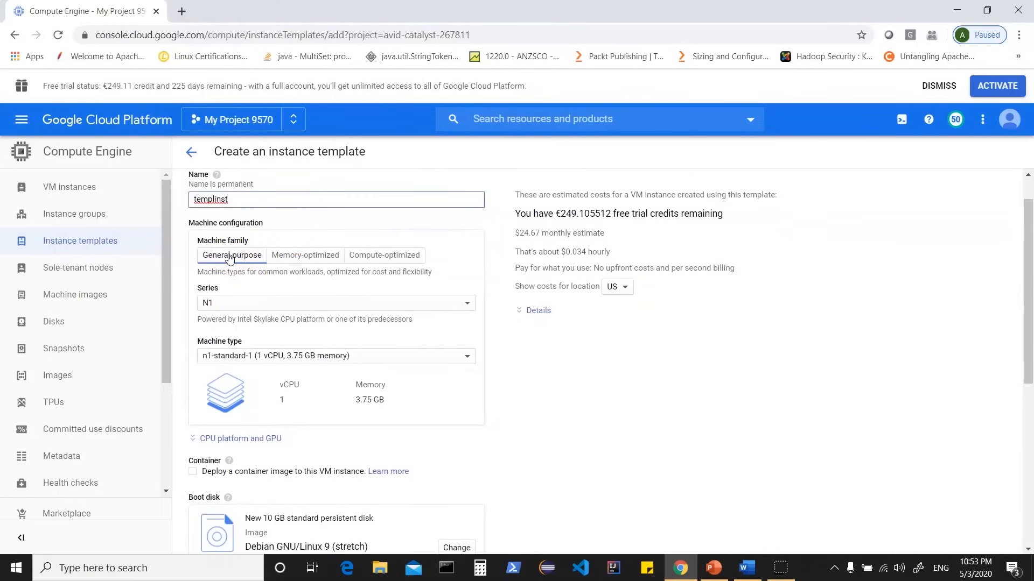
click(311, 257)
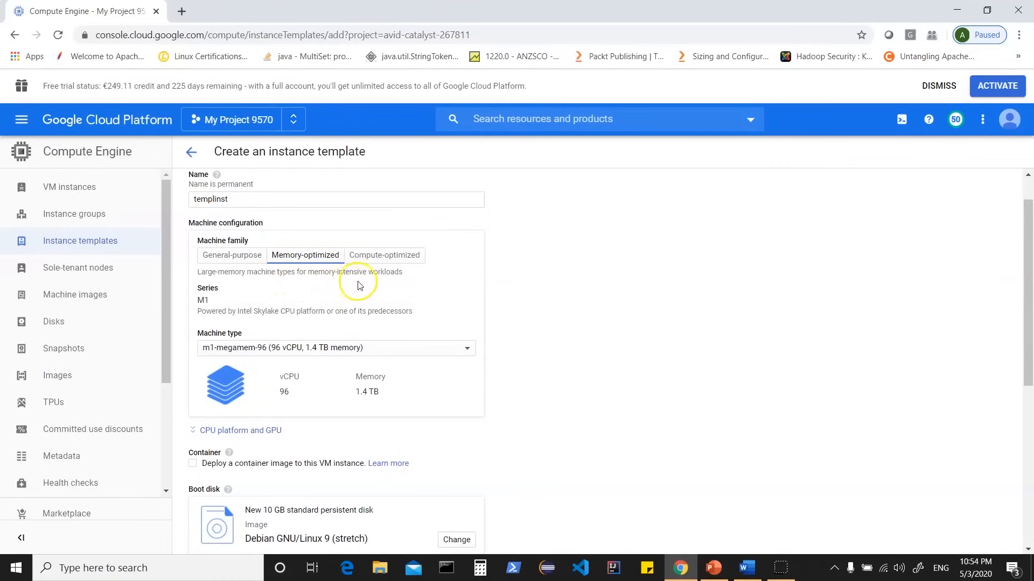
click(393, 257)
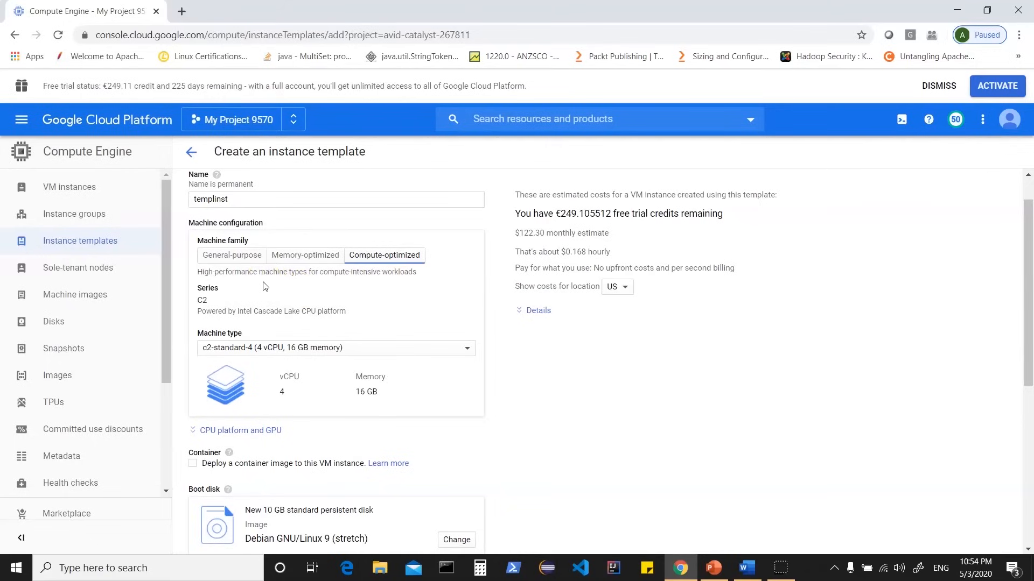
click(242, 258)
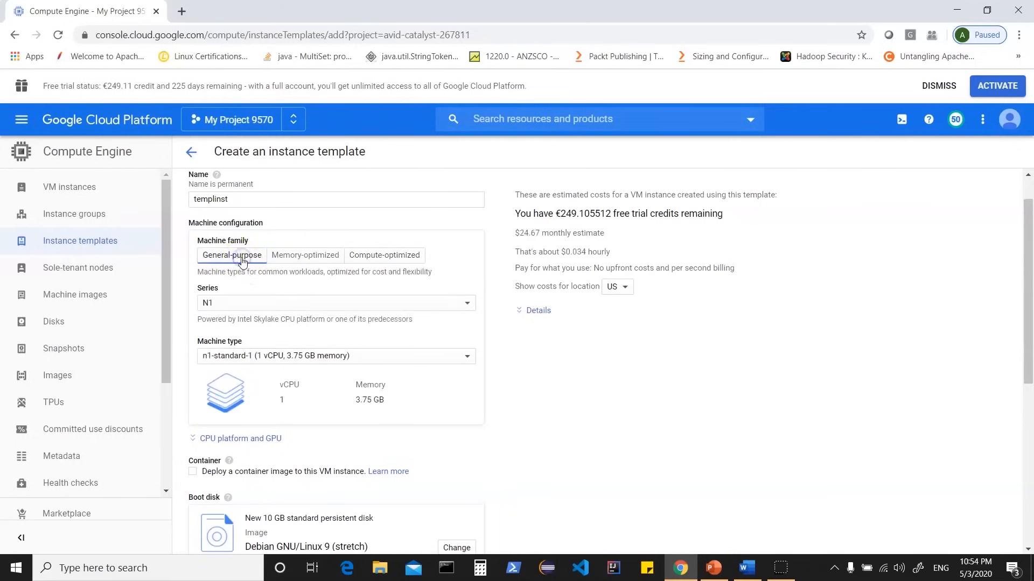
Review the available series, keep N1, and choose the n1-standard-1 machine type with 1 vCPU and 3.75 GB memory.
click(247, 308)
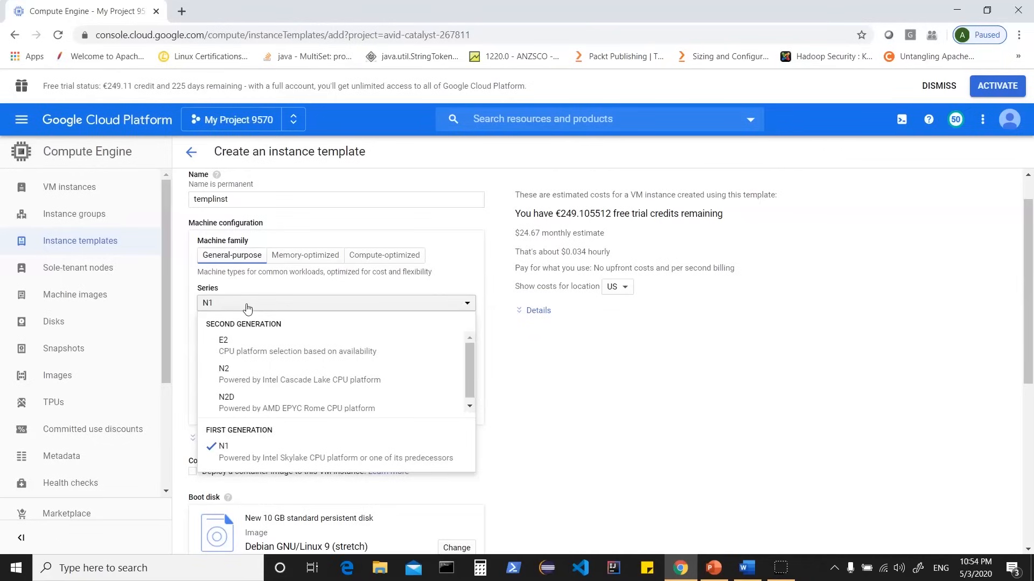
click(247, 306)
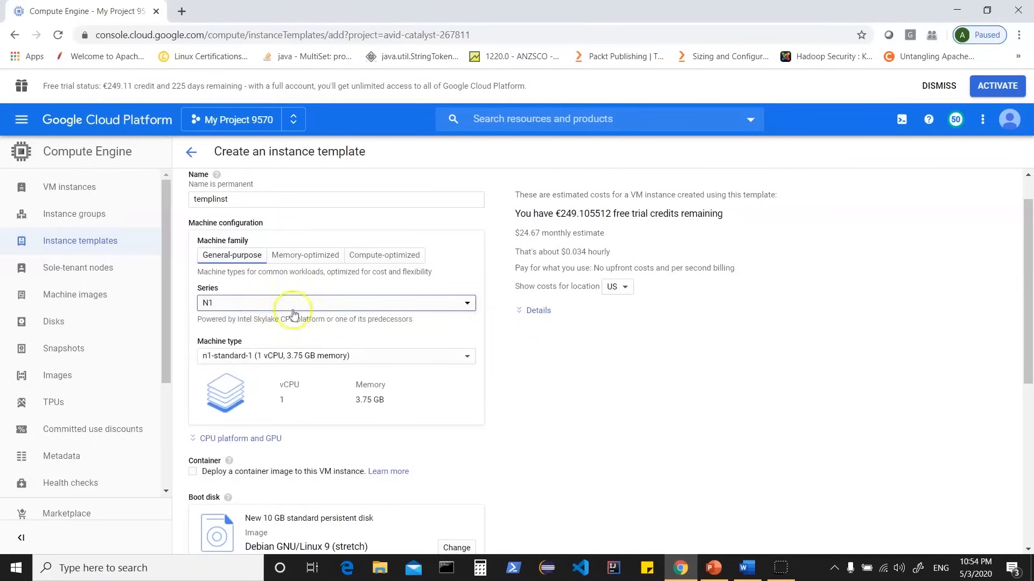
click(326, 358)
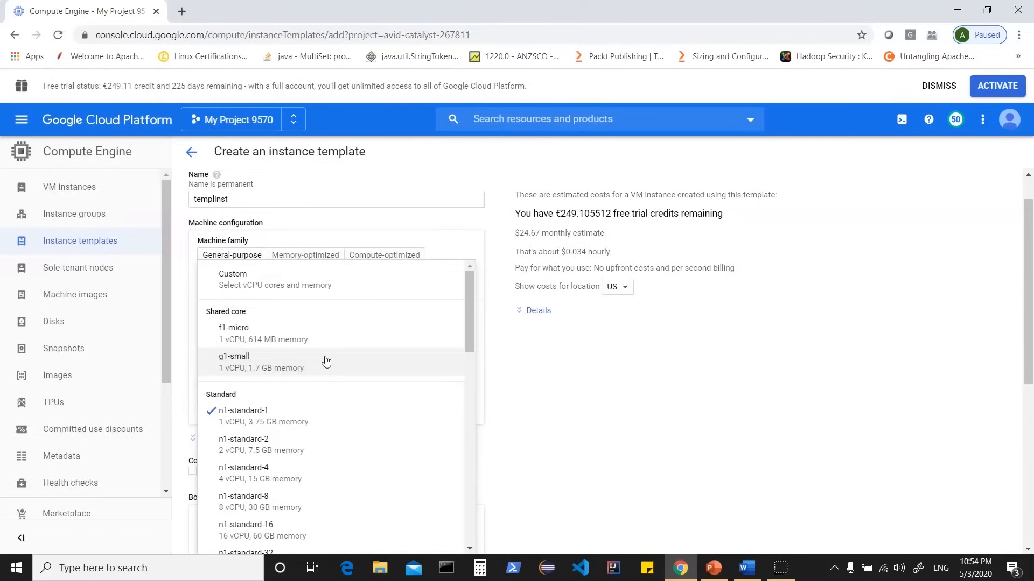
click(296, 423)
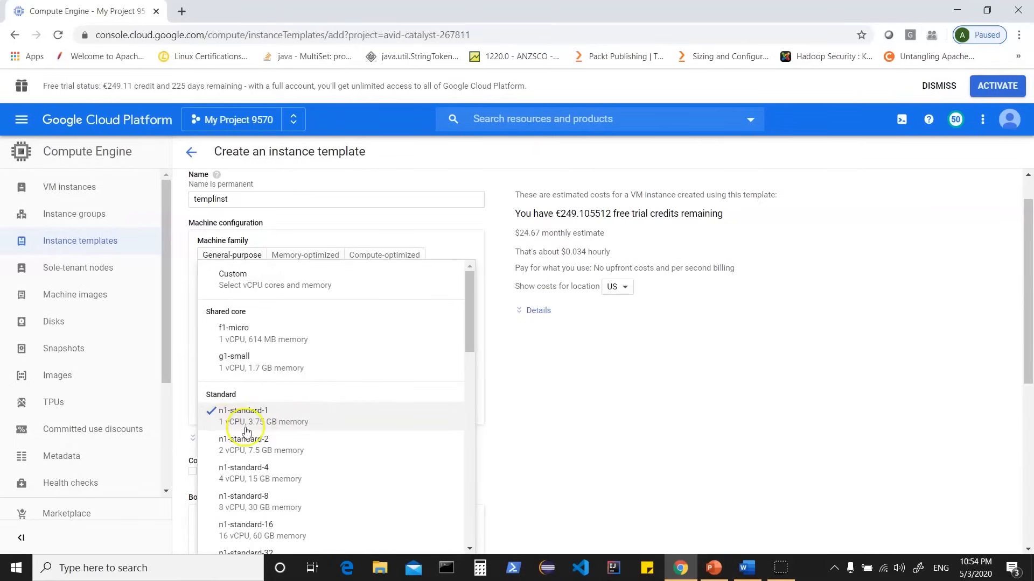
click(314, 423)
Change the template's boot disk image to the public Ubuntu 16.04 LTS image.
scroll(483, 463, down, 1)
scroll(483, 463, down, 1)
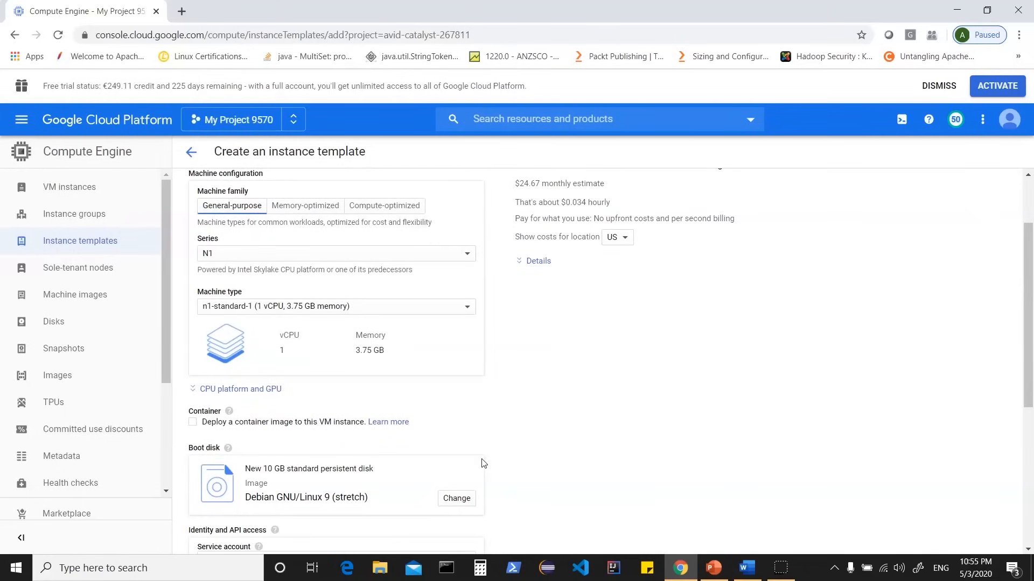
scroll(484, 463, down, 3)
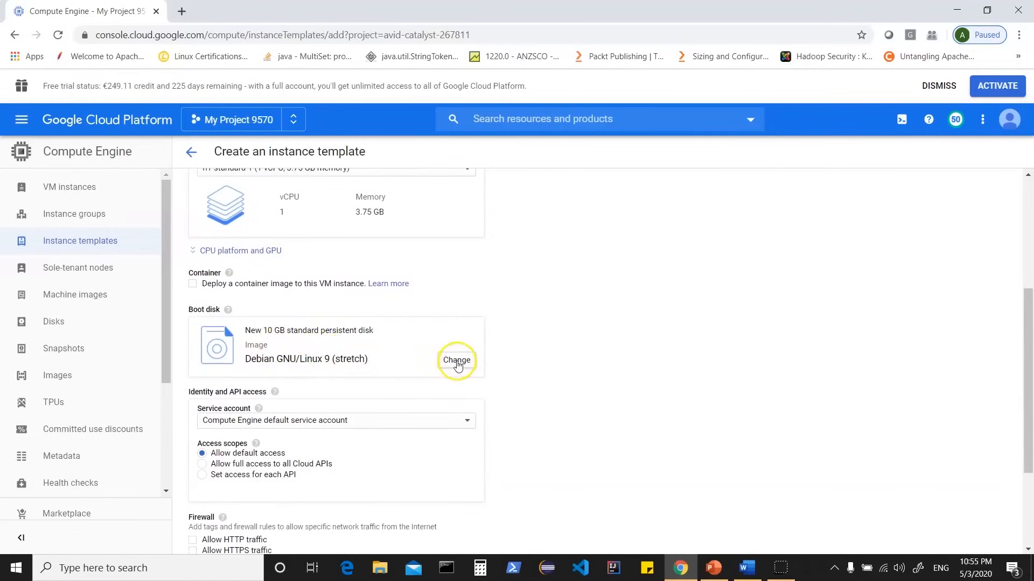
click(457, 363)
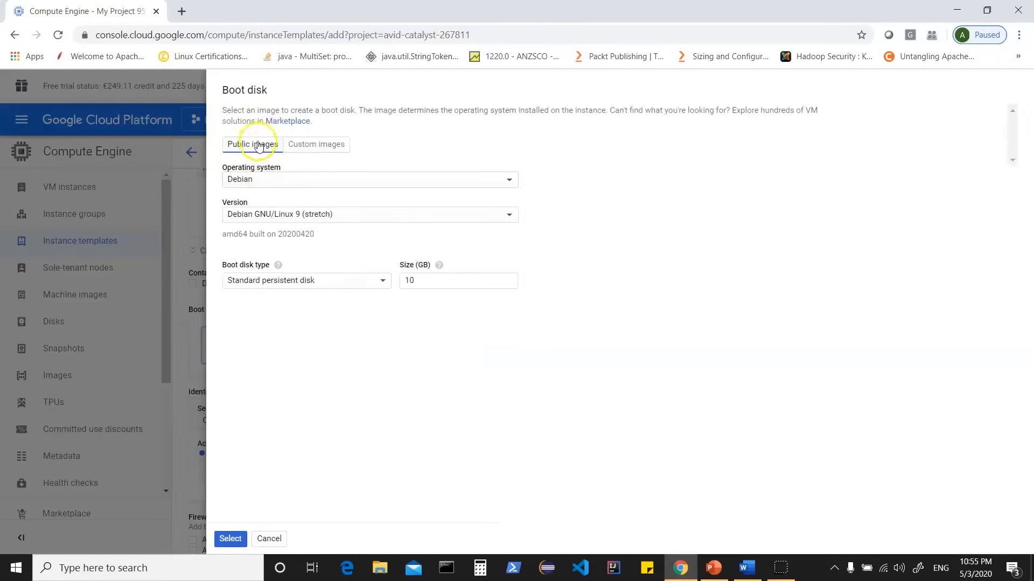
click(265, 180)
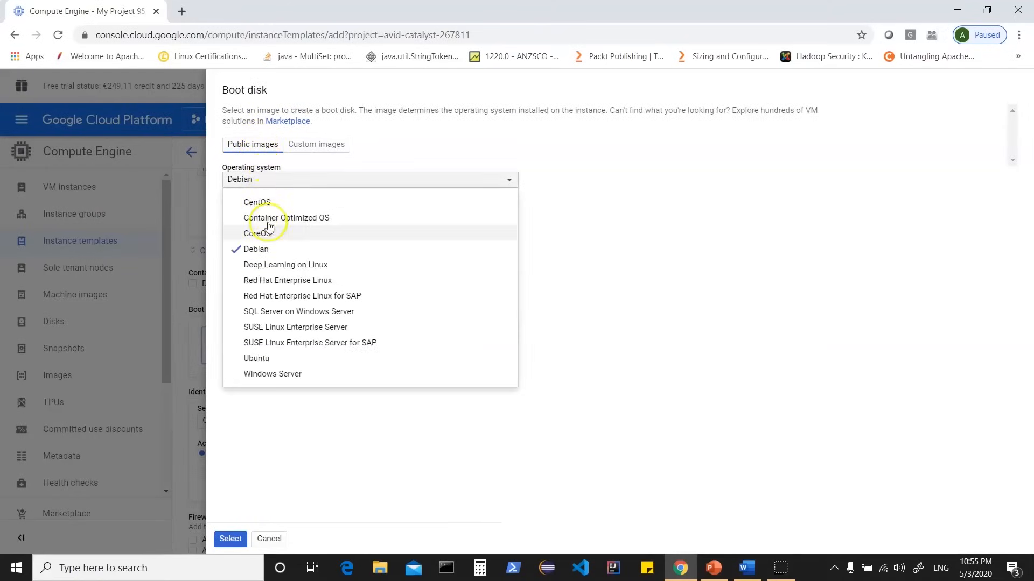
click(271, 360)
click(337, 215)
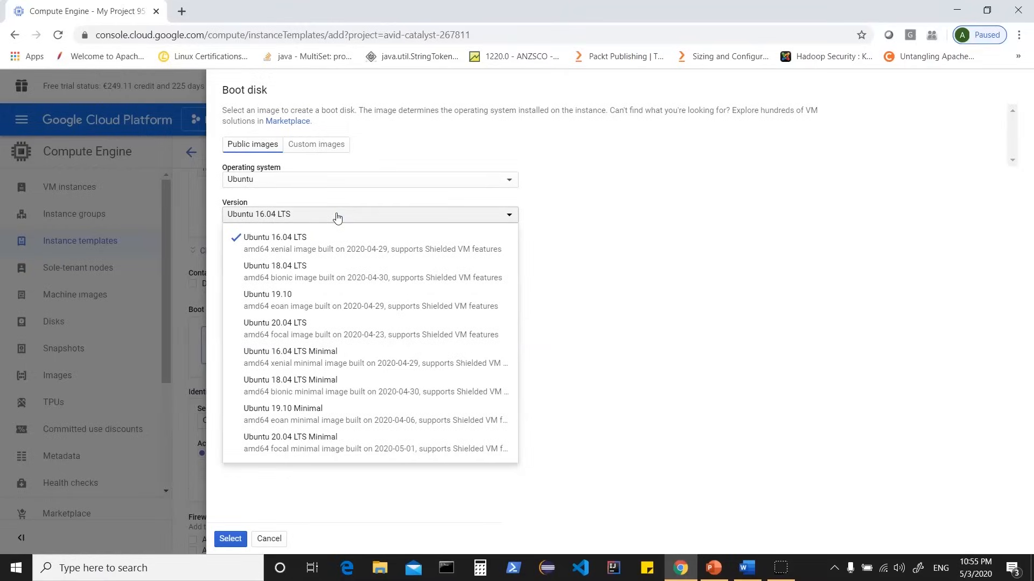
click(325, 241)
click(337, 307)
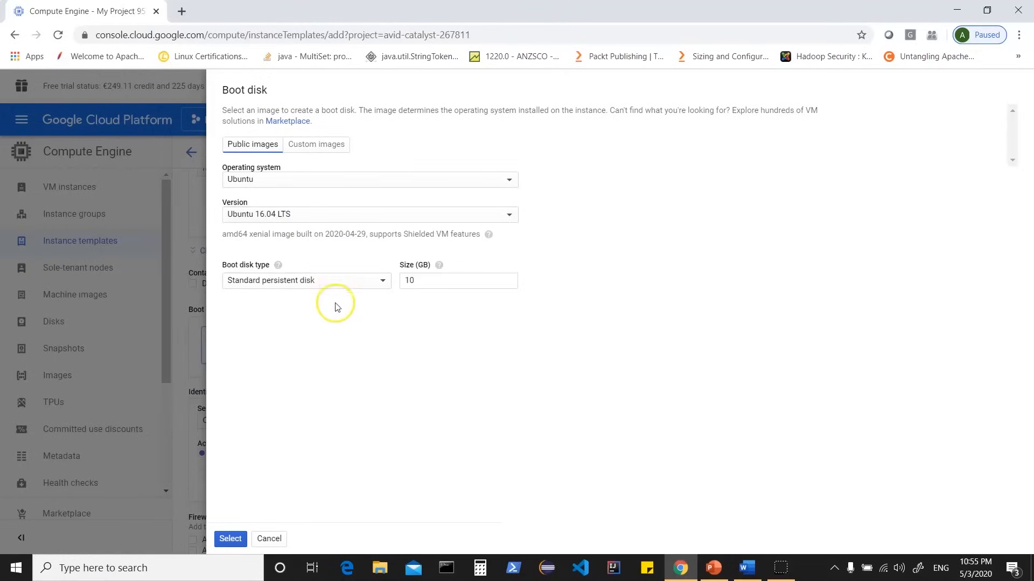
Keep Standard persistent disk as the boot disk type and set its size to 20 GB.
click(369, 288)
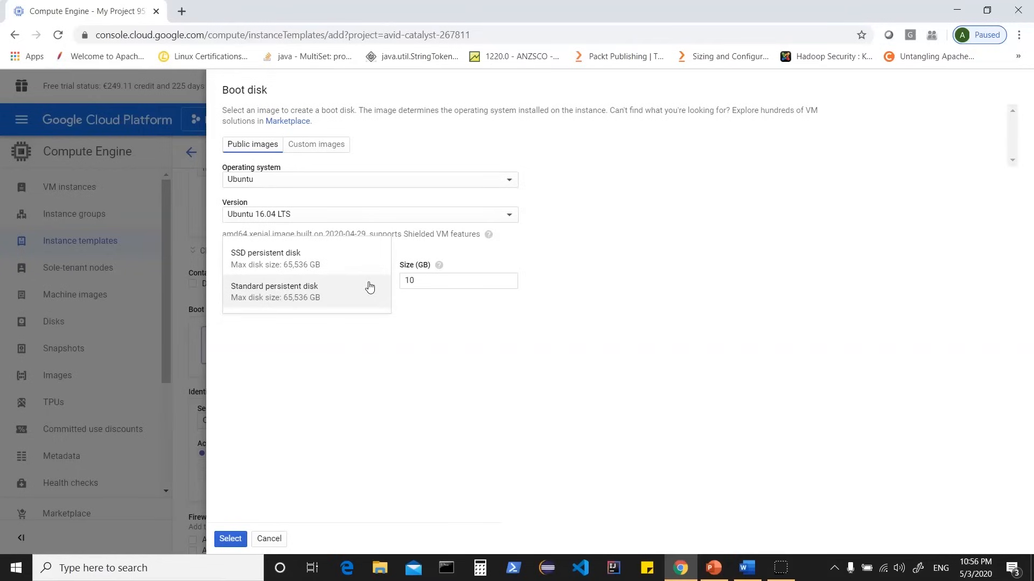
click(327, 265)
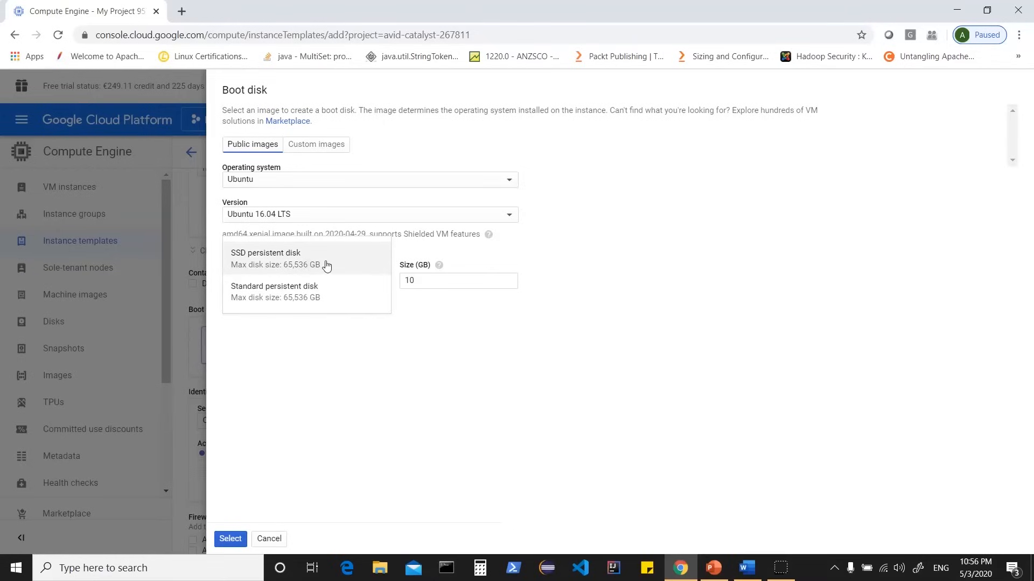
click(322, 293)
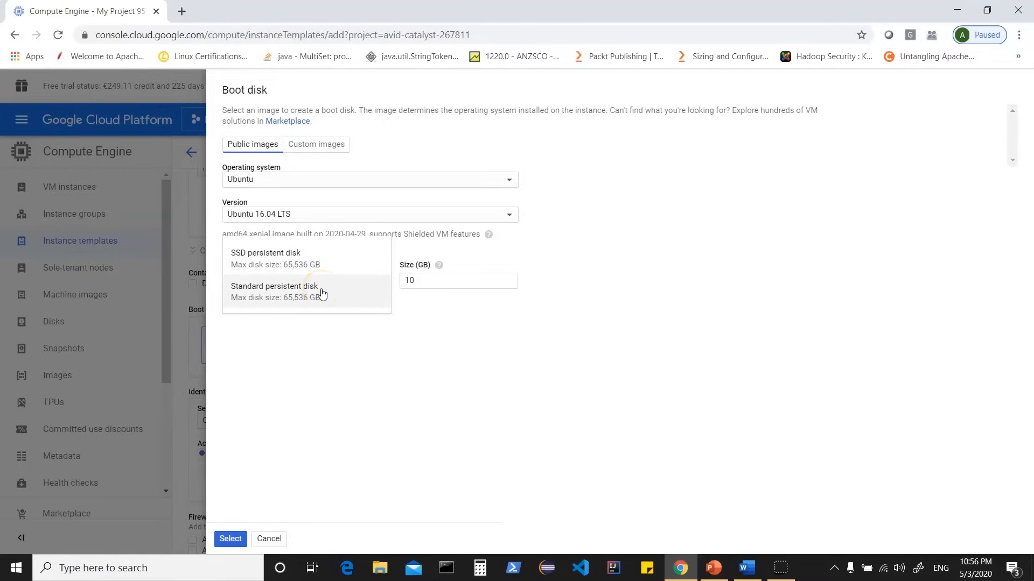
drag(411, 281, 389, 278)
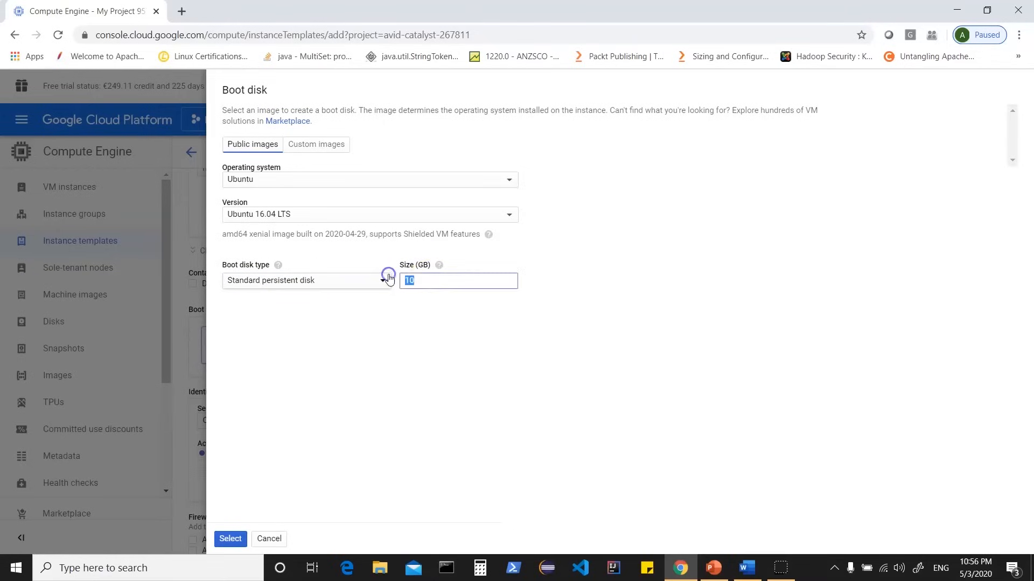
text(20)
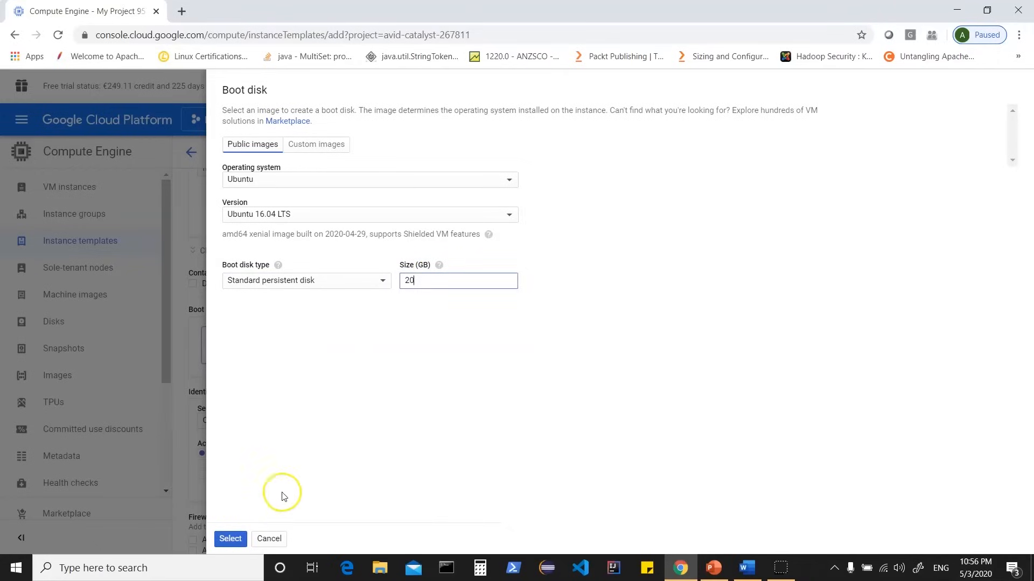
Check the custom images available from My Project 9570 for the boot disk and return to the public images.
click(331, 146)
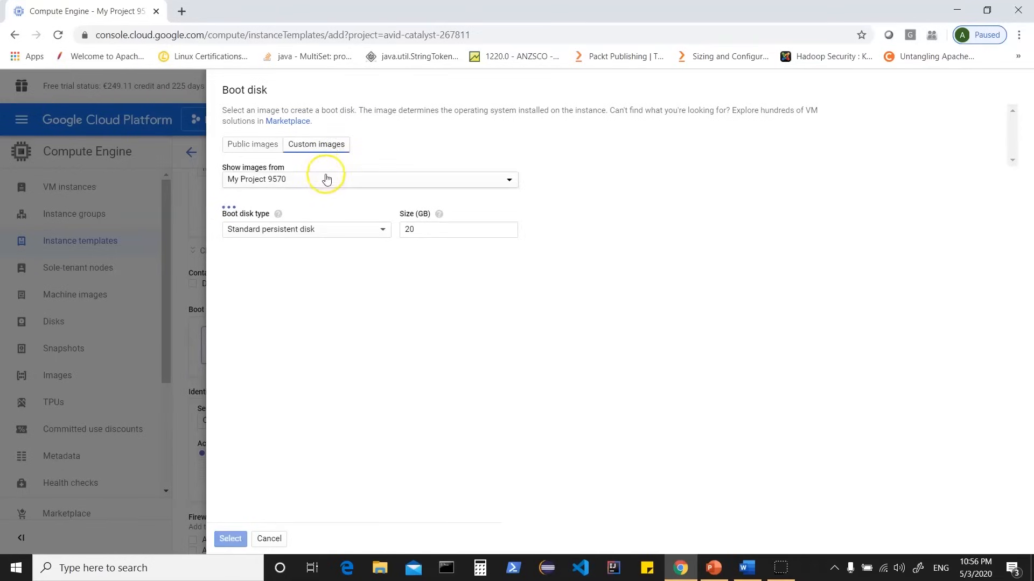
click(326, 179)
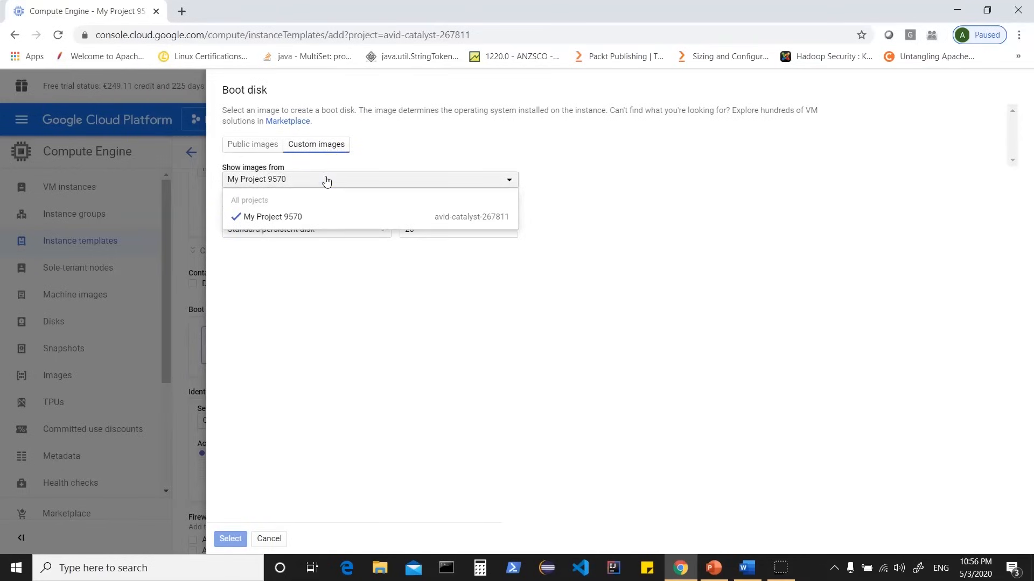
click(326, 180)
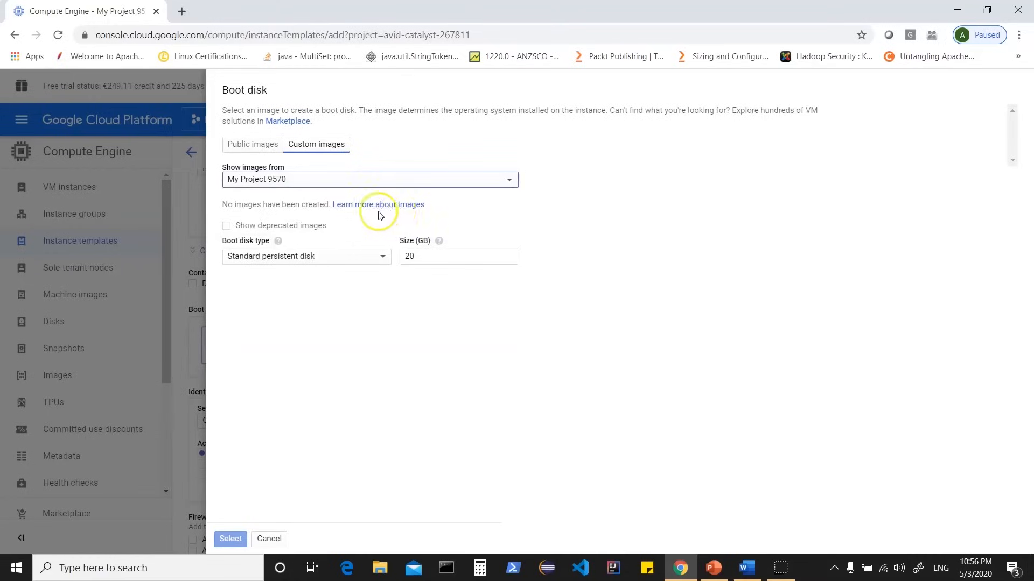
click(248, 146)
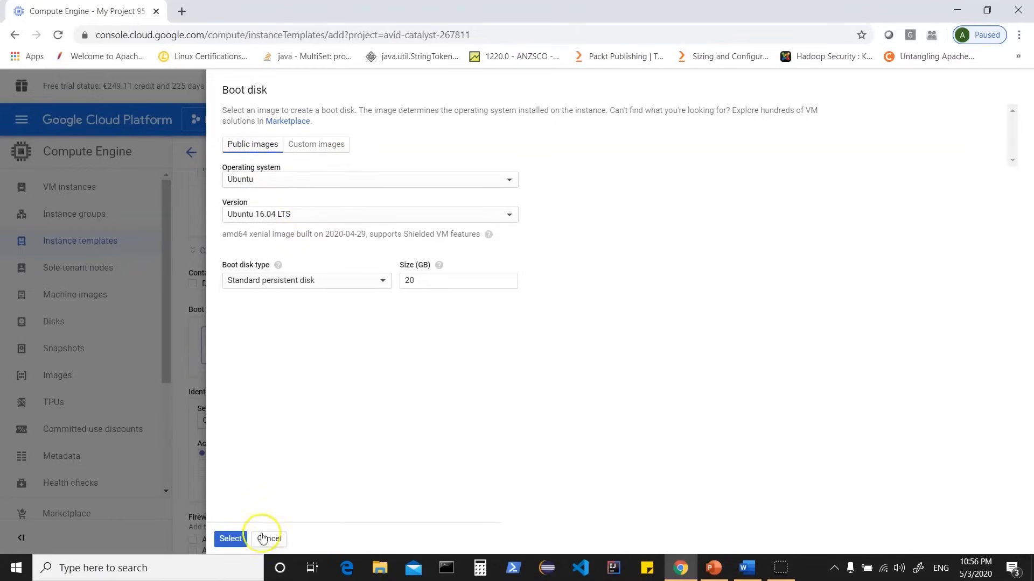
Apply the boot disk selection and allow both HTTP and HTTPS traffic through the template's firewall.
click(230, 539)
scroll(500, 441, down, 3)
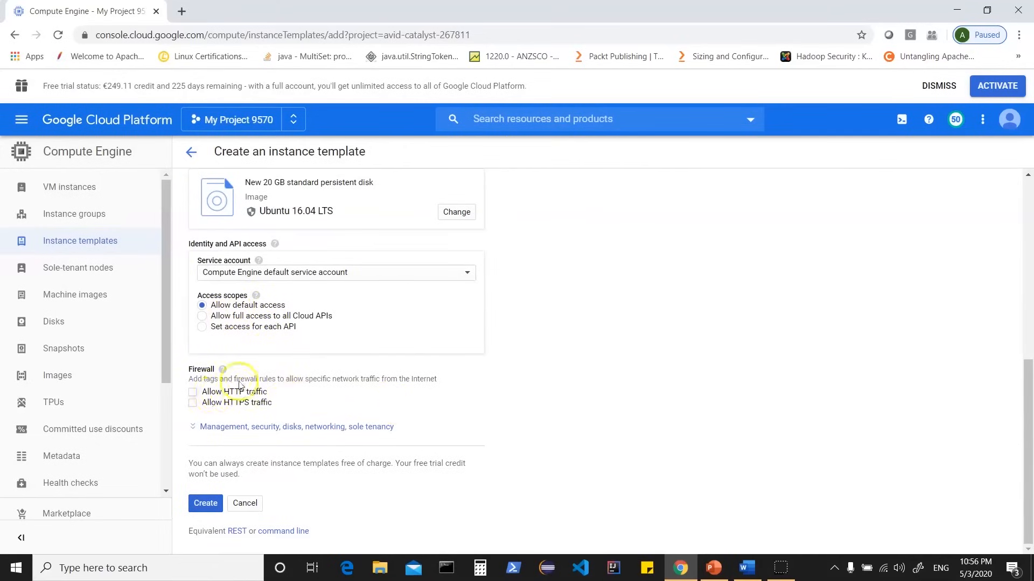
click(193, 395)
click(194, 403)
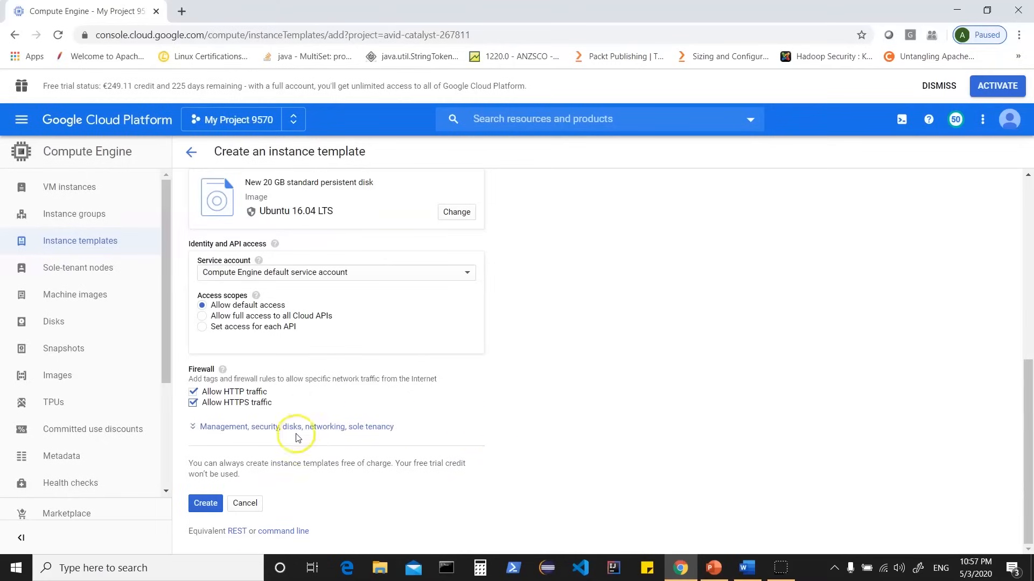
Expand the template's advanced settings and review the management options for labels, reservations, startup script and metadata.
click(282, 432)
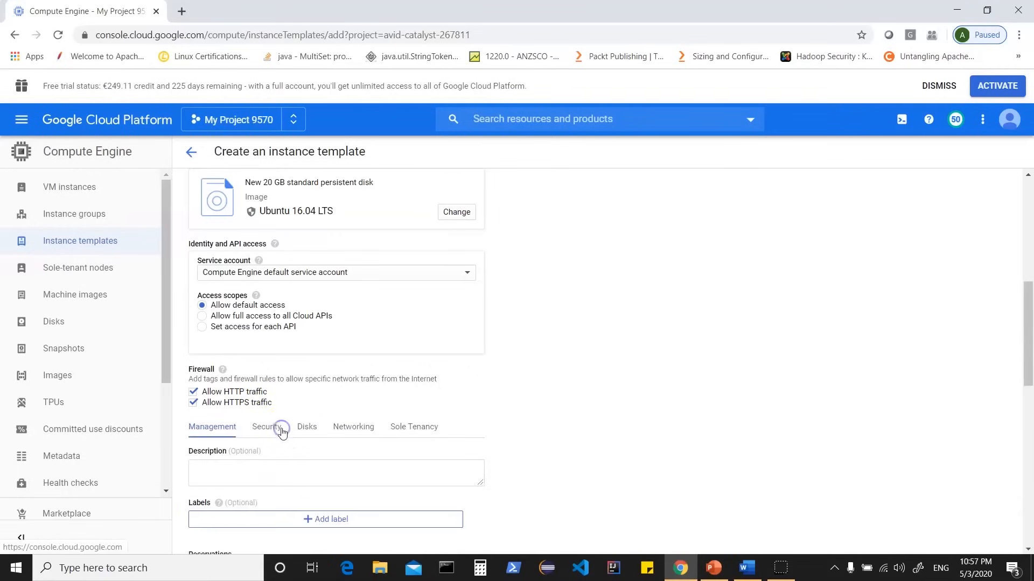
scroll(571, 441, down, 1)
scroll(572, 441, down, 2)
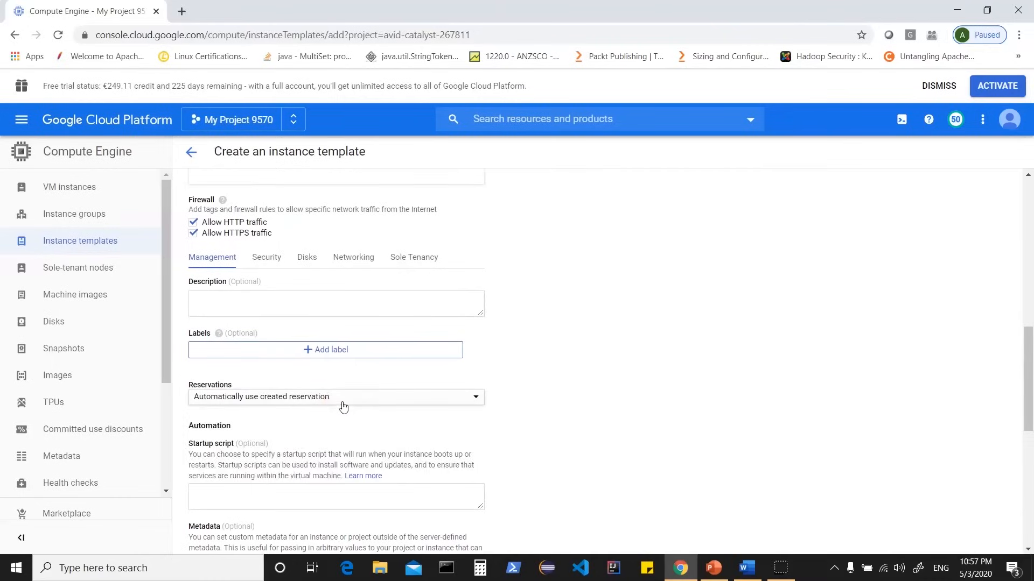
click(343, 406)
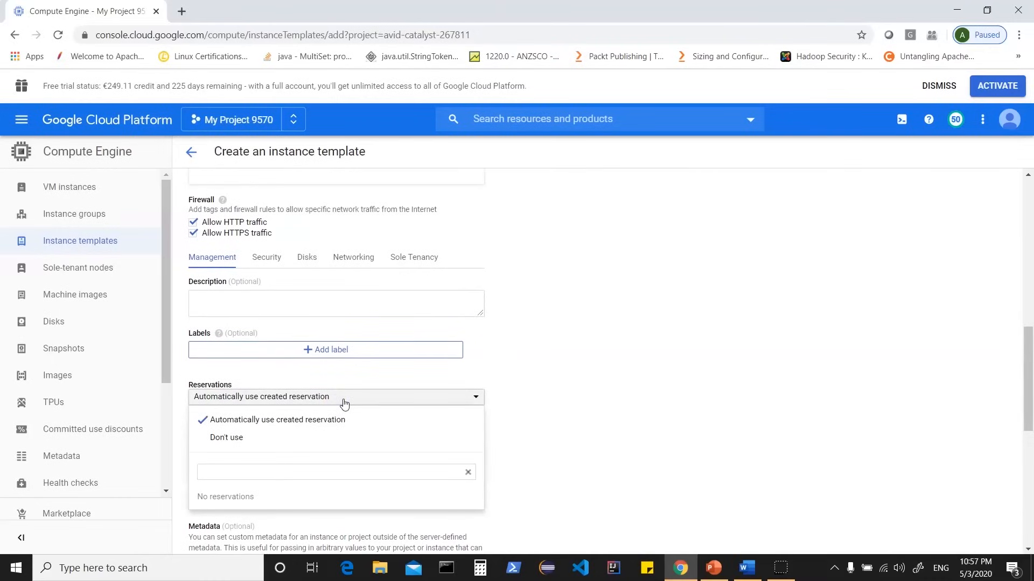
click(343, 401)
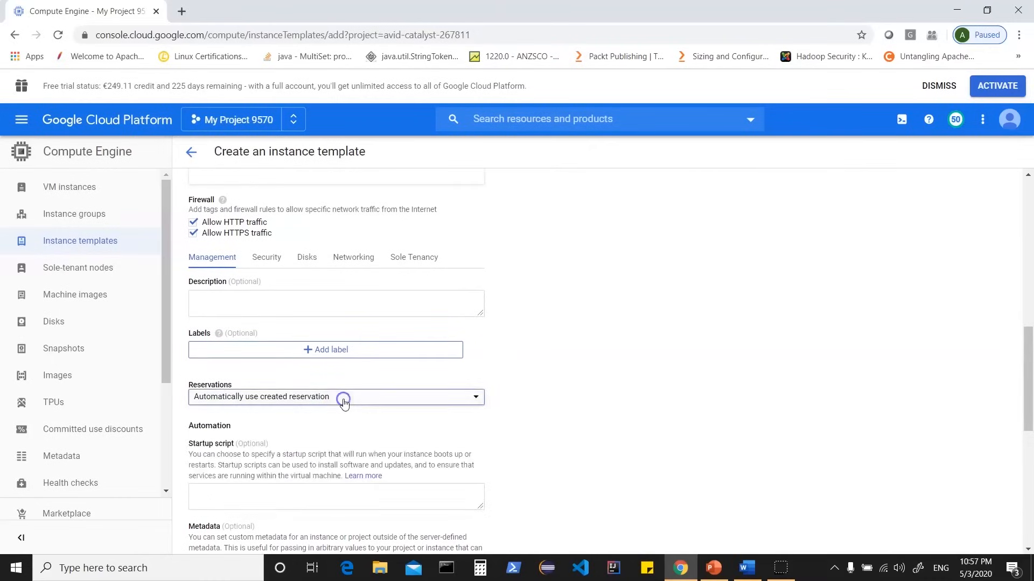
click(536, 420)
scroll(543, 423, down, 1)
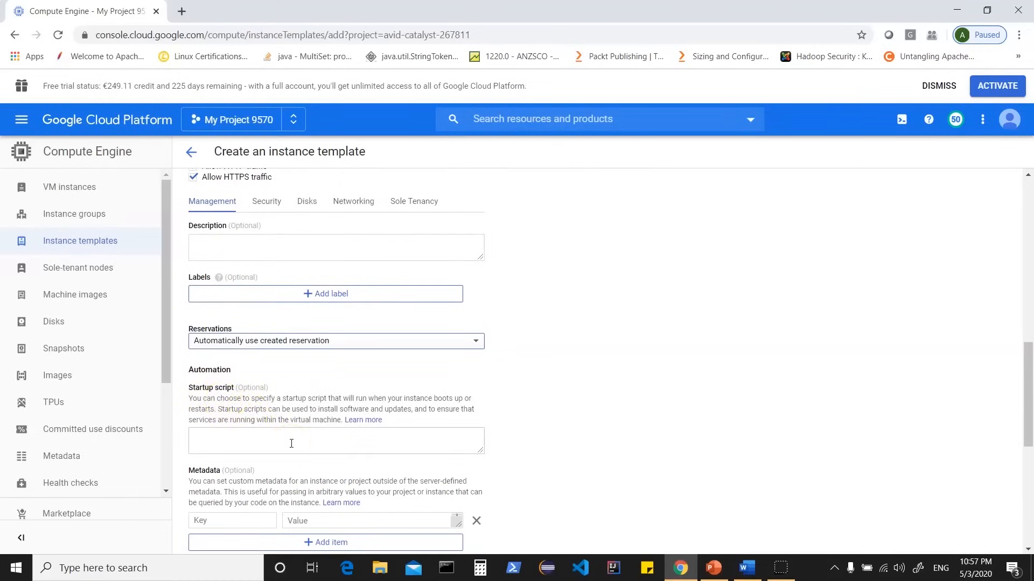
scroll(291, 444, down, 4)
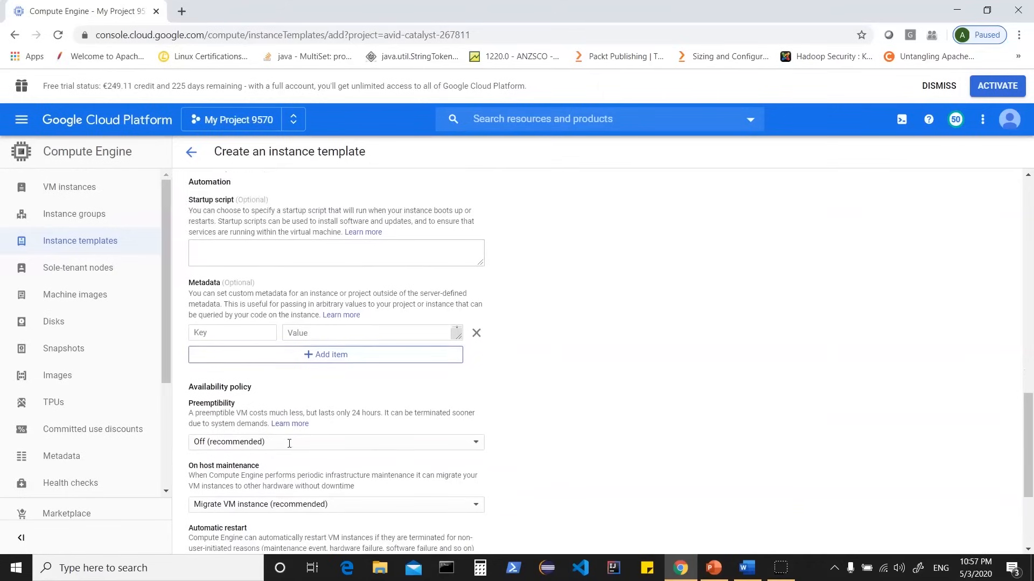
Check the preemptibility options under the availability policy, keeping Off (recommended).
click(242, 365)
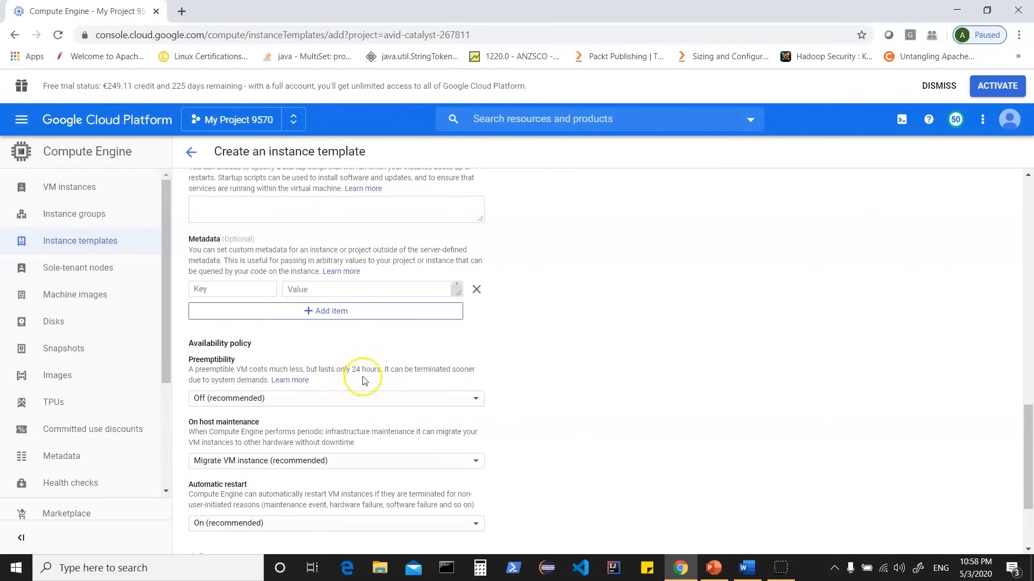
click(337, 404)
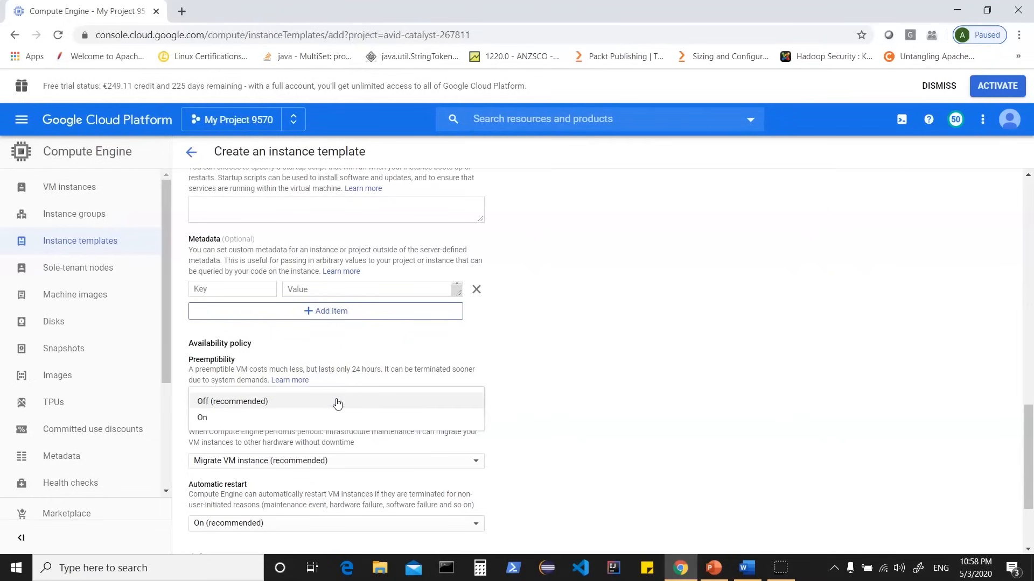
click(548, 371)
scroll(555, 417, down, 1)
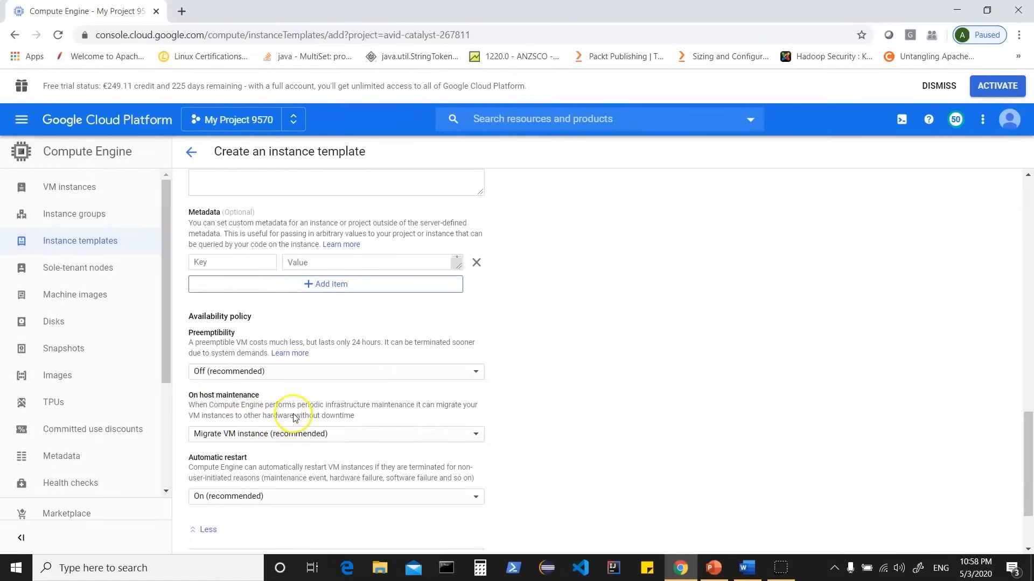
Check the on-host maintenance options, keeping Migrate VM instance (recommended), and review the automatic restart setting.
click(355, 439)
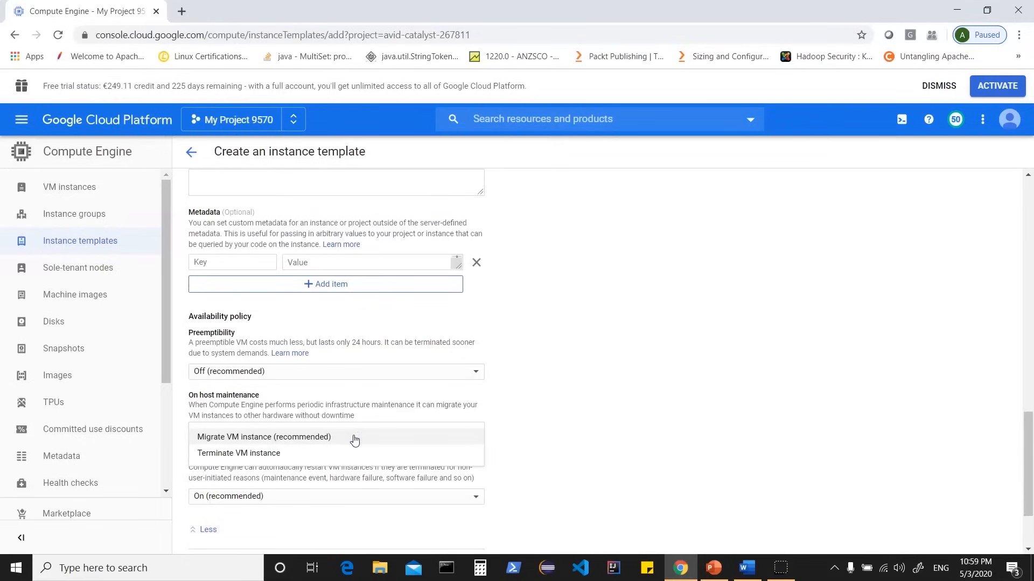
click(355, 440)
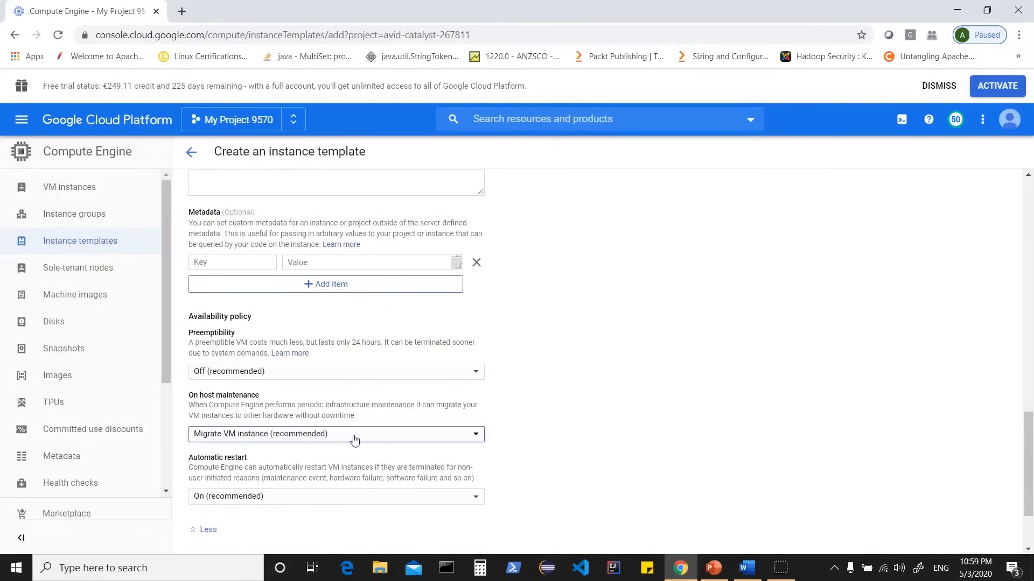
click(355, 439)
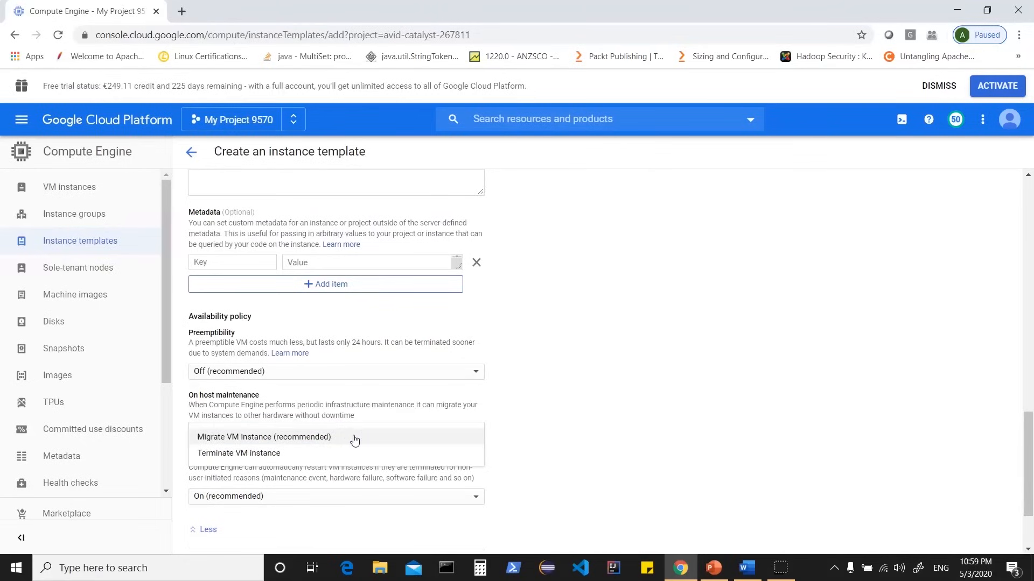
click(354, 439)
scroll(554, 439, down, 2)
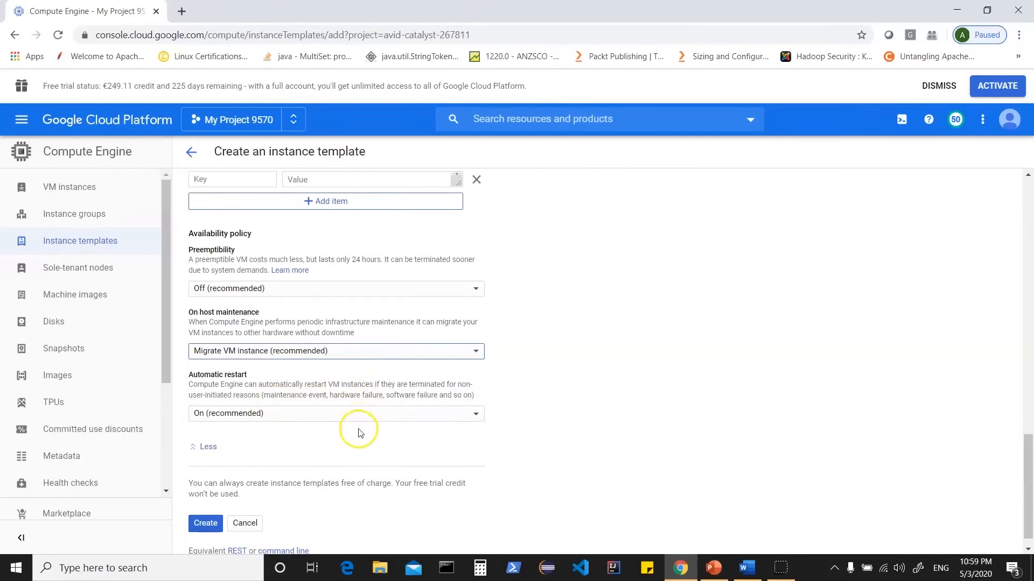
Review the template's sole tenancy node affinity settings and its networking settings.
scroll(360, 433, up, 8)
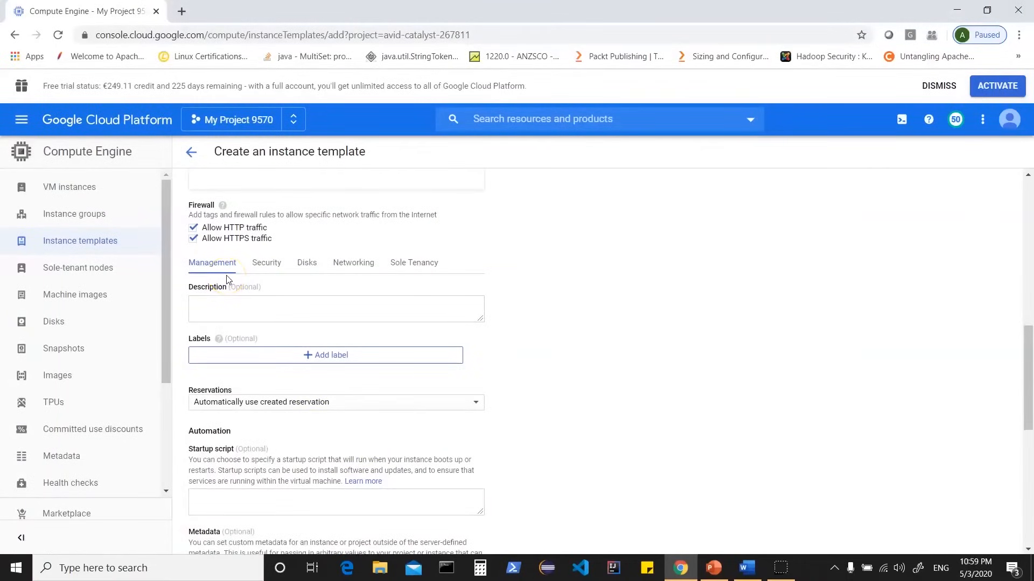
click(414, 264)
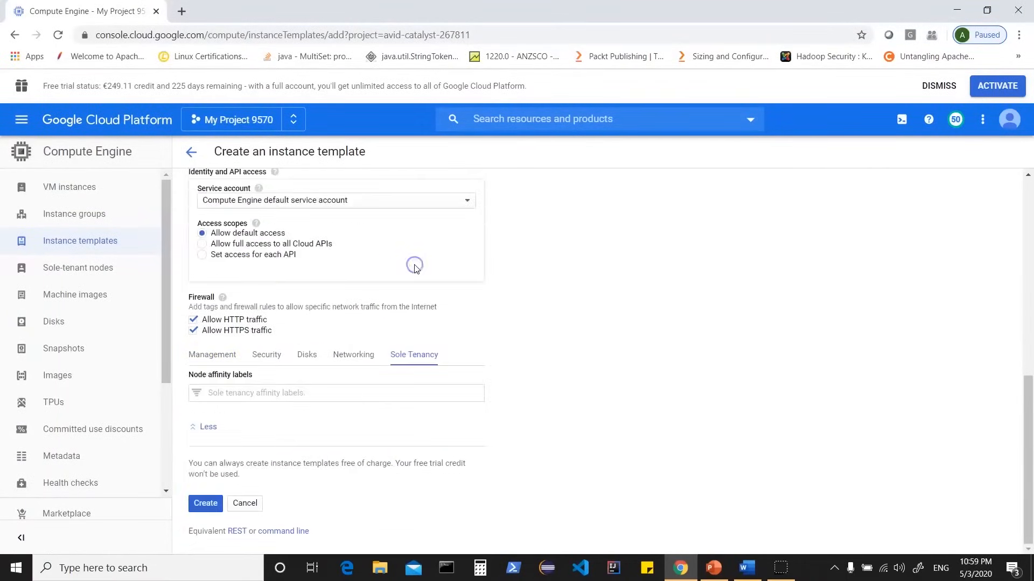
click(575, 345)
click(359, 356)
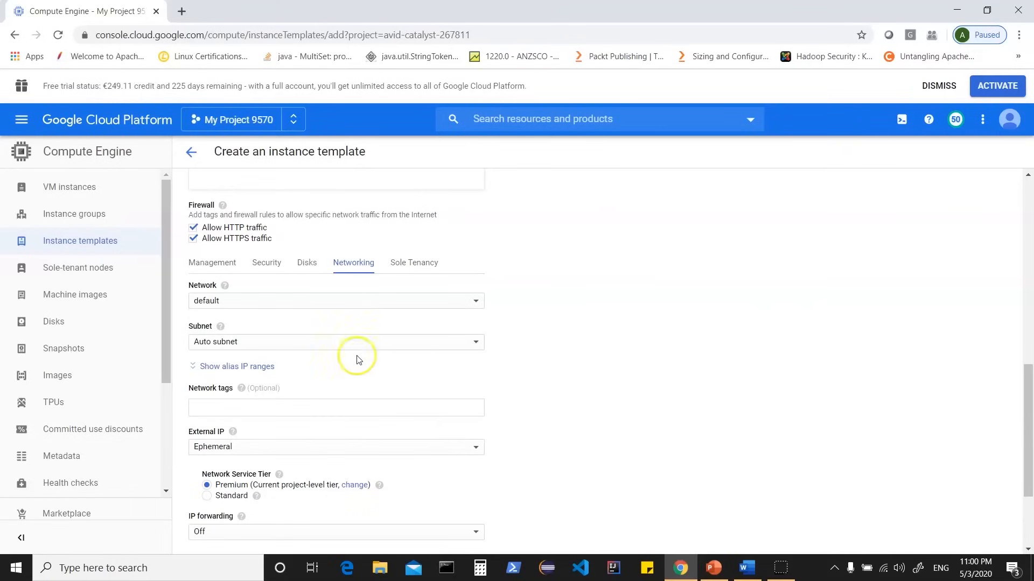
scroll(404, 393, down, 3)
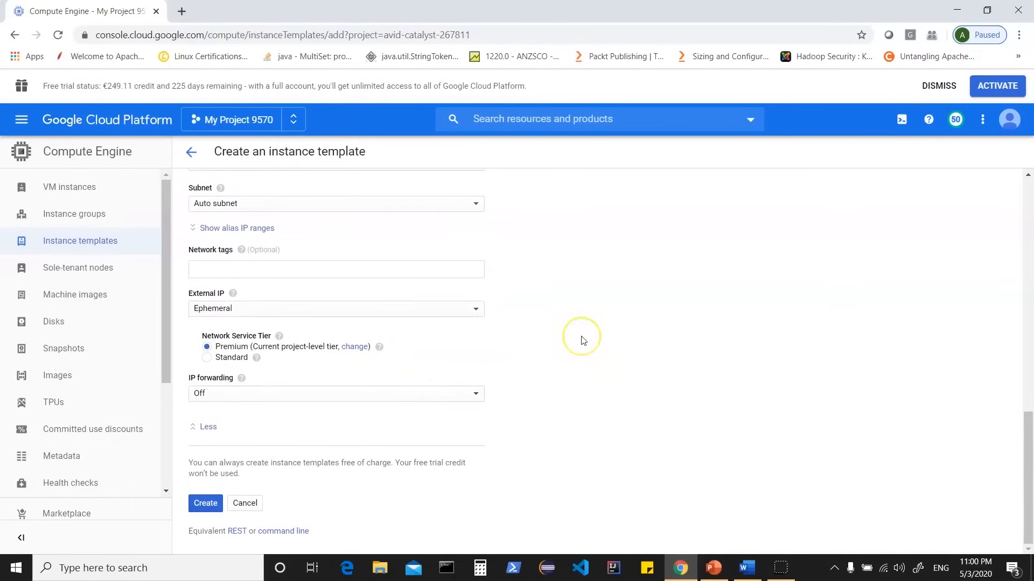
scroll(581, 339, up, 3)
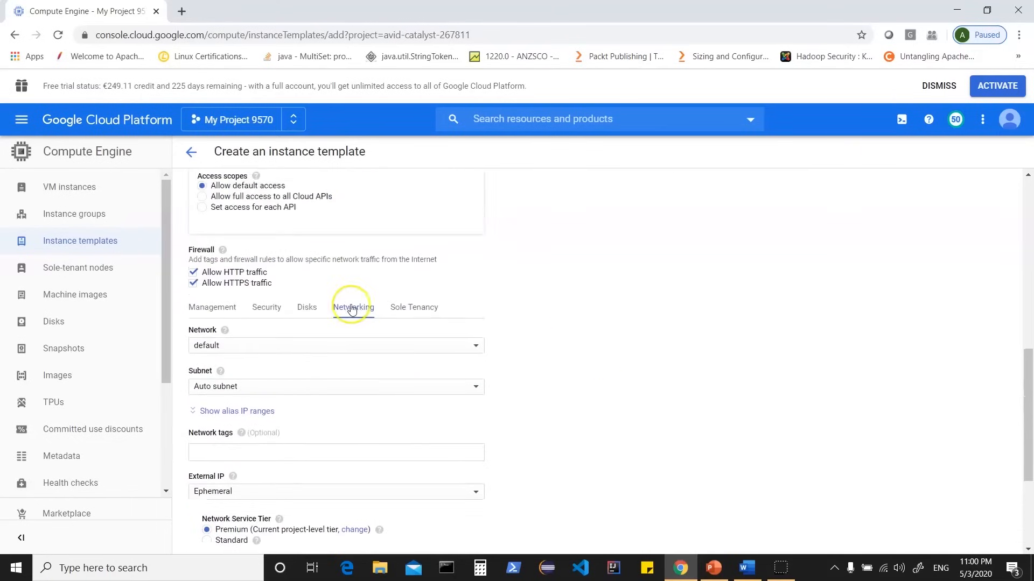
Review the template's disk settings for boot disk deletion, encryption, device name and additional disks.
click(311, 310)
click(600, 363)
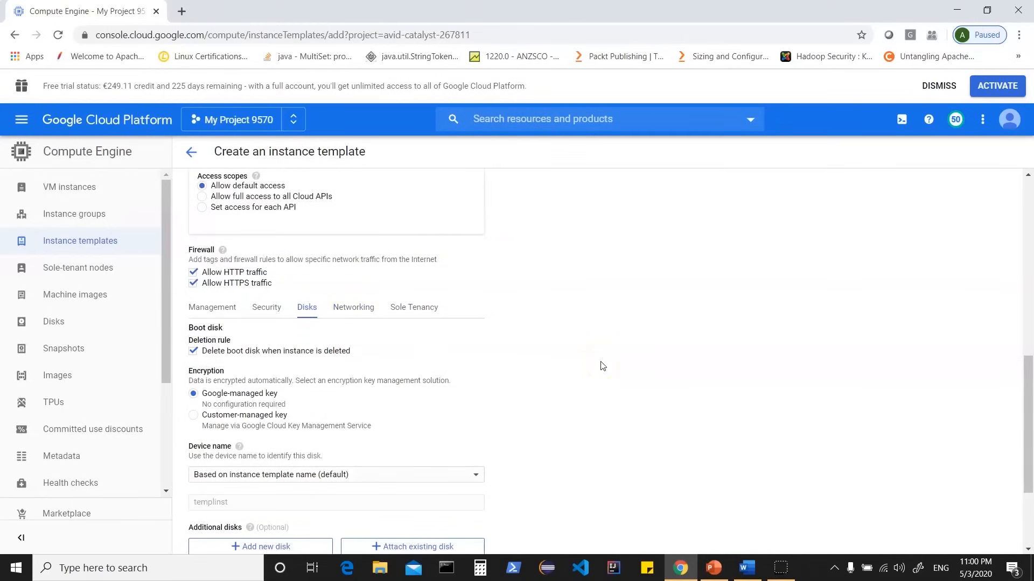
scroll(603, 366, down, 2)
click(596, 363)
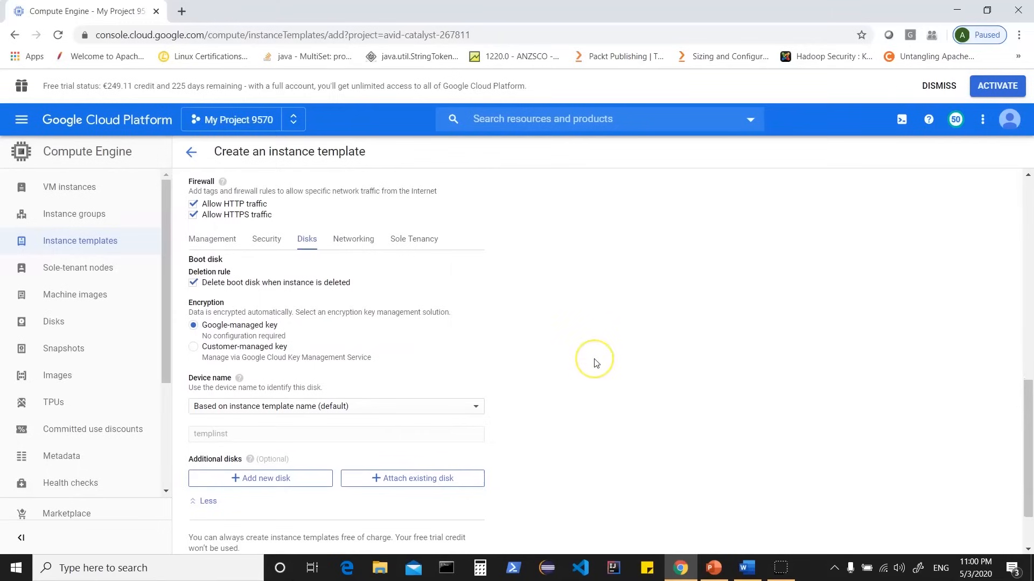
Show the template's security settings and review the Shielded VM and SSH key options.
scroll(596, 363, up, 2)
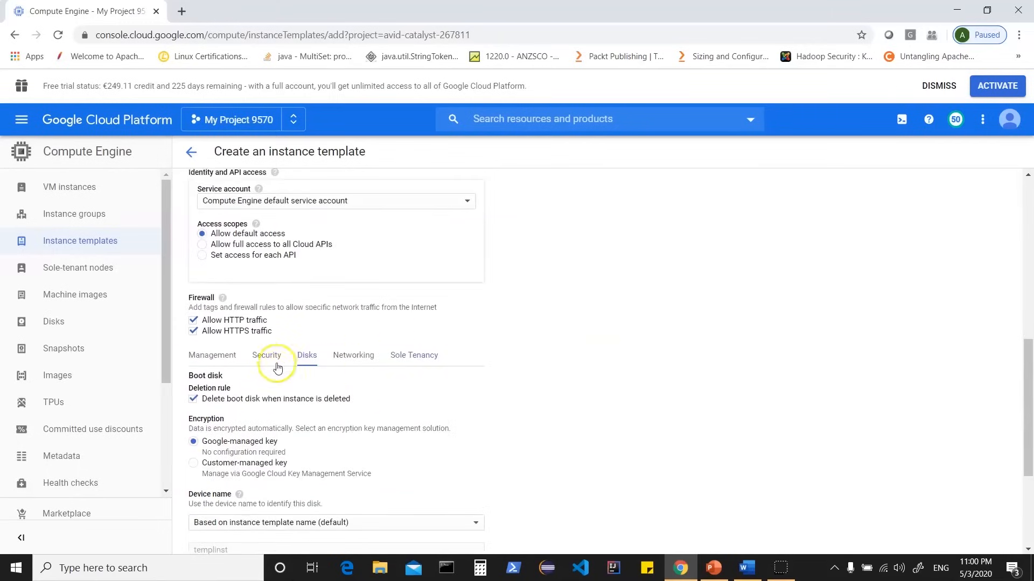
click(266, 358)
click(550, 399)
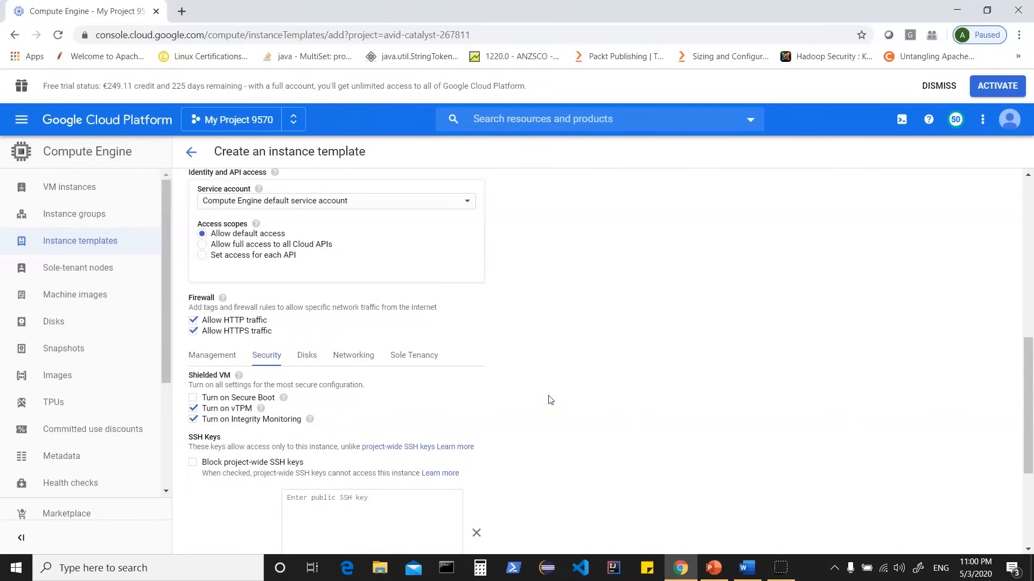
scroll(550, 400, down, 2)
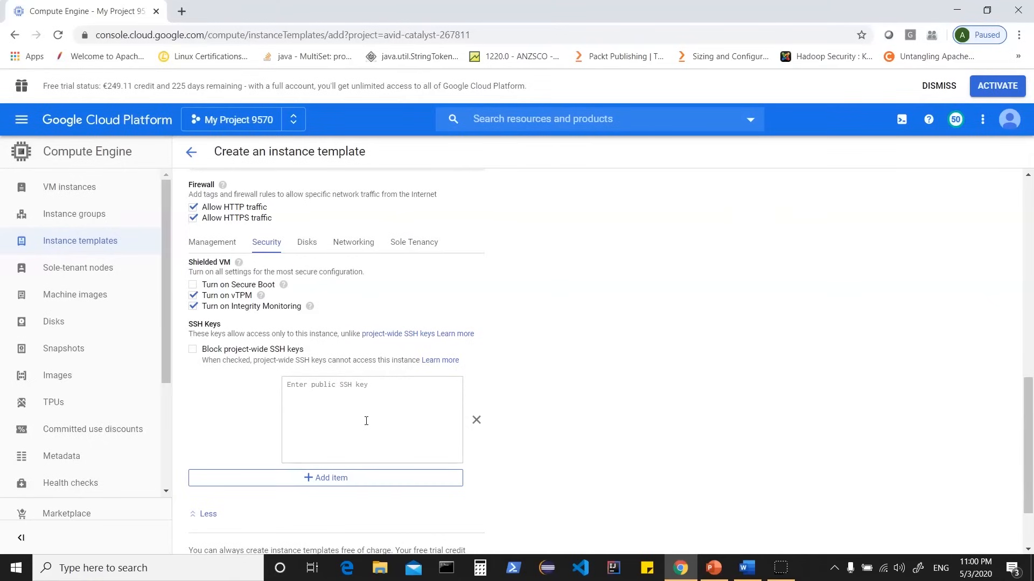
Minimize the browser, launch PuTTYgen from the desktop and generate a 2048-bit RSA key pair.
click(960, 13)
click(953, 8)
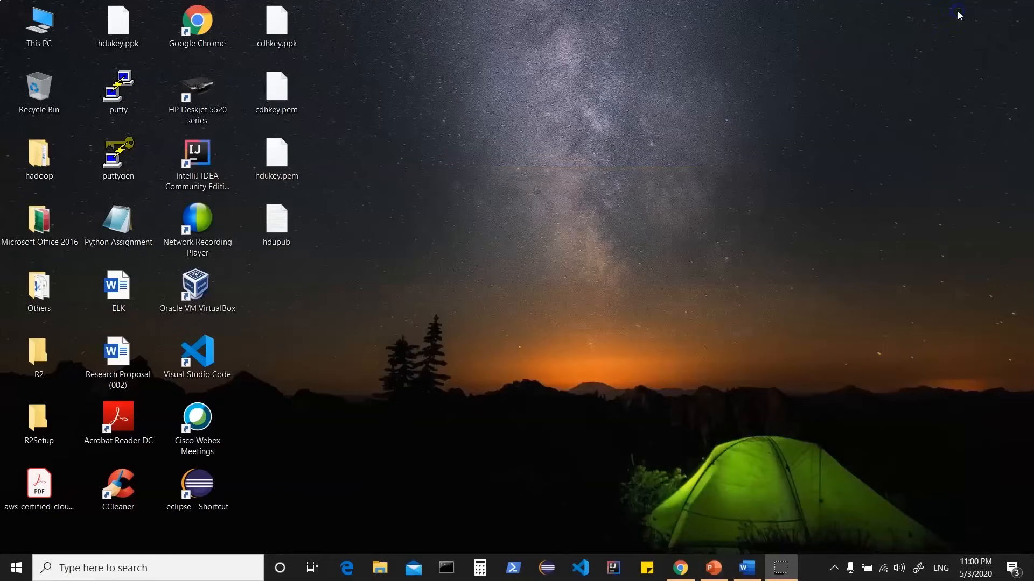
double_click(111, 159)
click(646, 336)
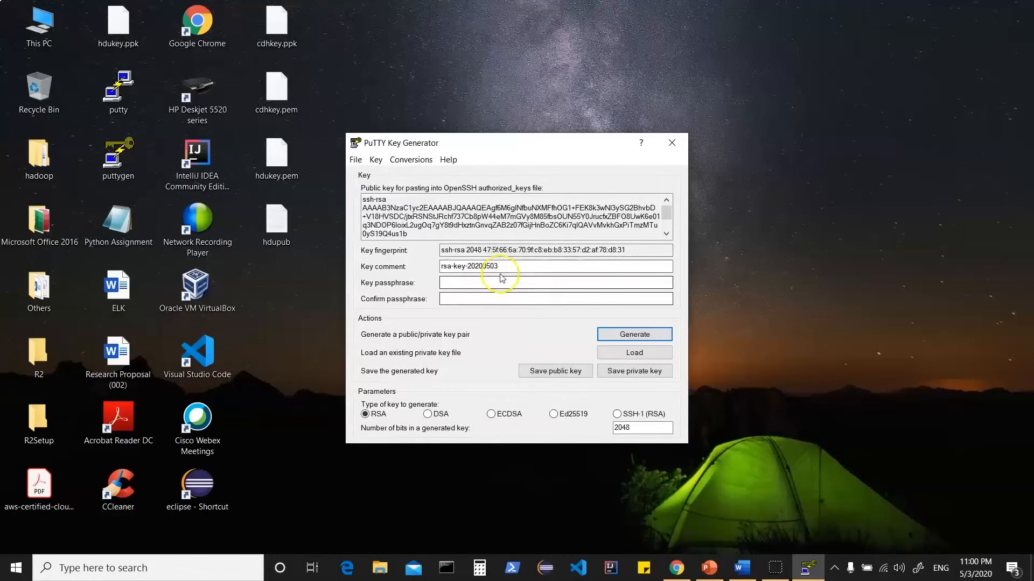
Set the key comment to hdu, then enter and confirm the key passphrase.
drag(508, 268, 406, 269)
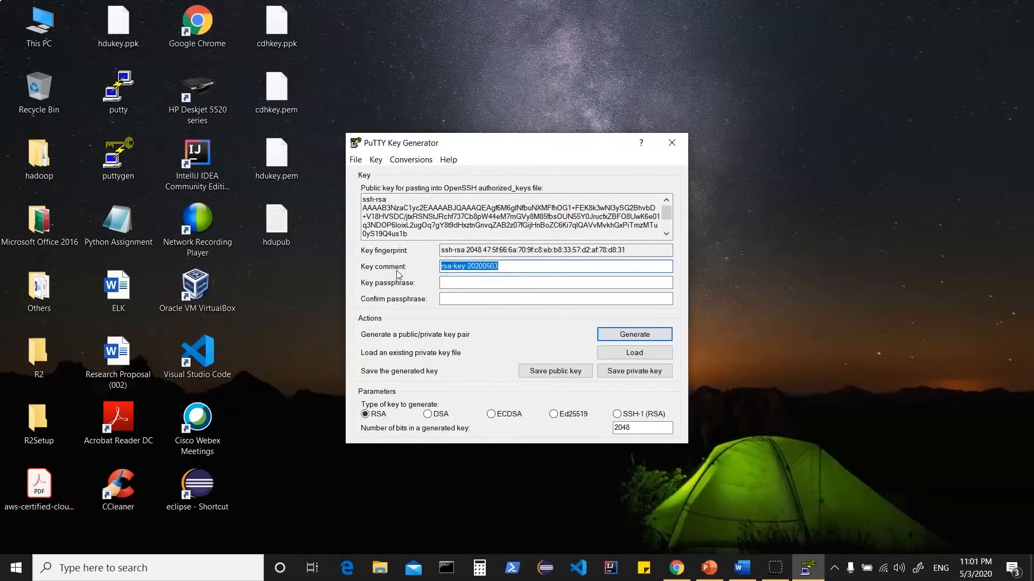
text(hdu)
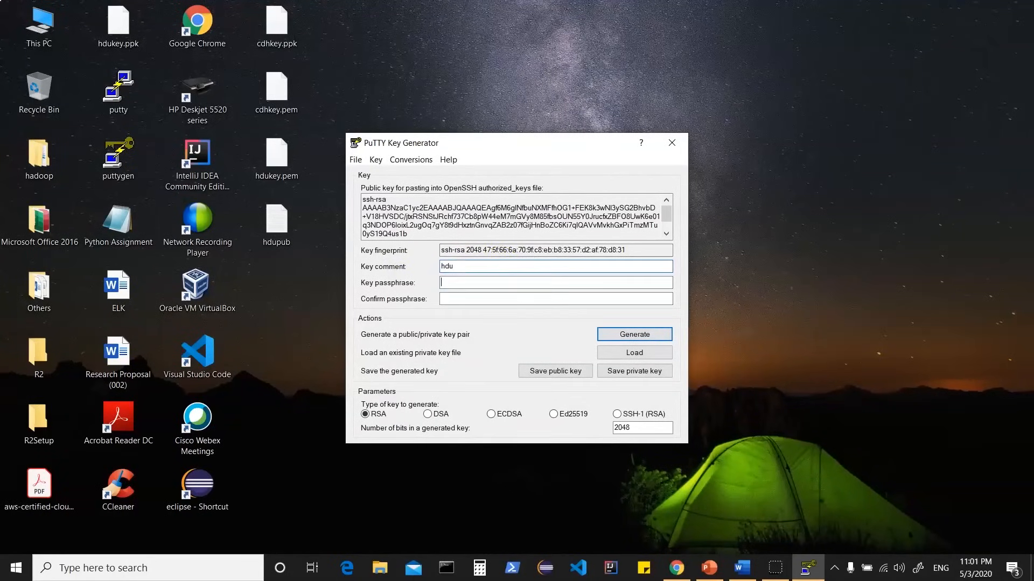
text(•••••••)
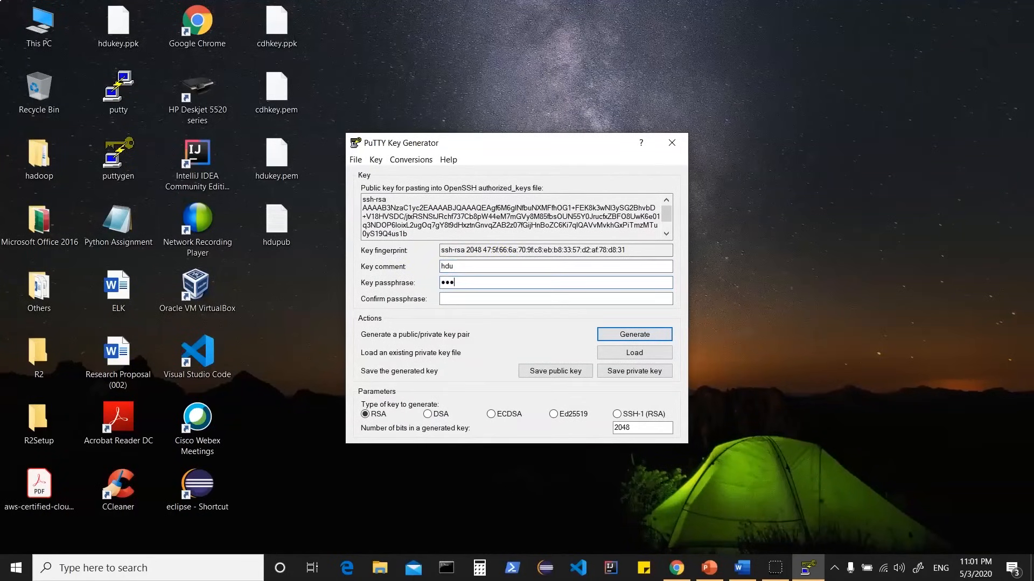
key(Tab)
text(•••••••)
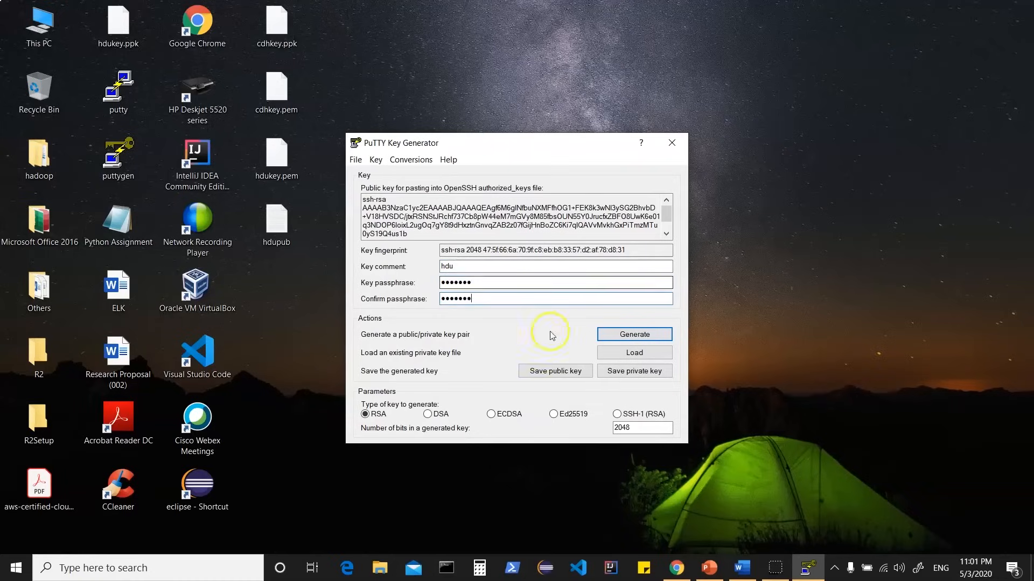
Save the private key on the Desktop as a PuTTY private key file named hdunewk.
click(638, 372)
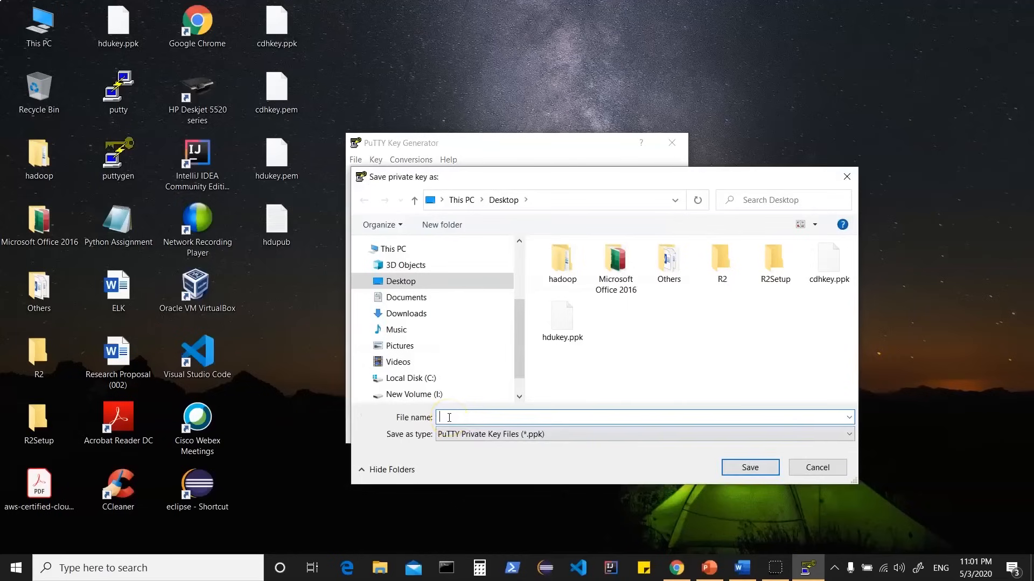
text(hdunewk)
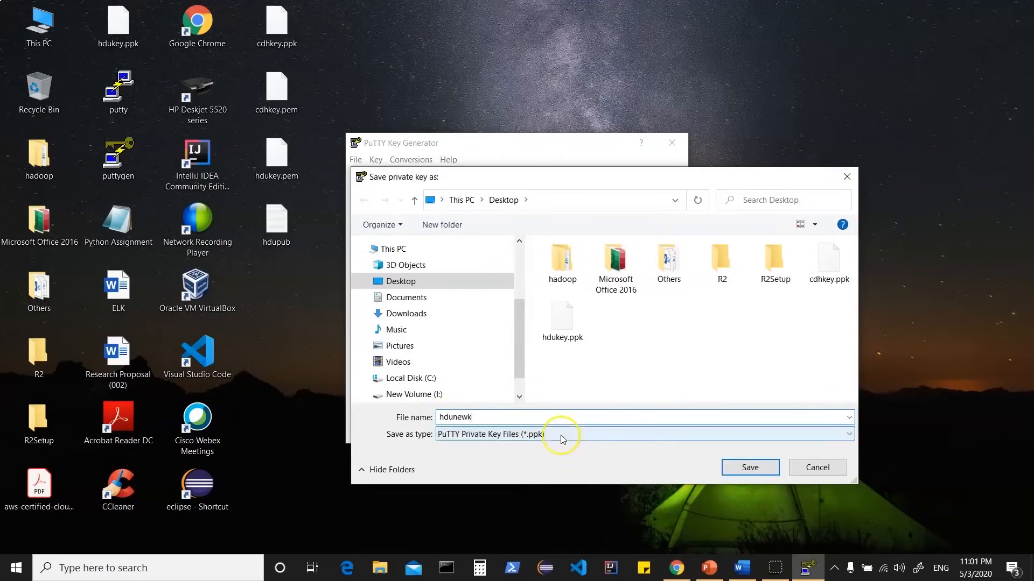
click(750, 467)
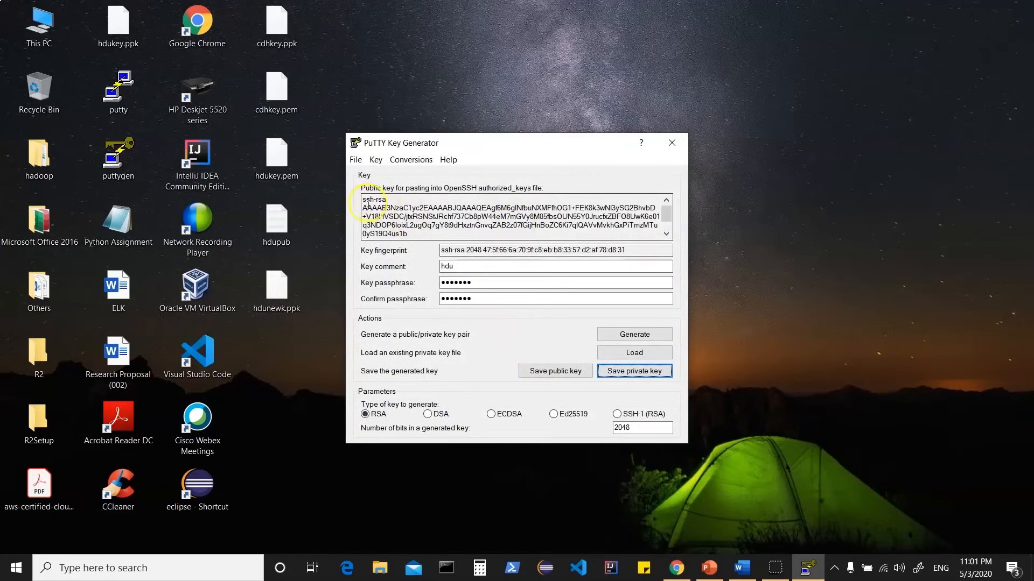
Copy the full generated public key from PuTTYgen and paste it into the instance template's SSH key field in Chrome.
drag(363, 200, 667, 241)
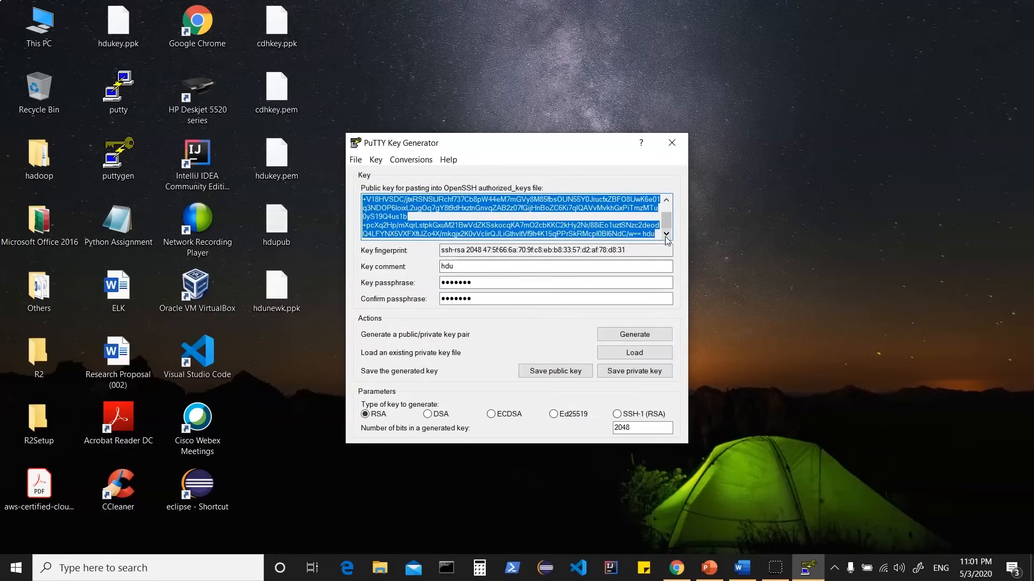
click(683, 573)
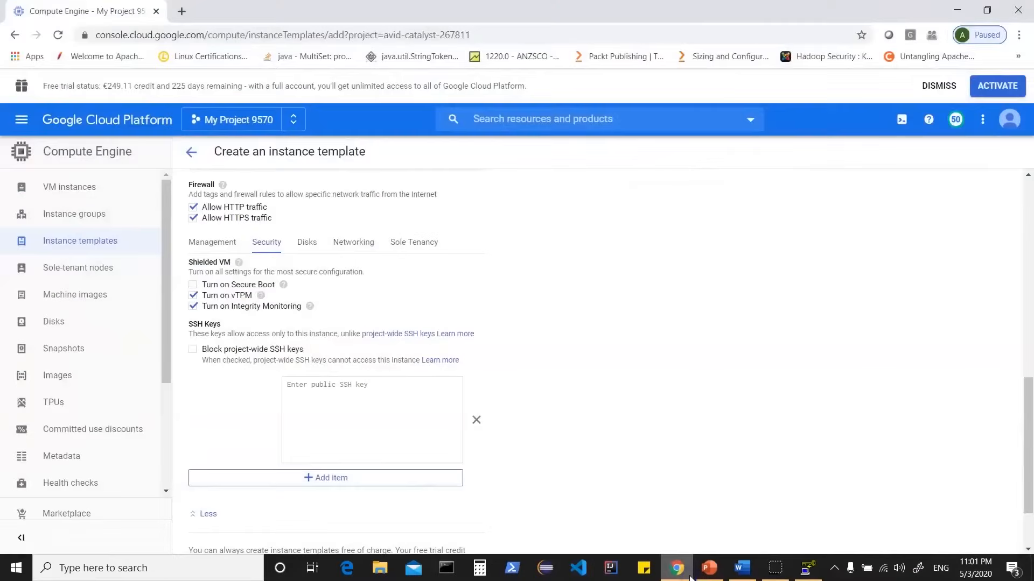
click(343, 400)
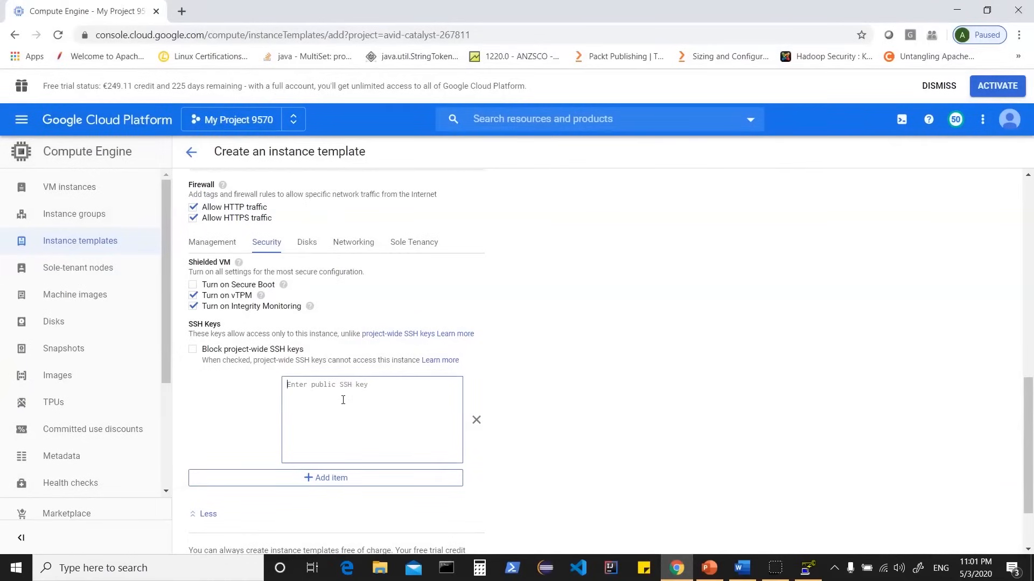
key(ctrl+v)
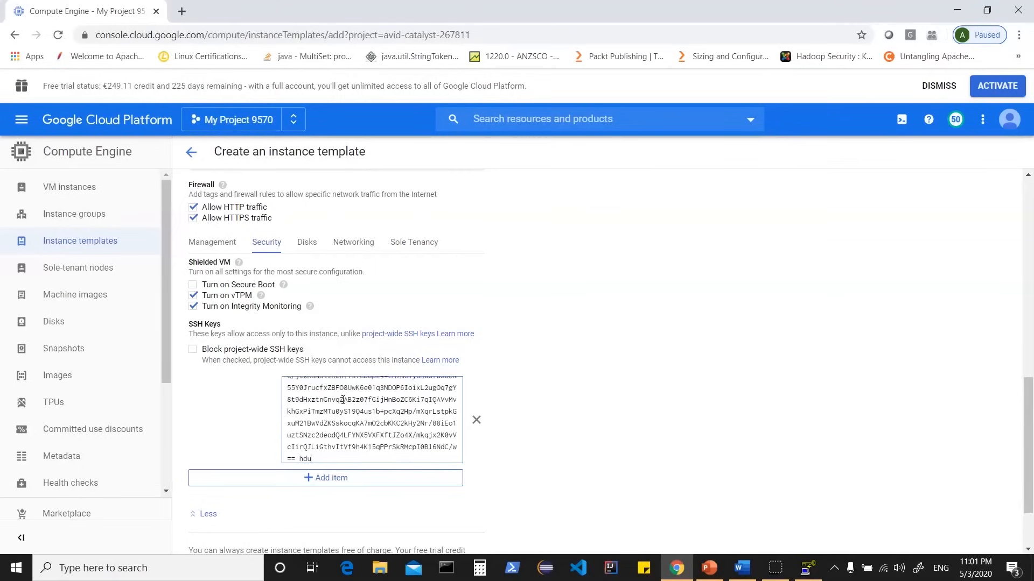
drag(205, 419, 187, 419)
click(554, 423)
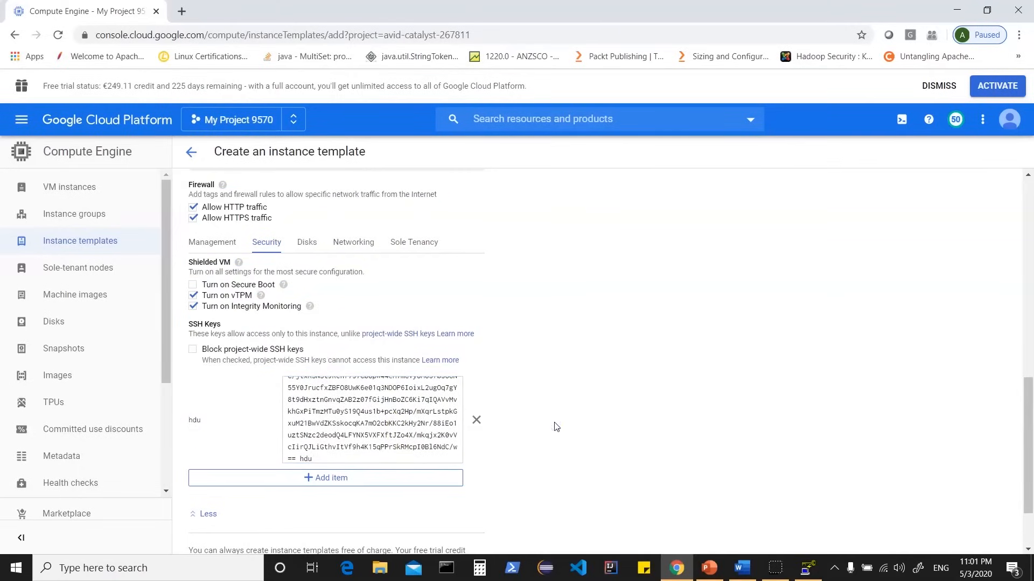
scroll(556, 426, up, 1)
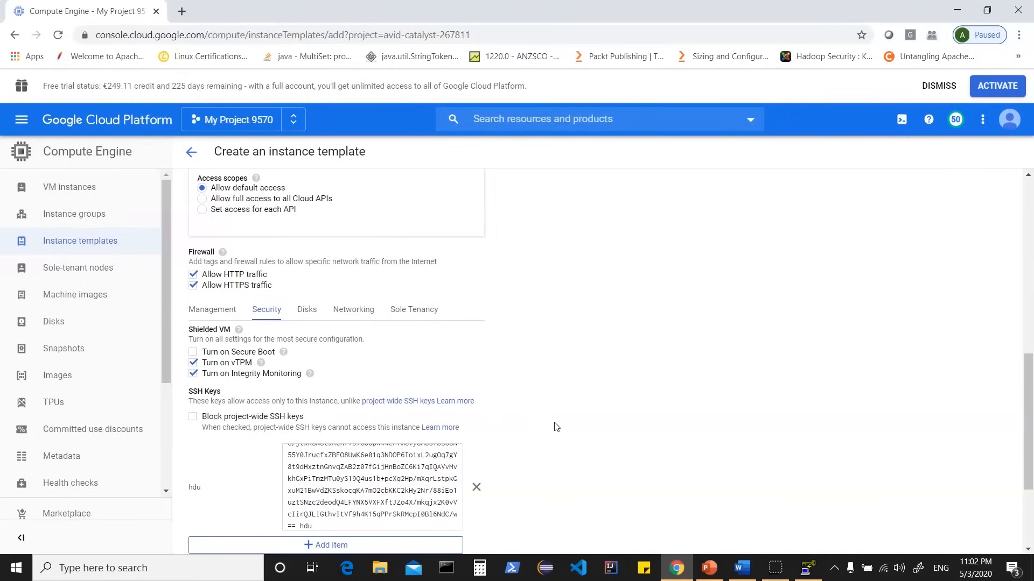
Return to PuTTYgen and export the private key in OpenSSH format to the Desktop as hdunewk.pem.
click(693, 343)
click(787, 273)
click(957, 10)
click(722, 234)
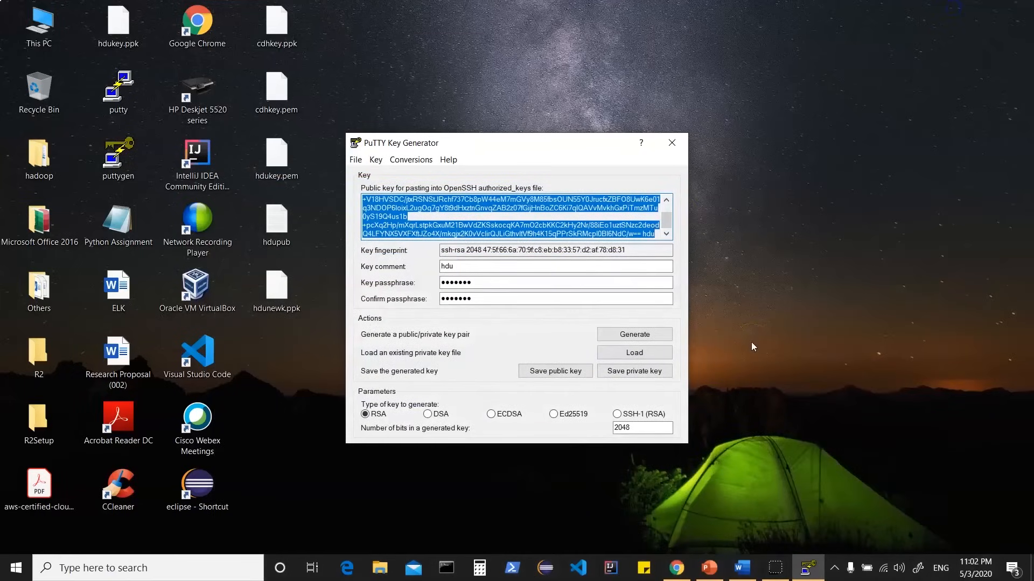
click(414, 160)
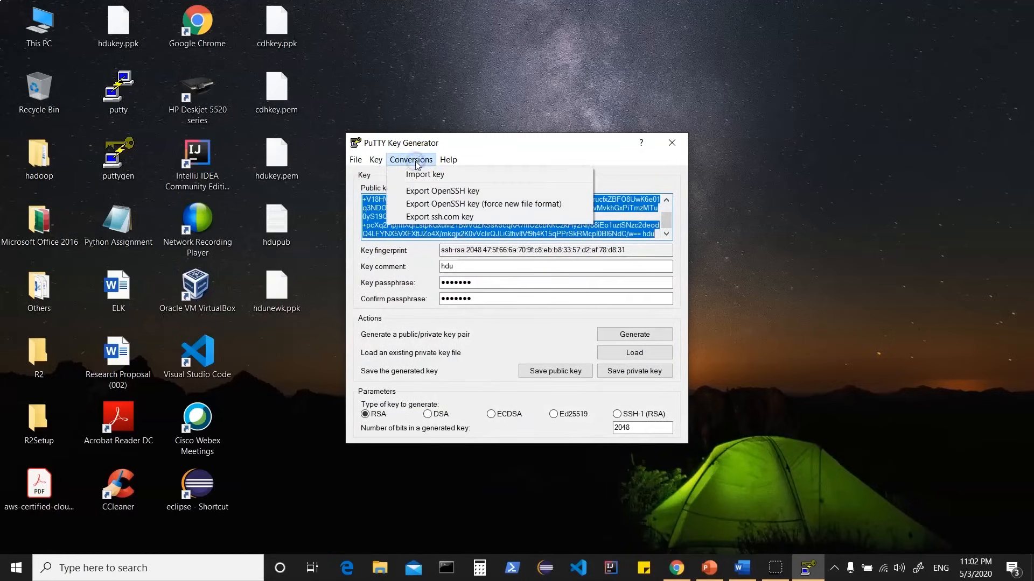
click(417, 193)
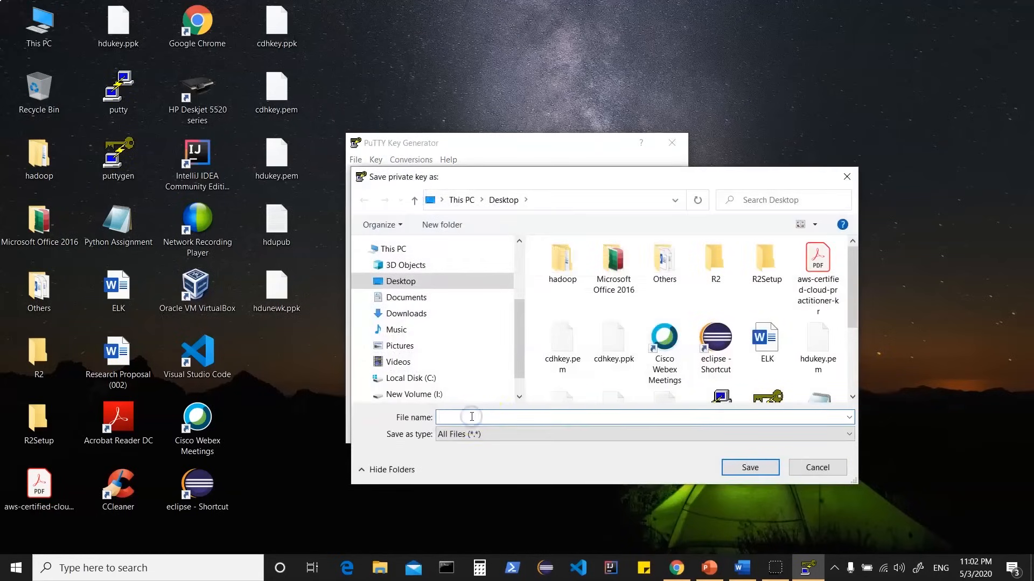
text(hdunewk)
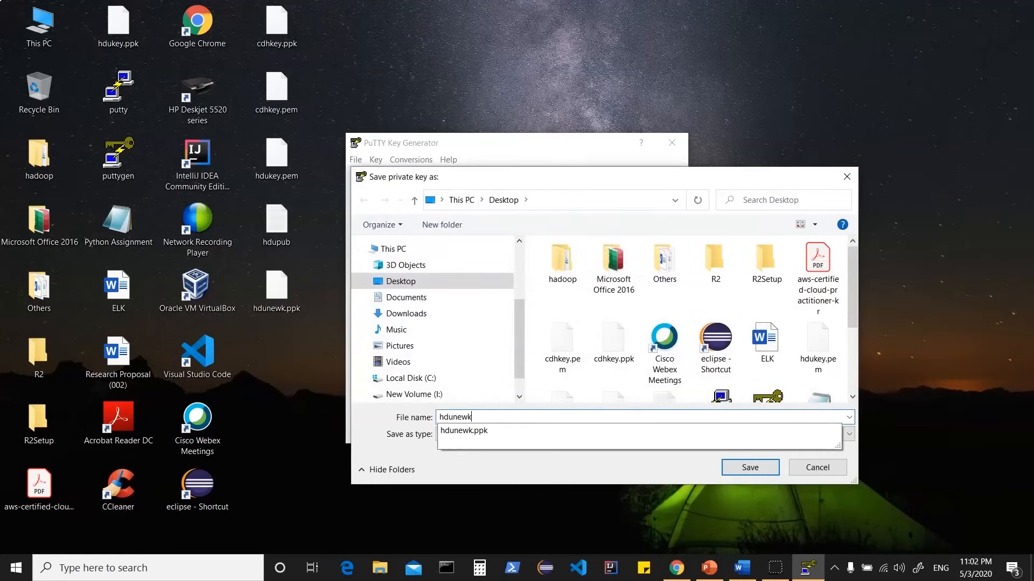
text(.pem)
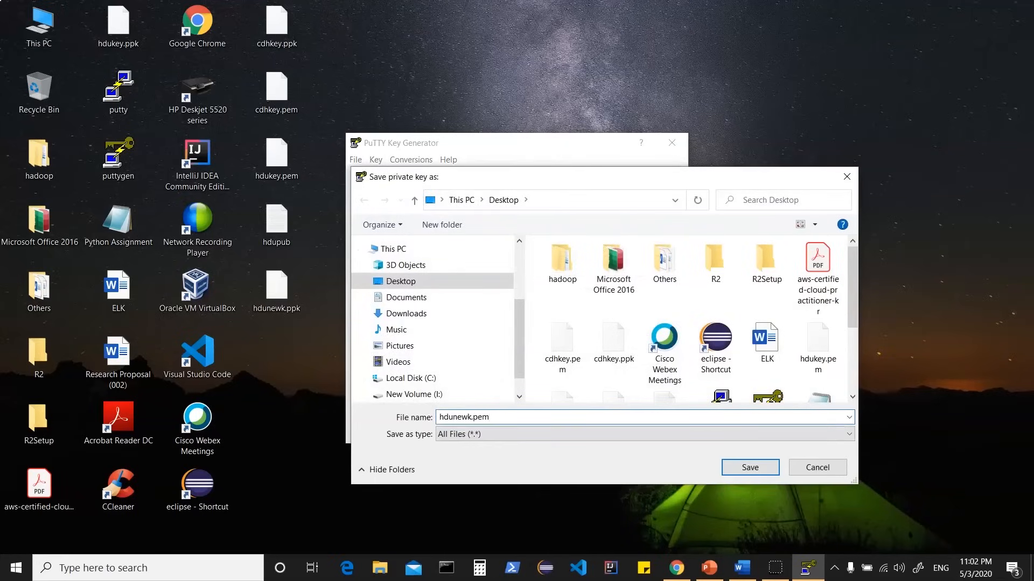
click(751, 467)
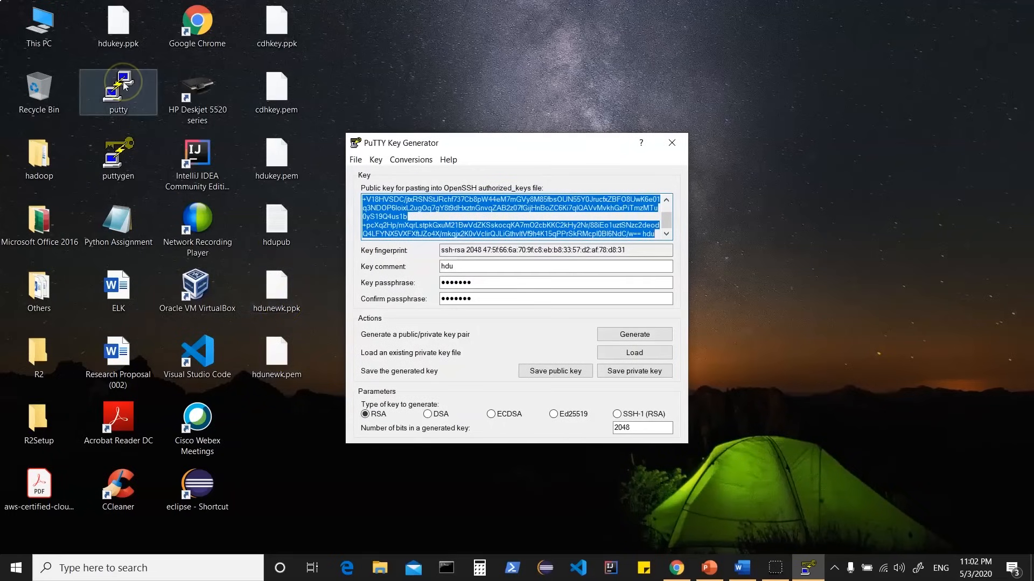
Close PuTTYgen, return to Chrome and create the instance template with the added SSH key.
click(278, 357)
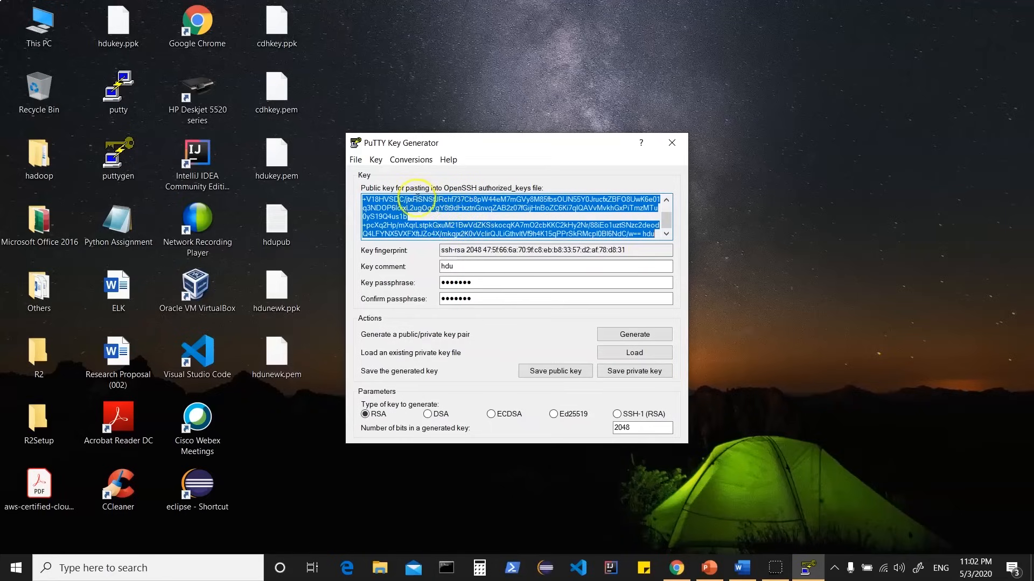
click(681, 146)
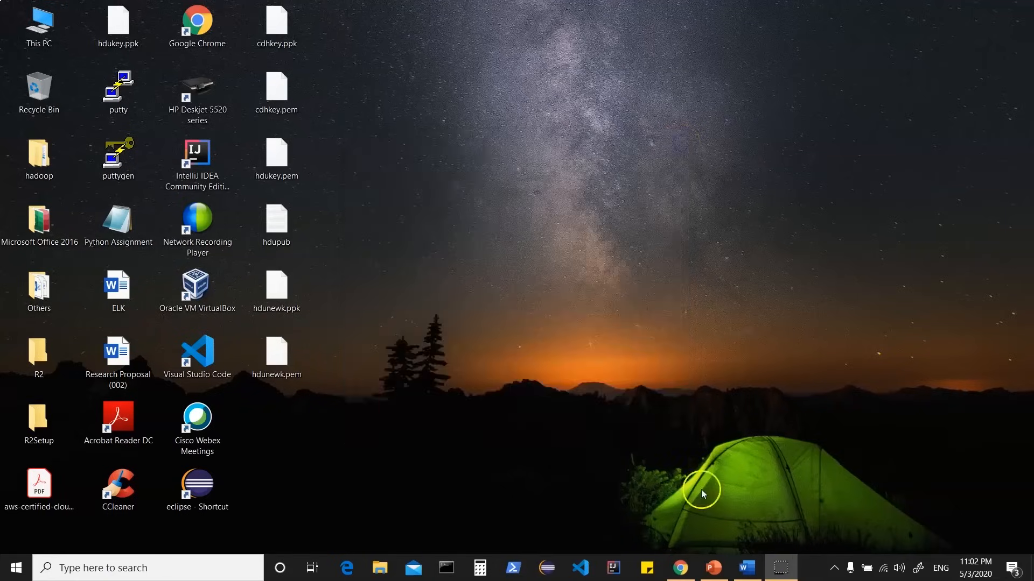
click(680, 569)
scroll(589, 438, down, 3)
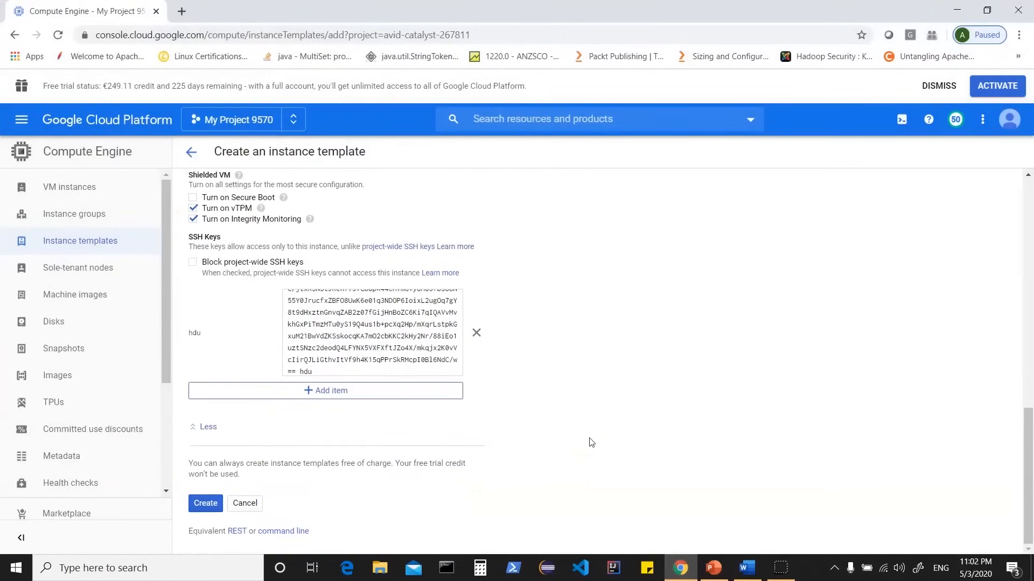
click(208, 506)
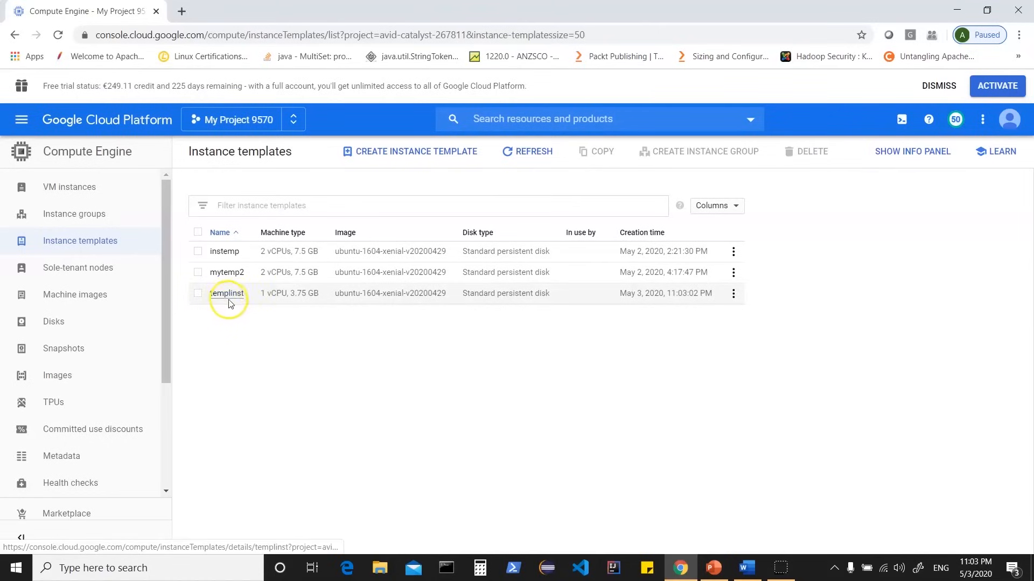
Start a new VM instance from an existing template, using templinst as the source template.
click(70, 186)
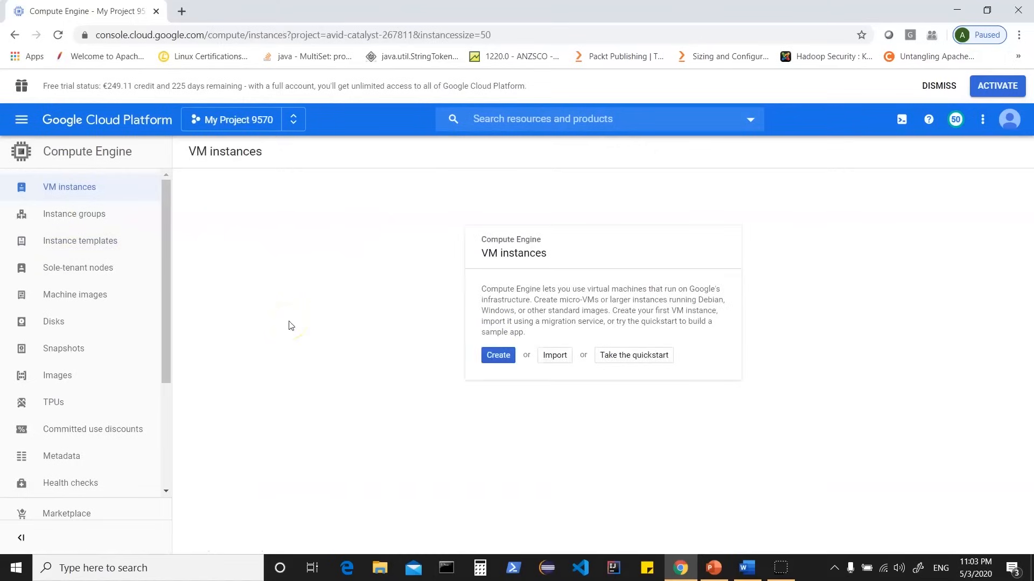
click(504, 356)
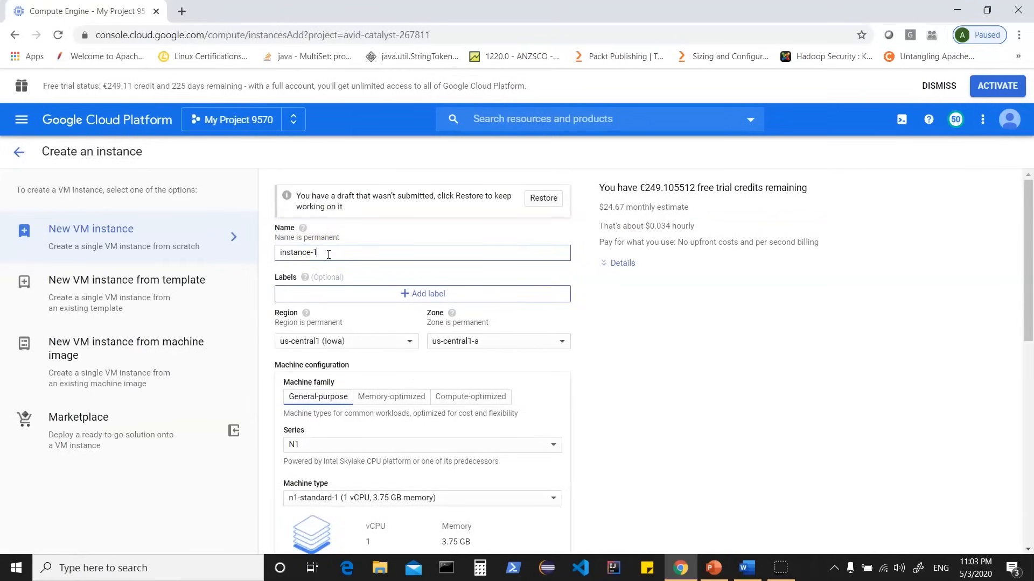
click(178, 302)
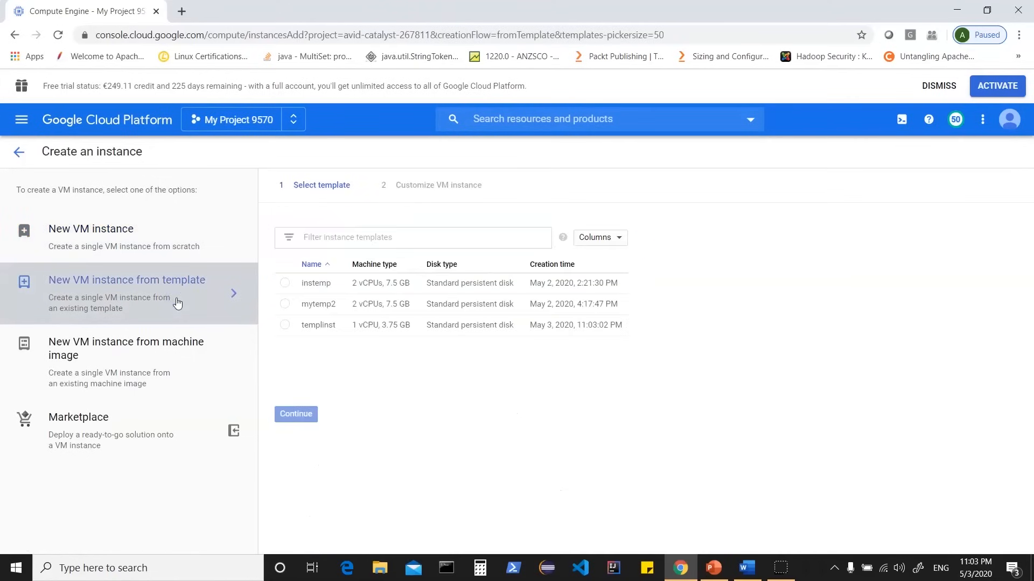
click(285, 325)
click(295, 414)
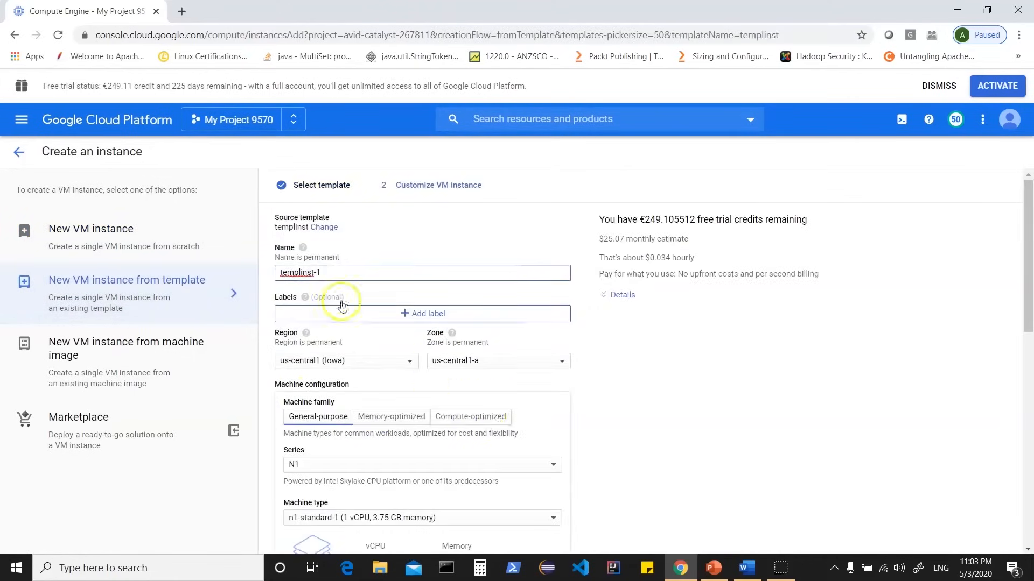
Name the instance c1, set its region to europe-west3 (Frankfurt) and create it.
drag(334, 273, 244, 269)
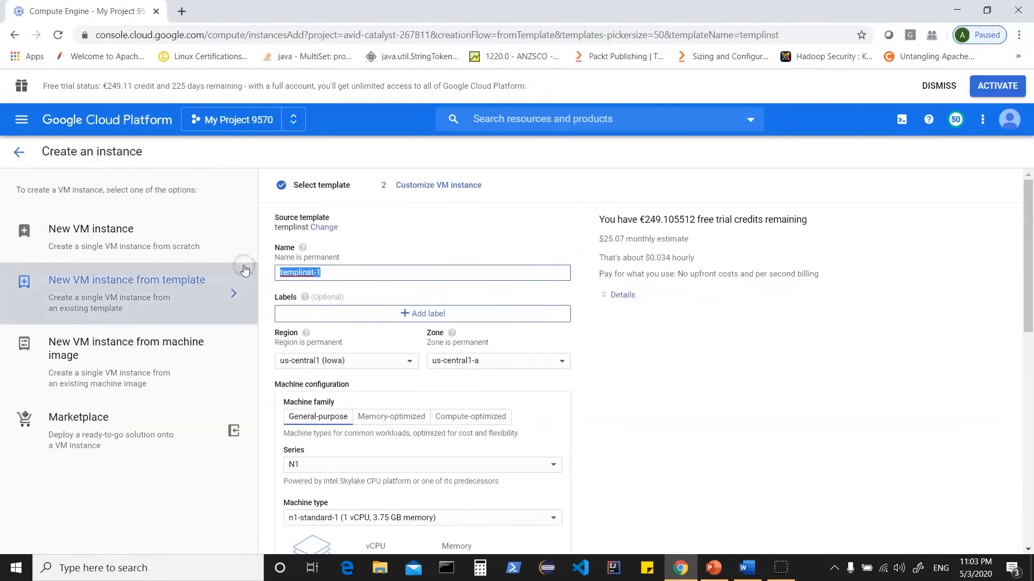
text(c1)
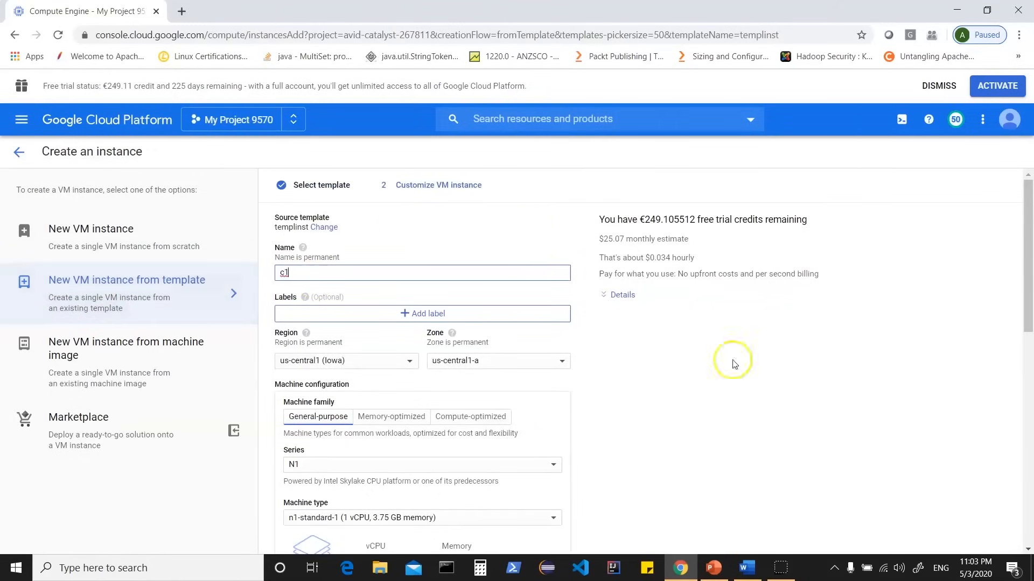
click(347, 360)
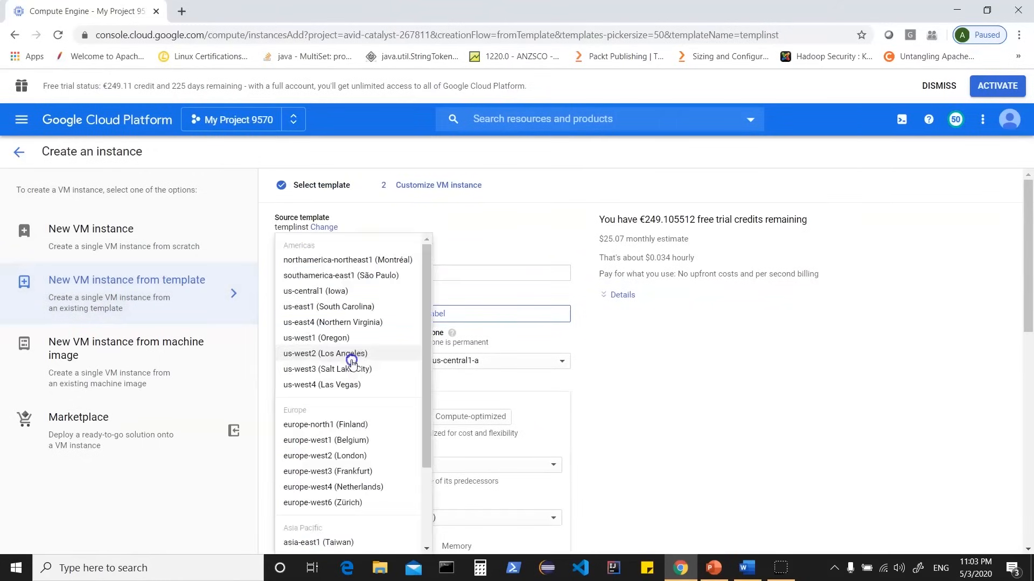
click(353, 471)
scroll(732, 419, down, 8)
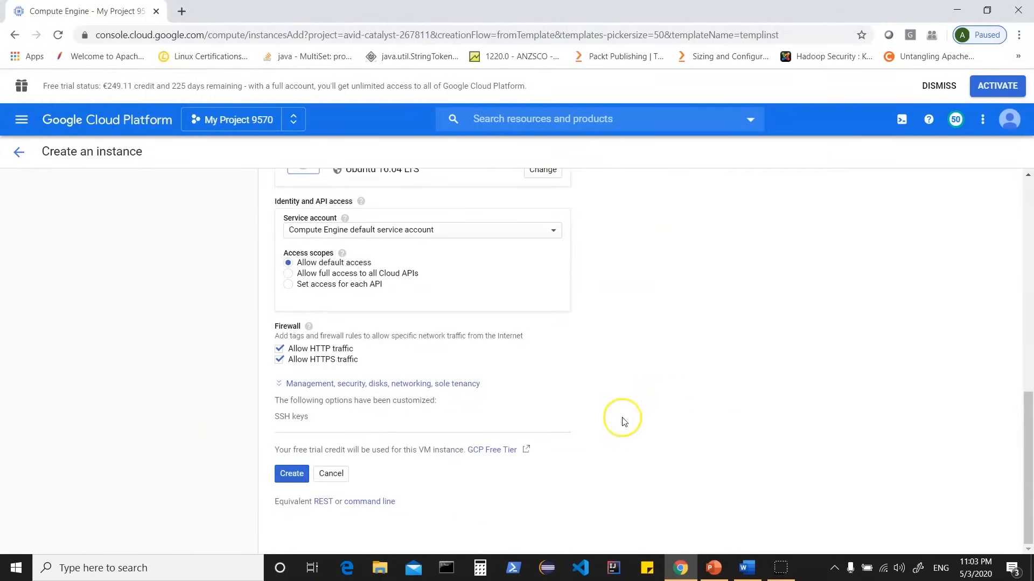
click(291, 478)
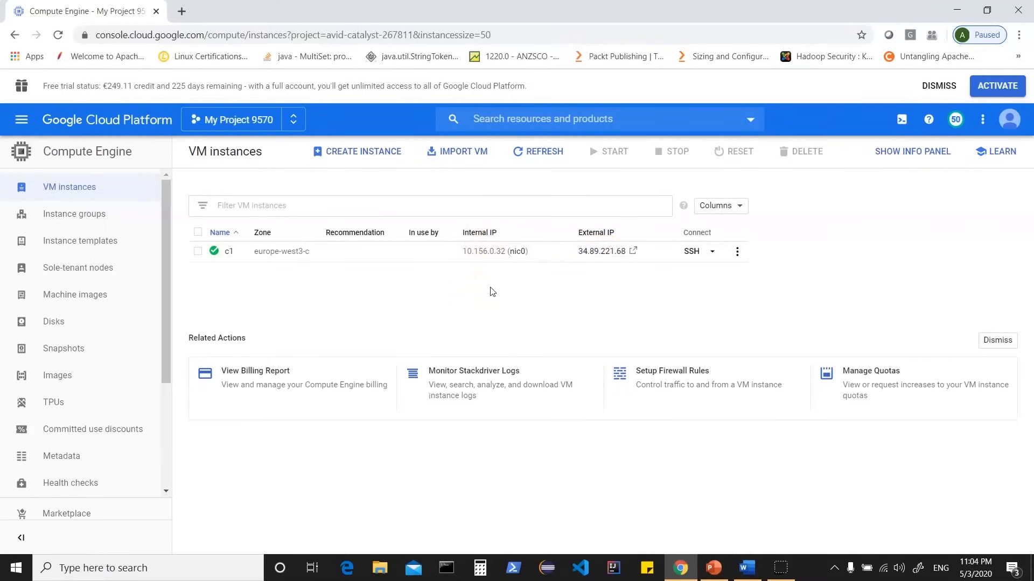
Open a browser-window SSH session to instance c1 and list the contents of its root directory with ls /.
click(611, 283)
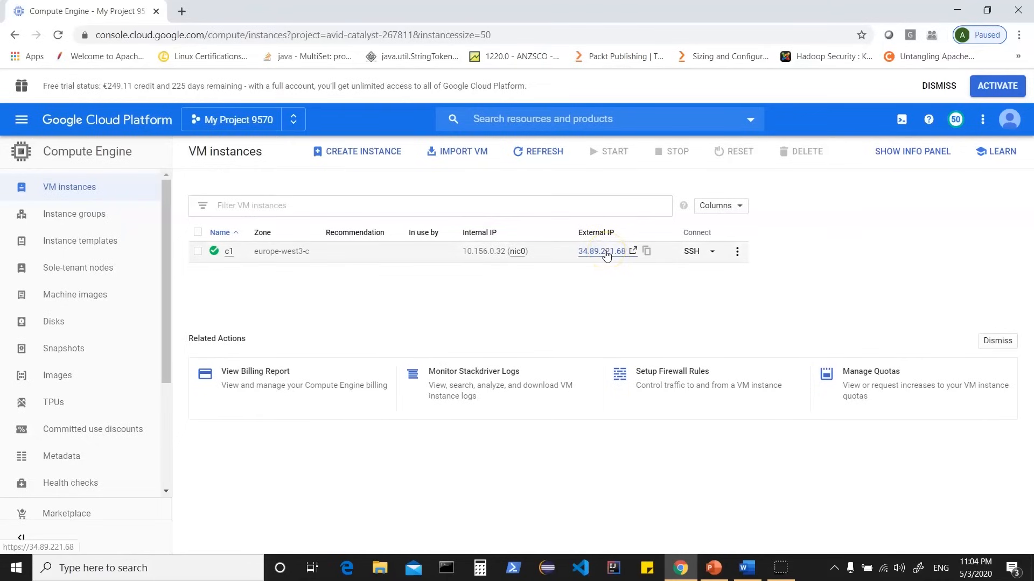
click(713, 252)
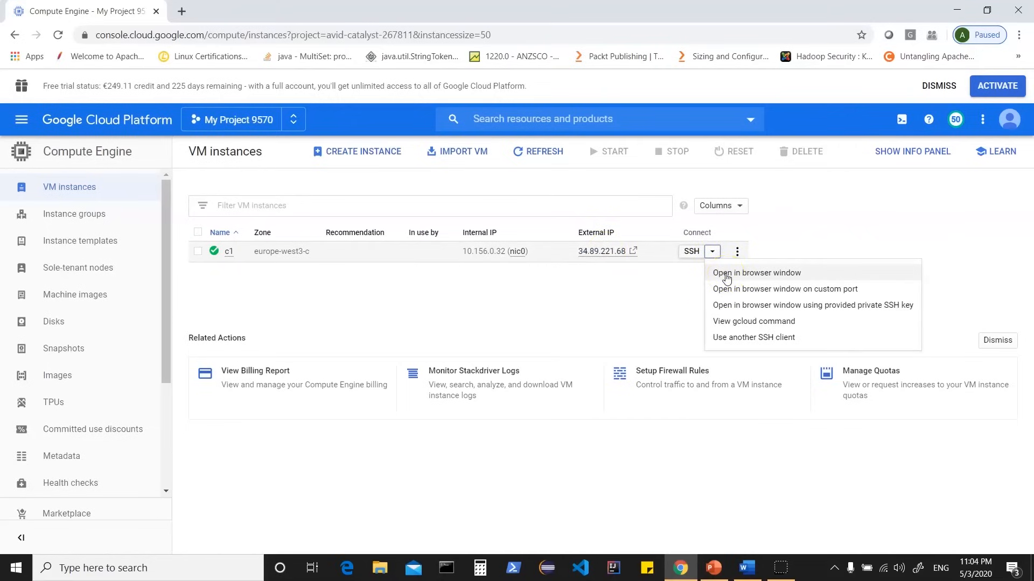
click(727, 278)
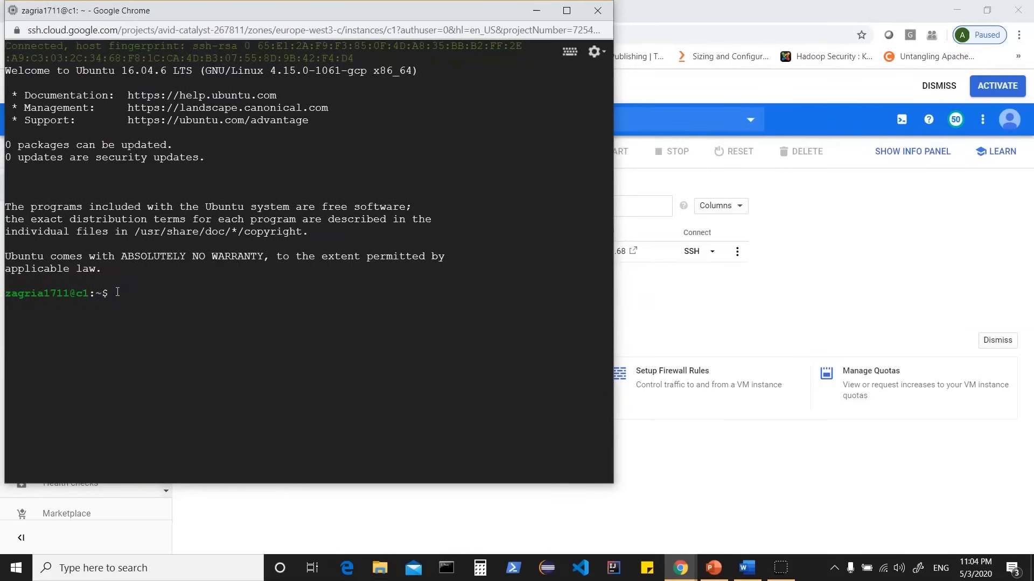
text(ls /)
key(Return)
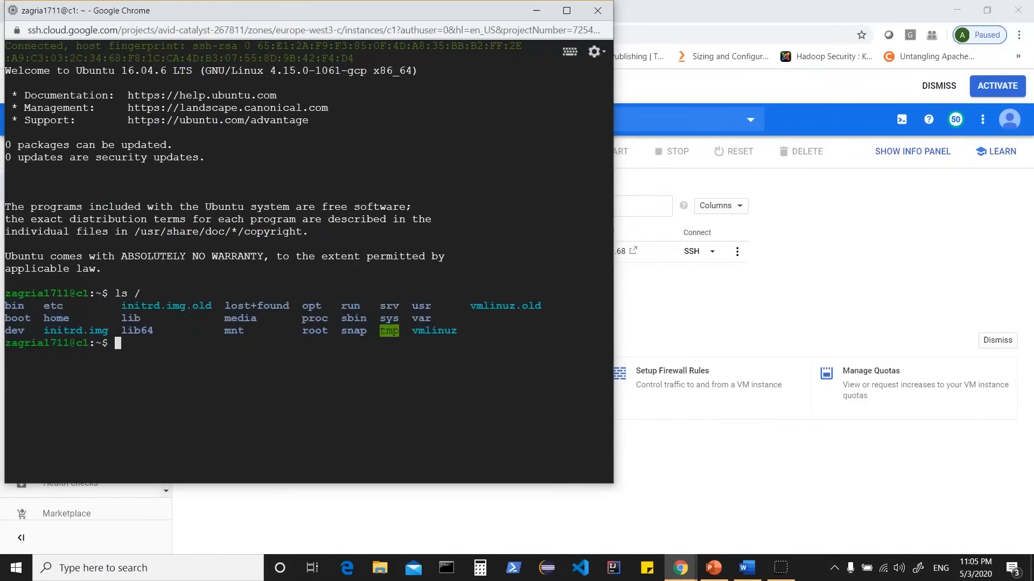
Become root with sudo su and, from root's home directory, switch to the hdu user with su - hdu.
text(sud su)
key(BackSpace)
key(BackSpace)
key(BackSpace)
text(o su)
key(Return)
text(cd)
key(Return)
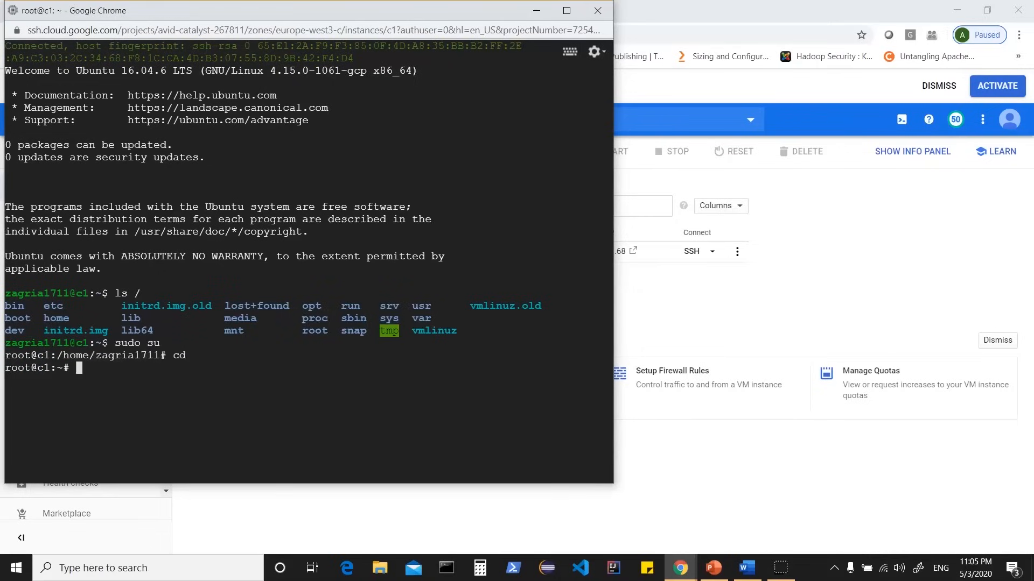
text(su - hdu)
key(Return)
List all files in hdu's home directory and in its .ssh folder with ls -all.
text(ls -all)
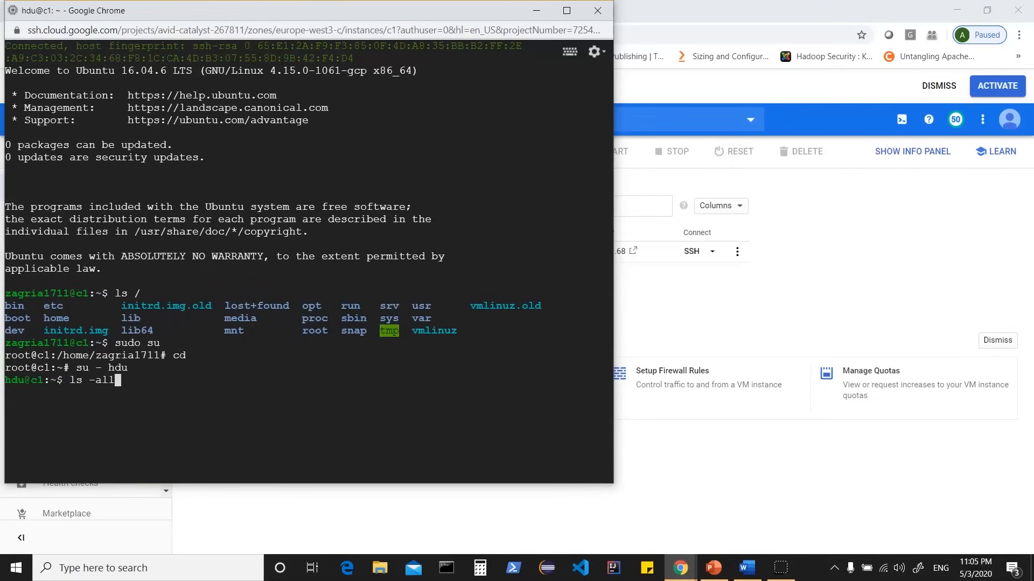
key(Return)
key(Up)
text(.ssh)
key(Return)
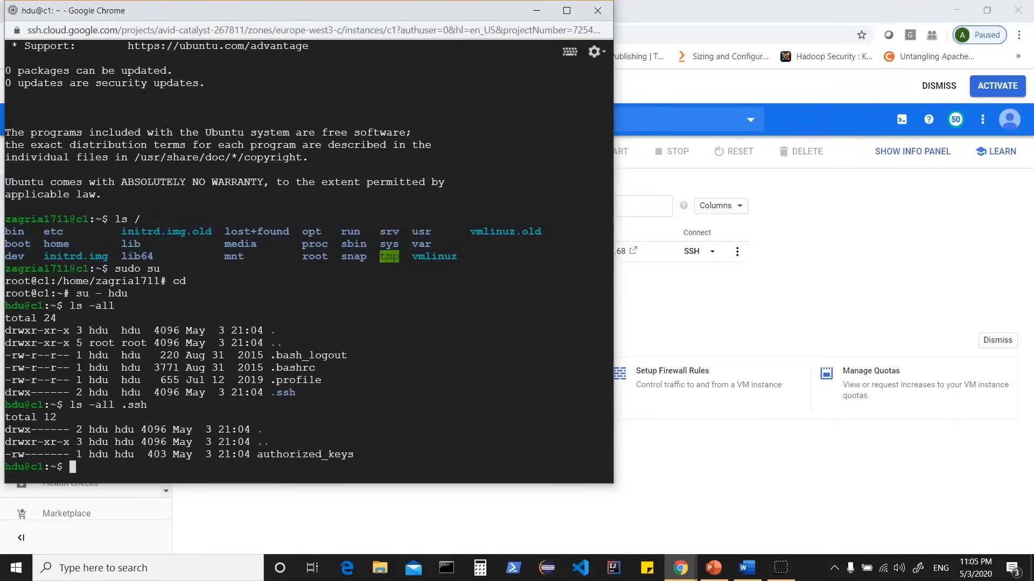
key(Up)
text(cat)
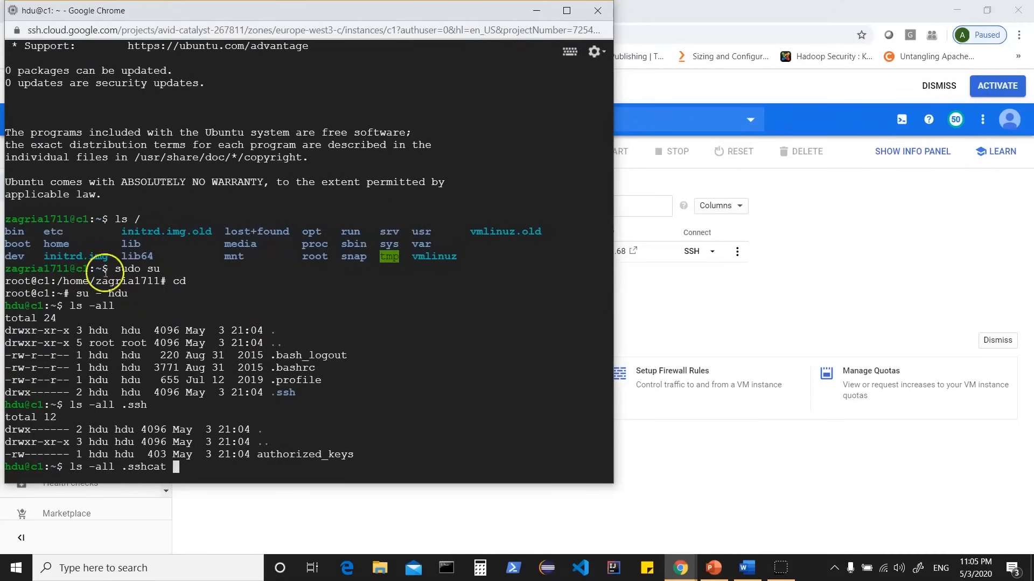
key(BackSpace)
key(BackSpace)
key(BackSpace)
key(BackSpace)
key(BackSpace)
key(BackSpace)
key(BackSpace)
key(BackSpace)
key(BackSpace)
key(BackSpace)
key(BackSpace)
key(BackSpace)
key(BackSpace)
key(BackSpace)
key(BackSpace)
key(BackSpace)
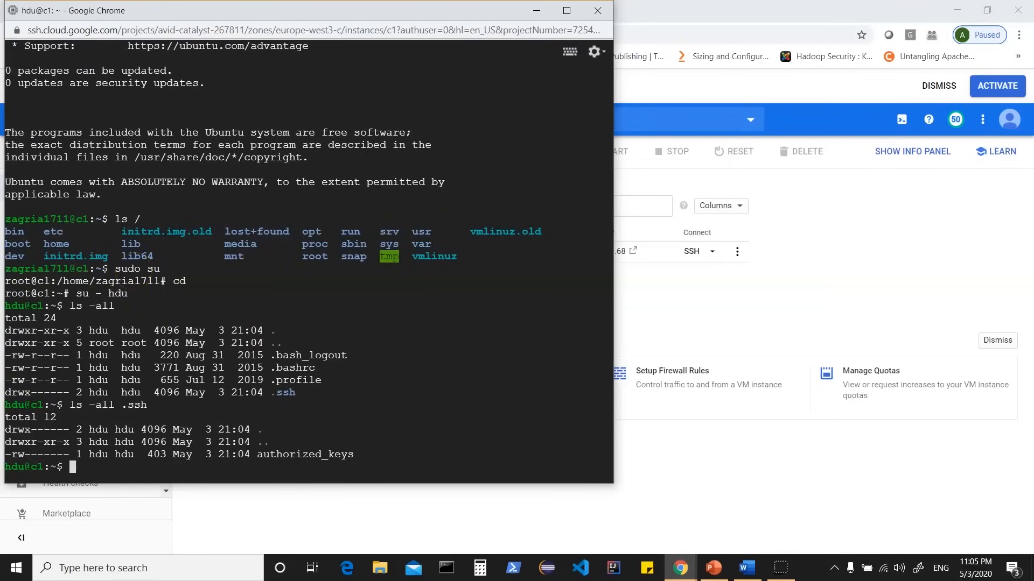
Display the contents of .ssh/authorized_keys in hdu's home directory with cat.
text(cat .ssh/au)
key(Tab)
key(Return)
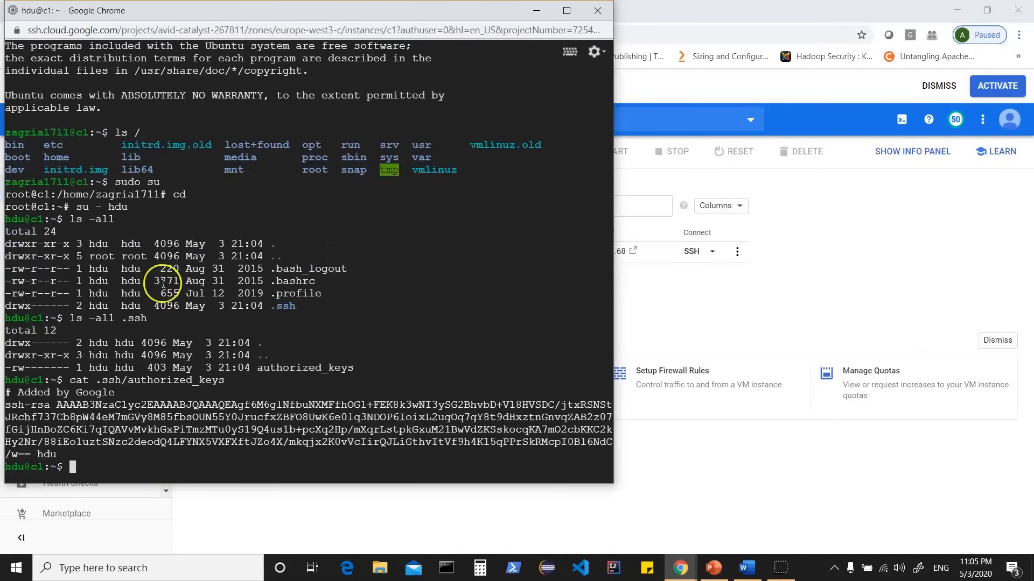
Highlight hdu's public key, close the browser SSH session to c1, and copy the instance's external IP address.
drag(58, 454, 5, 405)
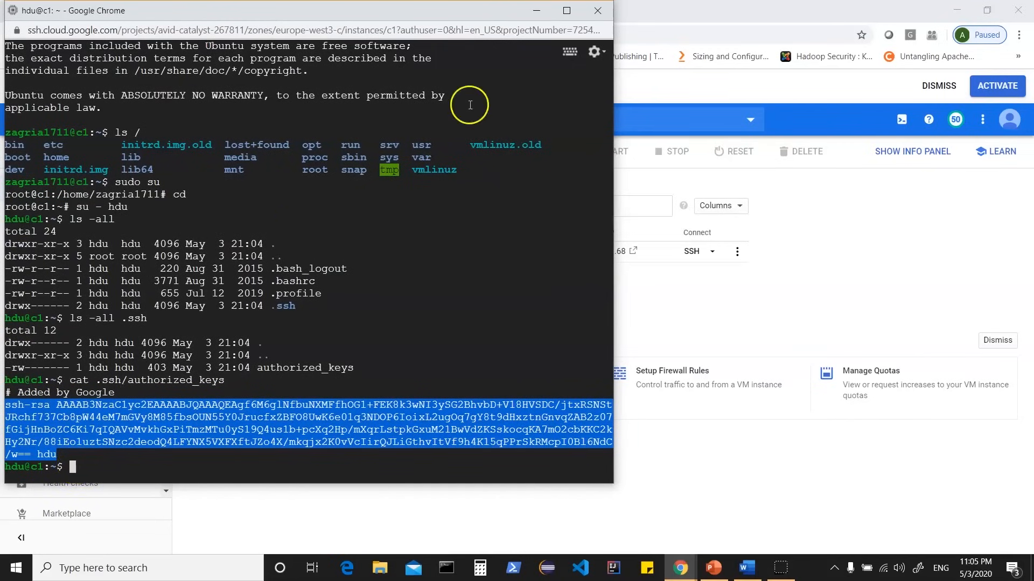
click(597, 12)
click(375, 102)
click(614, 269)
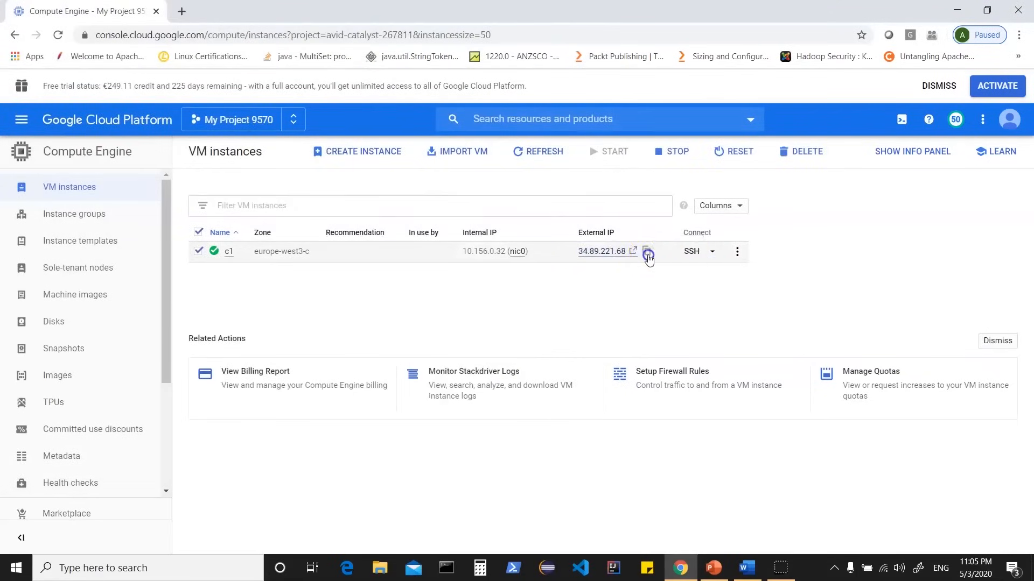
click(647, 252)
click(962, 13)
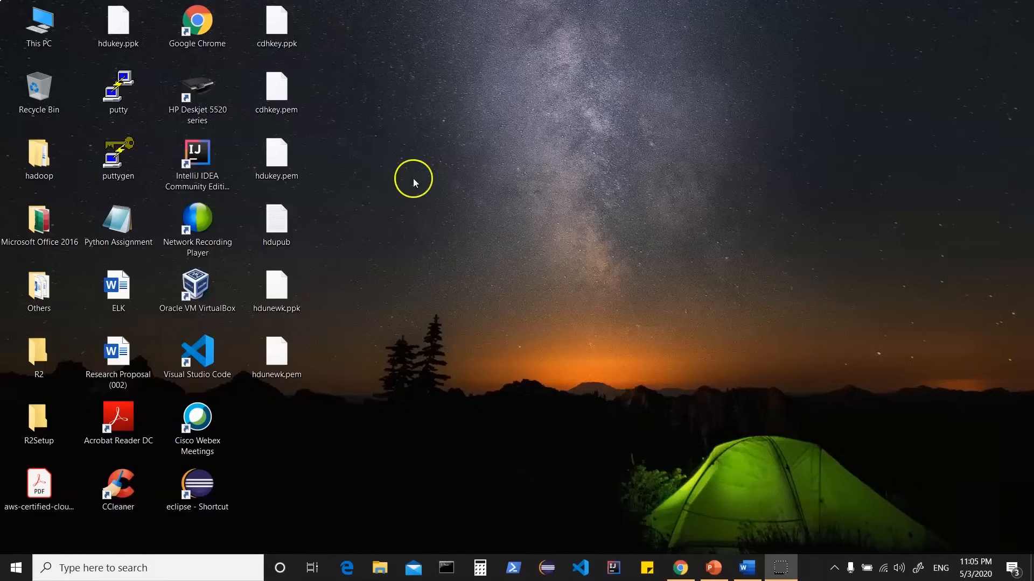
double_click(126, 92)
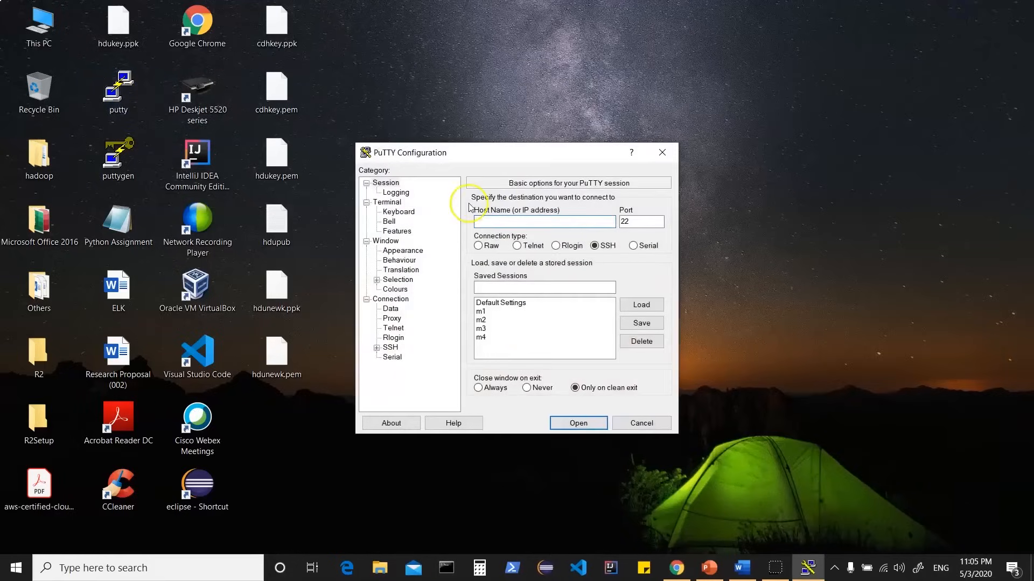
click(506, 223)
text(hdu@)
key(ctrl+v)
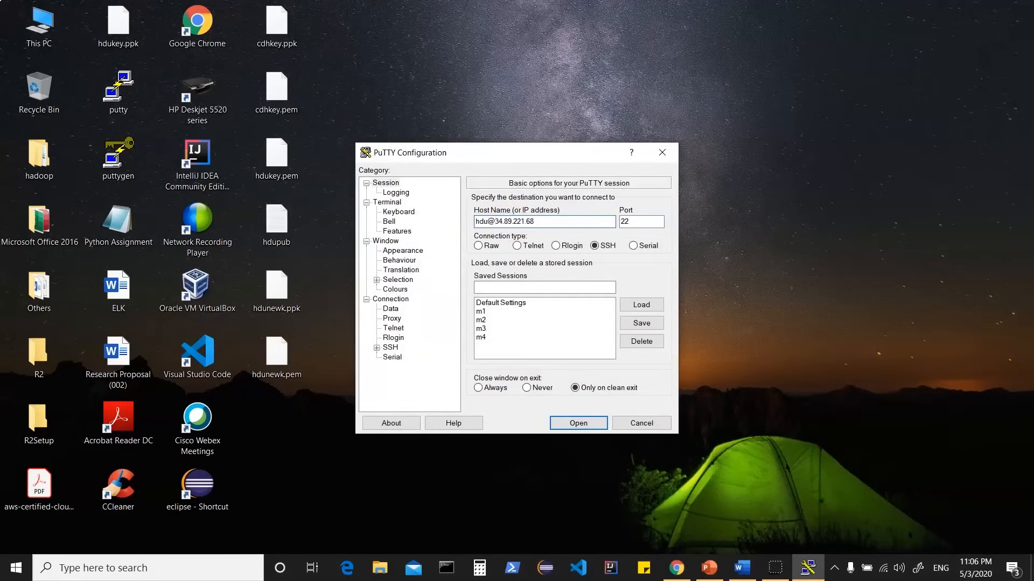
Set the SSH authentication private key file to hdunewk.ppk from the Desktop folder.
click(377, 348)
click(395, 320)
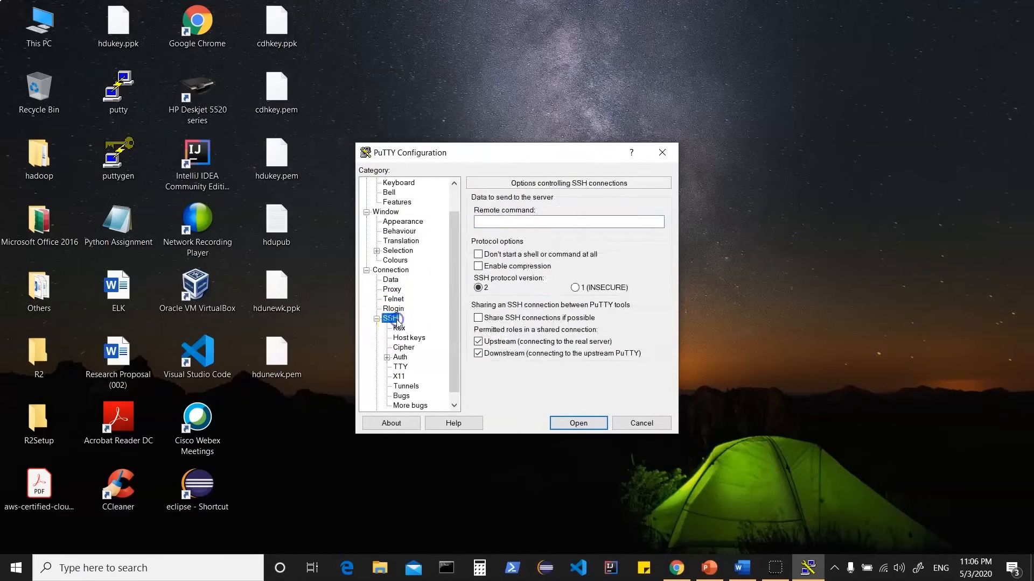
click(401, 357)
click(636, 334)
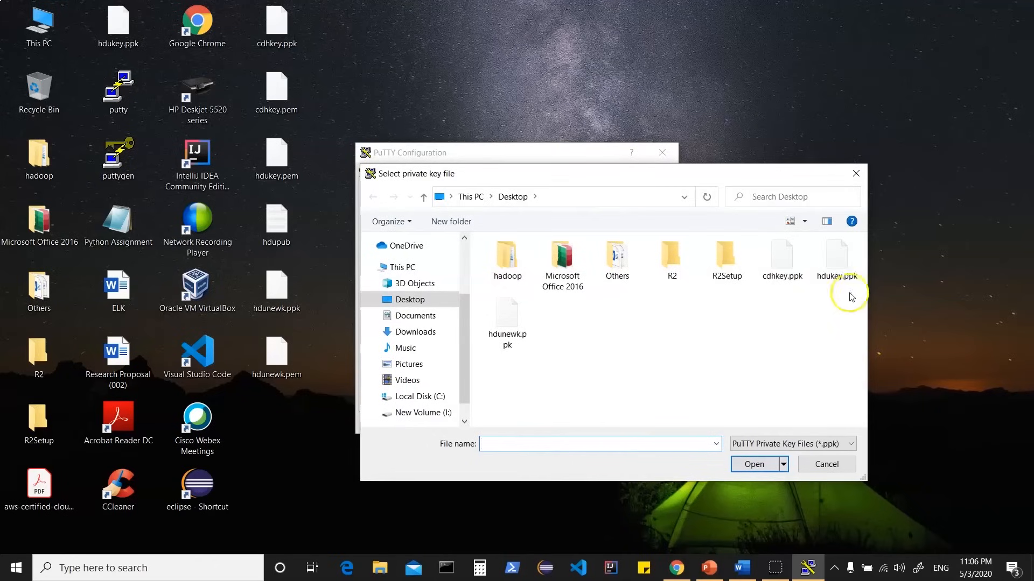
click(508, 315)
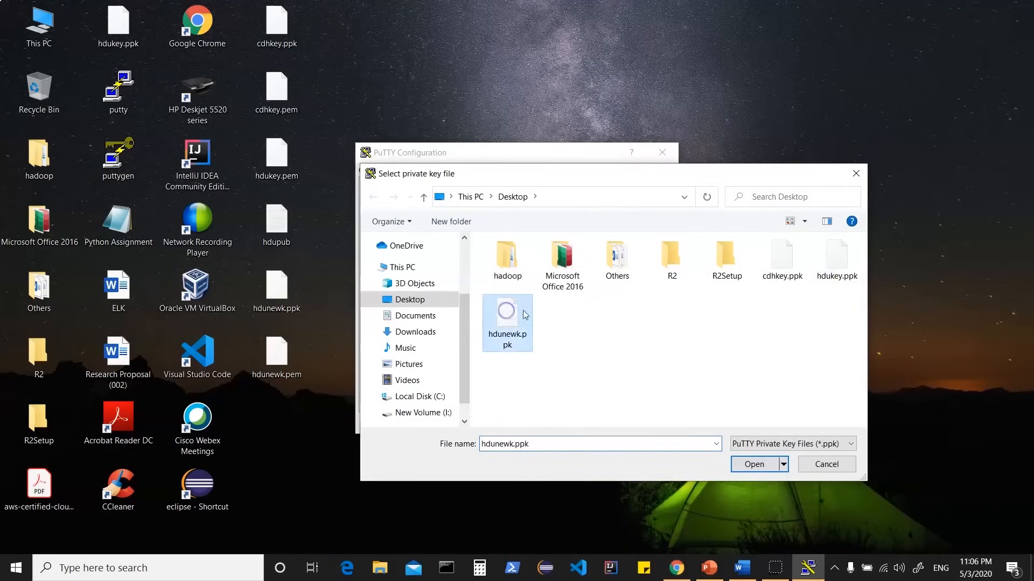
click(757, 464)
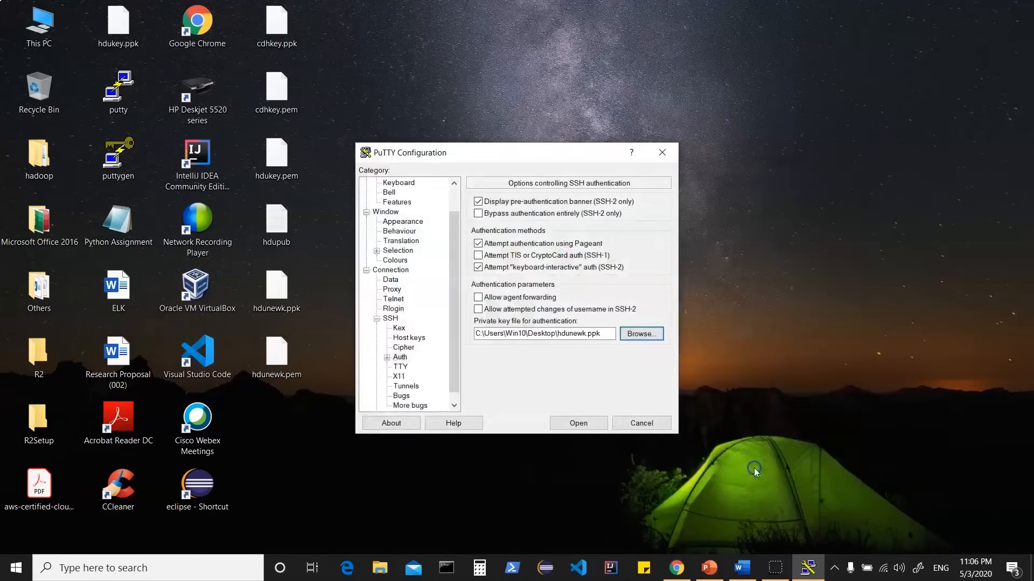
Save the connection settings as a stored session named c1.
click(455, 199)
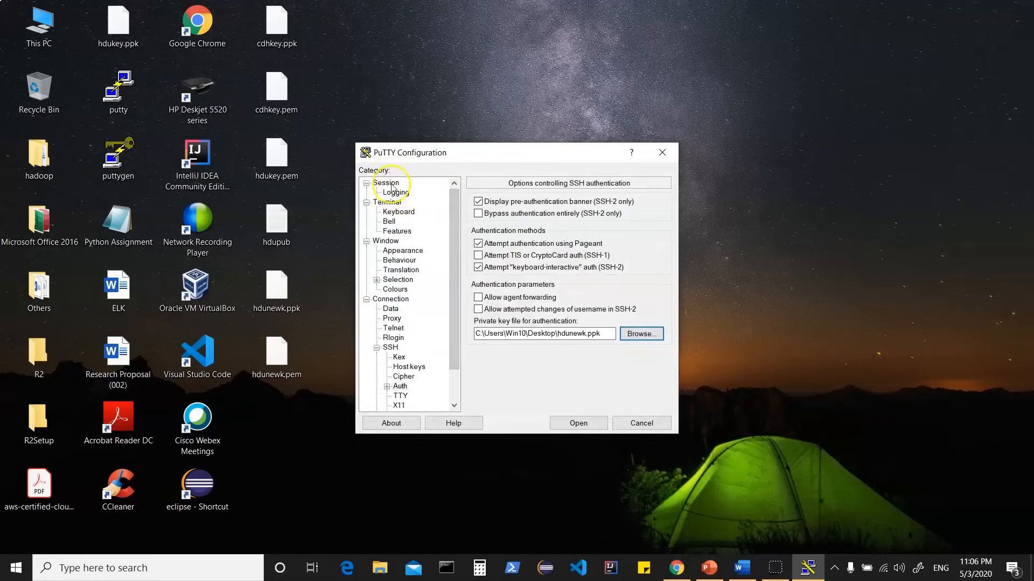
click(386, 183)
click(510, 289)
text(c1)
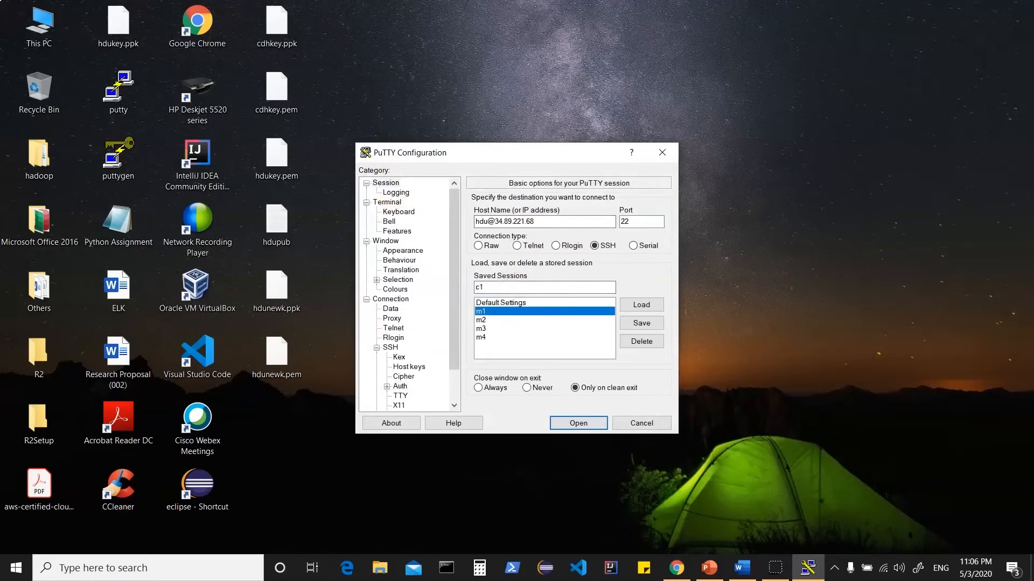
click(653, 324)
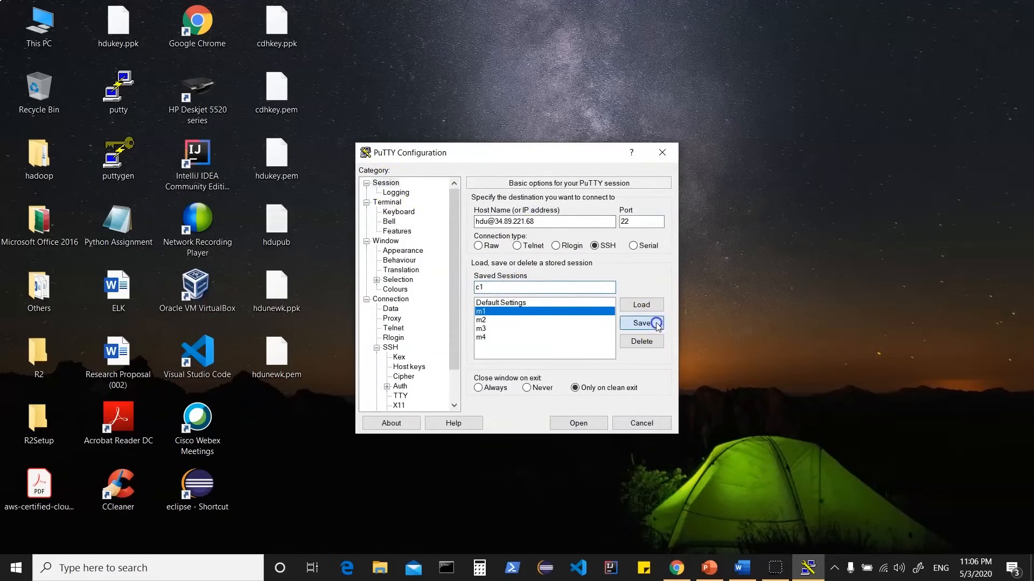
Open the c1 session, accept the server's new host key, and submit the private key passphrase.
click(600, 424)
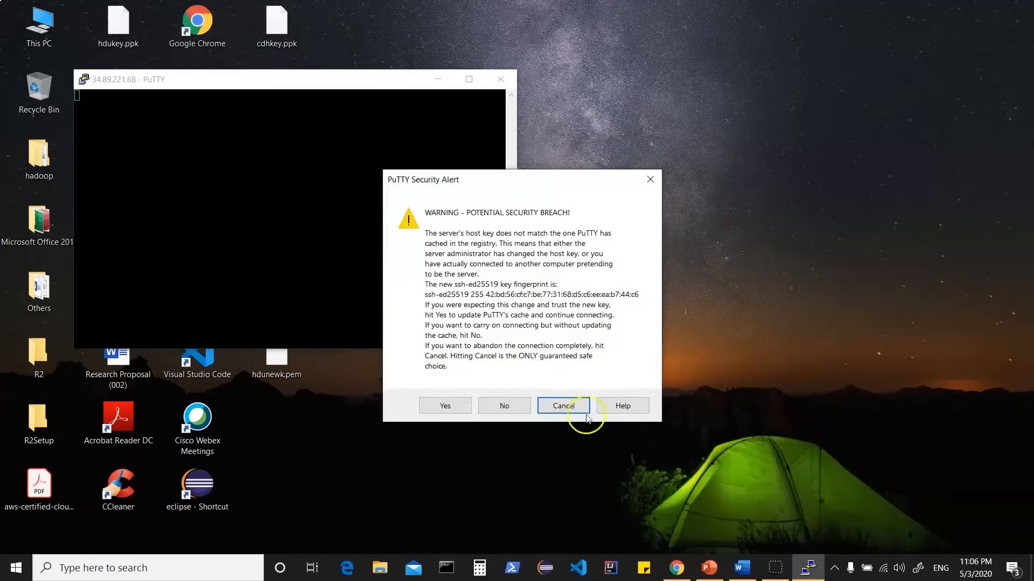
click(444, 405)
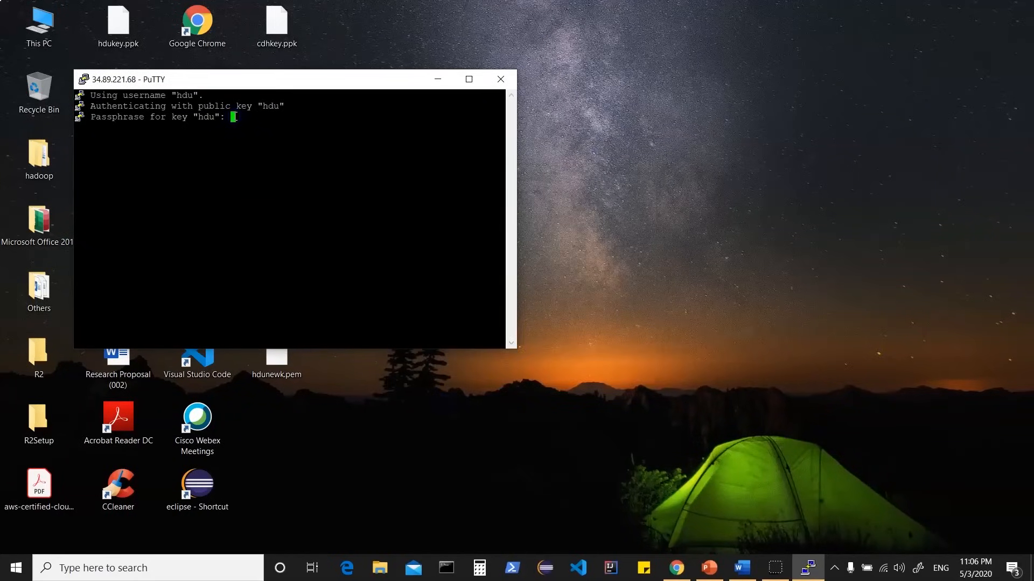
key(Return)
List the contents of hdu's .ssh folder with ls .ssh.
text(ls .ssh)
key(Return)
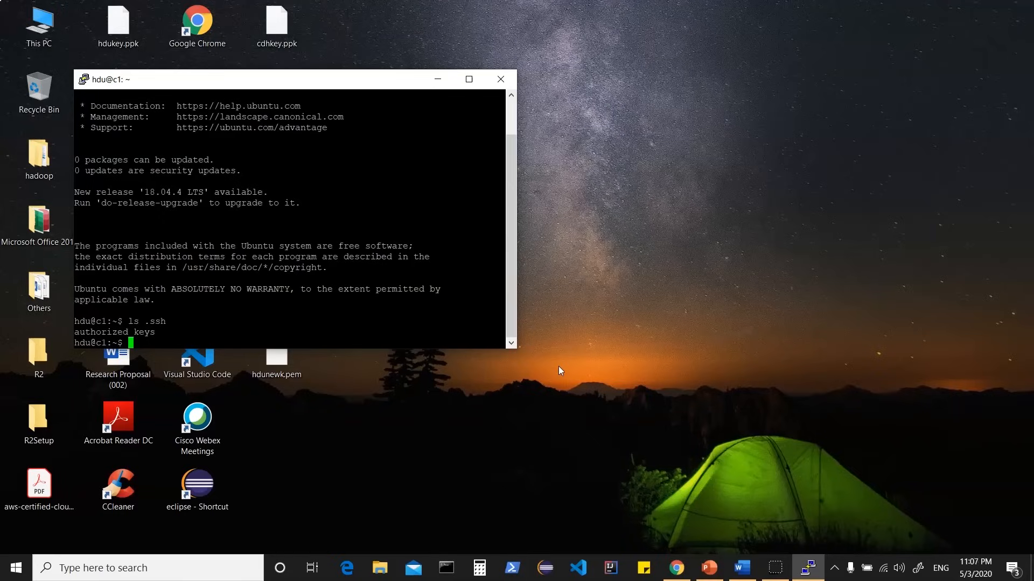
Switch to Chrome, open the form for creating a VM instance, and examine its machine configuration, CPU platform and GPU options.
click(680, 569)
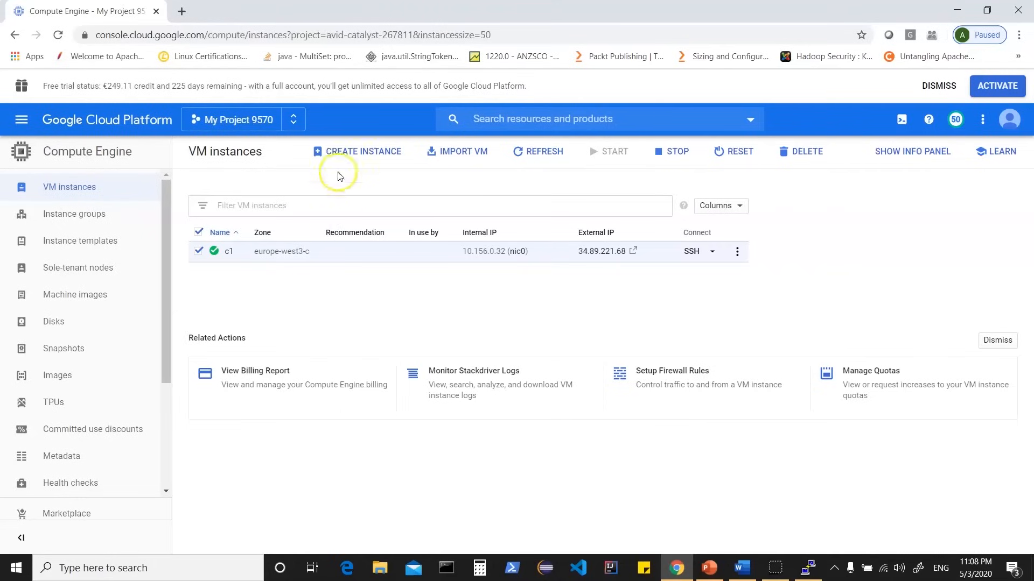
click(341, 156)
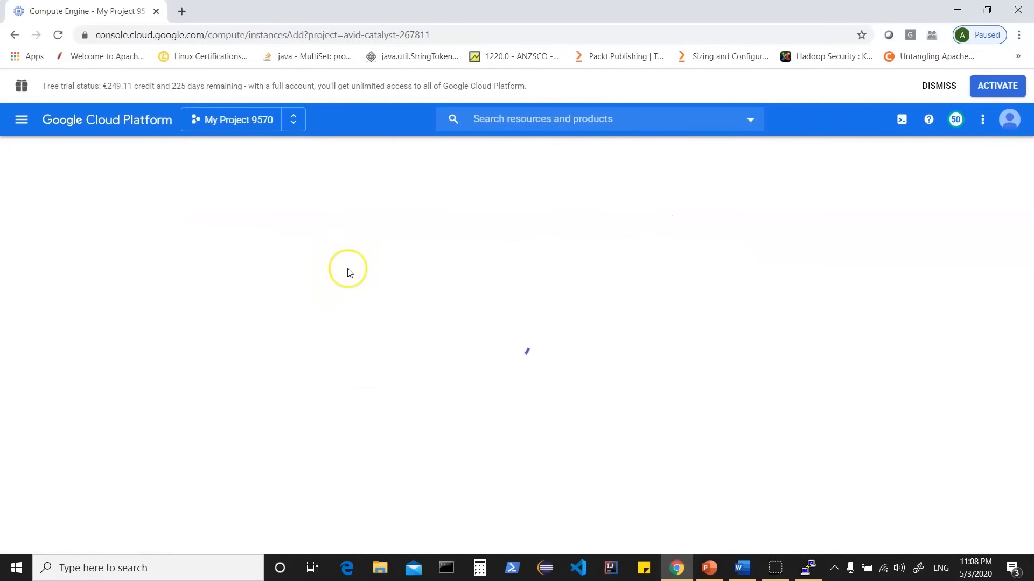
click(331, 251)
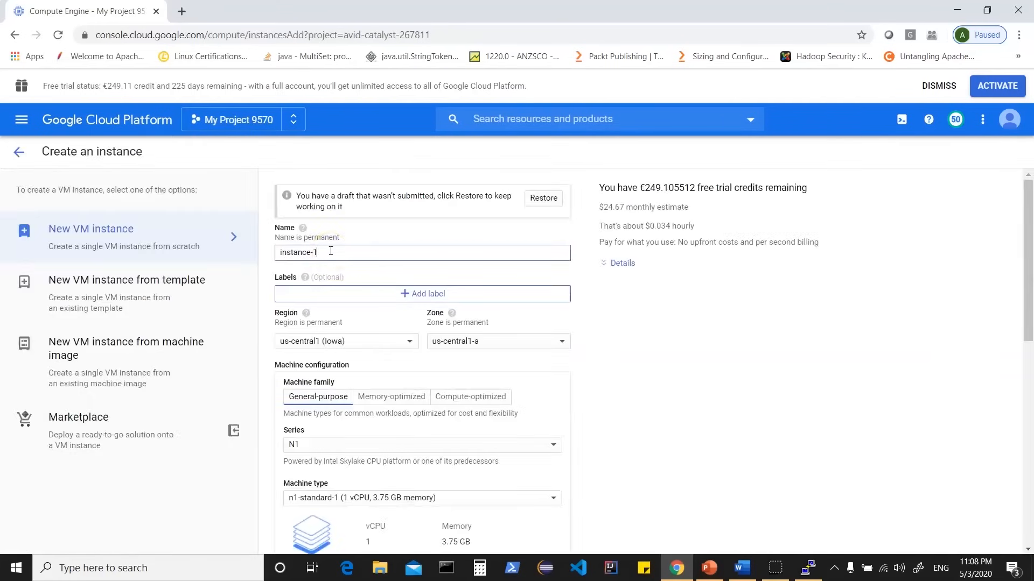
scroll(355, 356, down, 4)
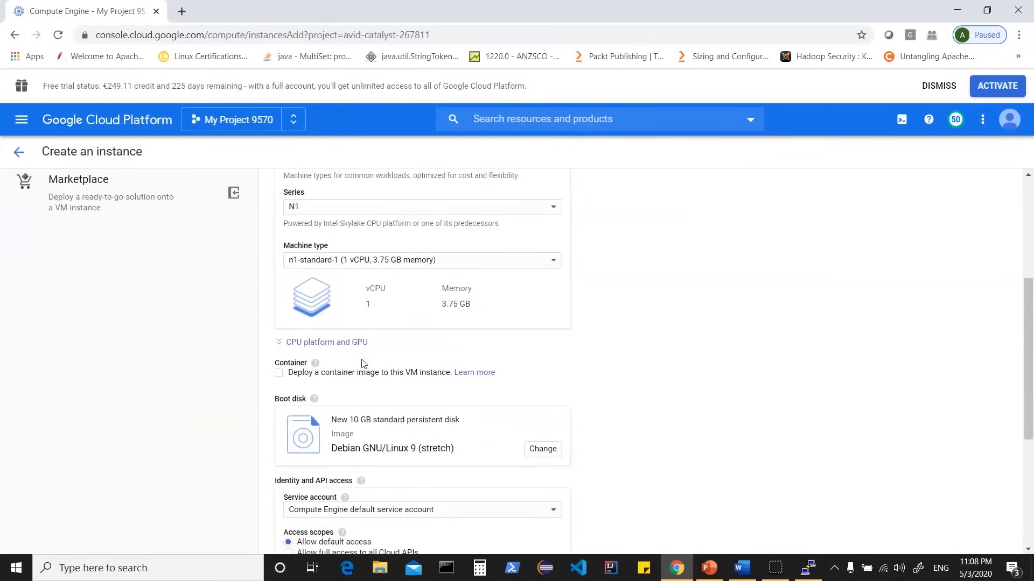
click(318, 345)
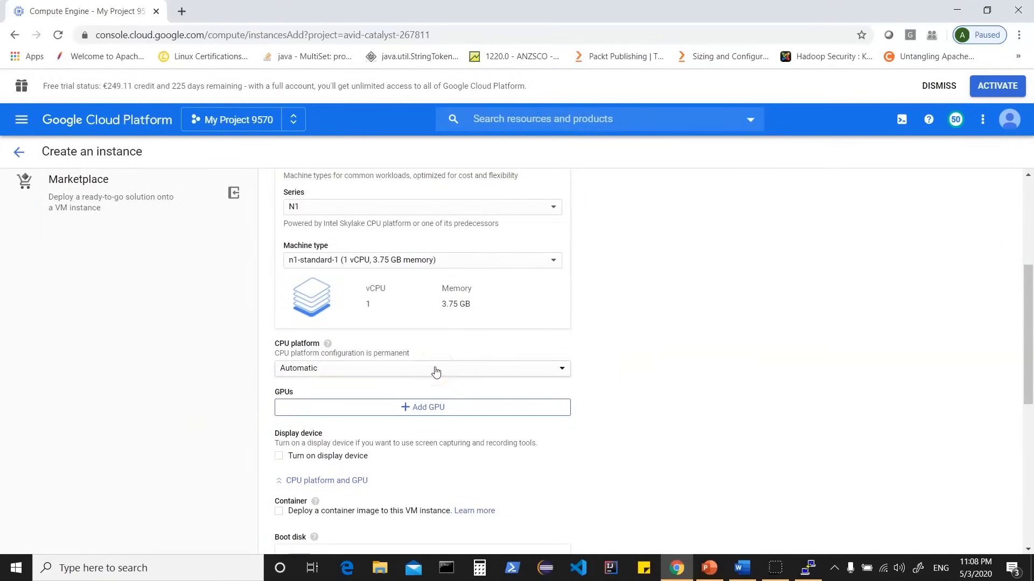
click(476, 412)
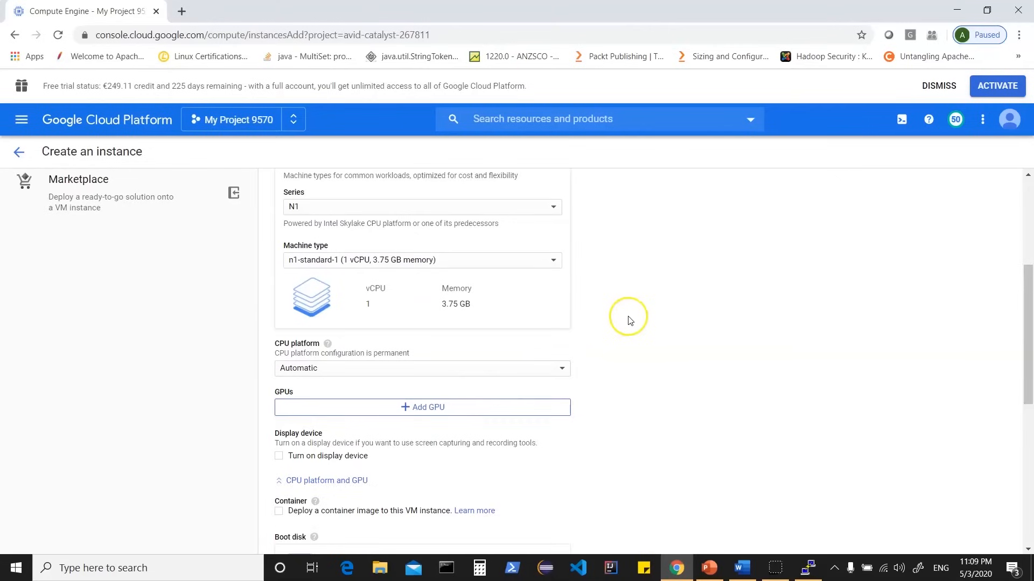
scroll(627, 320, up, 2)
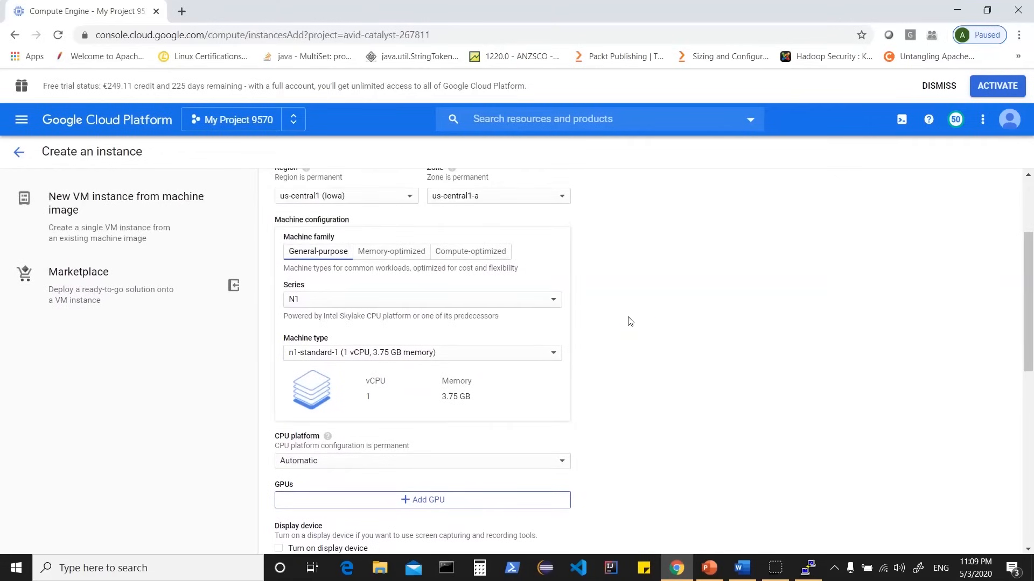
scroll(630, 321, up, 3)
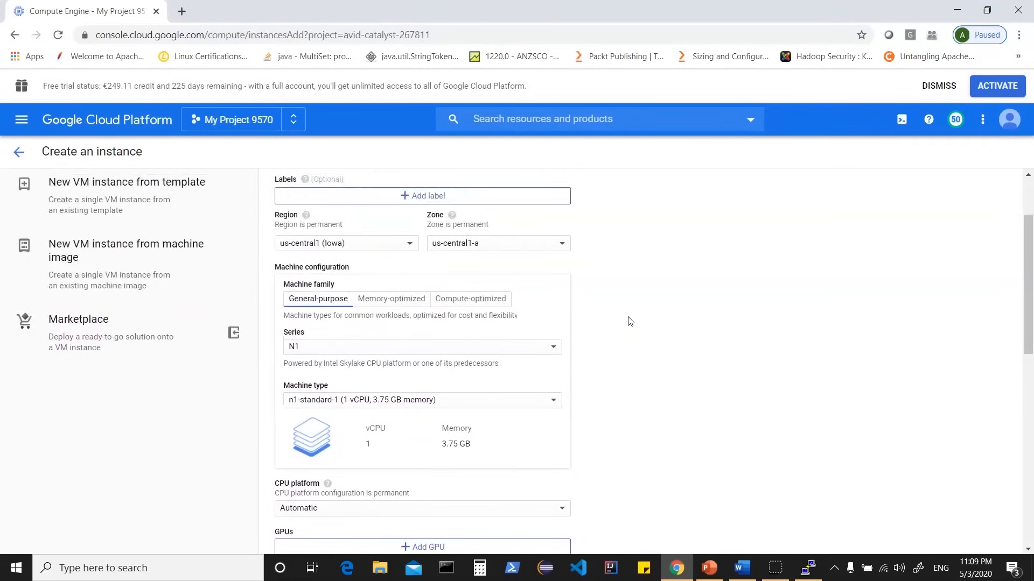
scroll(630, 322, up, 1)
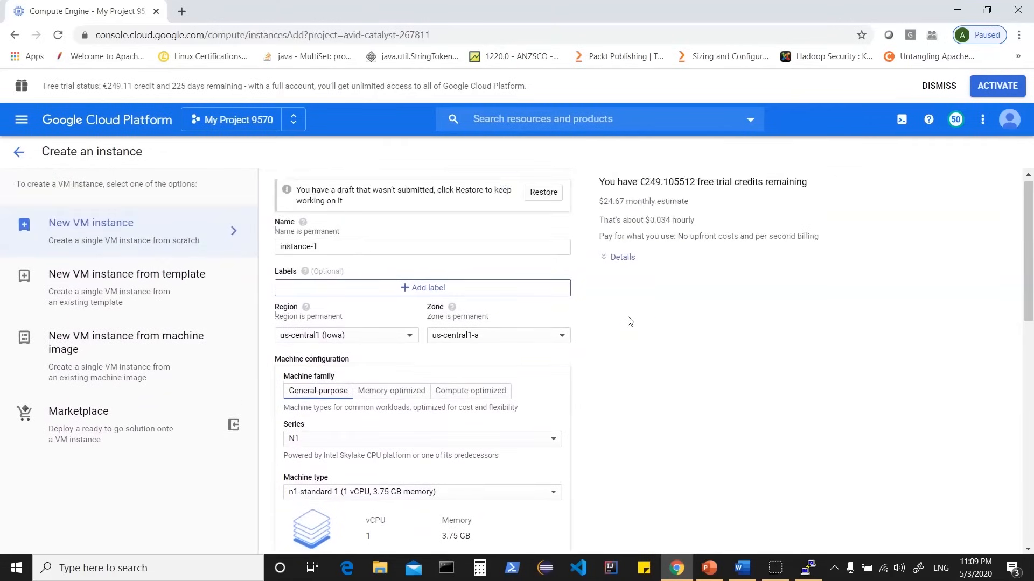
scroll(626, 323, down, 4)
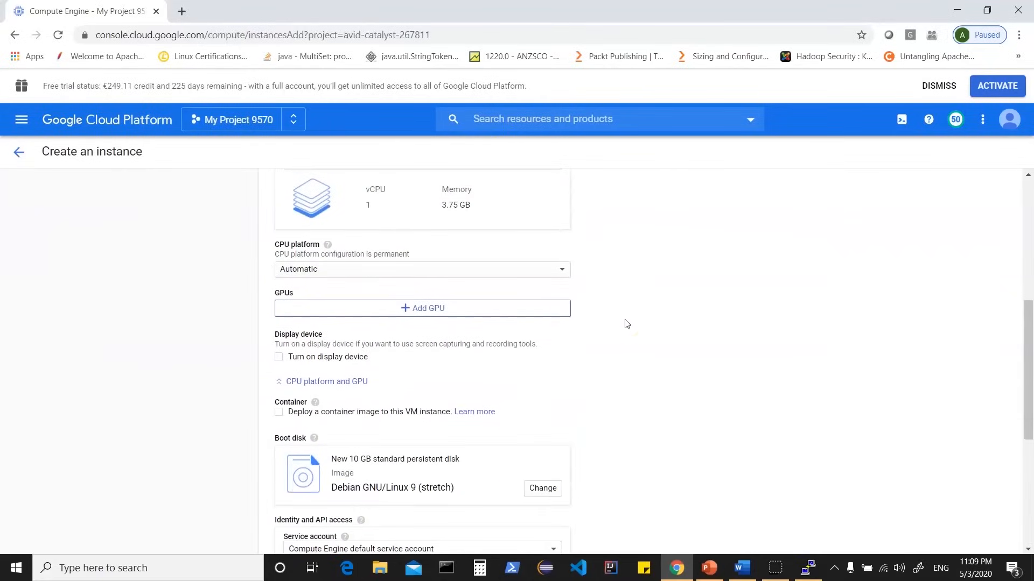
click(327, 357)
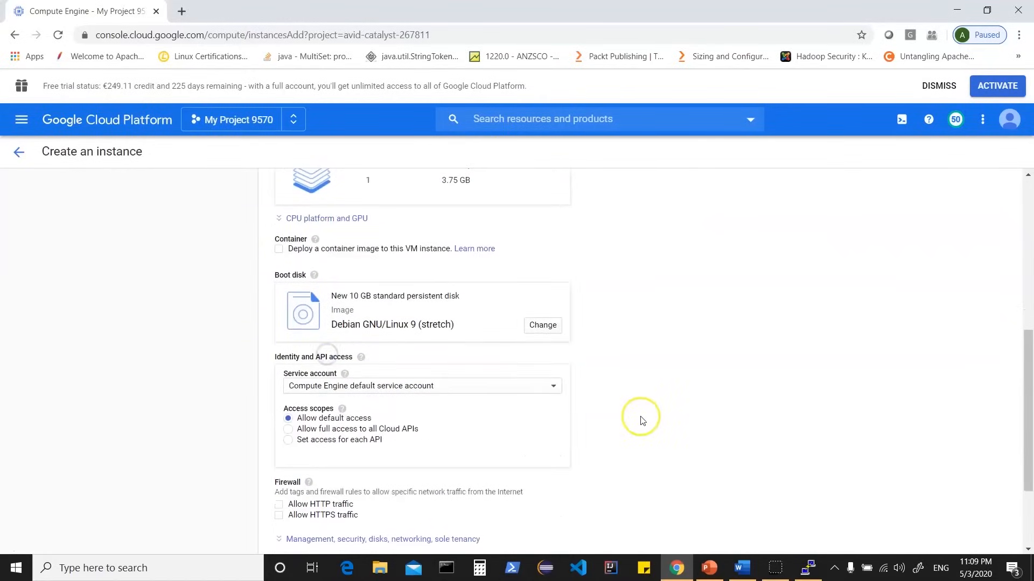
Review the boot disk, API access, firewall and management settings, then return to the VM instances list without creating an instance.
scroll(642, 420, down, 3)
scroll(642, 421, up, 7)
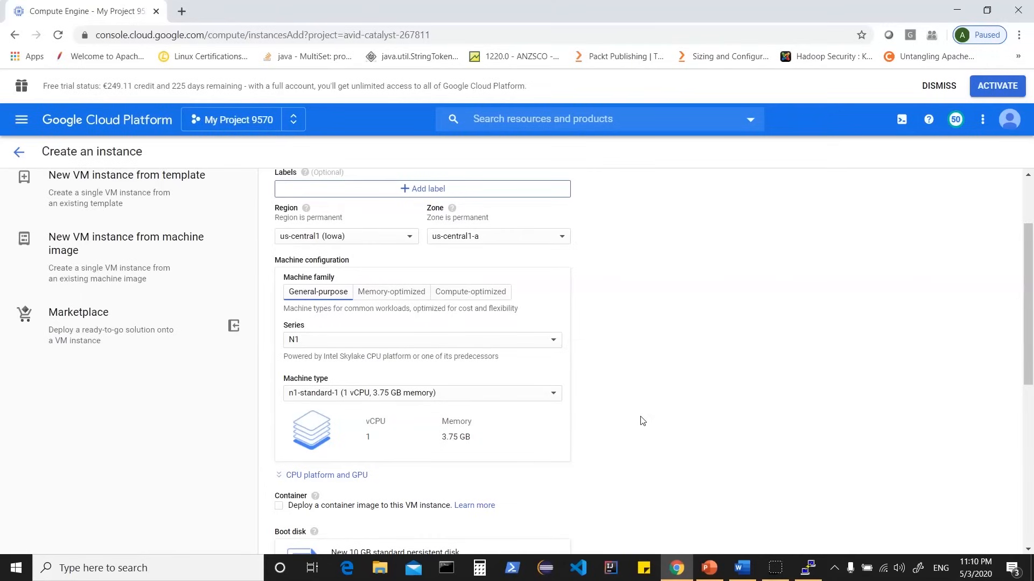
scroll(642, 421, down, 7)
click(623, 421)
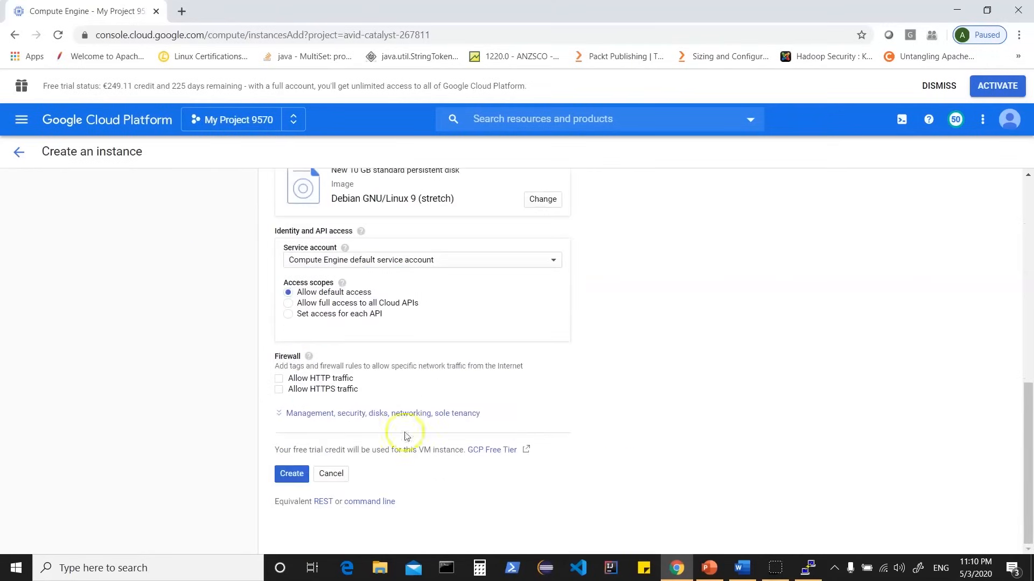
click(300, 419)
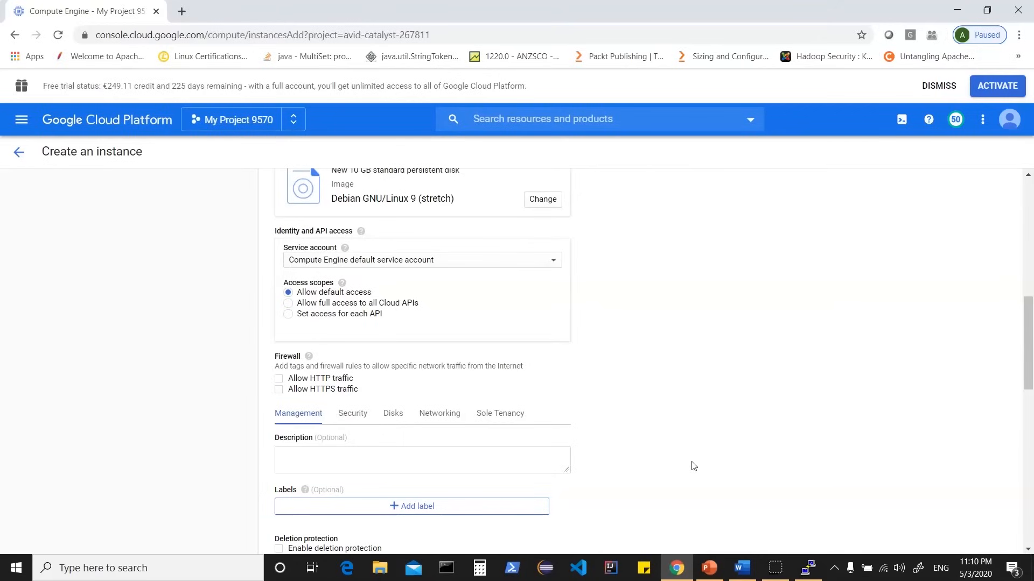
scroll(694, 466, up, 9)
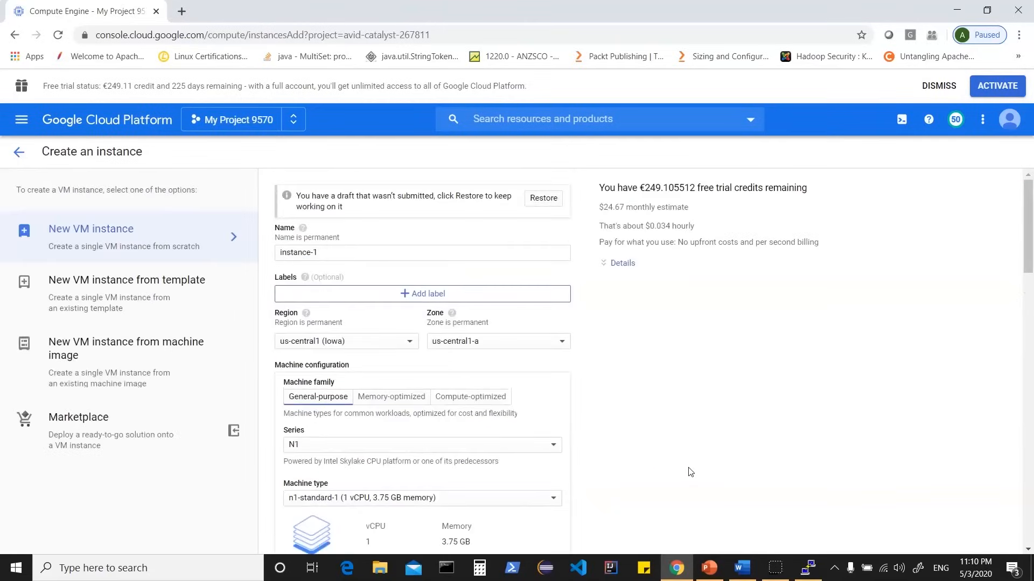
click(17, 154)
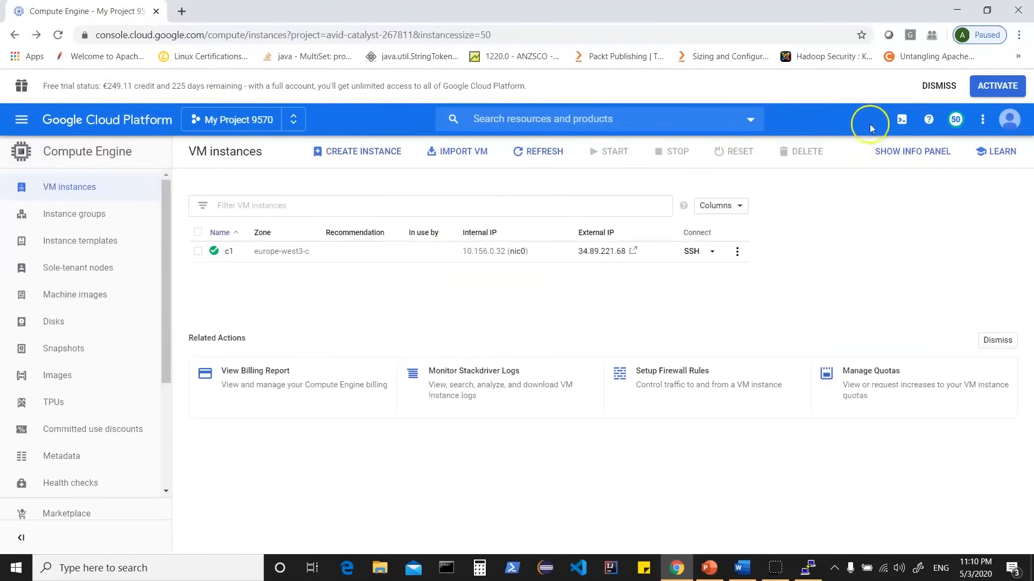
Open Cloud Shell in a new window and run gcloud to view its command groups, highlighting compute before quitting the listing.
click(899, 120)
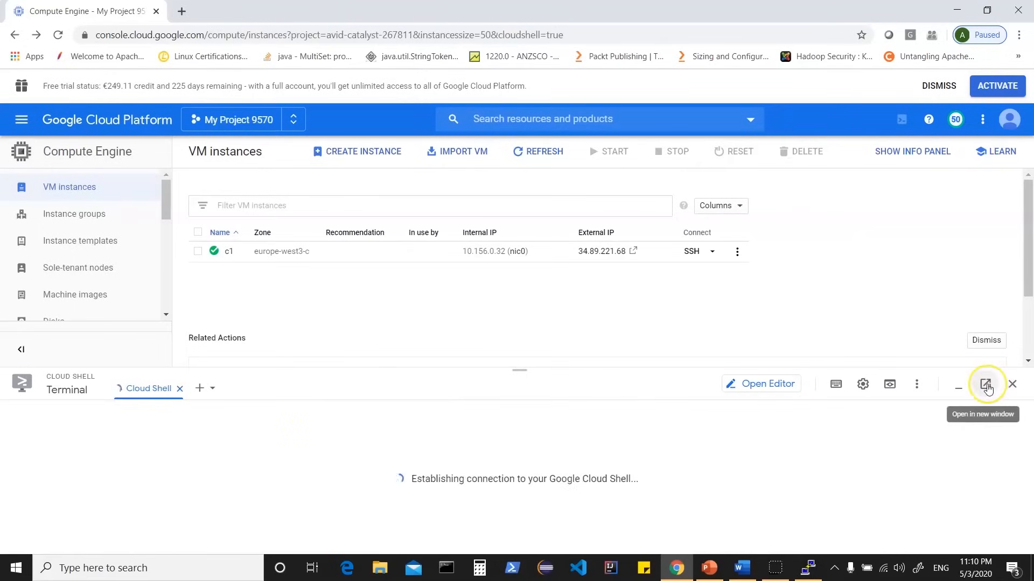
click(986, 385)
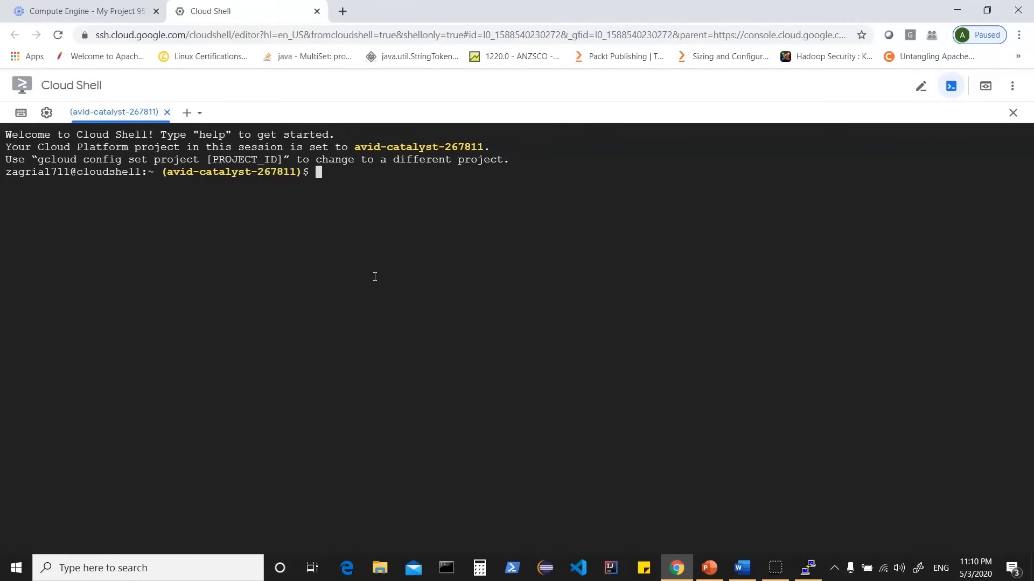
text(gcloud)
key(Return)
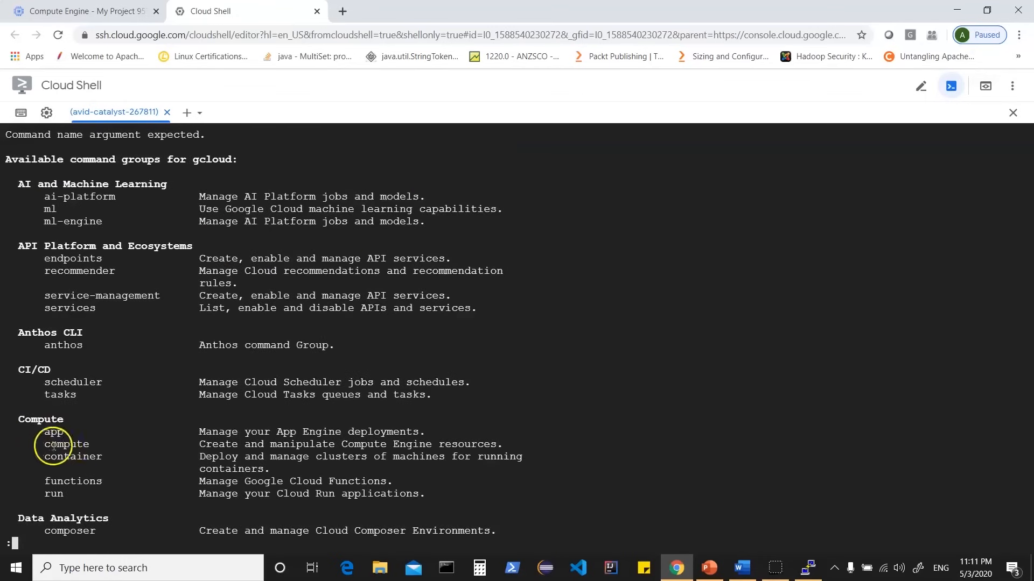
drag(45, 444, 92, 444)
text(qg)
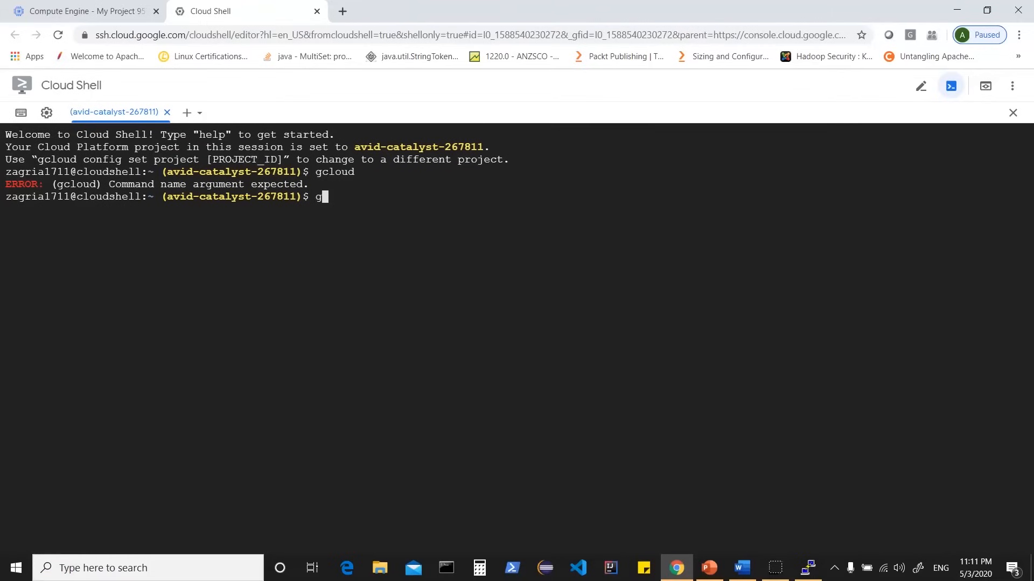
text(cloud compute)
Run gcloud compute to view its available command groups, and quit the listing.
key(Return)
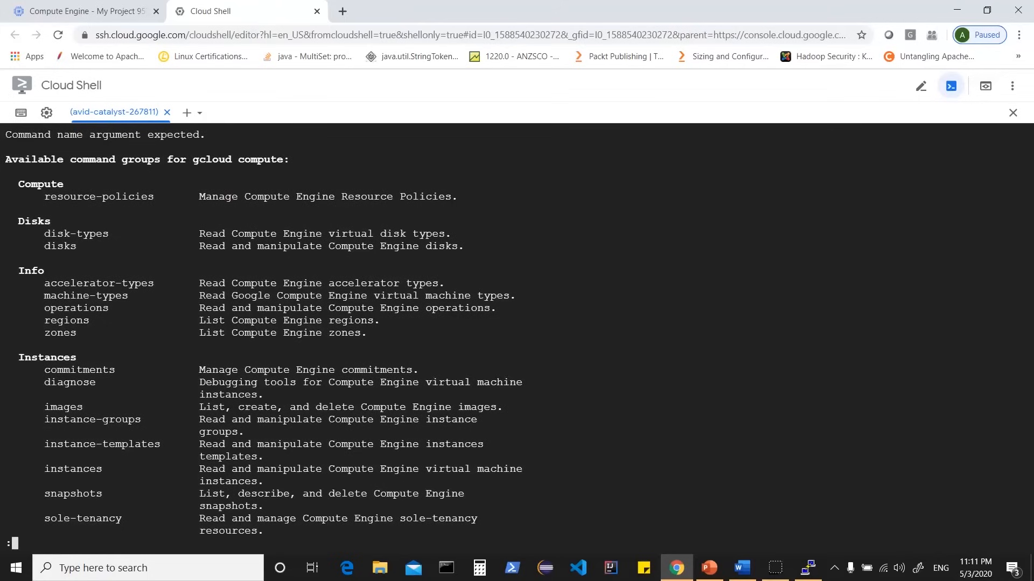
text(q)
text(gcloud compu)
text(te instances)
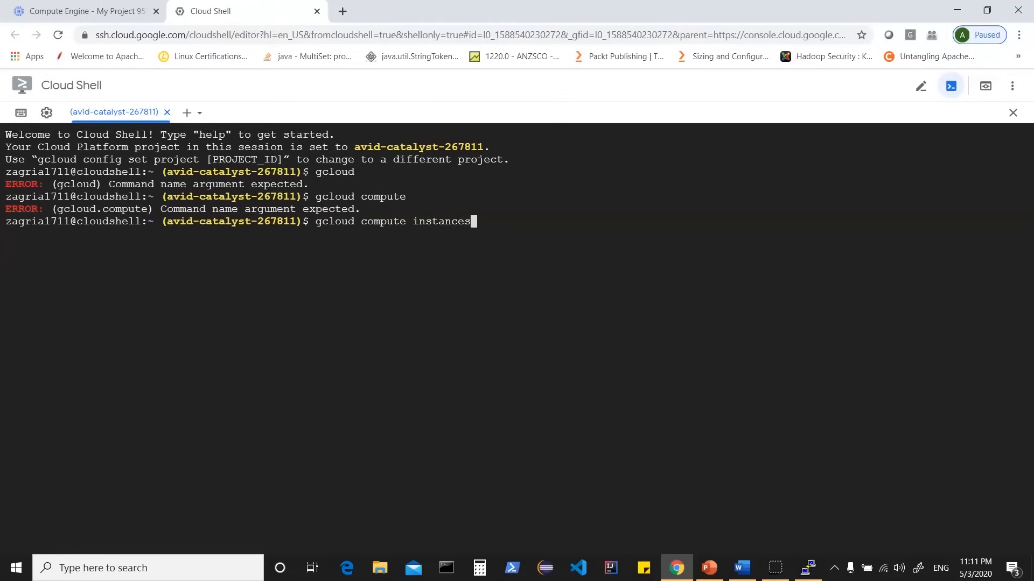
Run gcloud compute instances to view the commands available for virtual machine instances.
key(Return)
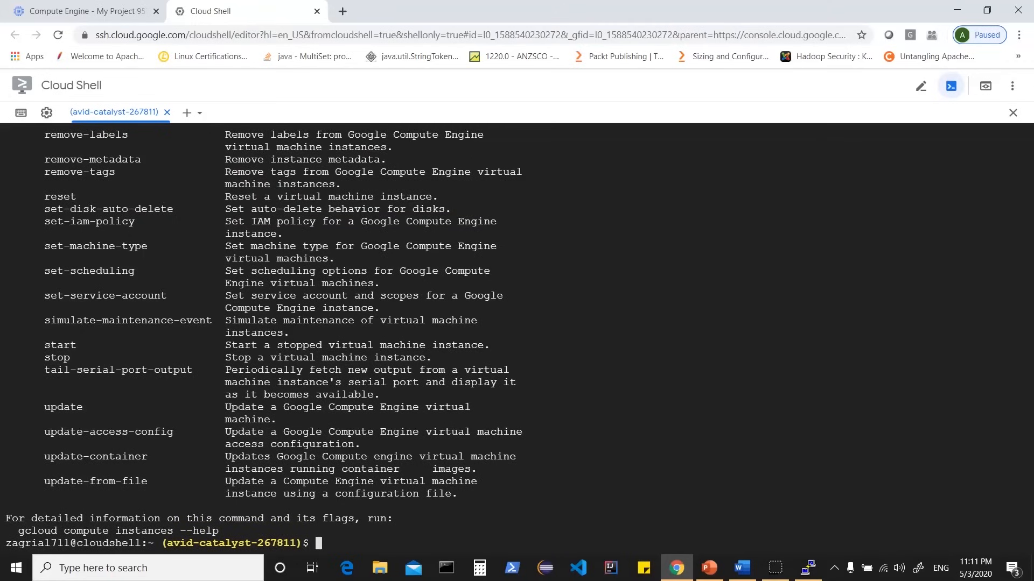
List the project's VM instances with gcloud compute instances list.
key(Up)
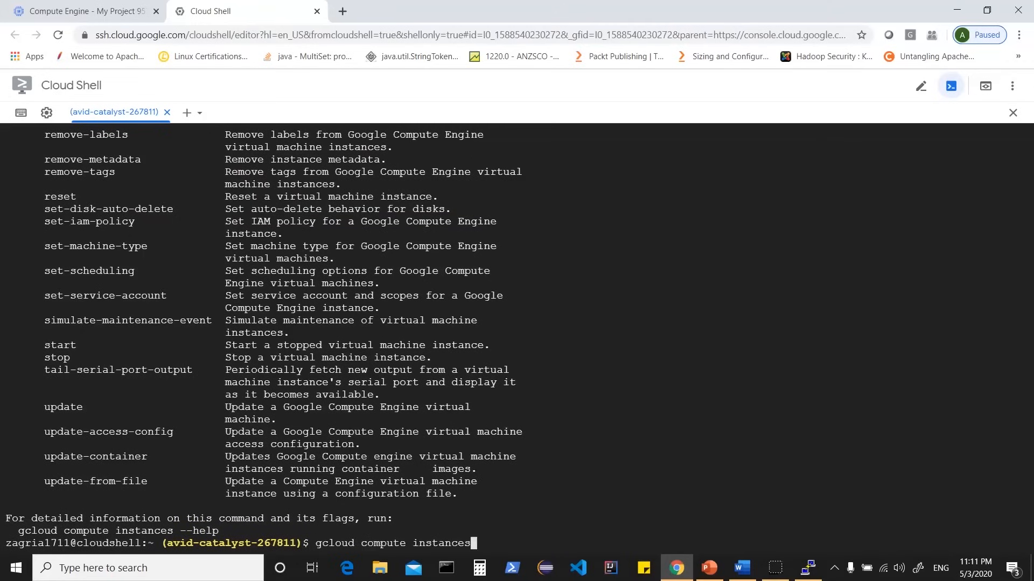
text(list)
key(Return)
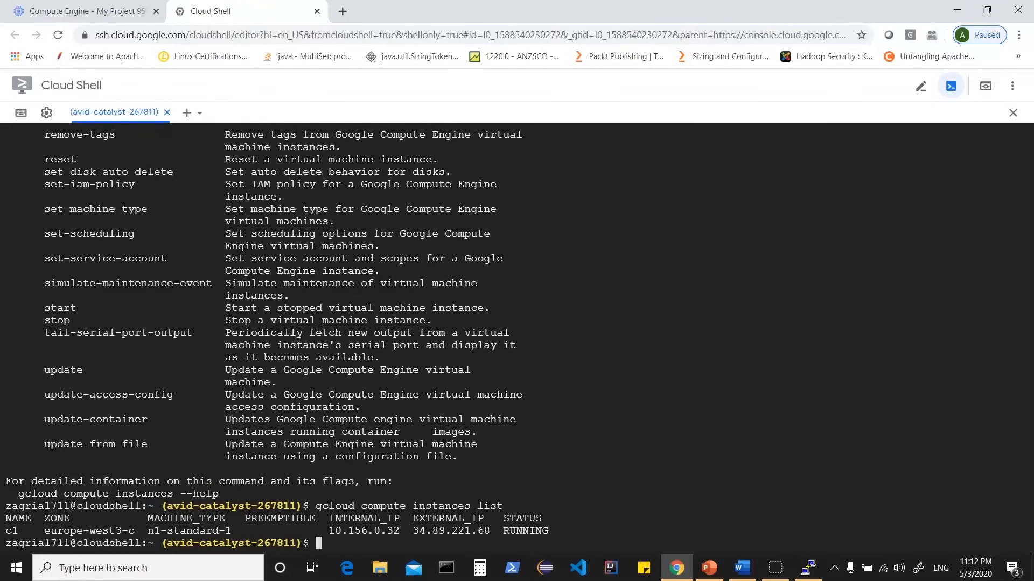
View the help page for gcloud compute instances create using the --help flag, and exit it.
key(Up)
key(BackSpace)
key(BackSpace)
key(BackSpace)
key(BackSpace)
text(create --)
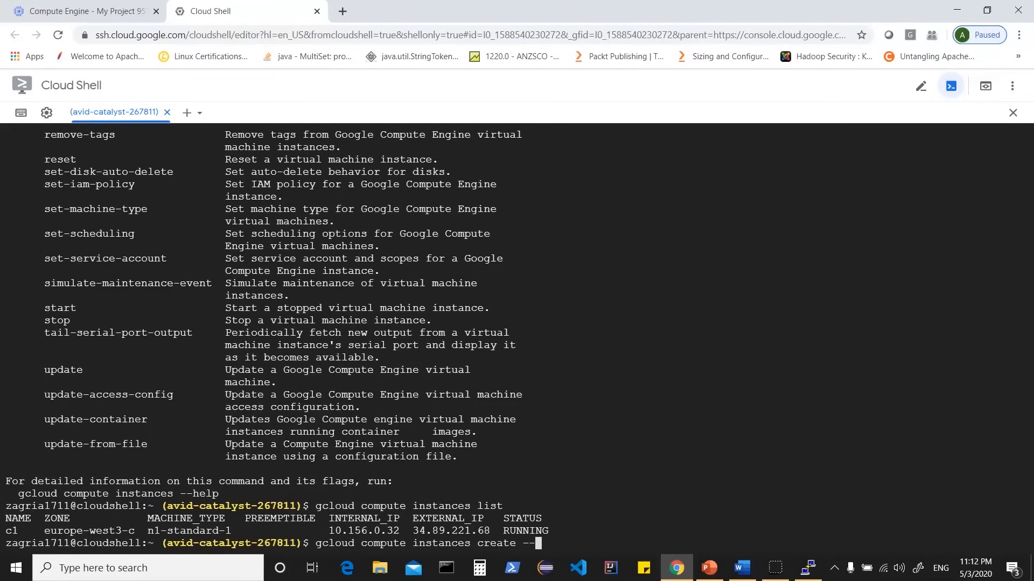
text(help)
key(Return)
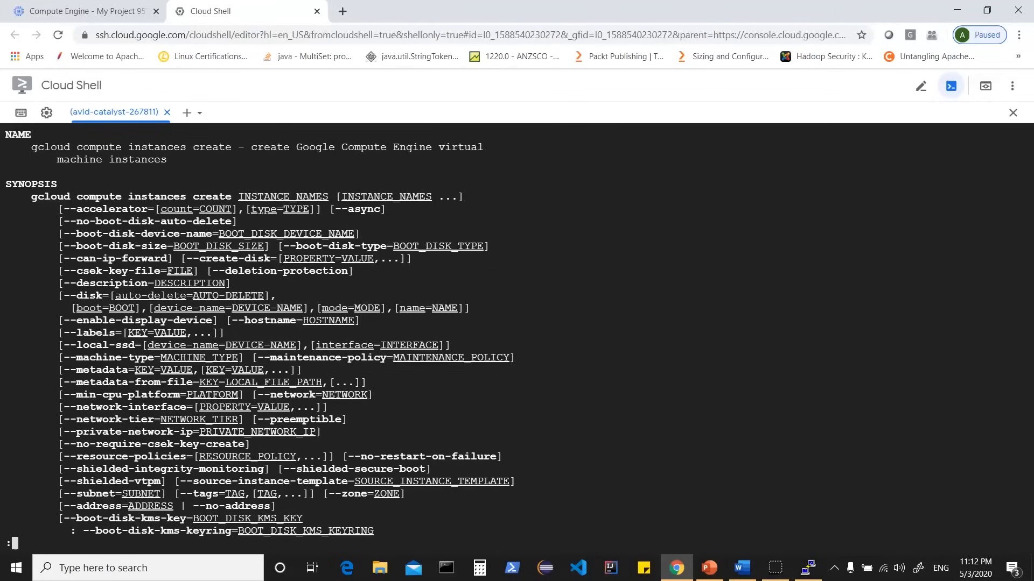
key(q)
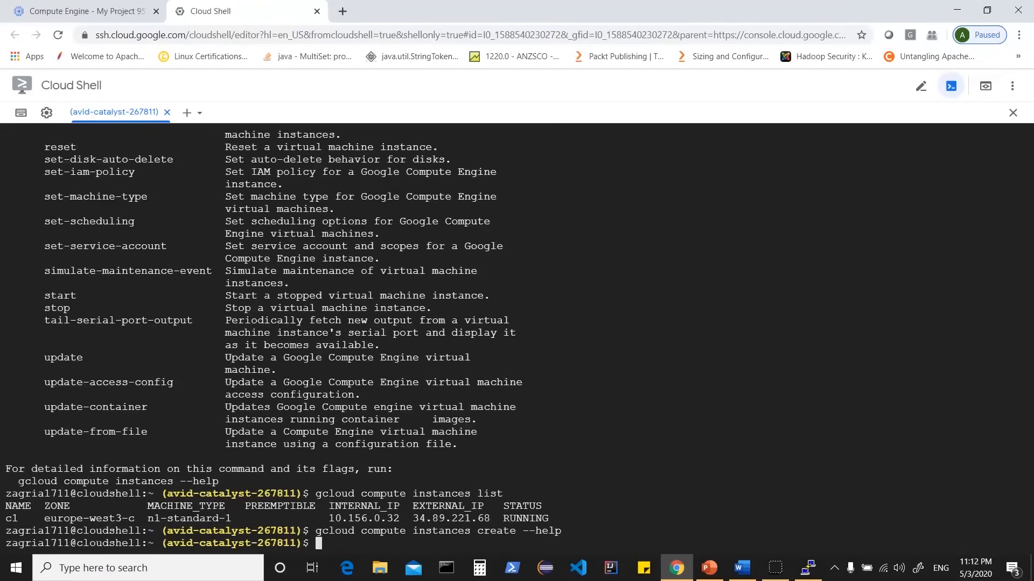
Create an instance named c2 with gcloud compute instances create, accepting europe-west4-b as its zone.
key(Up)
key(BackSpace)
key(BackSpace)
key(BackSpace)
key(BackSpace)
key(BackSpace)
key(BackSpace)
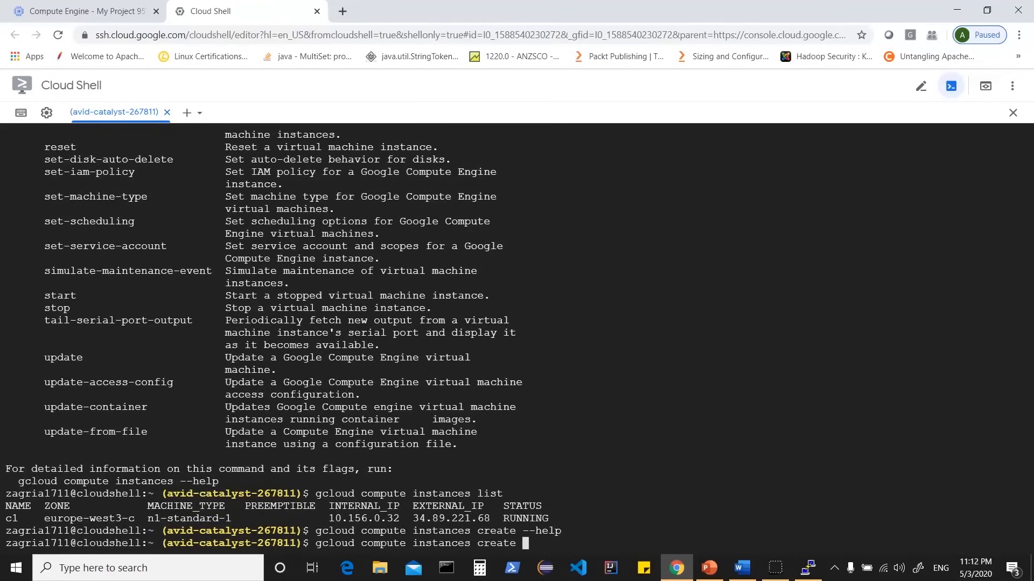
text(c2)
key(Return)
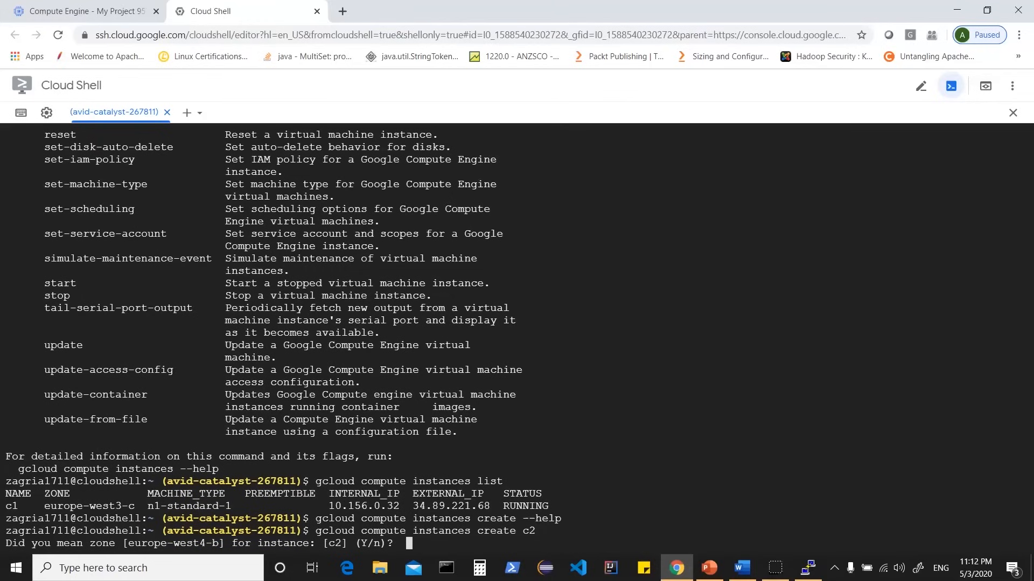
text(Y)
key(Return)
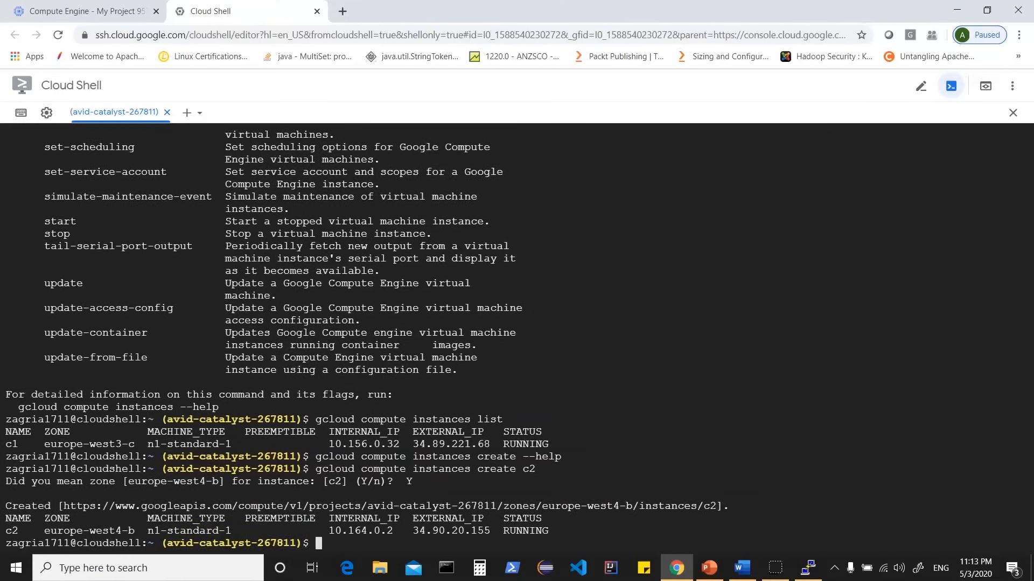
Rerun gcloud compute instances list from the command history to list the VM instances again.
key(Up)
key(Up)
key(Up)
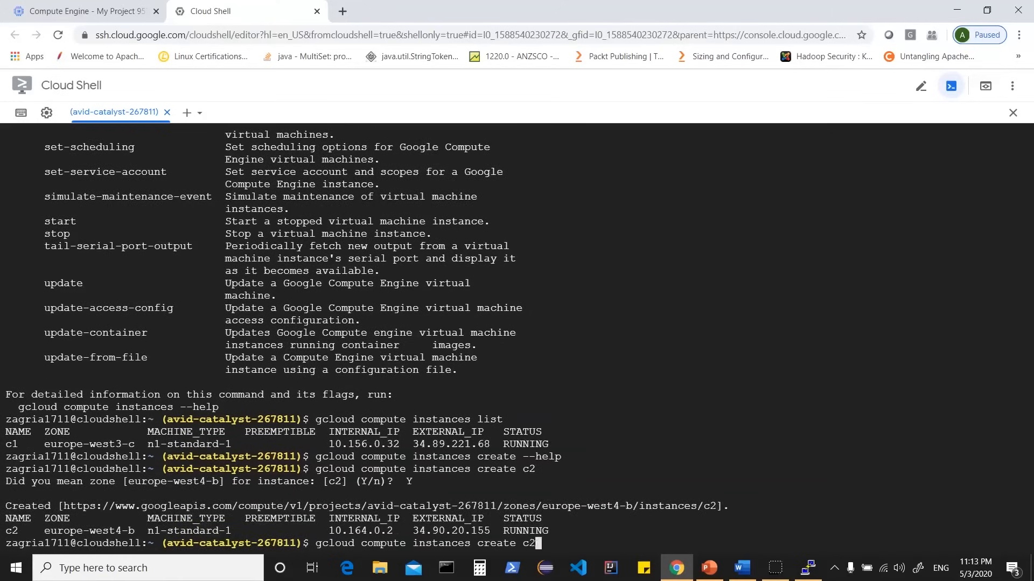
key(Return)
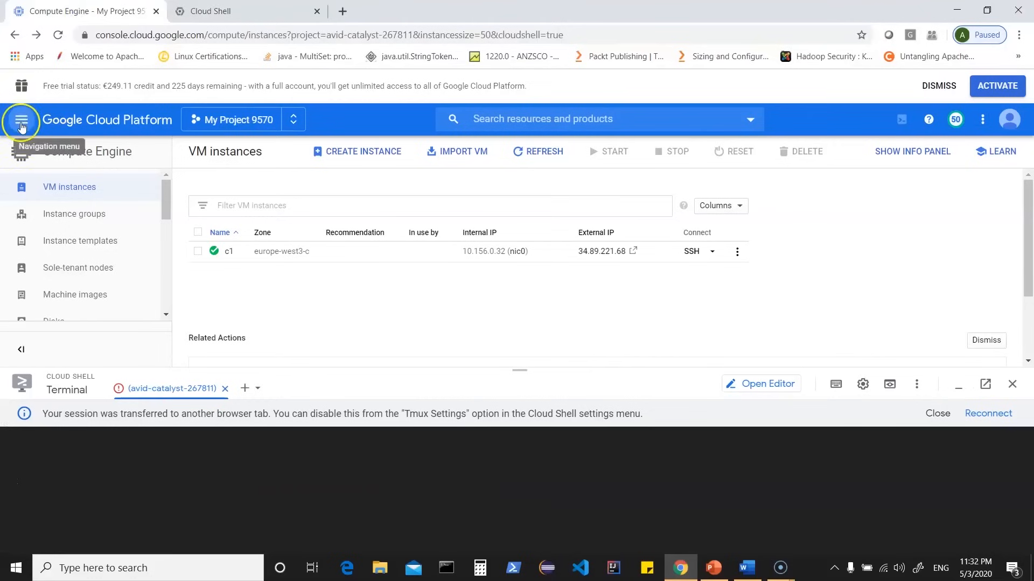
Review the storage services in the Google Cloud console, open the Cloud Storage browser, and close the Cloud Shell pane.
click(21, 124)
scroll(65, 344, down, 5)
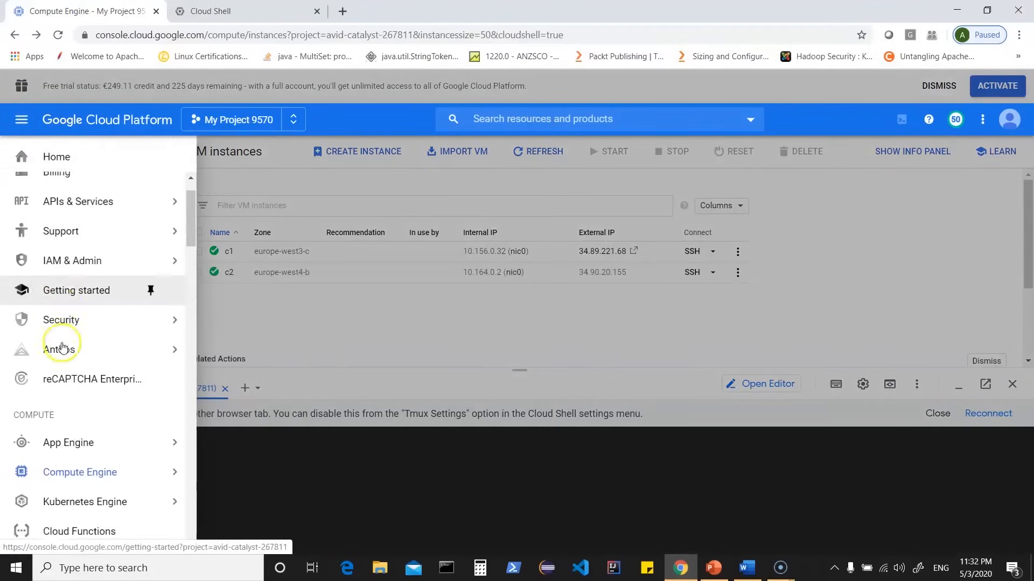
scroll(64, 345, down, 1)
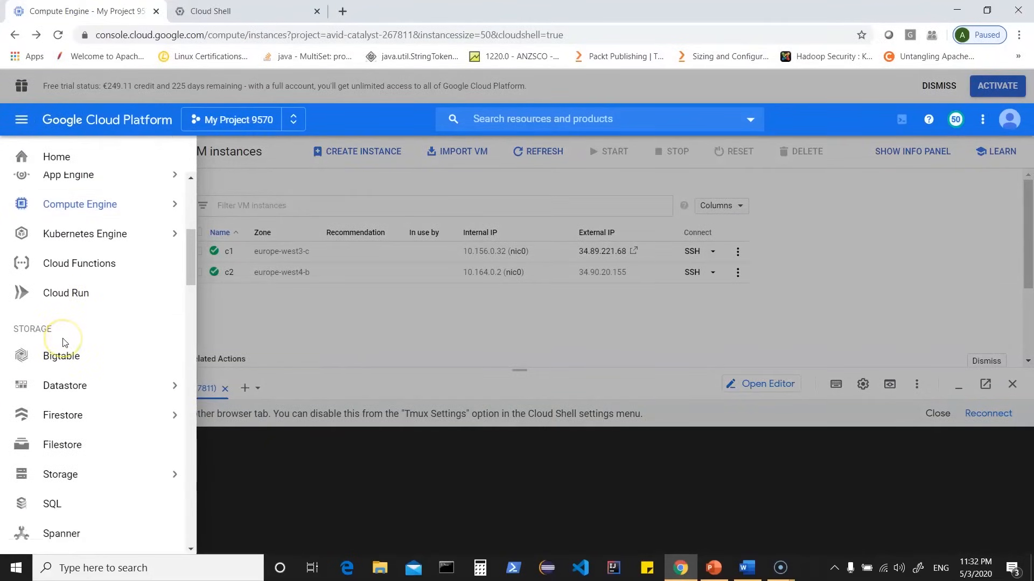
scroll(65, 343, down, 1)
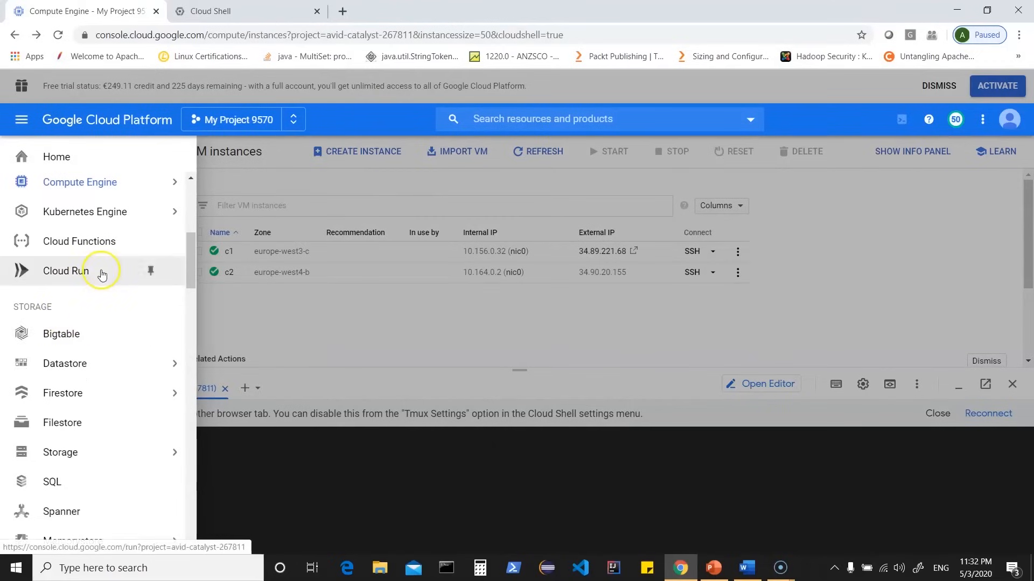
scroll(102, 276, down, 2)
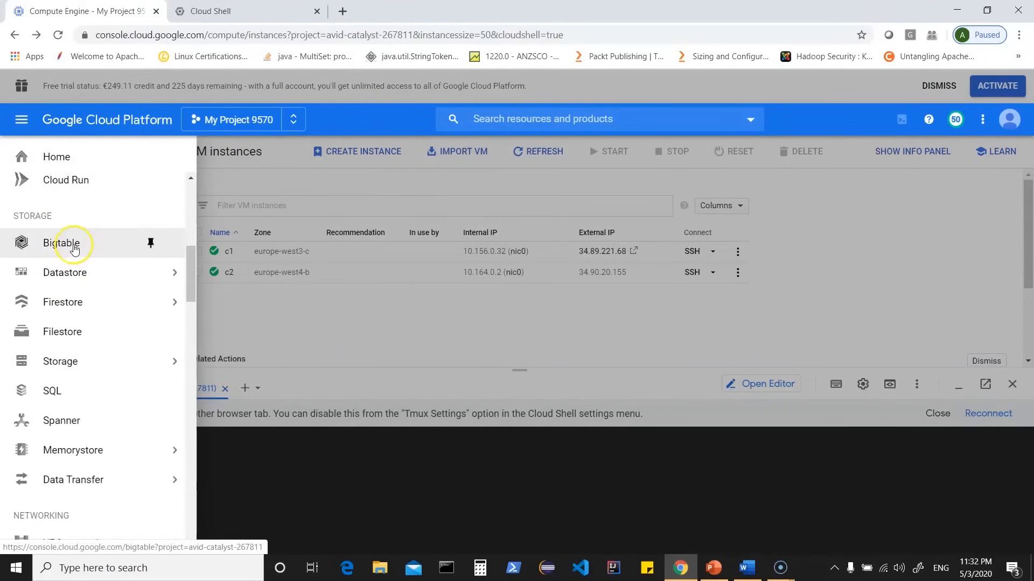
mouse_move(76, 286)
mouse_move(78, 307)
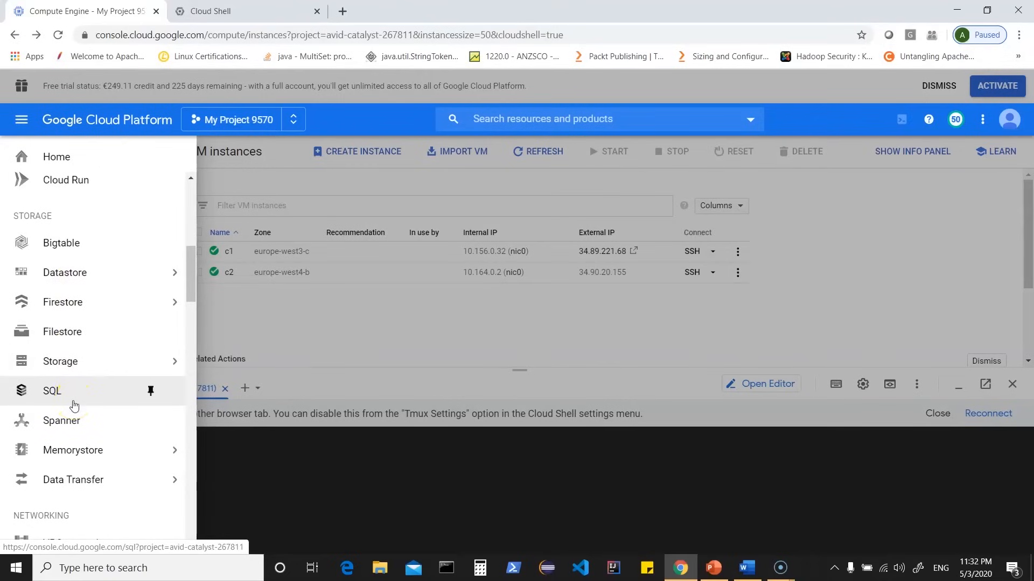
mouse_move(85, 369)
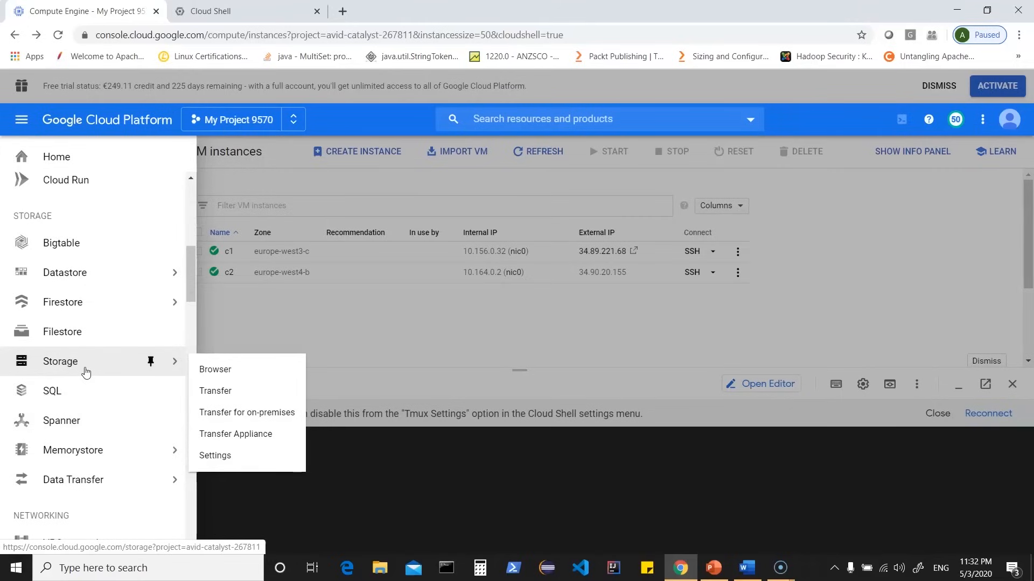
click(86, 373)
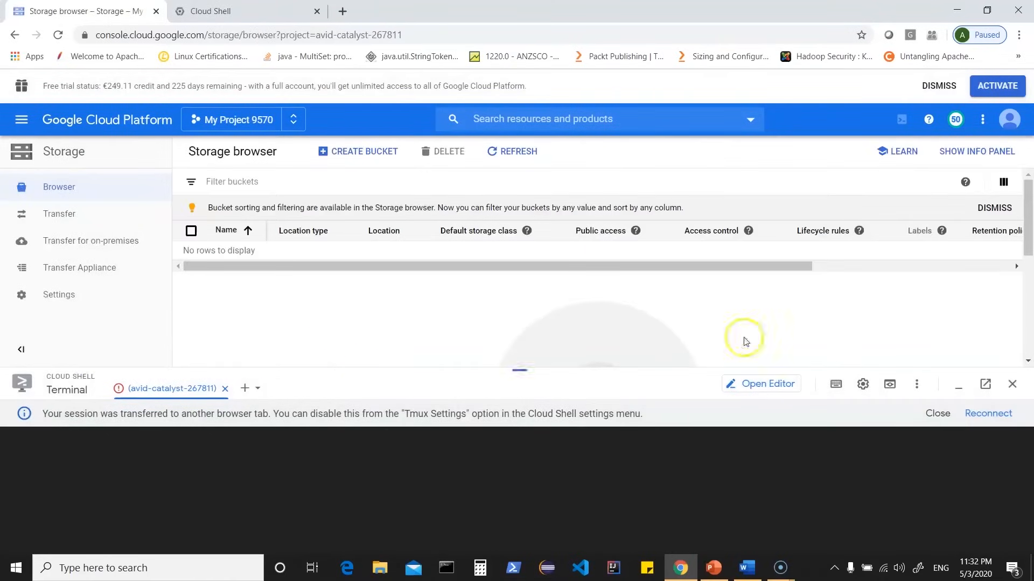
click(1013, 385)
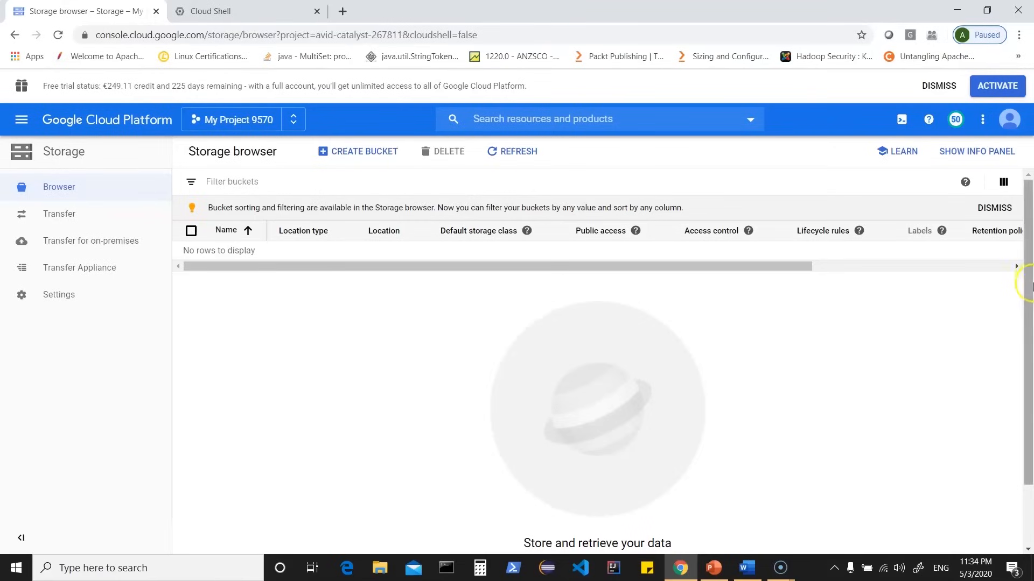
Start creating a storage bucket, try the name testbuck1, and expand the options for where to store the data.
click(382, 157)
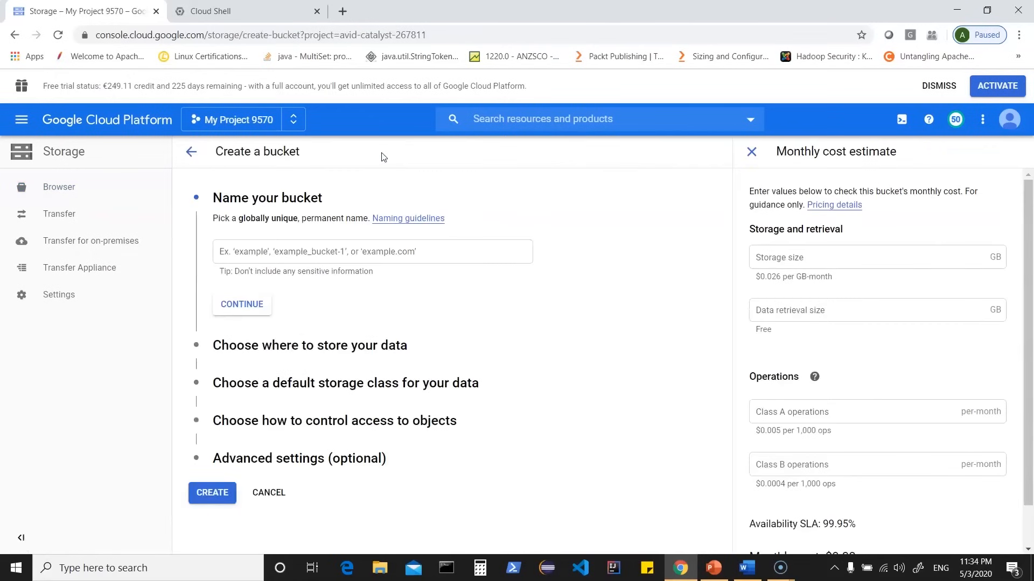
click(243, 252)
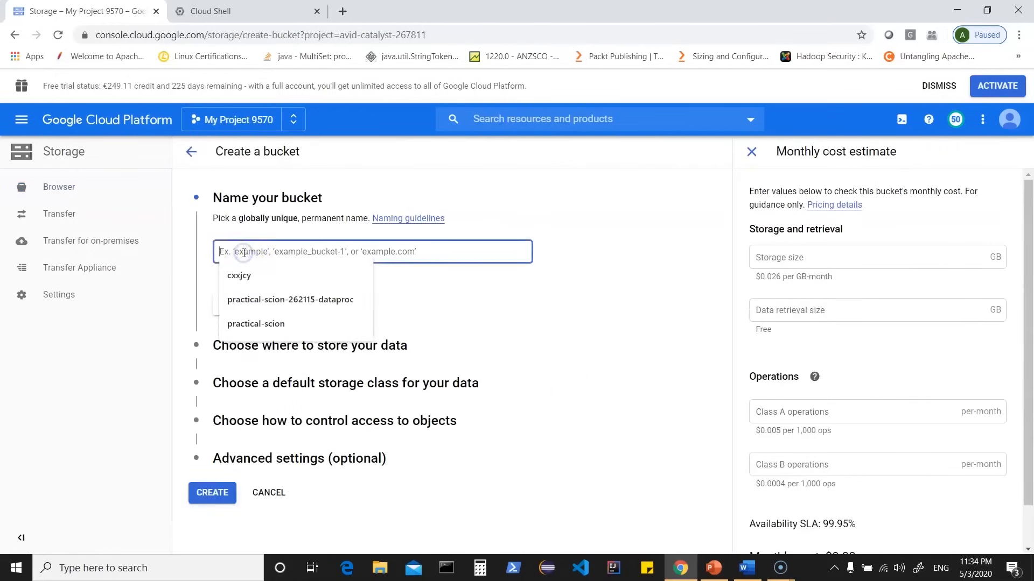
text(testbuck)
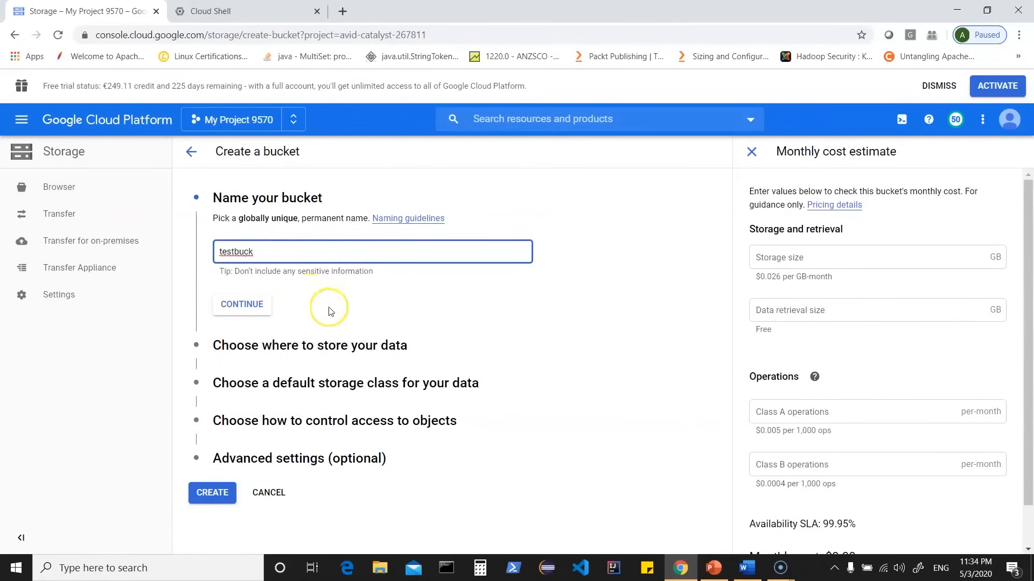
text(1)
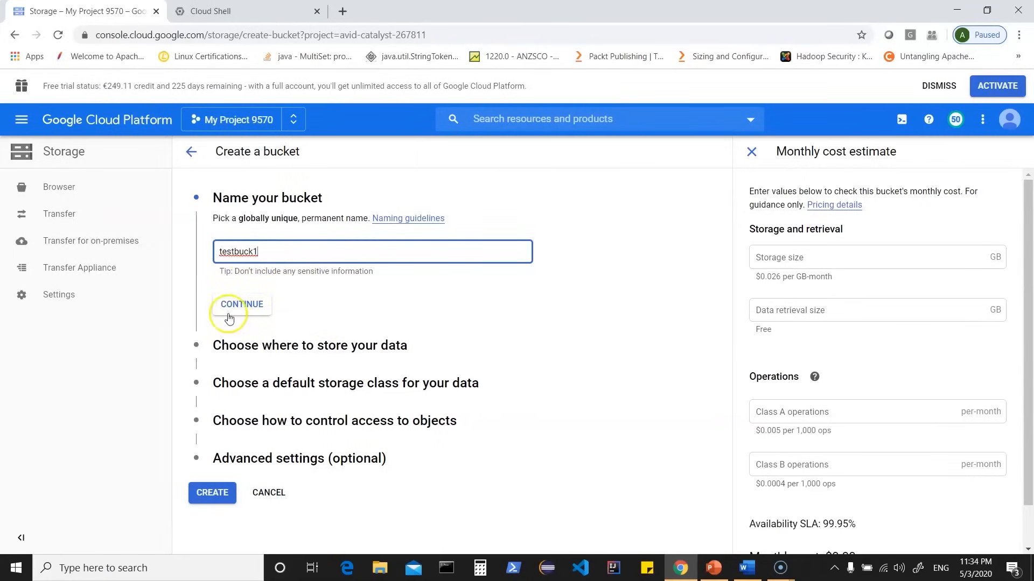
click(242, 354)
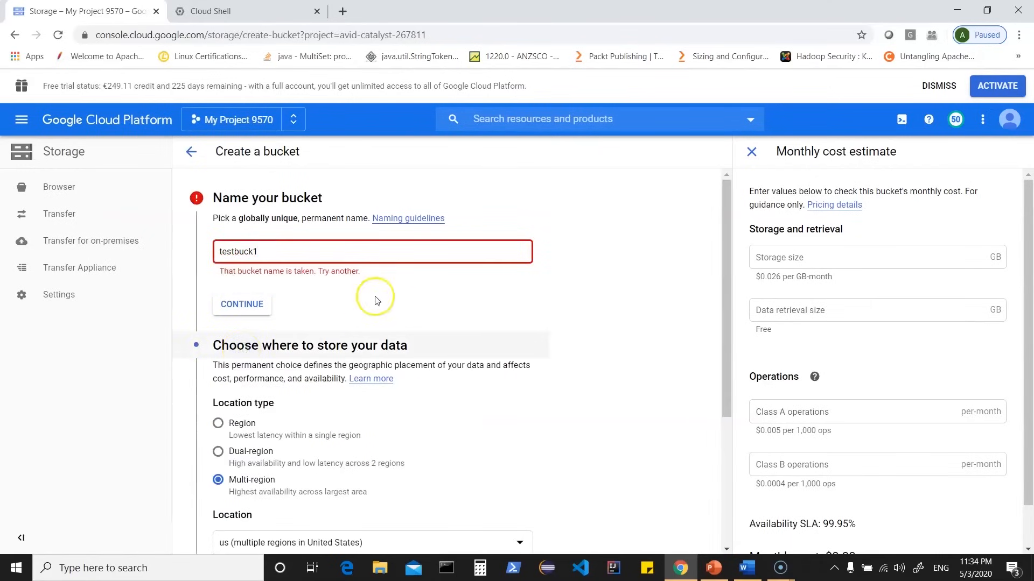
Change the bucket name to testbuckaua.
text(1)
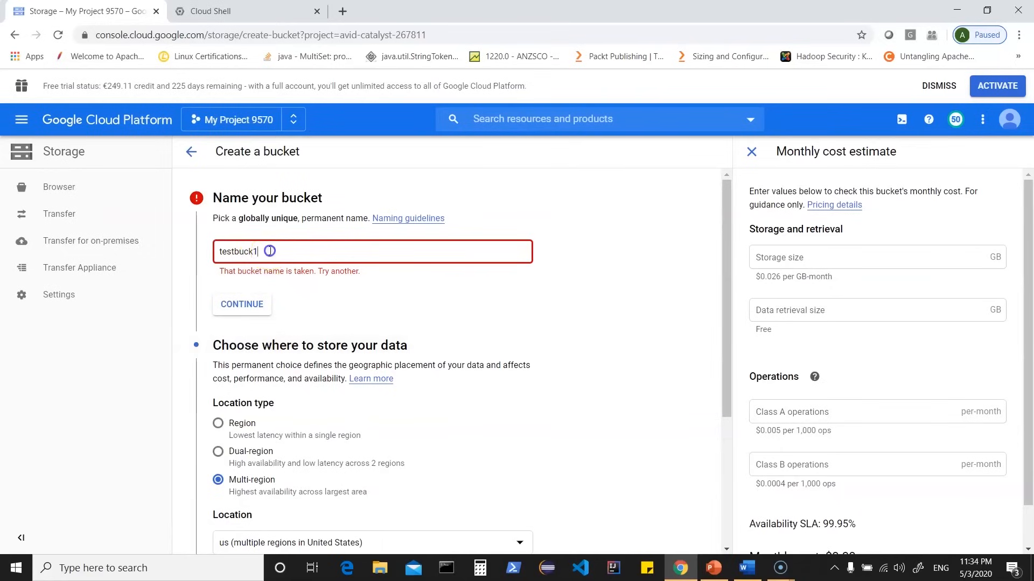
key(BackSpace)
text(aua)
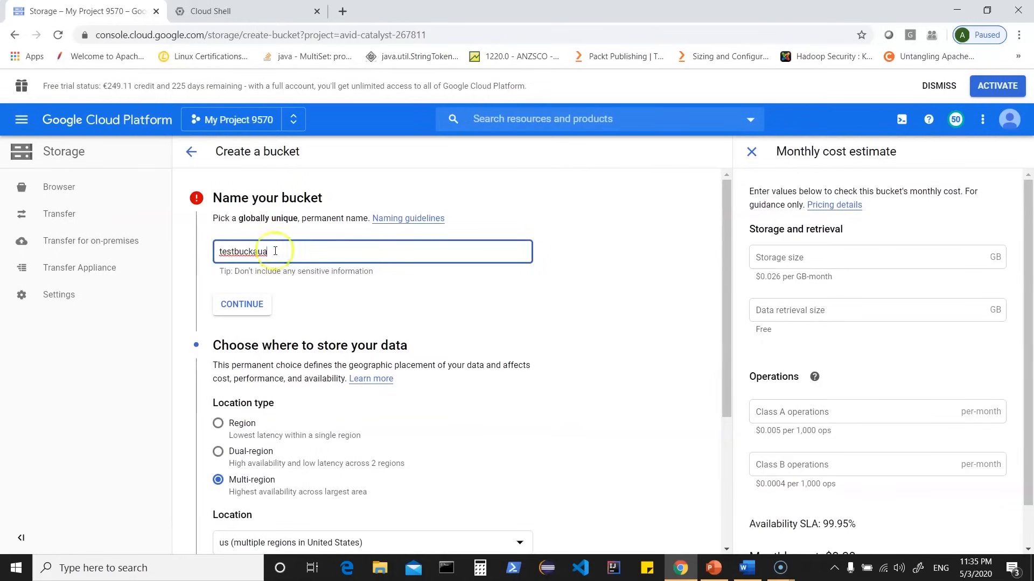
Set the bucket's location type to Region with location europe-west3 (Frankfurt), and expand the default storage class options.
scroll(451, 415, down, 1)
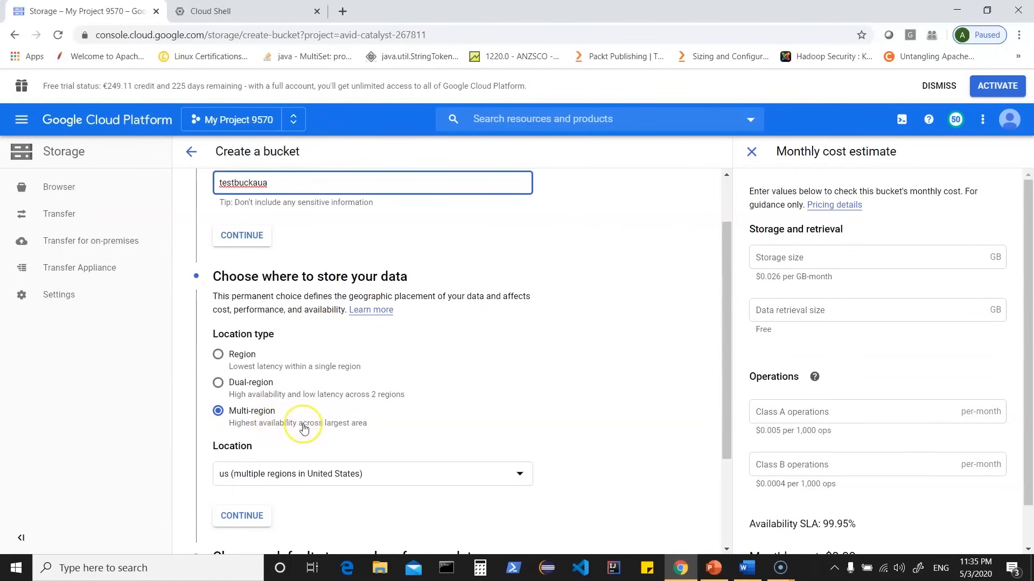
click(217, 356)
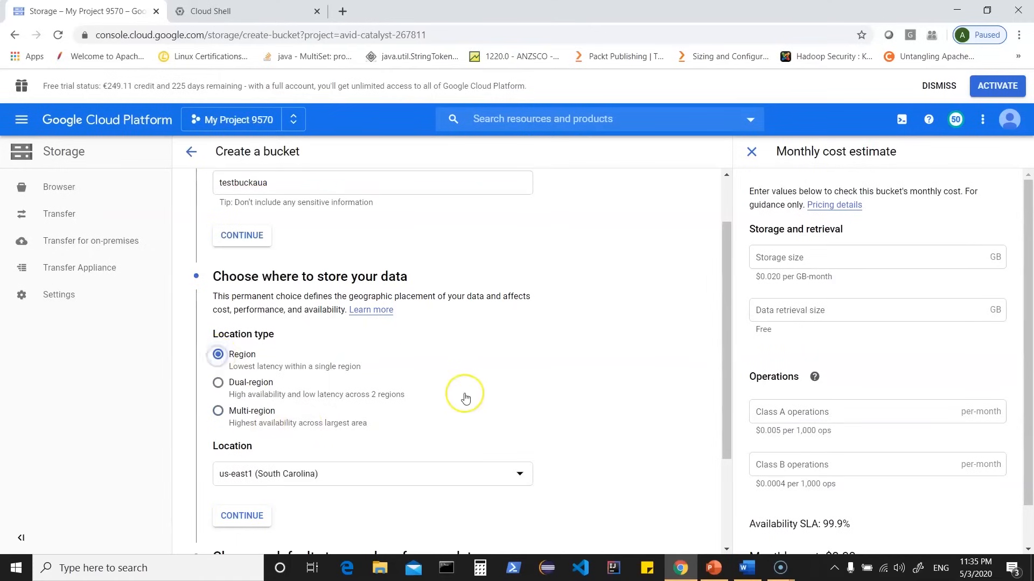
scroll(455, 385, down, 3)
click(348, 337)
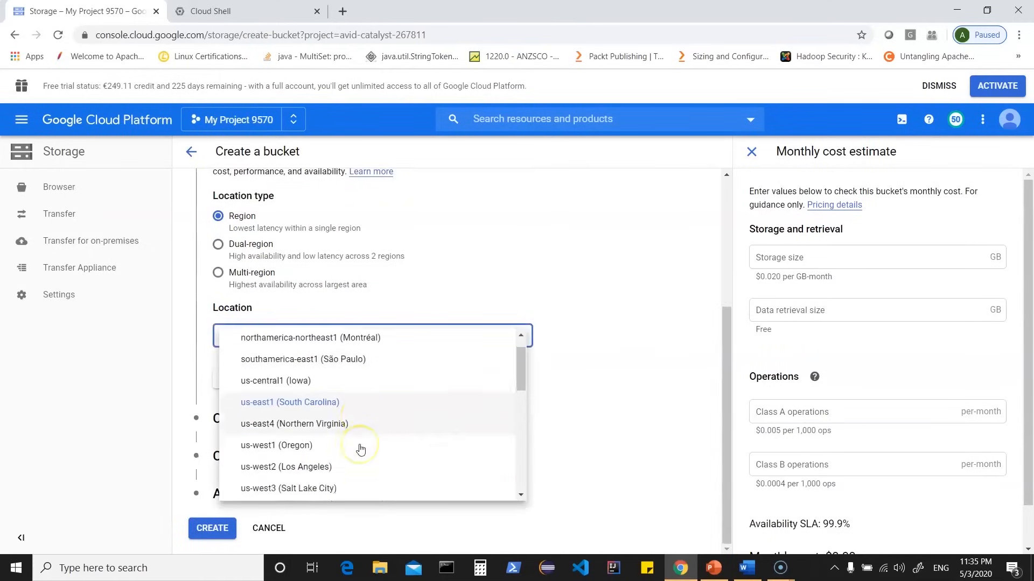
scroll(360, 450, down, 5)
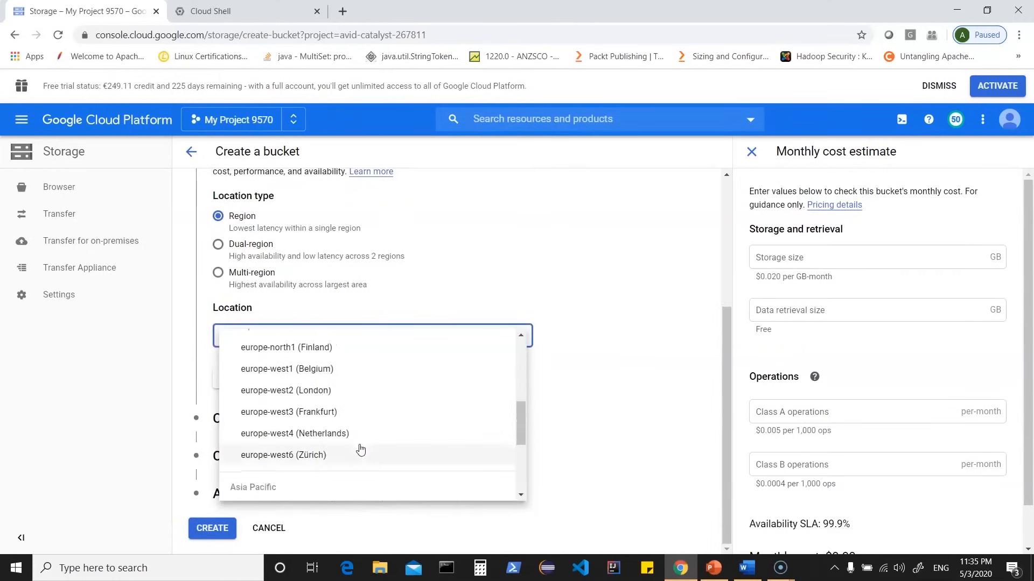
click(336, 412)
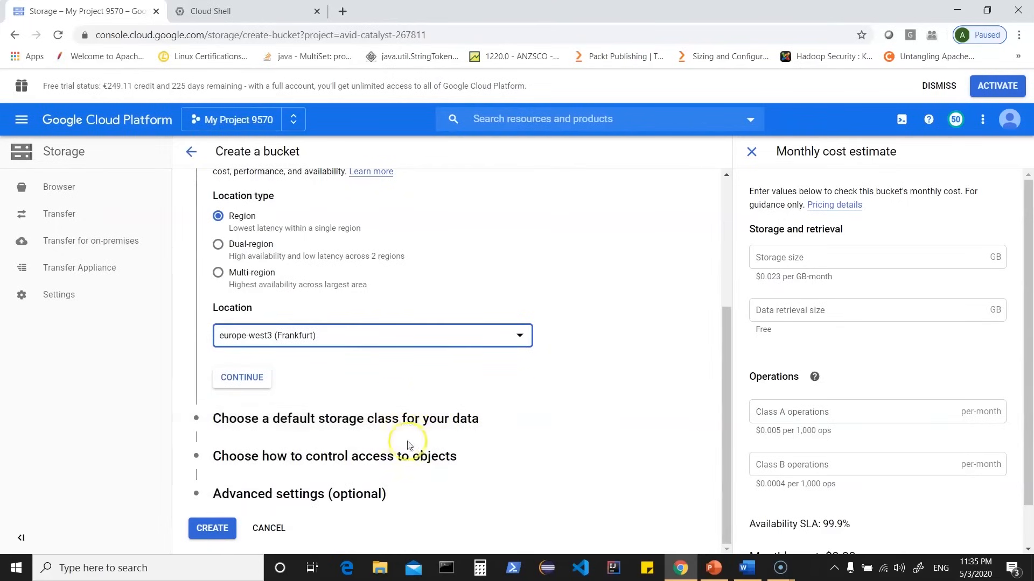
click(312, 425)
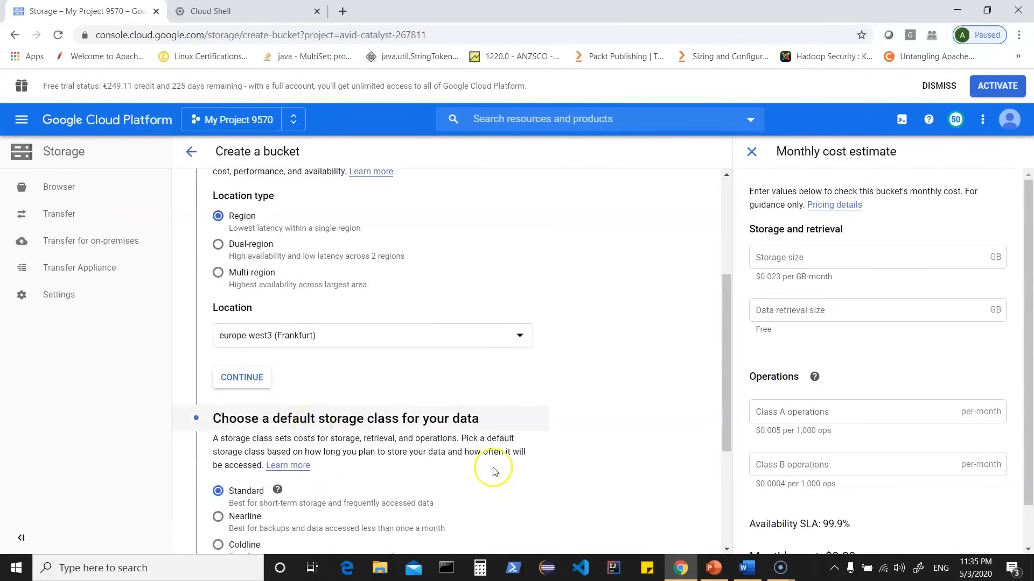
Create the bucket with Standard storage class, Fine-grained access control and a Google-managed encryption key, reviewing the advanced settings.
scroll(491, 470, down, 3)
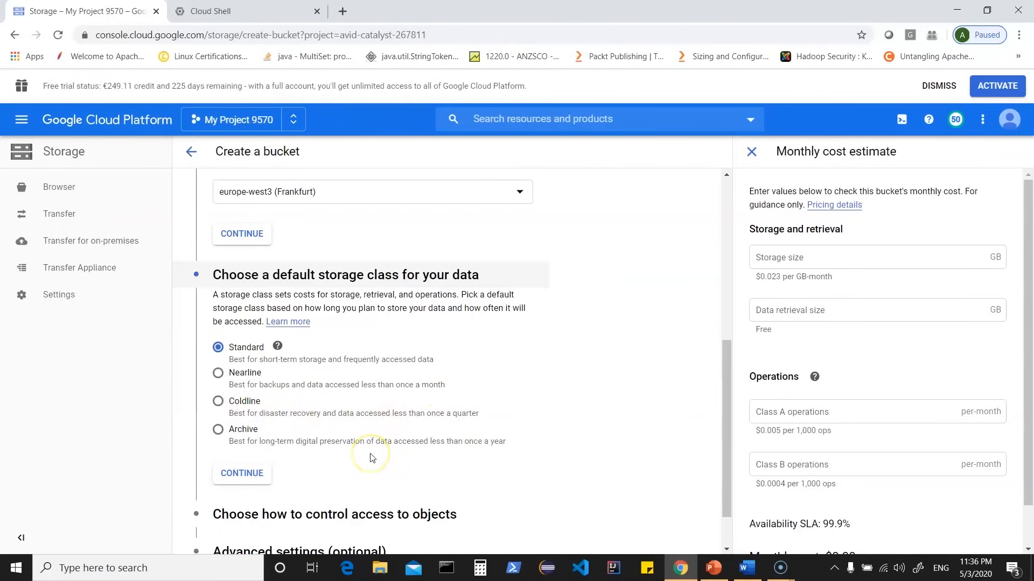
scroll(370, 458, down, 1)
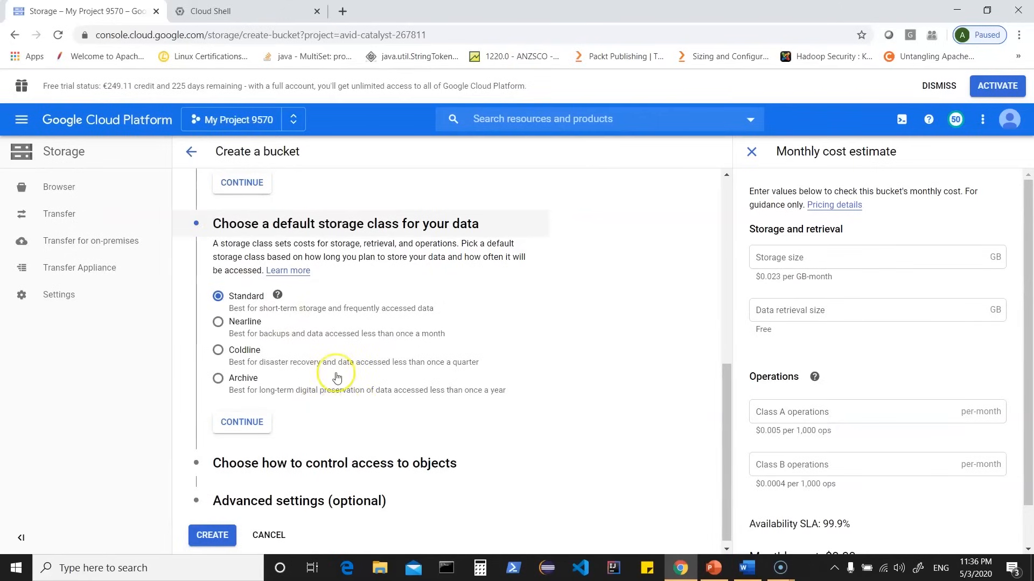
click(330, 457)
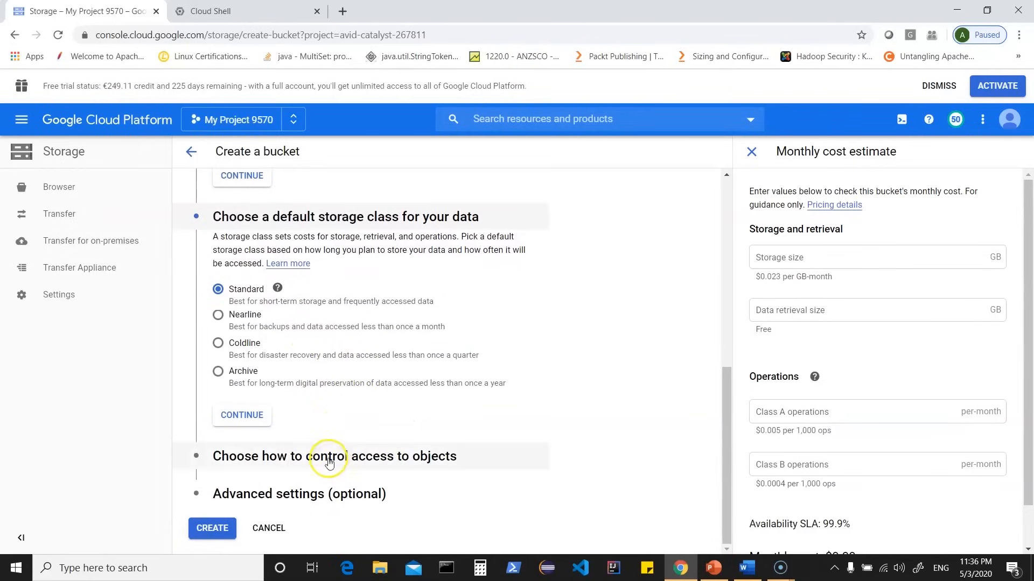
scroll(431, 470, down, 3)
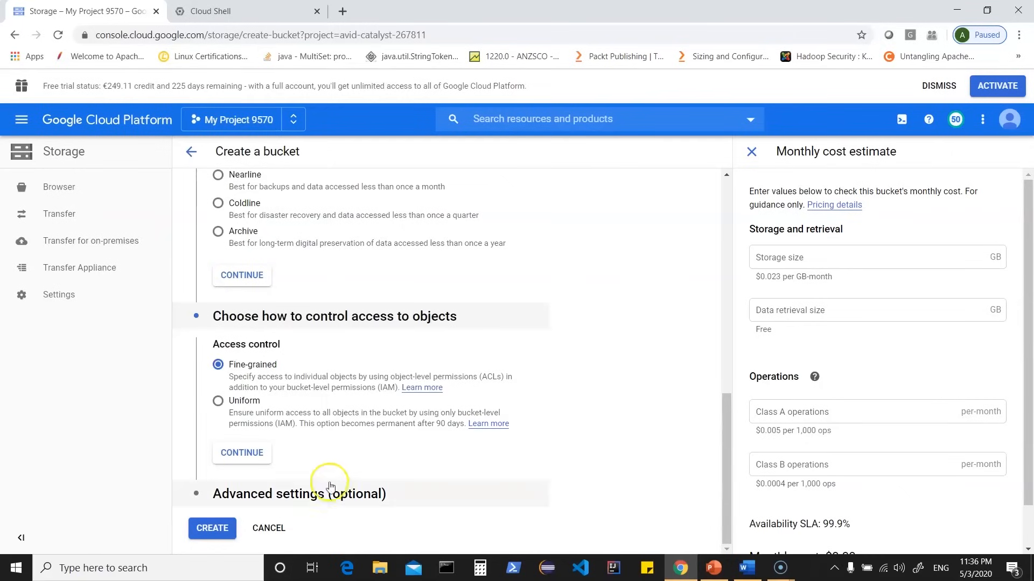
click(295, 494)
scroll(478, 418, down, 5)
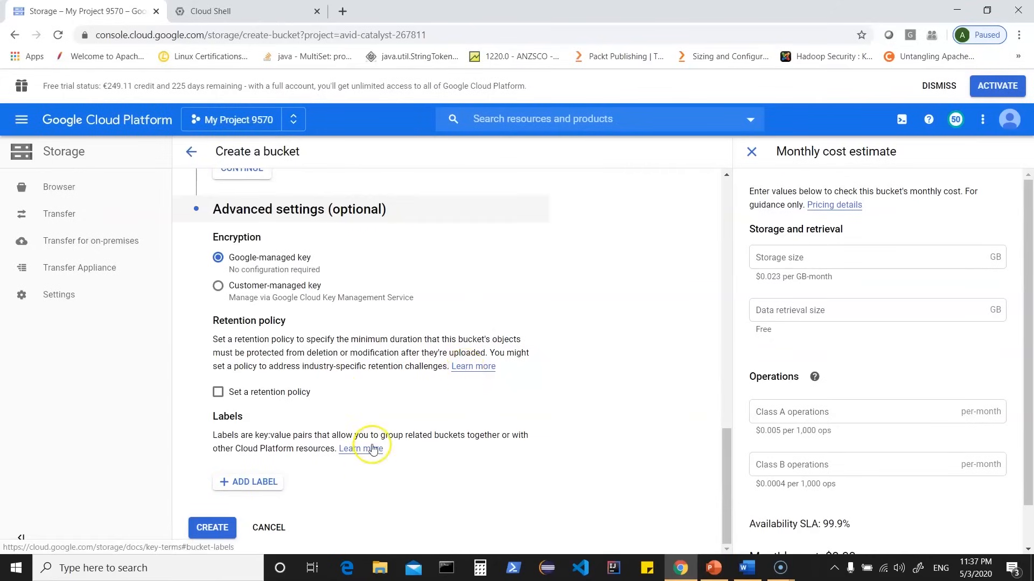
click(209, 533)
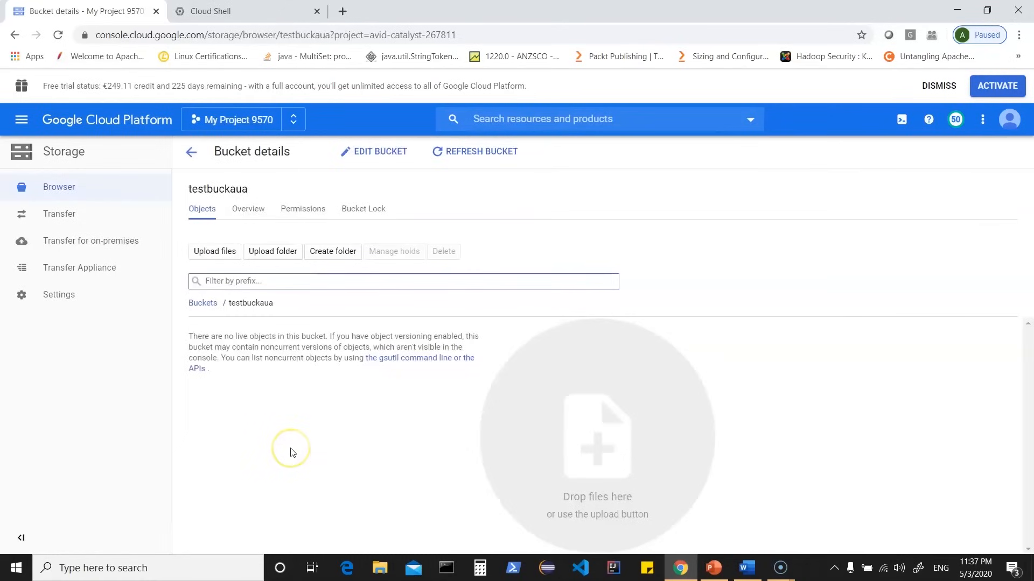
Review the new bucket's overview and permissions, and return to its object list.
click(250, 212)
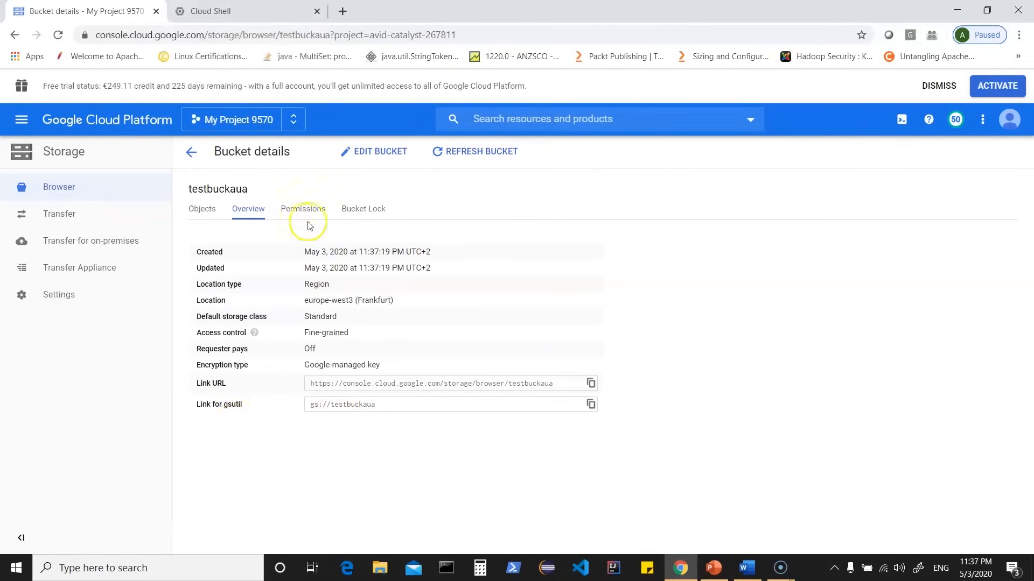
click(307, 210)
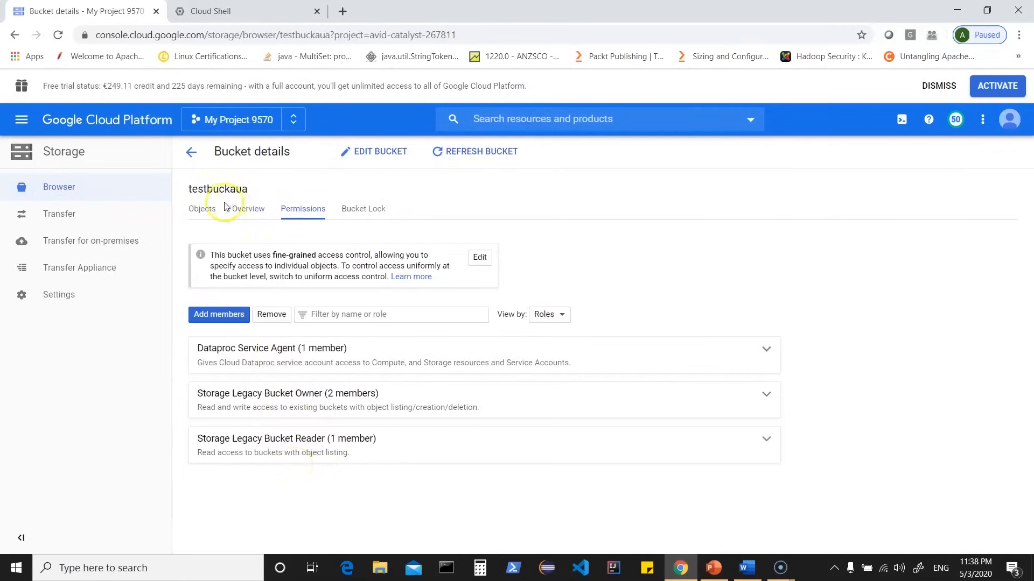
click(202, 211)
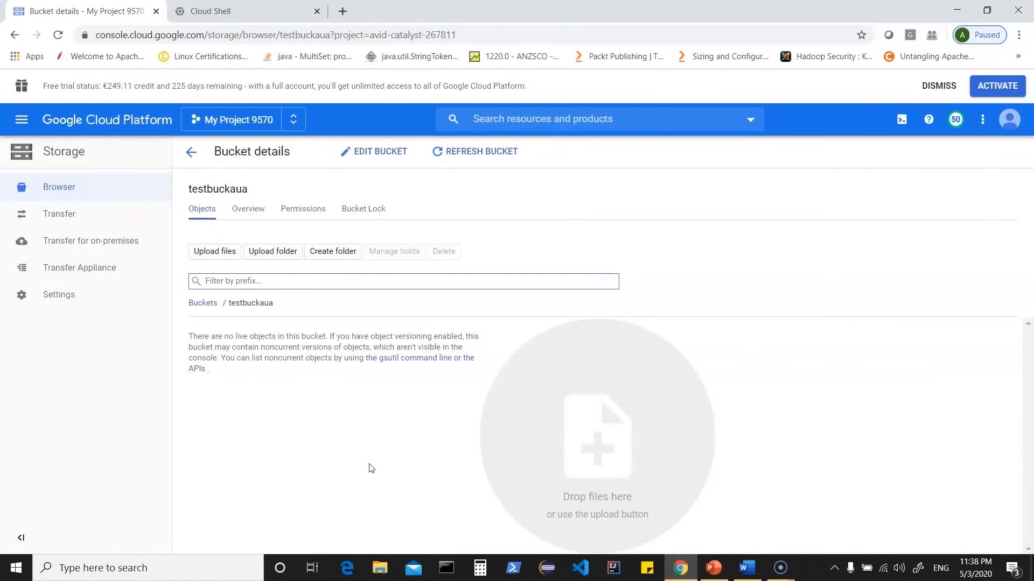
Upload cv000_29416.txt, daily-min-temperatures.txt, DataFile.txt and titanic3.csv from GitContent\Datasets on New Volume (I:) to testbuckaua, and dismiss the upload summary.
click(228, 253)
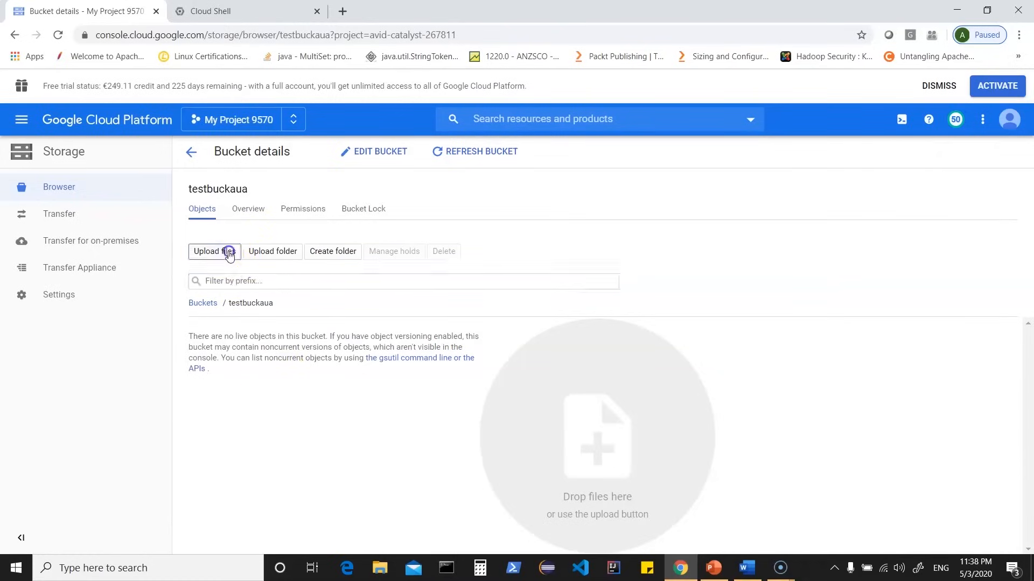
click(86, 344)
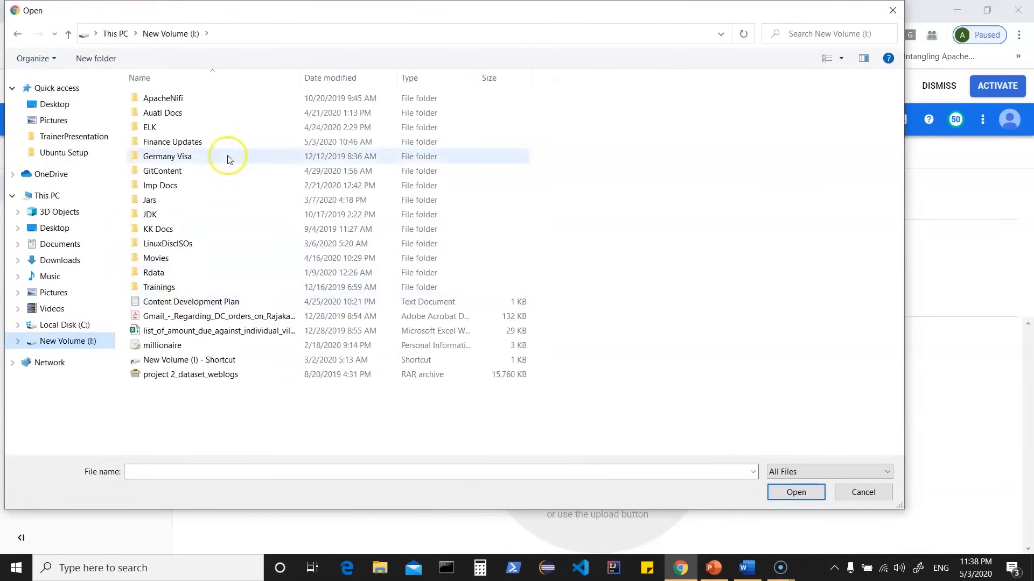
double_click(202, 171)
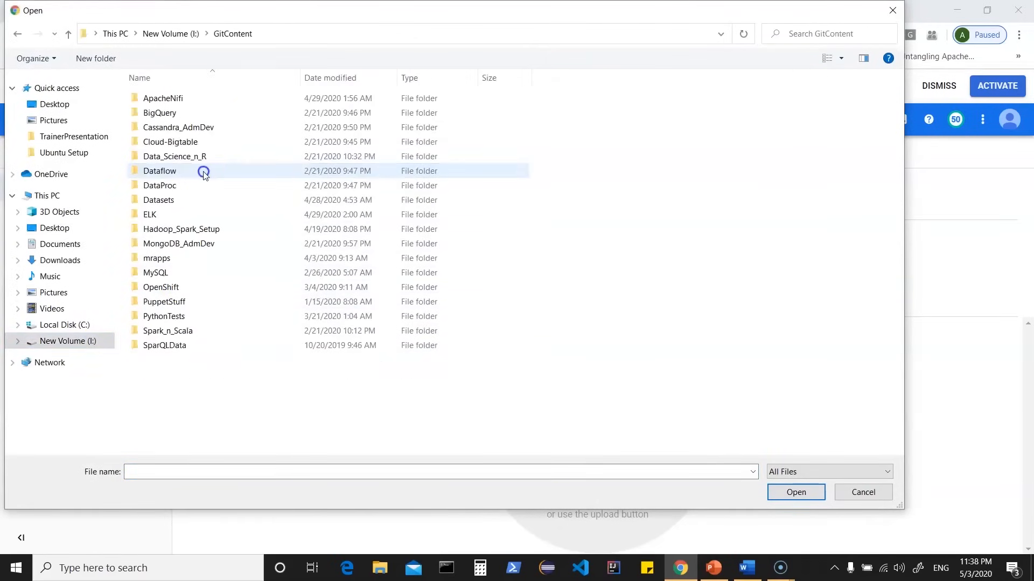
double_click(190, 203)
scroll(267, 302, down, 5)
scroll(270, 308, down, 4)
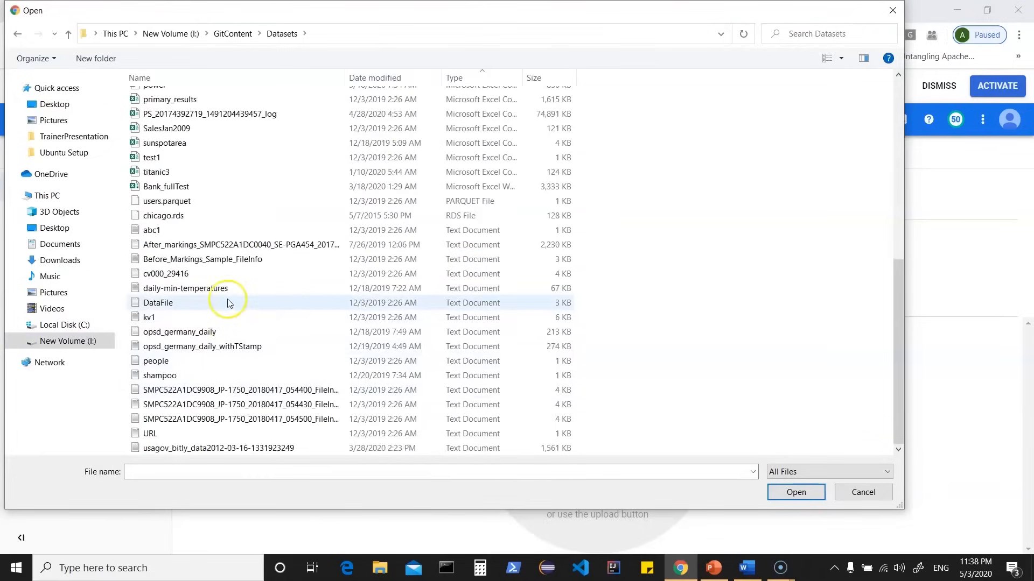
click(216, 273)
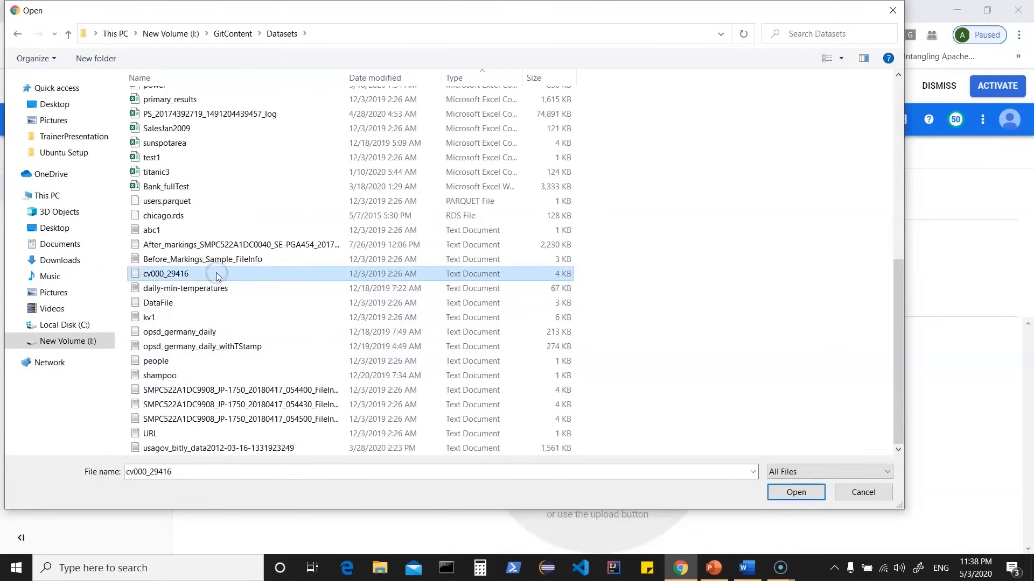
key(shift+Down)
key(shift+Down)
ctrl+click(178, 171)
click(796, 492)
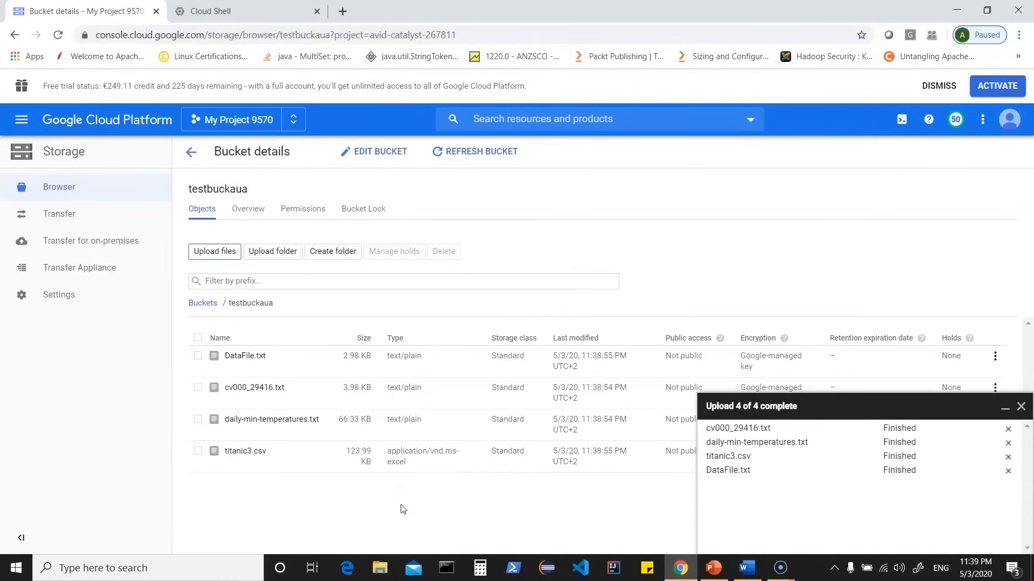
click(1020, 408)
Check the available actions for DataFile.txt, open its object details, and copy its link URL.
click(995, 358)
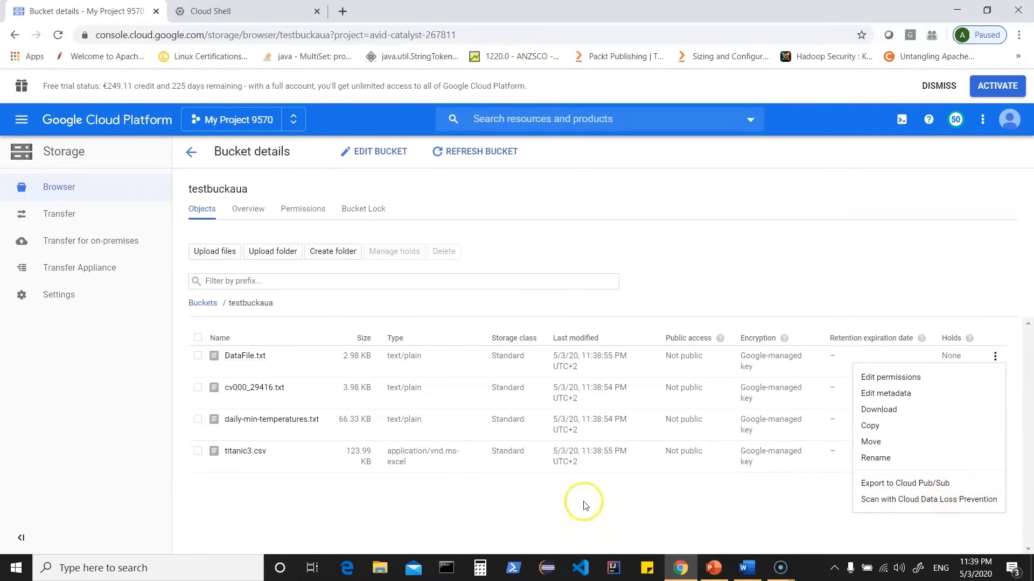
click(248, 358)
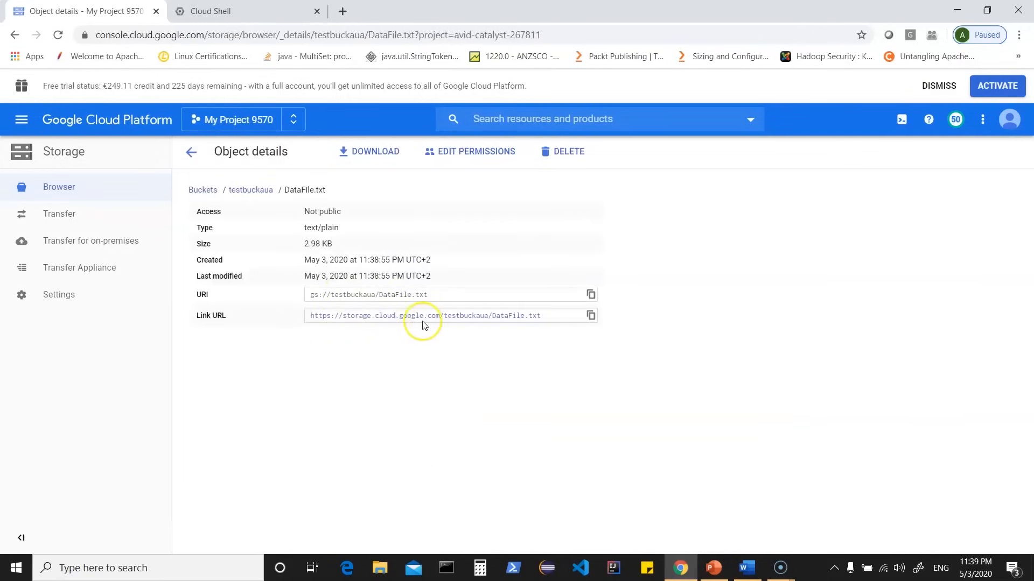
click(591, 316)
click(592, 317)
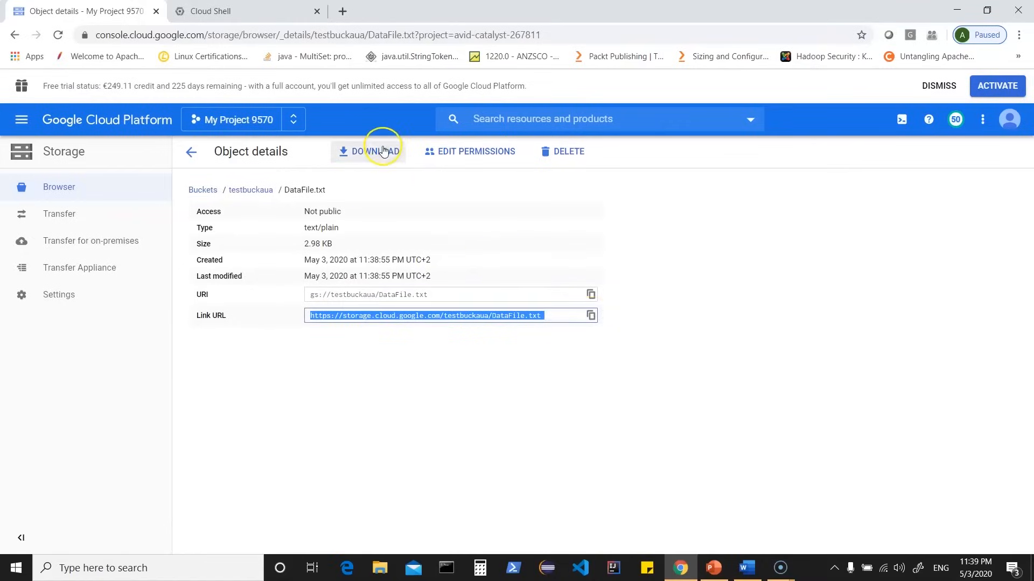
View DataFile.txt through the copied link in a new browser tab, close that tab, and return to the bucket's object list.
click(338, 15)
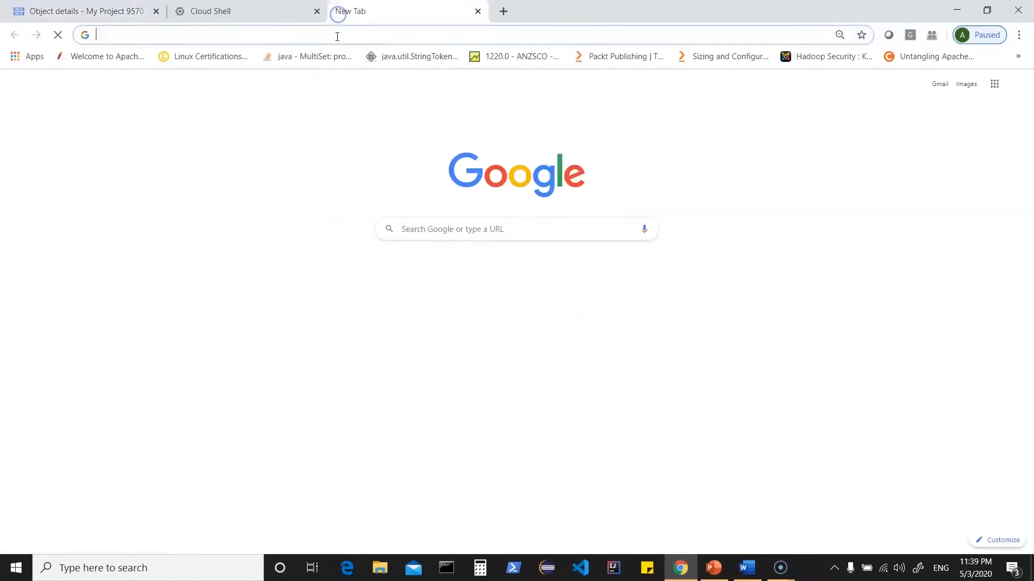
key(ctrl+v)
key(Return)
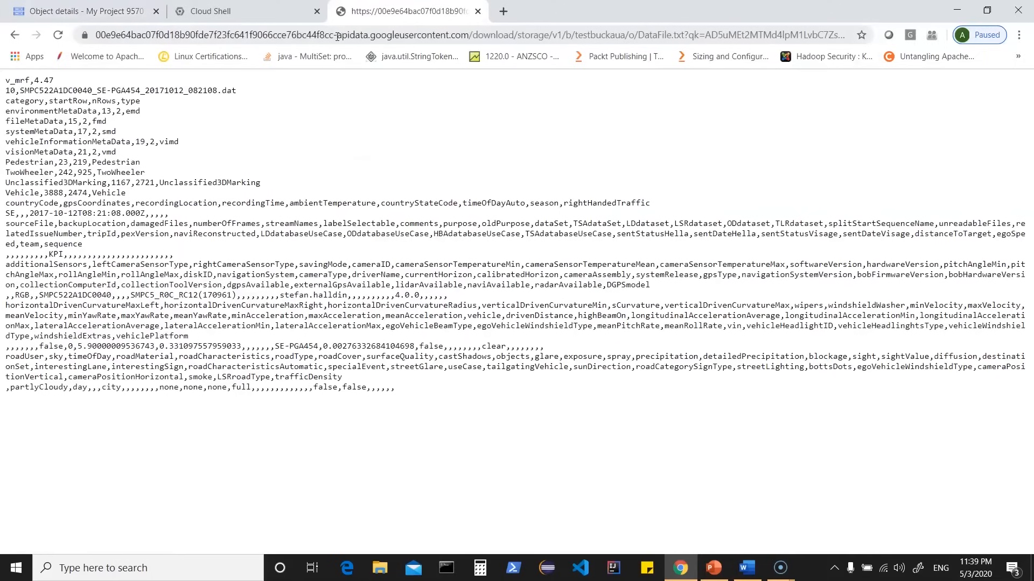
click(477, 12)
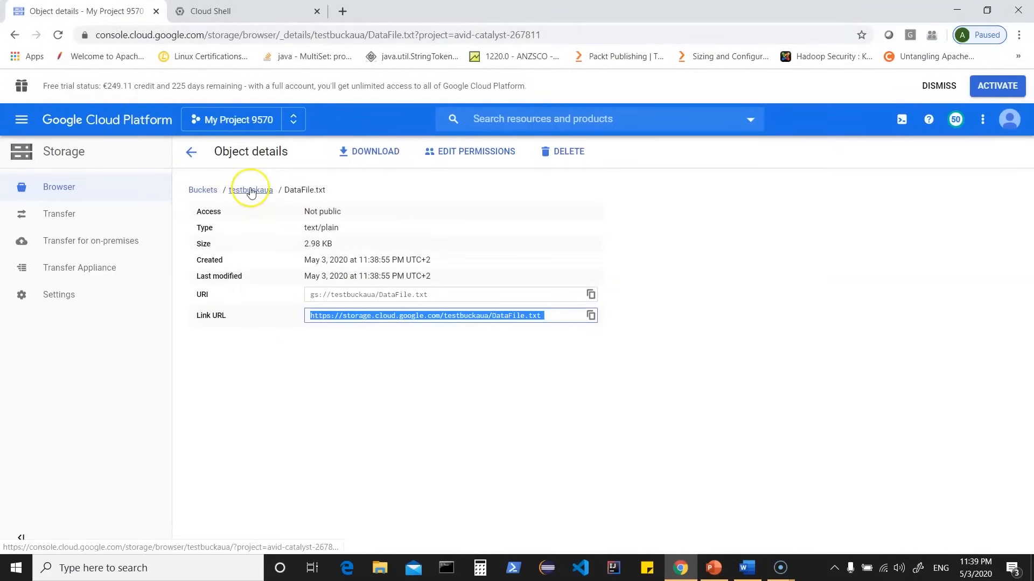
click(189, 156)
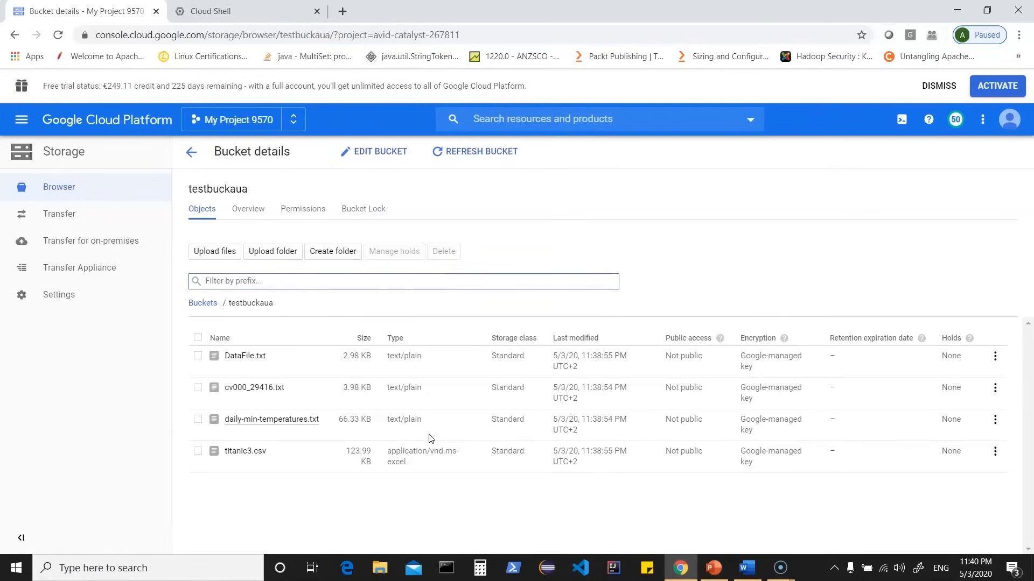
Open the Bigtable instances page and dismiss the satisfaction survey.
click(23, 122)
scroll(85, 479, down, 3)
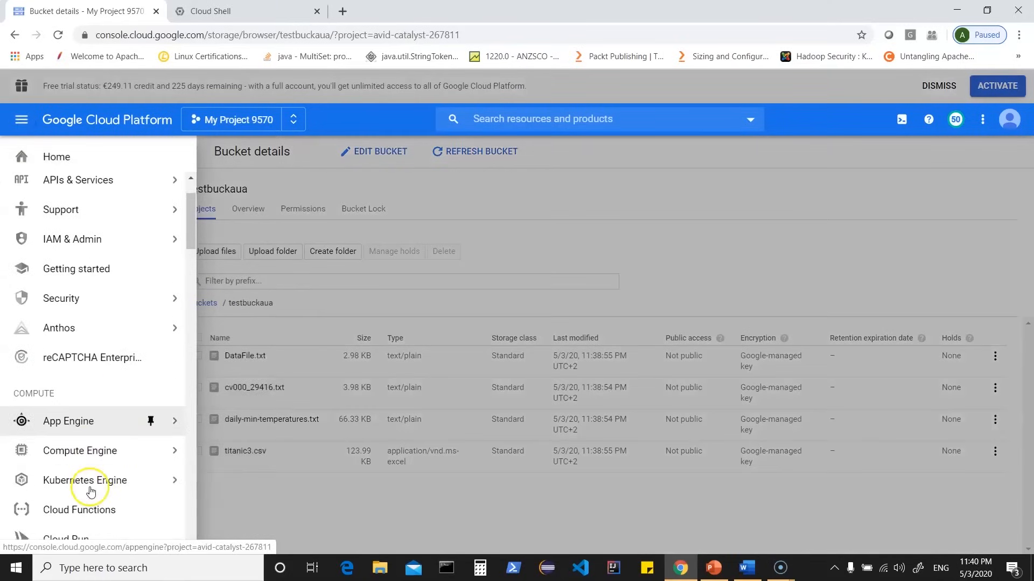
scroll(97, 487, down, 4)
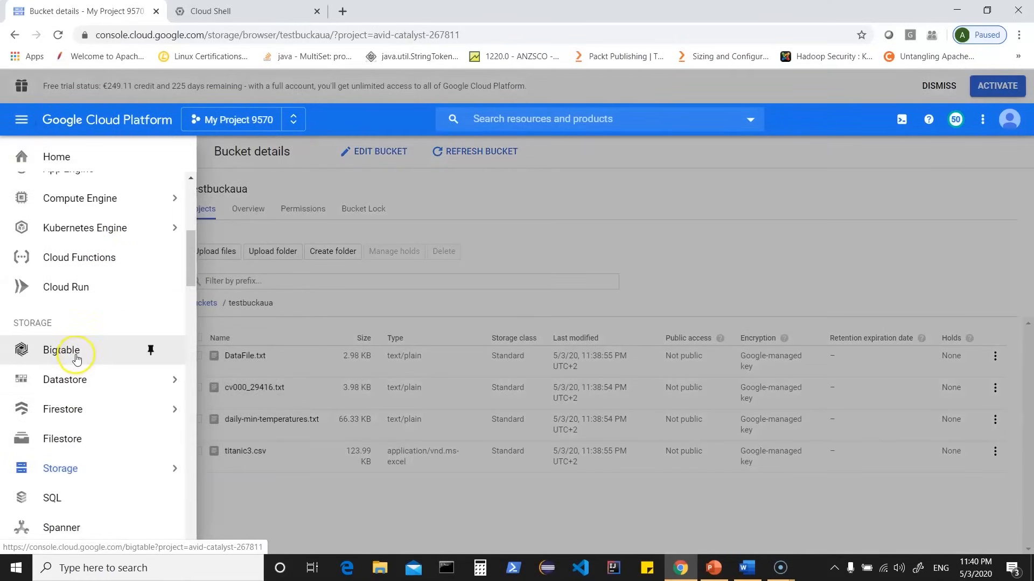
click(61, 350)
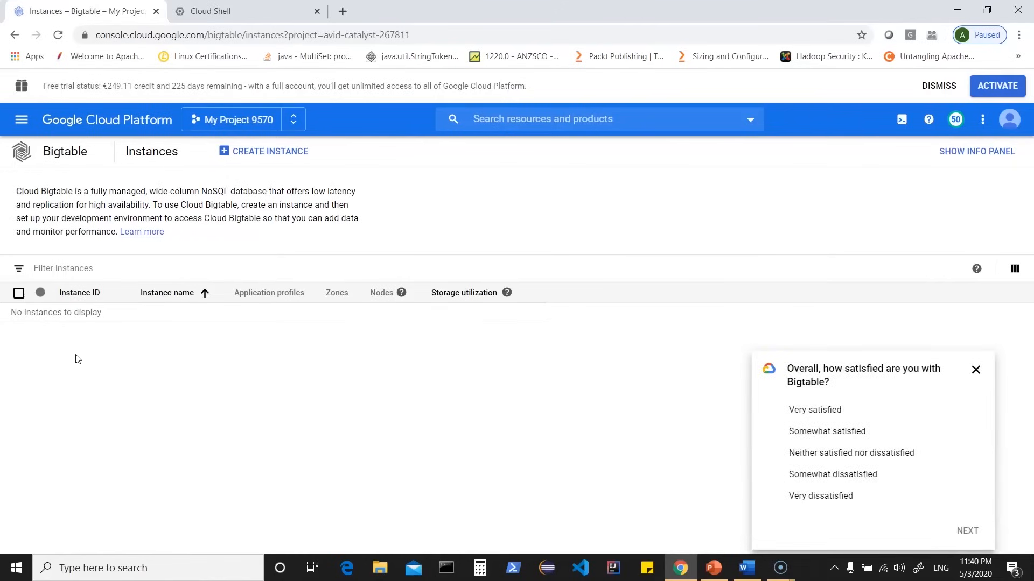
click(975, 370)
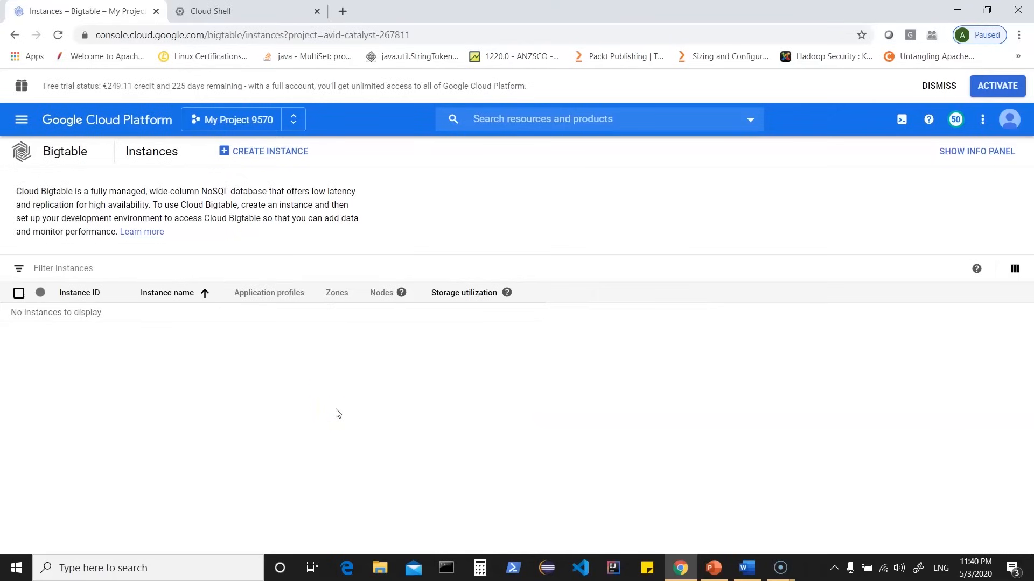
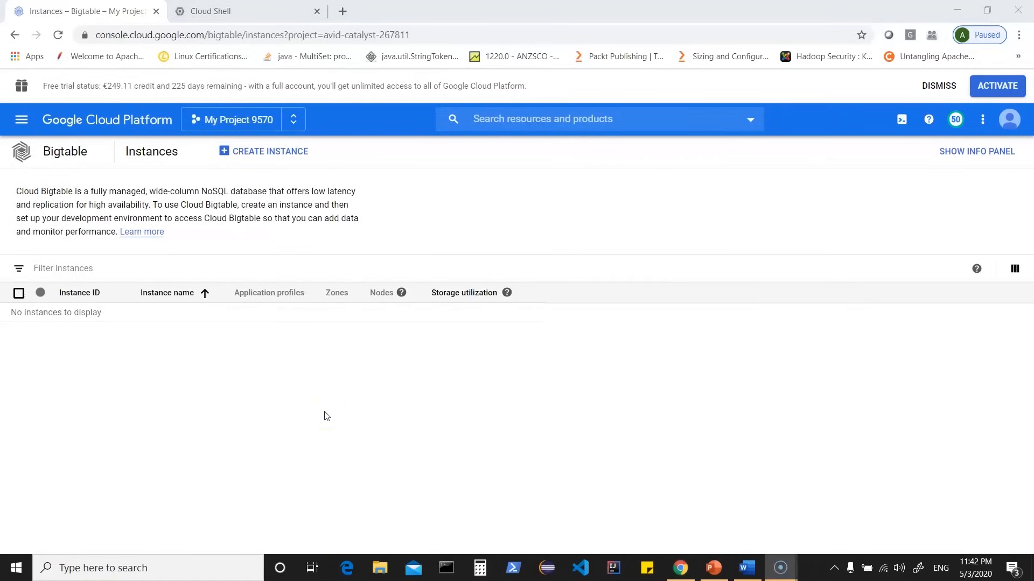
Start creating a Bigtable instance and name it auatestbt.
click(275, 154)
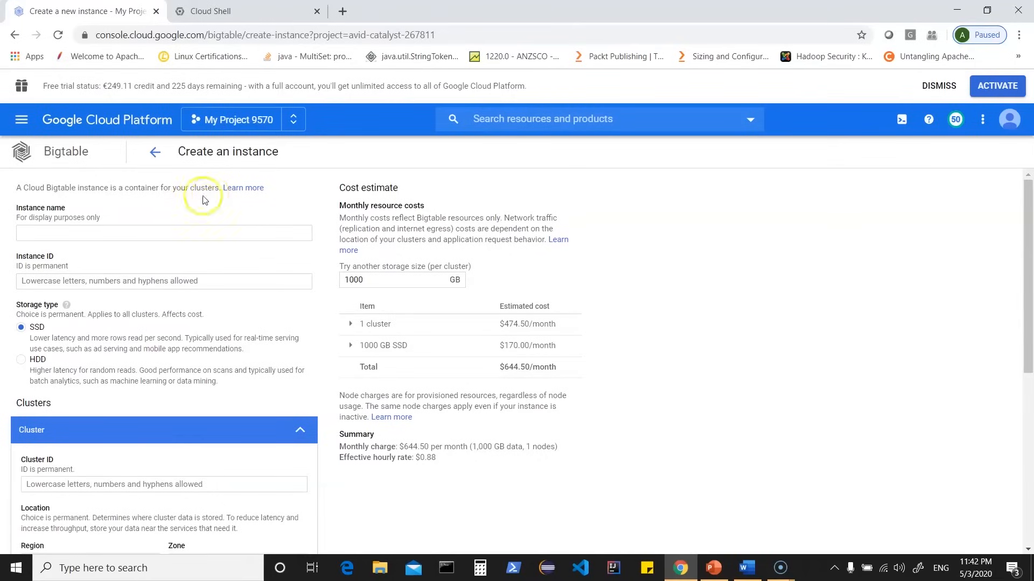
click(69, 235)
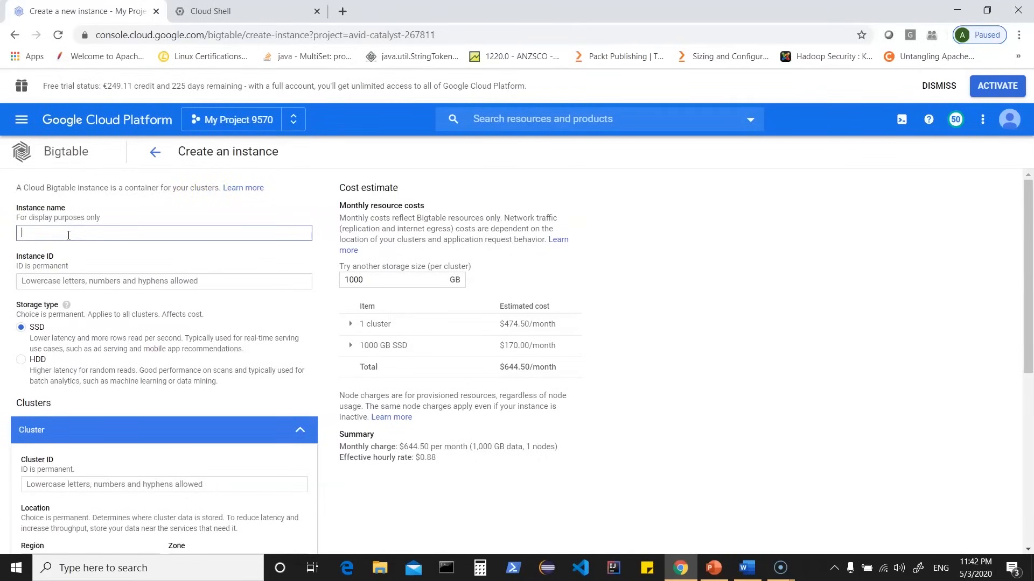
text(aua)
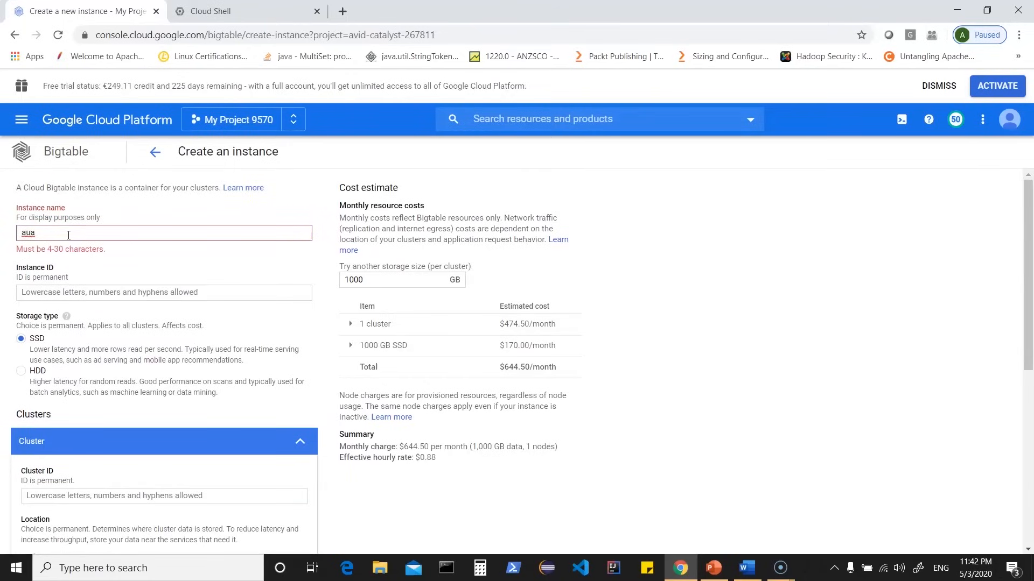
text(testbt)
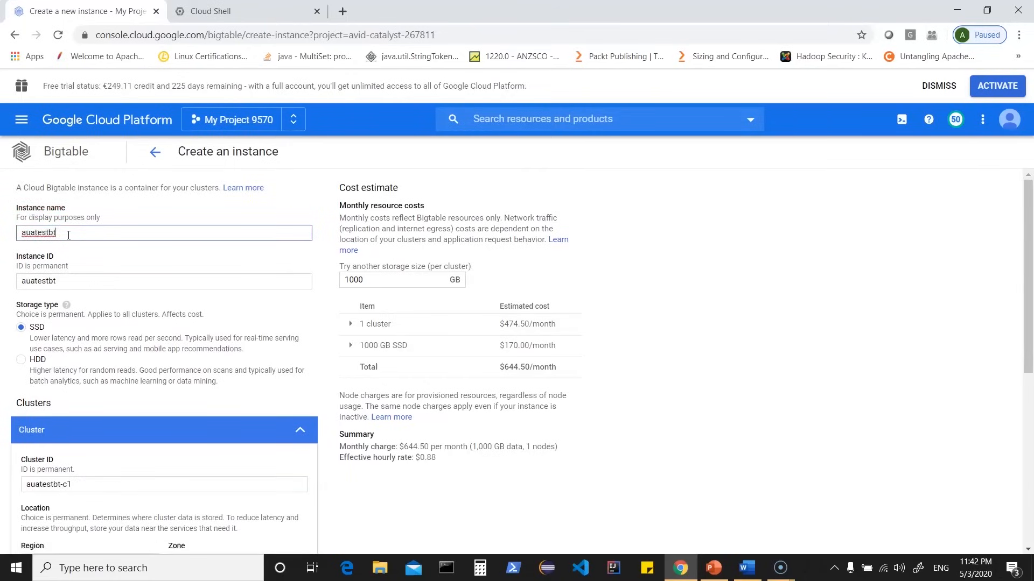
Set the location of cluster auatestbt-c1 to region europe-west3 and zone europe-west3-a.
scroll(158, 266, down, 1)
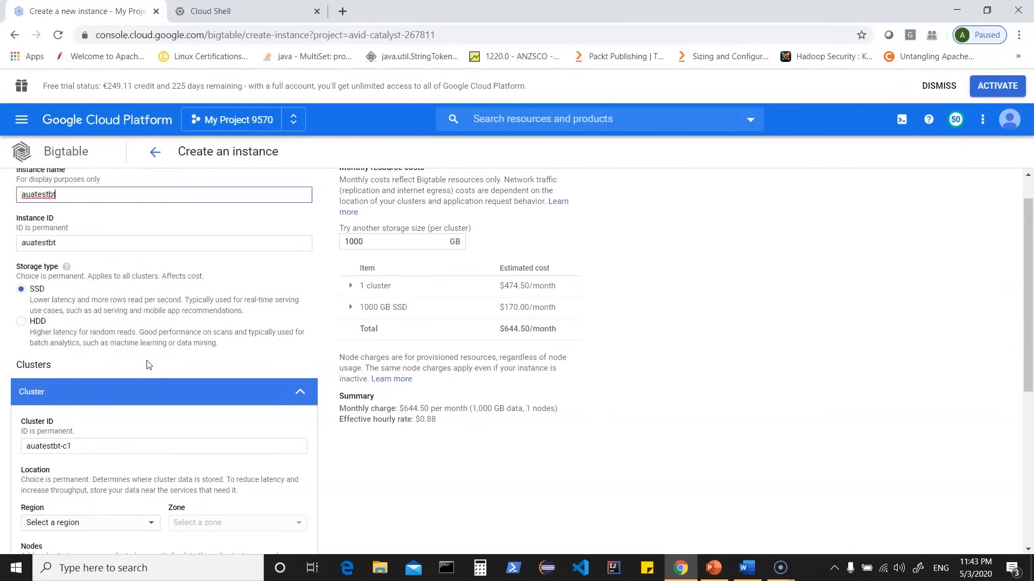
scroll(149, 365, down, 4)
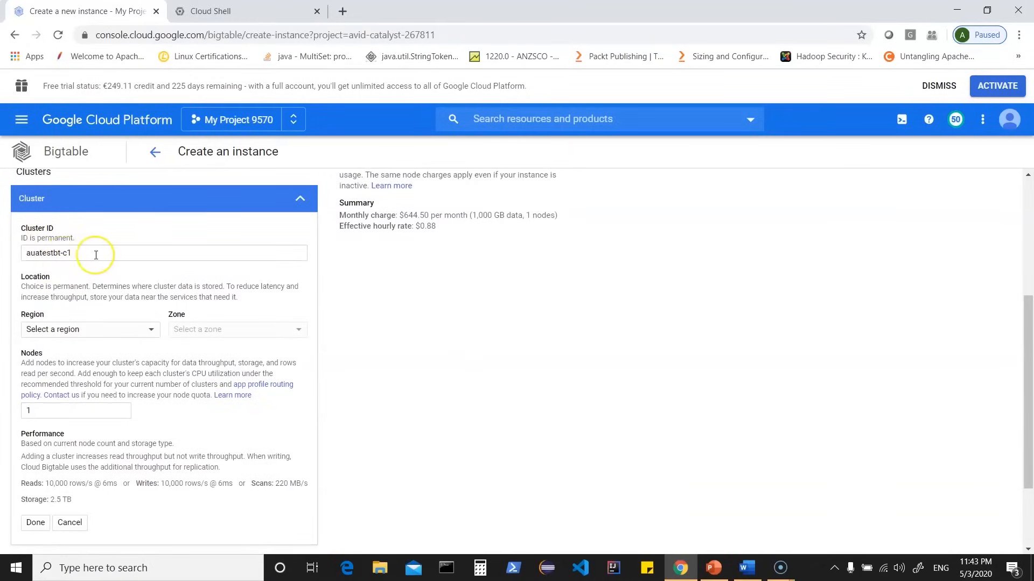
click(79, 330)
scroll(86, 471, down, 3)
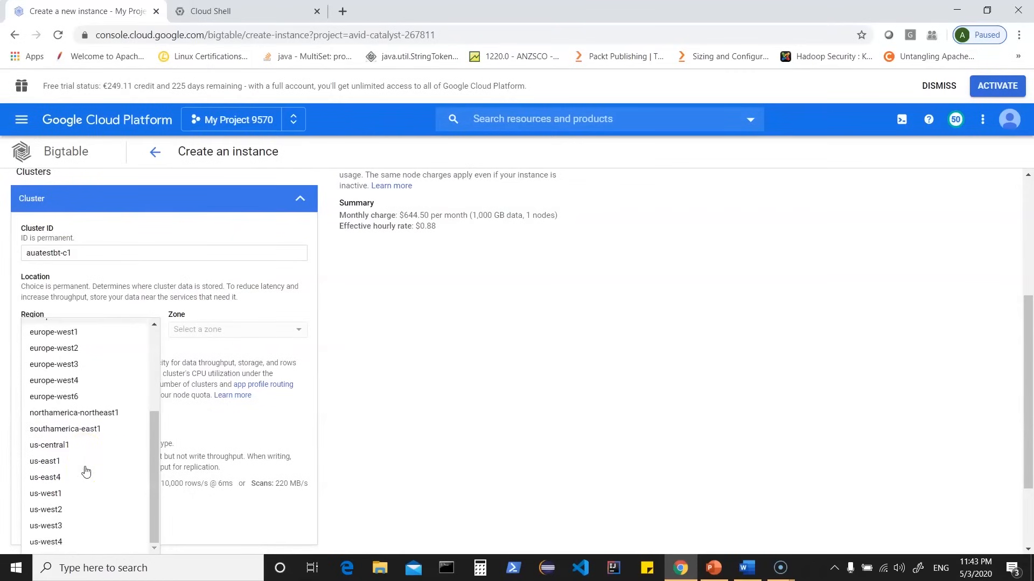
scroll(87, 471, up, 1)
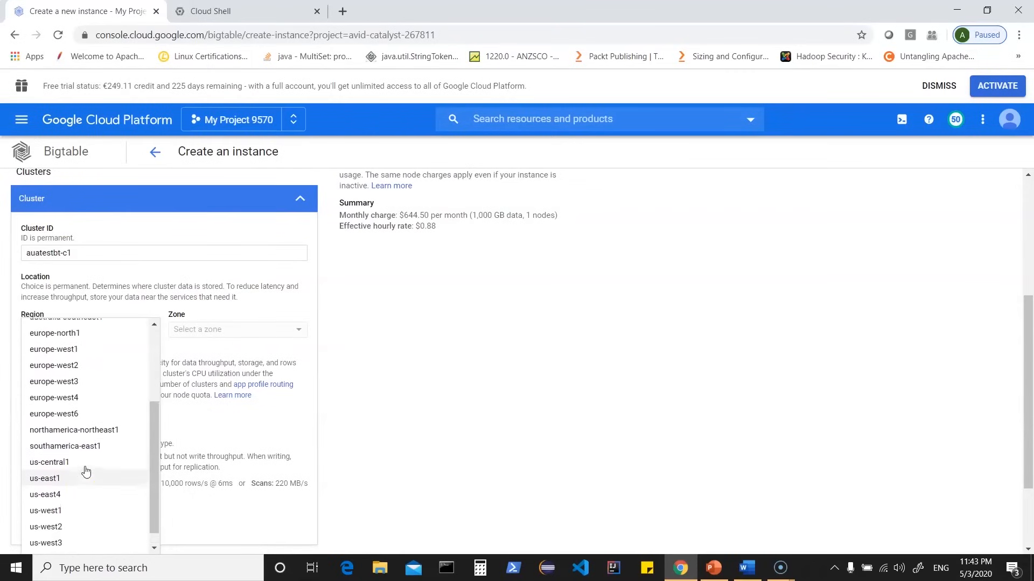
click(83, 392)
click(240, 330)
click(240, 333)
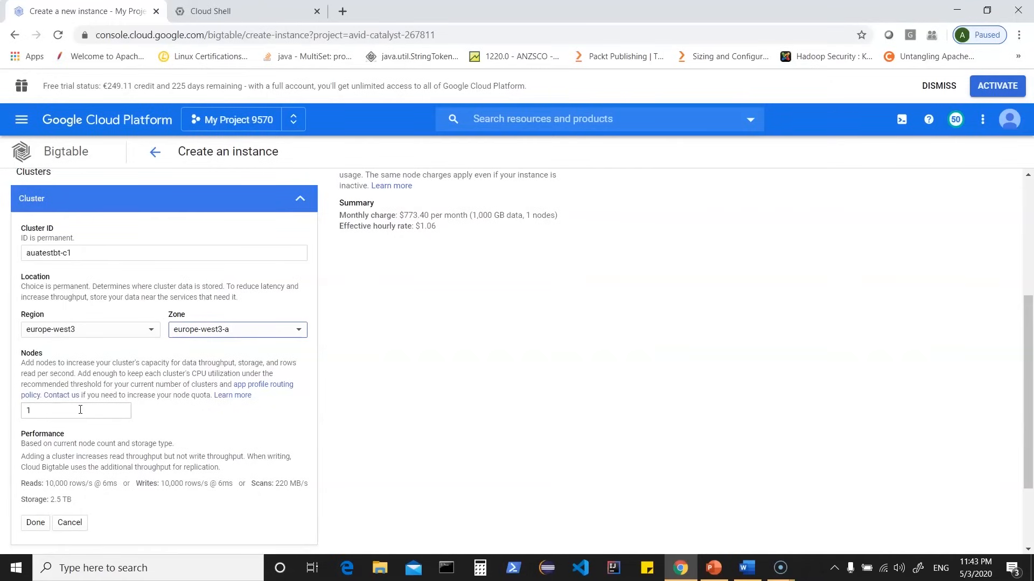
Review the cluster's node and performance settings, expand and read the replication guidance, and create the instance.
scroll(163, 429, down, 2)
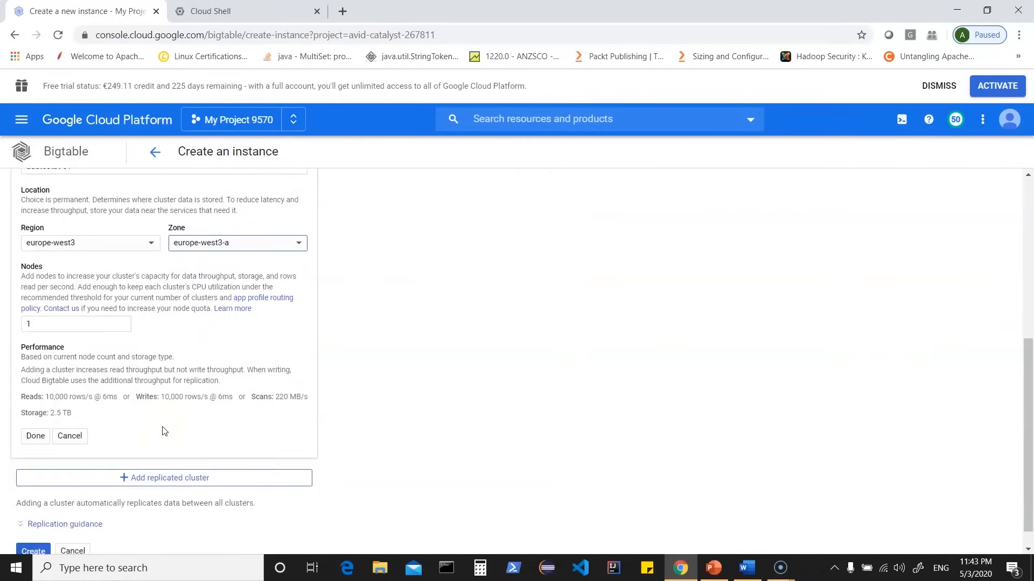
scroll(164, 431, down, 1)
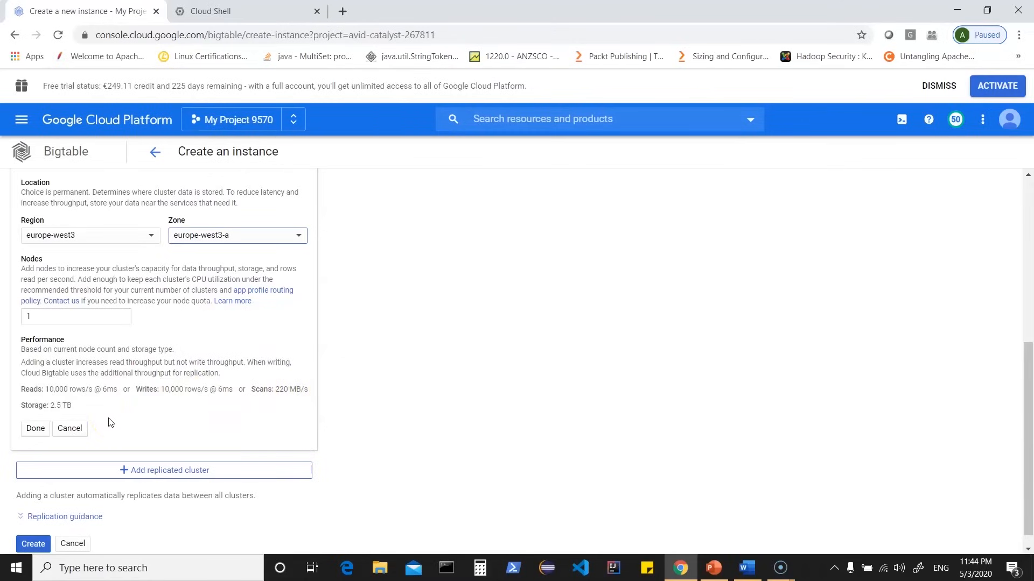
scroll(109, 423, down, 1)
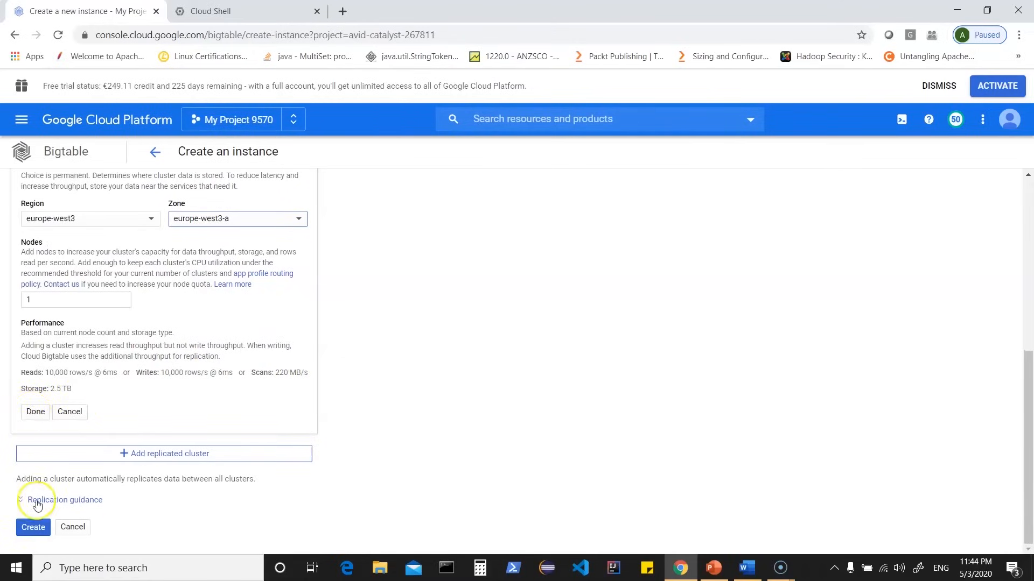
click(70, 504)
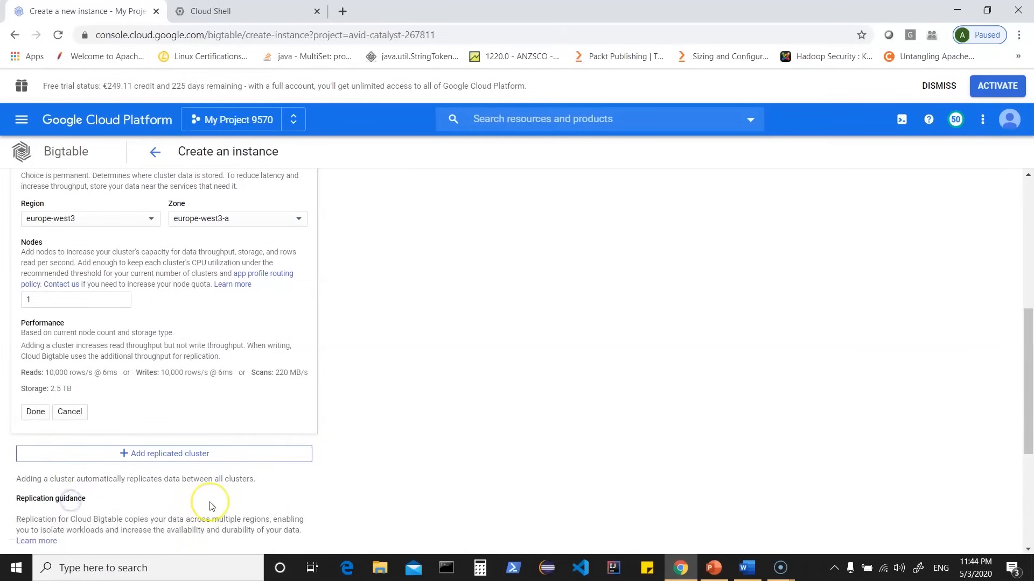
scroll(209, 504, down, 1)
scroll(210, 507, down, 1)
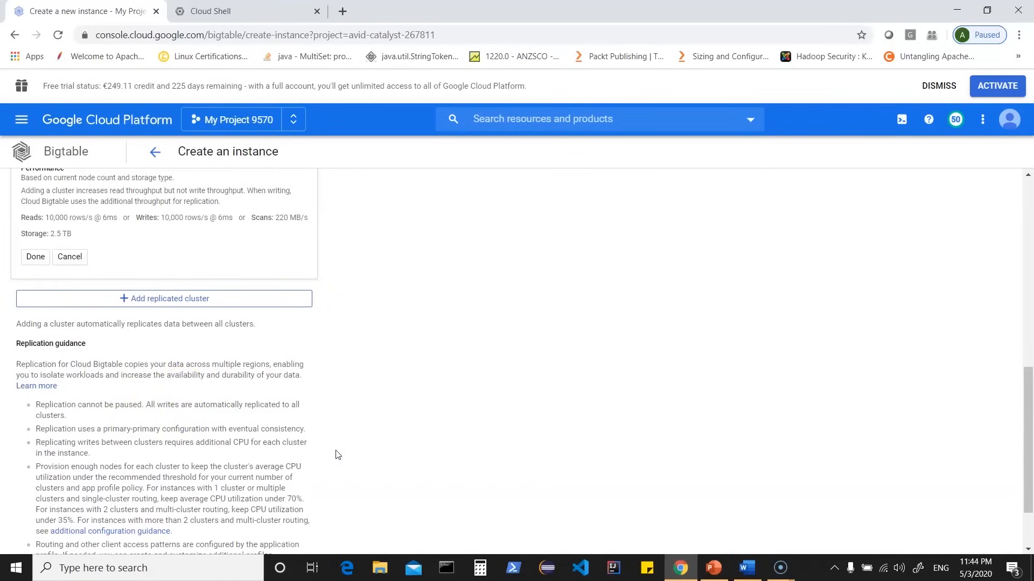
scroll(336, 455, down, 2)
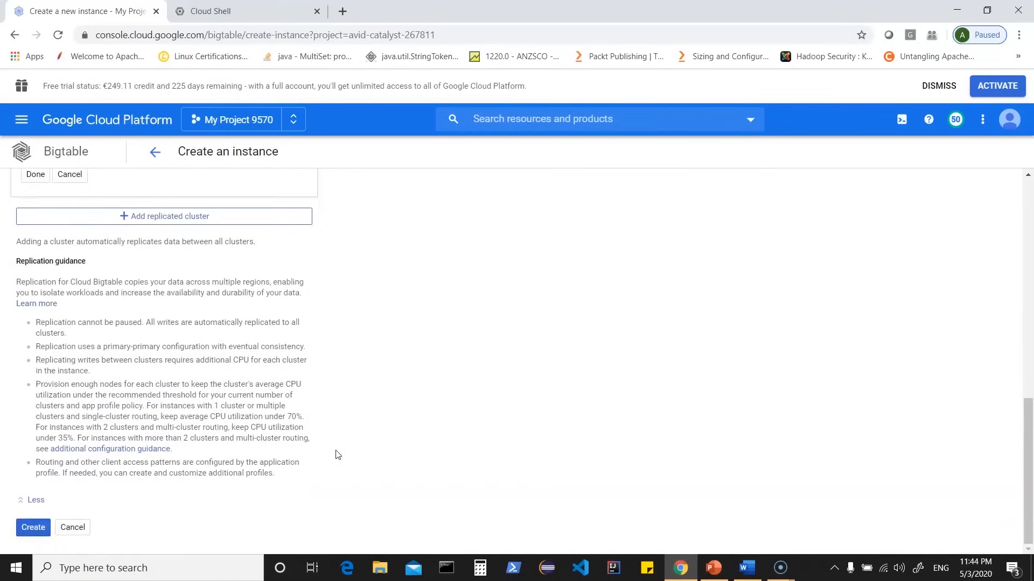
click(35, 531)
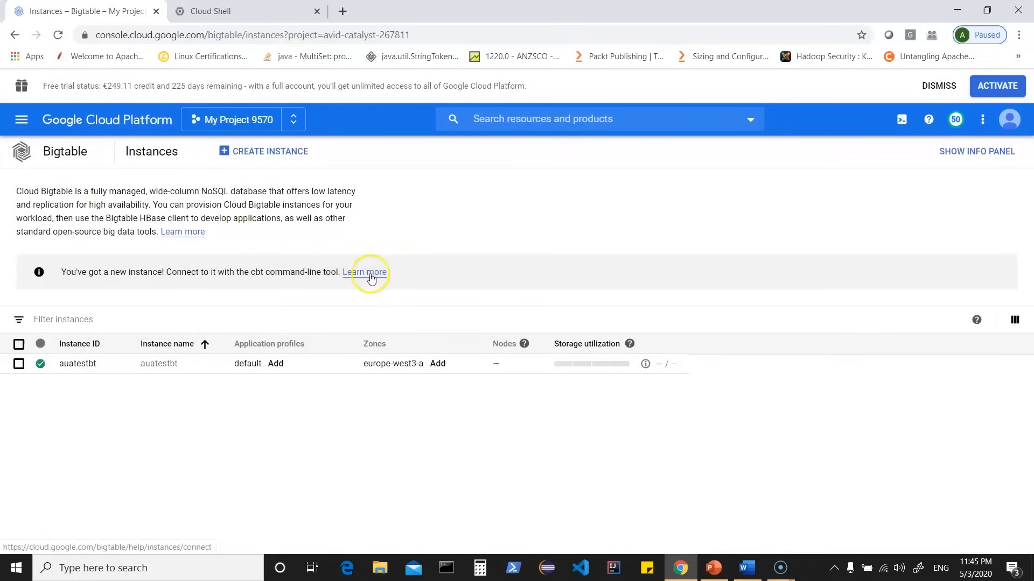
Open the details of instance auatestbt and look through its monitoring charts.
click(77, 364)
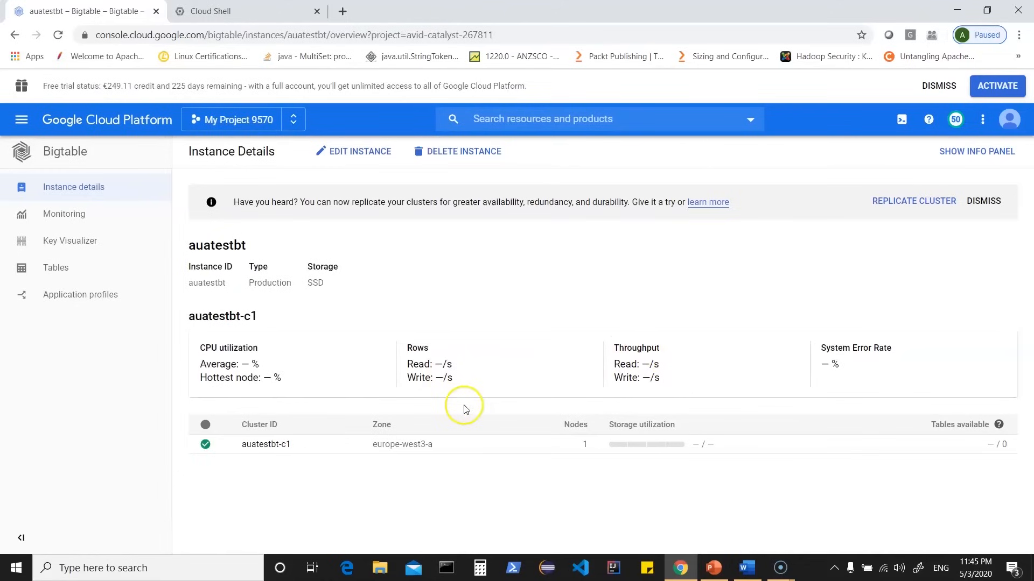
click(84, 223)
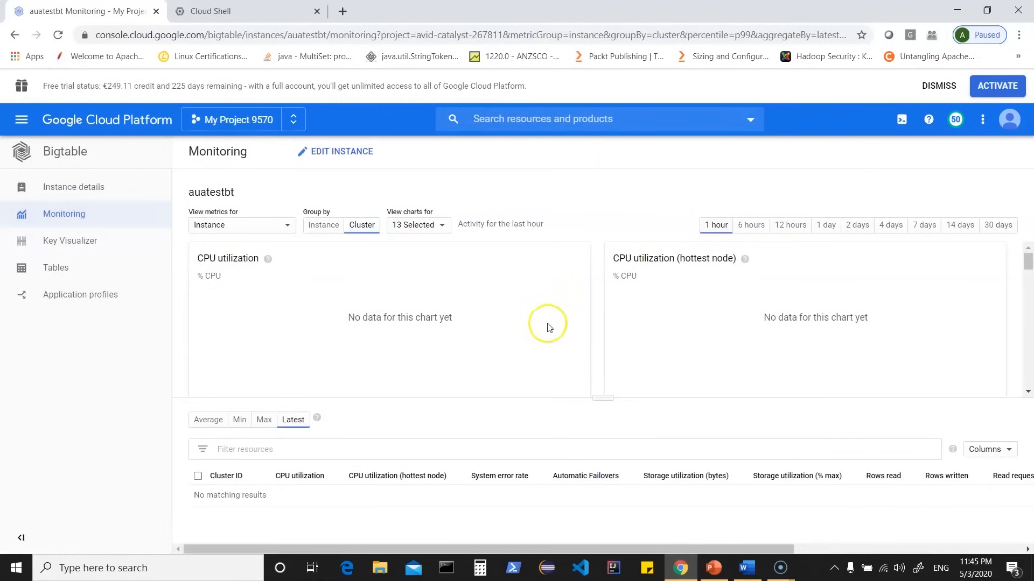
scroll(548, 342, down, 1)
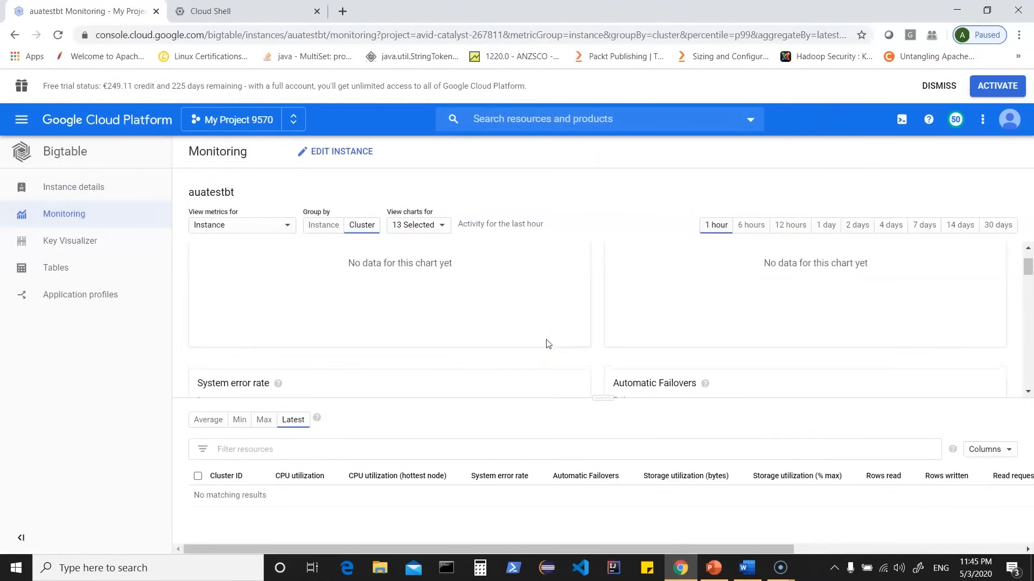
scroll(548, 343, down, 2)
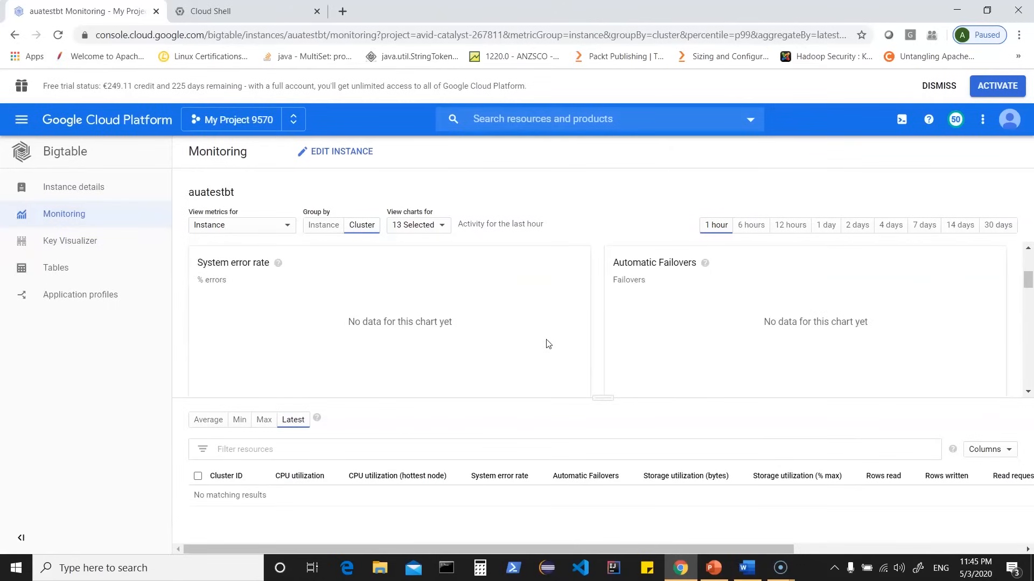
scroll(548, 343, down, 3)
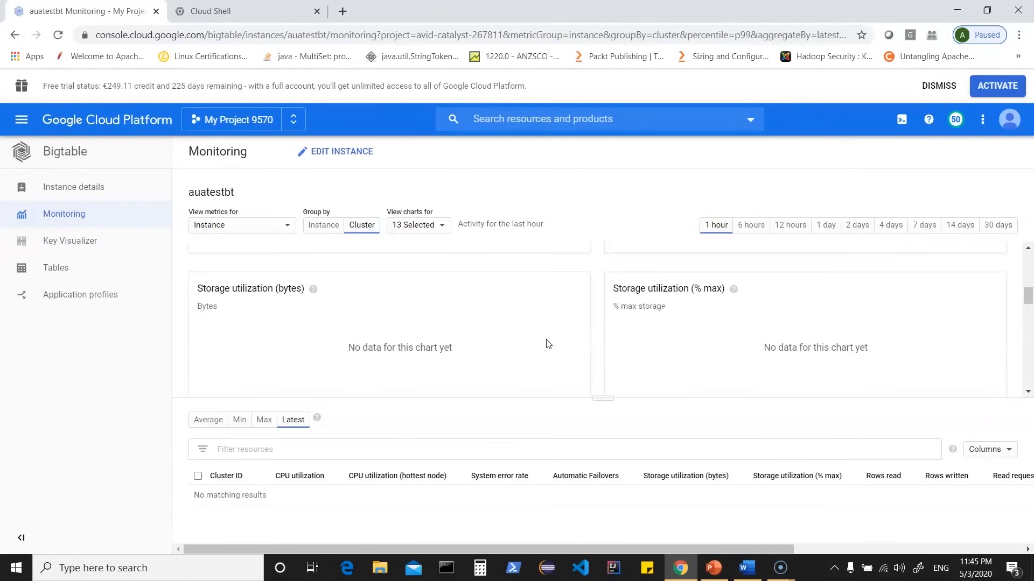
scroll(548, 343, down, 1)
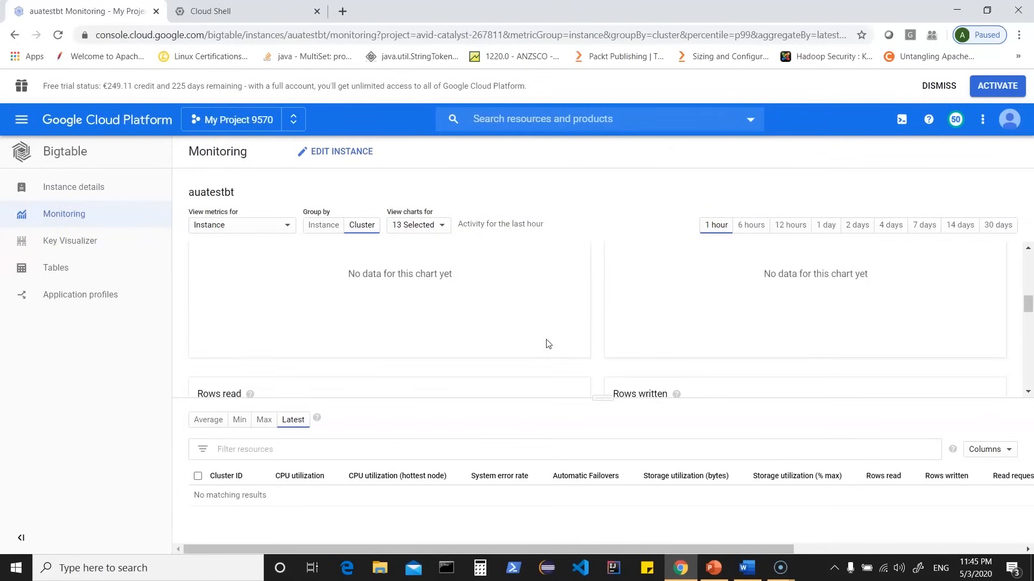
View the Key Visualizer and Tables pages of auatestbt, and return to the Bigtable instances list.
click(80, 245)
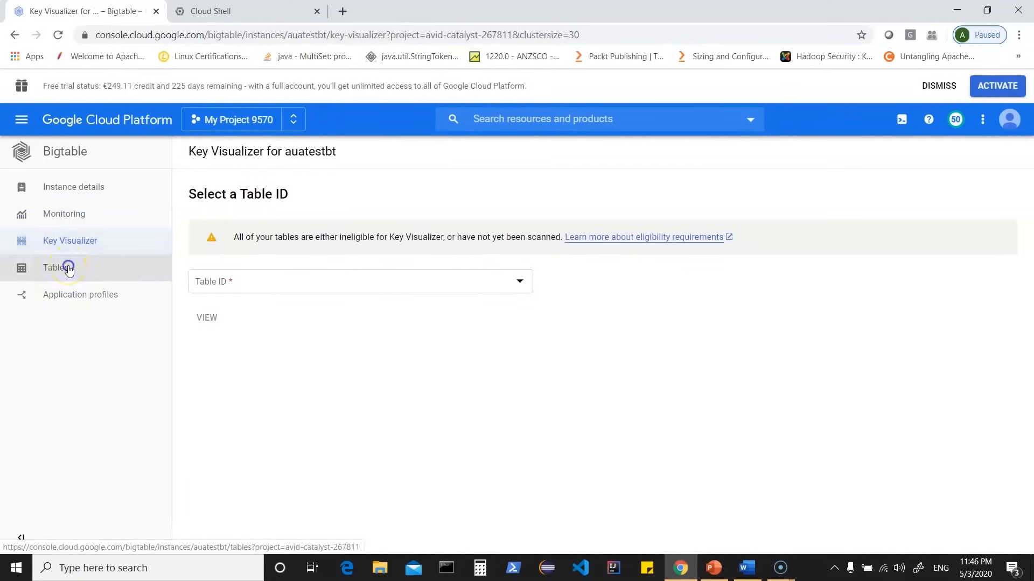
click(69, 269)
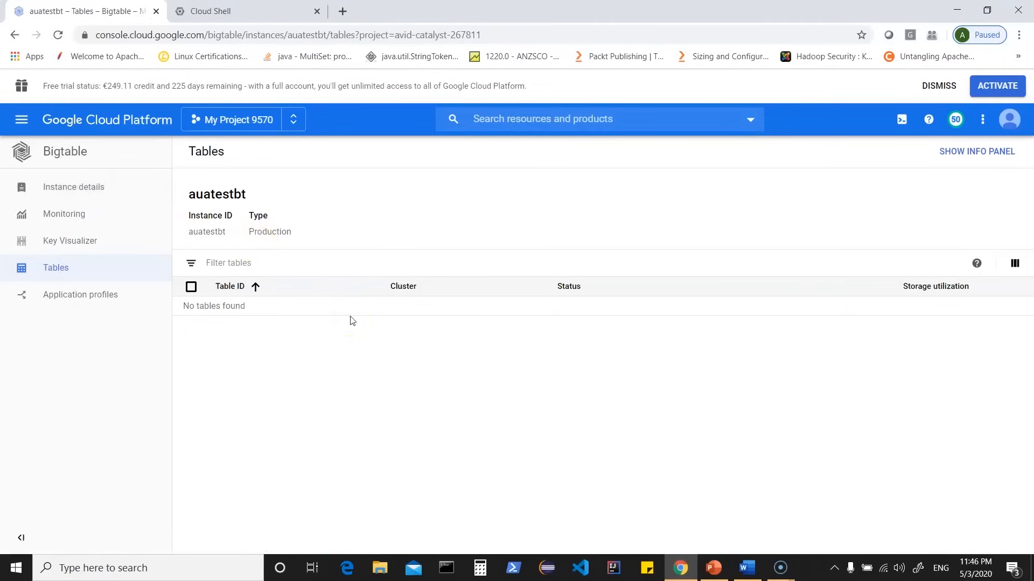
click(68, 153)
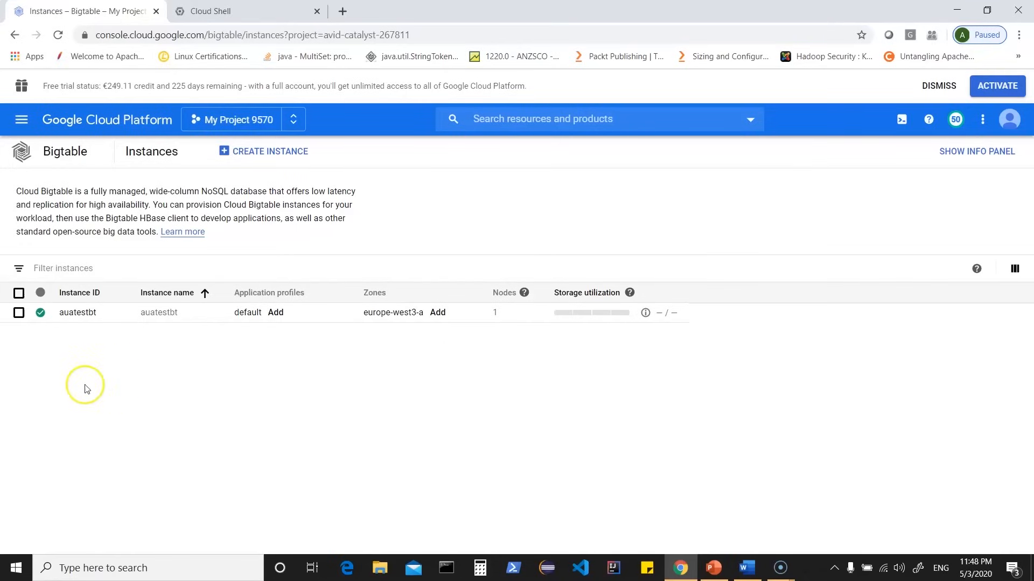
Check the permissions of auatestbt, open its details, and delete the instance, confirming with the instance ID auatestbt.
click(19, 313)
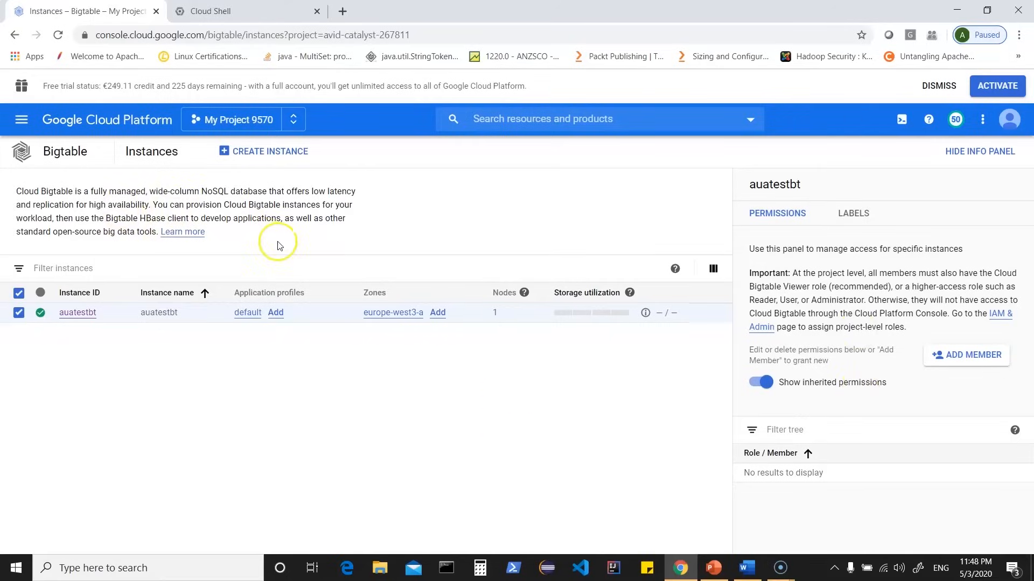
click(78, 312)
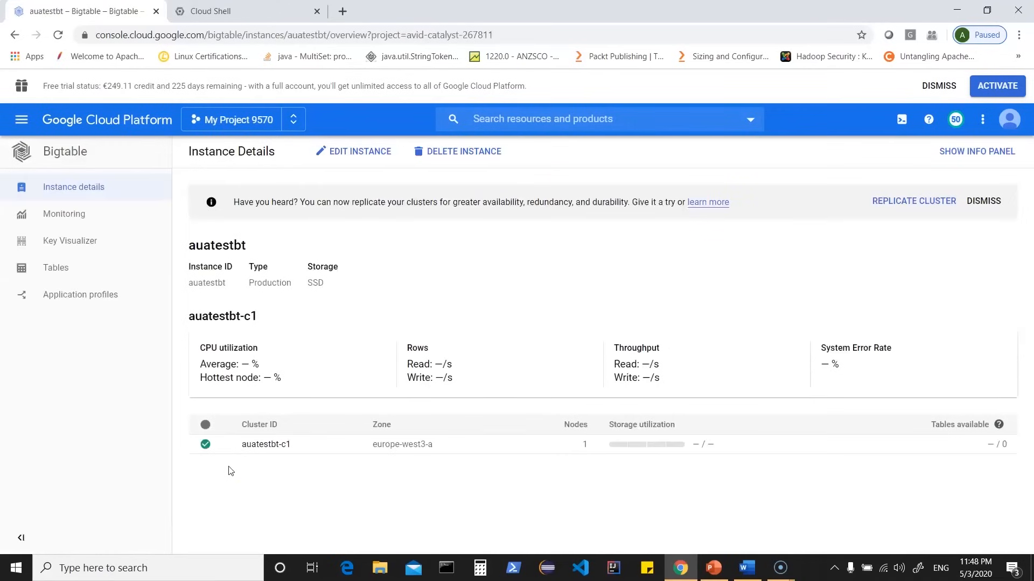
click(467, 160)
click(423, 361)
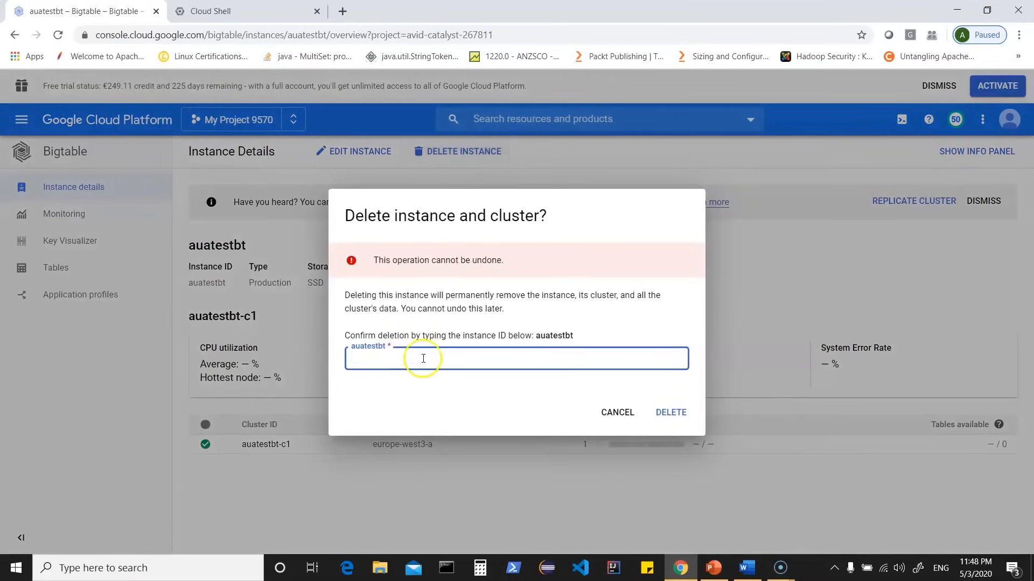
click(410, 358)
text(auatestbt)
click(690, 417)
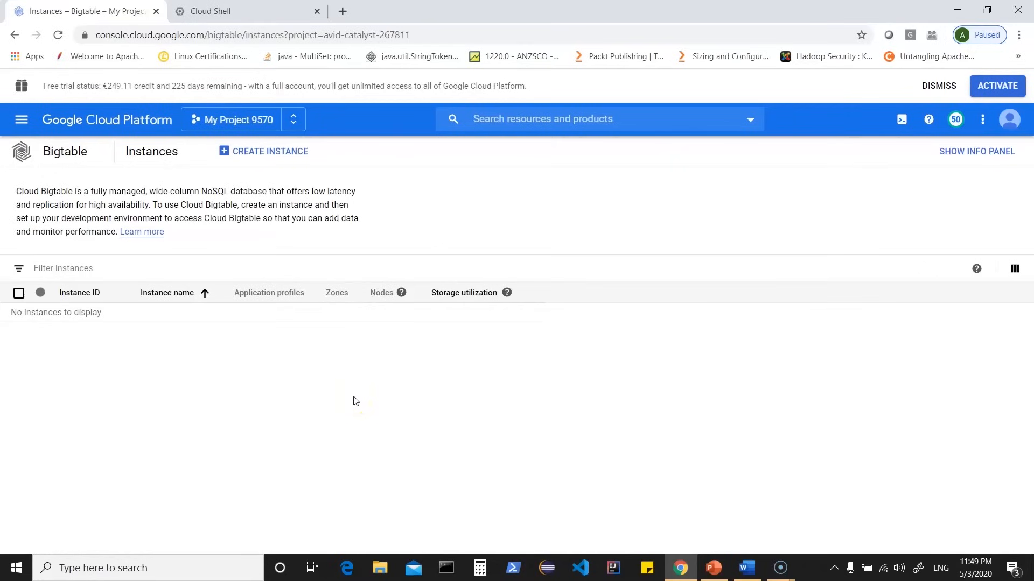
Open the Datastore get-started page and compare the features of Native mode and Datastore mode.
click(22, 120)
mouse_move(66, 411)
scroll(53, 506, down, 7)
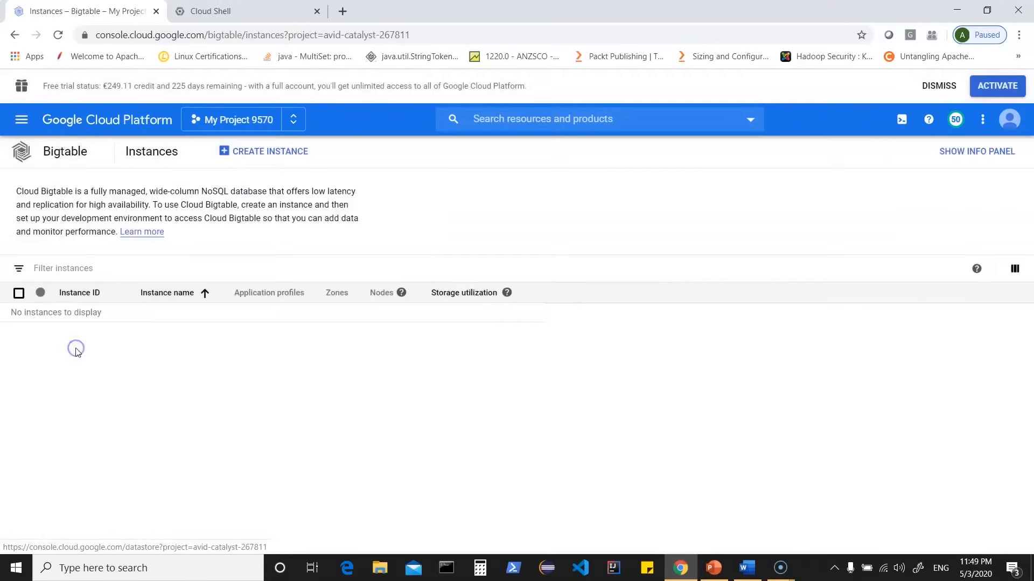
click(97, 348)
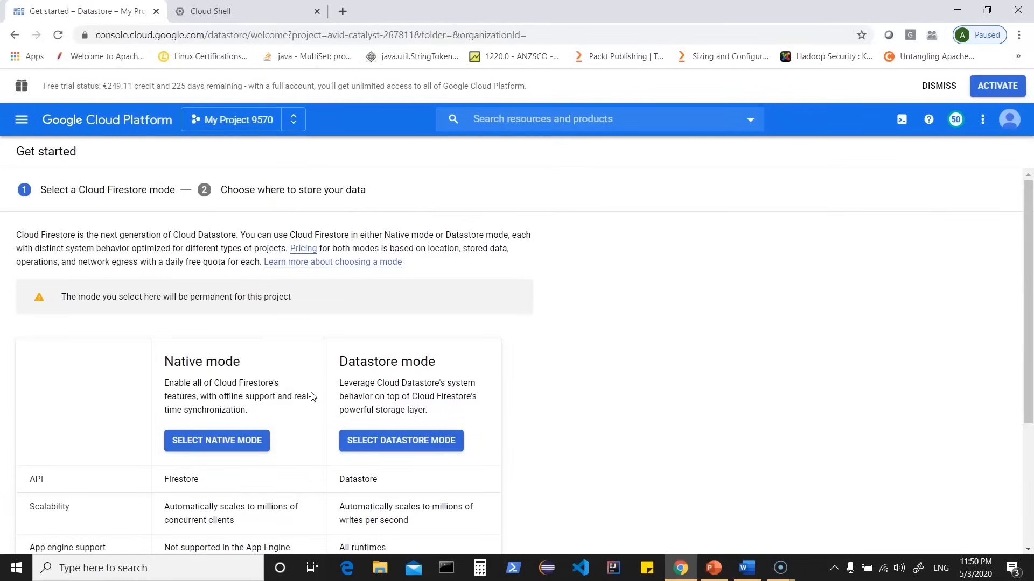
scroll(672, 334, down, 1)
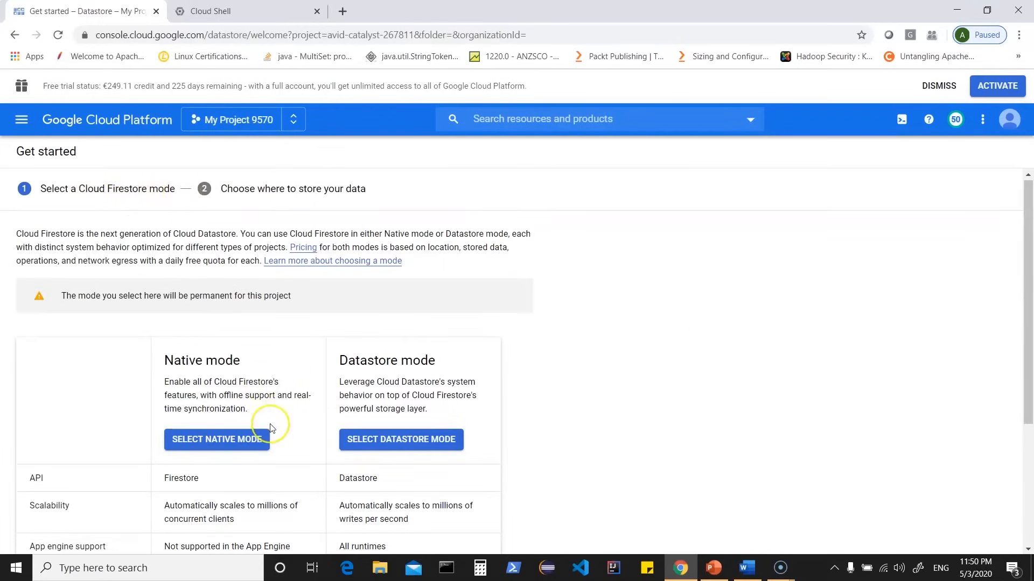
scroll(269, 428, down, 2)
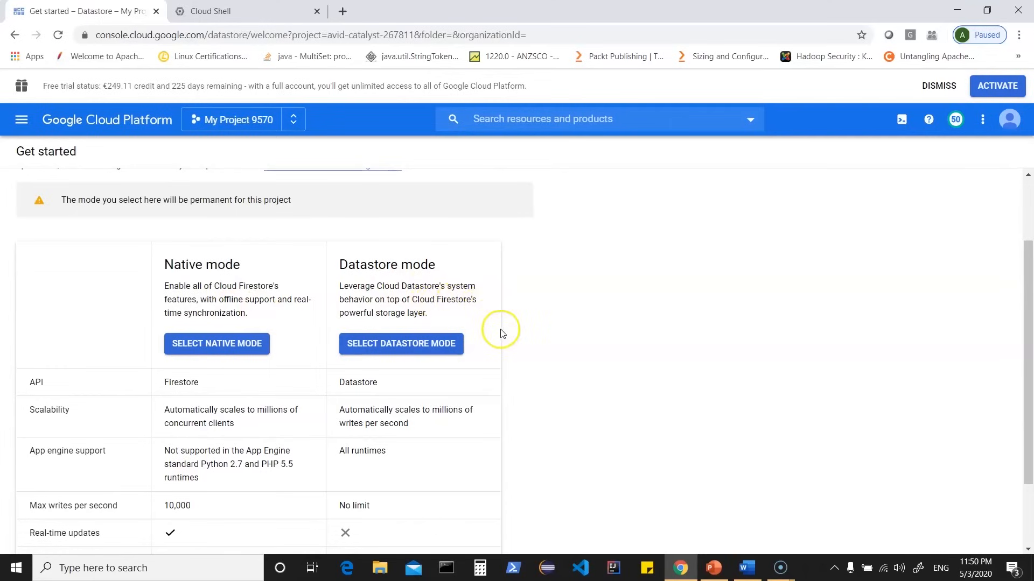
scroll(613, 375, down, 2)
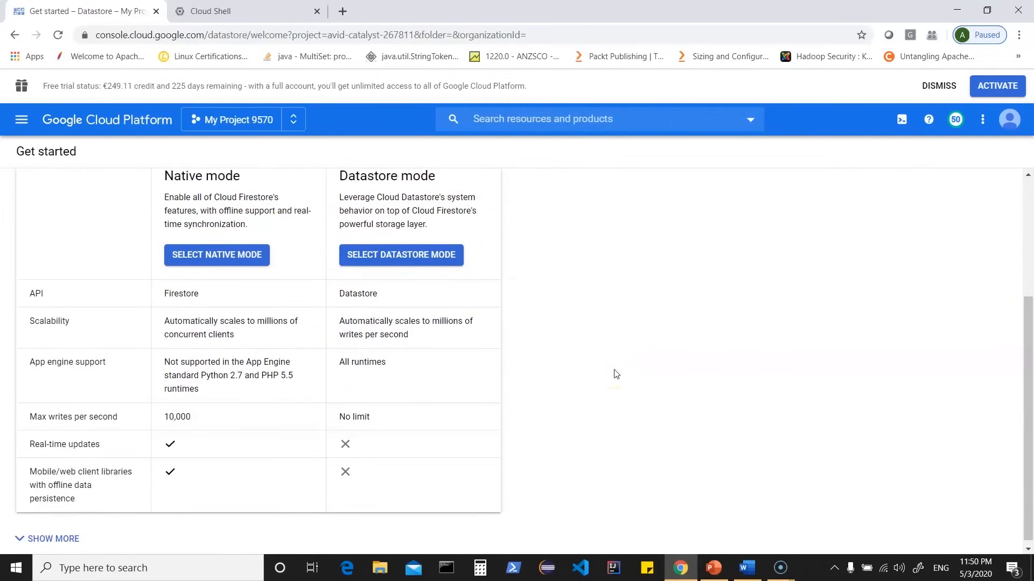
scroll(616, 374, up, 4)
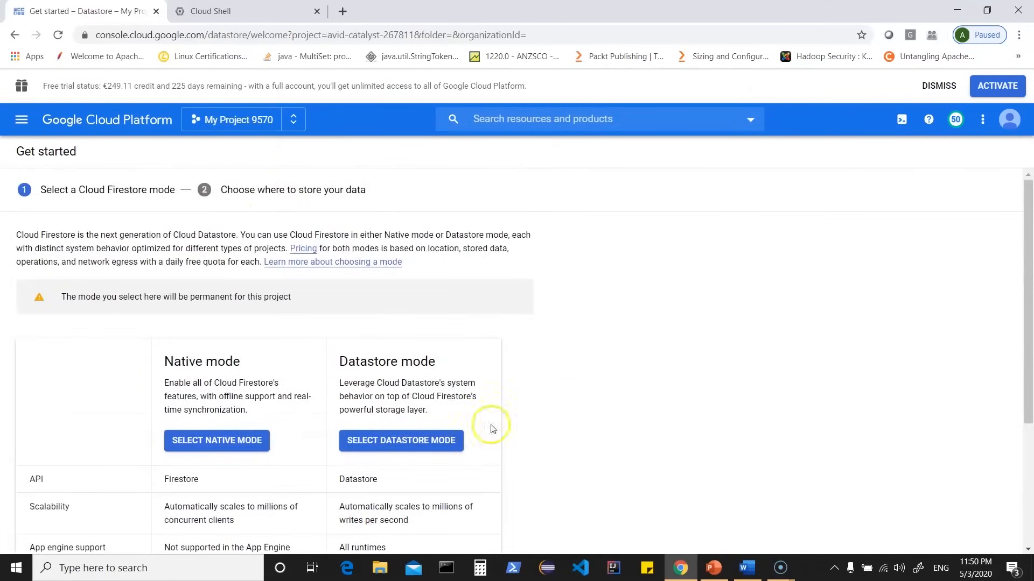
Select Datastore mode for Cloud Firestore, set the database location to eur3 (Europe), and create the database.
click(423, 445)
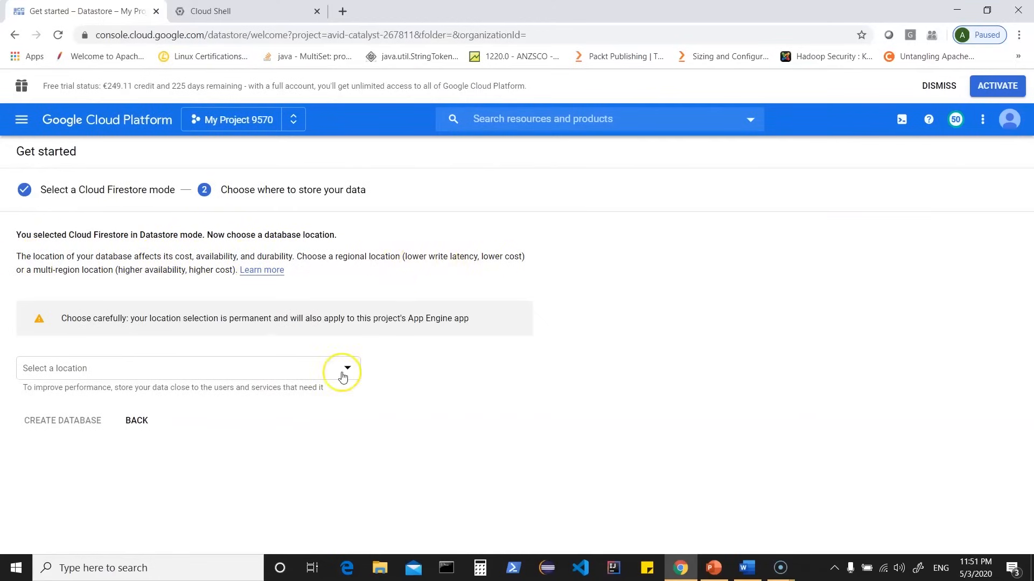
click(248, 370)
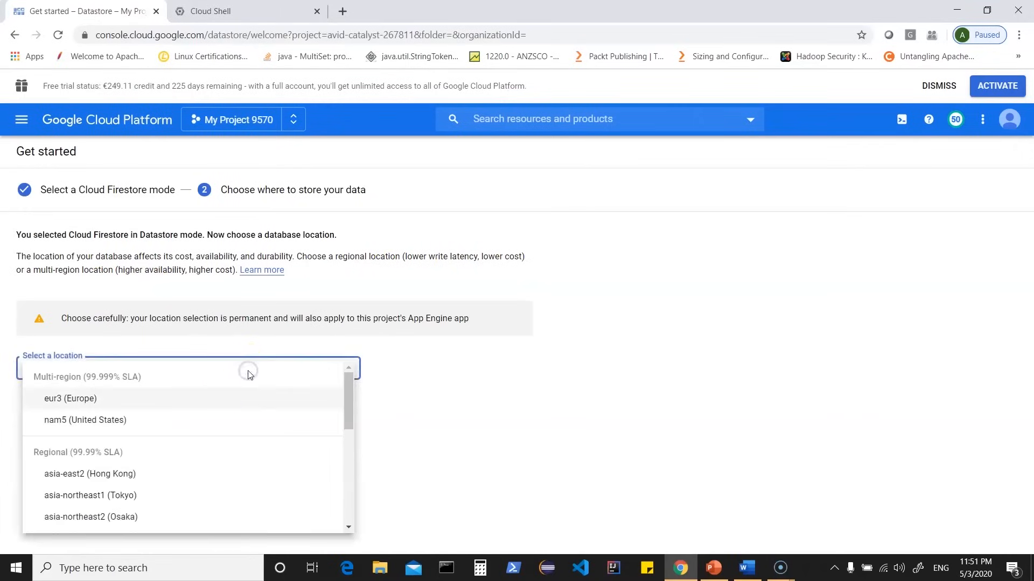
click(207, 403)
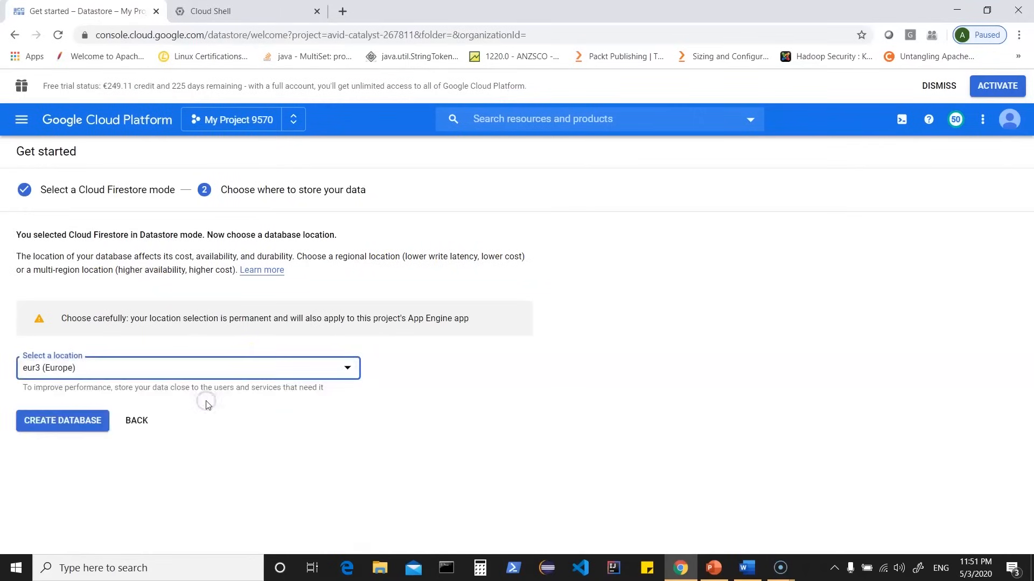
click(79, 426)
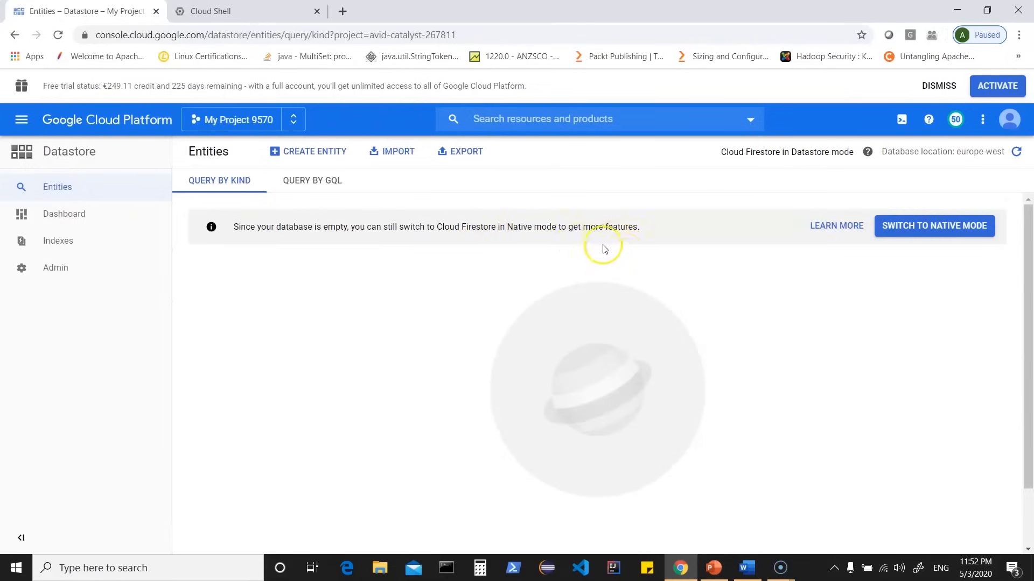
View the GQL query page and the Dashboard of Datastore, and check the entity creation form without creating an entity.
click(315, 186)
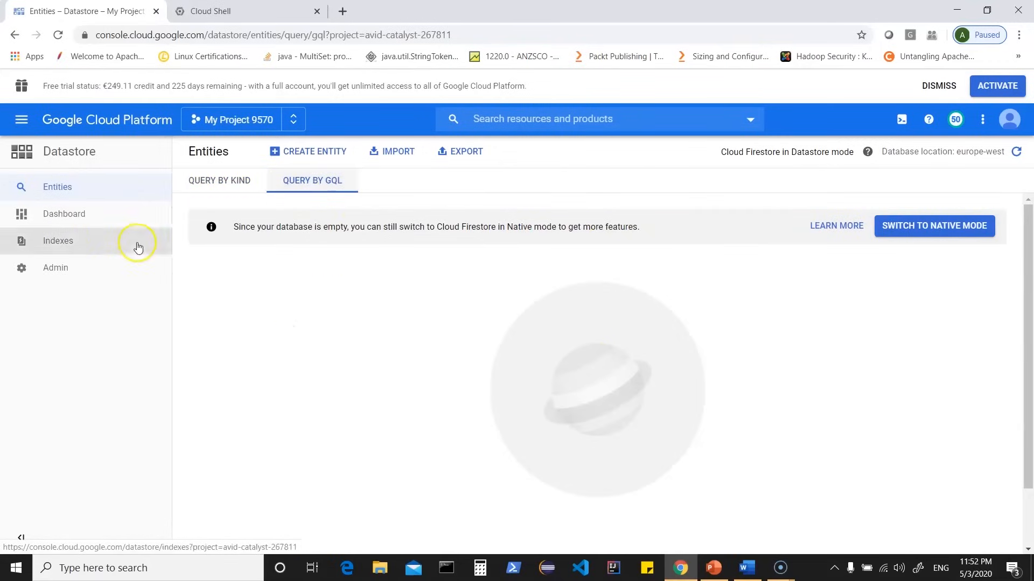
click(73, 219)
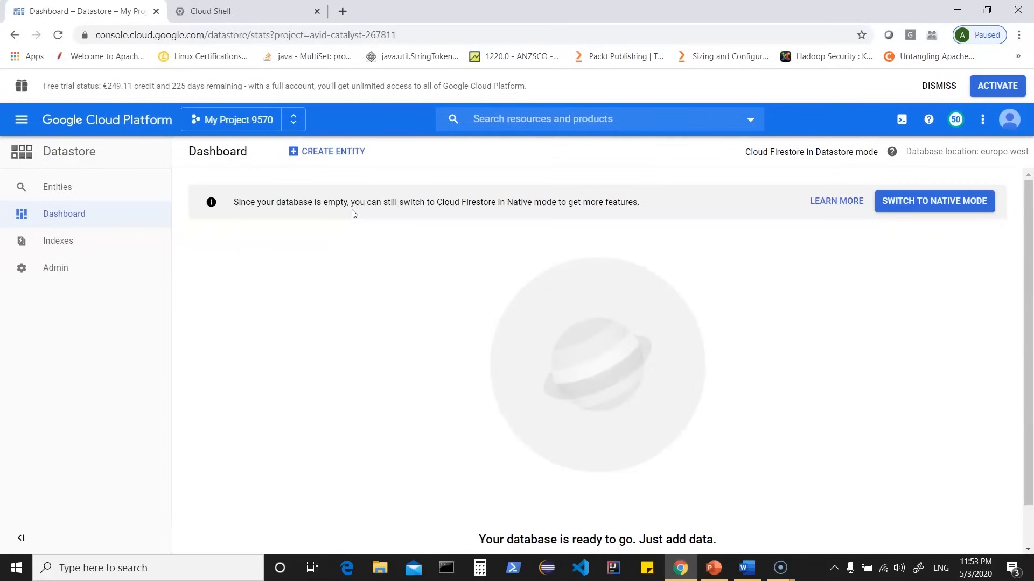
click(334, 152)
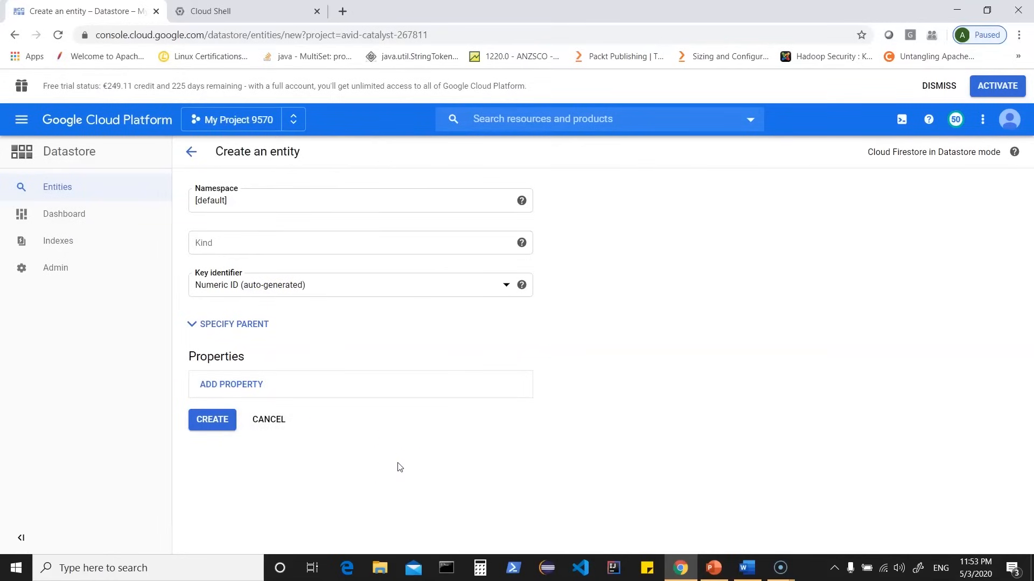
click(269, 420)
click(455, 460)
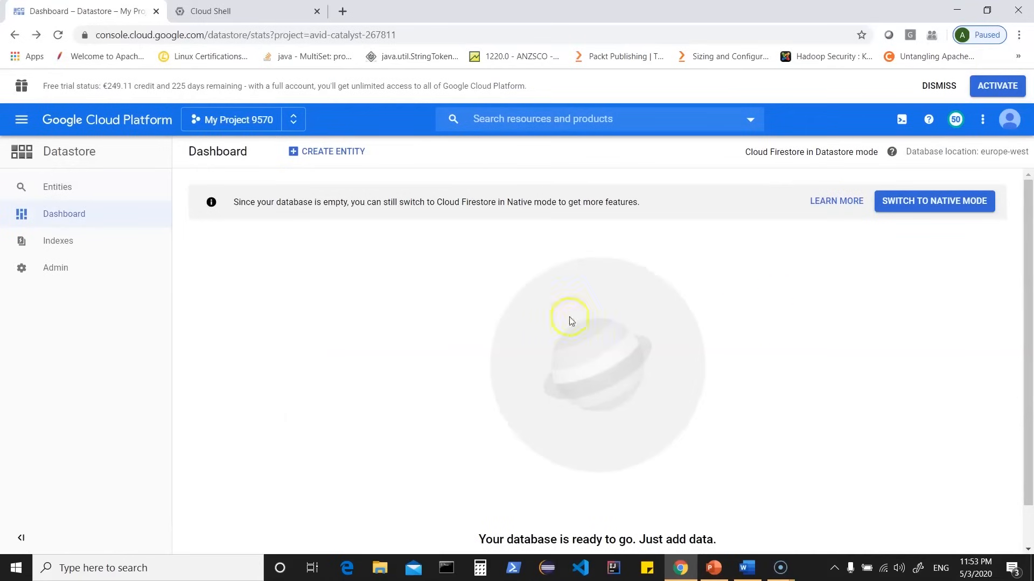
View the Entities query page and the Admin page of Datastore.
click(66, 188)
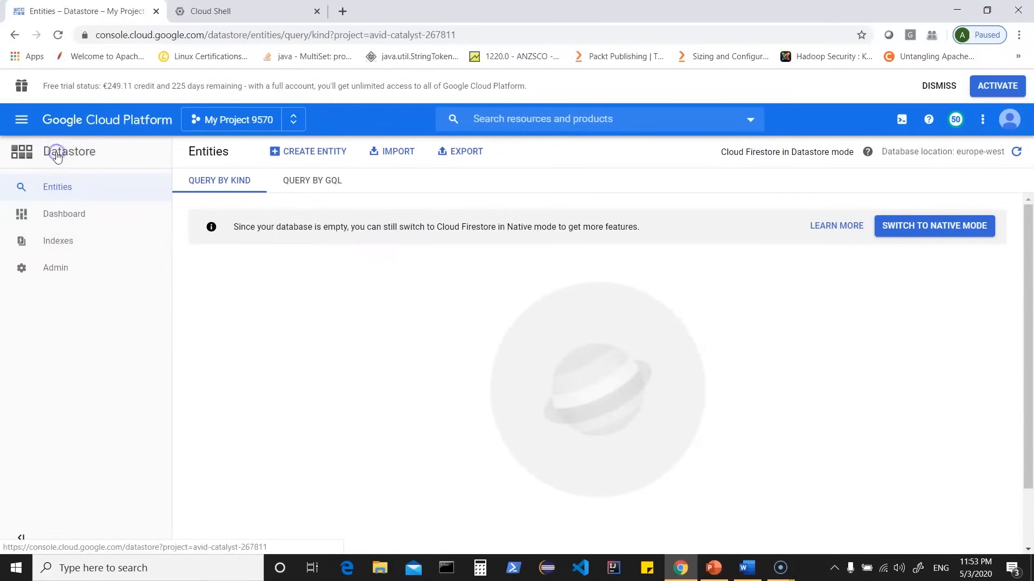
click(61, 268)
click(425, 427)
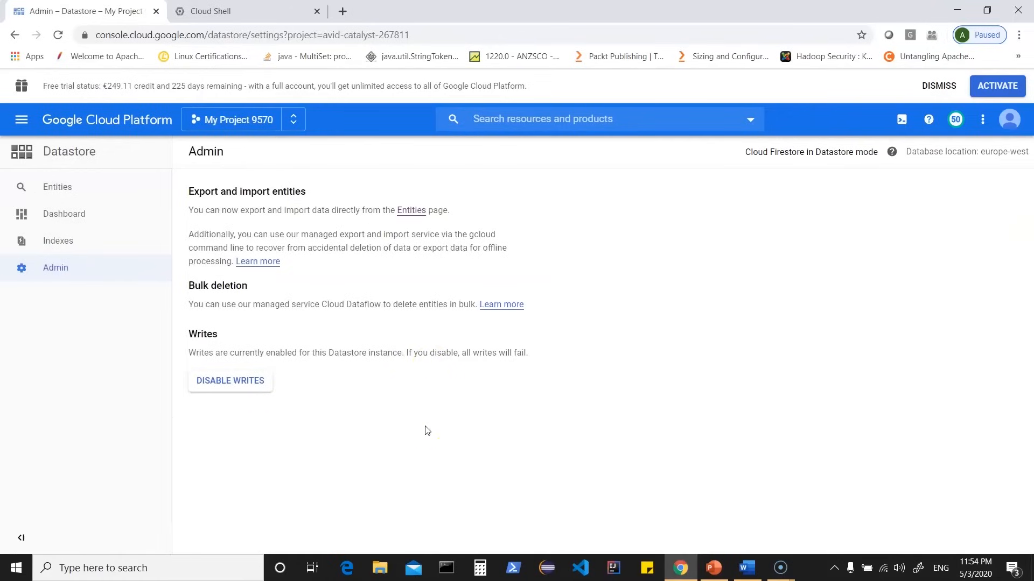
Look up Datastore and Firestore among the storage products, reopen Datastore, and look over its Dashboard.
click(27, 121)
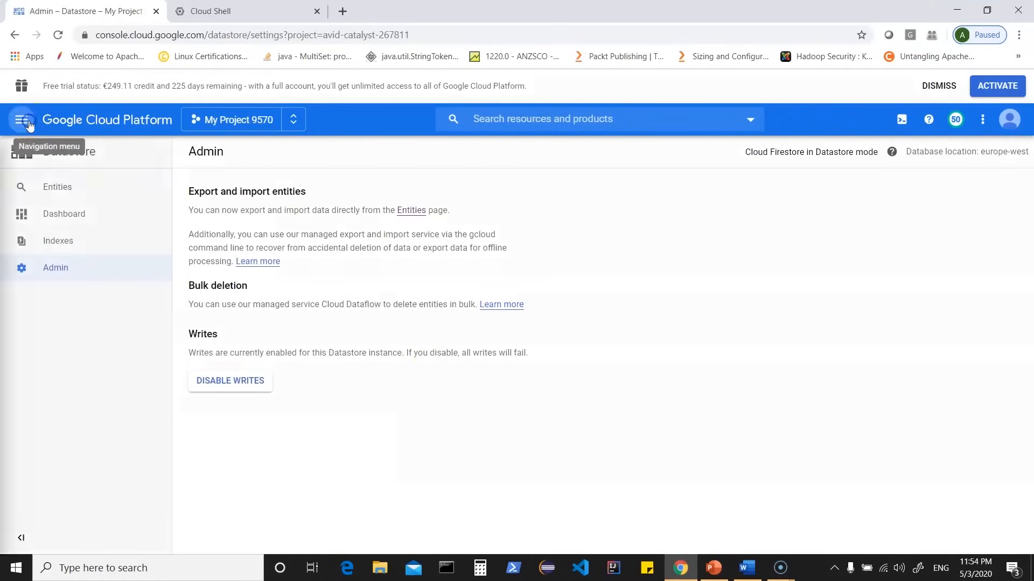
scroll(69, 489, down, 5)
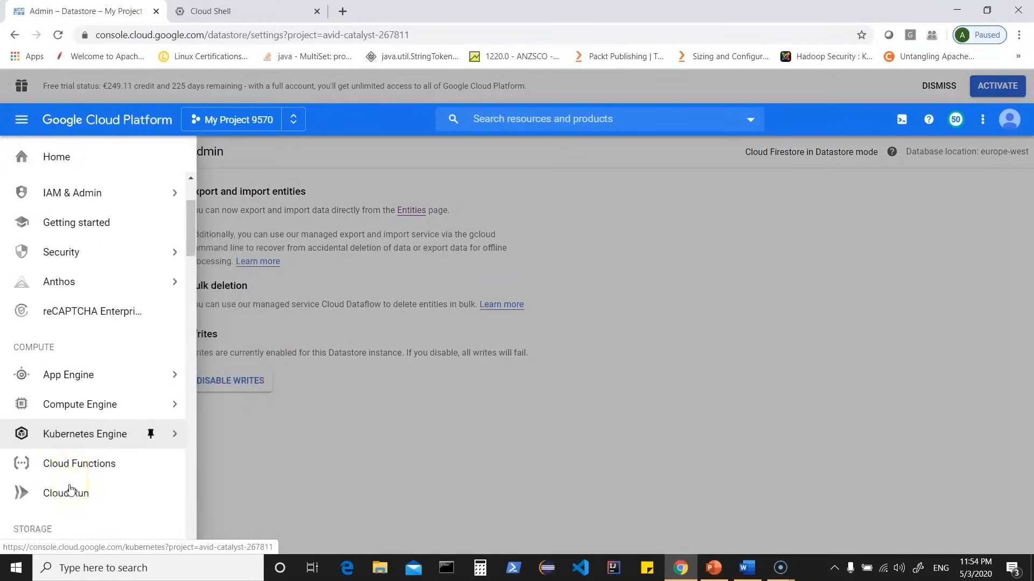
scroll(70, 490, down, 1)
scroll(69, 489, down, 2)
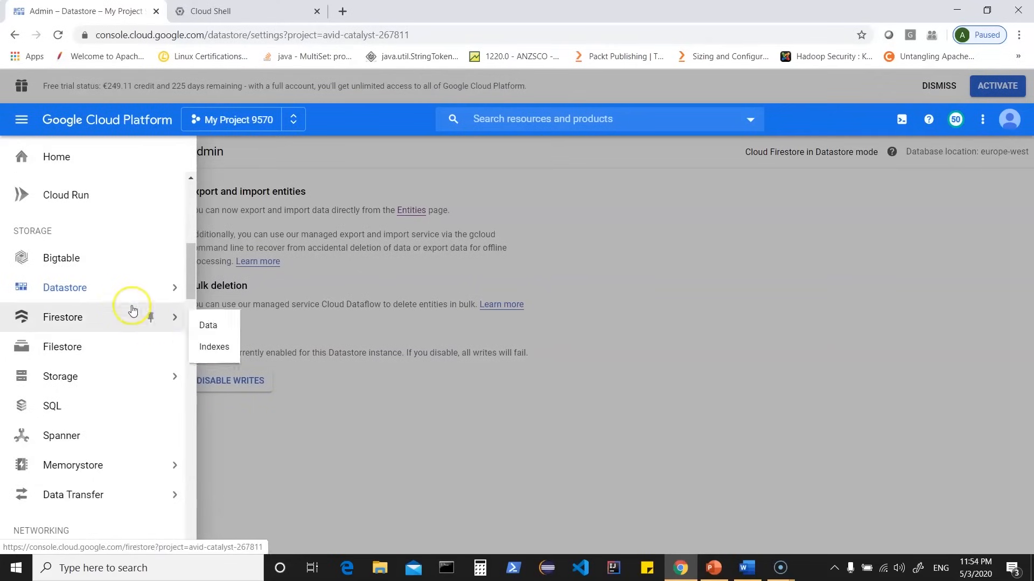
mouse_move(139, 288)
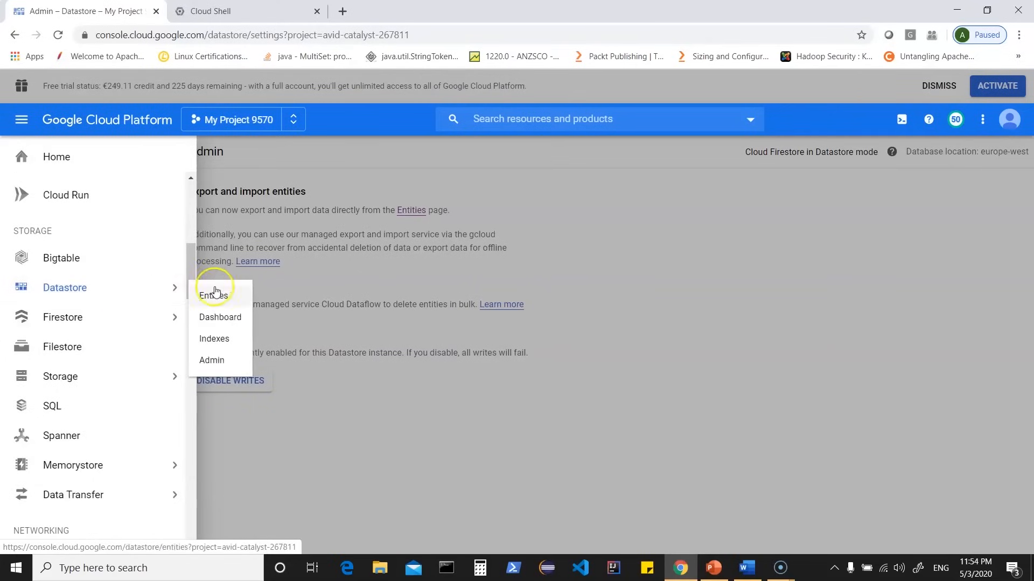
click(113, 289)
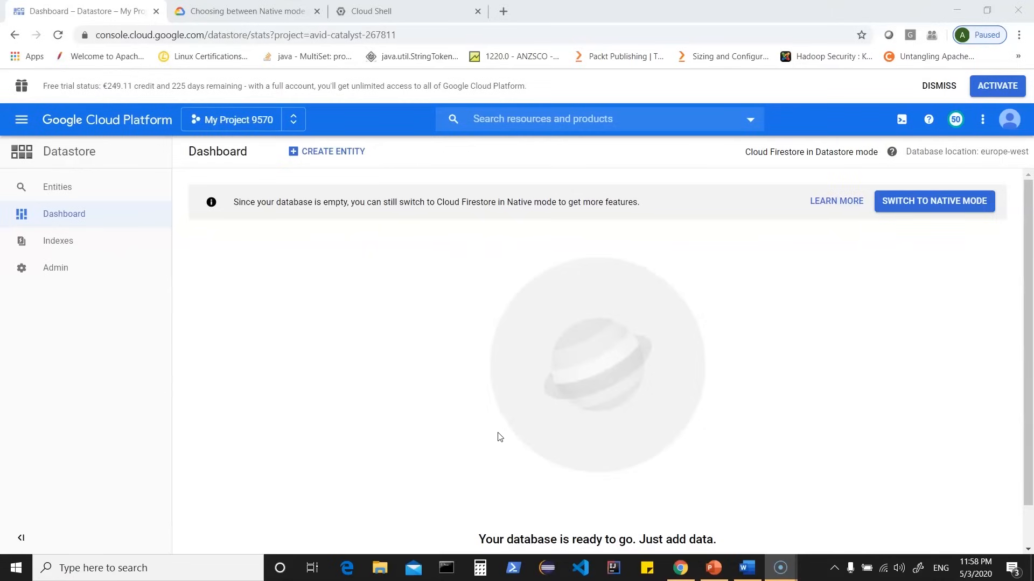
click(434, 458)
scroll(433, 441, down, 1)
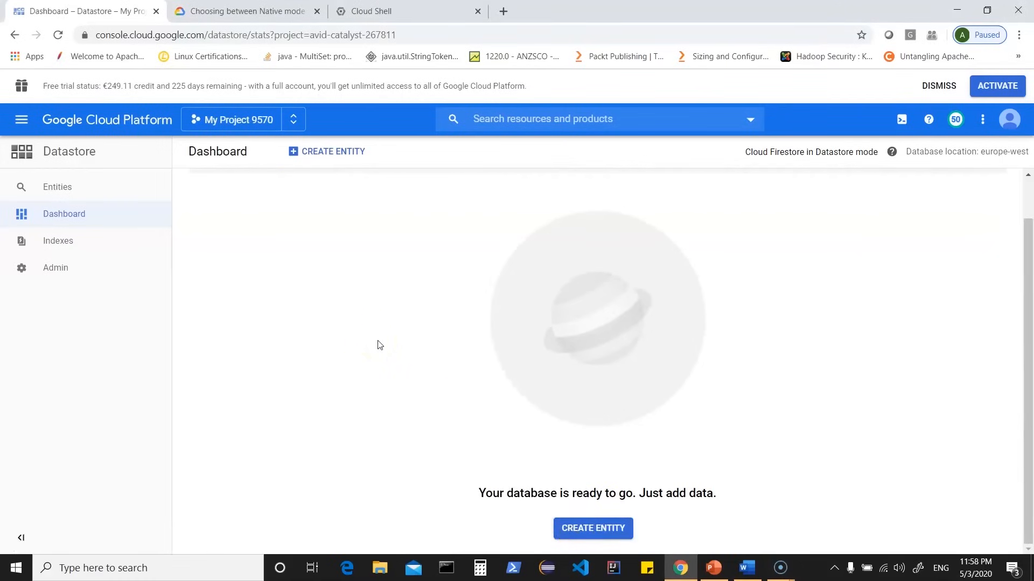
scroll(380, 344, up, 1)
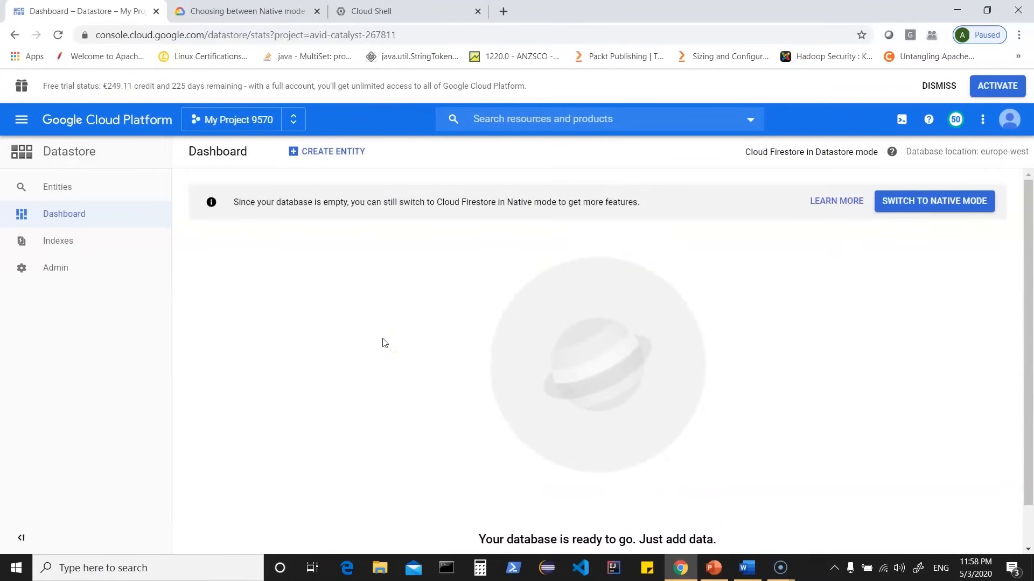
Open the documentation on choosing between Native mode and Datastore mode, read through to the end of the feature comparison, and close it.
click(848, 202)
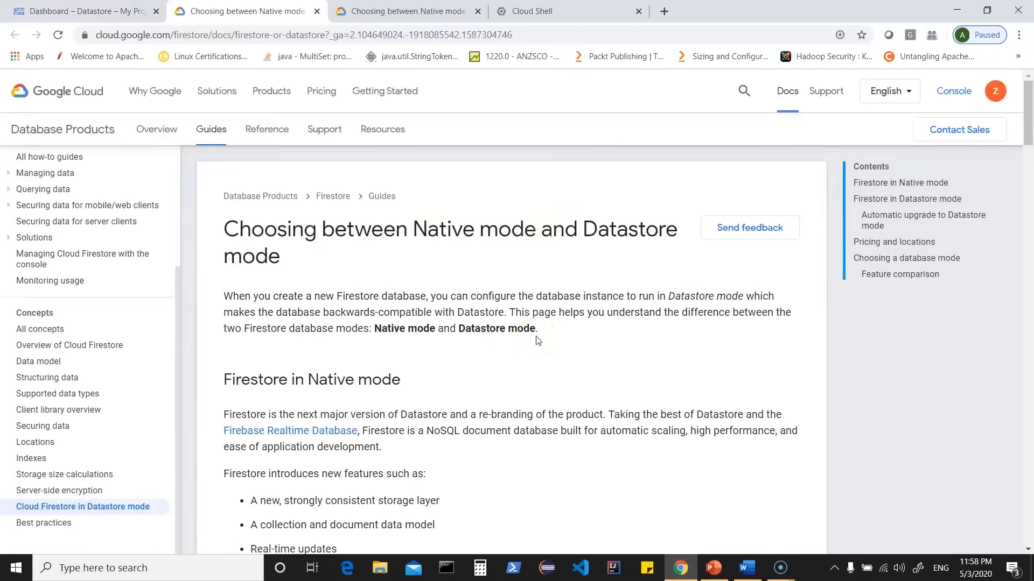
scroll(537, 340, down, 3)
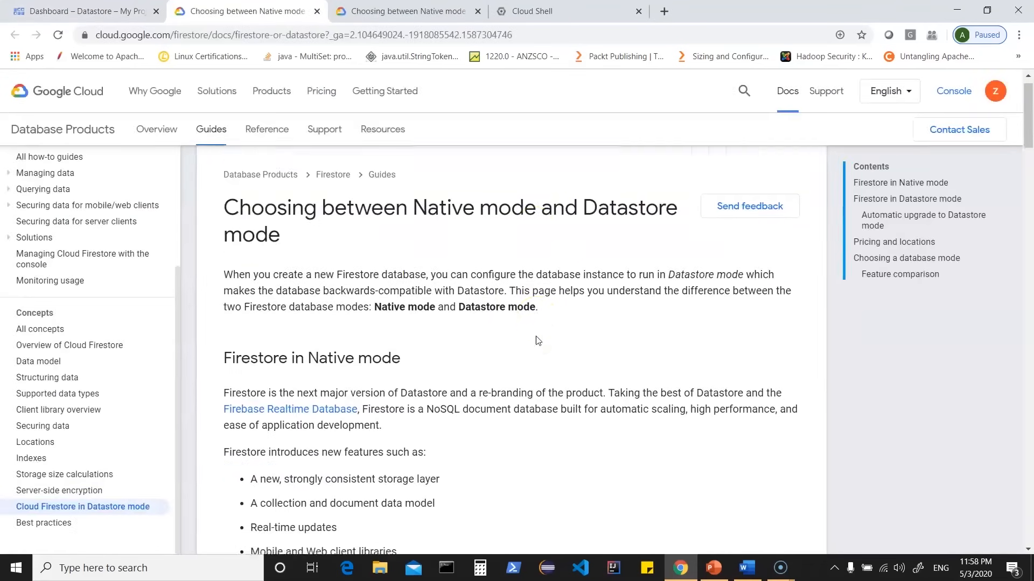
scroll(537, 340, down, 8)
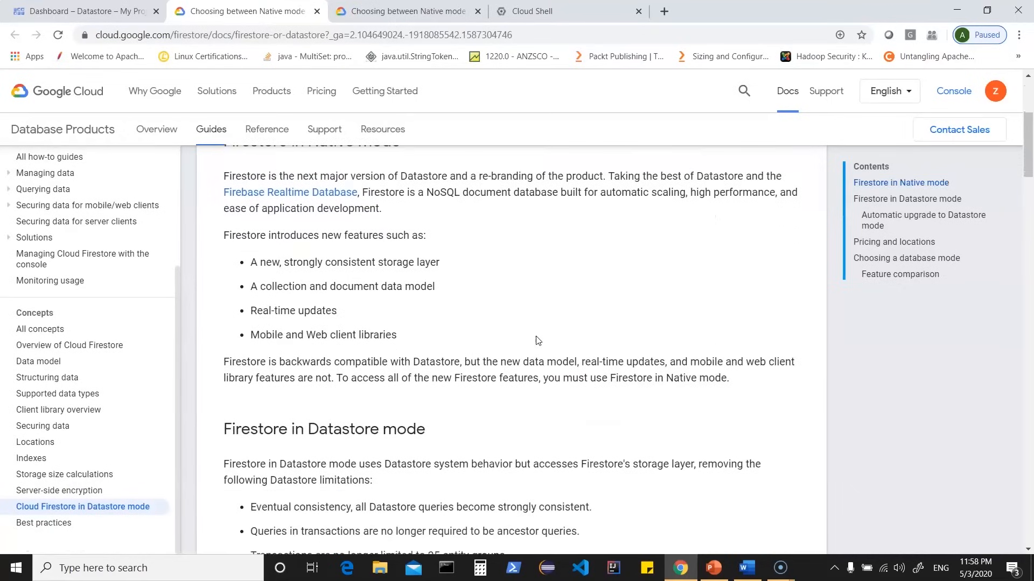
scroll(537, 340, down, 7)
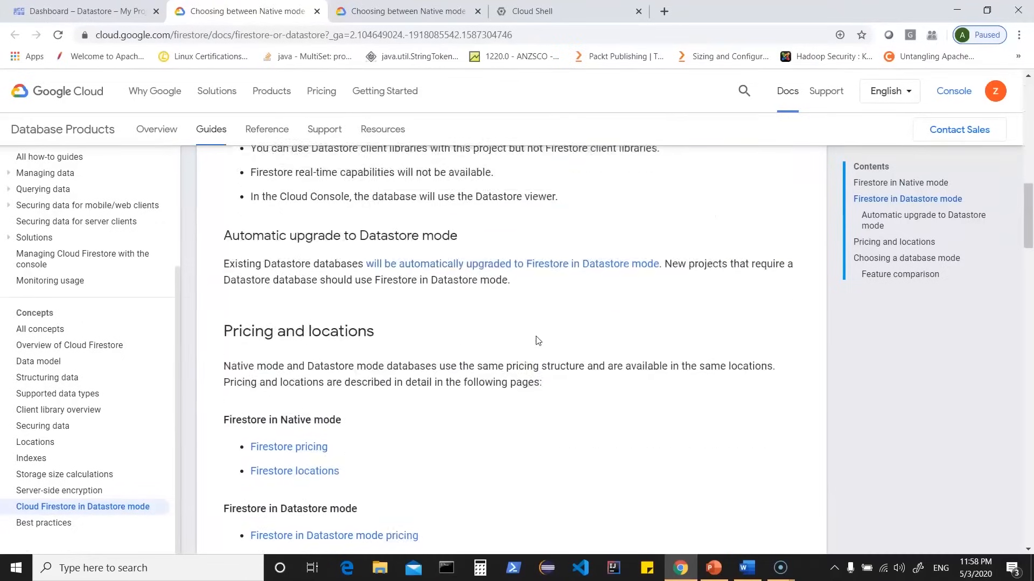
scroll(537, 340, down, 3)
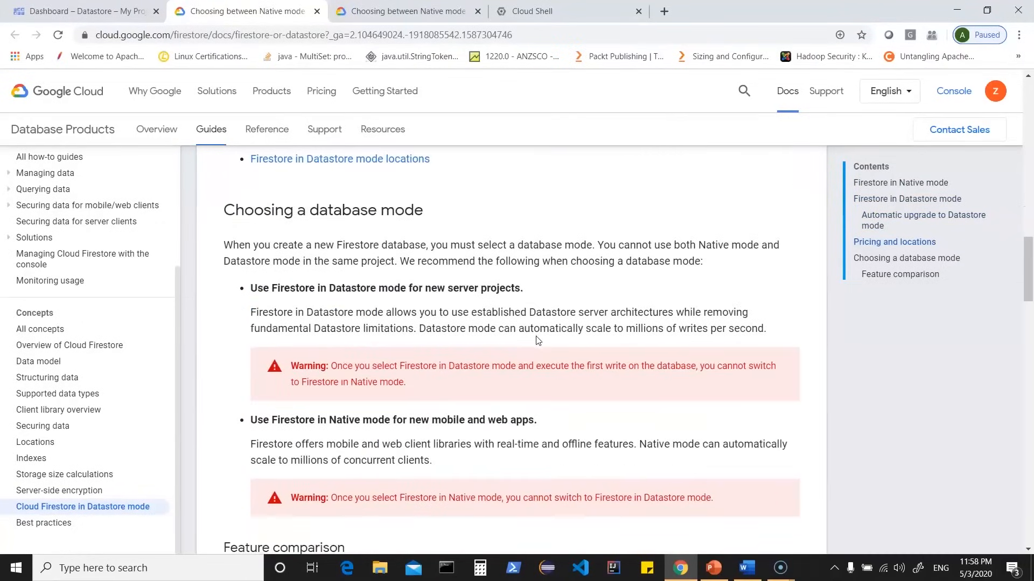
scroll(537, 340, down, 7)
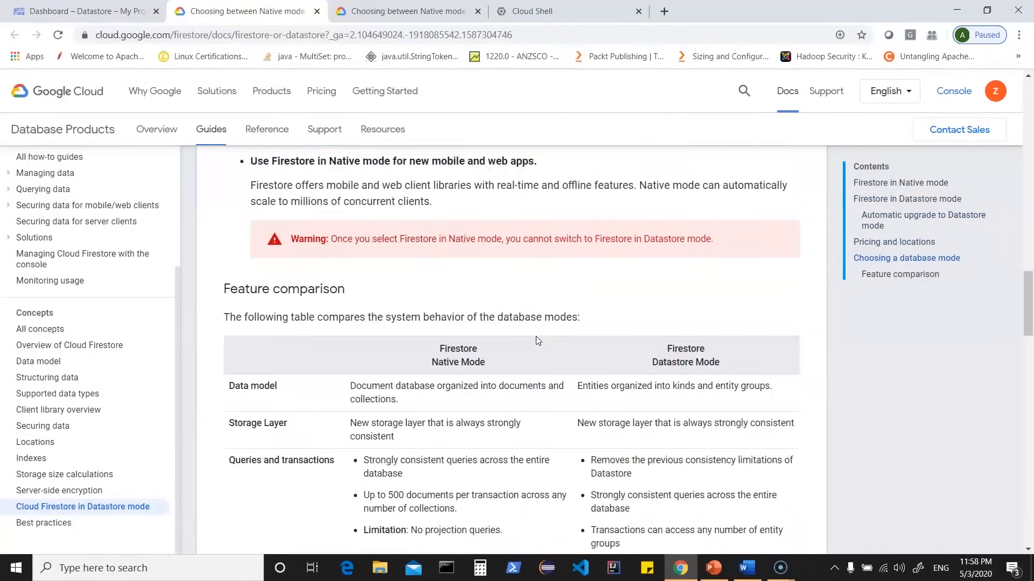
scroll(536, 340, down, 2)
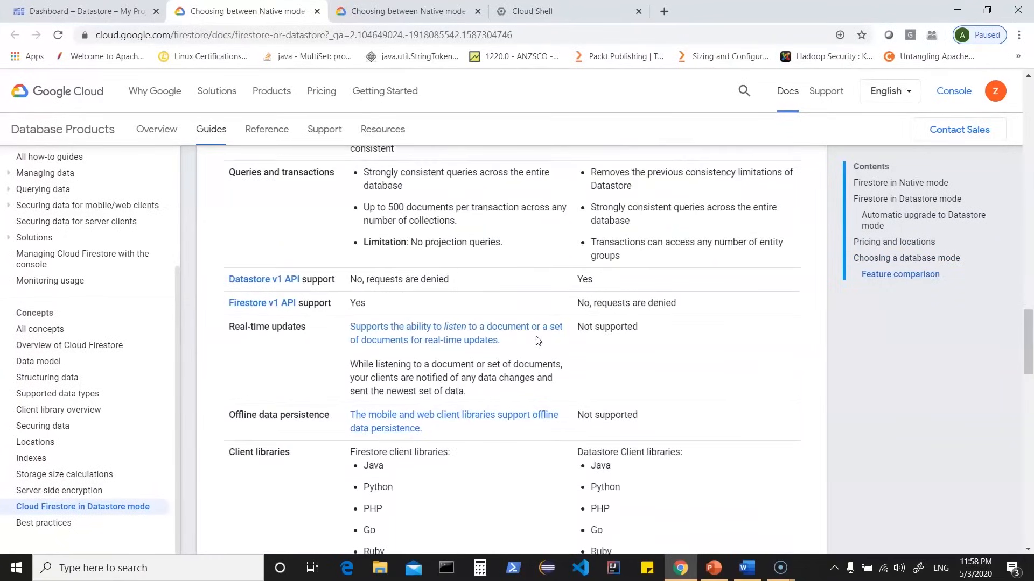
scroll(537, 340, down, 5)
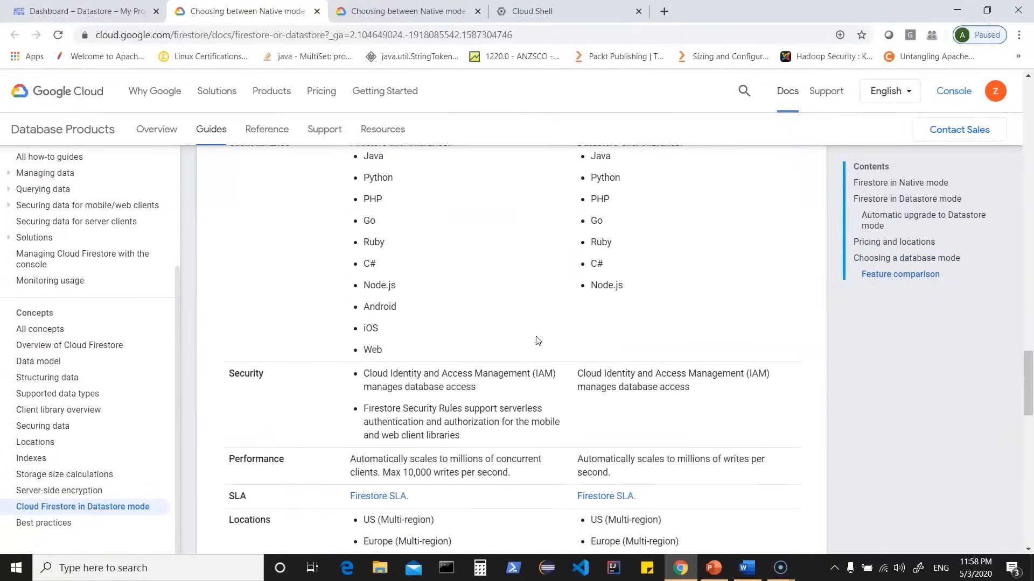
scroll(537, 340, down, 5)
scroll(536, 340, down, 5)
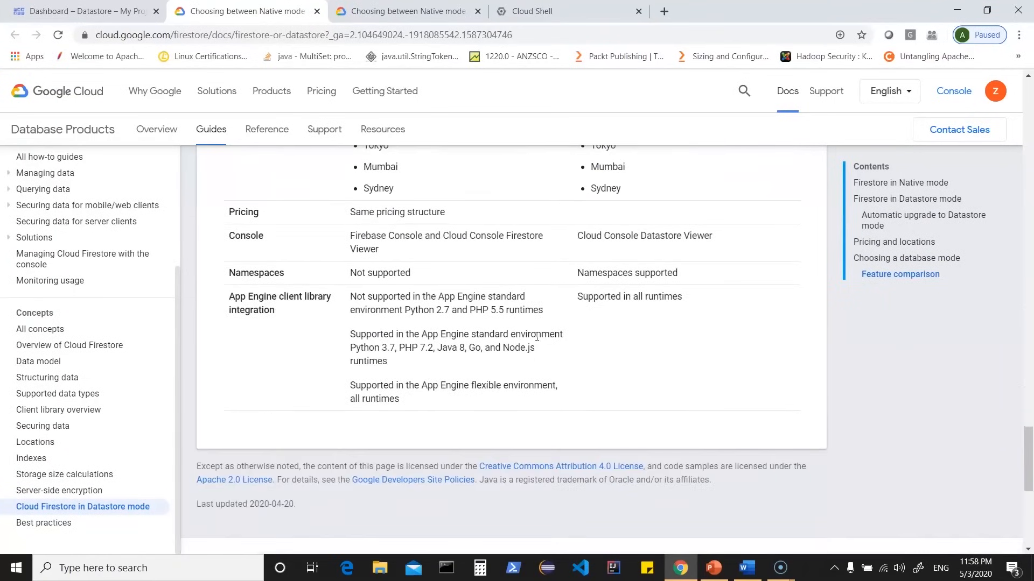
click(317, 11)
click(280, 308)
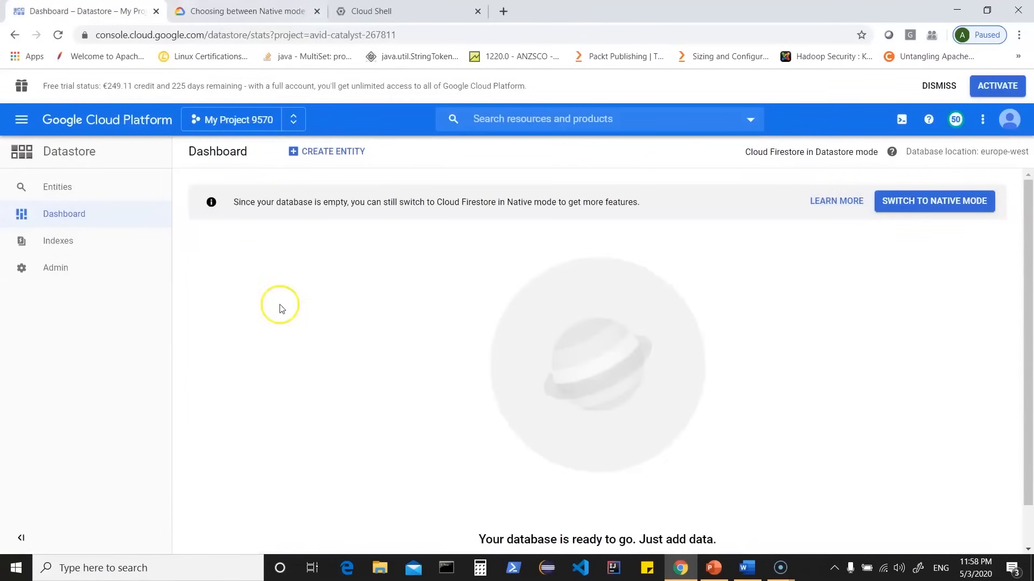
Look through the full product list, from compute and storage through networking, operations and big data to artificial intelligence.
click(27, 124)
scroll(70, 429, down, 7)
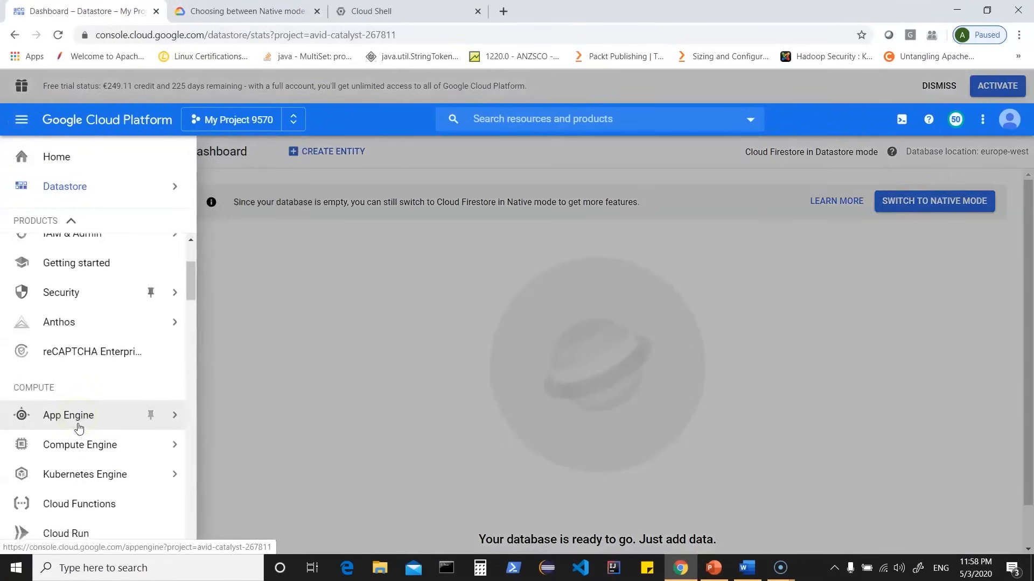
scroll(79, 428, down, 1)
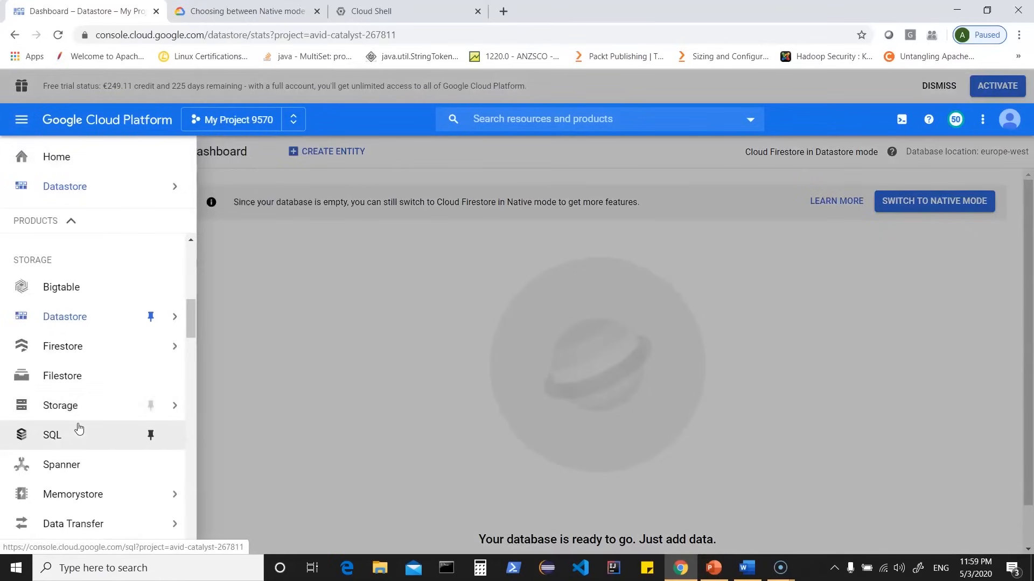
scroll(79, 430, down, 1)
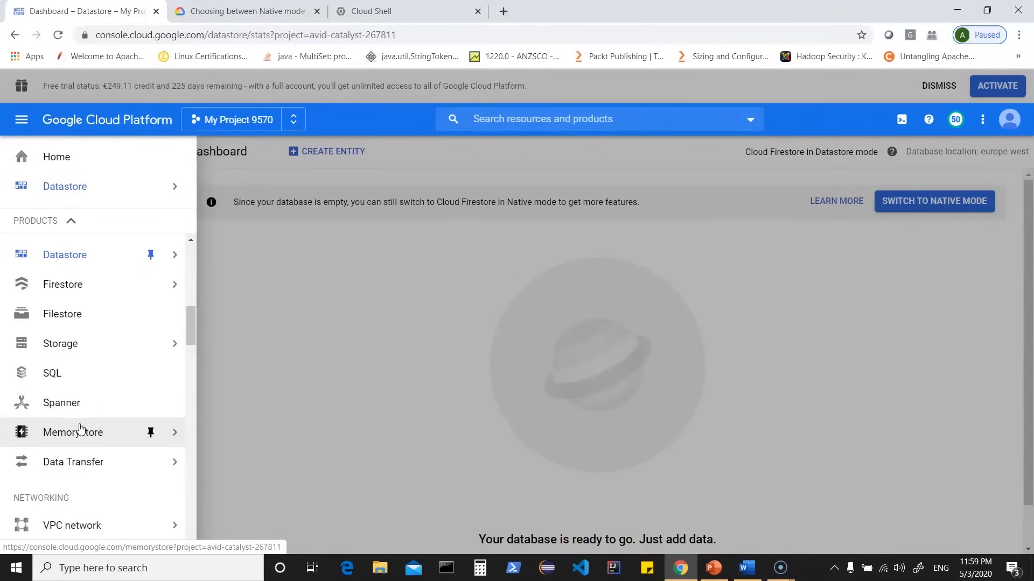
click(104, 466)
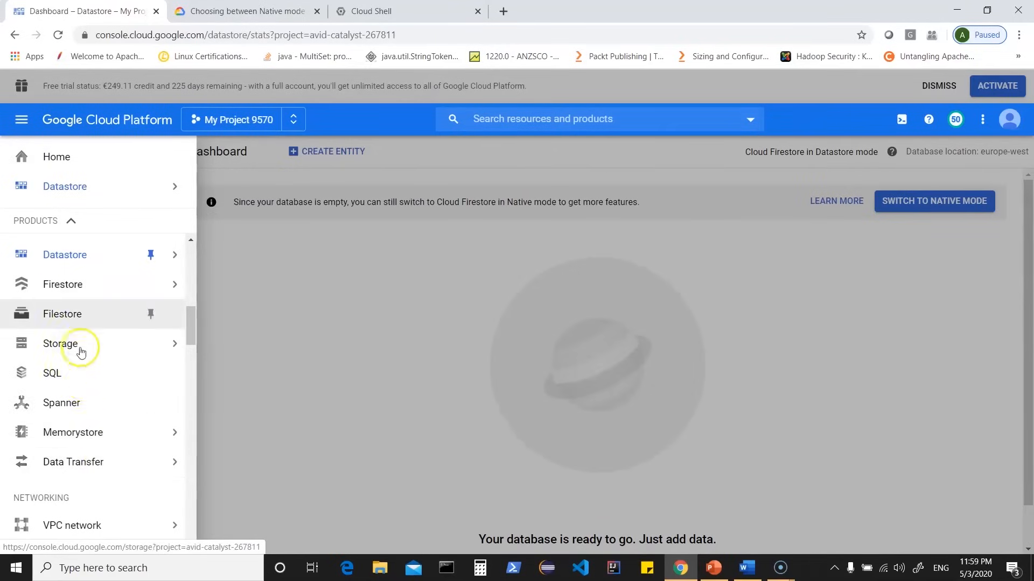
scroll(88, 416, down, 3)
scroll(88, 416, down, 9)
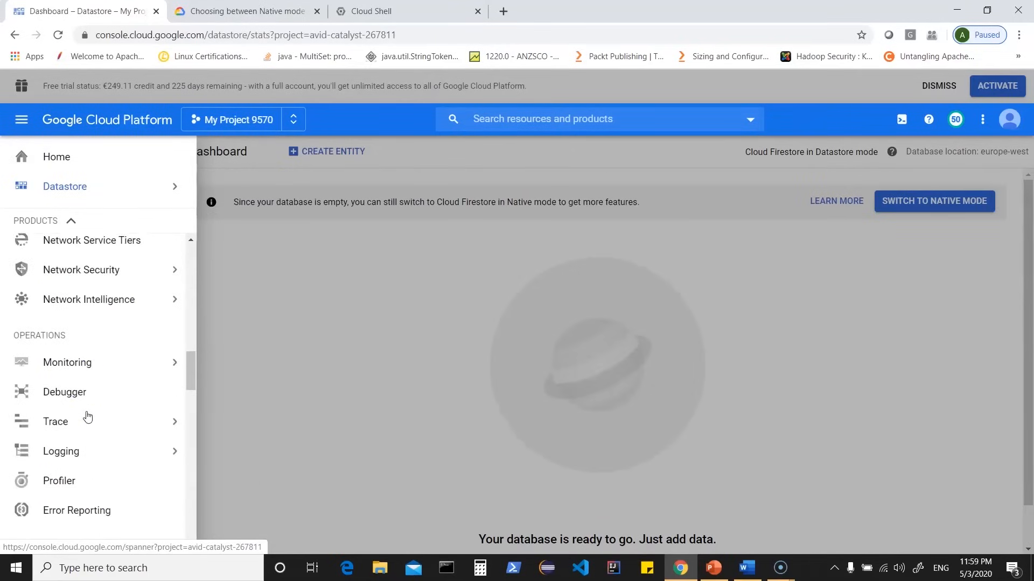
scroll(88, 417, down, 5)
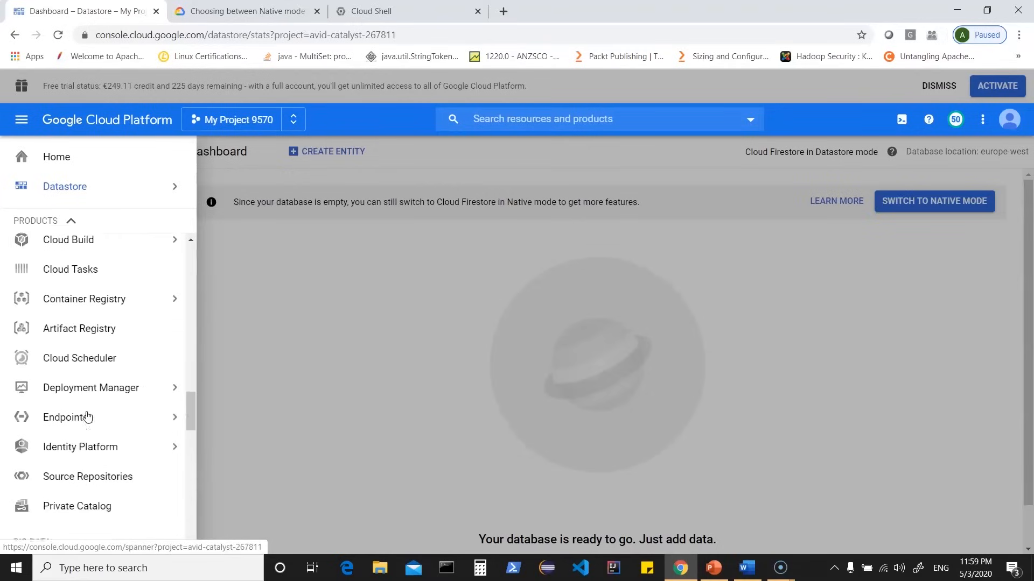
scroll(87, 416, down, 5)
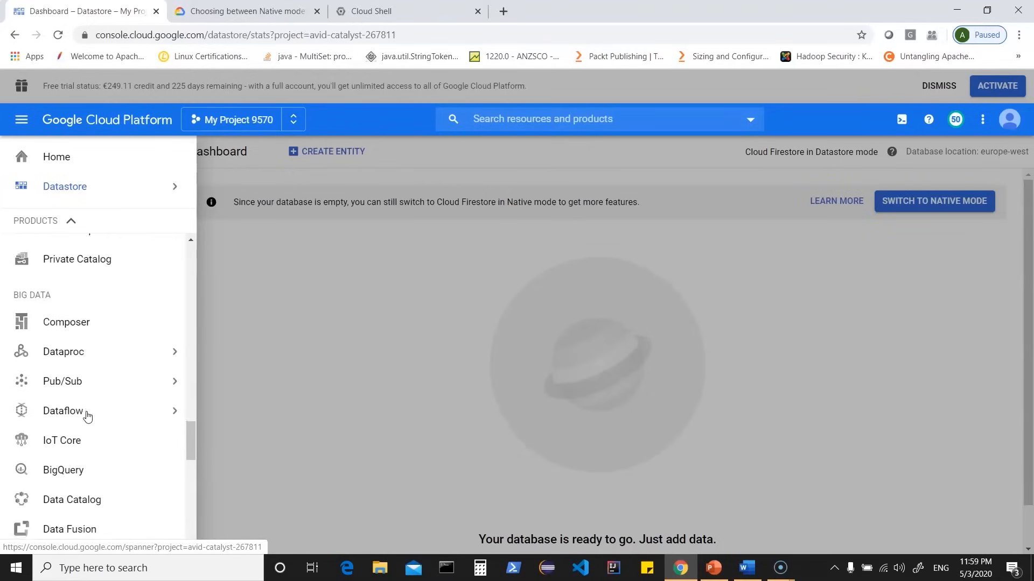
scroll(88, 416, down, 6)
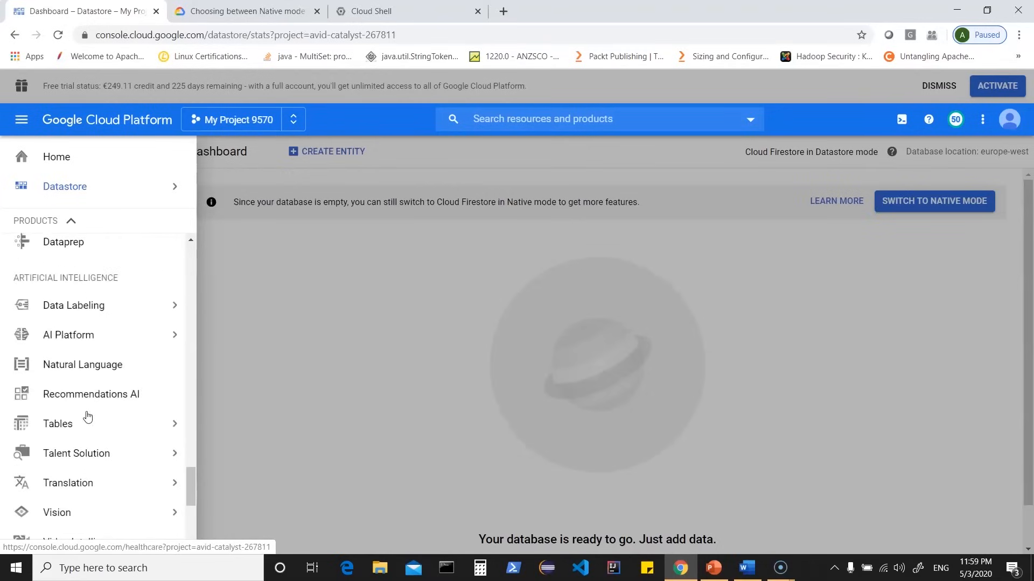
scroll(88, 416, up, 15)
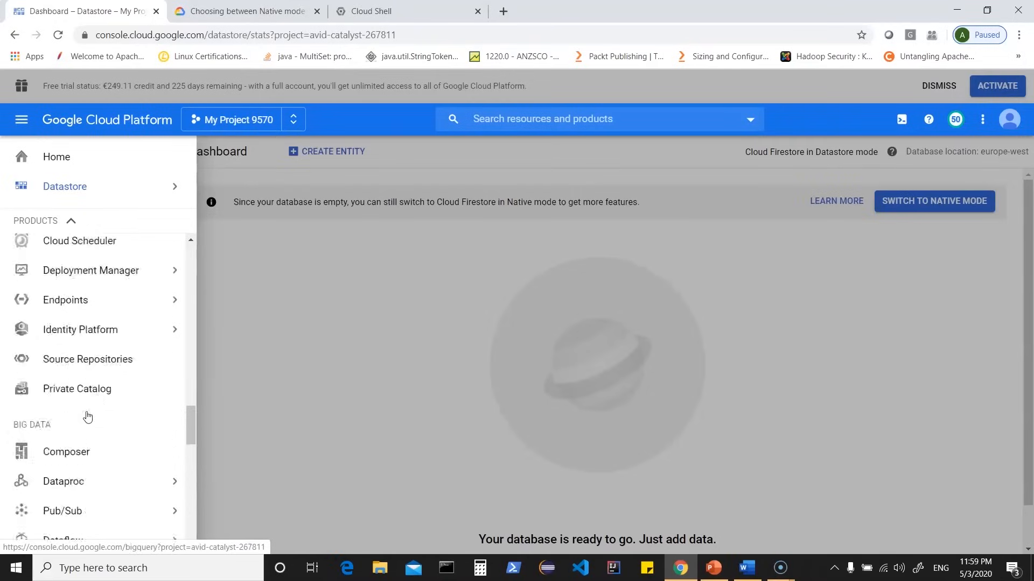
scroll(89, 411, up, 1)
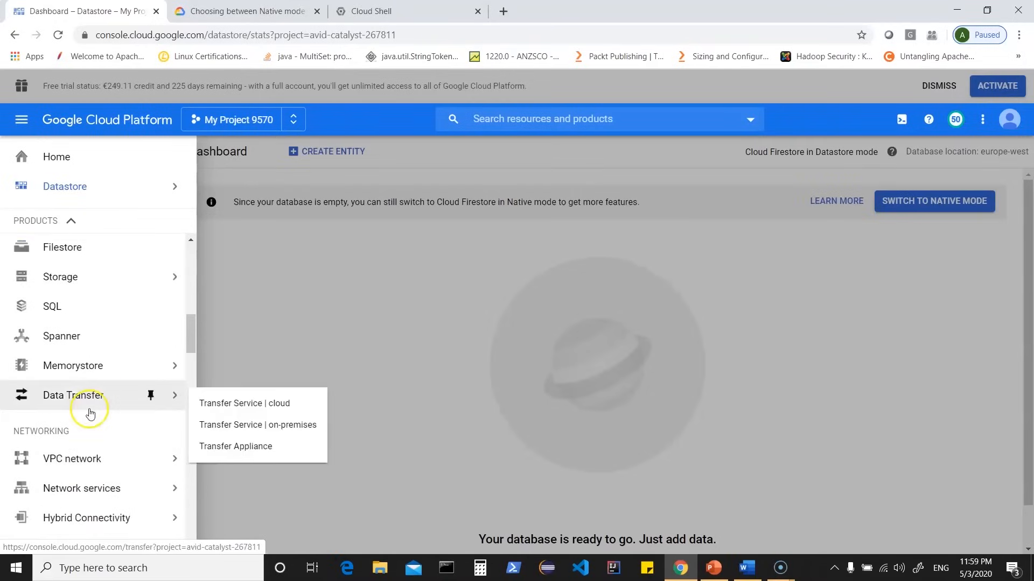
Open Spanner from the storage products and read through the Cloud Spanner API page.
click(79, 338)
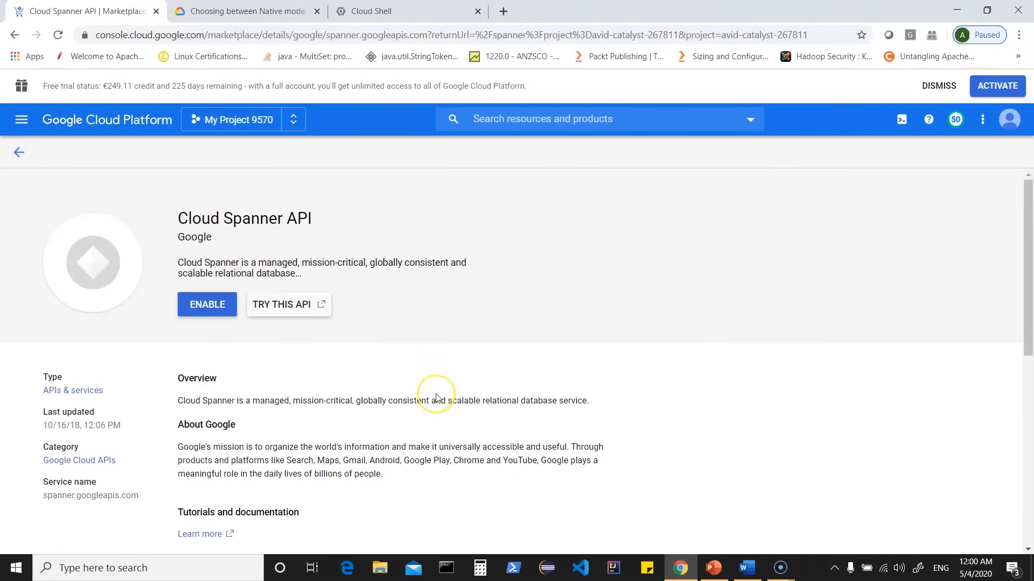
scroll(434, 393, down, 1)
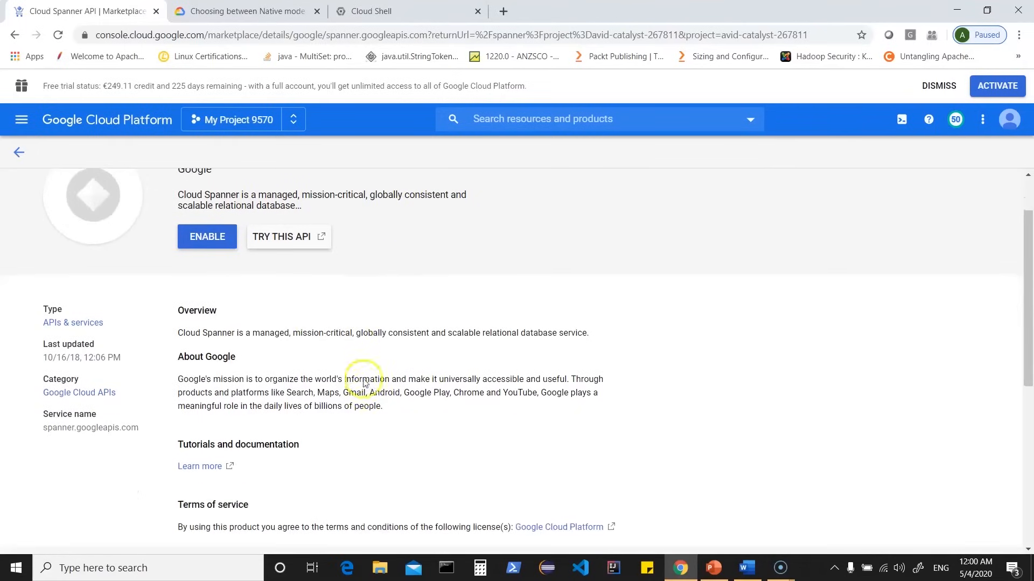
scroll(362, 395, up, 1)
scroll(362, 395, up, 1)
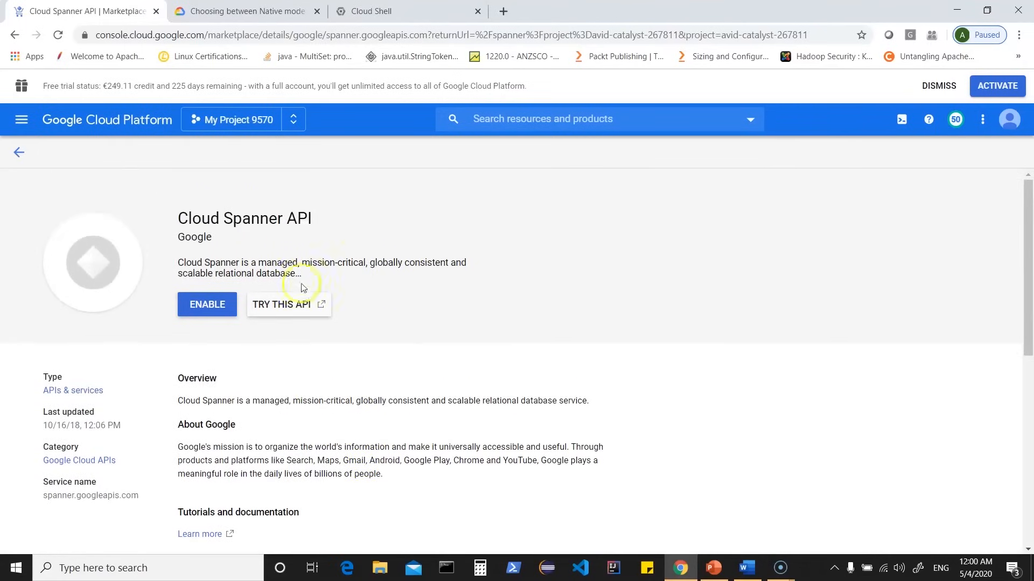
click(211, 311)
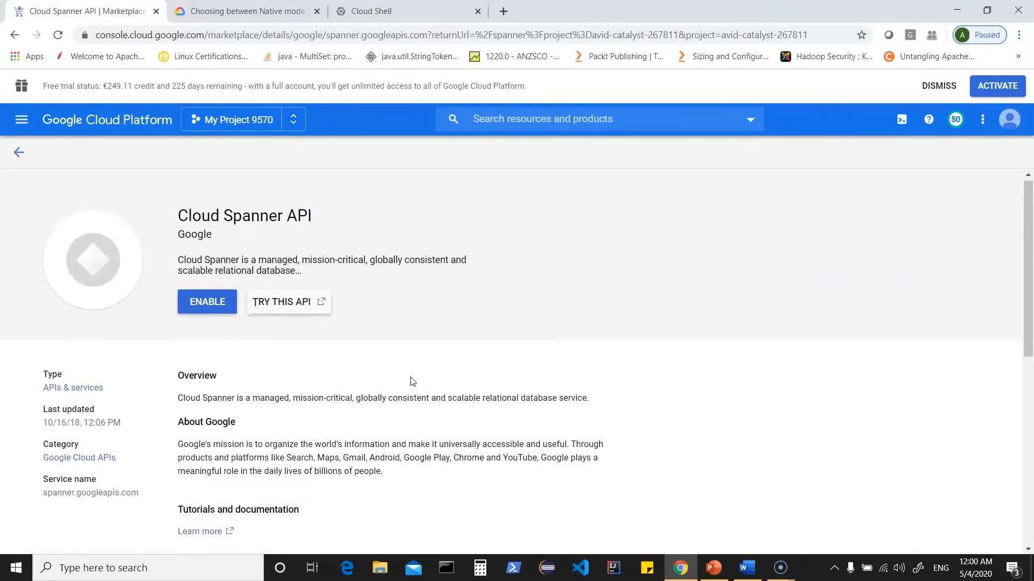
scroll(372, 409, down, 2)
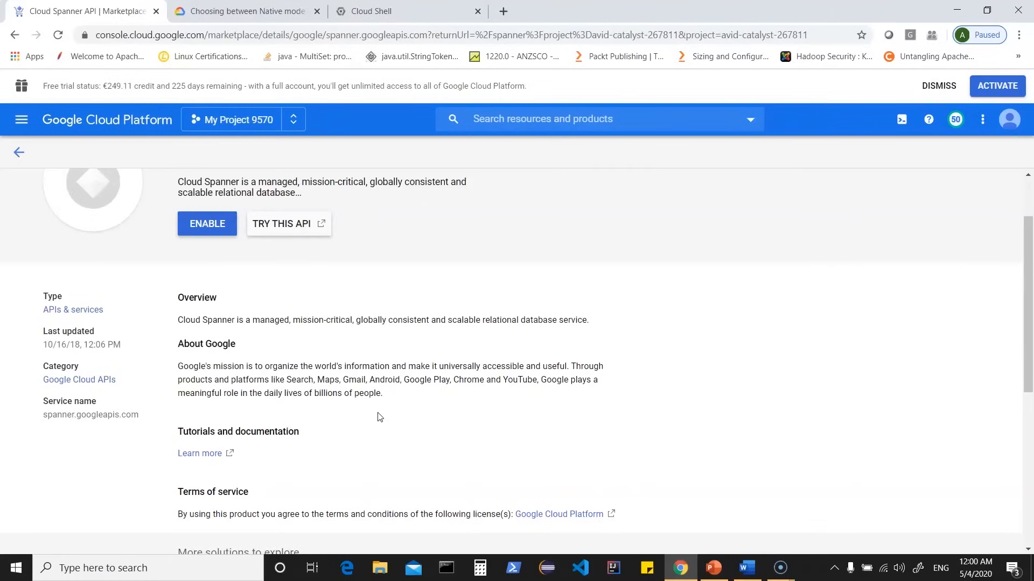
Look over the storage products again and open the Cloud SQL instances page.
click(23, 122)
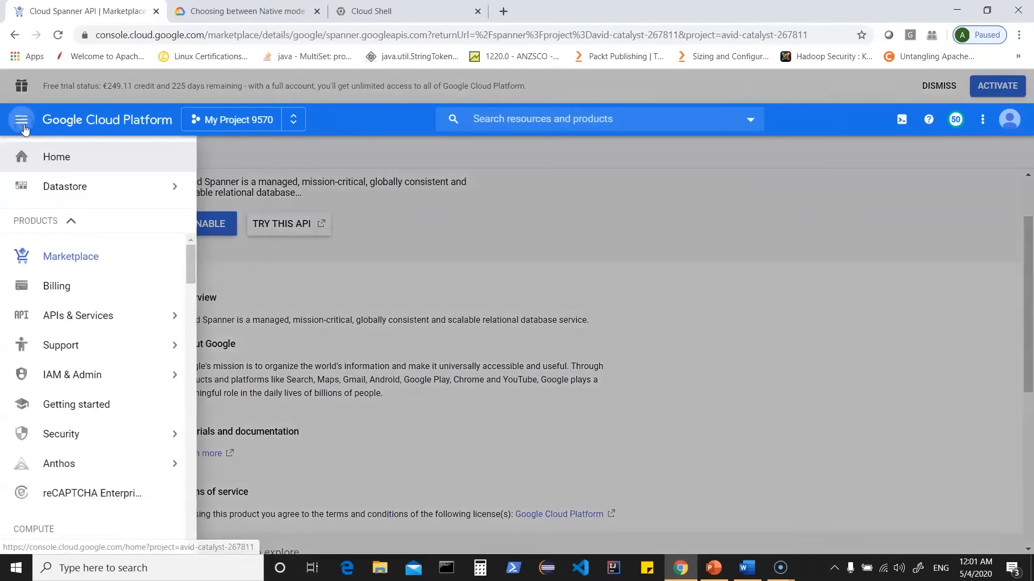
scroll(75, 398, down, 5)
scroll(76, 398, down, 5)
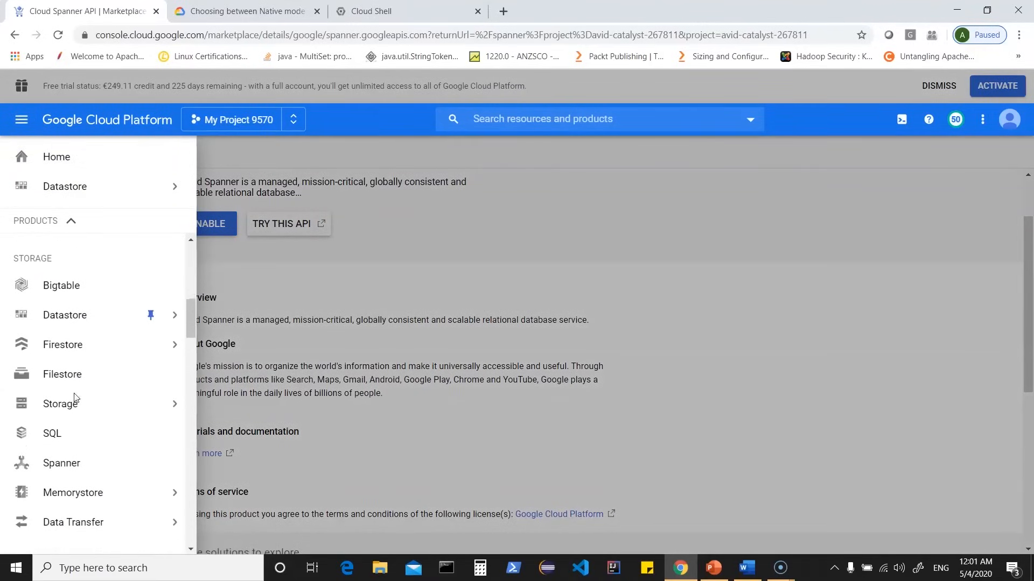
scroll(75, 399, down, 1)
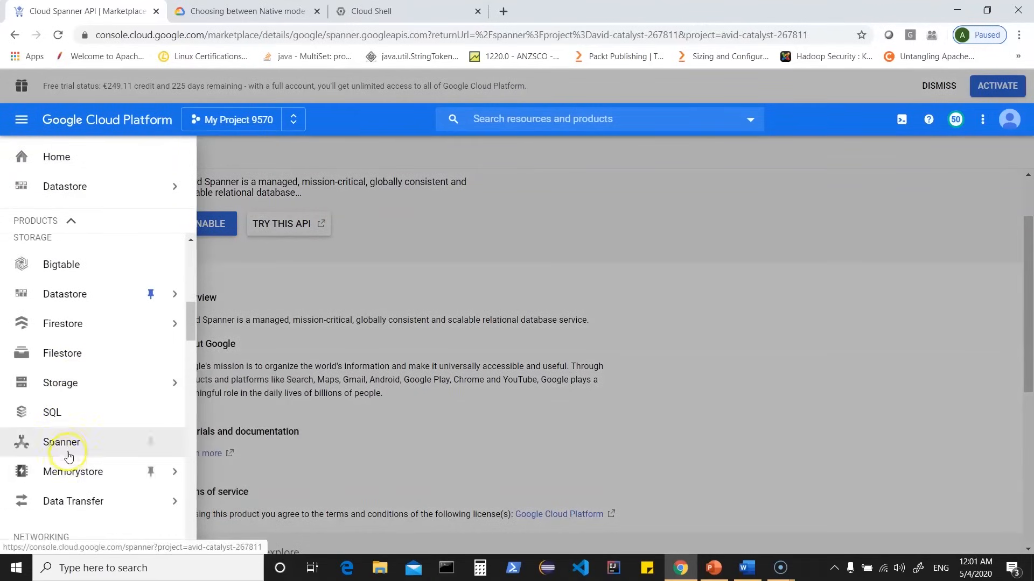
click(53, 413)
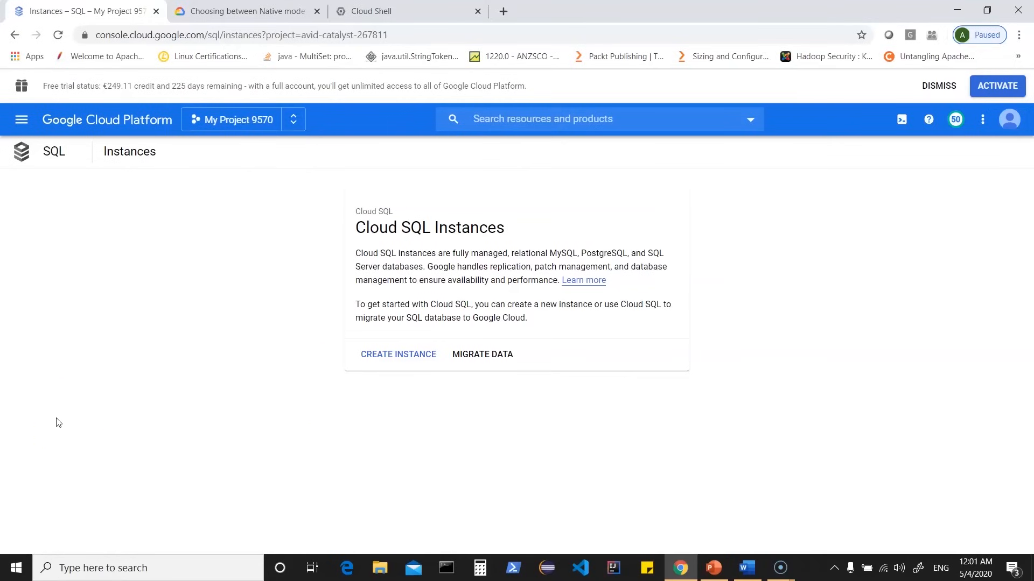
Open the MySQL instance creation form, review its instance info and configuration options, and cancel without creating an instance.
click(402, 353)
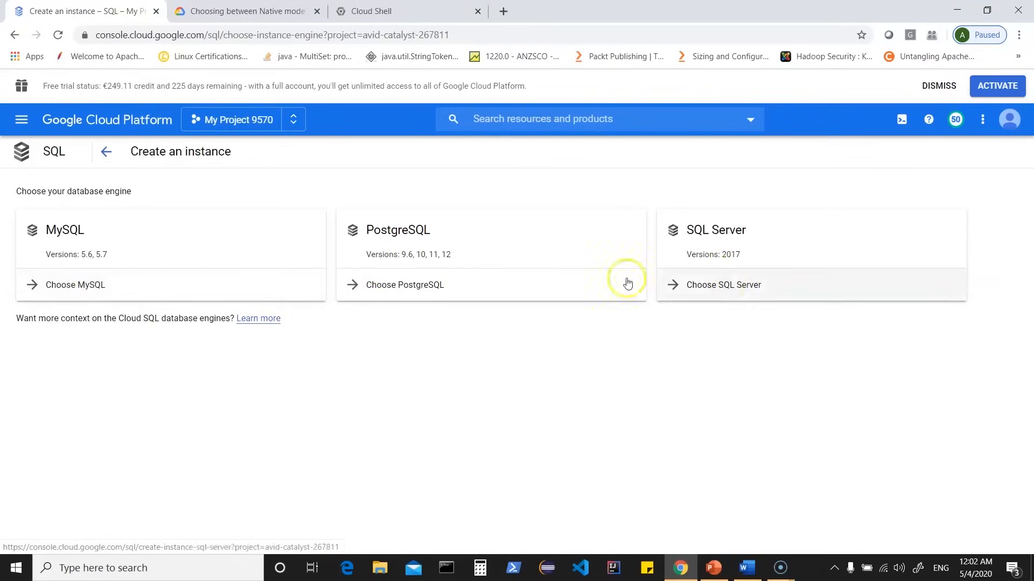
click(86, 286)
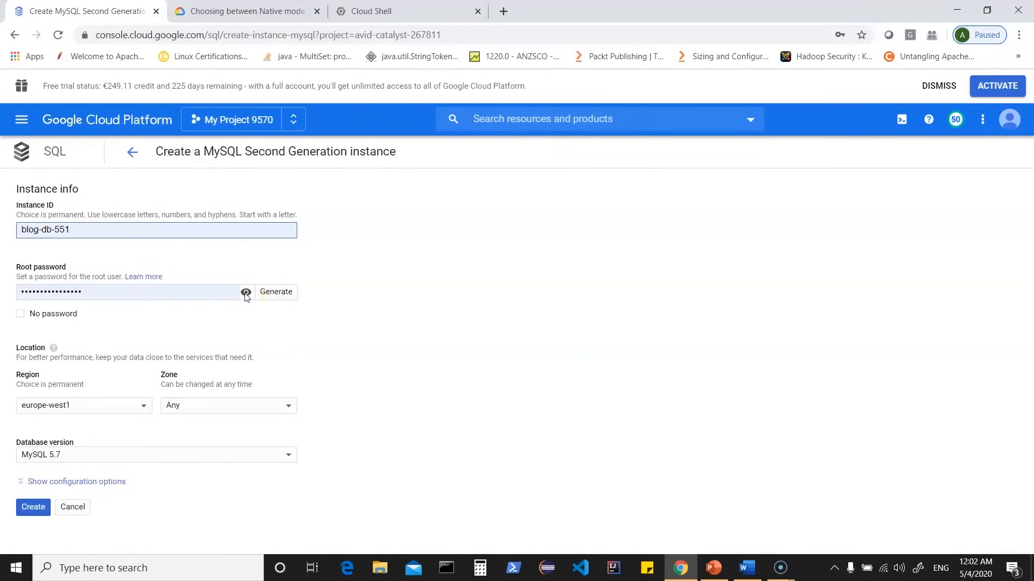
click(351, 363)
click(59, 482)
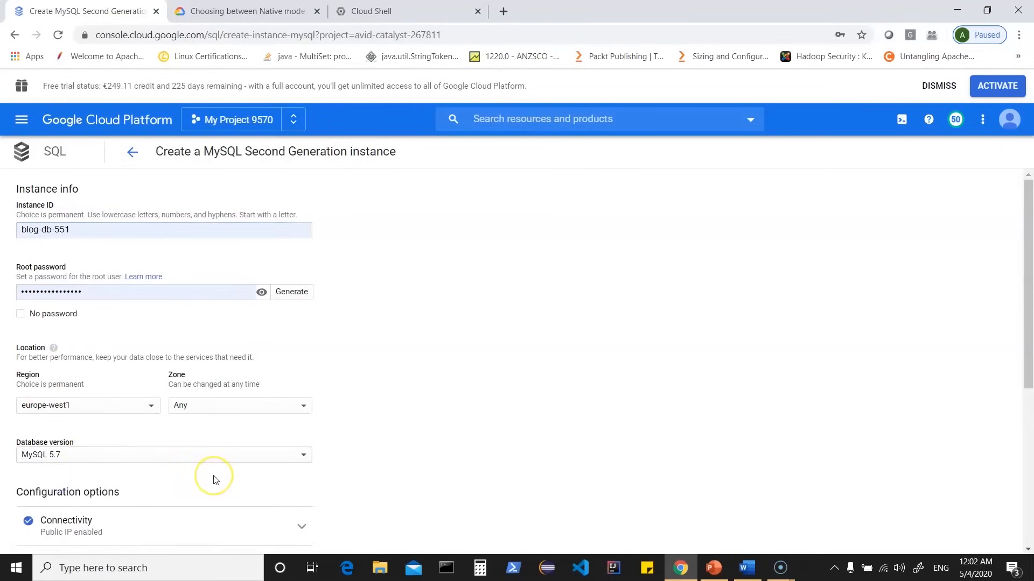
scroll(214, 480, down, 4)
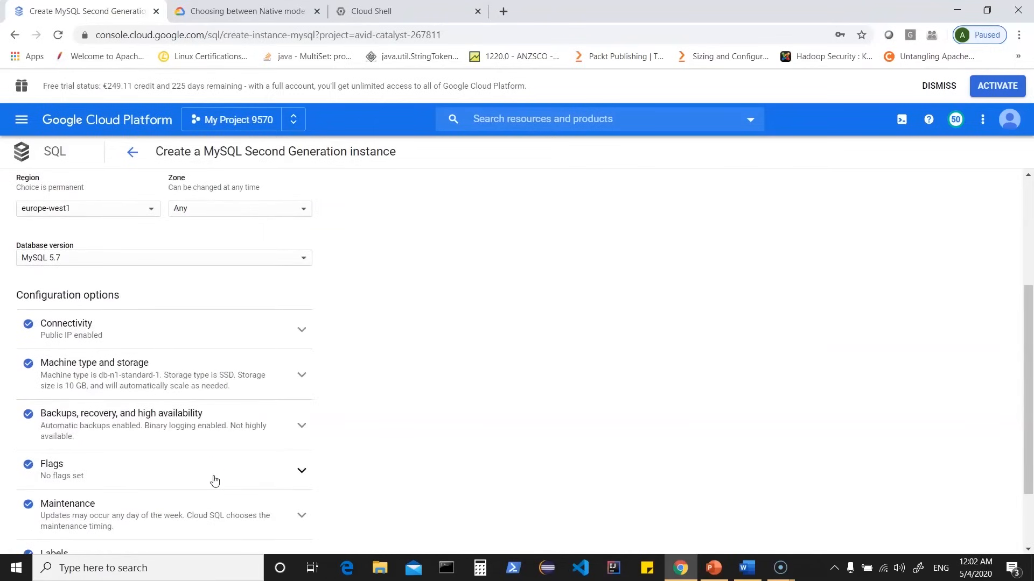
click(490, 449)
scroll(490, 449, down, 2)
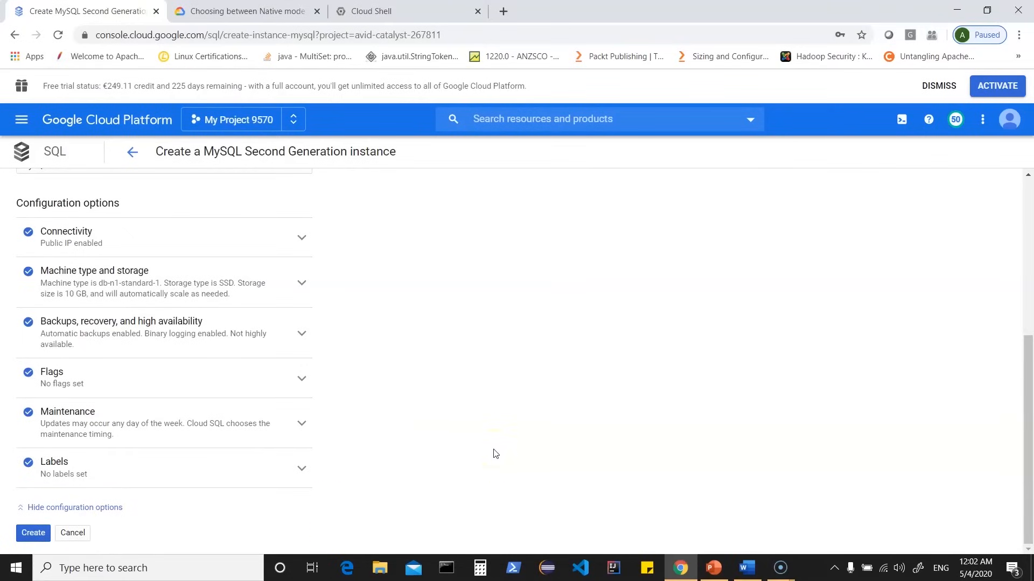
click(75, 534)
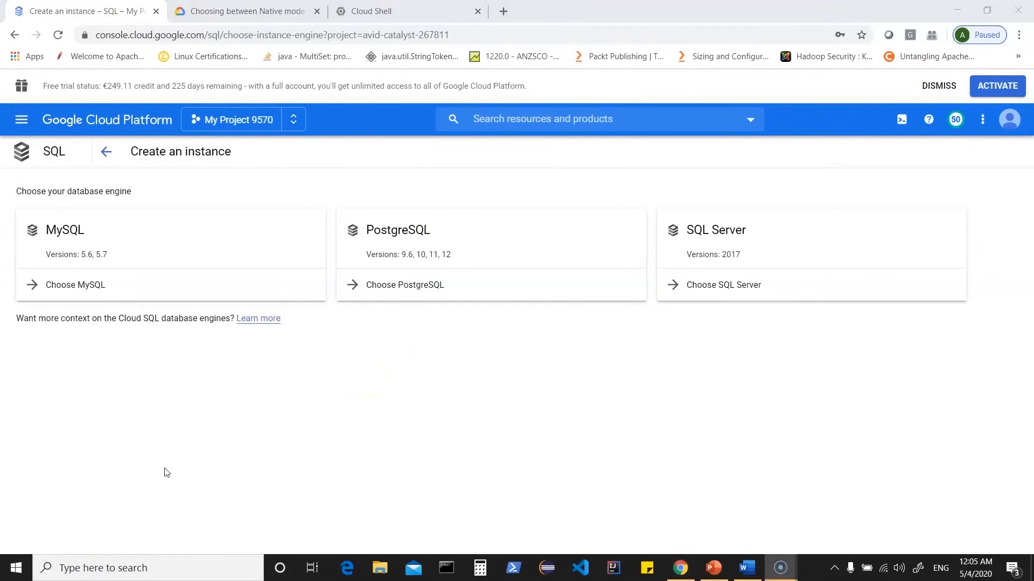
Find BigQuery among the big data products and open it.
click(22, 123)
mouse_move(52, 323)
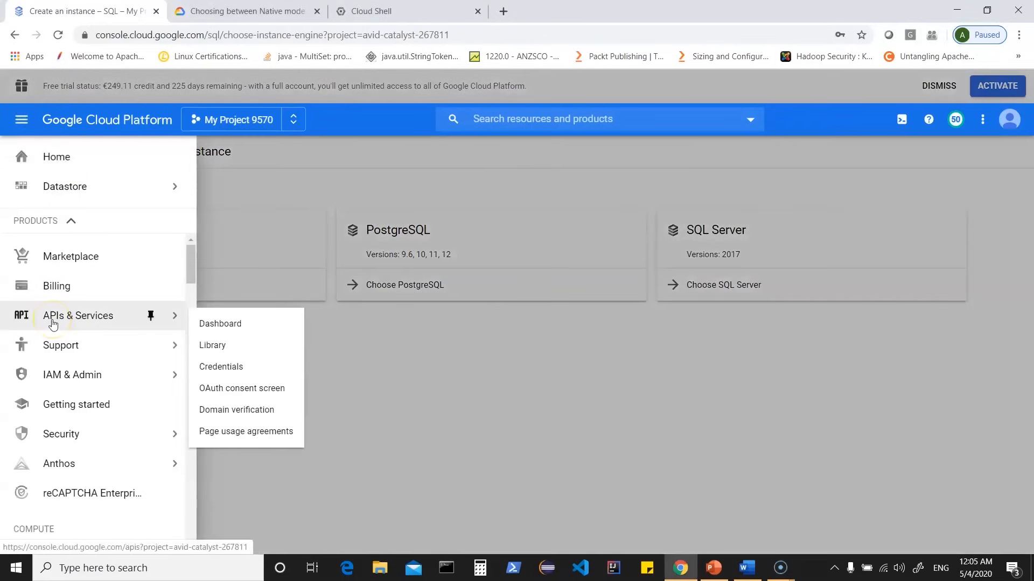
scroll(53, 323, down, 7)
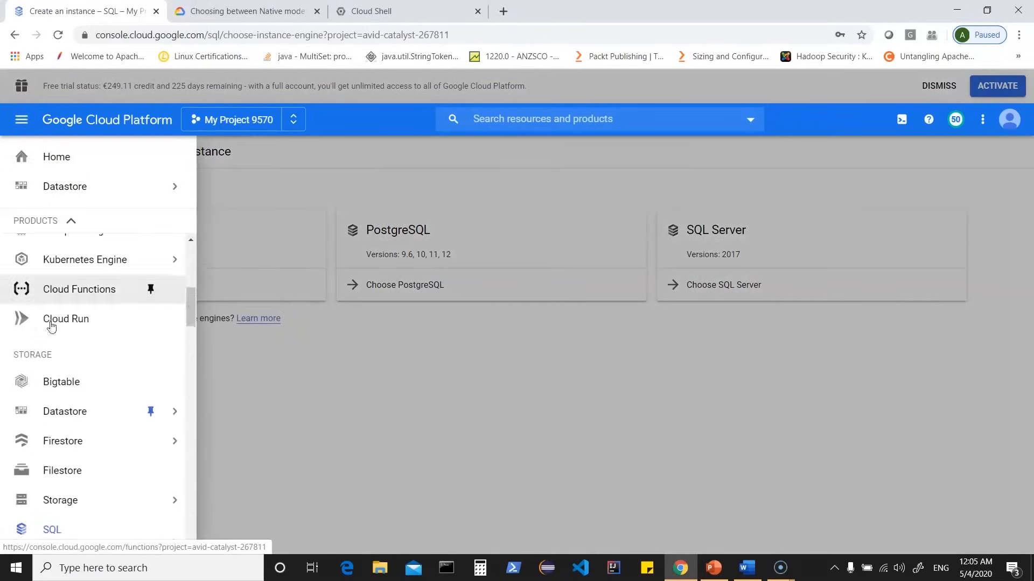
scroll(51, 327, down, 8)
scroll(51, 322, down, 10)
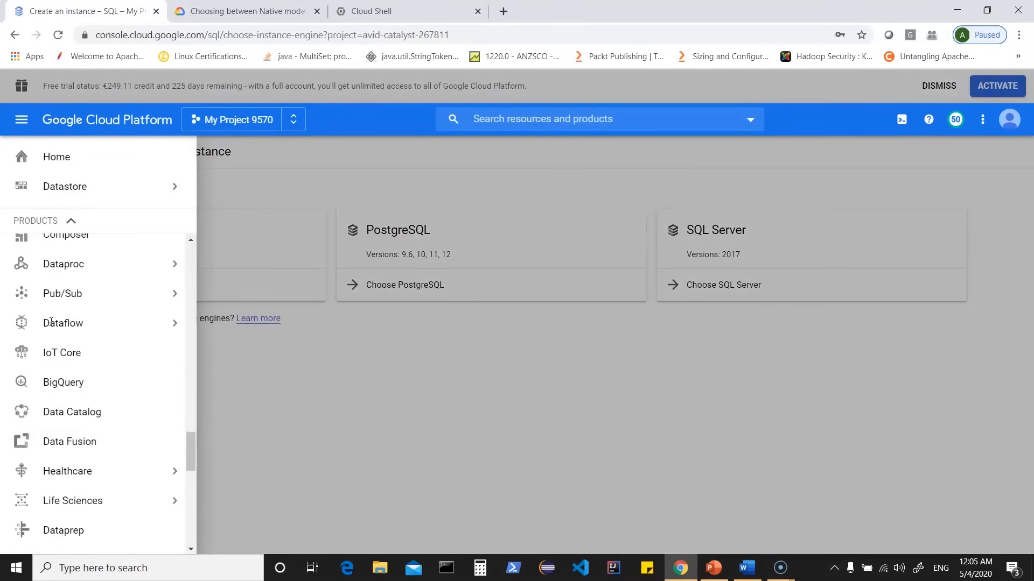
click(59, 386)
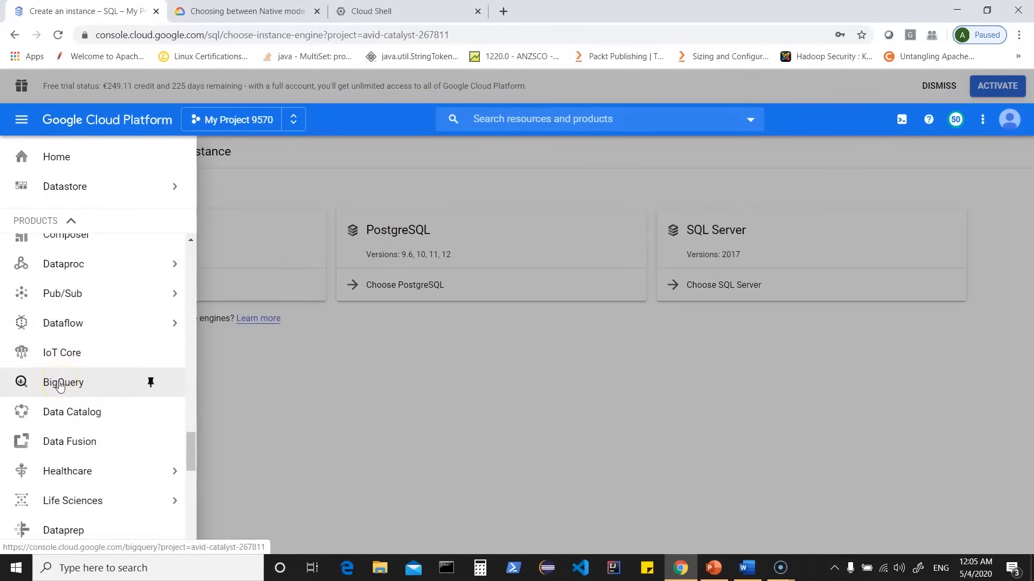
click(60, 384)
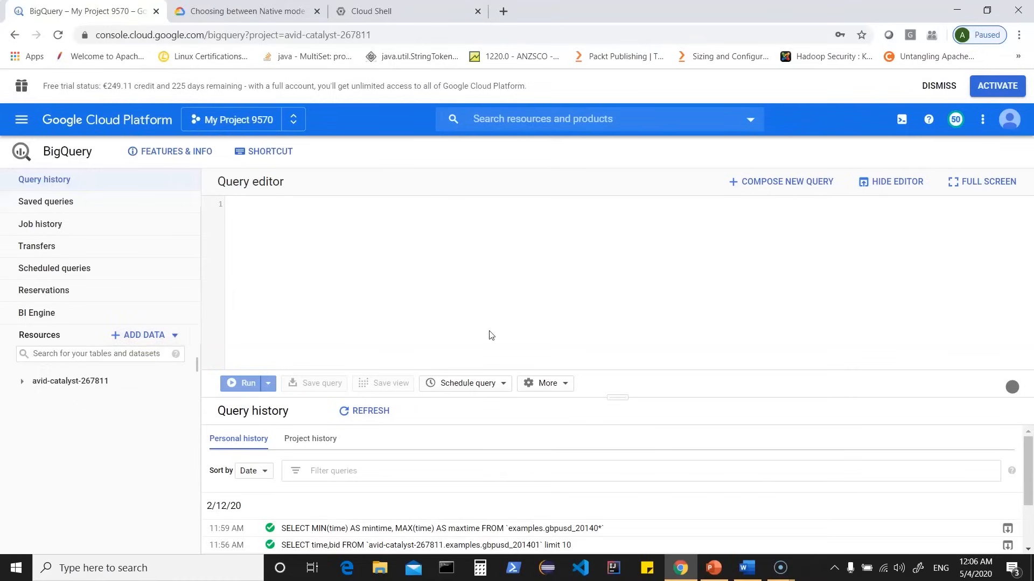
Look over BigQuery's query editor, the personal query history, and the additional formatting and settings options for queries.
click(251, 212)
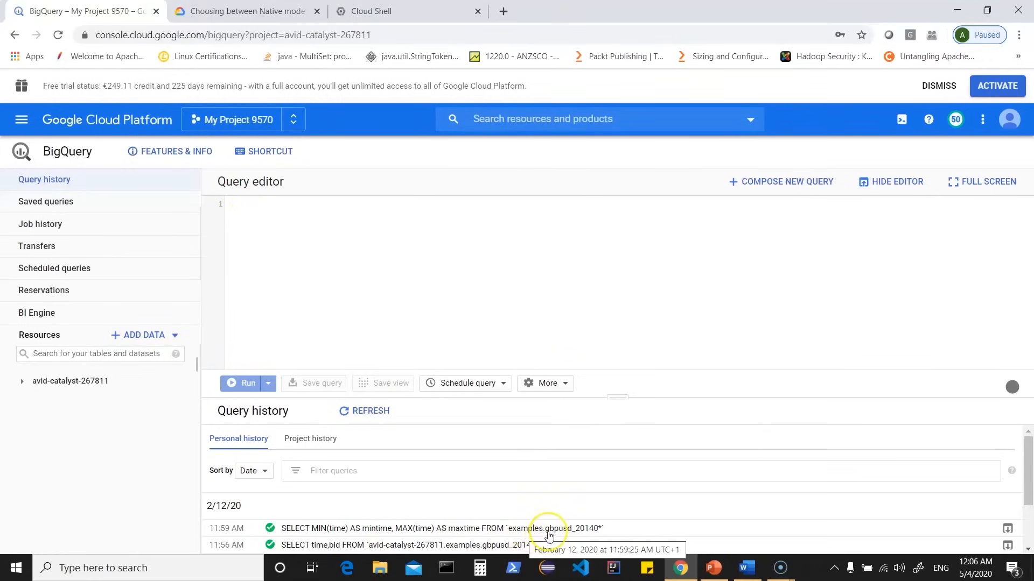
click(527, 533)
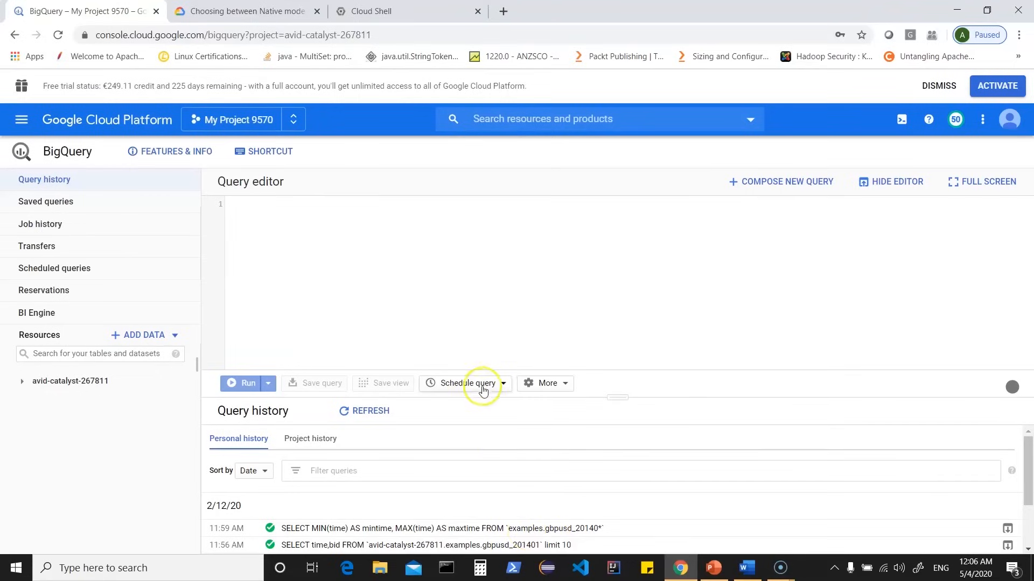
click(545, 386)
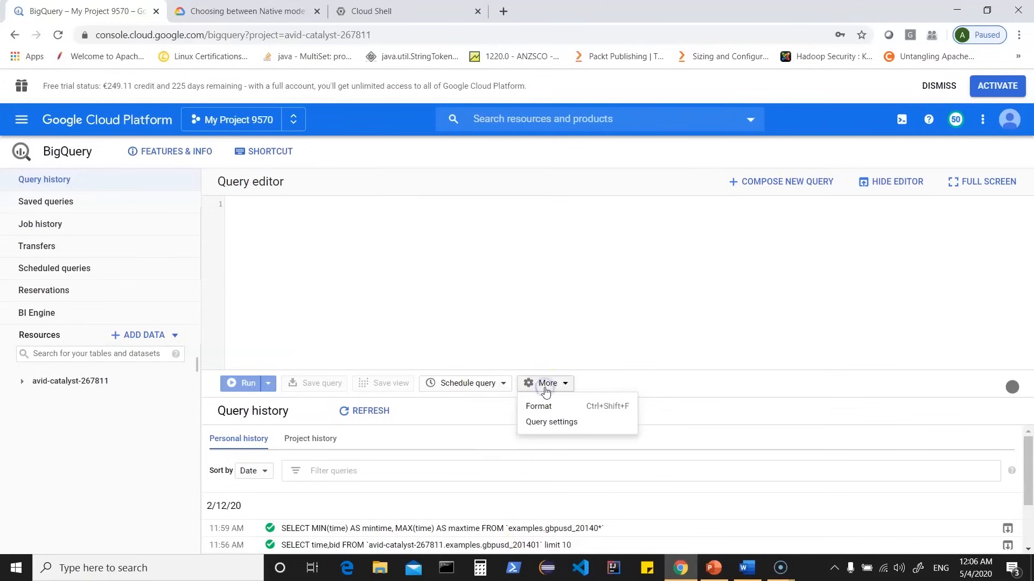
click(545, 408)
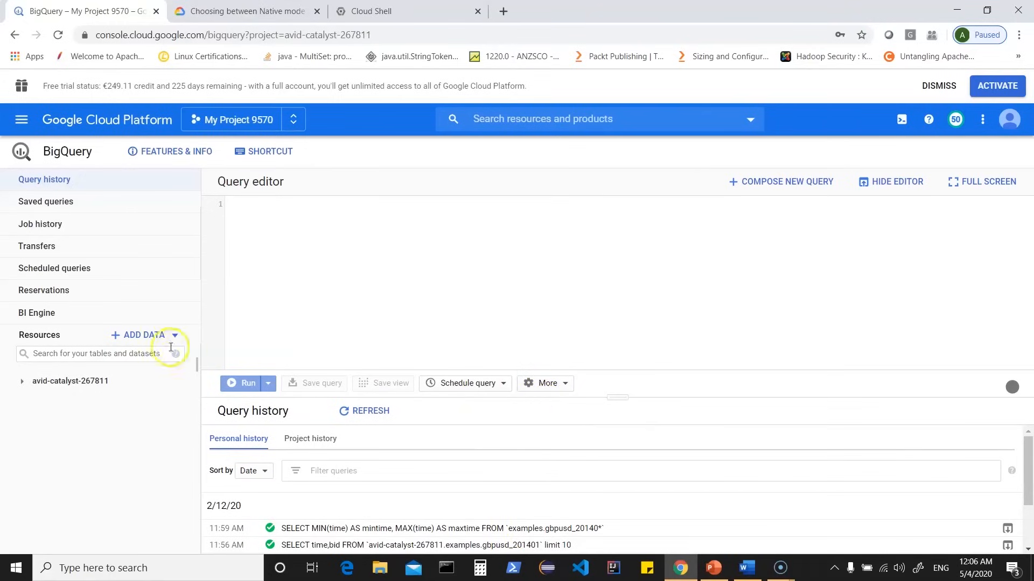
Look over BigQuery's options for adding data, browse the public datasets in the Marketplace, and return to the query editor.
click(143, 337)
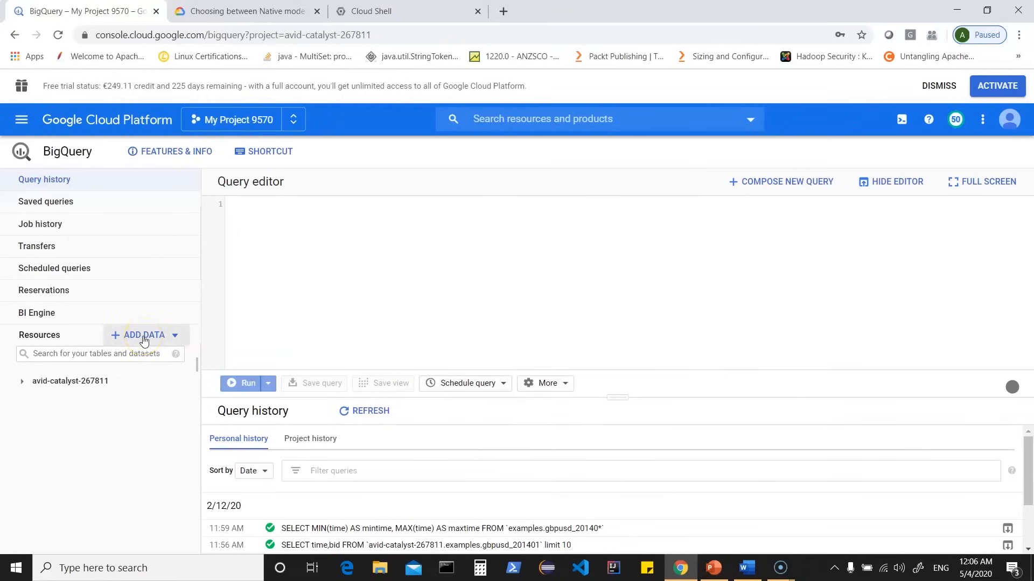
click(143, 338)
click(99, 364)
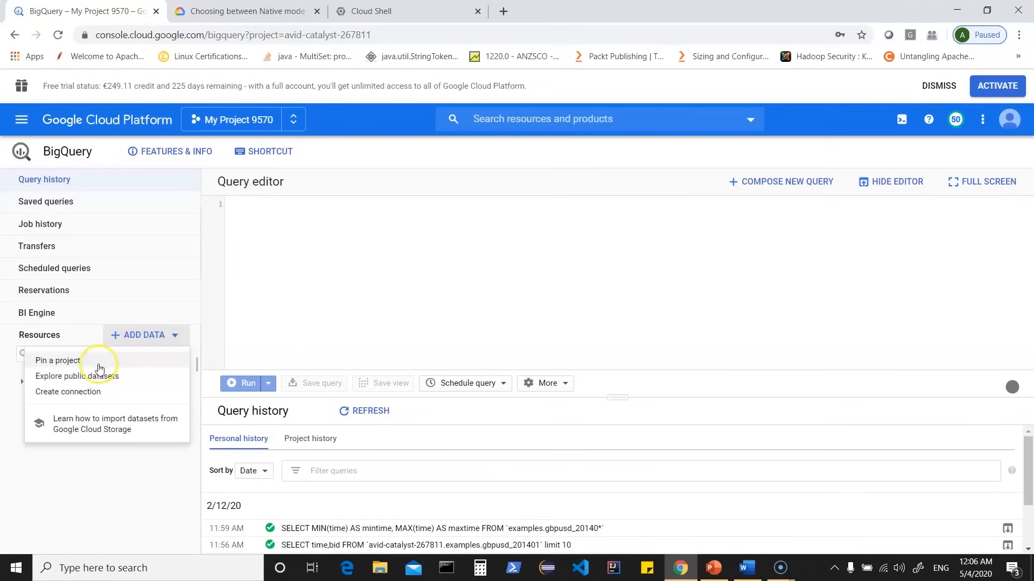
click(108, 378)
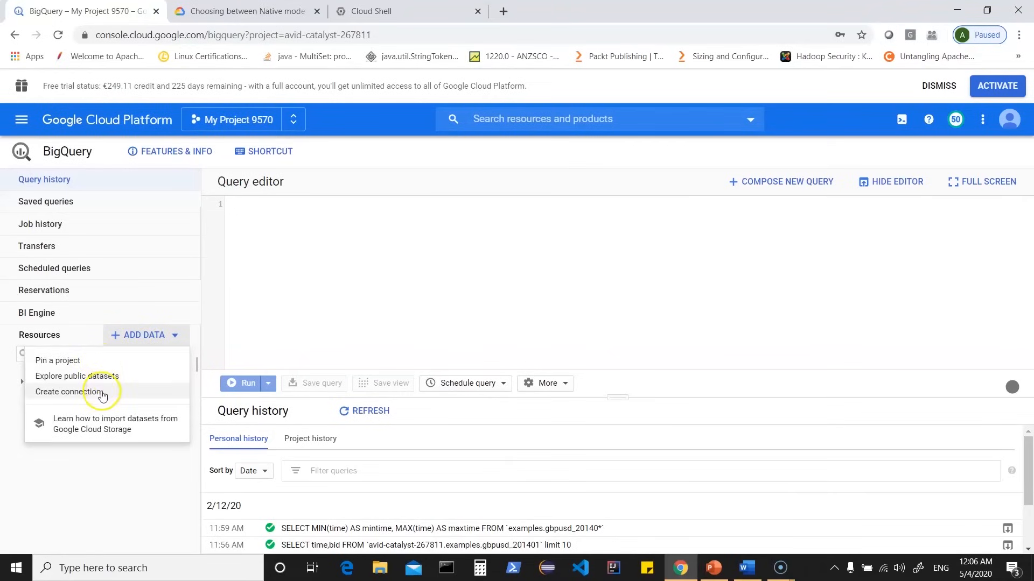
click(107, 376)
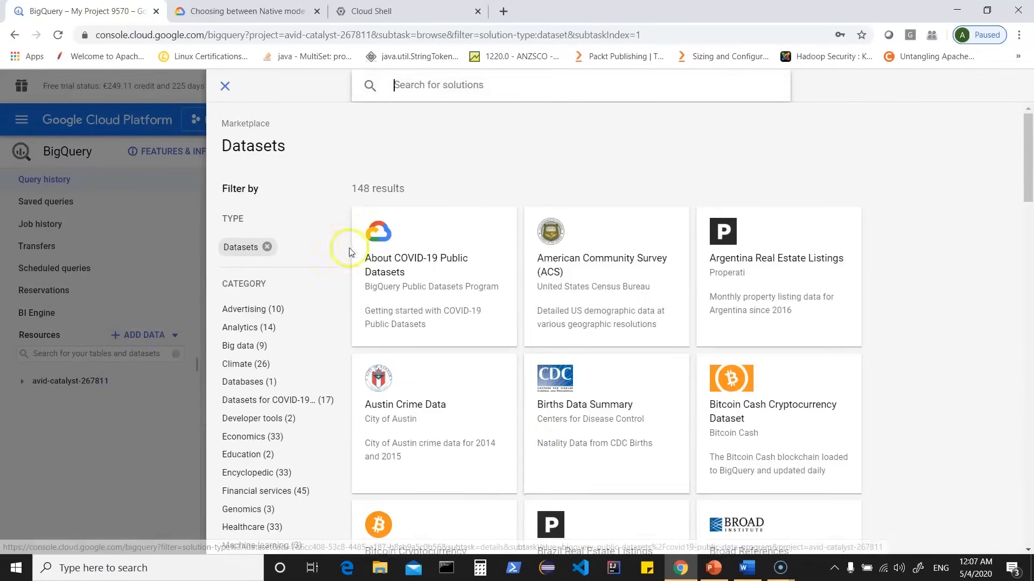
click(225, 88)
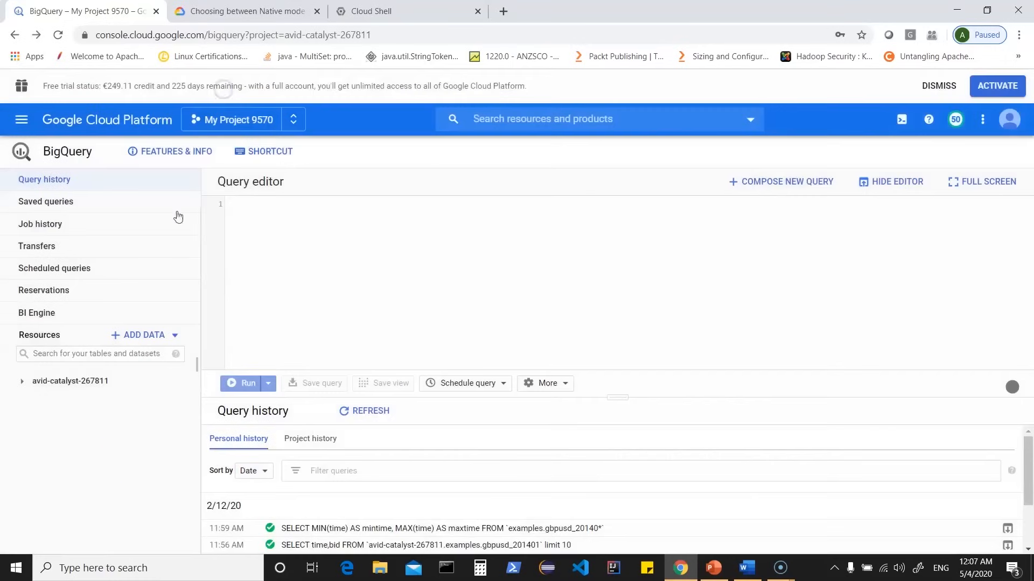
Expand the project under BigQuery's resources and look over the entries for saved queries, job history, transfers and reservations.
click(23, 383)
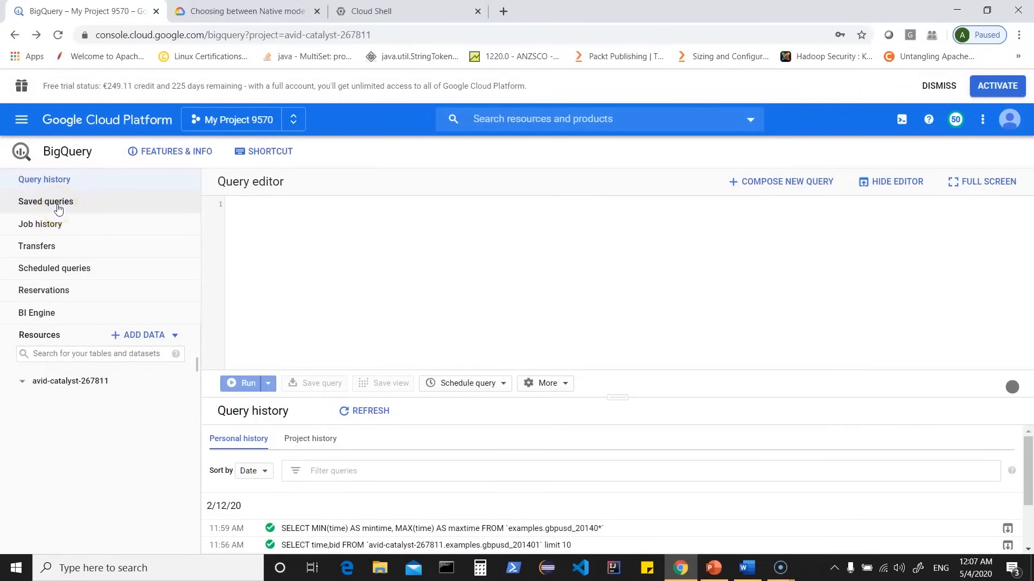
click(58, 226)
click(53, 246)
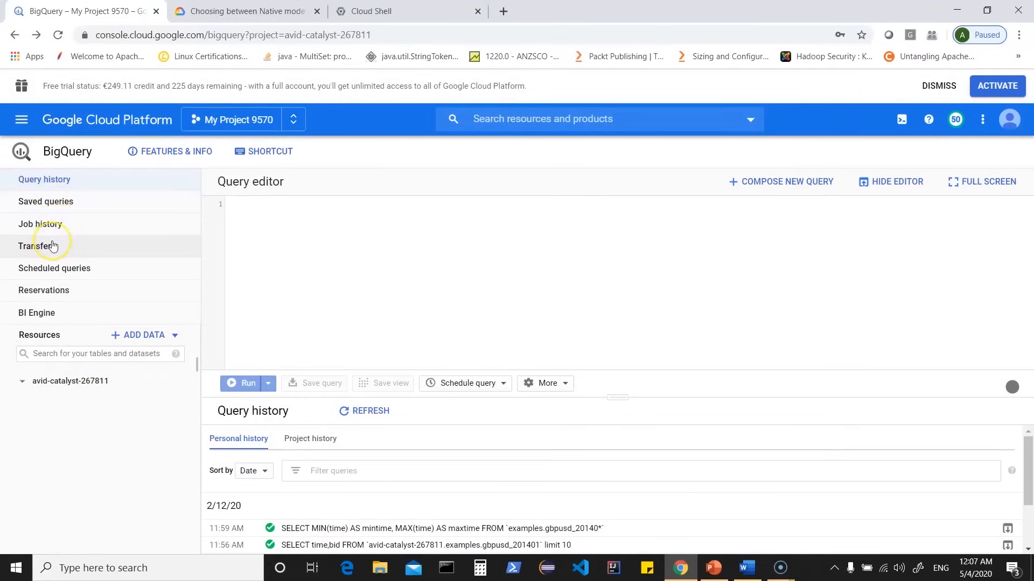
click(78, 300)
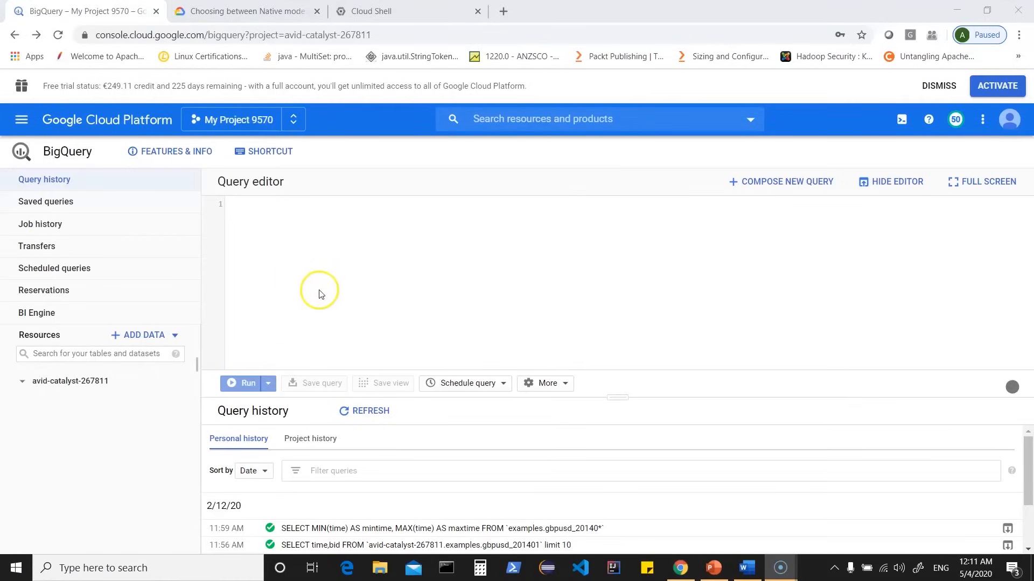
Look at what creating a BigQuery data connection requires, and cancel without enabling the BigQuery Connection API.
click(144, 337)
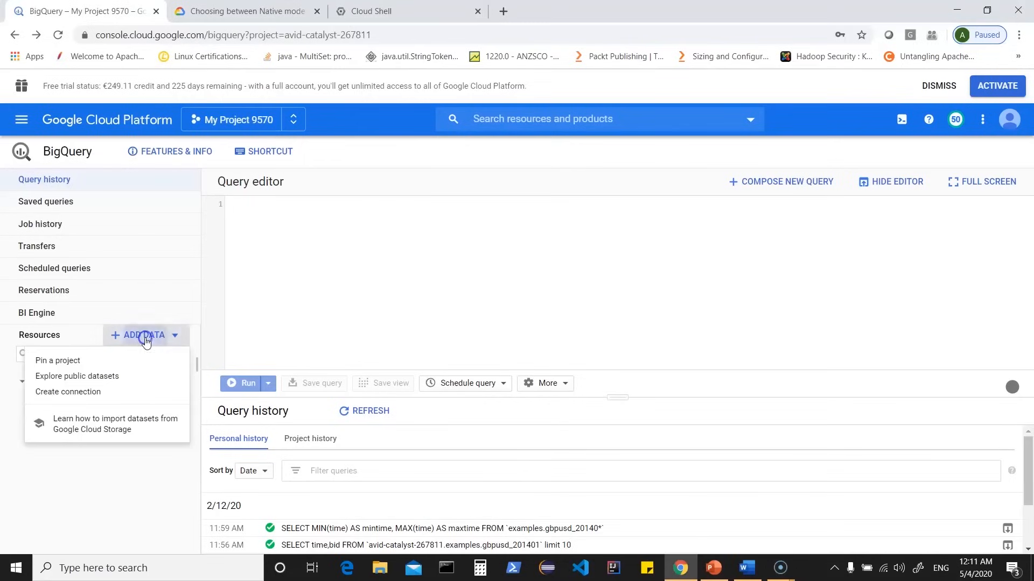
click(87, 398)
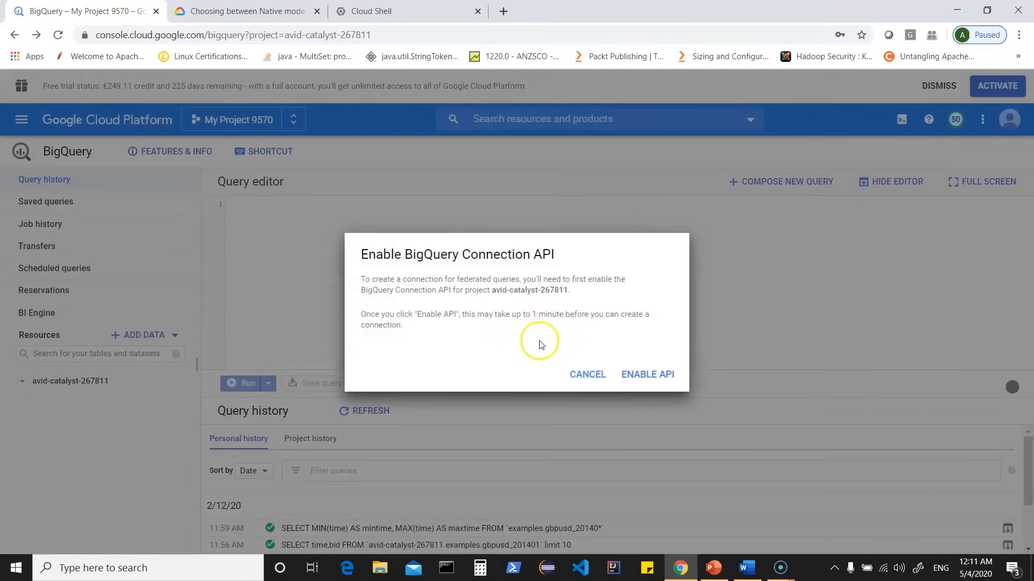
click(587, 375)
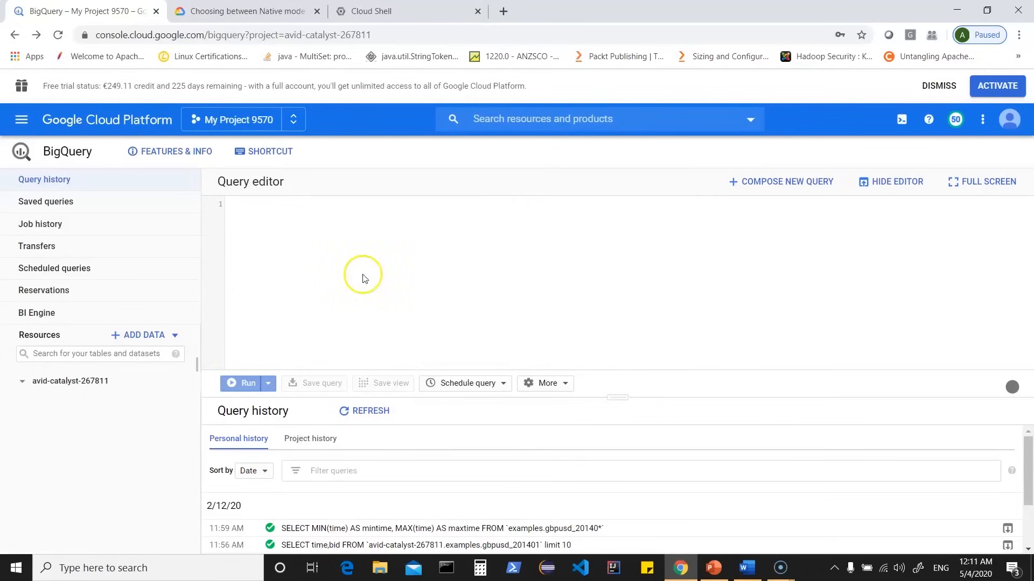
Find Dataproc among the big data products and open its clusters page.
click(18, 130)
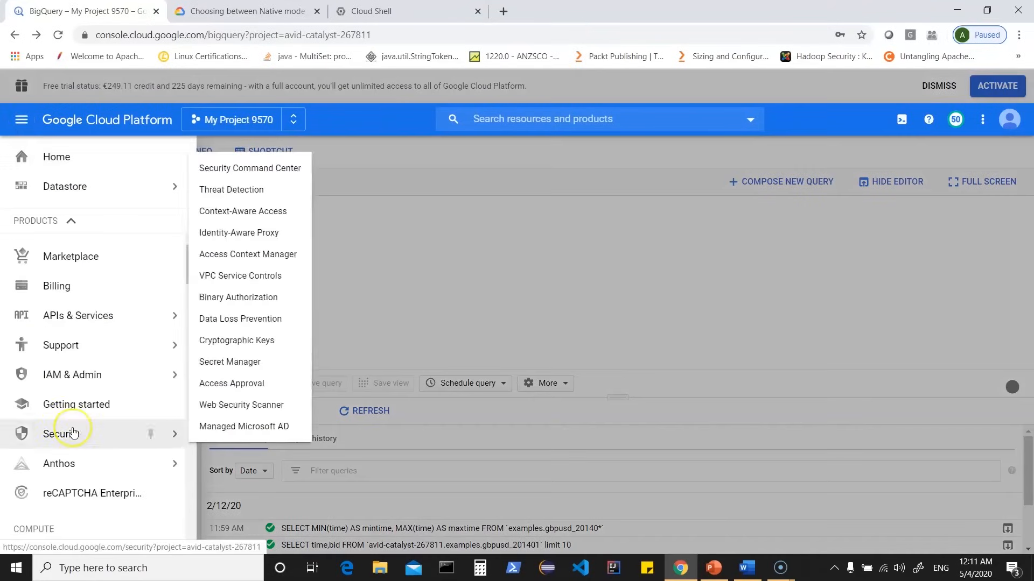
scroll(74, 430, down, 3)
scroll(74, 431, down, 5)
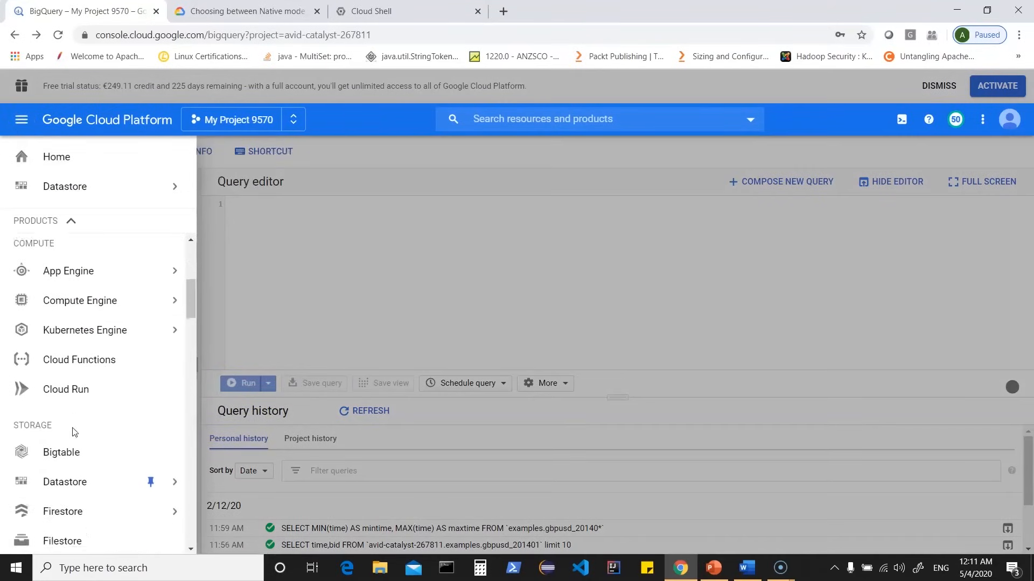
scroll(74, 432, down, 8)
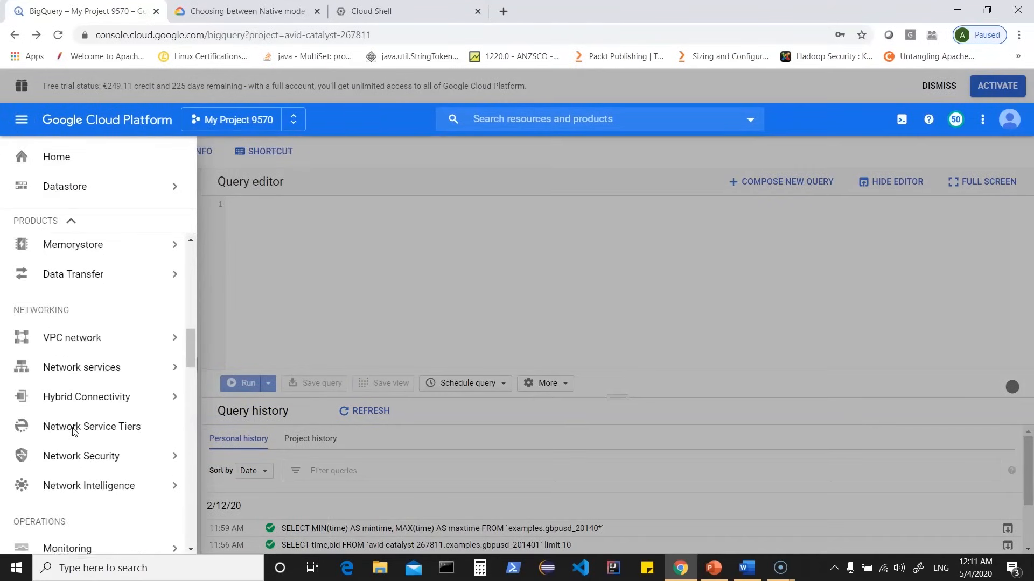
scroll(74, 431, down, 10)
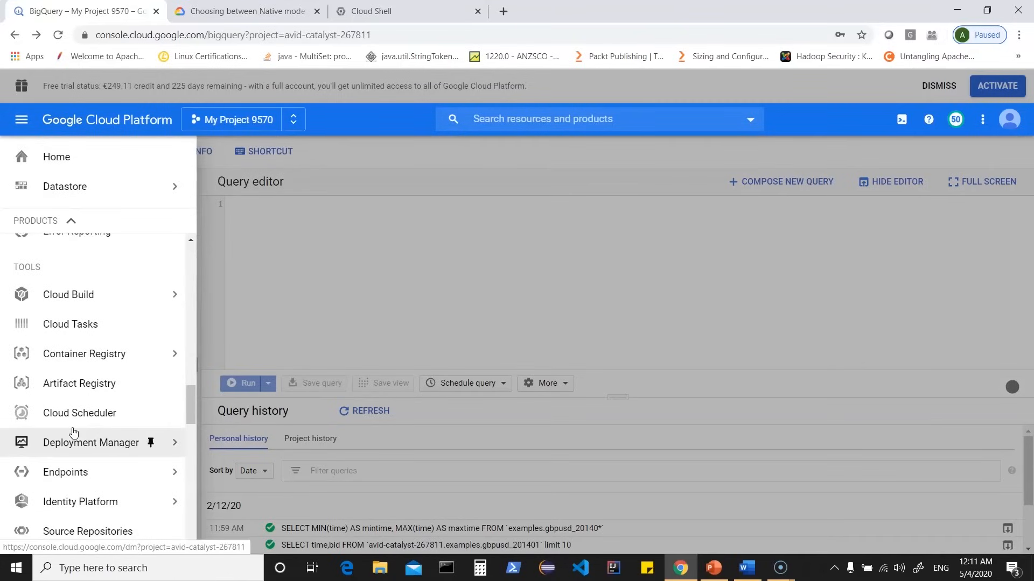
scroll(74, 431, down, 6)
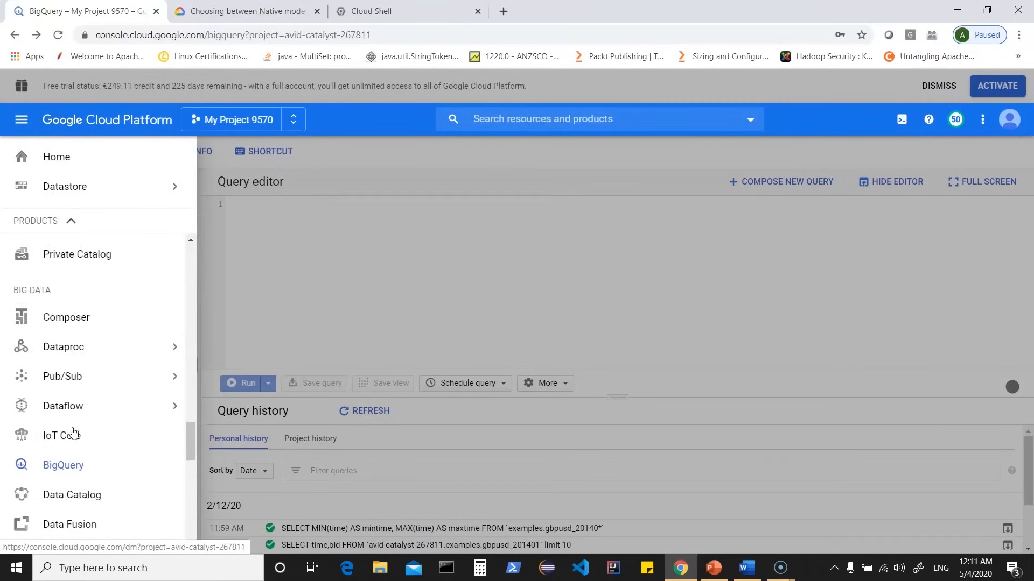
click(81, 349)
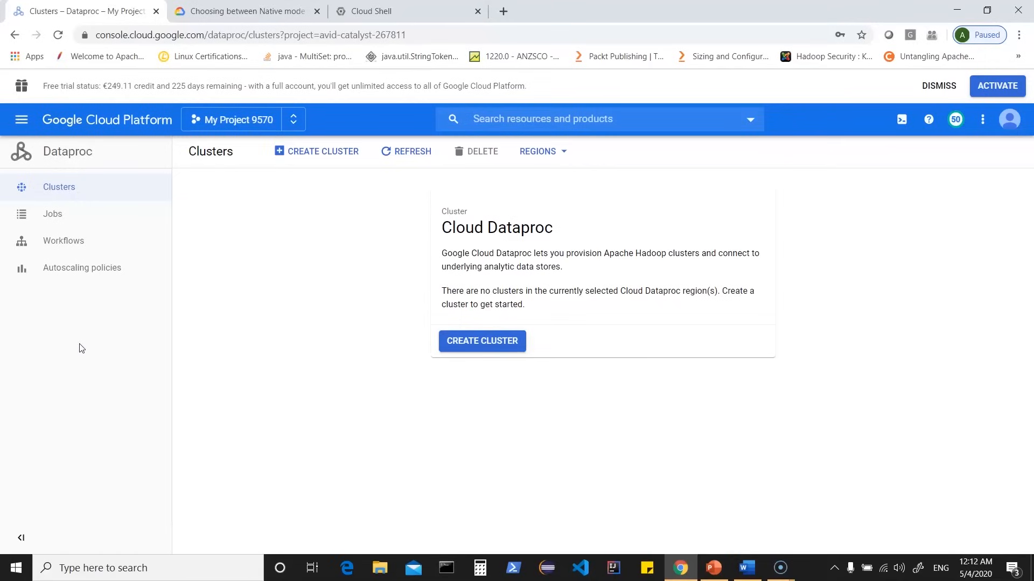
Start creating a Dataproc cluster and set its region to europe-west4.
click(464, 344)
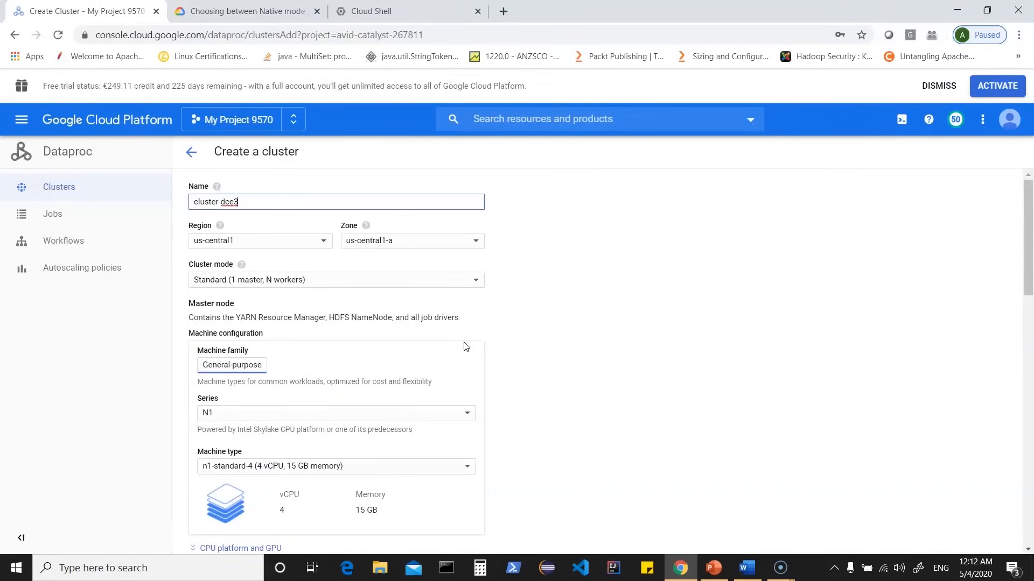
click(286, 240)
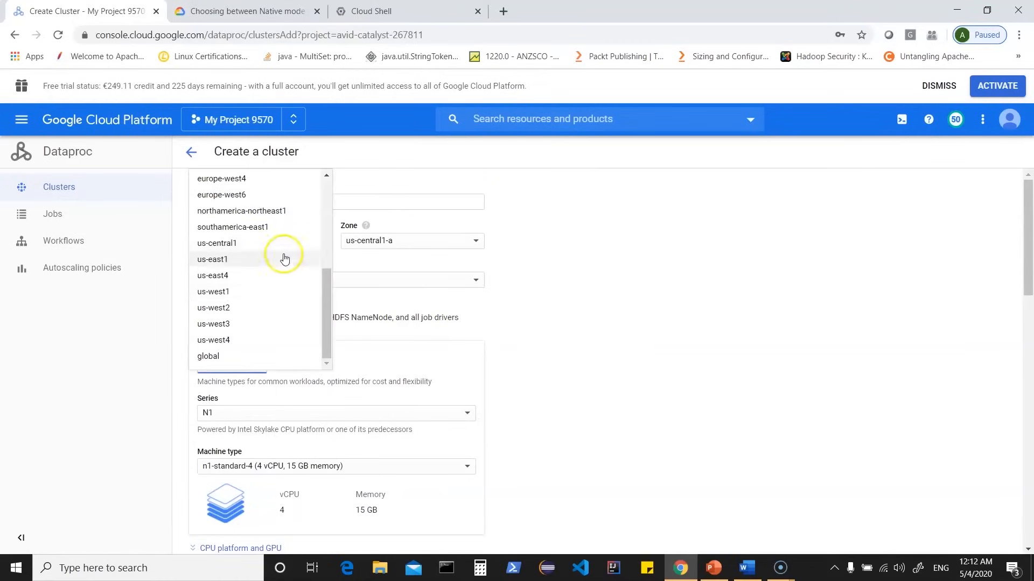
click(260, 183)
Set the master node's machine type to n1-standard-2 (2 vCPU, 7.5 GB memory).
scroll(627, 388, down, 1)
scroll(628, 387, down, 3)
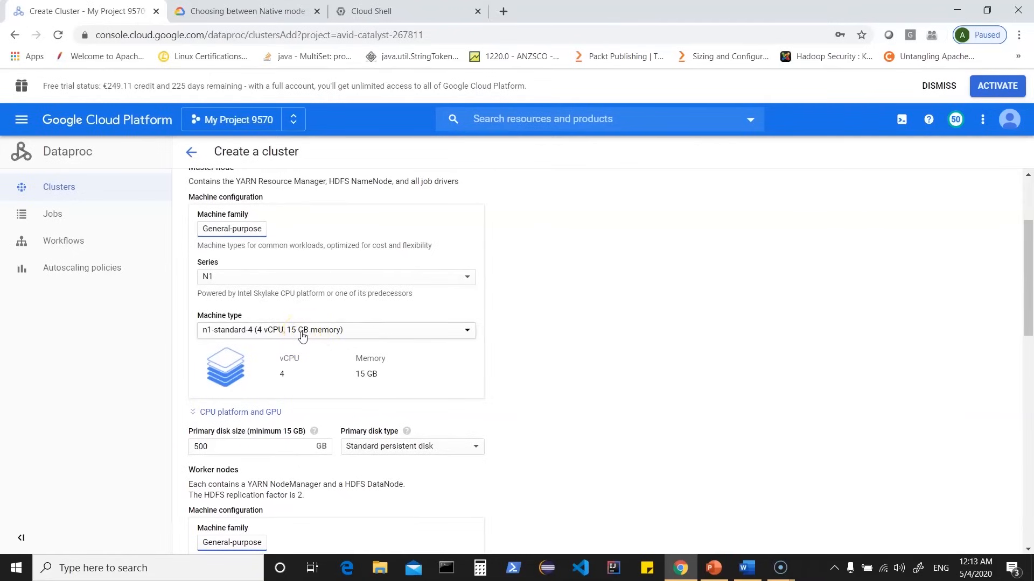
click(330, 333)
click(330, 334)
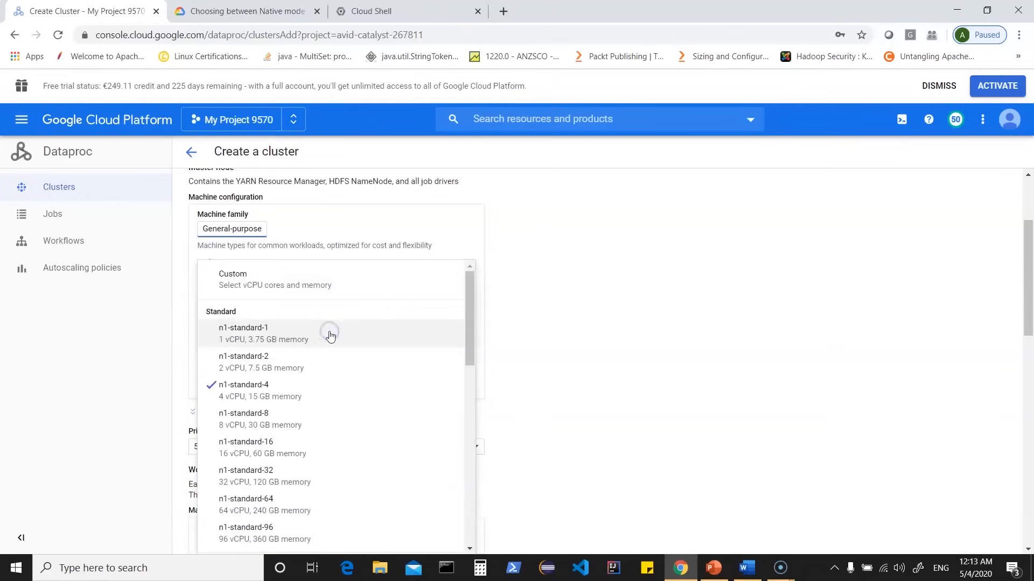
click(321, 365)
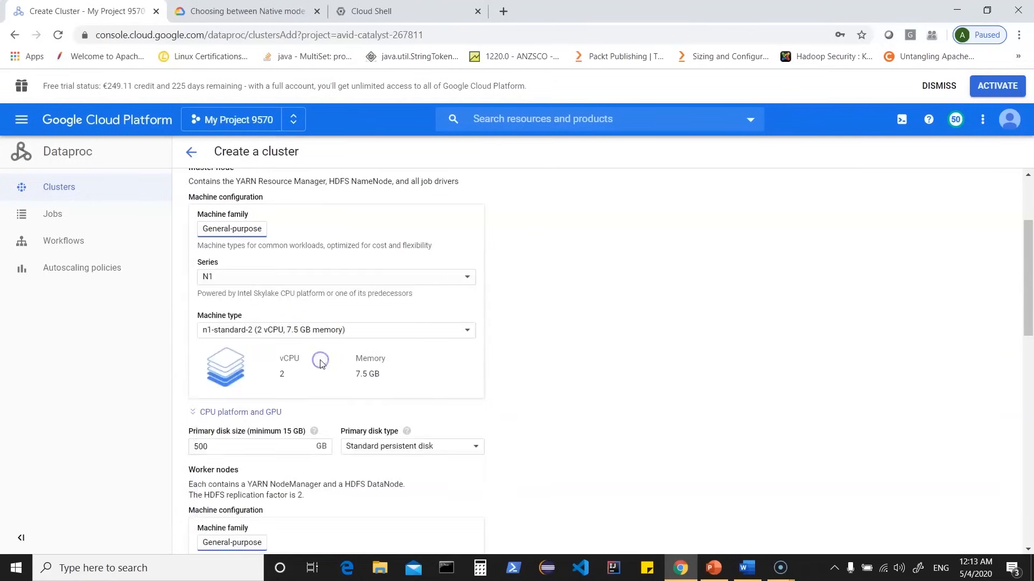
Set the worker nodes' machine type to n1-standard-1 (1 vCPU, 3.75 GB memory).
scroll(544, 360, down, 3)
scroll(546, 362, down, 1)
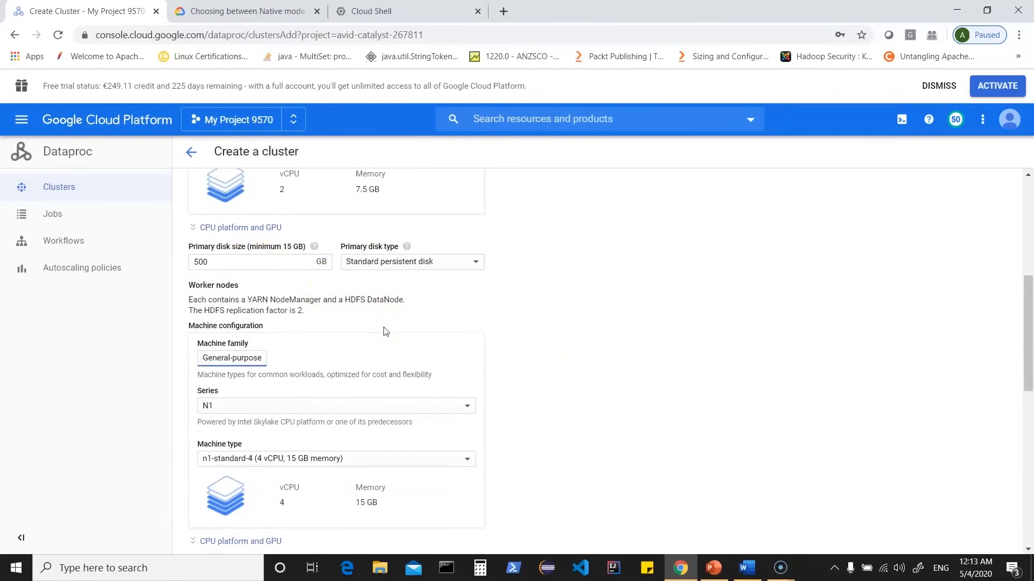
scroll(605, 304, up, 3)
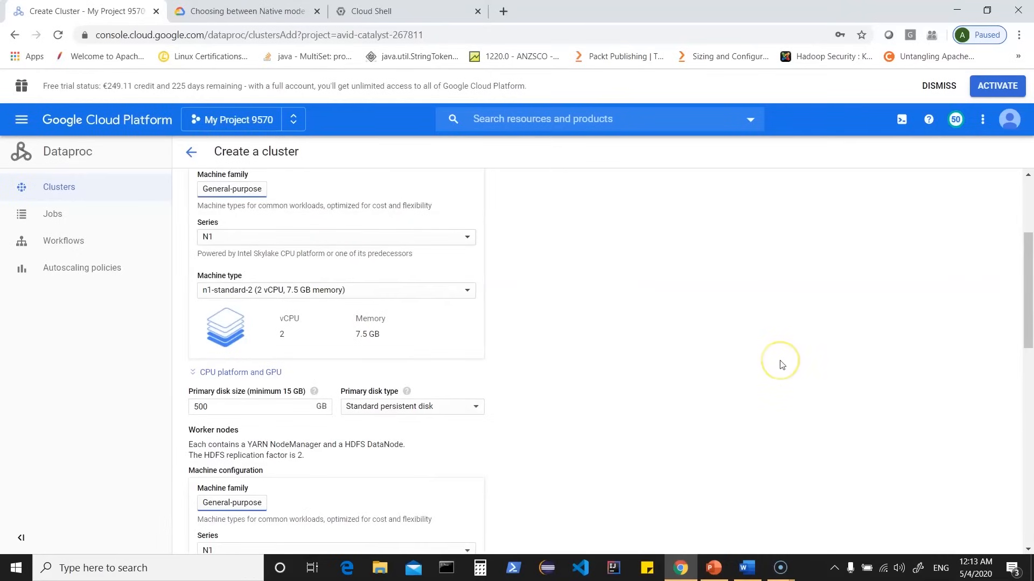
scroll(782, 365, down, 5)
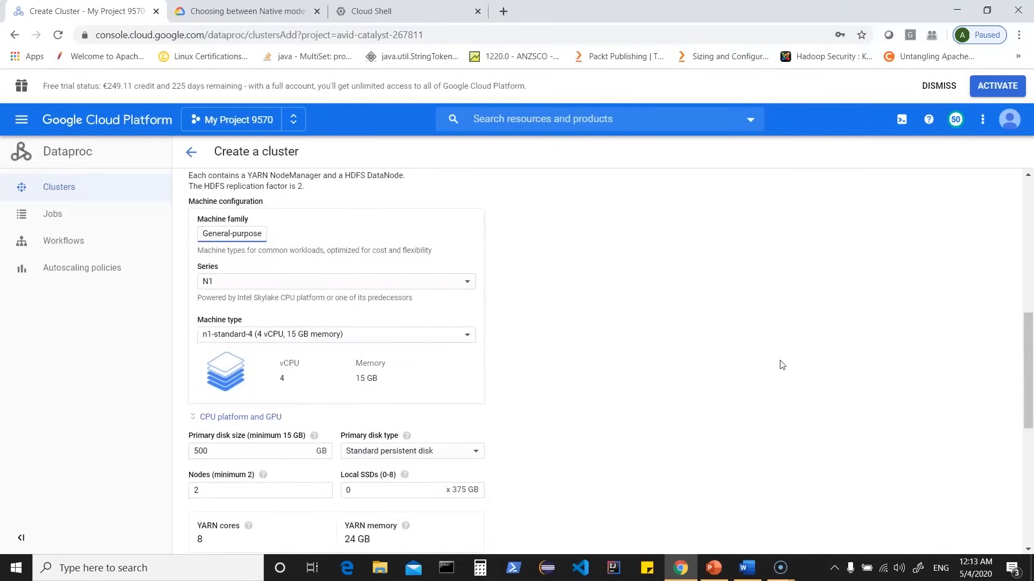
scroll(781, 365, up, 1)
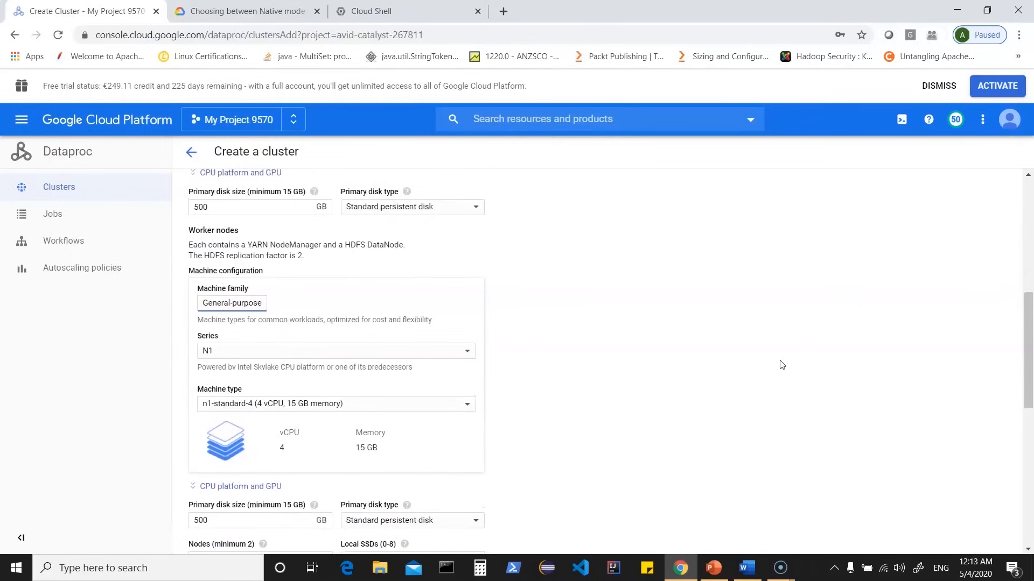
scroll(782, 365, down, 1)
click(403, 331)
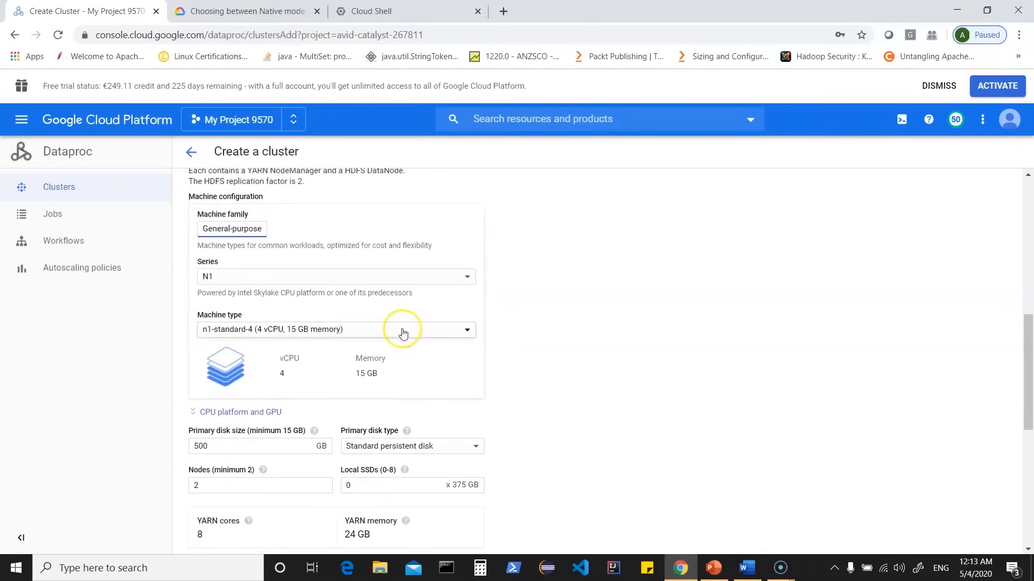
click(374, 335)
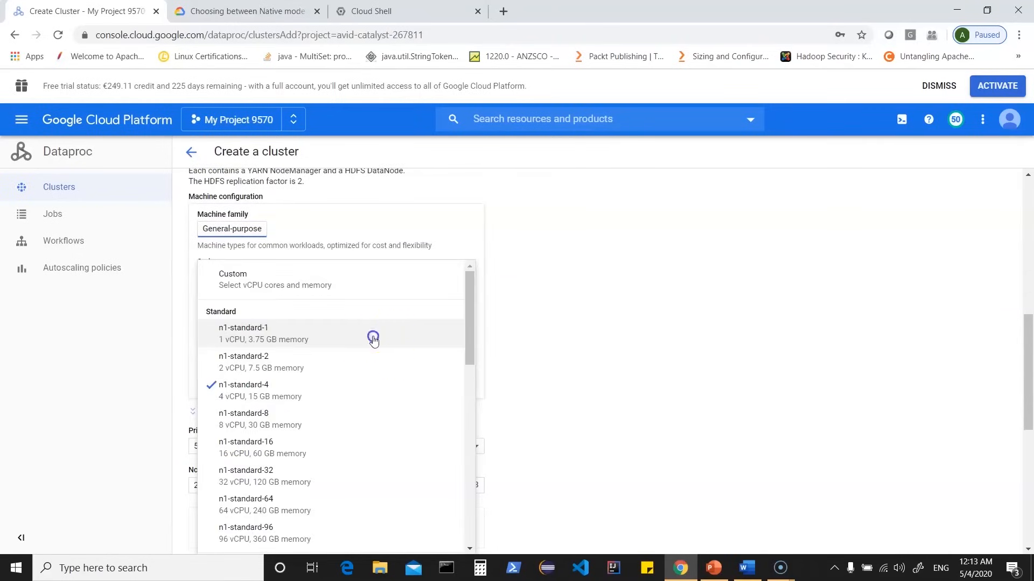
Review the remaining cluster settings, keeping two worker nodes with 500 GB standard persistent disks, and create the cluster.
scroll(728, 383, down, 2)
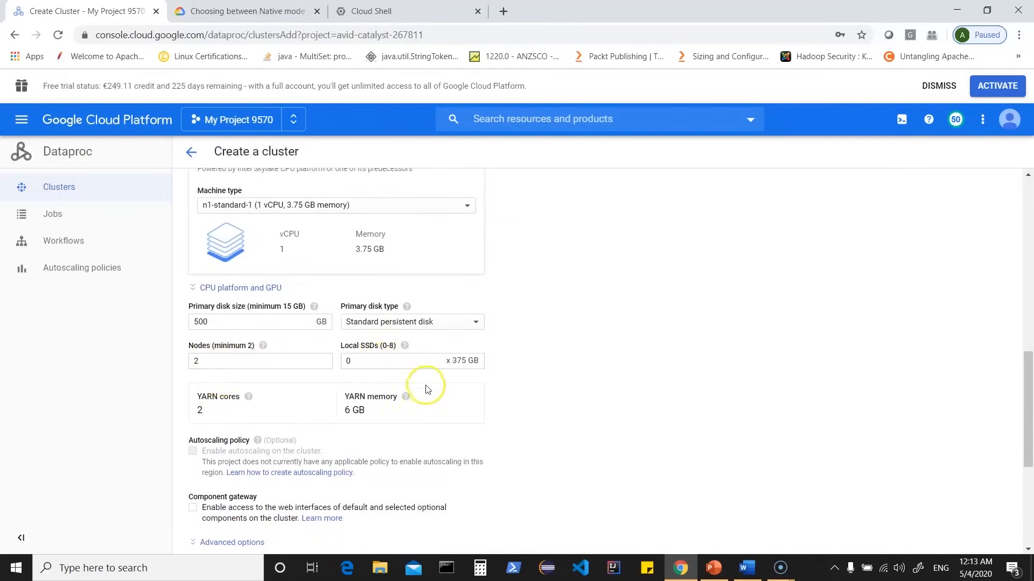
scroll(614, 427, down, 1)
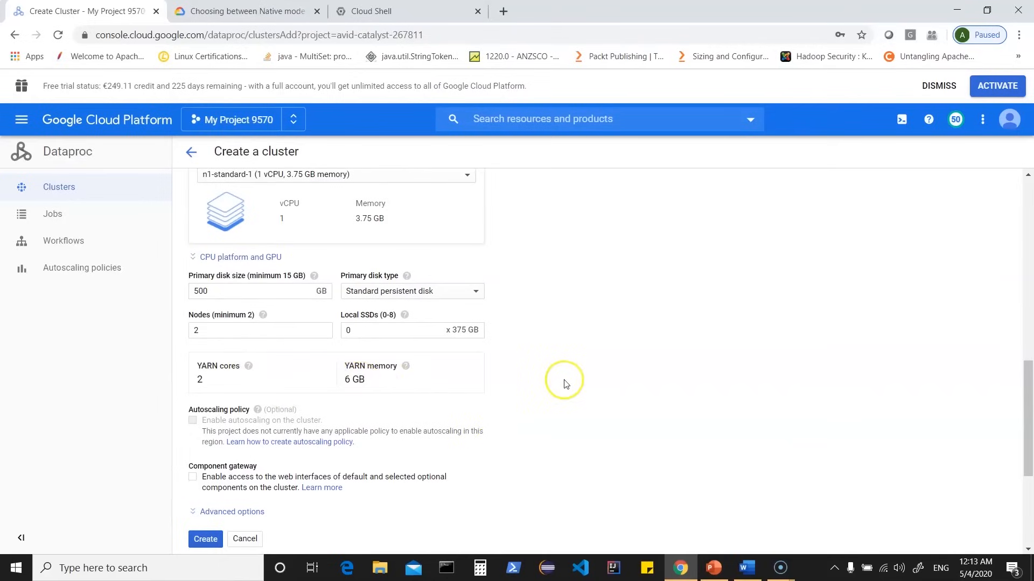
scroll(565, 383, up, 1)
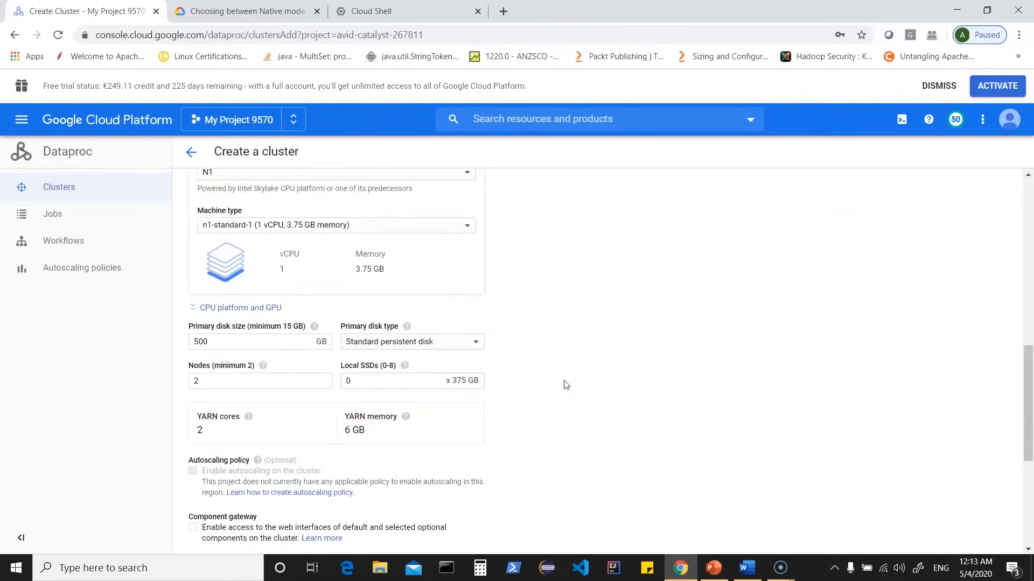
scroll(565, 384, down, 4)
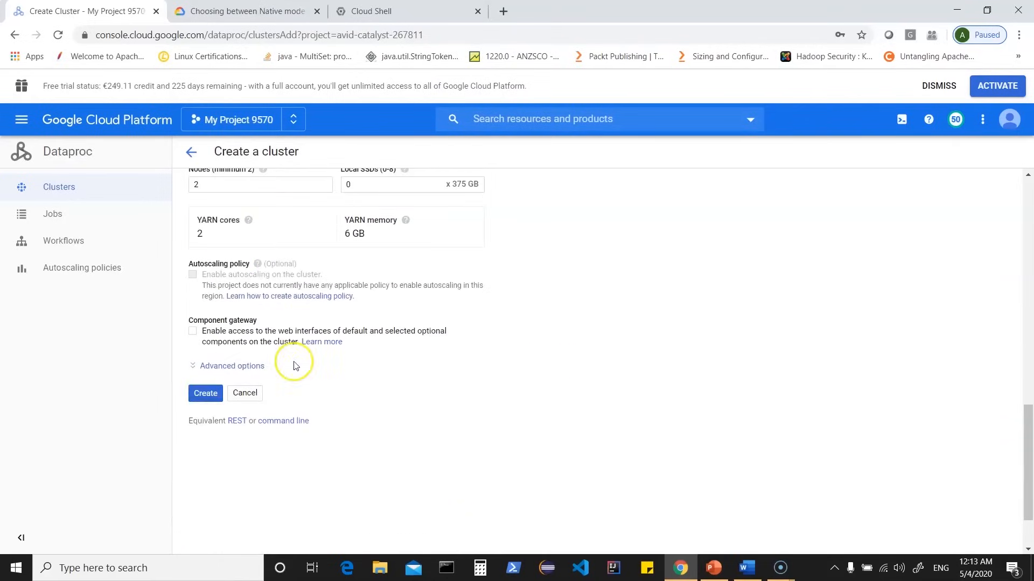
click(205, 395)
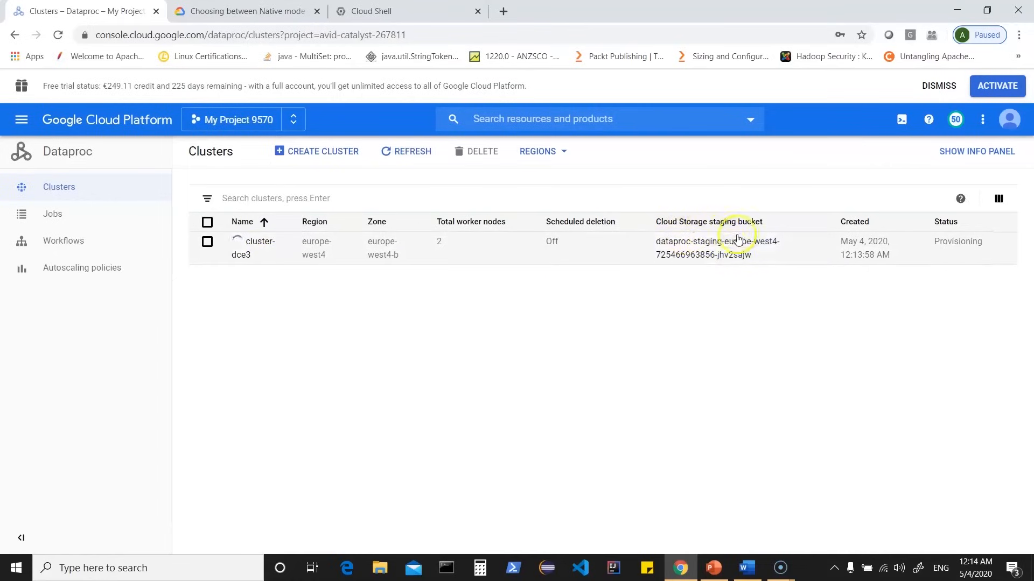
Open the new cluster's Cloud Storage staging bucket in a separate browser tab.
right_click(681, 255)
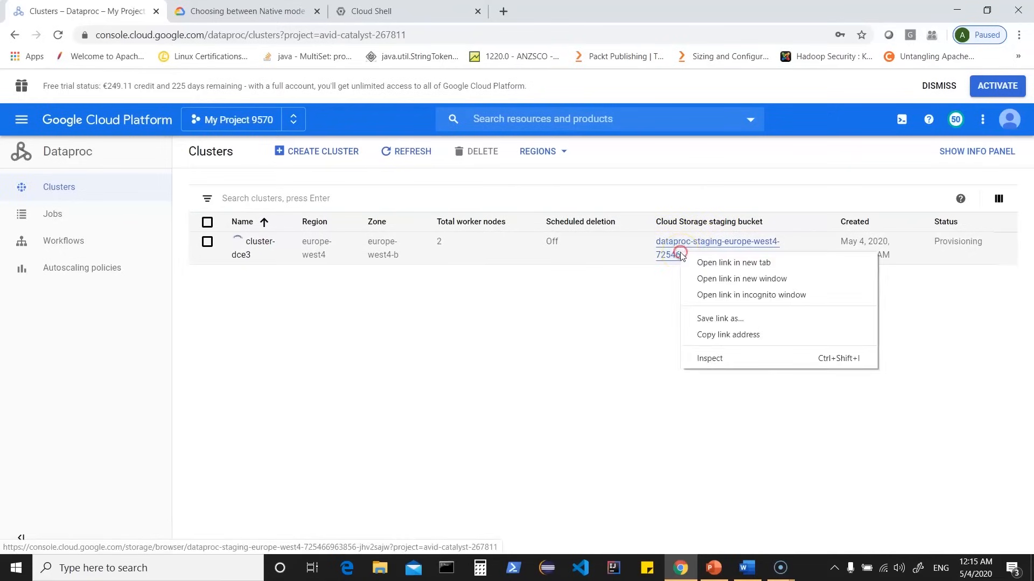
click(694, 264)
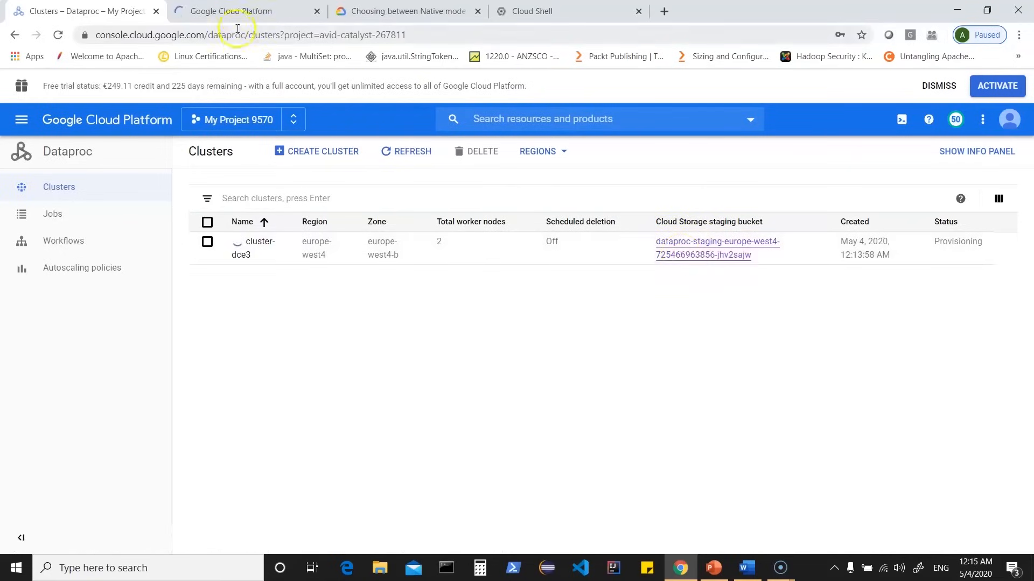
Browse the staging bucket's google-cloud-dataproc-metainfo folder down to the cluster-dce3-w-0 subfolder and return to the bucket list.
click(232, 12)
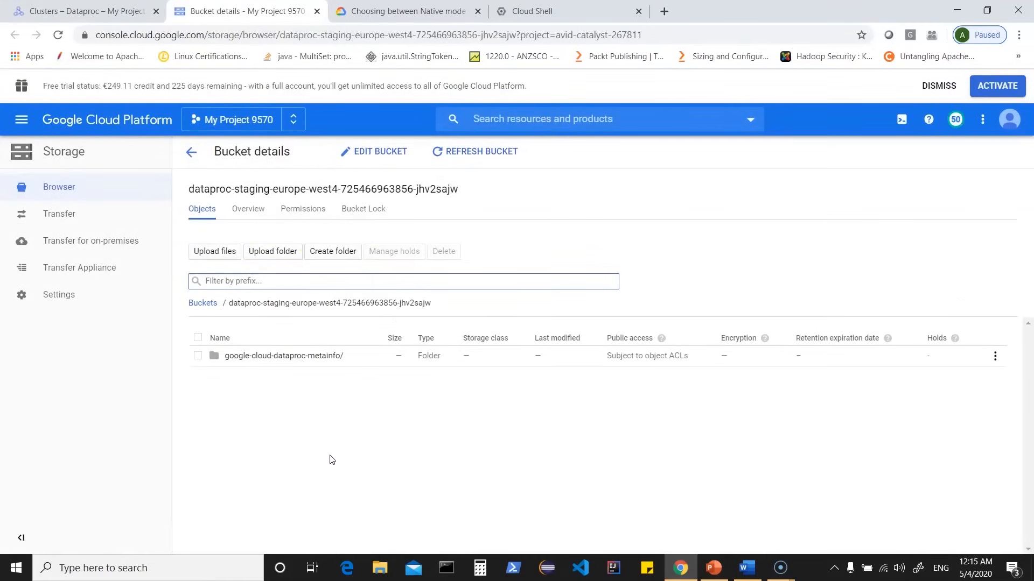
click(279, 357)
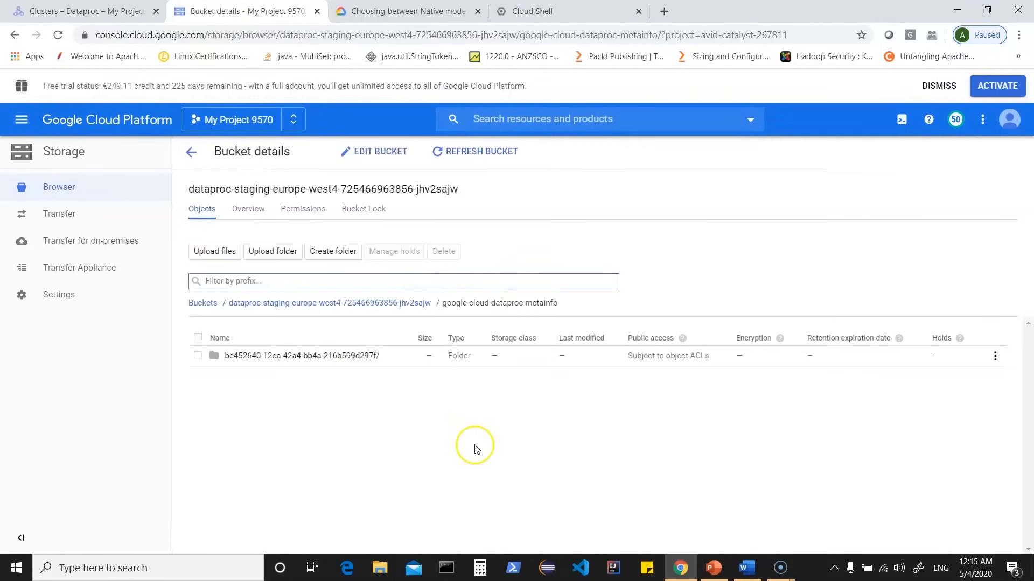
click(346, 357)
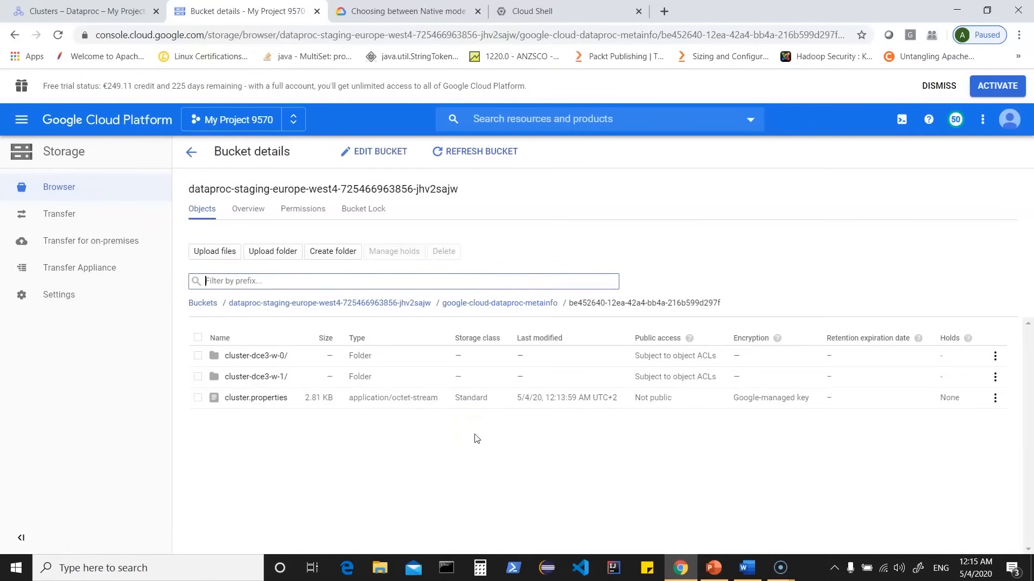
click(269, 357)
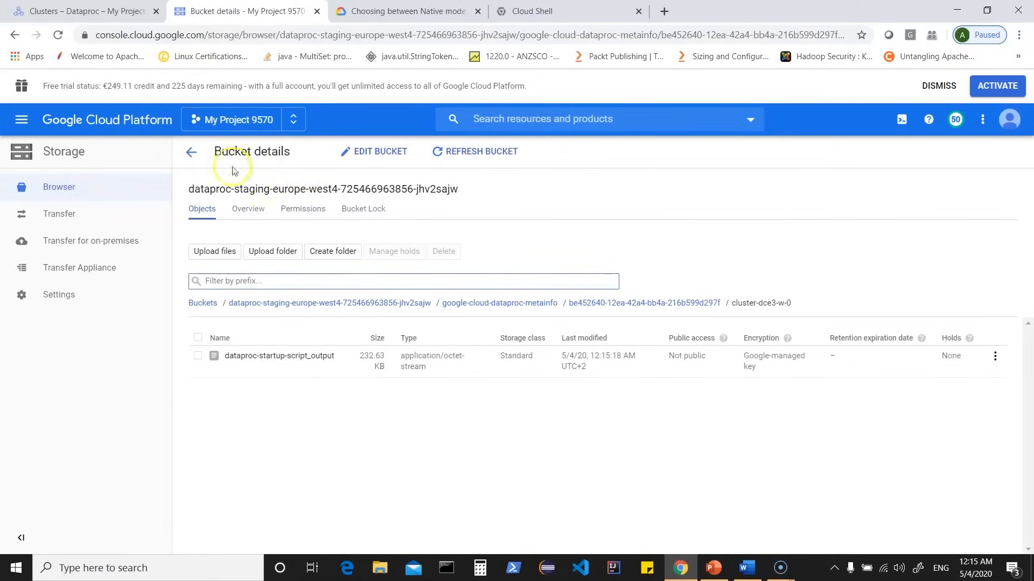
click(192, 154)
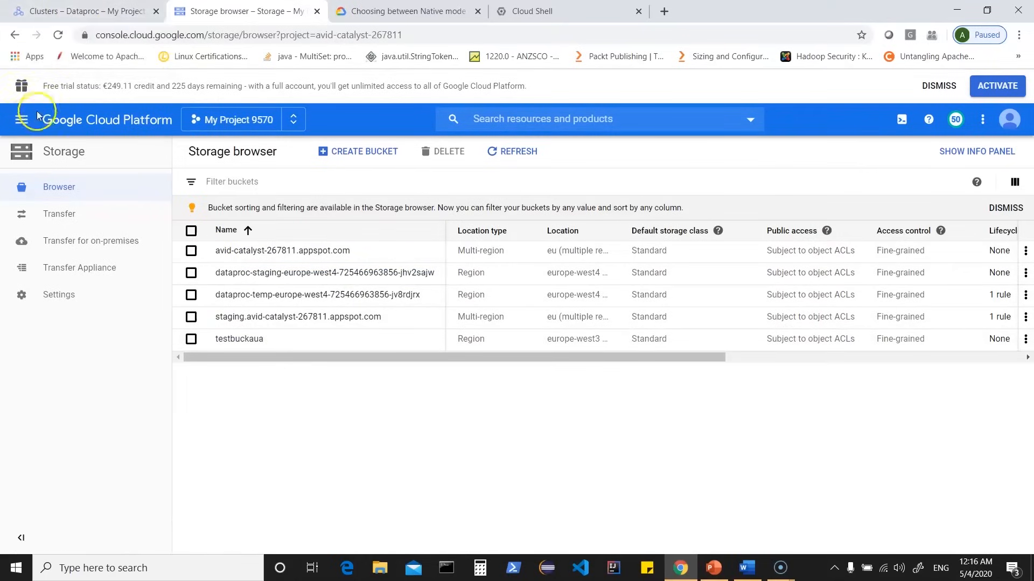
Open the Compute Engine VM instances list to check the machines belonging to the Dataproc cluster.
click(22, 119)
mouse_move(57, 367)
scroll(58, 367, down, 5)
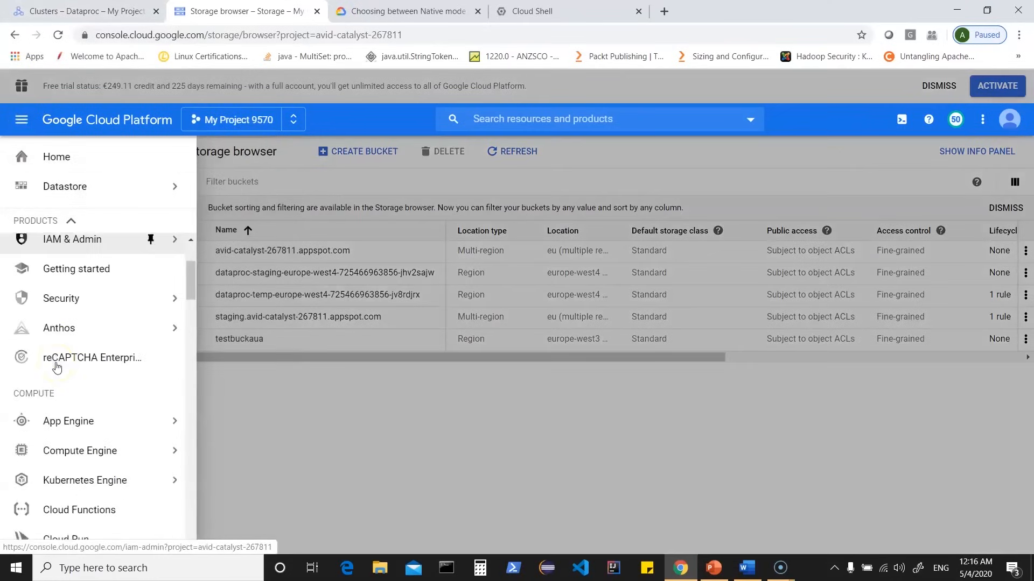
mouse_move(115, 327)
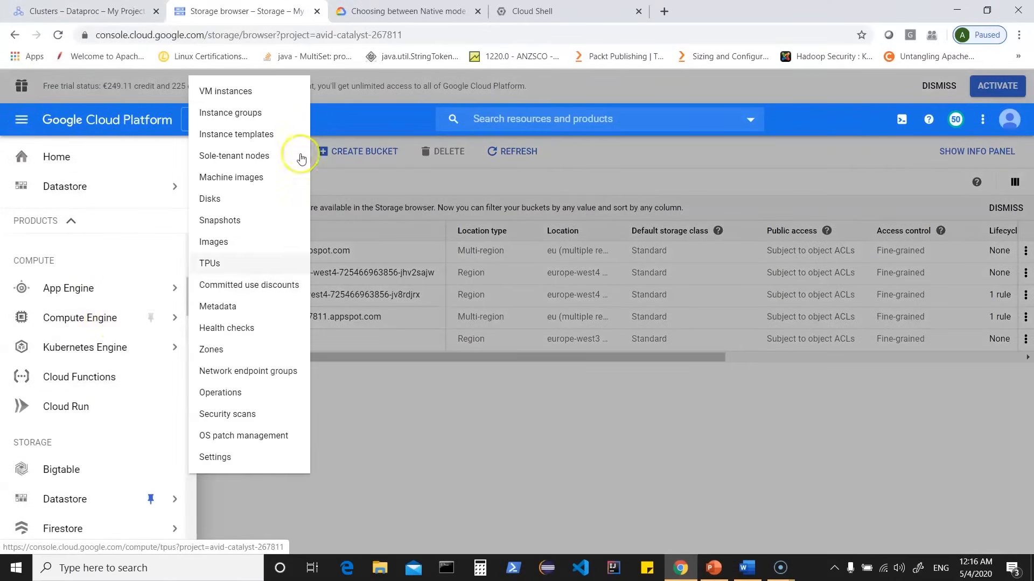
click(268, 101)
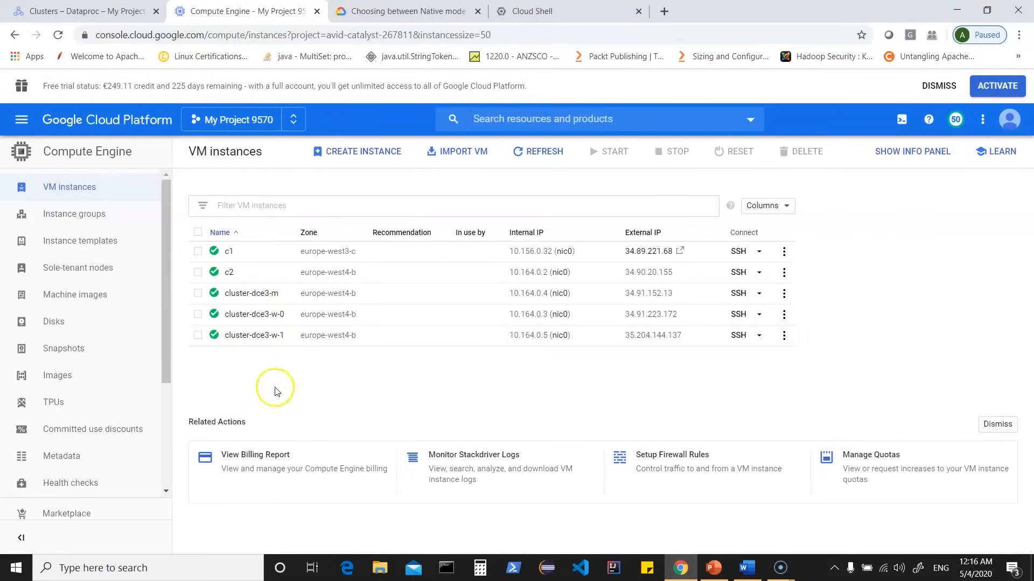
Return to the Dataproc clusters, open cluster-dce3 and examine its configuration details.
click(91, 10)
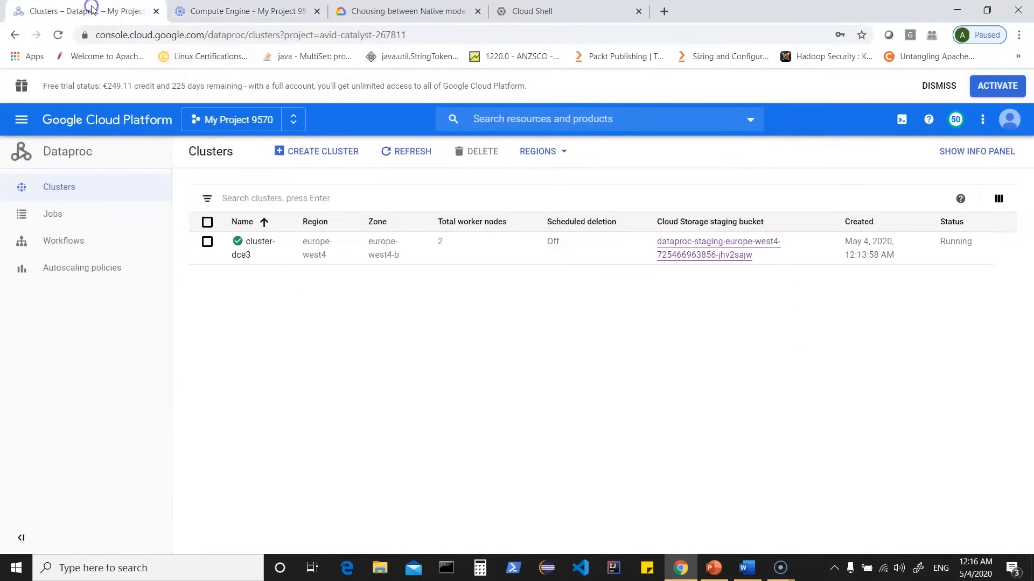
click(260, 247)
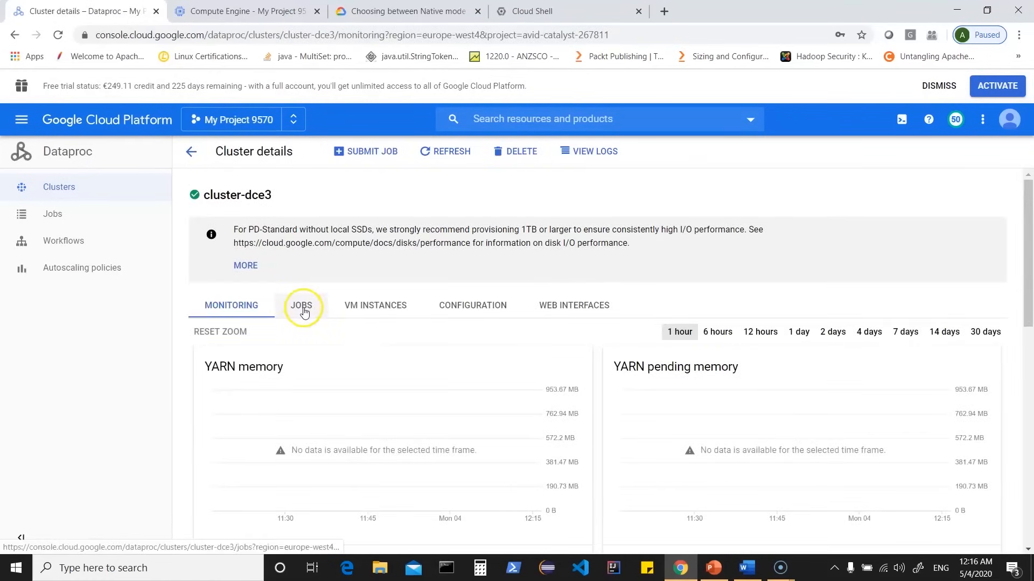
click(467, 309)
scroll(602, 432, down, 2)
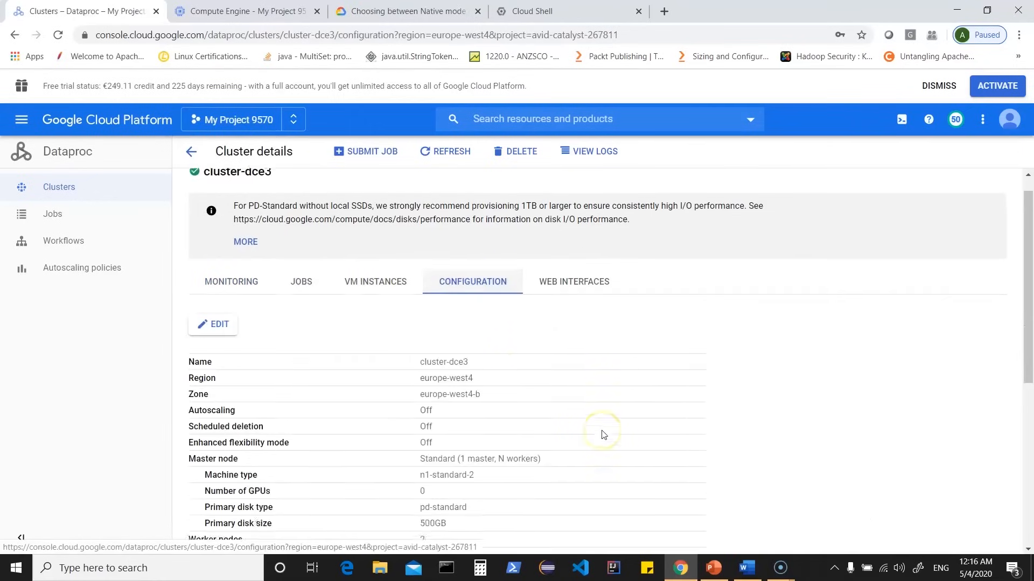
scroll(603, 434, down, 5)
scroll(603, 434, up, 7)
click(599, 158)
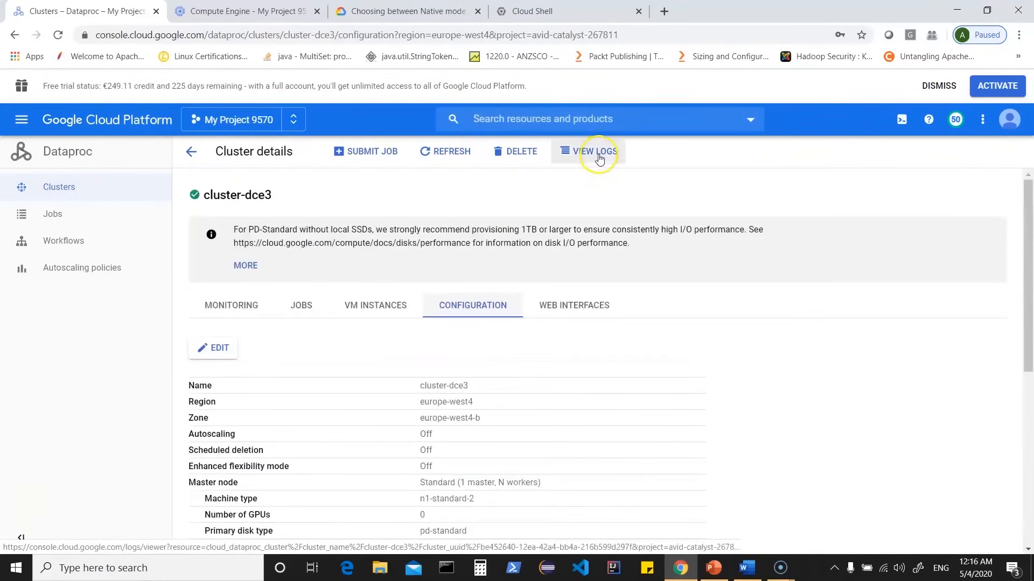
Start a new job submission from the Dataproc jobs page and set its region to europe-west4.
click(50, 216)
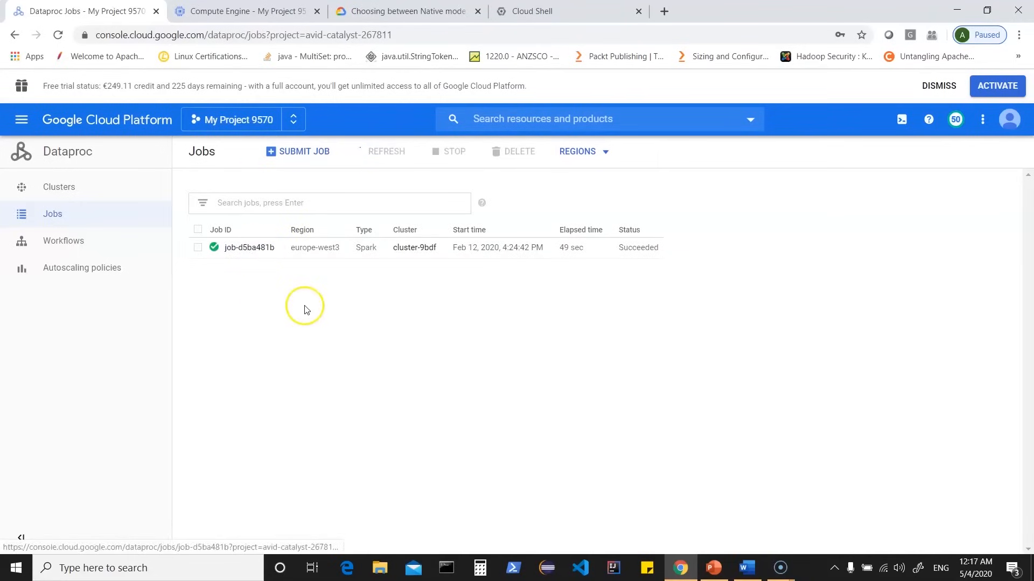
click(301, 160)
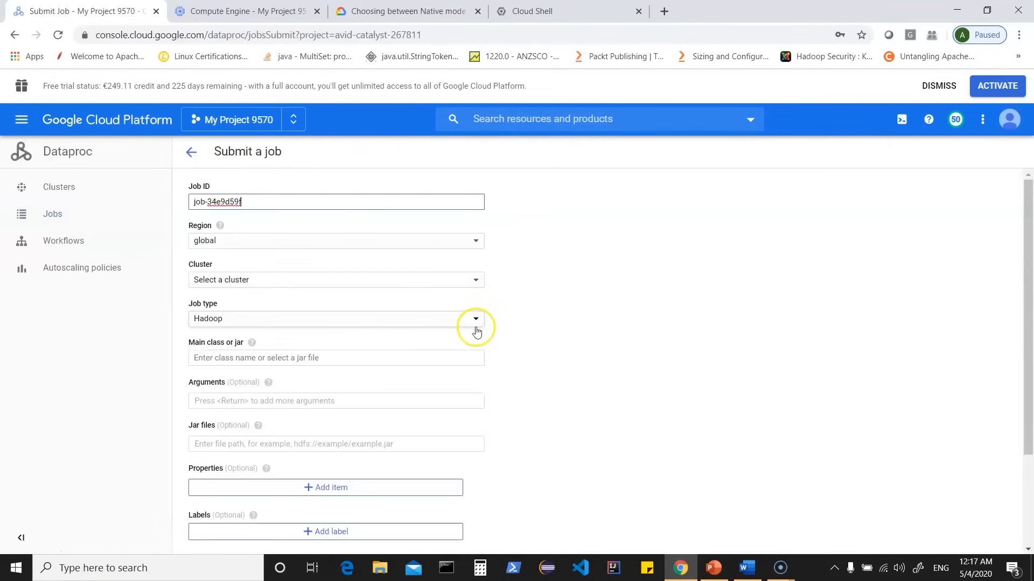
scroll(623, 323, down, 1)
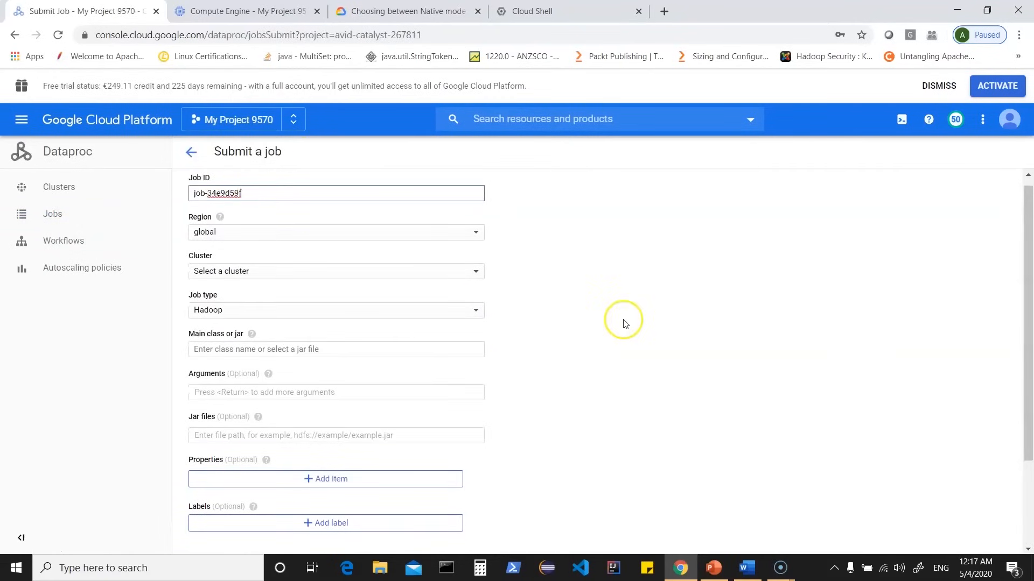
click(349, 232)
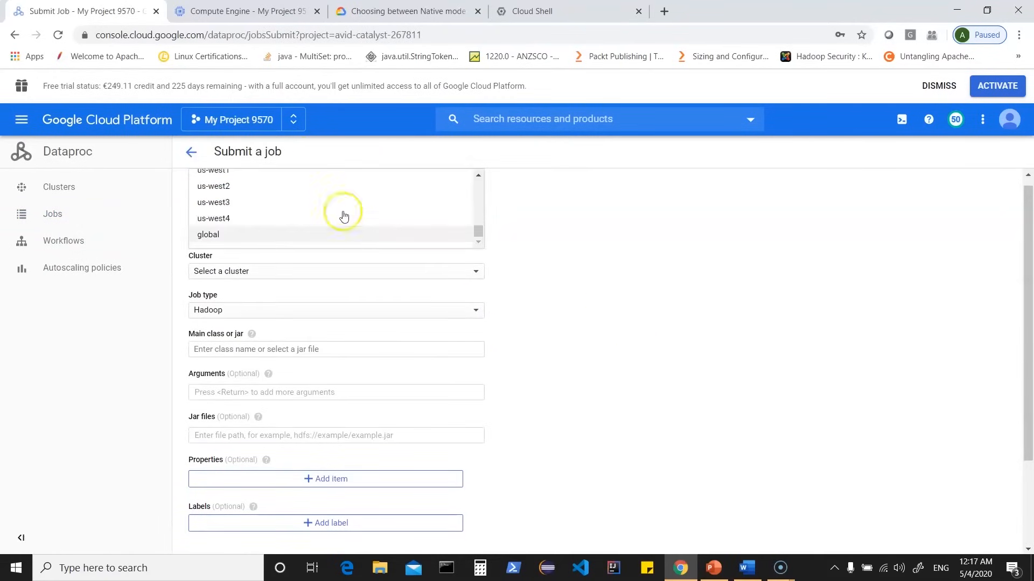
scroll(331, 181, up, 1)
scroll(331, 181, up, 5)
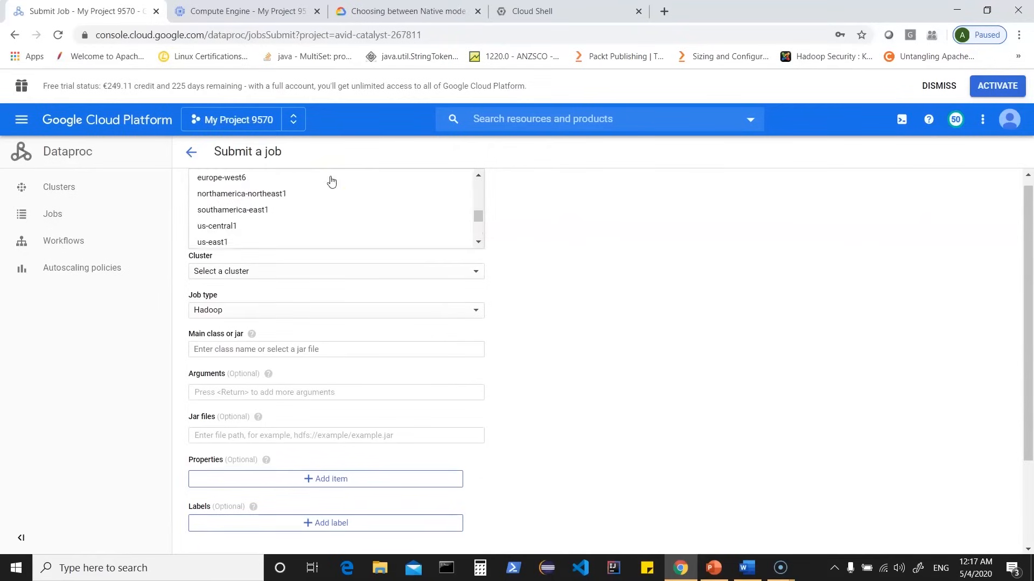
click(273, 190)
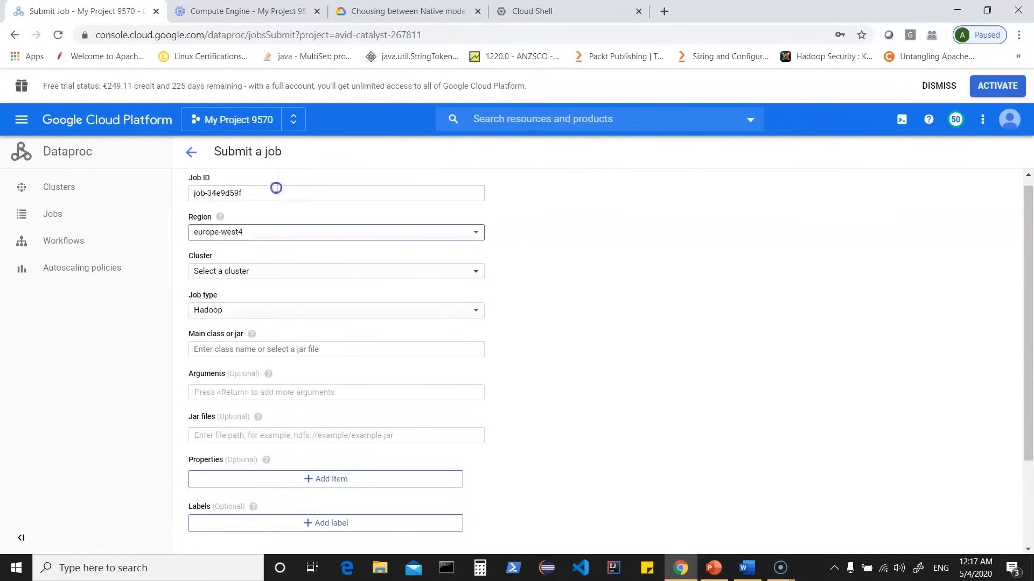
Check the available job types for cluster-dce3 and keep Hadoop as the job type.
scroll(271, 264, down, 1)
click(254, 273)
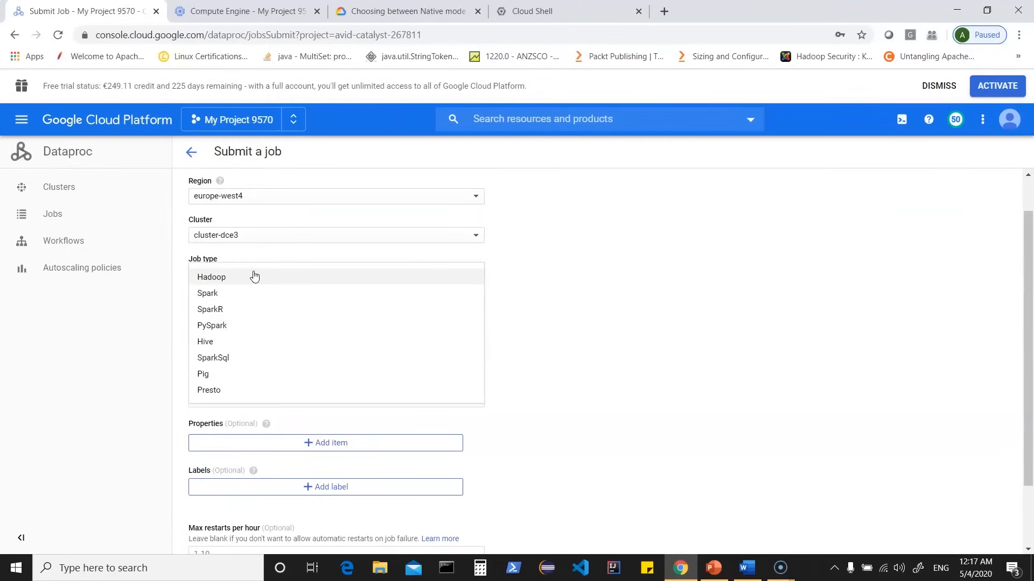
click(255, 276)
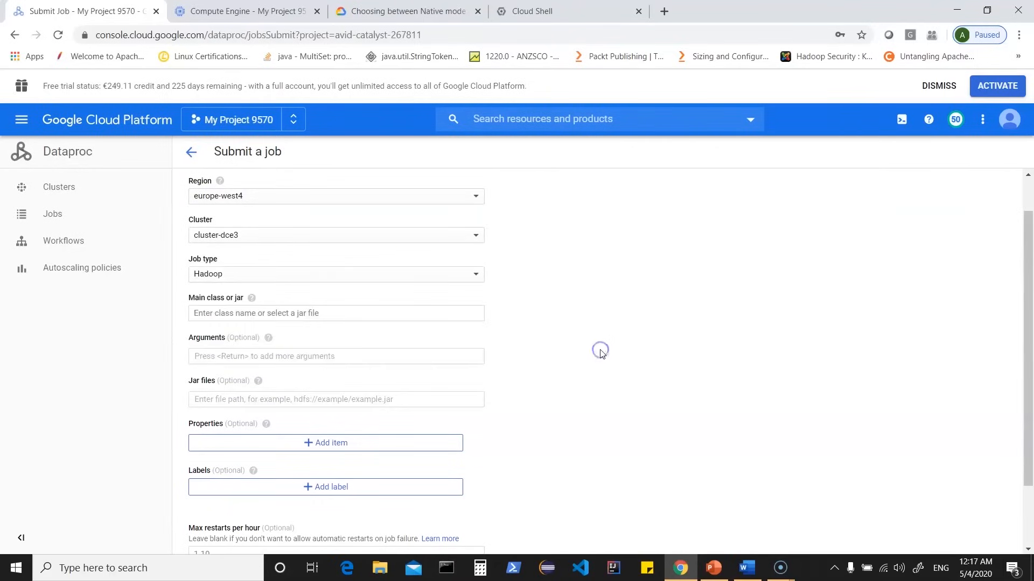
Review the main class, arguments, jar files, properties, labels and restart fields of the job form, and cancel the submission.
scroll(602, 355, down, 1)
click(386, 292)
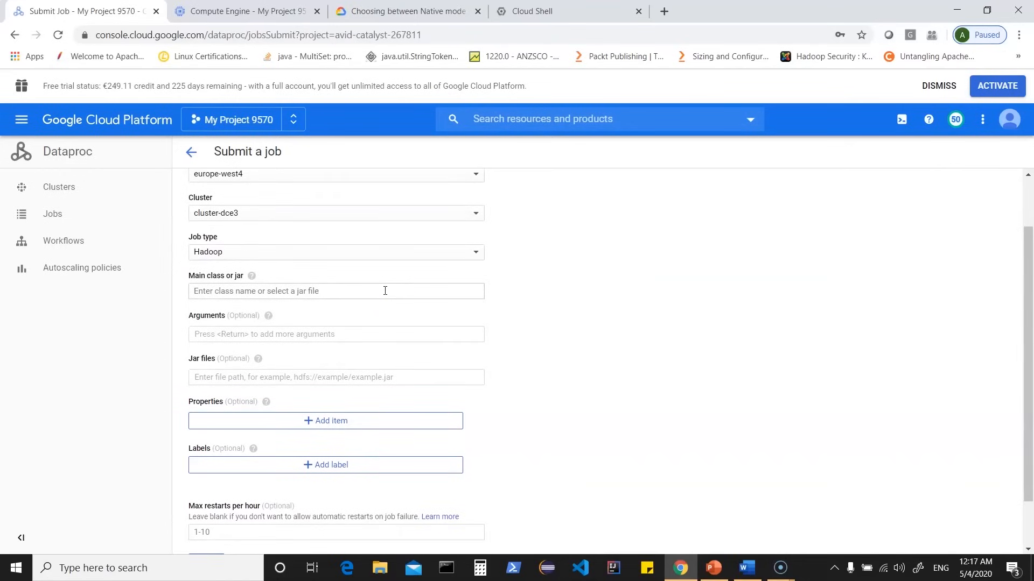
scroll(670, 419, down, 2)
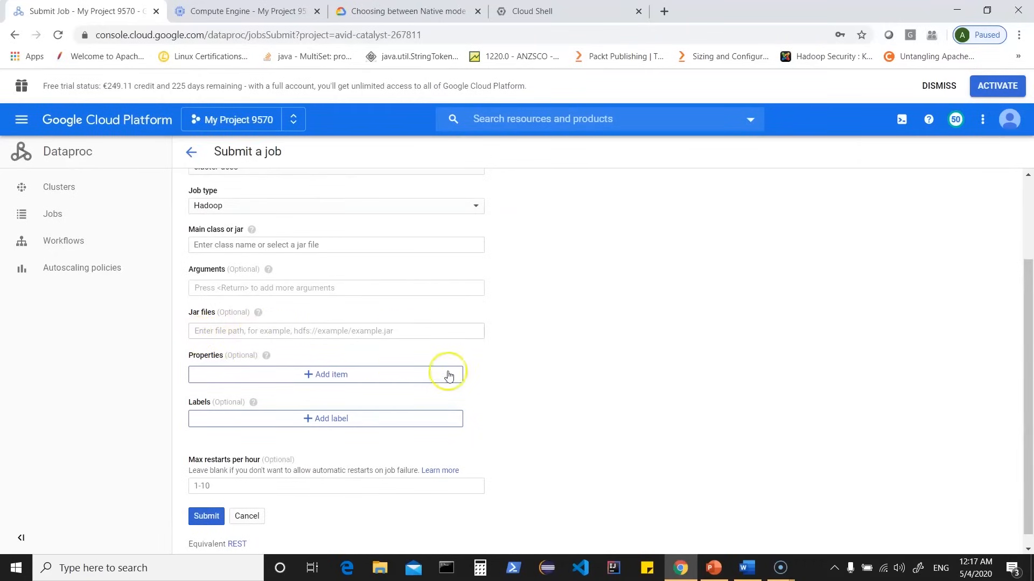
scroll(706, 412, down, 1)
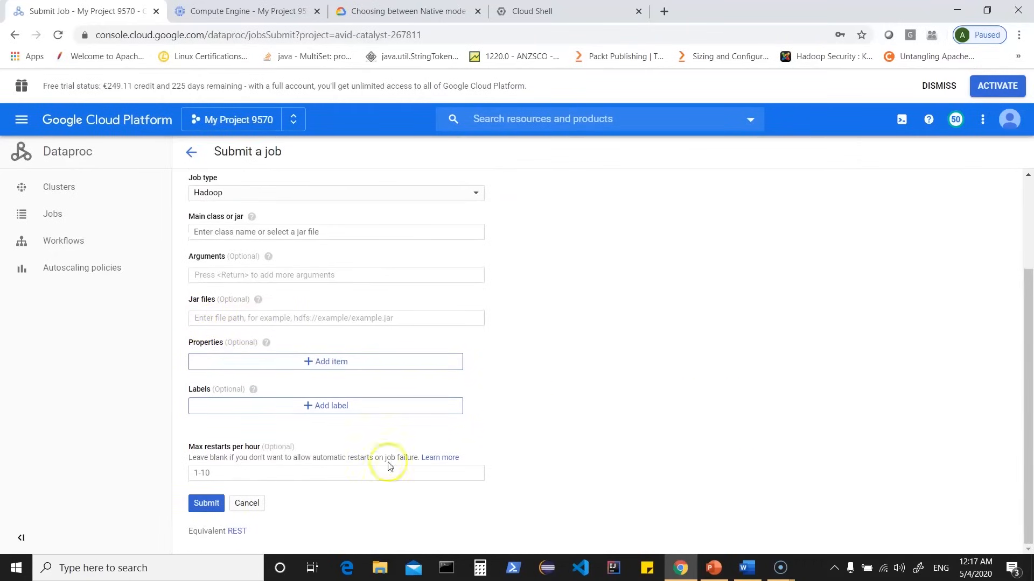
click(247, 505)
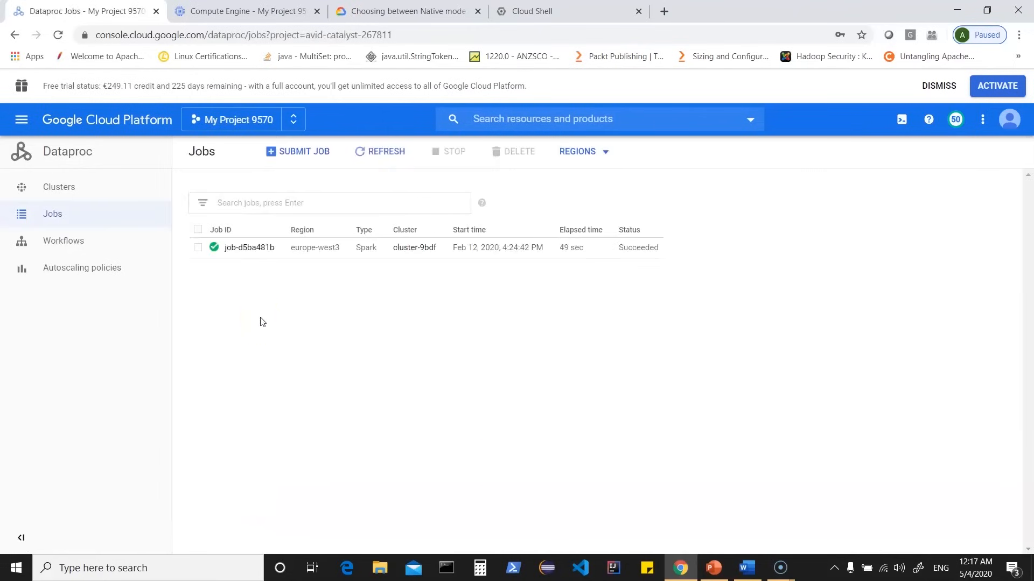
Delete the old Spark job job-d5ba481b from the Dataproc jobs list and confirm the deletion.
click(198, 249)
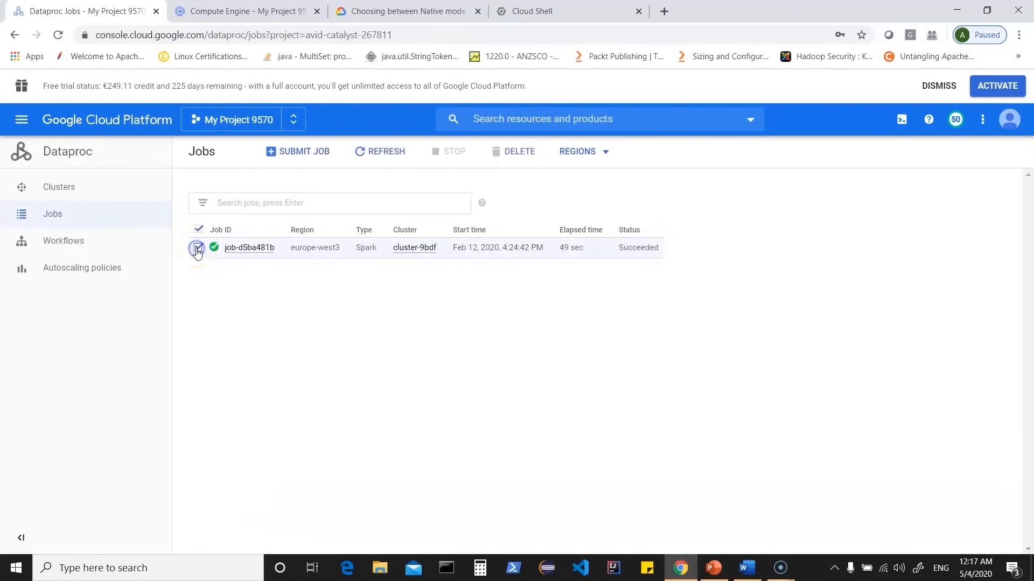
click(526, 154)
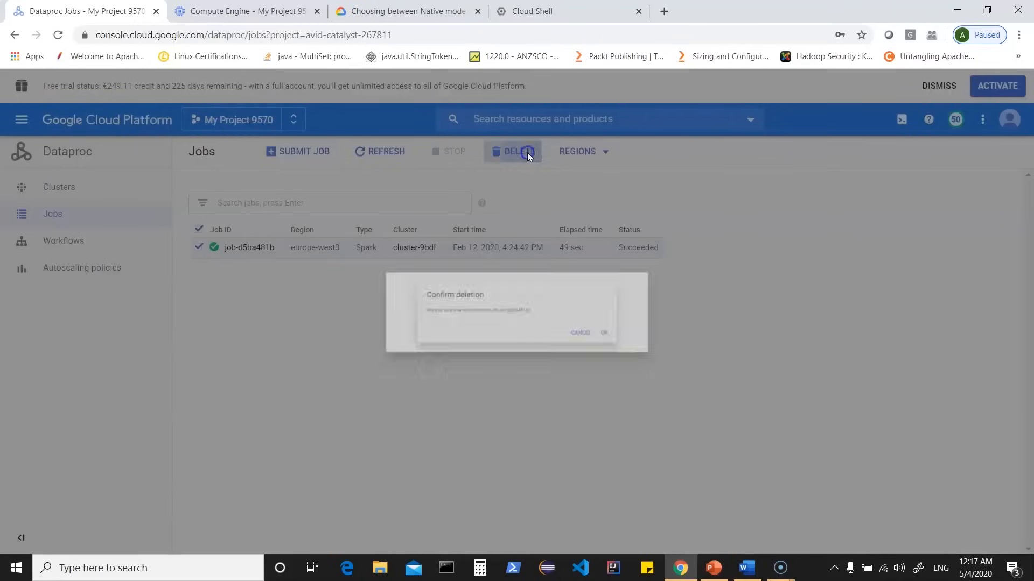
click(668, 351)
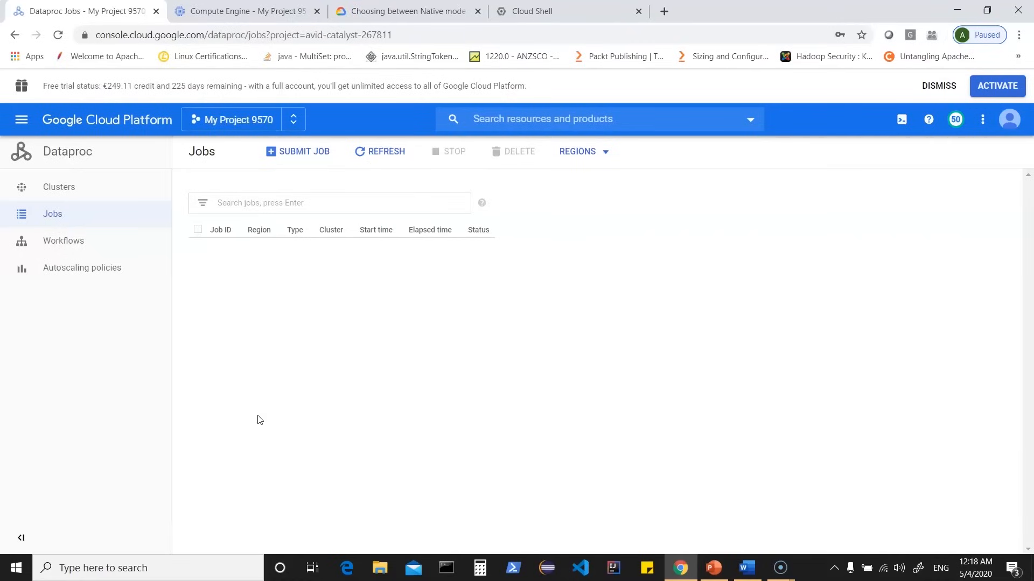
Survey the console's product list from compute and storage through networking, operations and tools to big data products such as Dataflow and Pub/Sub.
click(22, 121)
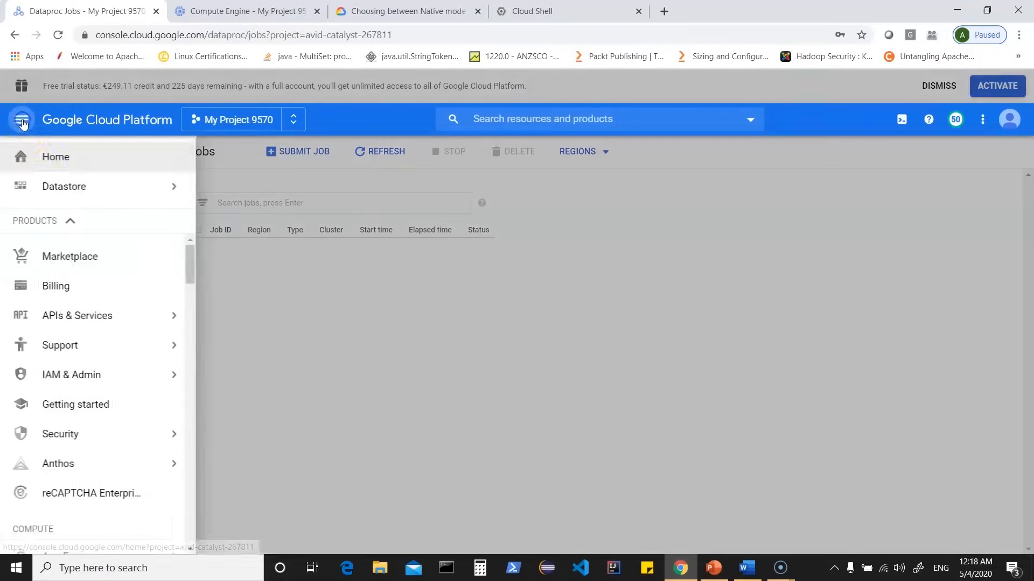
scroll(86, 411, down, 4)
scroll(84, 412, down, 3)
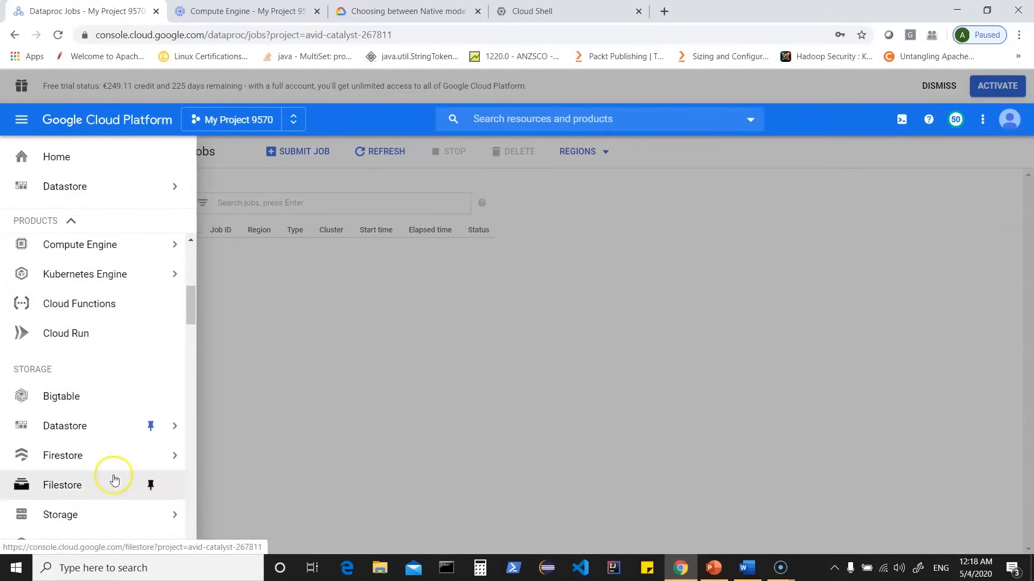
scroll(111, 472, down, 6)
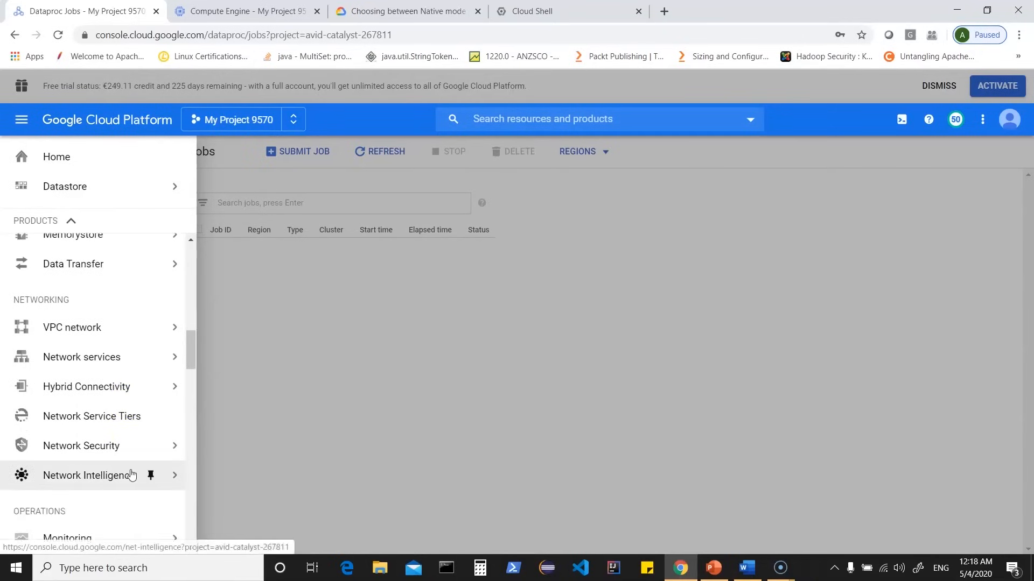
scroll(131, 475, down, 5)
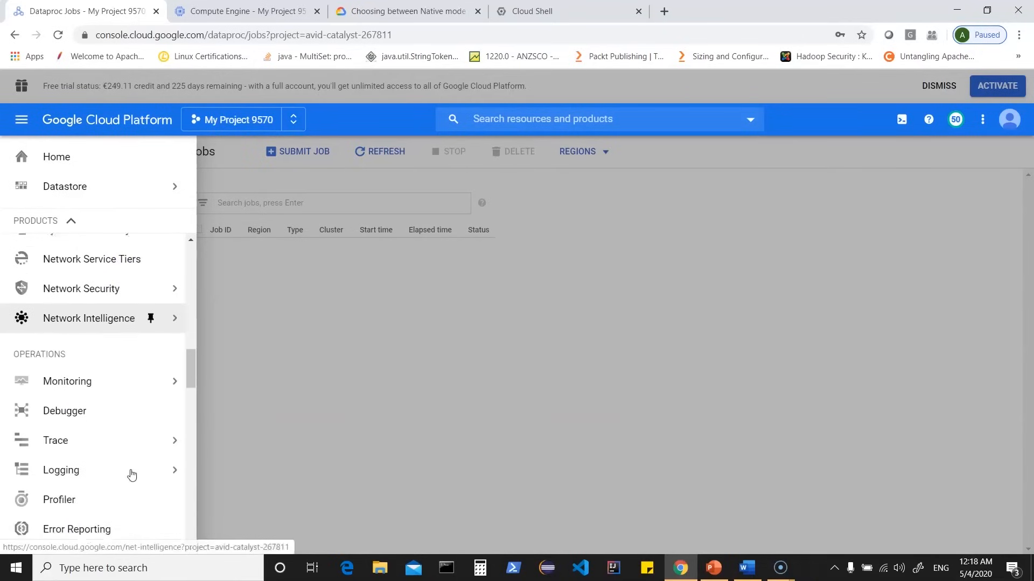
scroll(131, 475, down, 5)
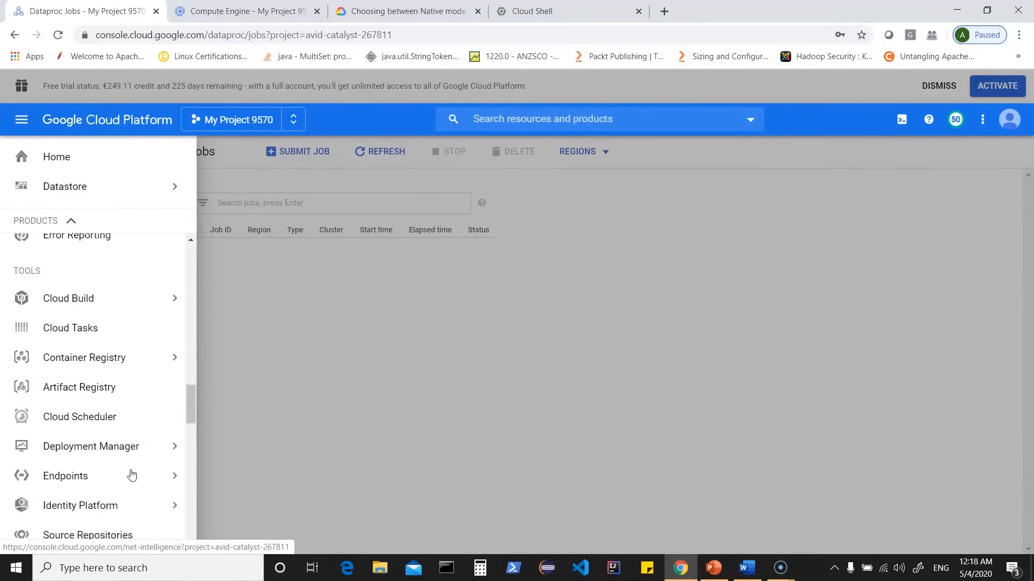
scroll(132, 475, down, 4)
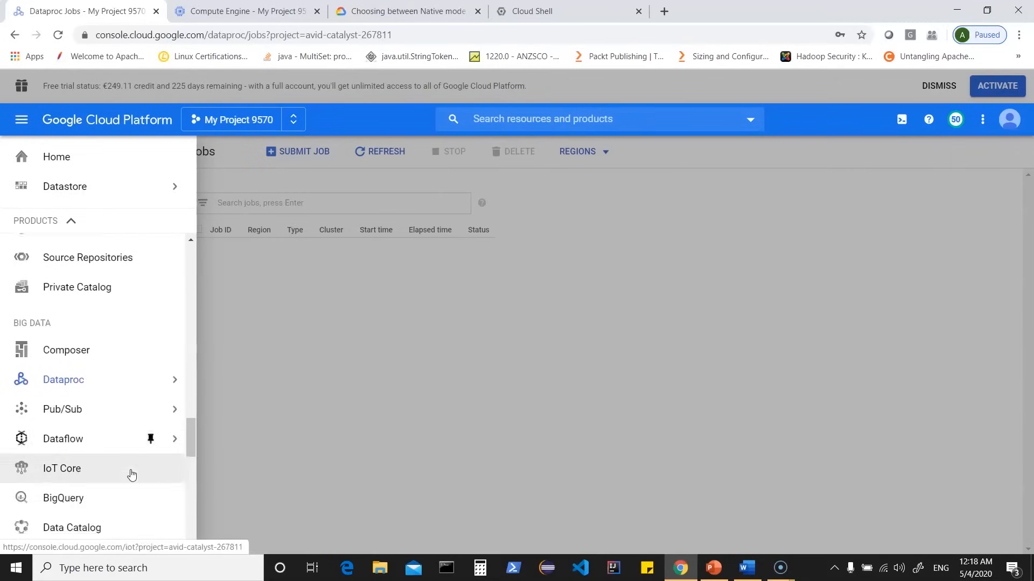
scroll(131, 475, down, 1)
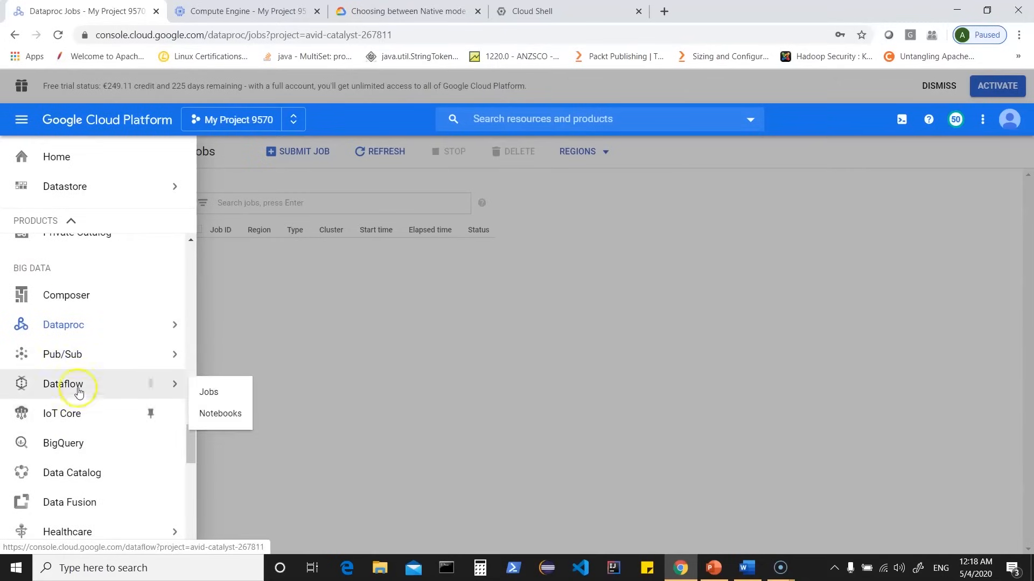
scroll(111, 504, down, 1)
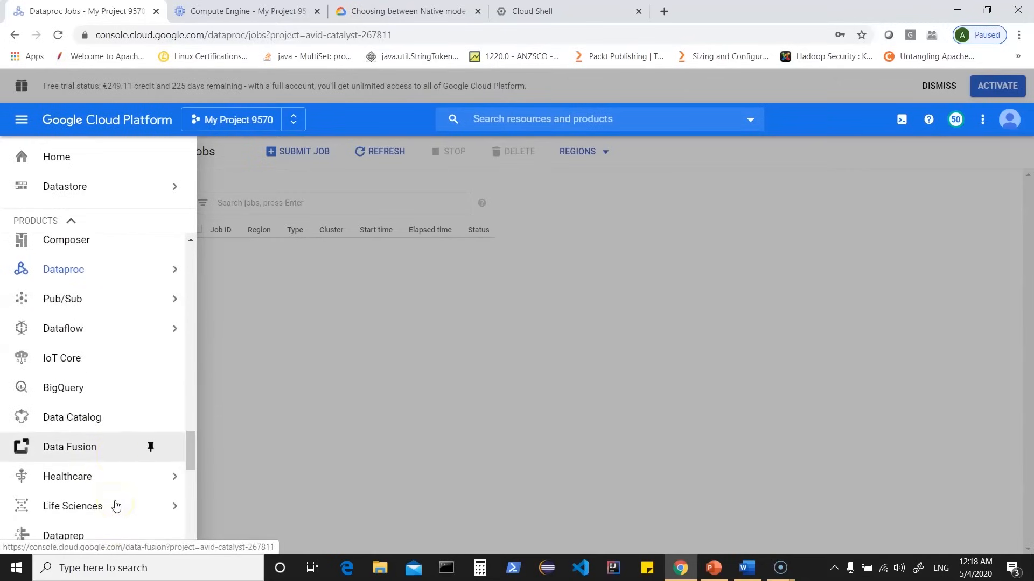
mouse_move(69, 310)
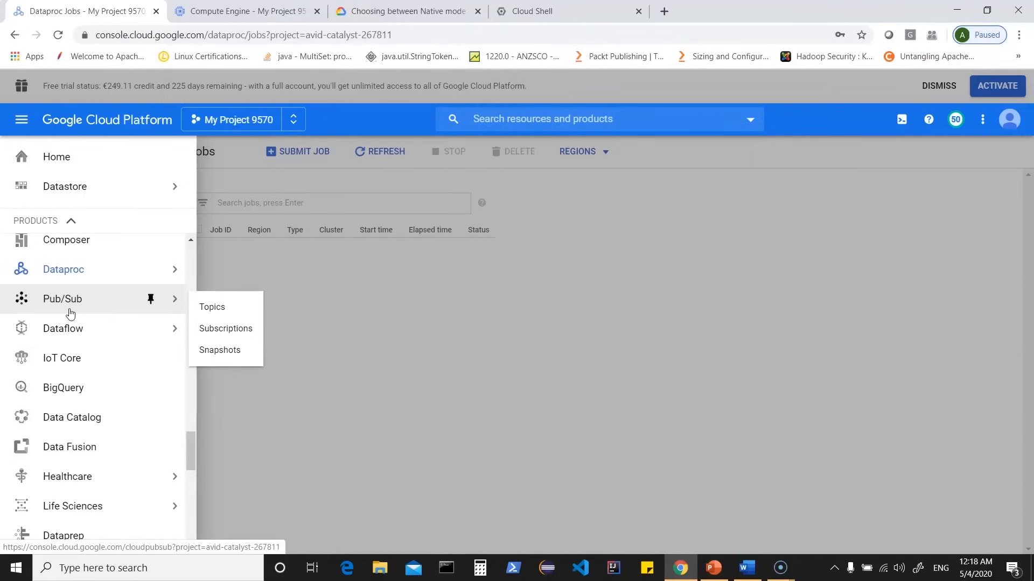
click(70, 311)
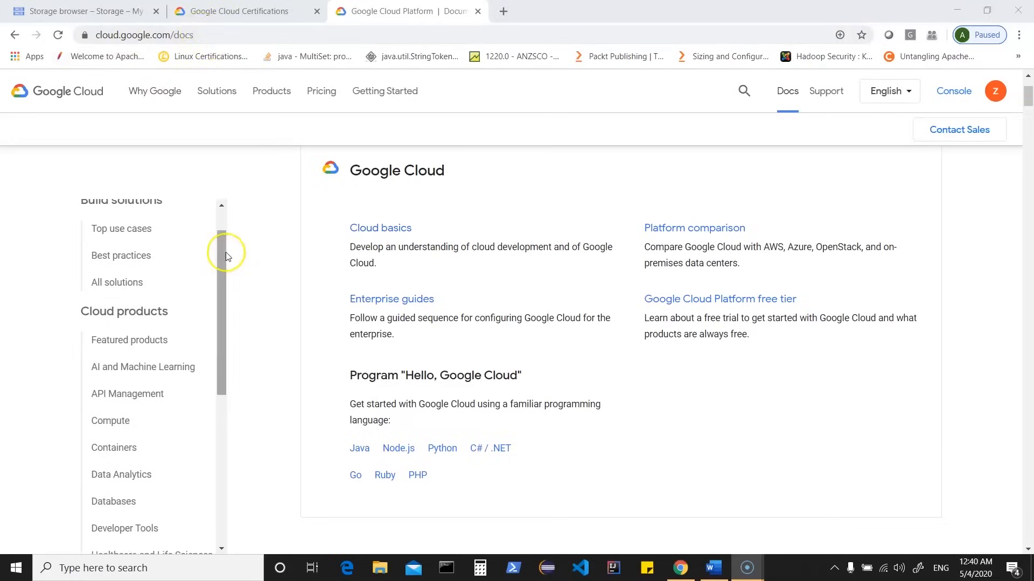
Browse the cloud product categories in the Google Cloud documentation and go to the Featured products section.
drag(222, 252, 222, 298)
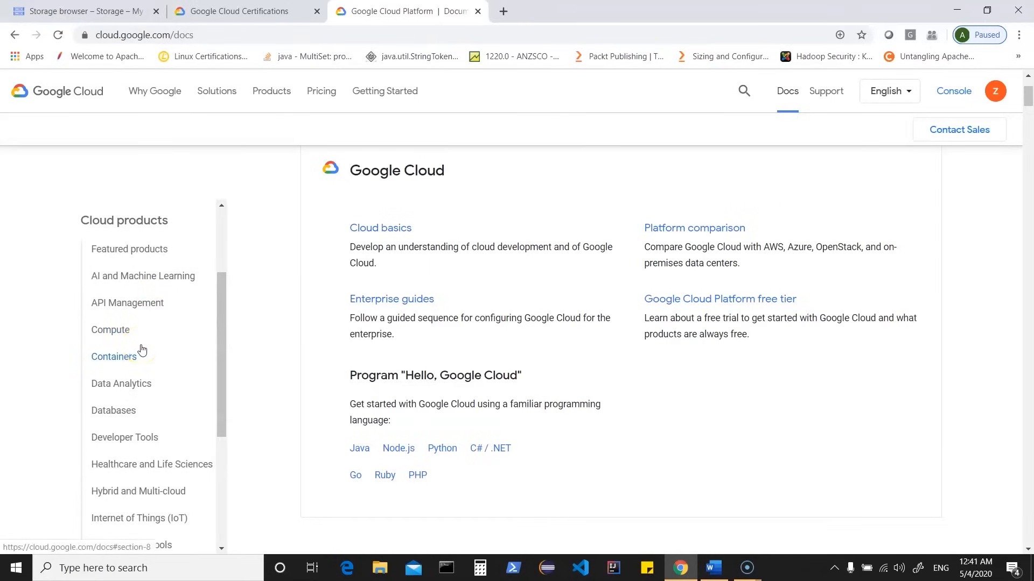
drag(219, 373, 229, 352)
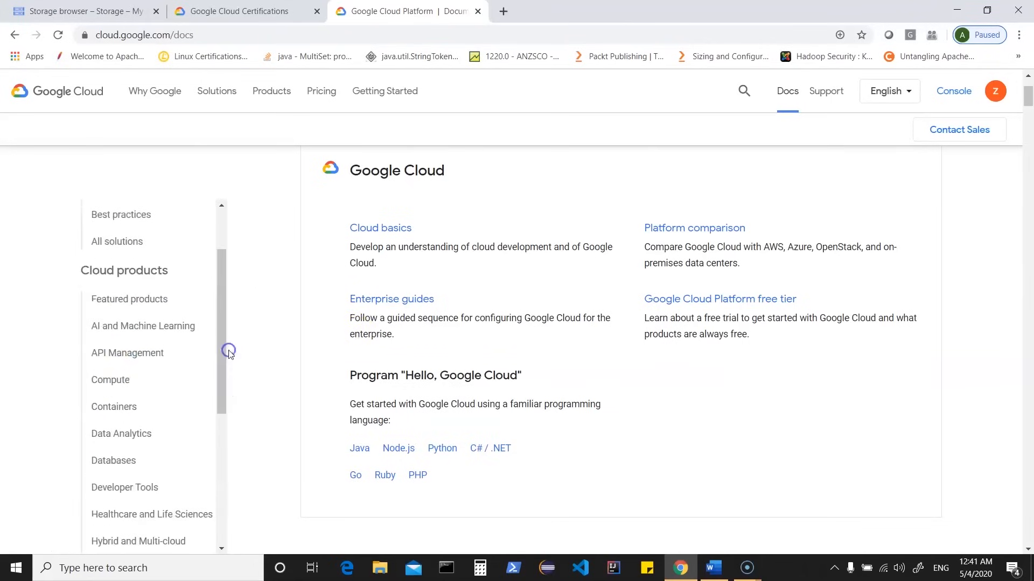
click(155, 304)
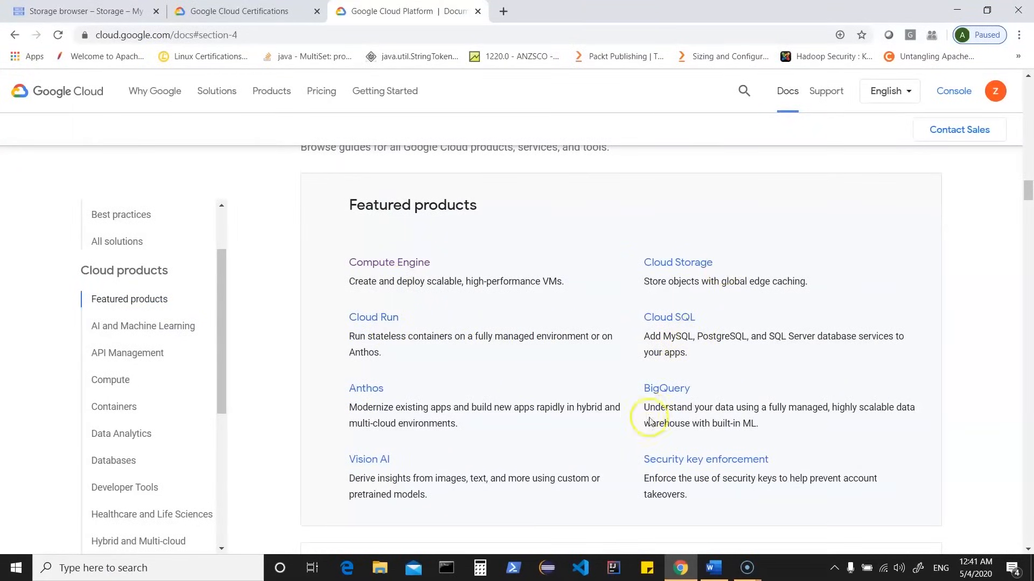
Examine the documented products from the featured ones through AI and Machine Learning, API Management and Compute to Serverless Computing.
scroll(556, 494, down, 6)
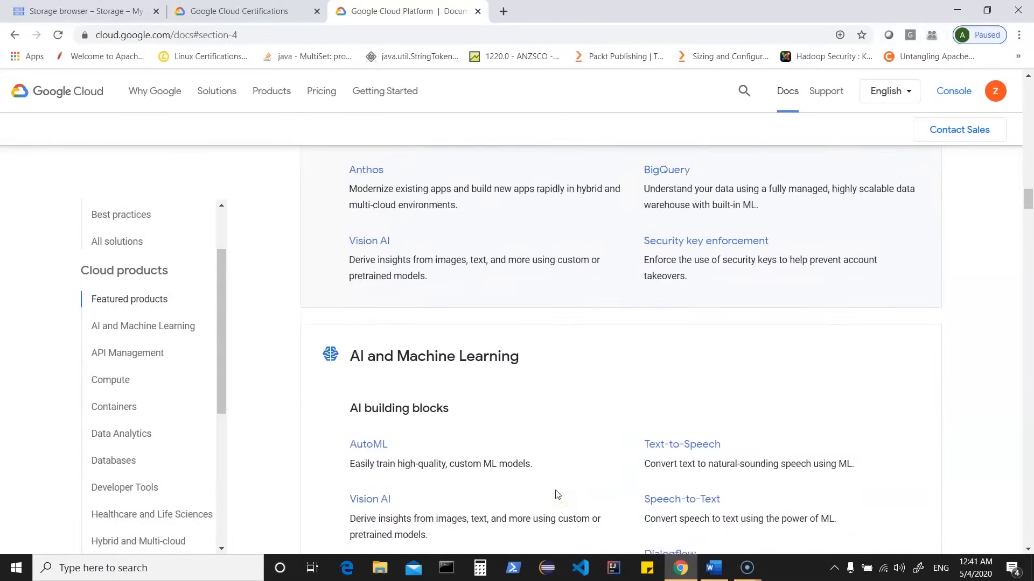
scroll(555, 495, down, 3)
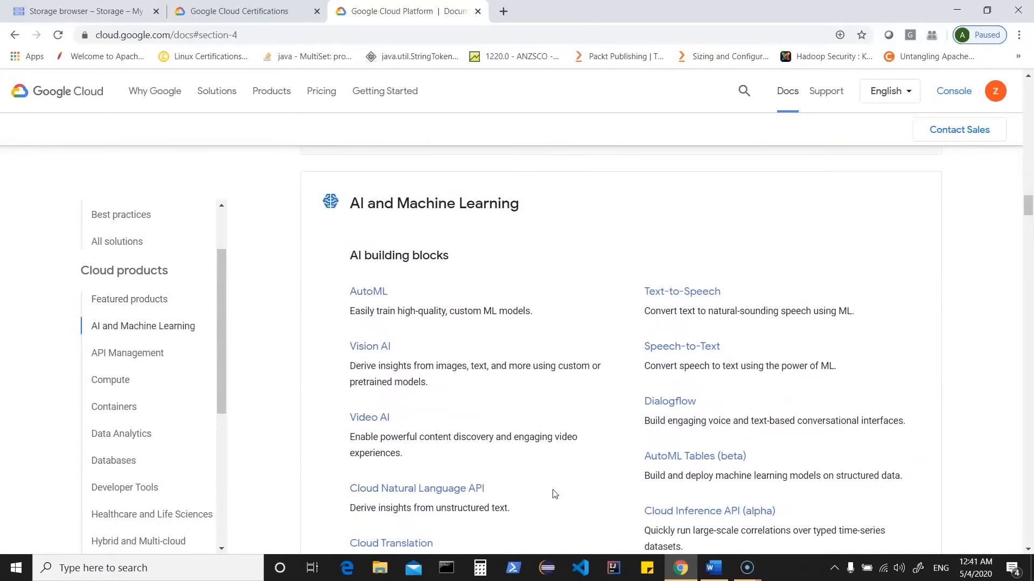
scroll(555, 494, down, 5)
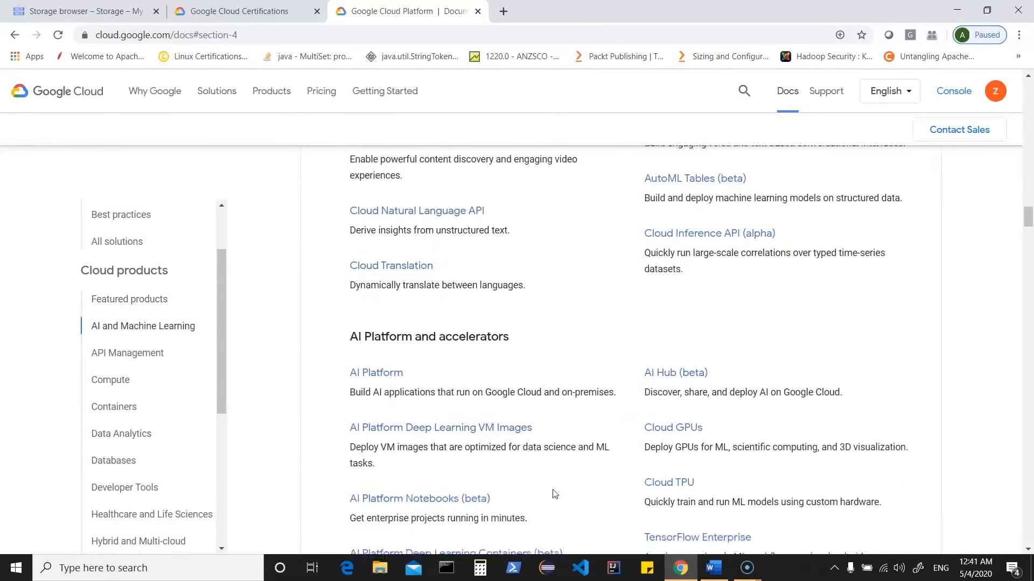
scroll(554, 494, down, 8)
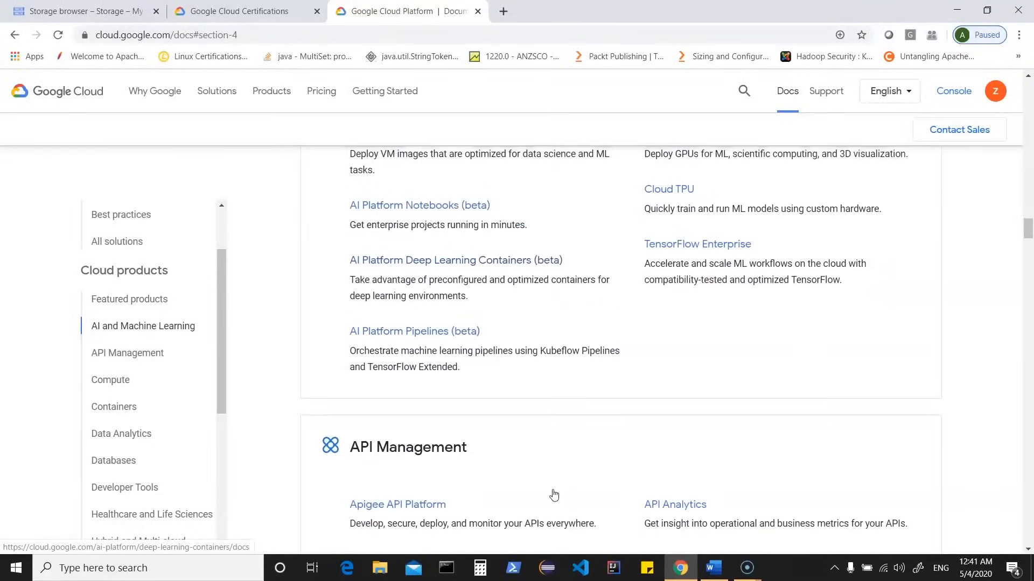
scroll(555, 494, down, 15)
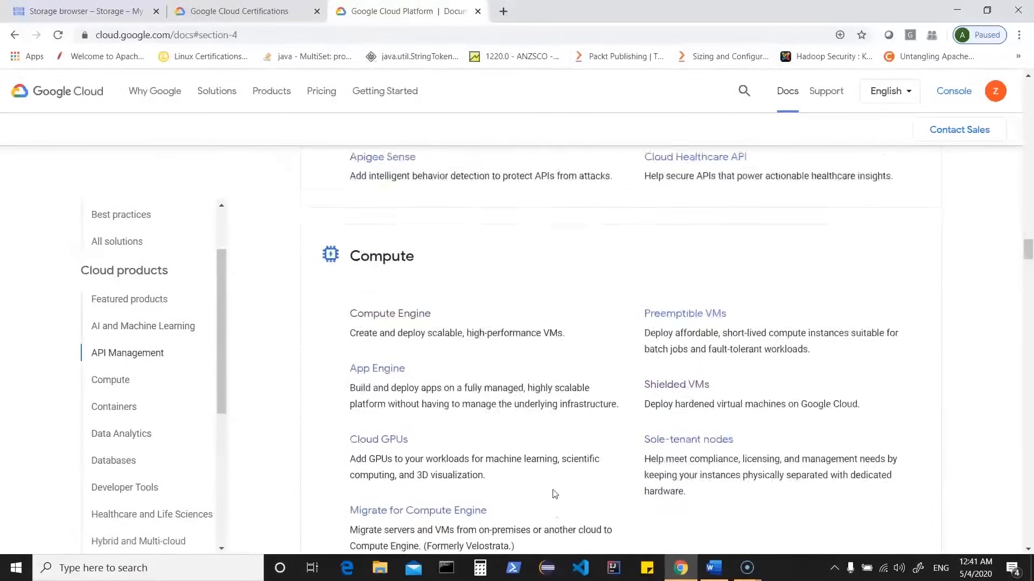
scroll(554, 494, down, 20)
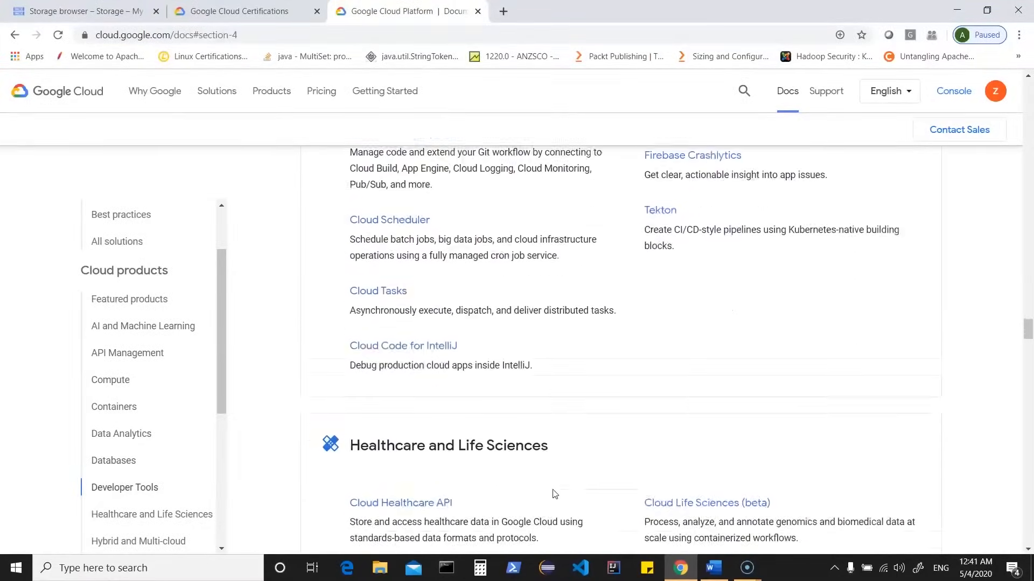
scroll(554, 490, down, 15)
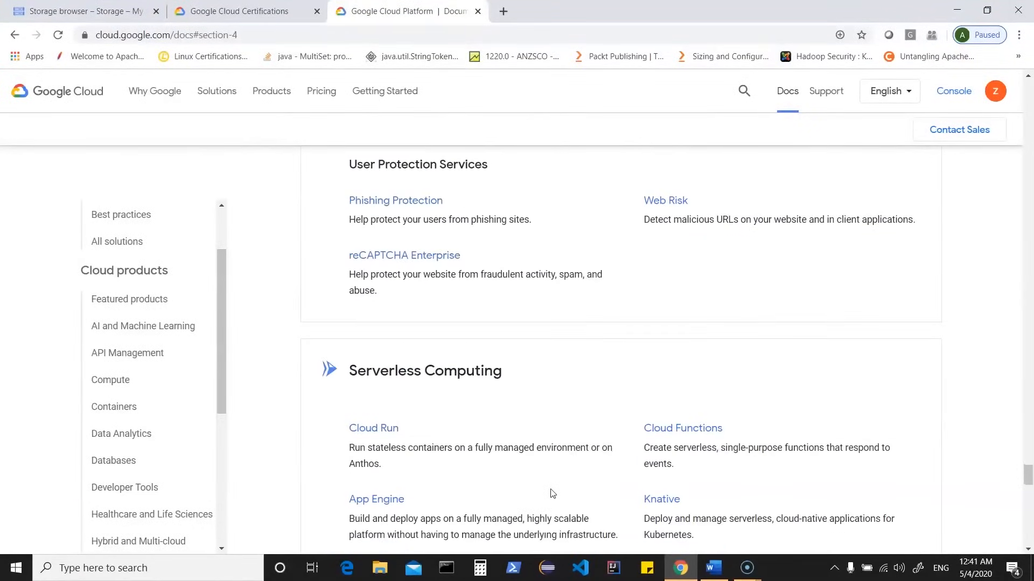
Switch to the GCP SERVICES document in Word, review its service categories from Compute to API Platform, and close it.
click(713, 568)
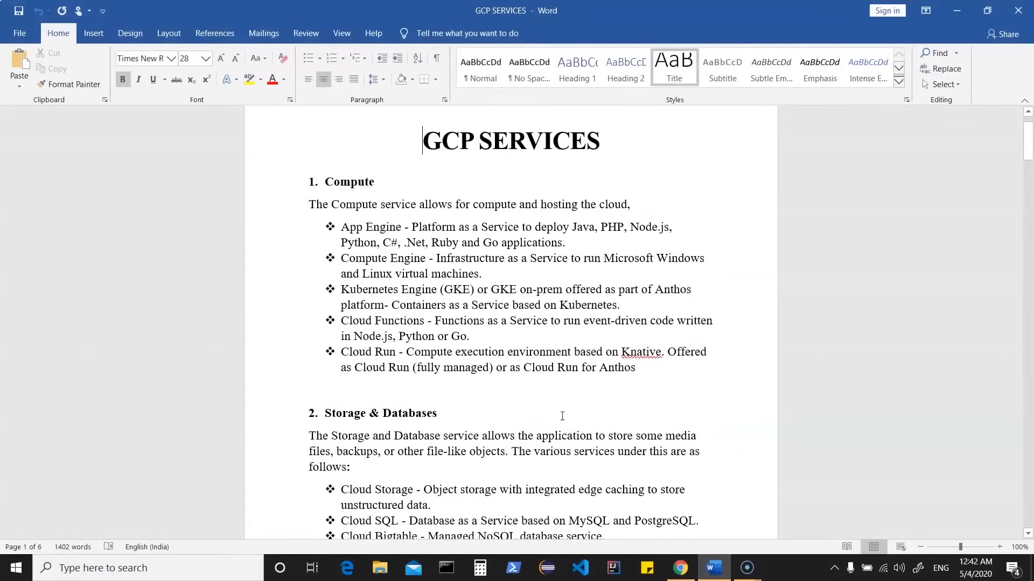
scroll(562, 416, down, 1)
scroll(563, 416, down, 10)
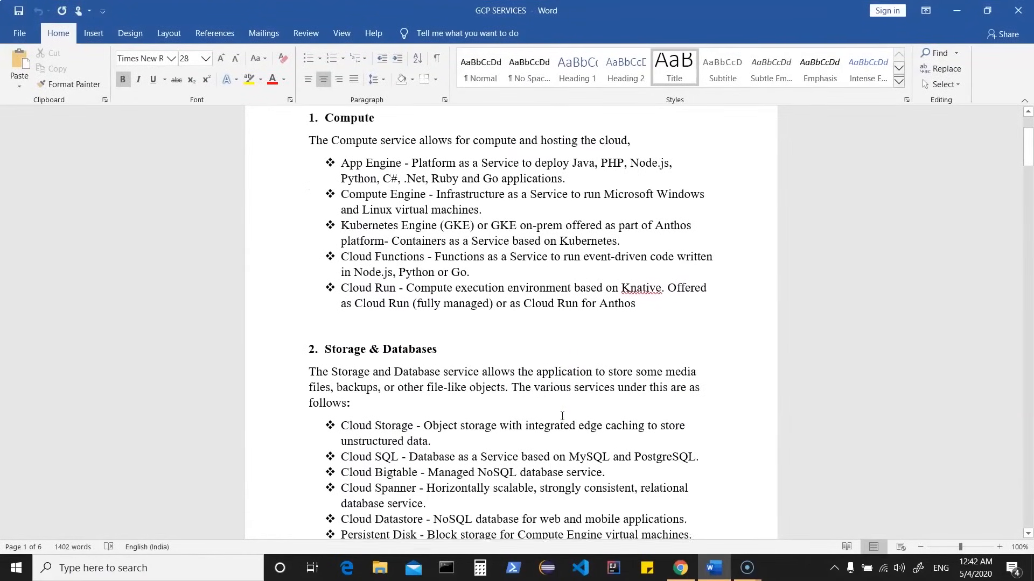
scroll(562, 416, down, 15)
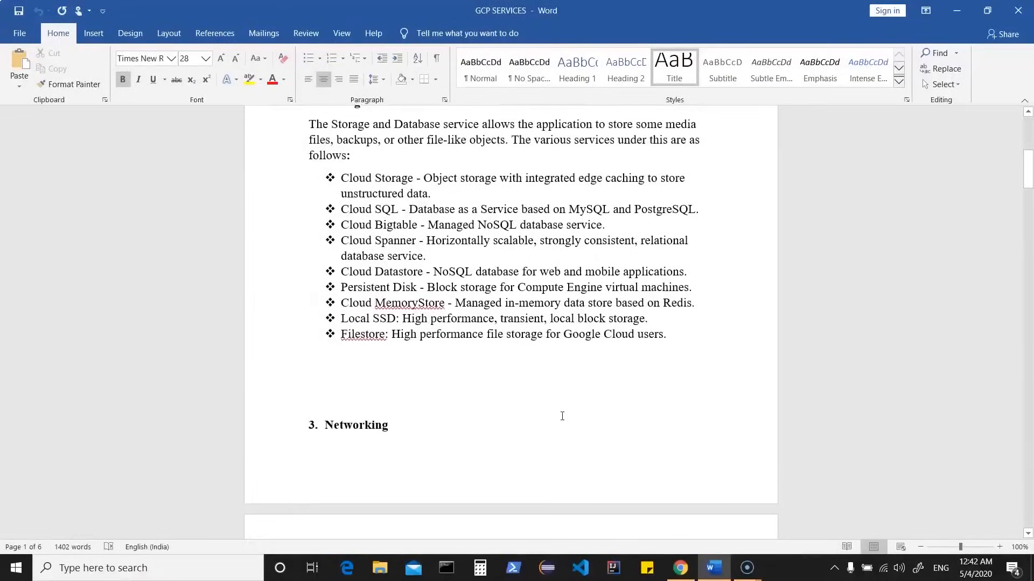
scroll(562, 416, down, 11)
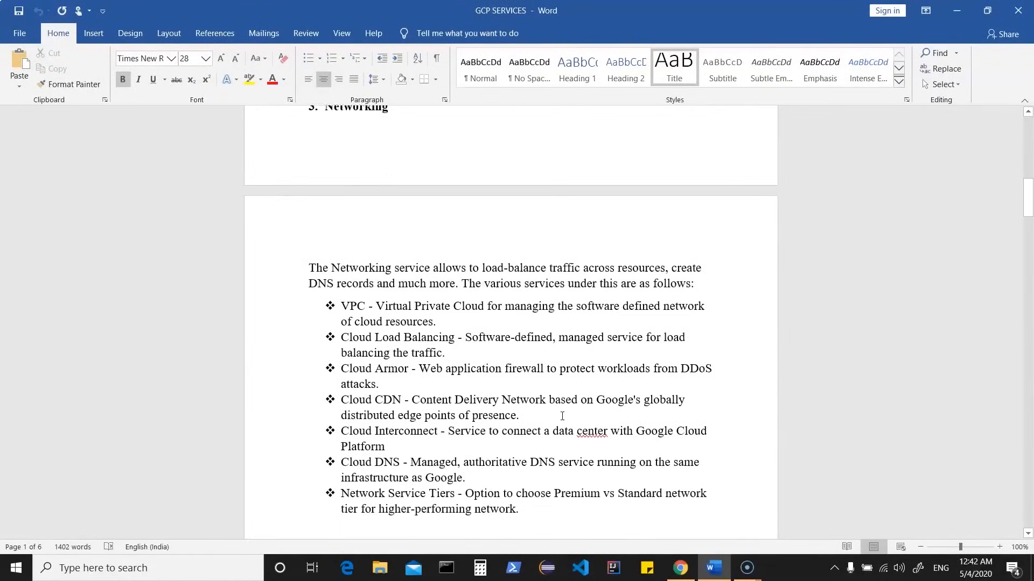
scroll(562, 416, down, 20)
scroll(562, 415, down, 20)
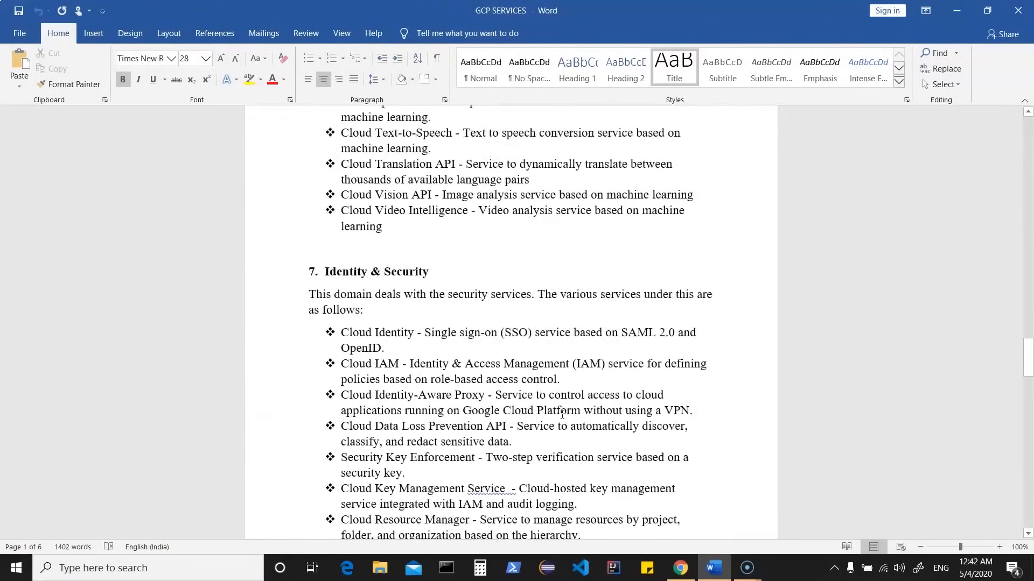
scroll(562, 415, down, 20)
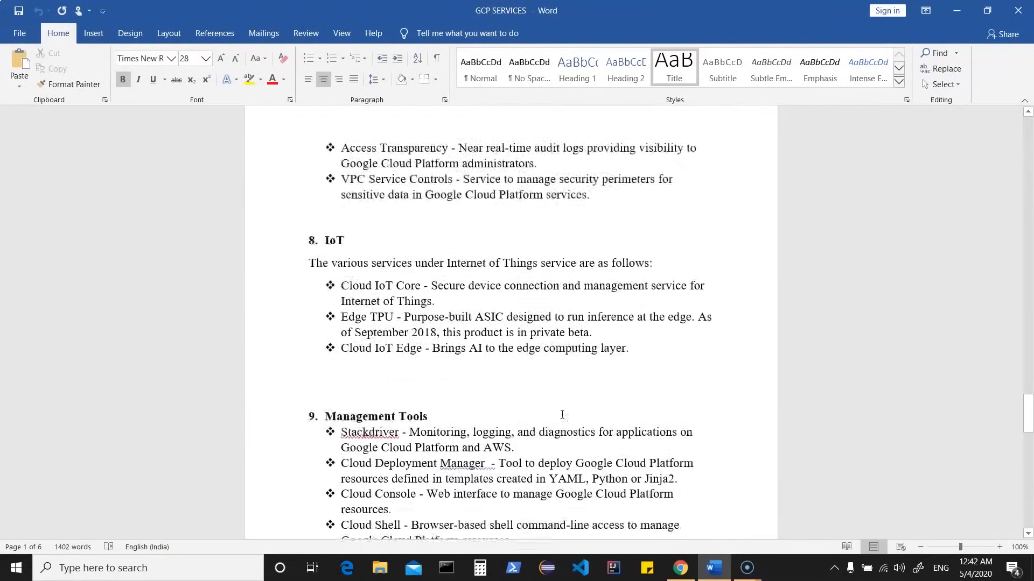
scroll(562, 414, down, 20)
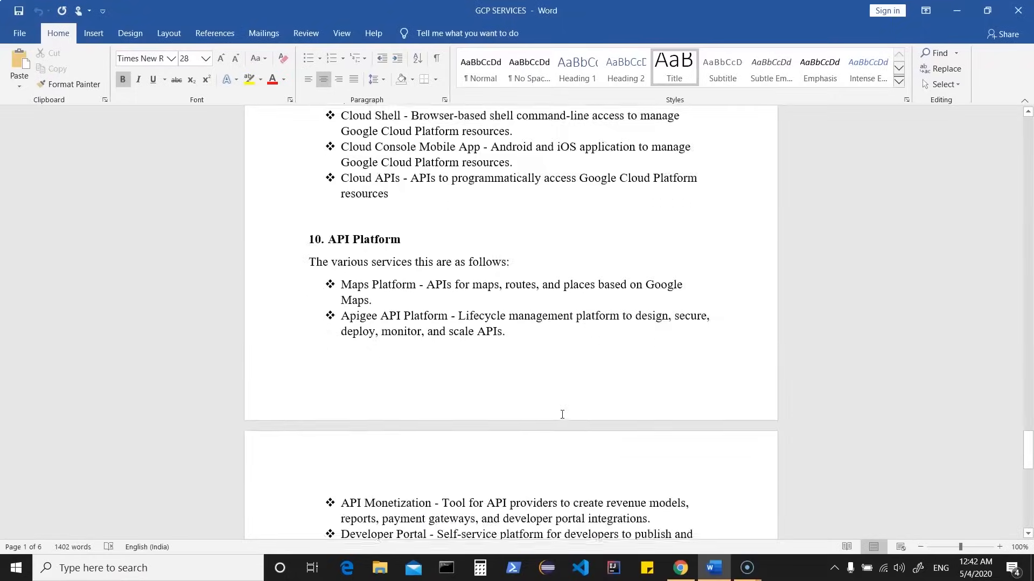
scroll(563, 414, down, 15)
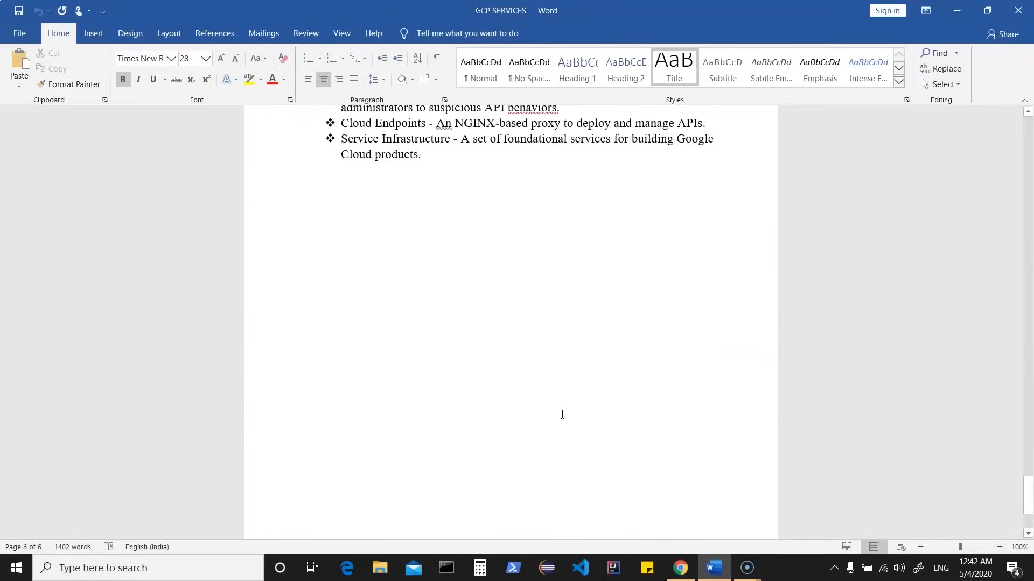
click(1014, 16)
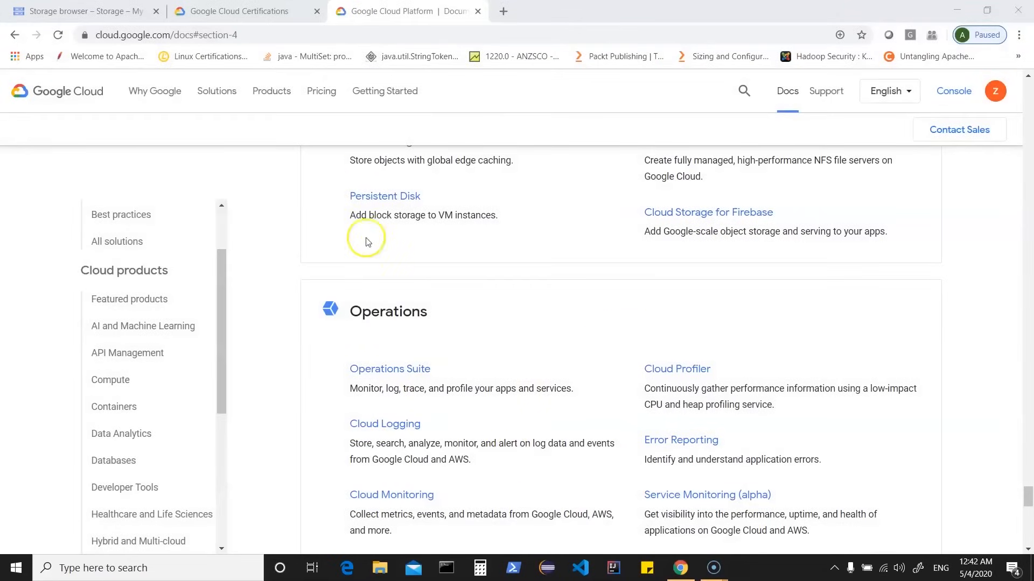
Return to the Storage browser page, survey the console's compute, storage, networking, operations and tools products, and dismiss the product list.
click(88, 13)
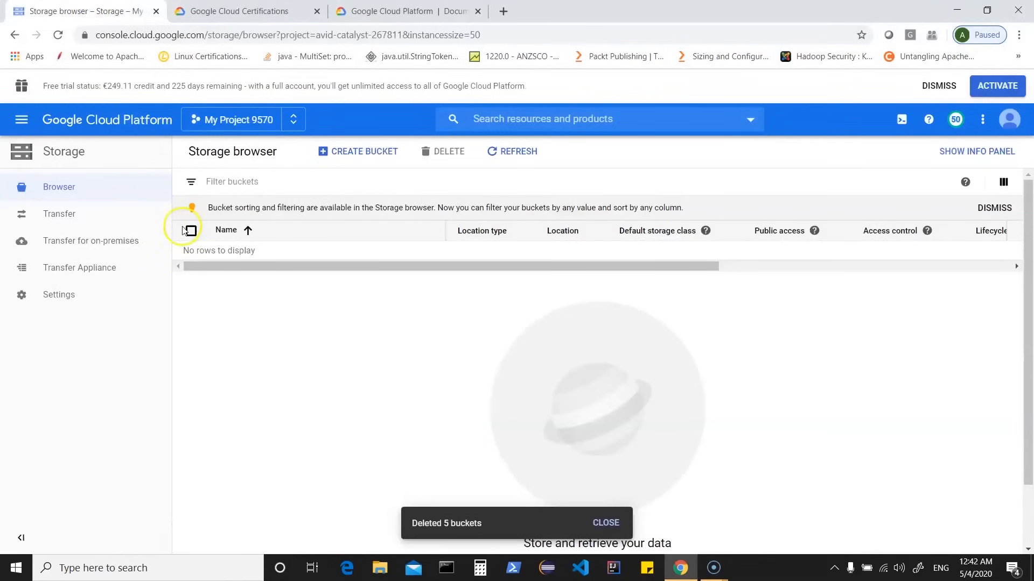
click(21, 122)
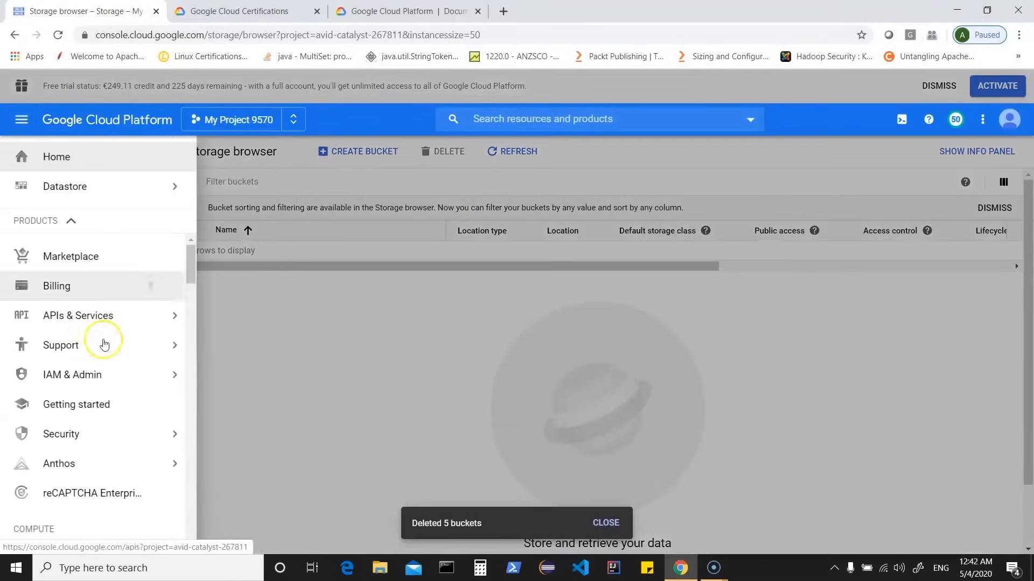
scroll(85, 440, down, 5)
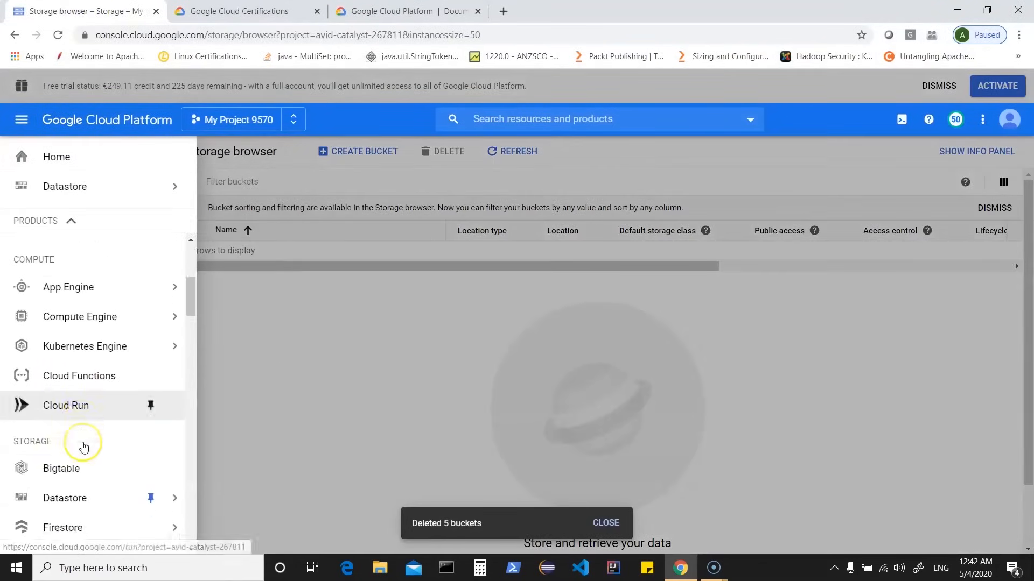
scroll(84, 447, down, 1)
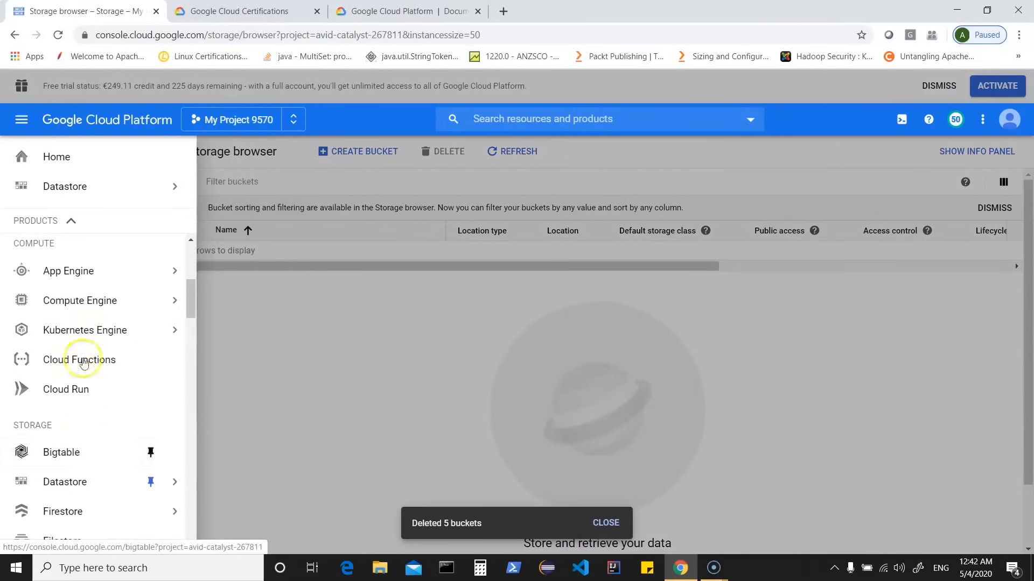
mouse_move(103, 521)
scroll(102, 521, down, 3)
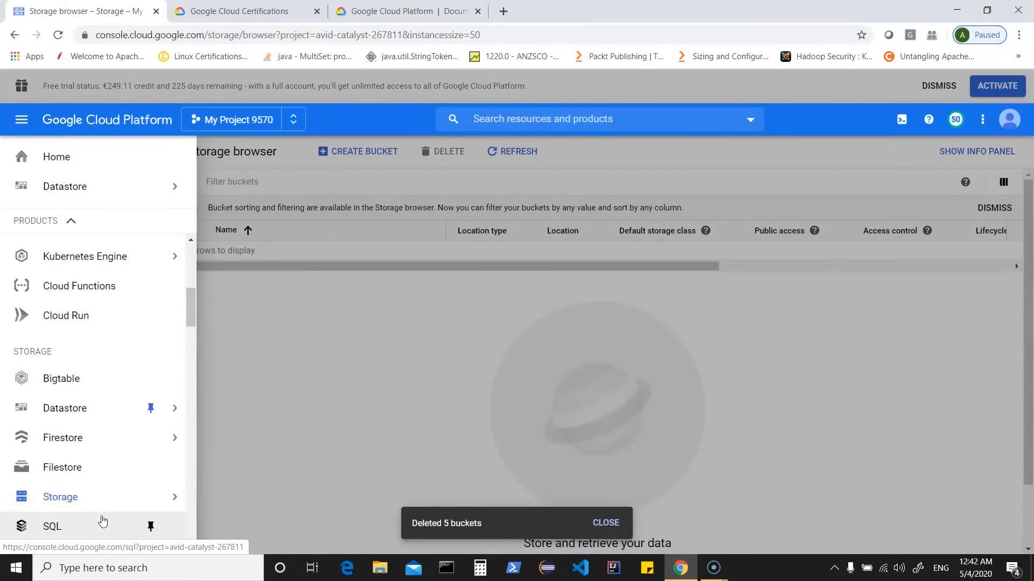
scroll(103, 521, down, 9)
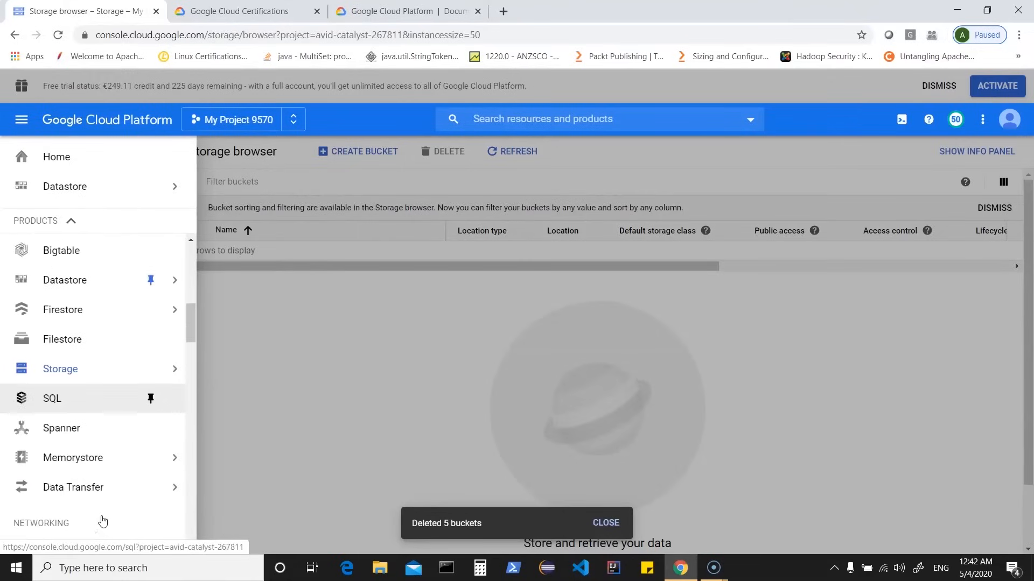
scroll(102, 520, down, 15)
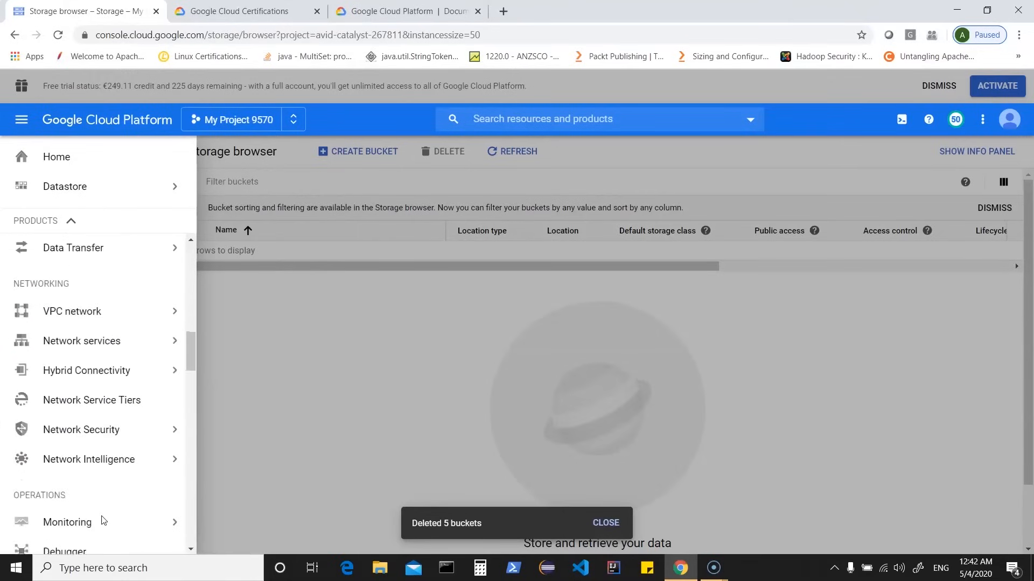
scroll(102, 518, down, 8)
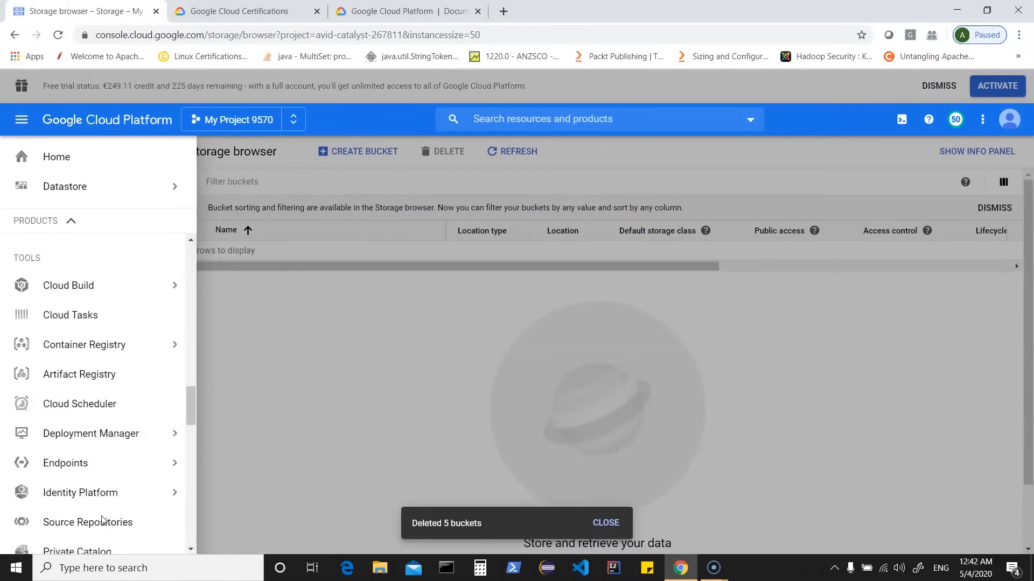
click(286, 435)
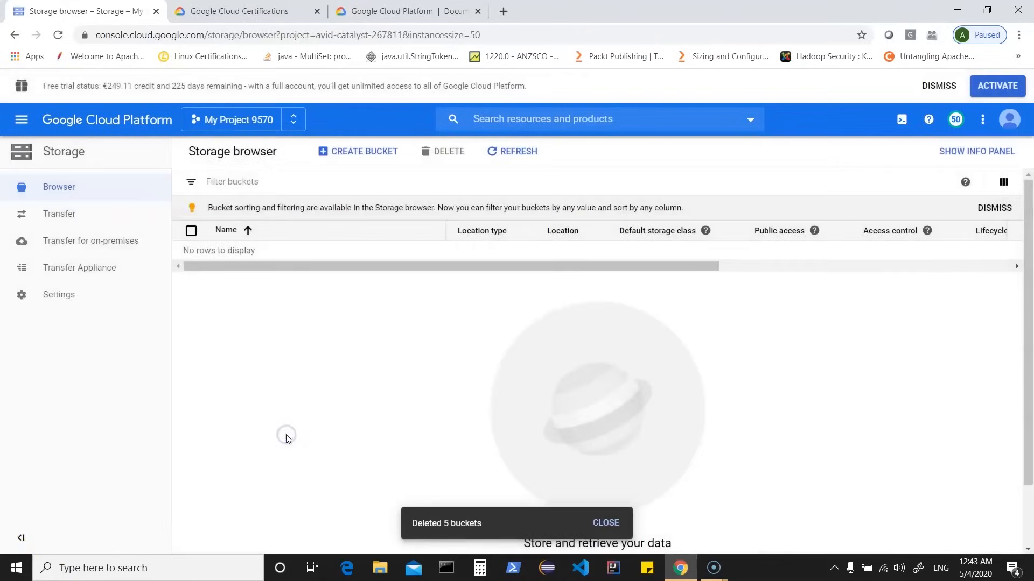
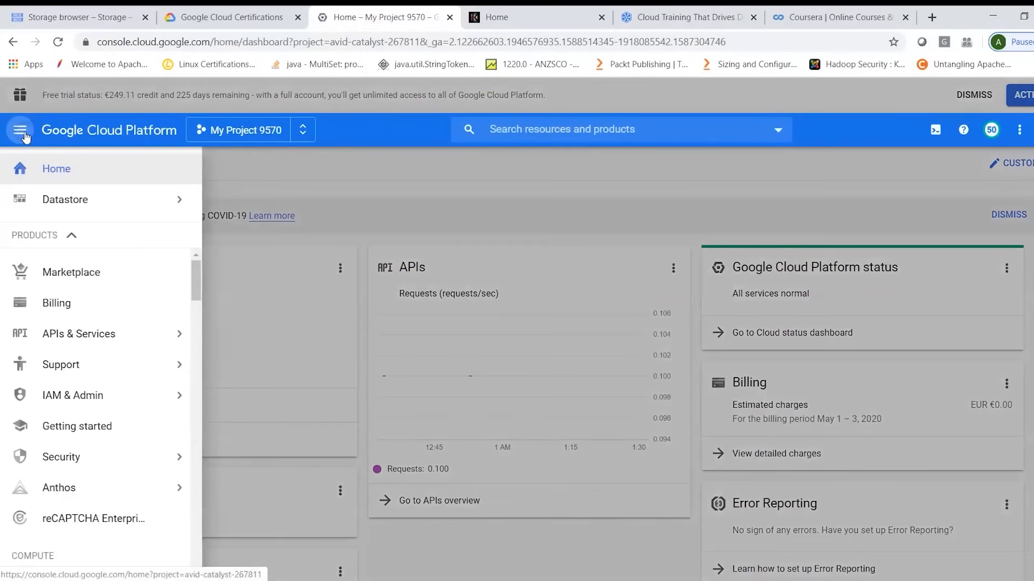
Go to the Compute Engine VM instances and start creating a new instance.
scroll(76, 479, down, 3)
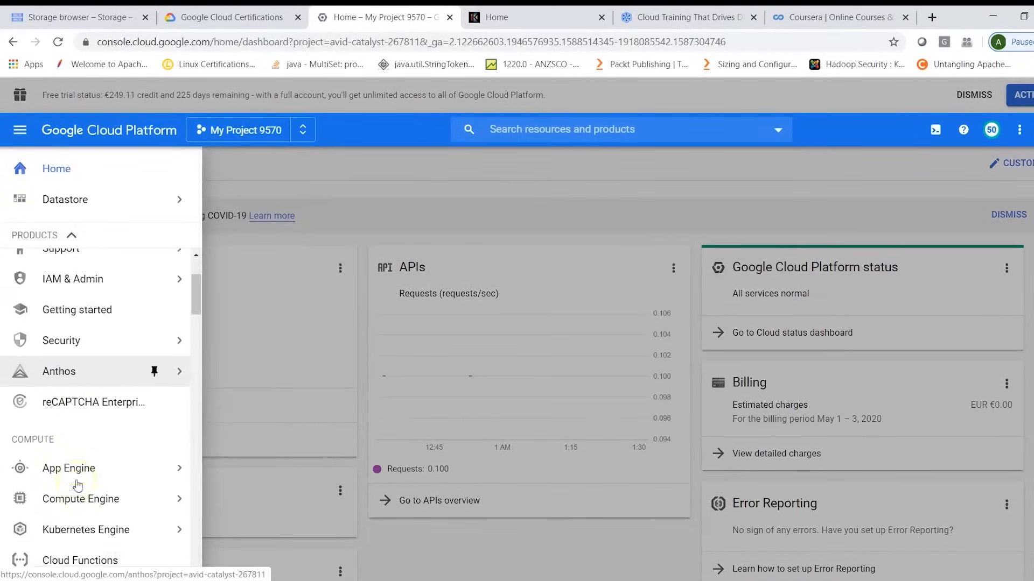
mouse_move(78, 495)
click(245, 107)
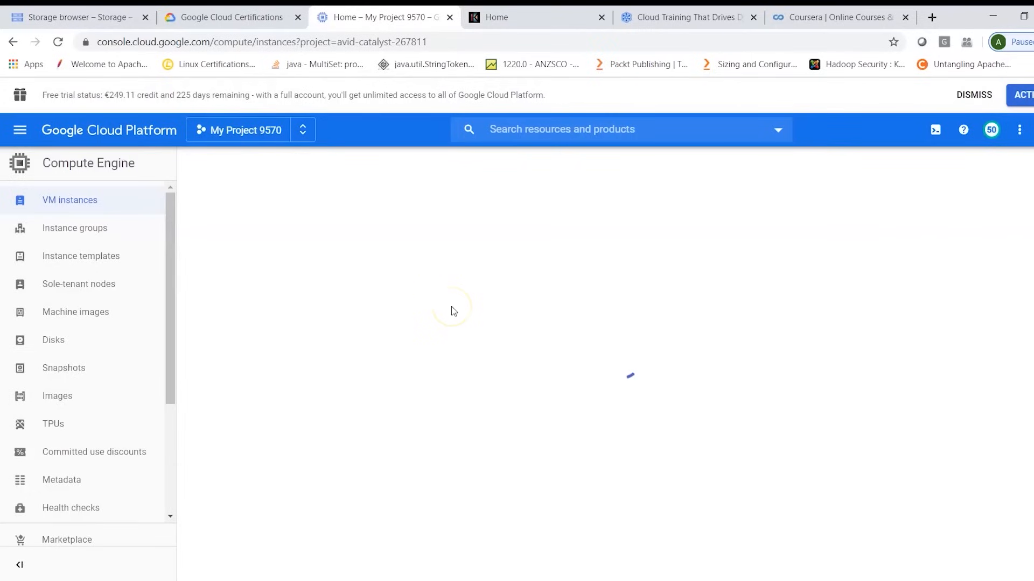
click(514, 376)
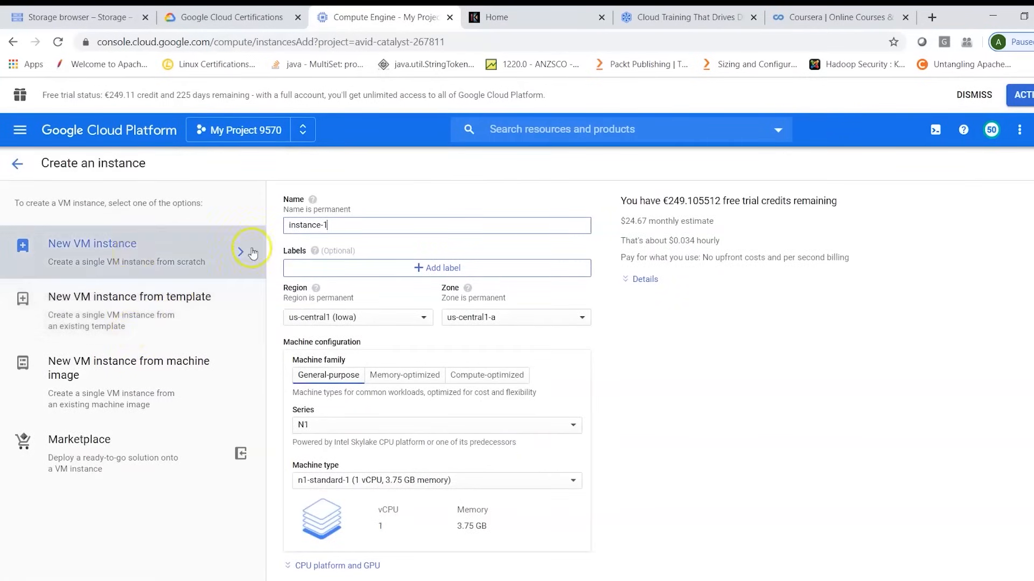
Name the new VM instance newi and set its region to europe-west3 (Frankfurt).
triple_click(340, 226)
text(newi)
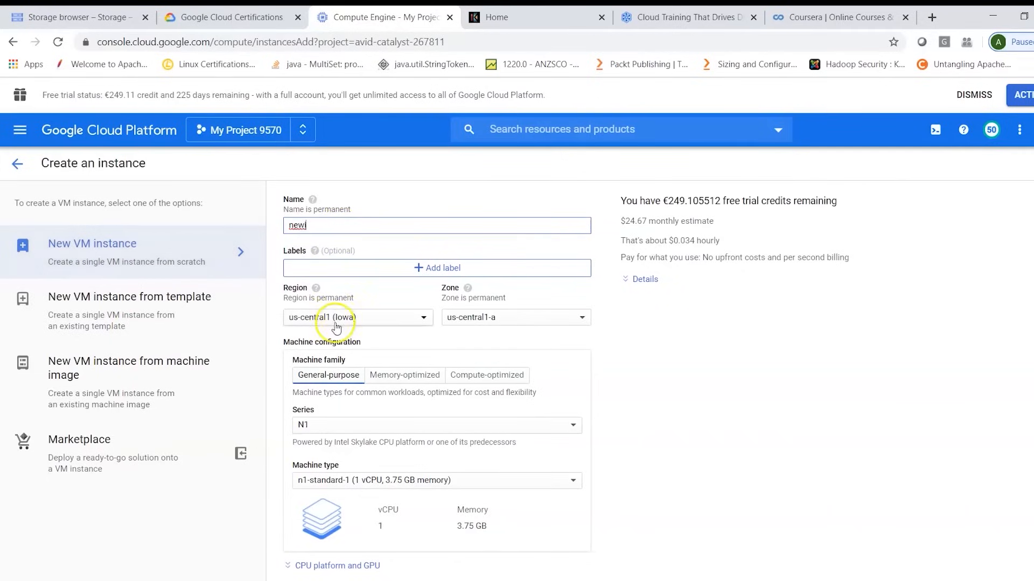
click(334, 323)
scroll(382, 442, down, 2)
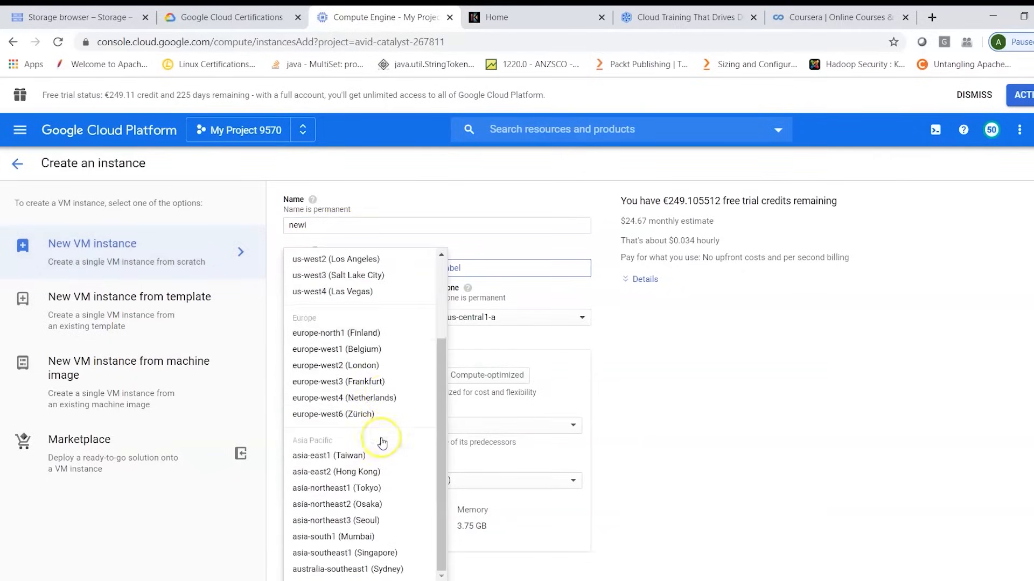
click(377, 381)
Review the machine types available for the instance and keep n1-standard-1.
scroll(706, 401, down, 2)
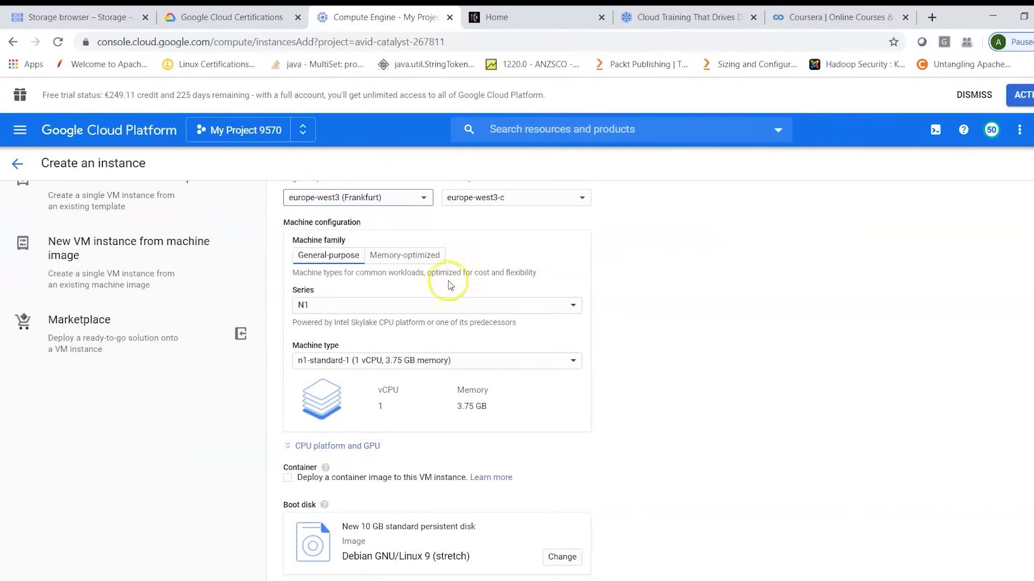
click(470, 362)
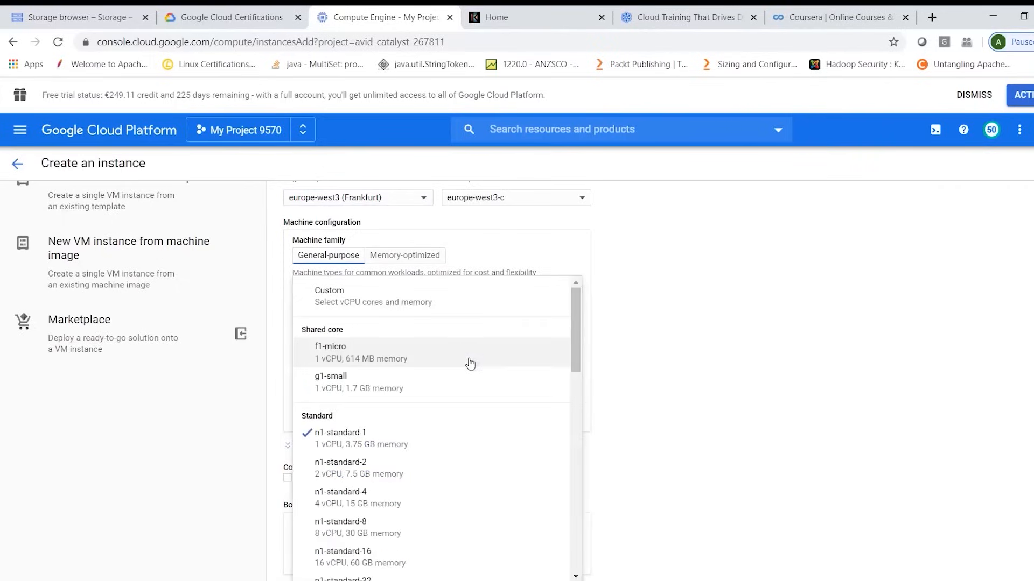
click(716, 388)
Change the boot disk to the Ubuntu 16.04 LTS public image with a size of 20 GB.
scroll(406, 381, down, 3)
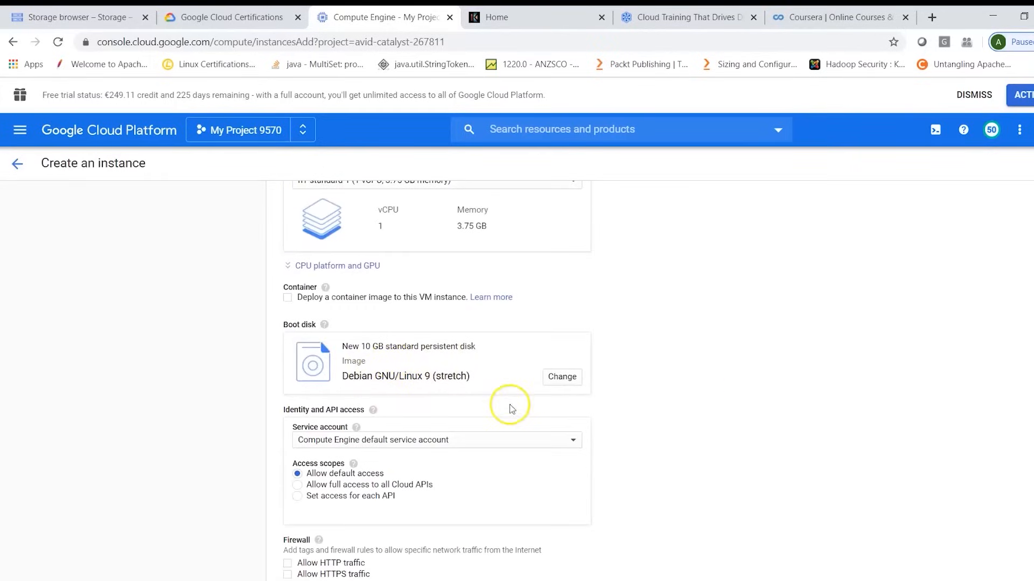
click(569, 381)
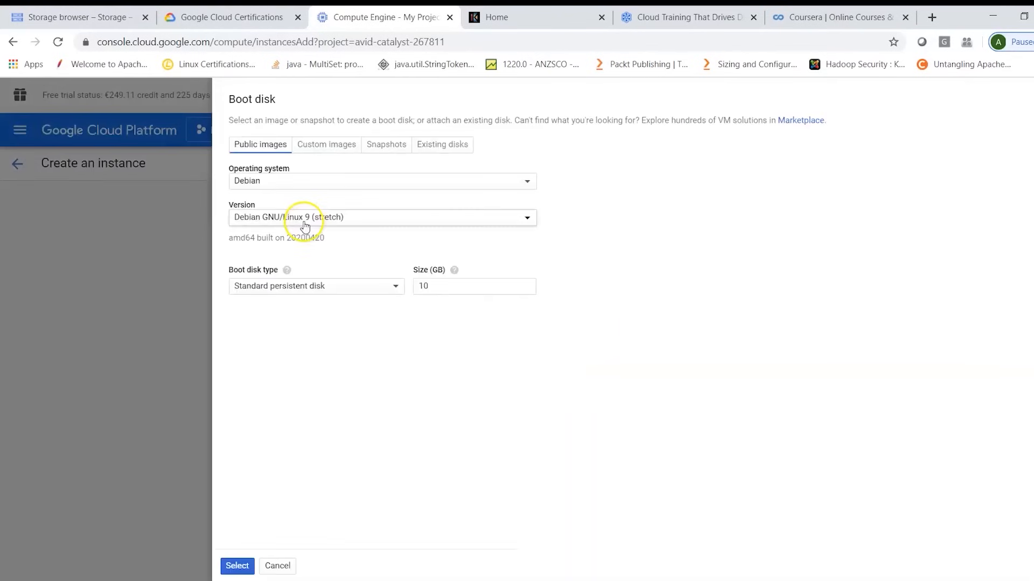
click(279, 181)
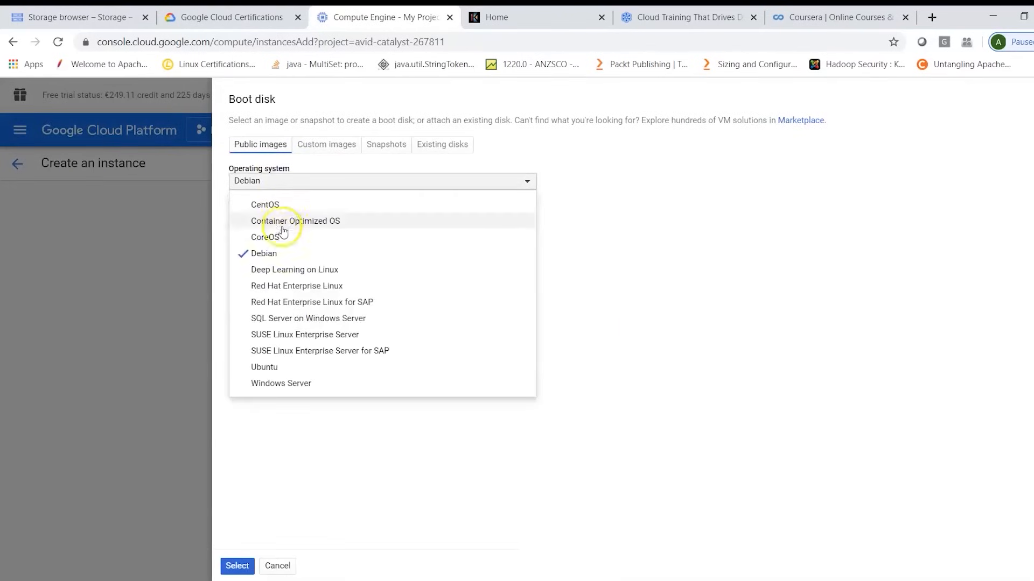
click(280, 368)
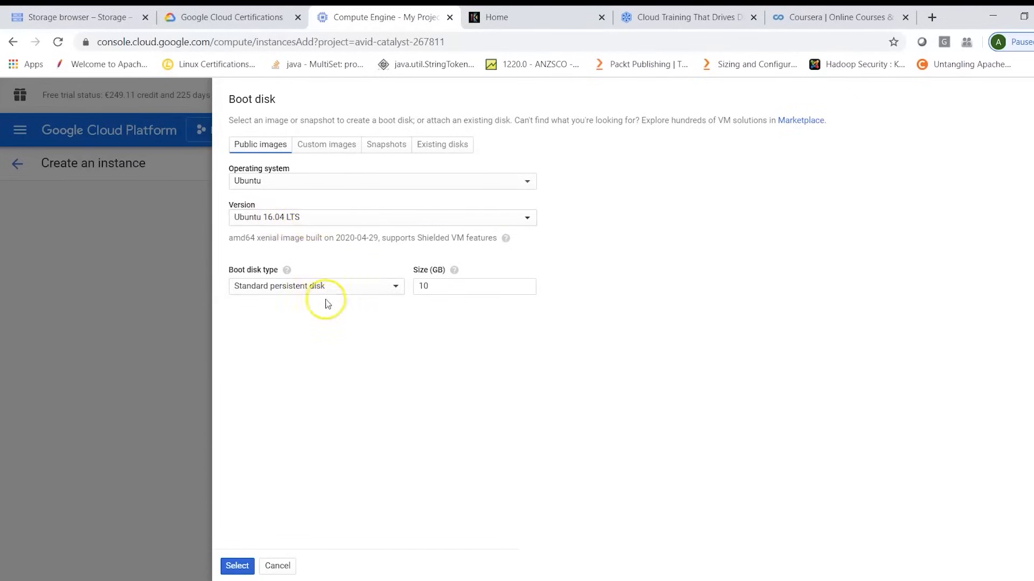
double_click(445, 292)
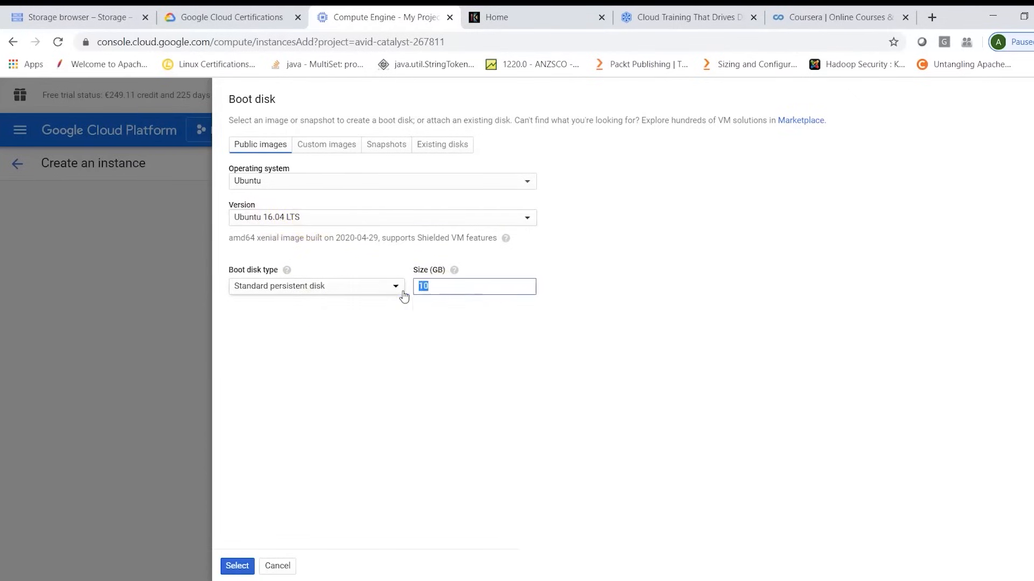
text(20)
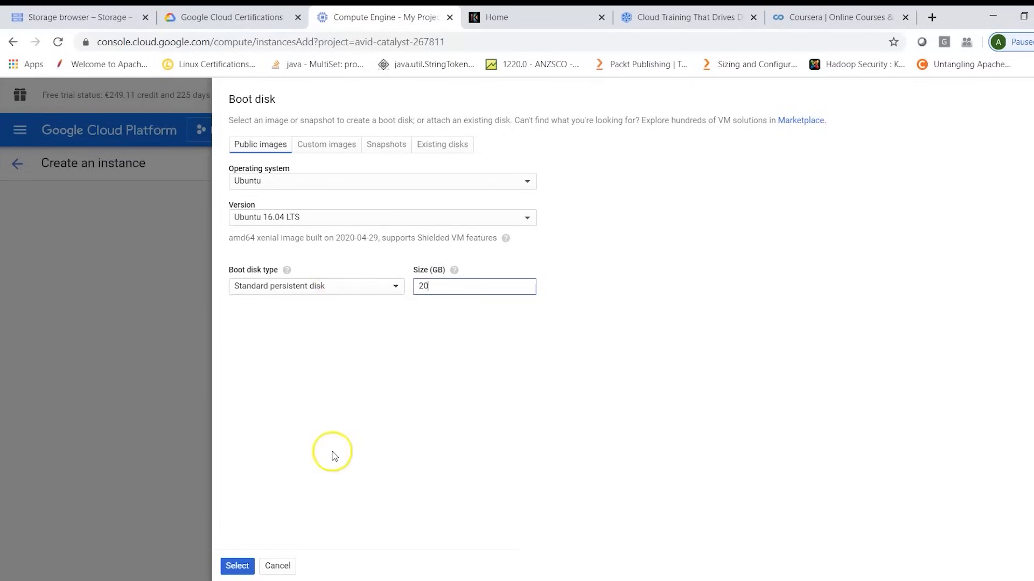
click(237, 566)
Allow HTTP and HTTPS traffic in the firewall settings and open the instance's security options at the SSH keys.
scroll(514, 464, down, 3)
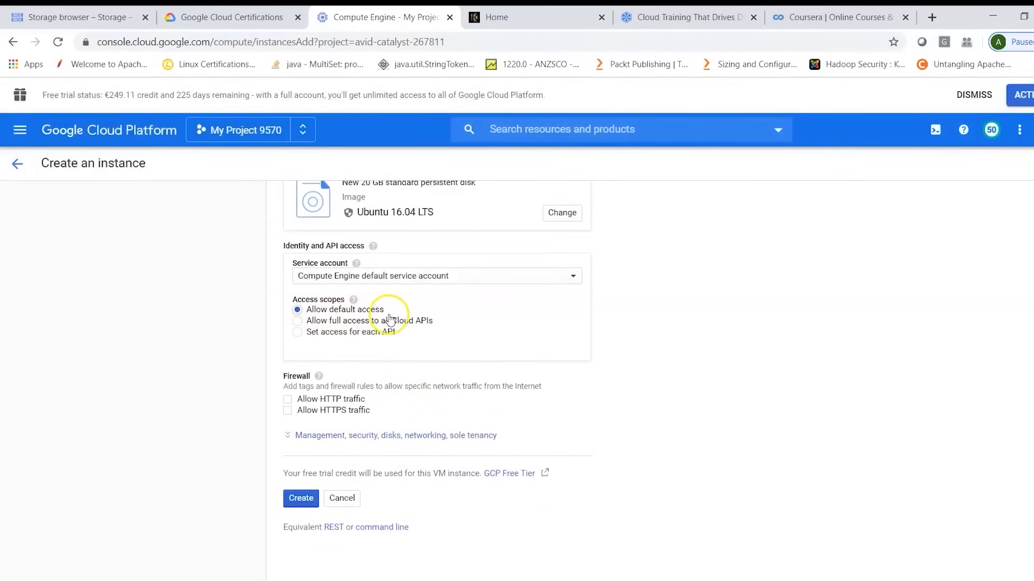
click(288, 400)
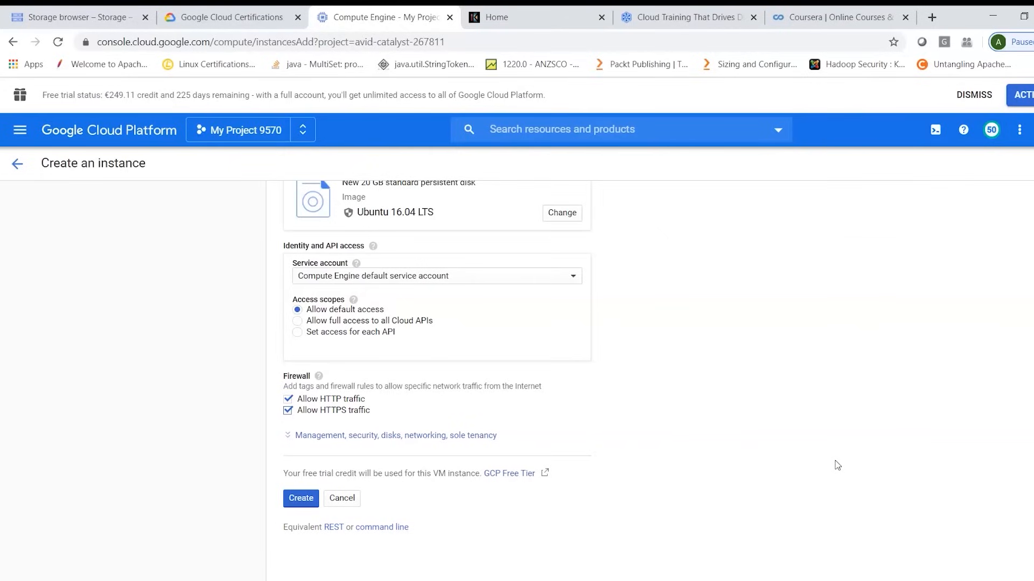
click(331, 437)
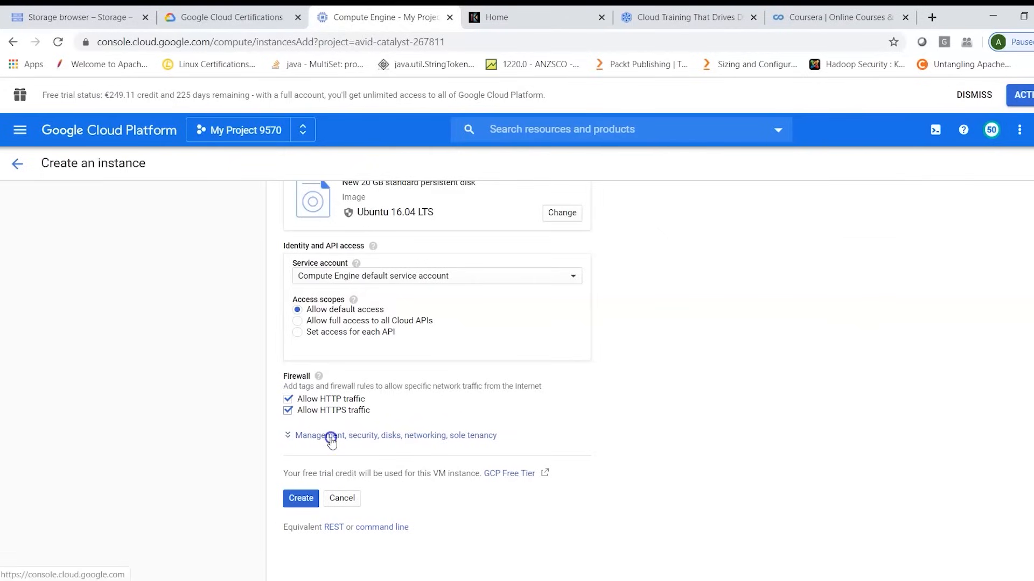
scroll(786, 463, down, 2)
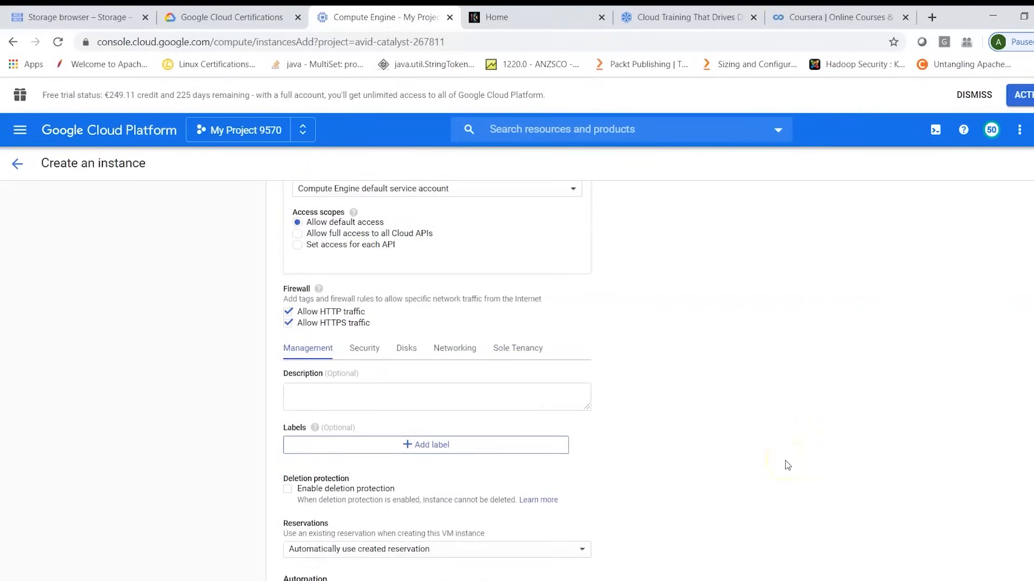
click(360, 348)
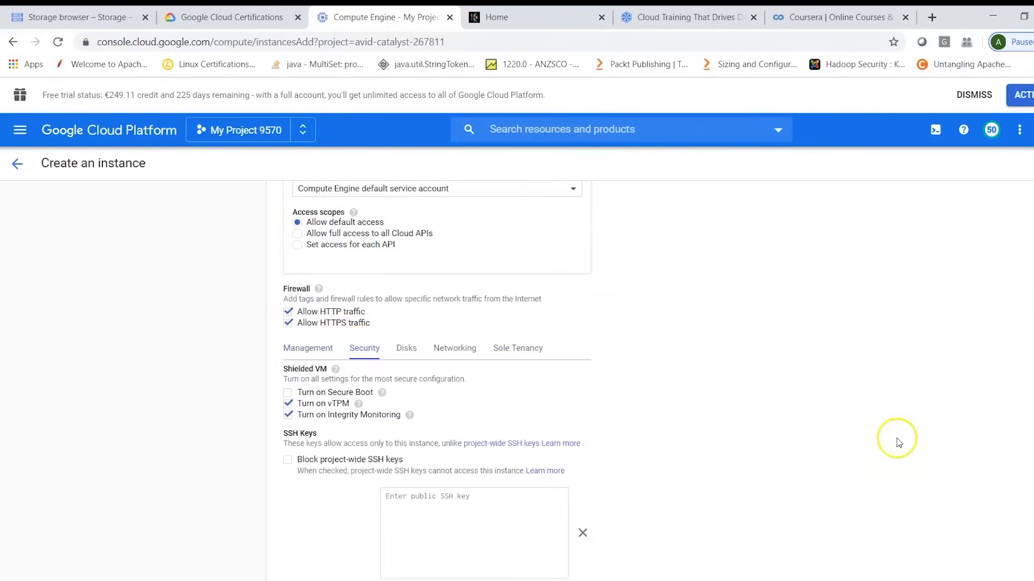
scroll(897, 442, down, 3)
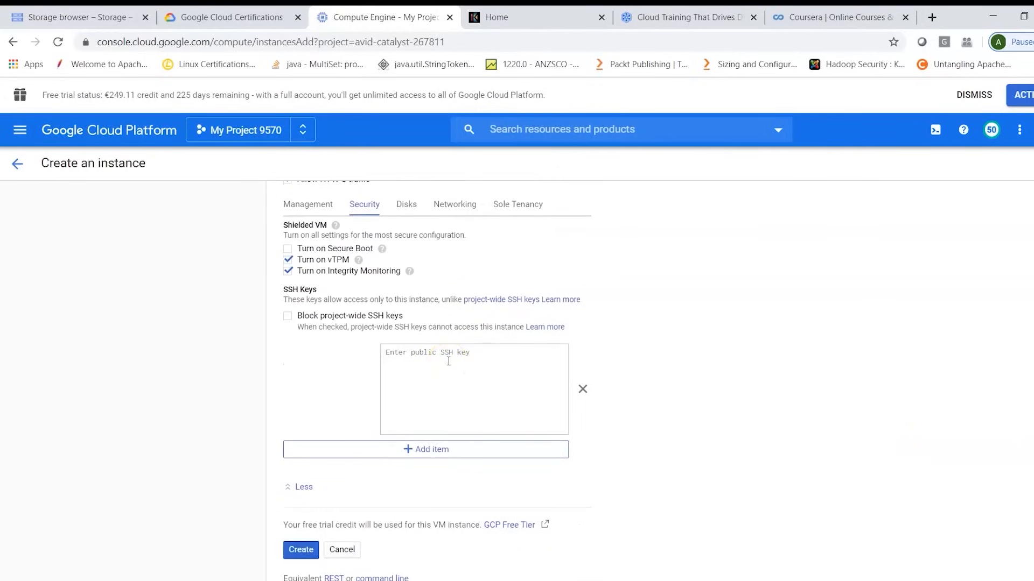
Switch to the Windows desktop and move hdunewk.ppk and hdunewk.pem away from the other icons to an empty area.
click(991, 17)
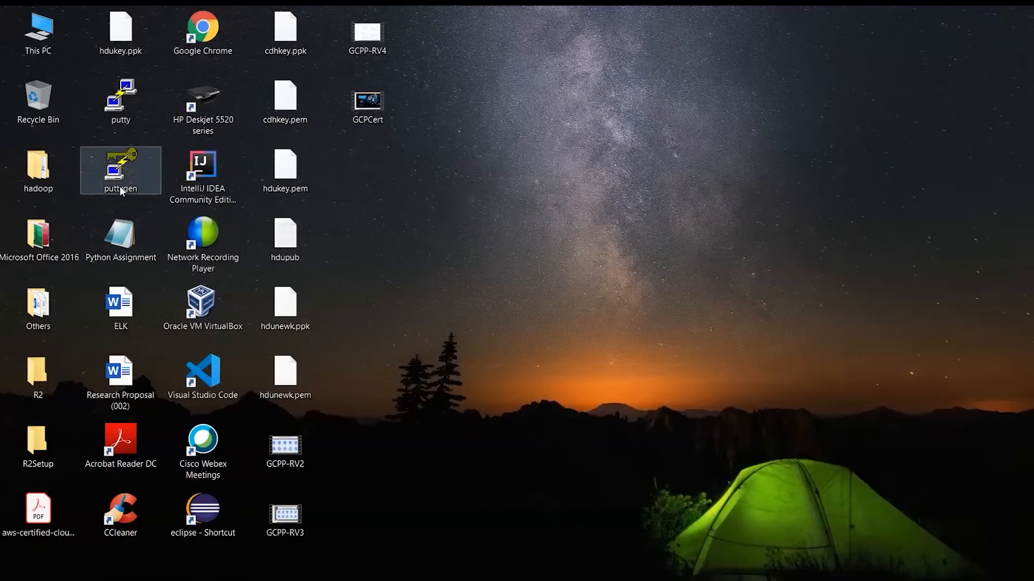
drag(285, 309, 864, 105)
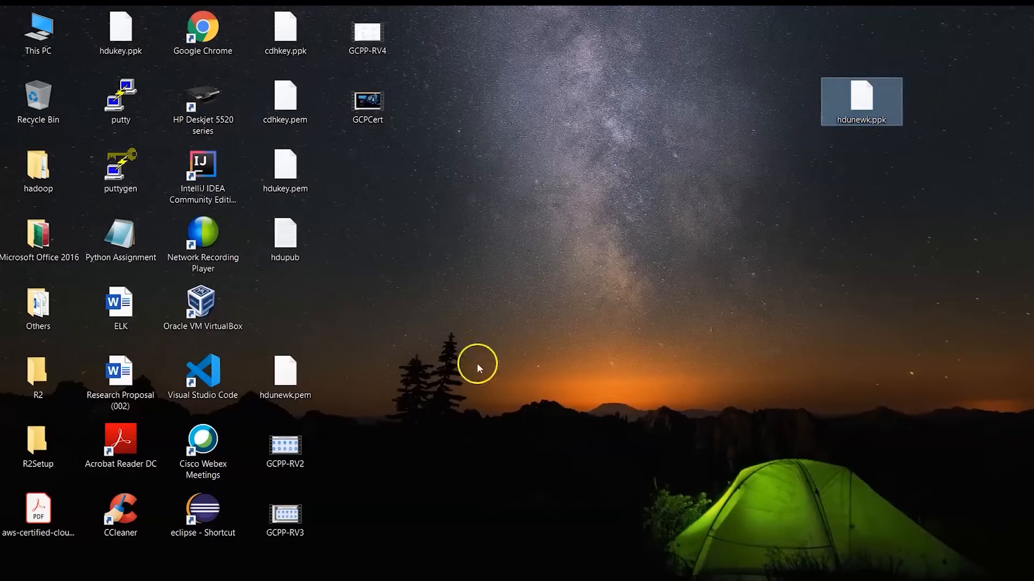
drag(282, 377, 864, 175)
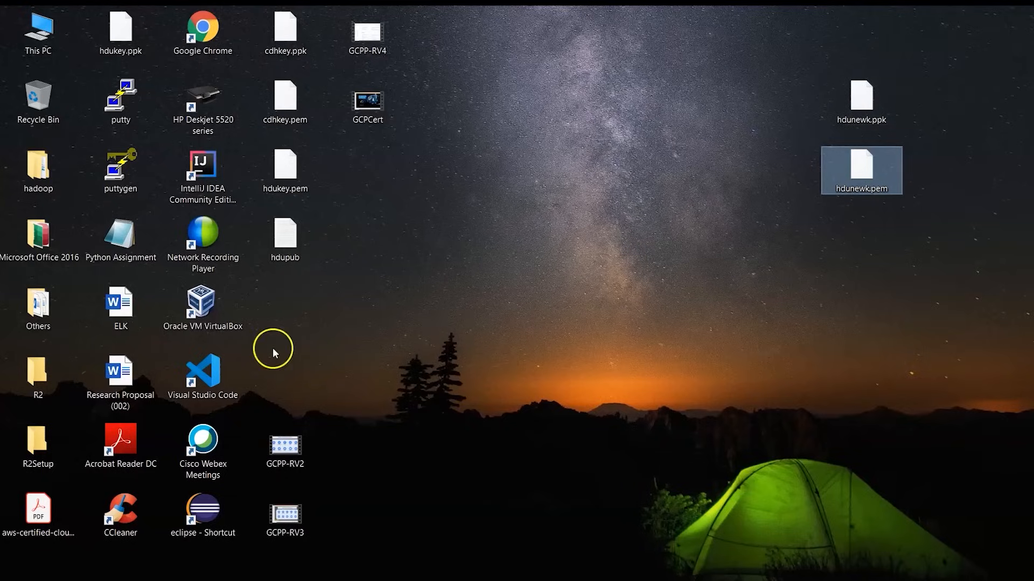
Launch puttygen from the desktop, load the private key file hdukey.ppk and unlock it with the key passphrase.
double_click(121, 168)
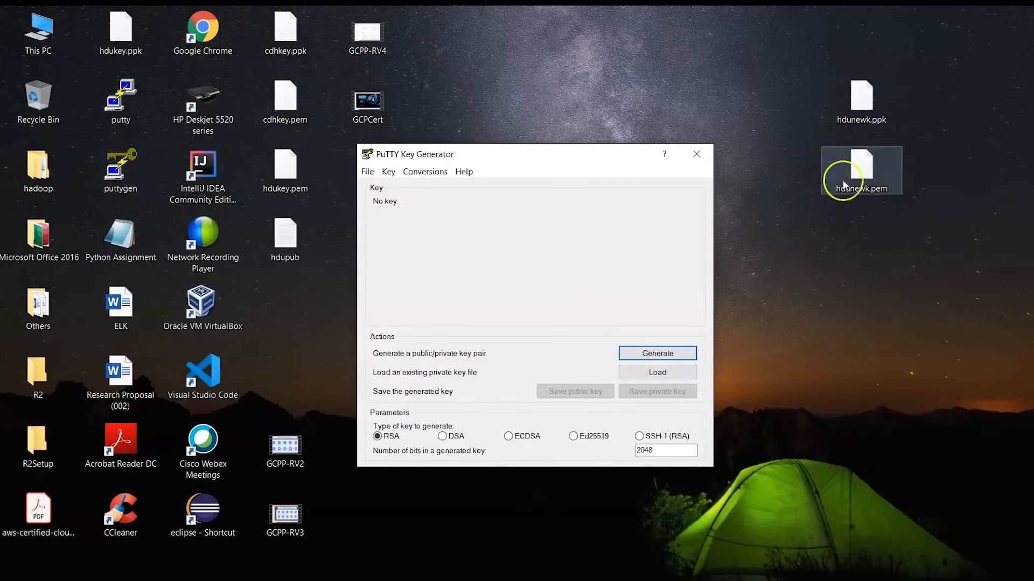
click(667, 373)
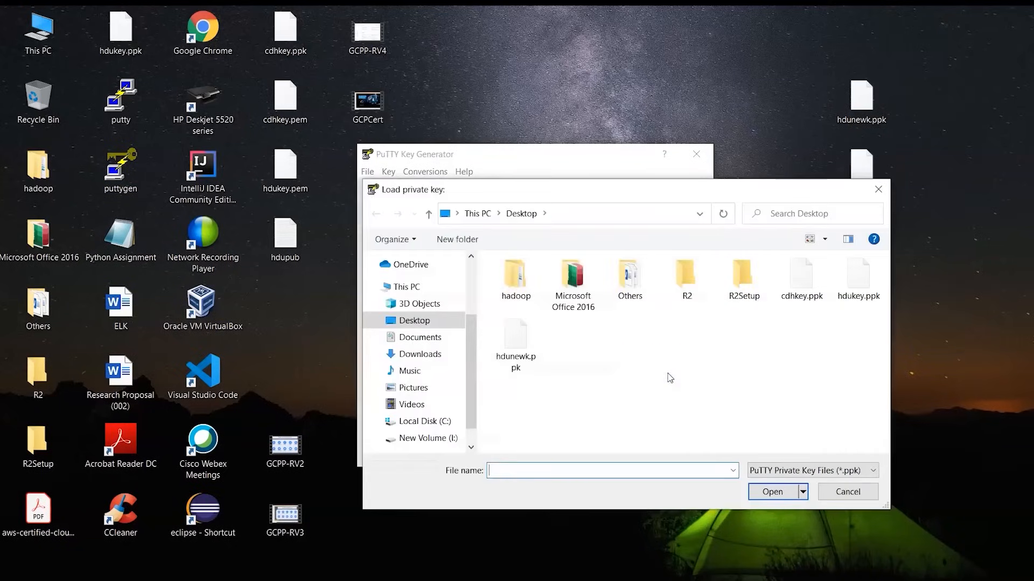
click(858, 280)
click(772, 491)
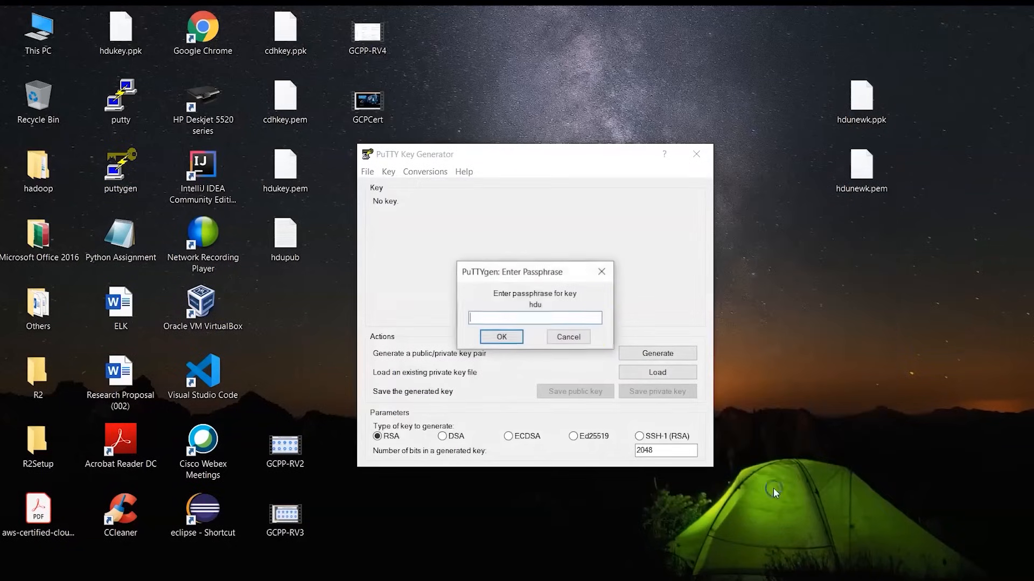
click(511, 339)
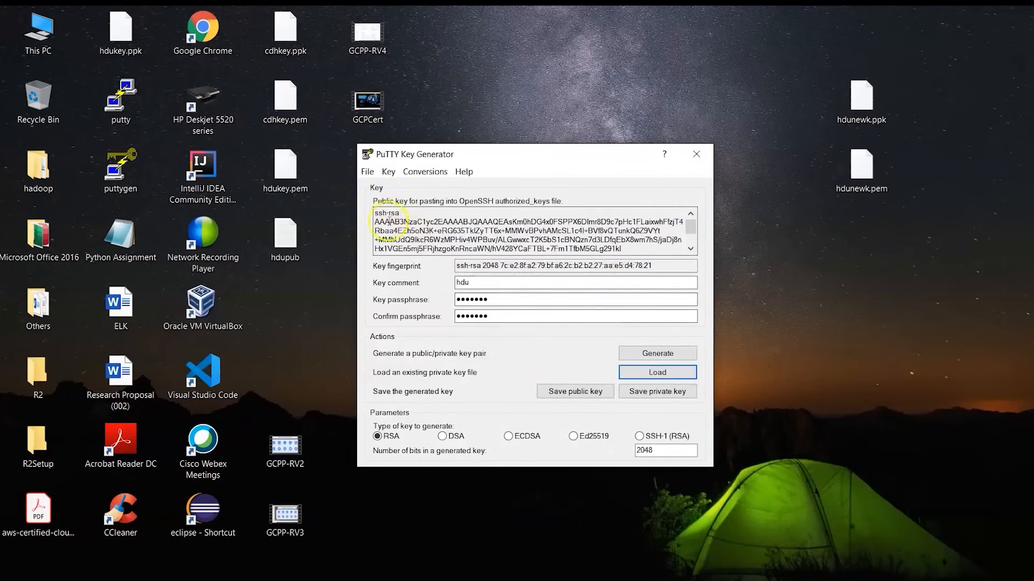
Copy the entire public key from PuTTY Key Generator and paste it into the new instance's public SSH key field in Chrome.
drag(375, 213, 621, 263)
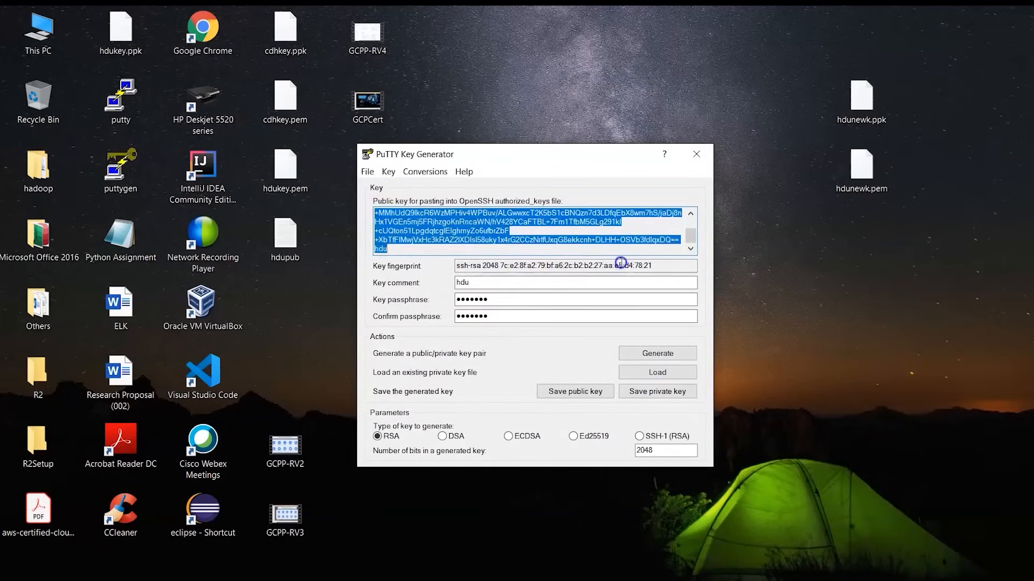
click(722, 580)
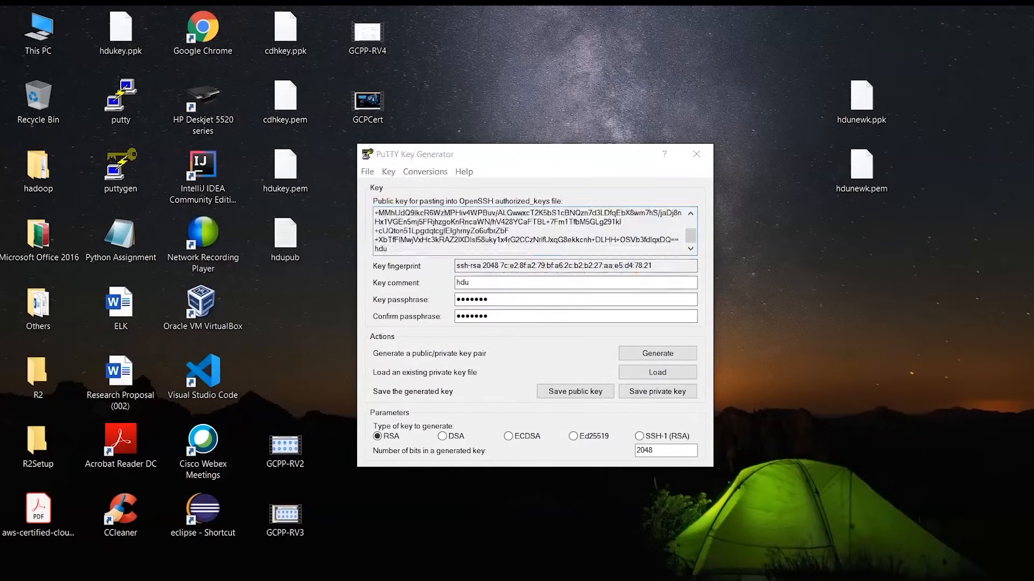
click(459, 383)
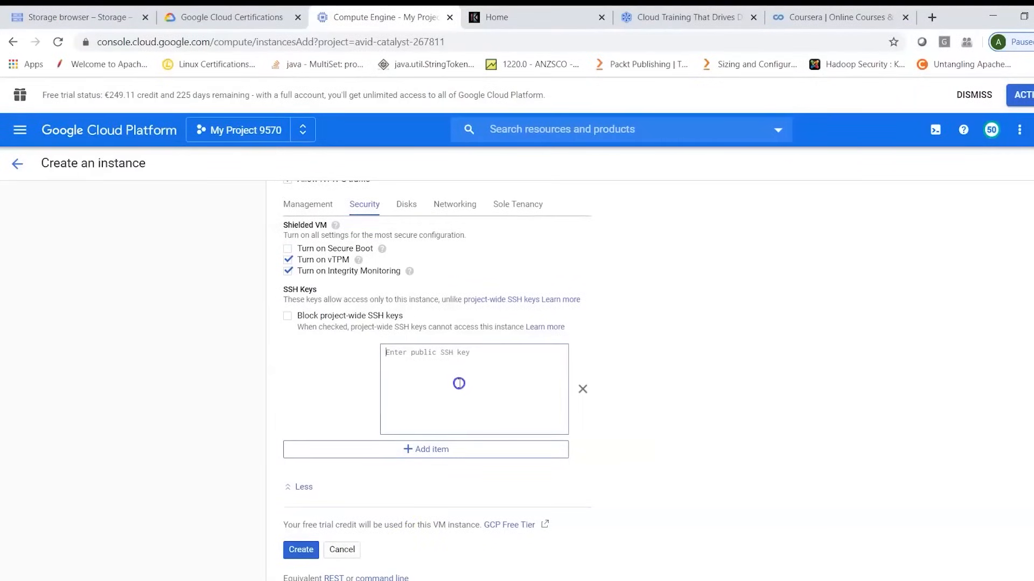
key(ctrl+v)
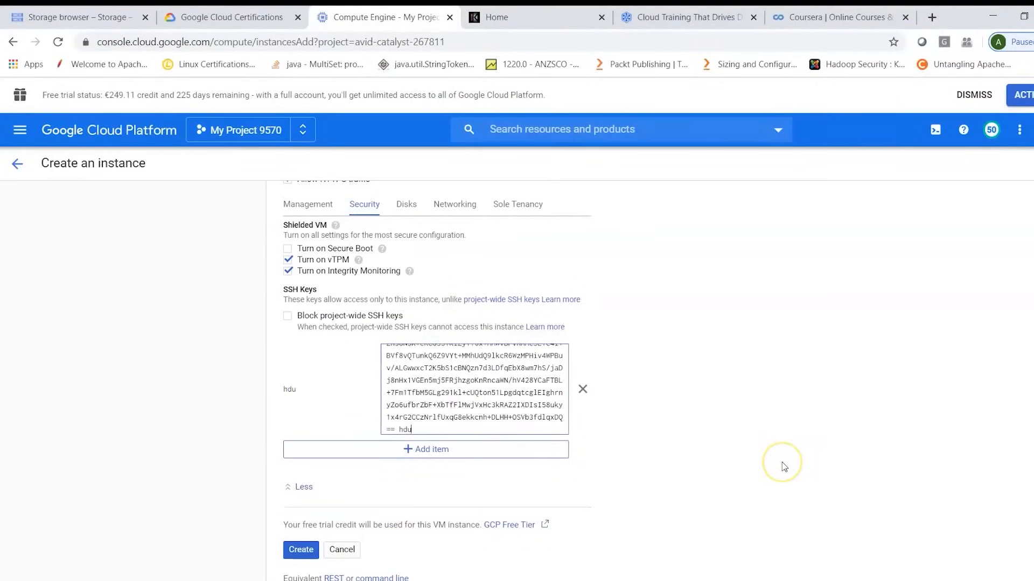
Create the newi VM instance and close the PuTTY Key Generator.
scroll(784, 467, down, 1)
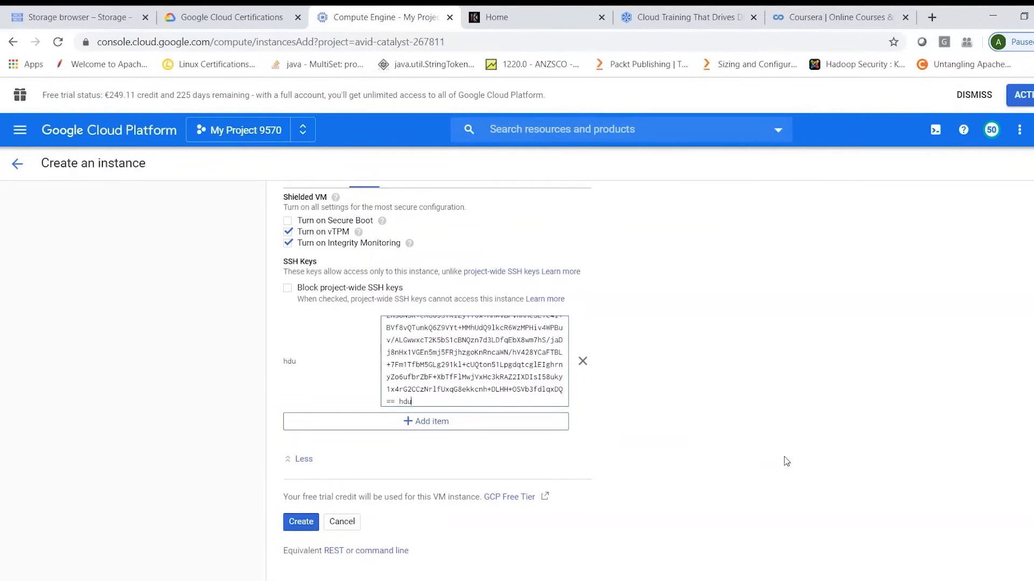
click(302, 524)
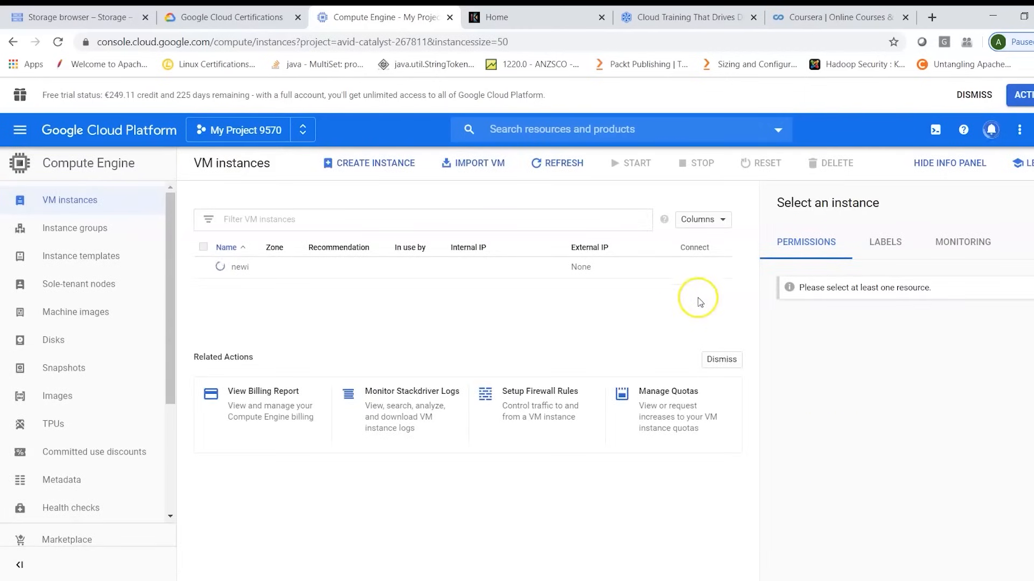
click(823, 580)
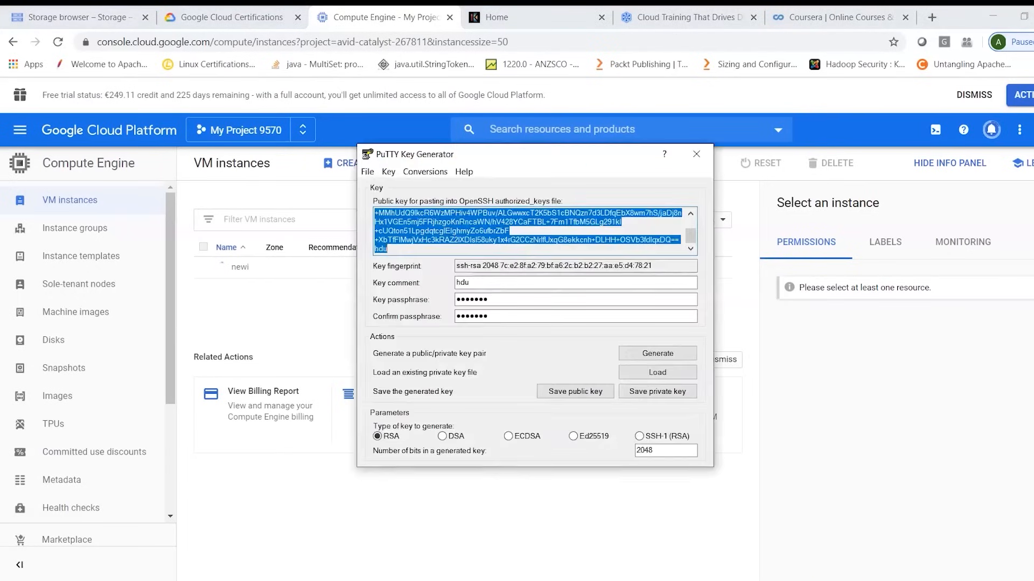
click(696, 154)
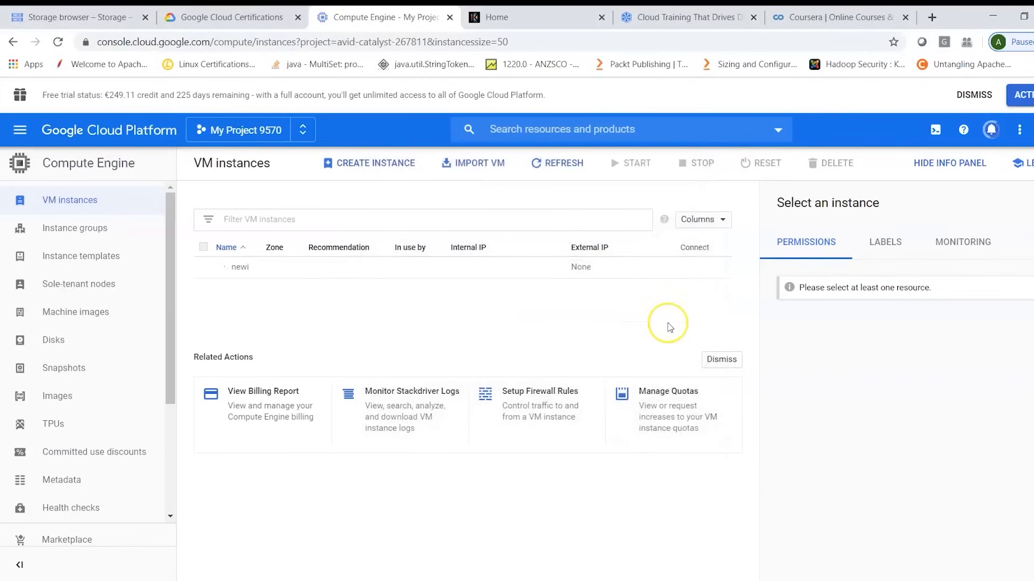
click(631, 302)
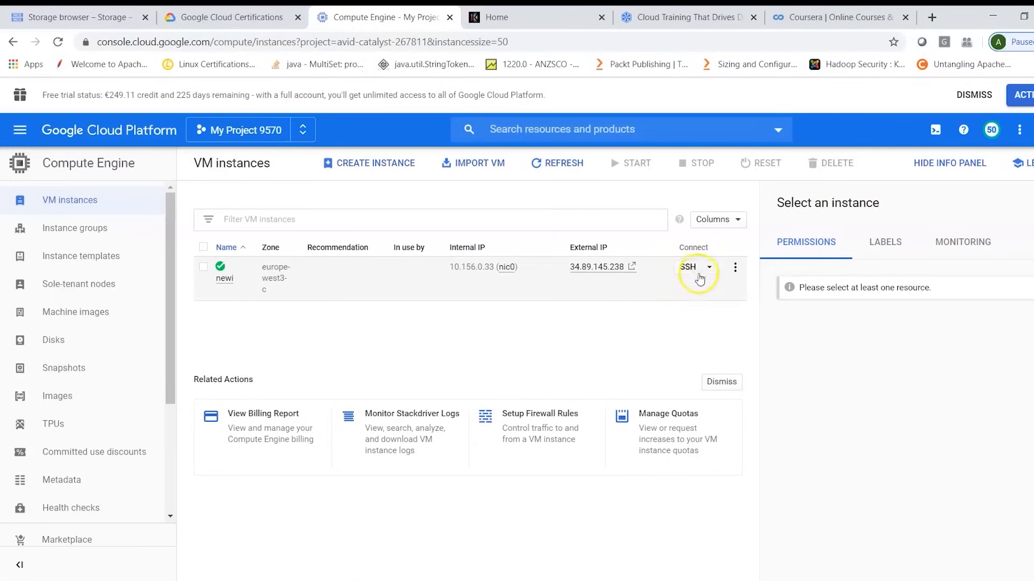
Open an SSH session to the newi instance in a browser window and enlarge that window.
click(710, 269)
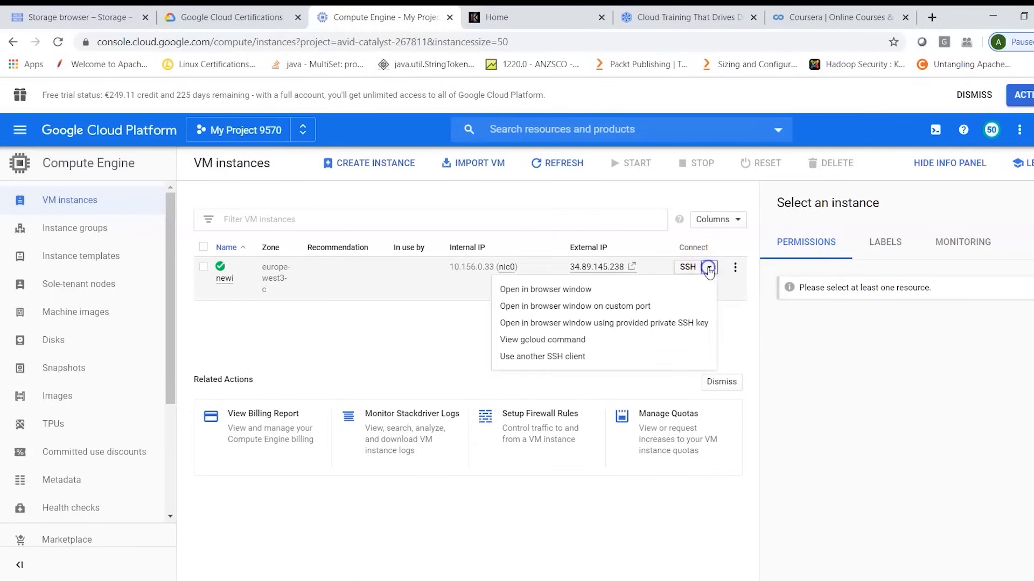
click(697, 290)
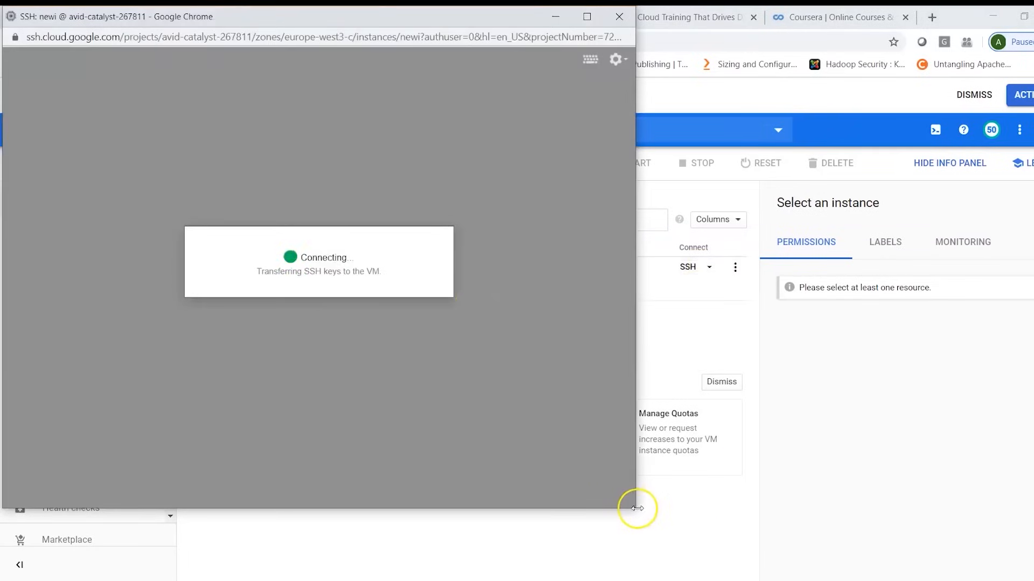
drag(637, 509, 834, 521)
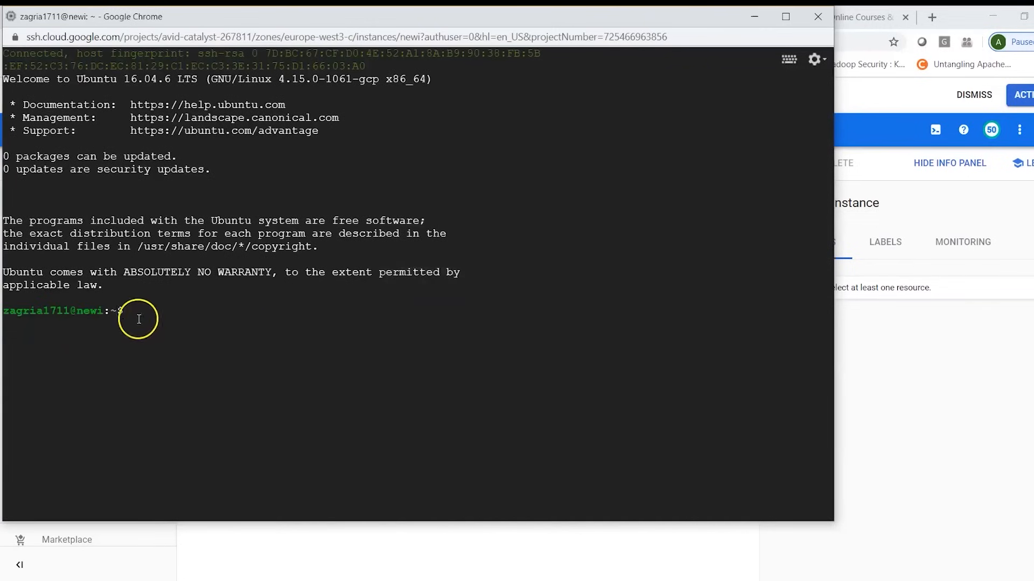
Become root on the newi instance with sudo su and change to root's home directory with cd.
text(sudo su)
key(Return)
text(c)
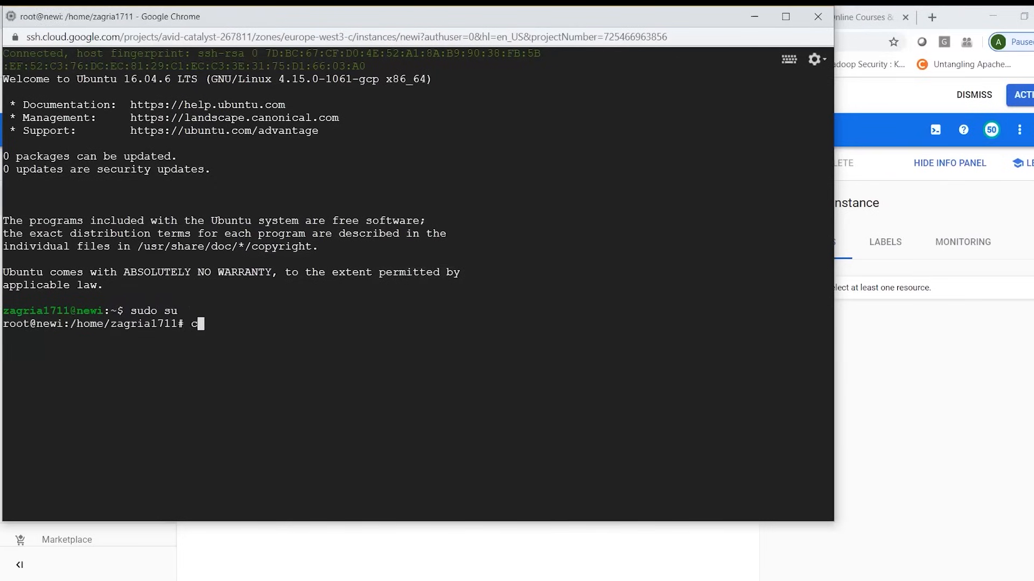
text(d)
key(Return)
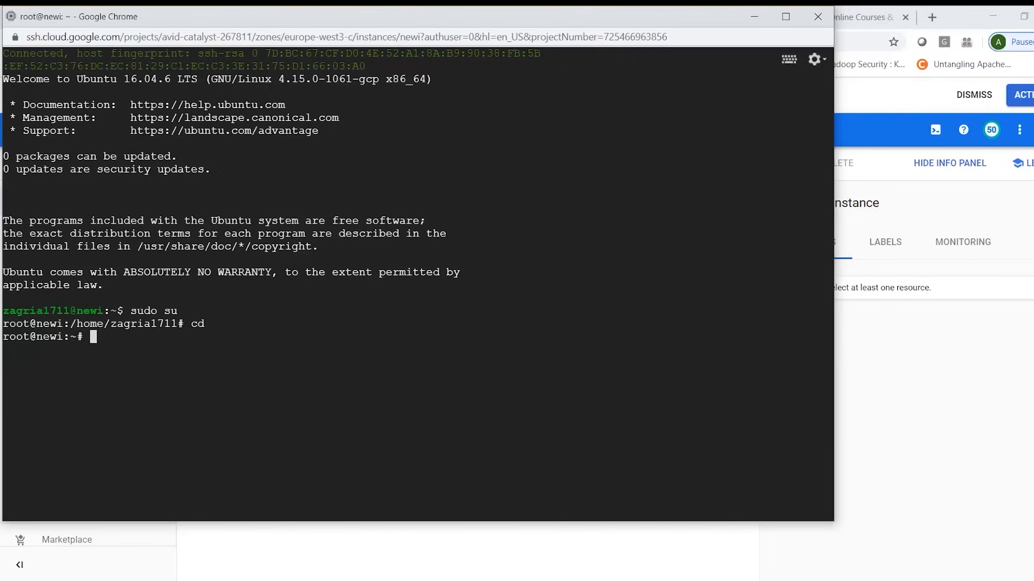
Install the Apache web server with apt-get install apache2, answering Y to continue.
text(apt-get install)
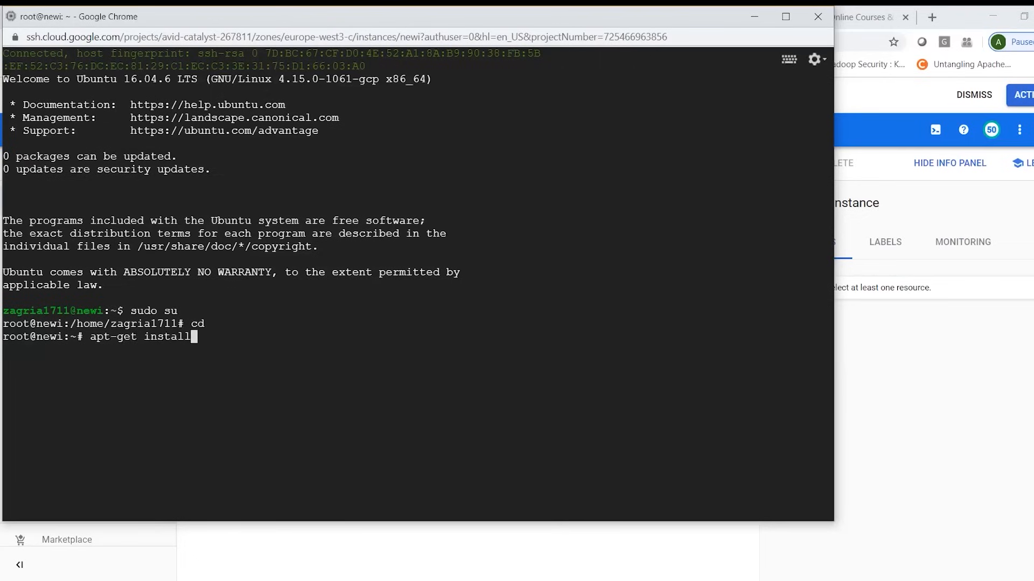
text( apache2)
key(Return)
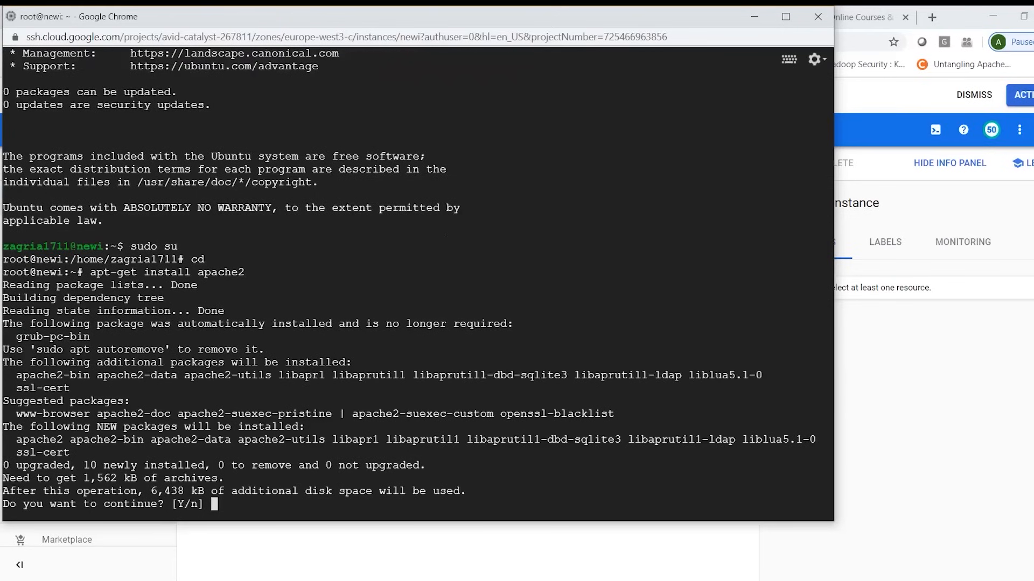
text(Y)
key(Return)
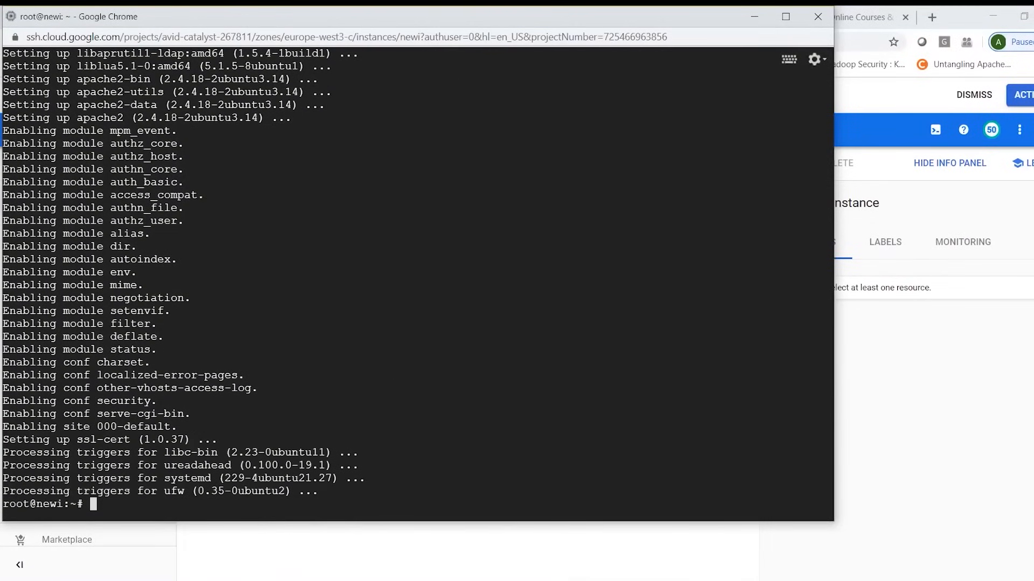
Check the httpd service status, check the apache2 service status, and minimize the SSH window.
text(service http)
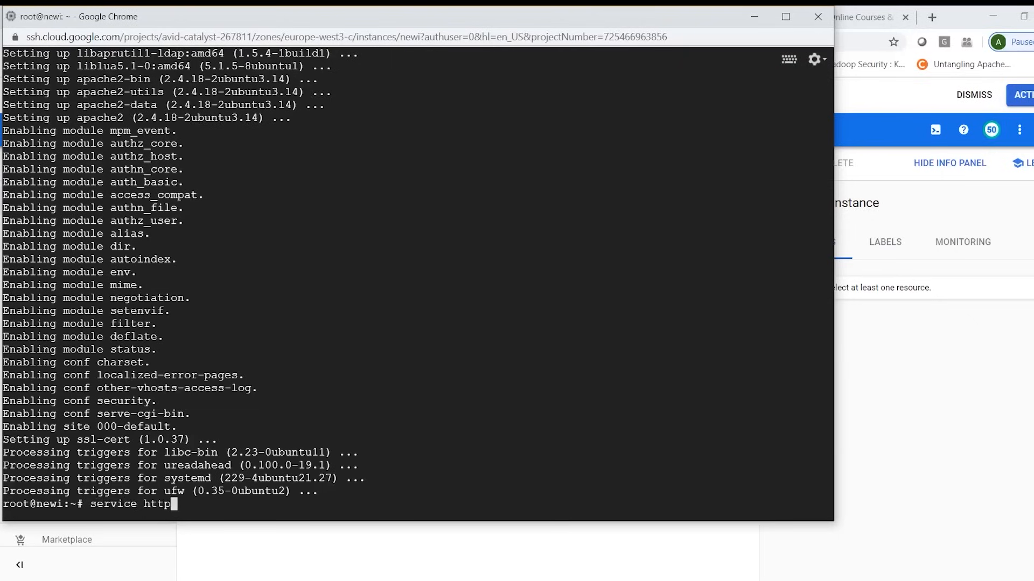
text(d status)
key(Return)
text(service a)
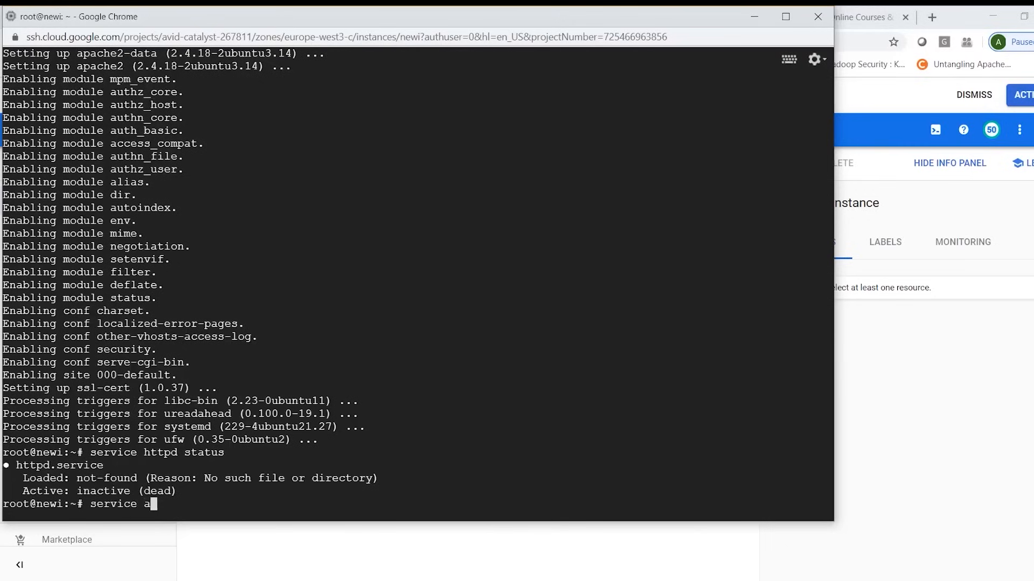
text(pache2 stat)
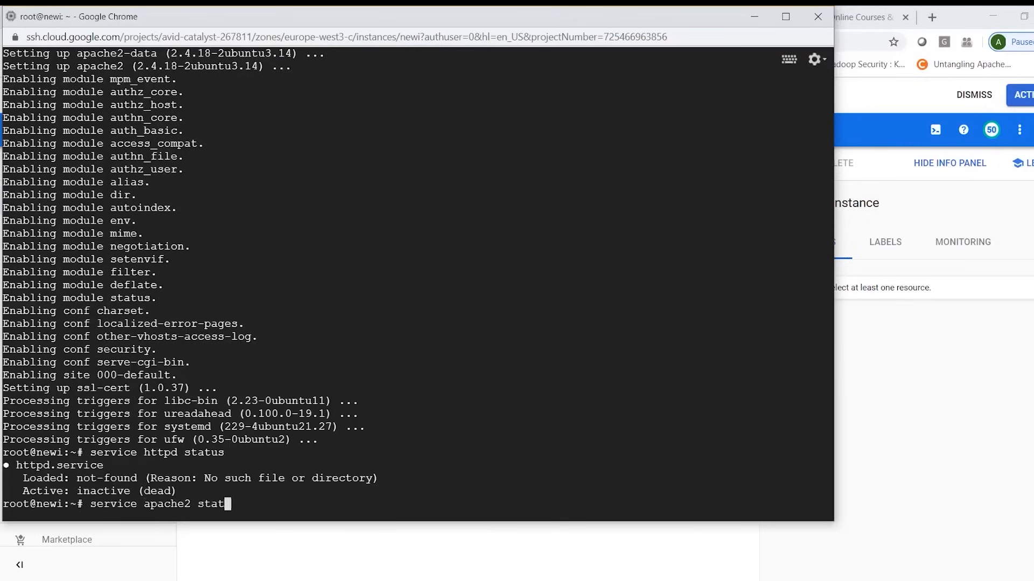
text(us)
key(Return)
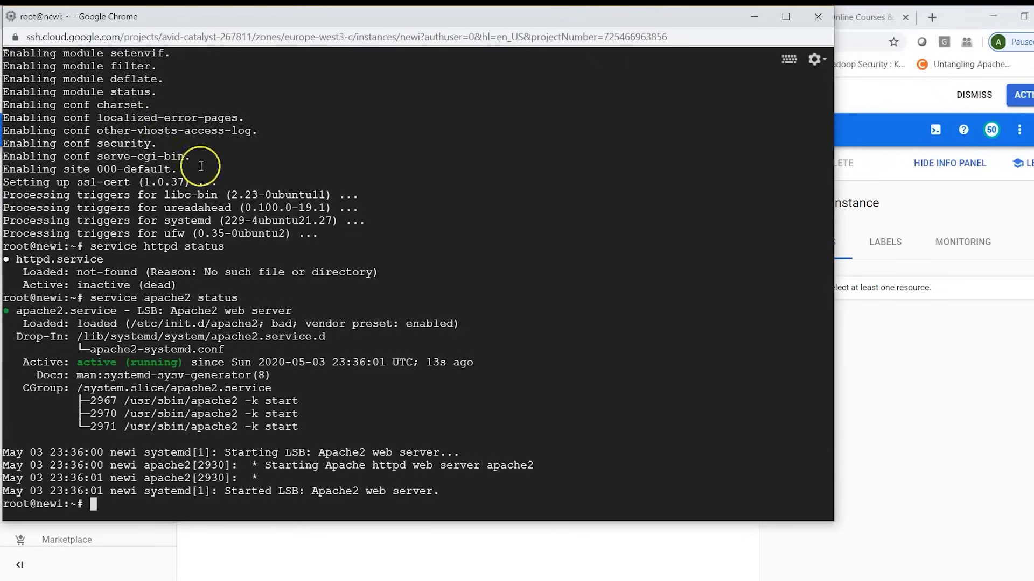
drag(170, 311, 291, 310)
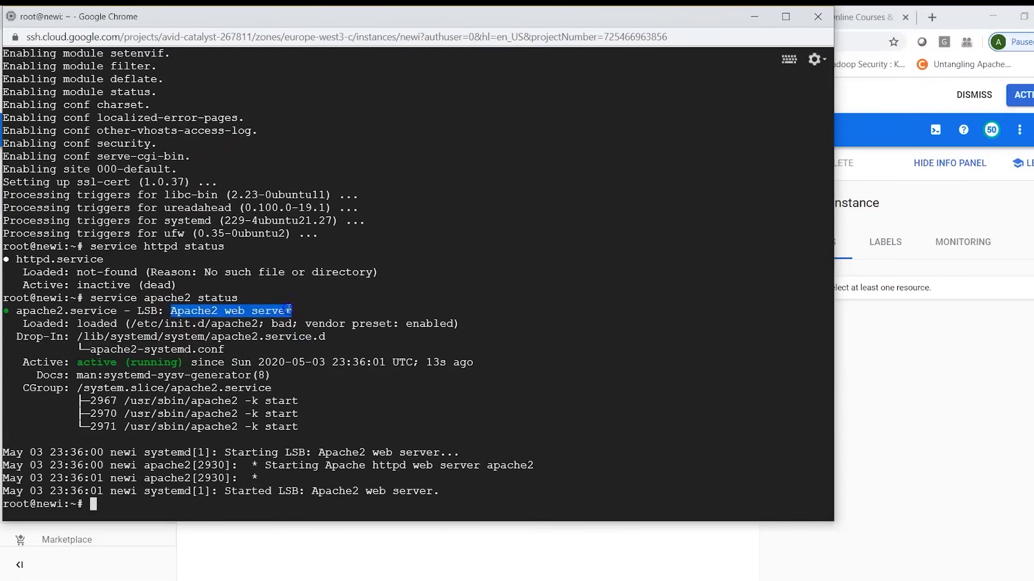
click(756, 20)
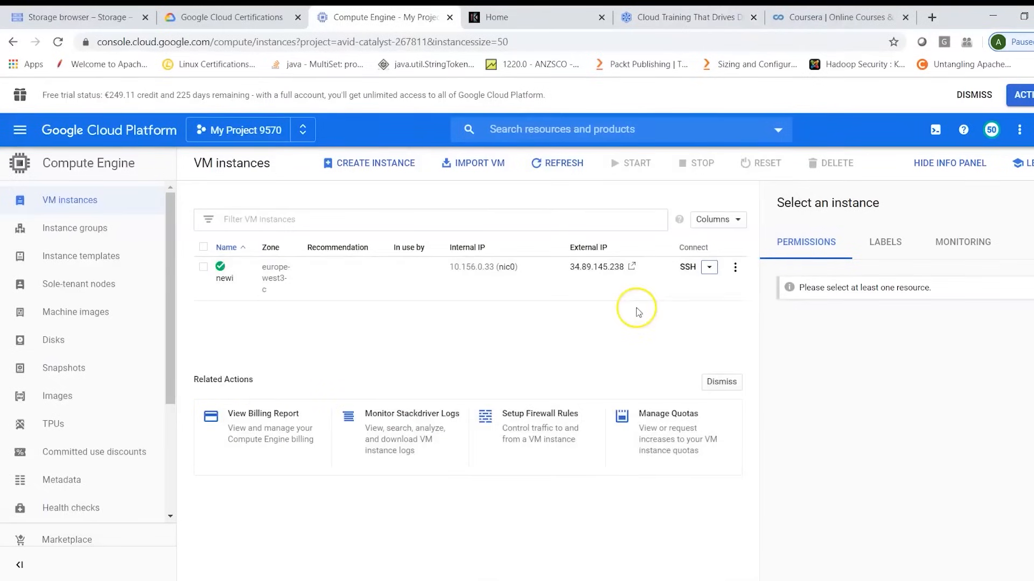
Examine the firewall rules and egress analysis in newi's network interface details, and return to the VM instances list.
click(735, 267)
click(722, 370)
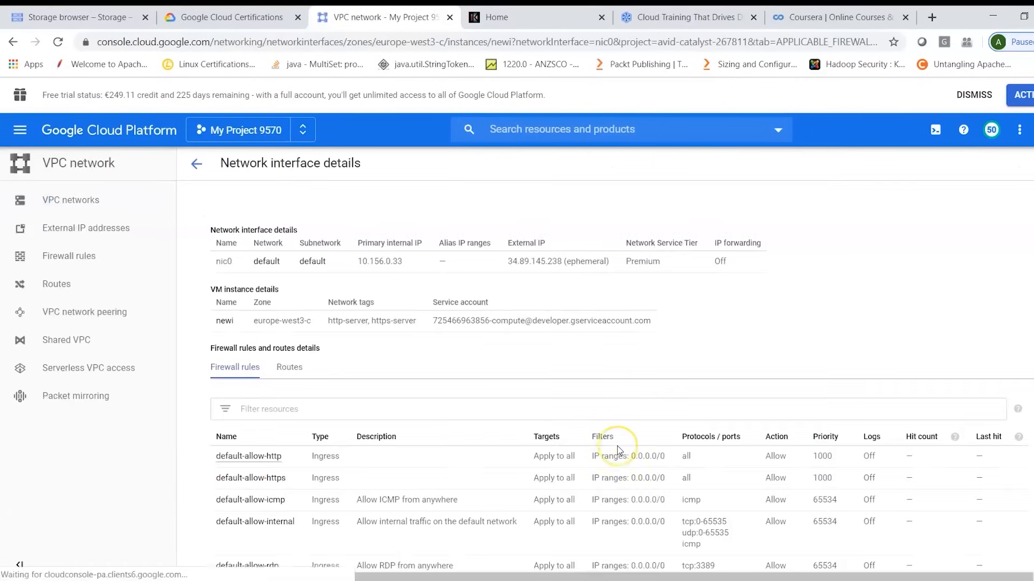
scroll(446, 448, down, 2)
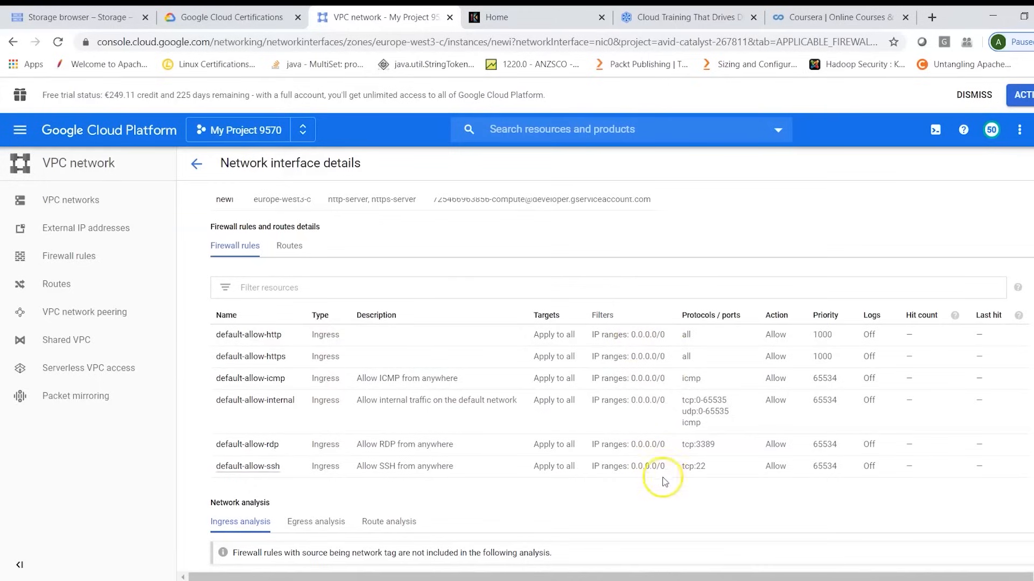
scroll(656, 447, down, 1)
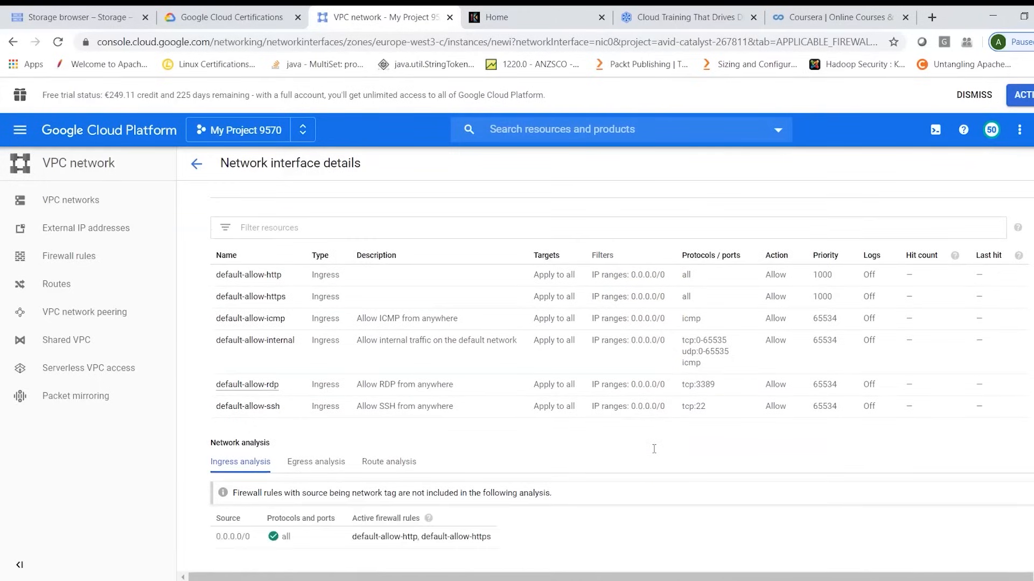
click(327, 464)
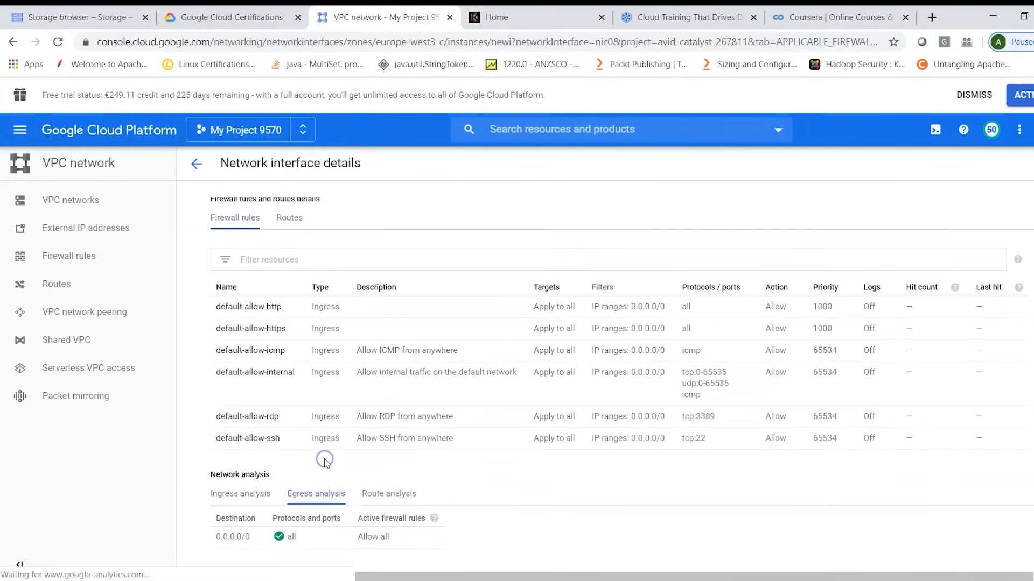
scroll(552, 474, down, 1)
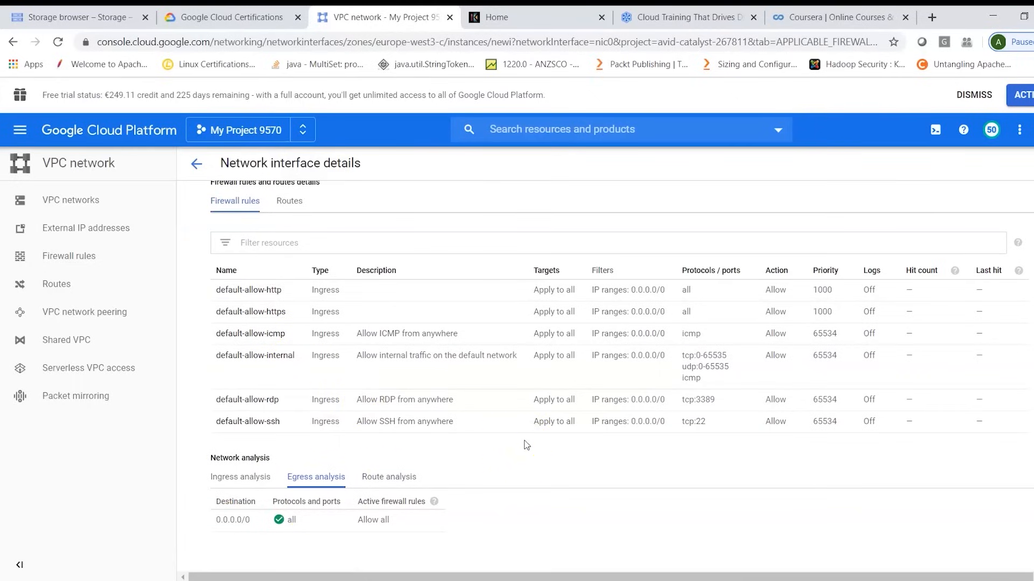
scroll(527, 444, up, 1)
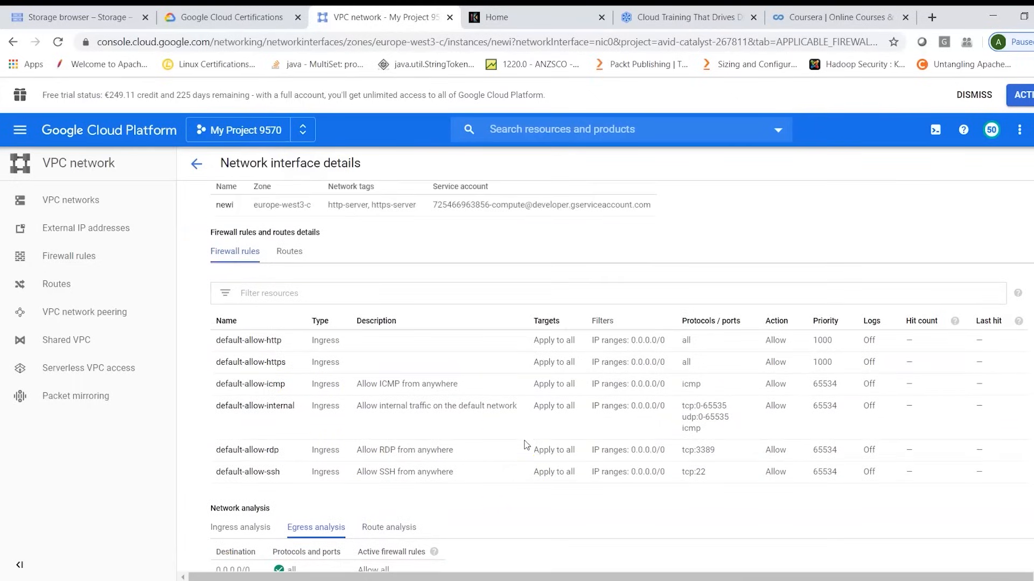
click(198, 167)
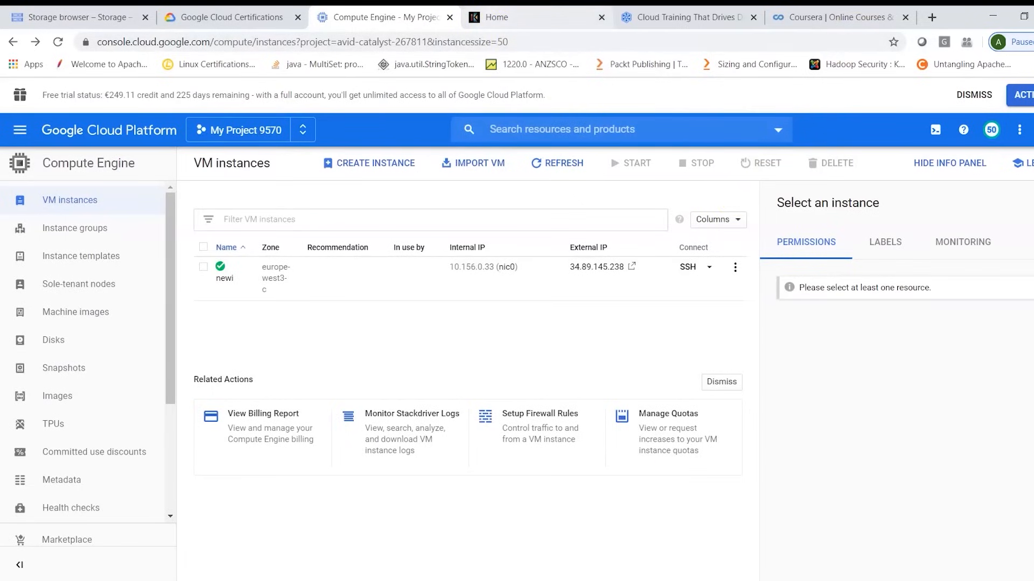
Close the Home browser tab and return to the Compute Engine tab.
click(496, 18)
click(602, 17)
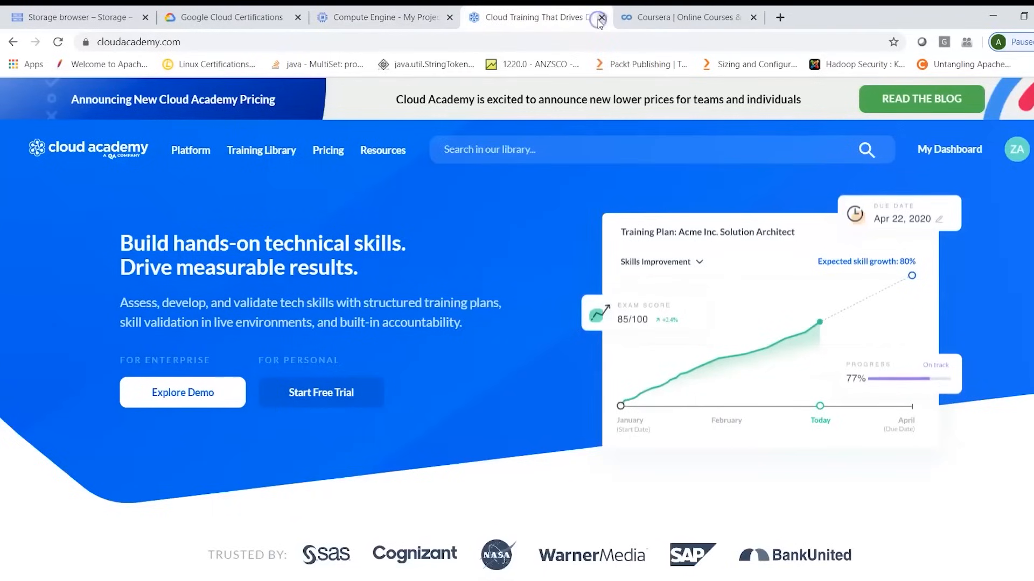
click(349, 15)
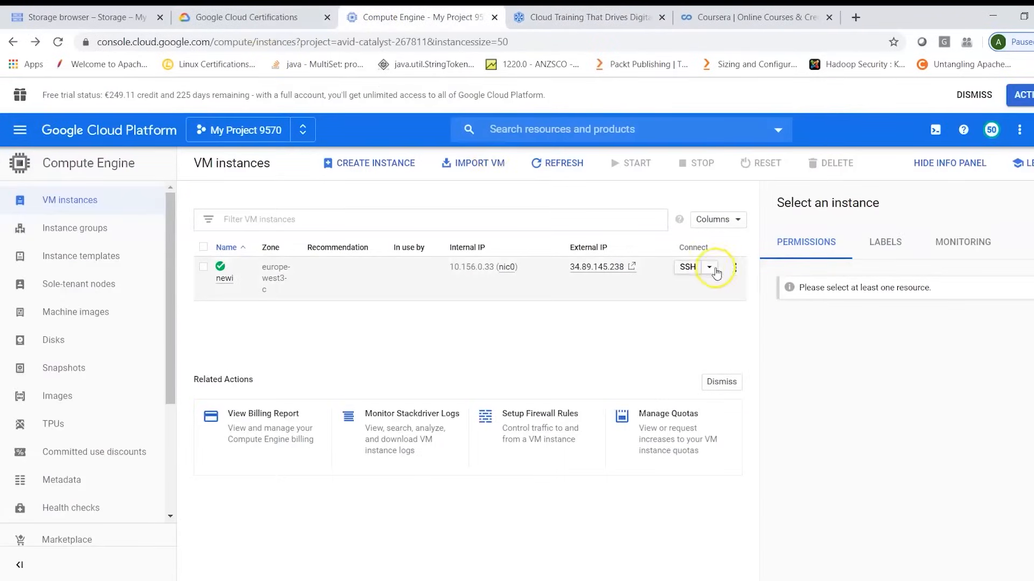
Bring the newi SSH terminal forward to review the apache2 status output again, and minimize it.
click(710, 268)
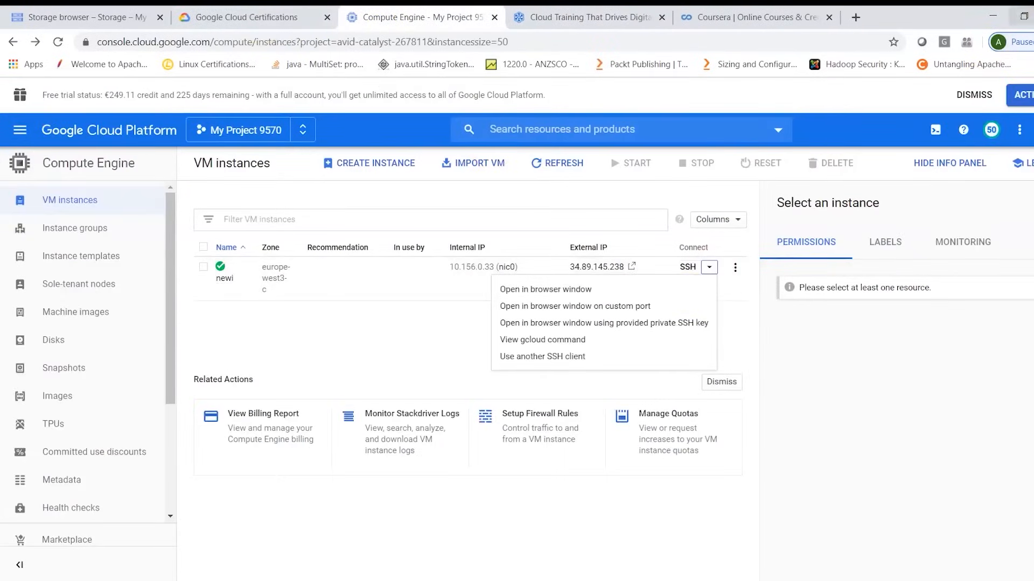
mouse_move(733, 580)
click(822, 526)
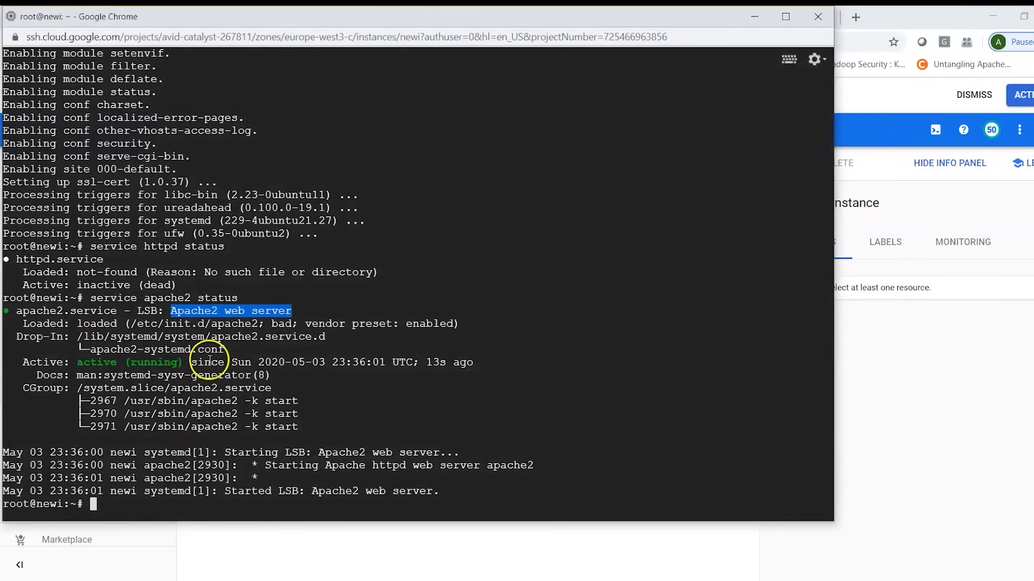
click(754, 16)
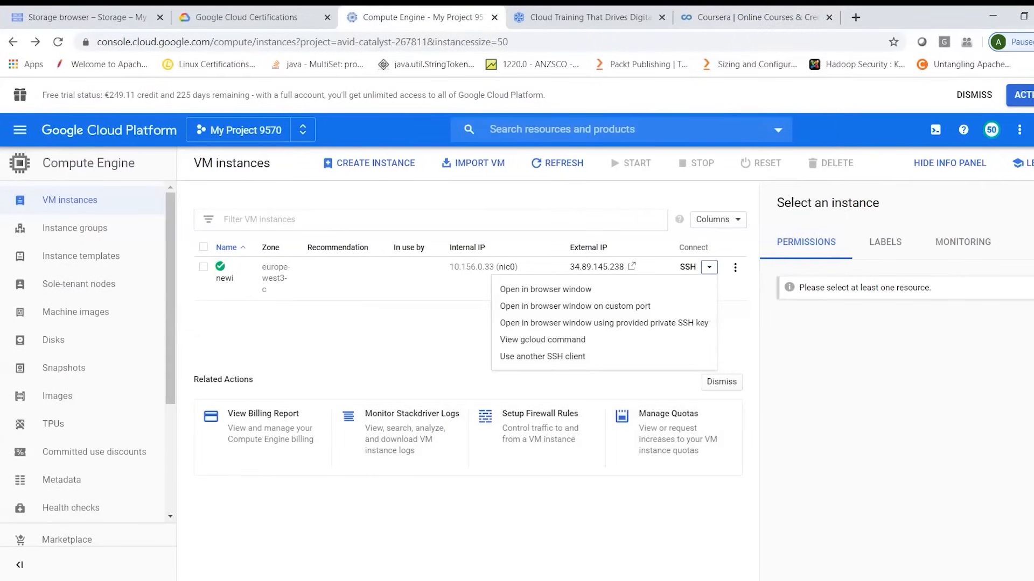
Open a new browser tab, close the Storage browser tab, and go back to the Compute Engine tab.
click(857, 17)
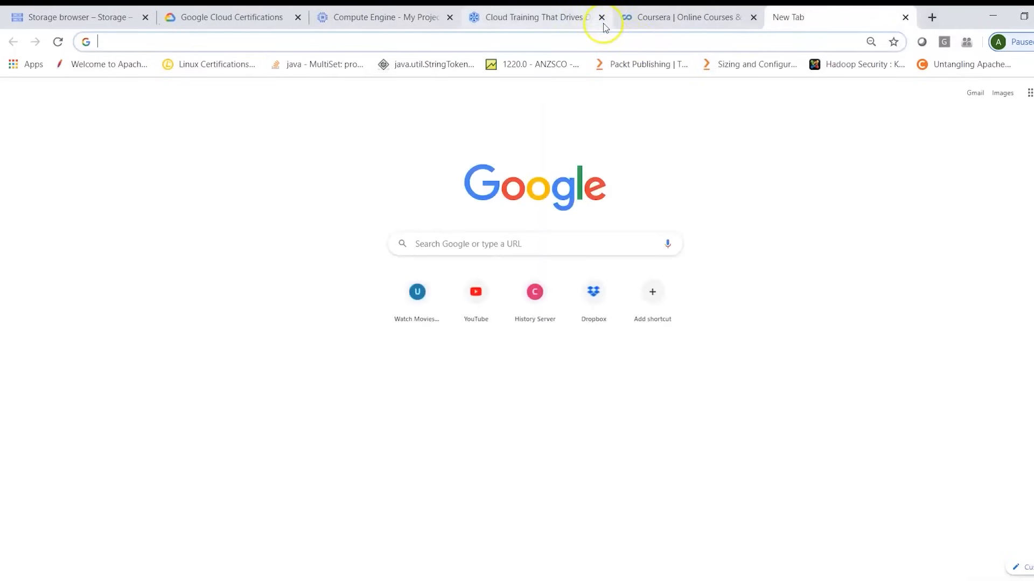
click(87, 19)
click(229, 12)
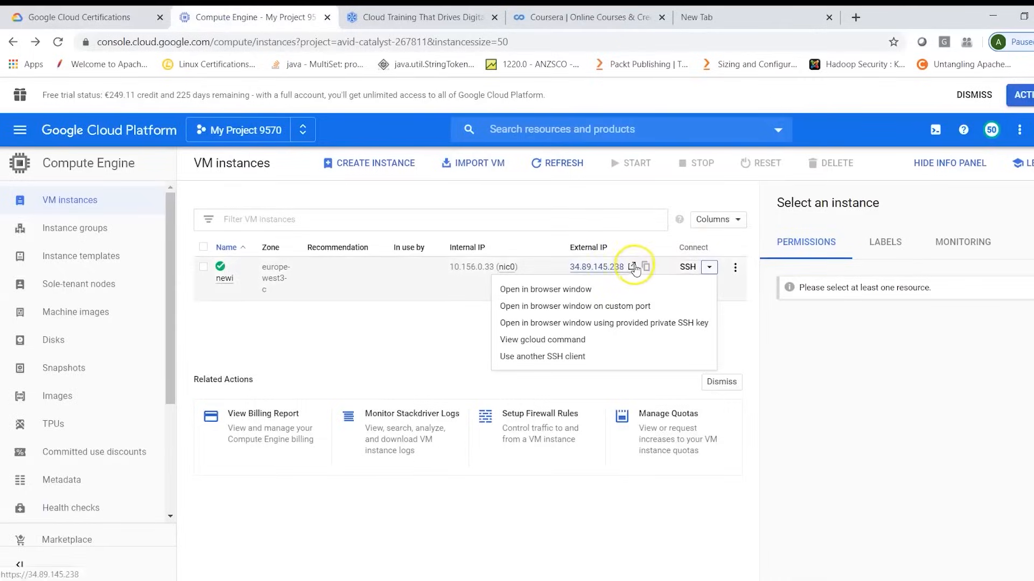
click(646, 267)
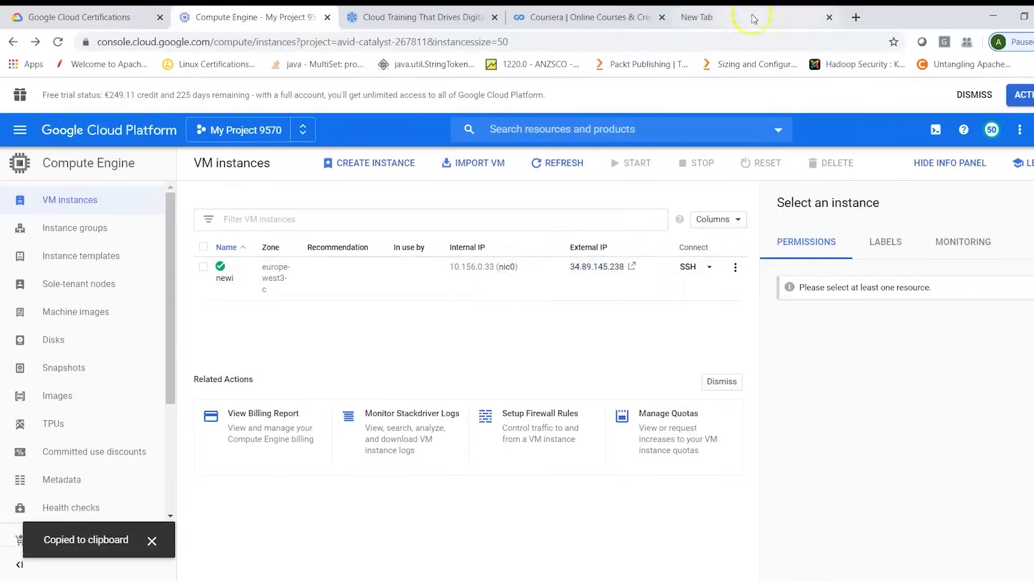
click(752, 19)
click(554, 42)
text(h)
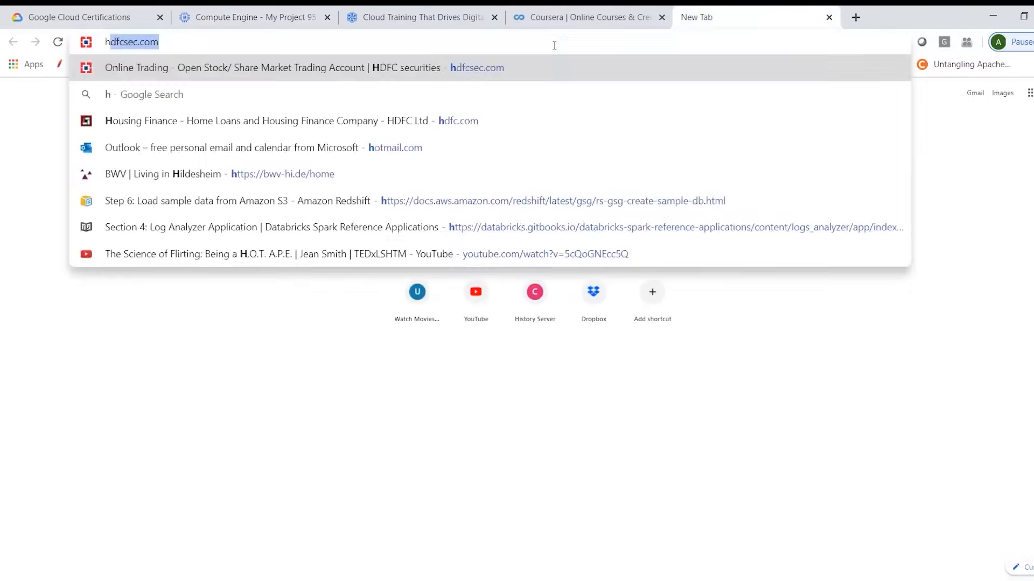
text(ttp://34.89.145.238)
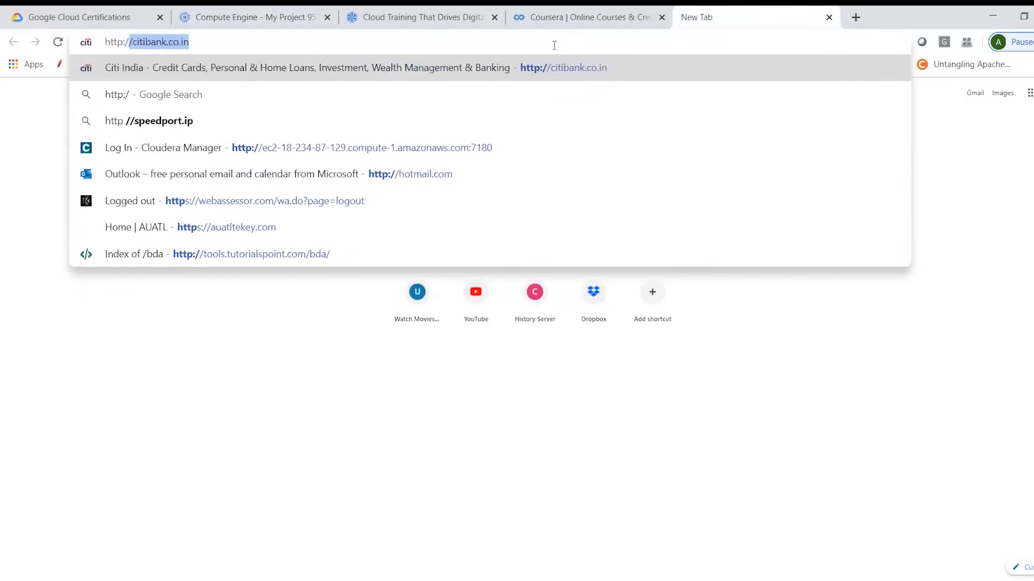
key(ctrl+v)
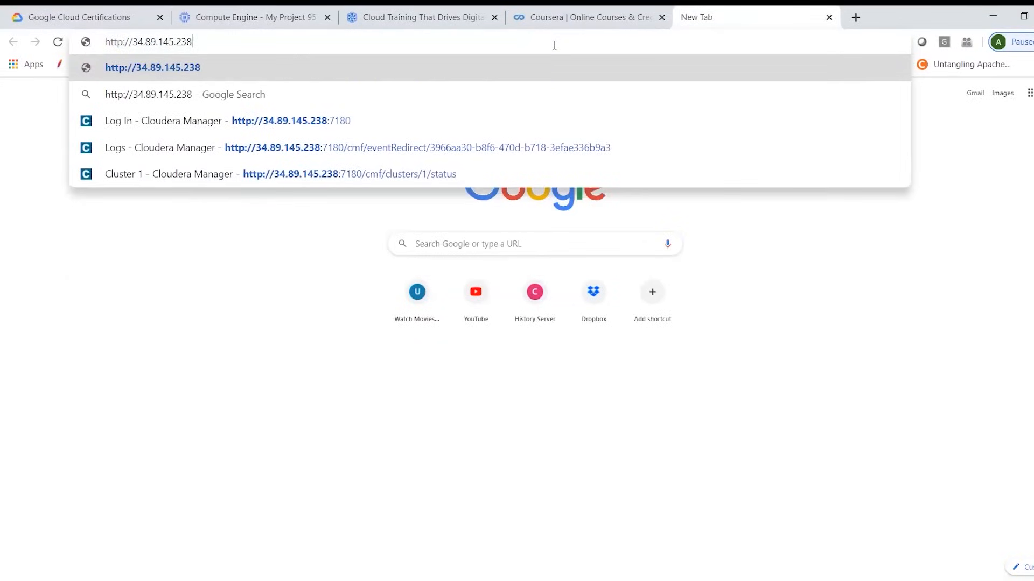
key(Return)
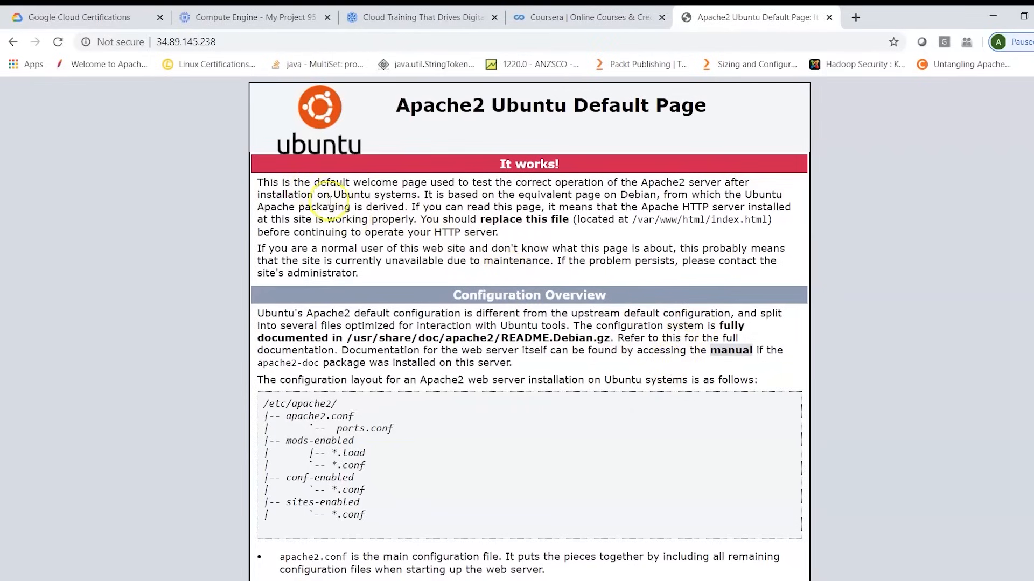
mouse_move(420, 194)
mouse_down()
mouse_move(654, 195)
mouse_move(411, 195)
mouse_move(401, 209)
mouse_move(414, 209)
mouse_up()
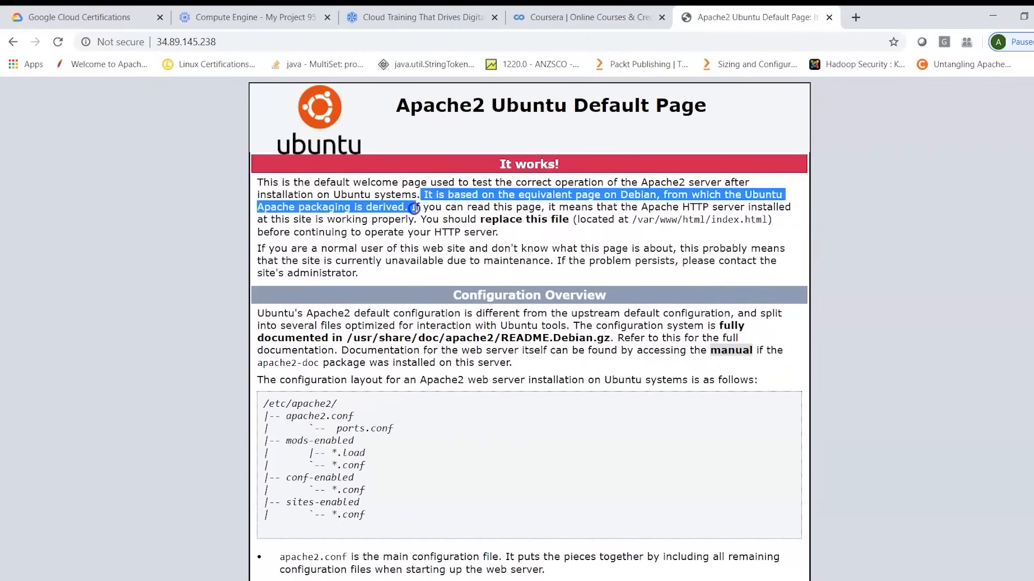
drag(514, 207, 750, 207)
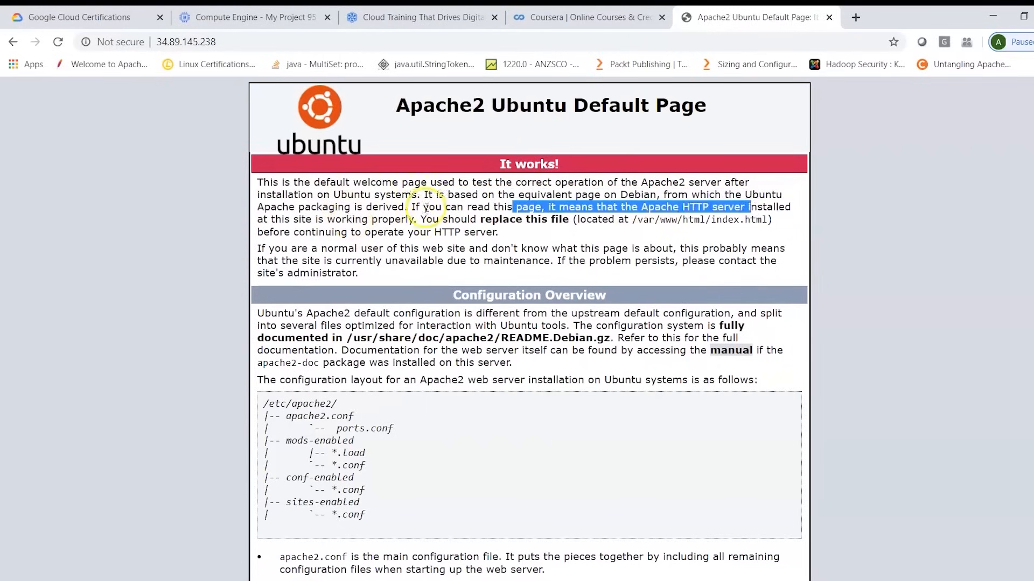
Highlight the /var/www/html/index.html path on the default page and bring the newi SSH terminal forward.
drag(477, 220, 769, 216)
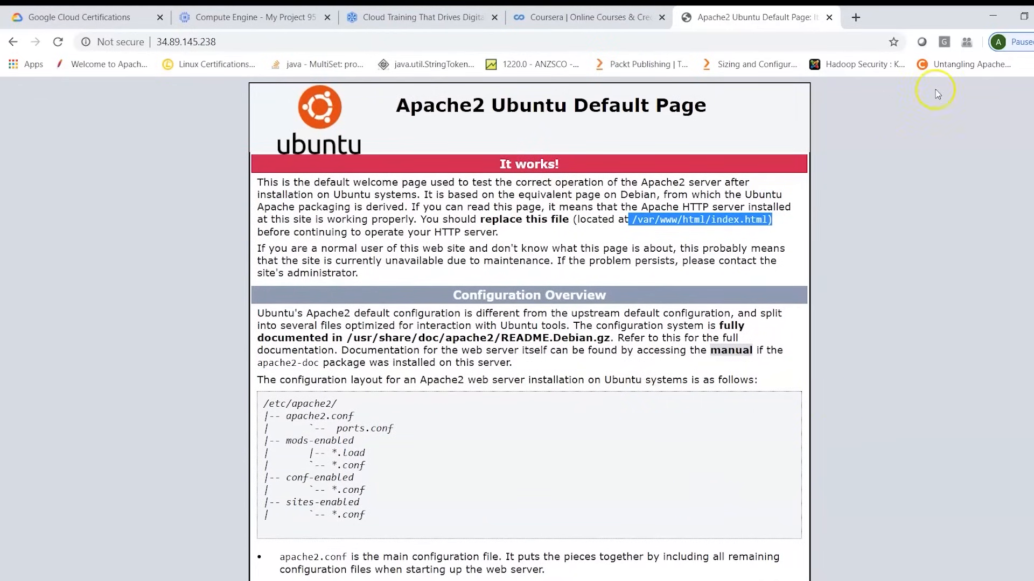
click(992, 15)
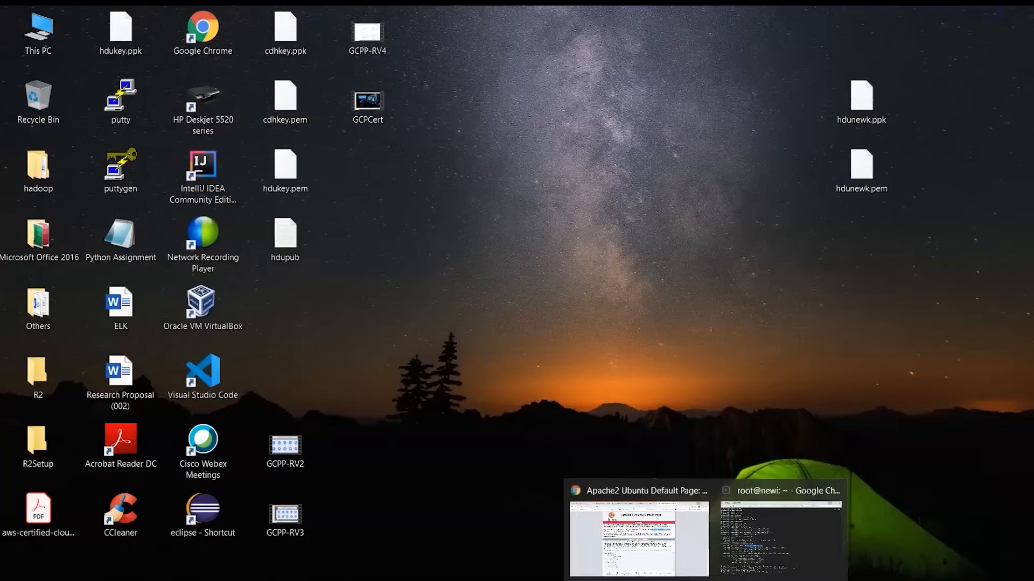
click(788, 530)
click(232, 510)
List /var/www, /var/www/html and /var/www/html/index.html in the terminal.
text(ls /var/www)
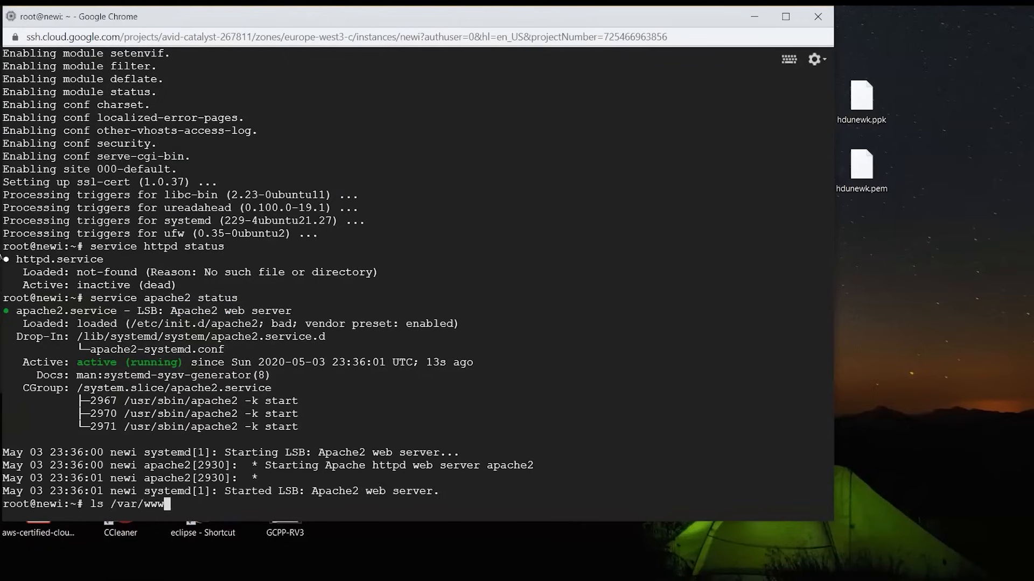
key(Return)
key(Up)
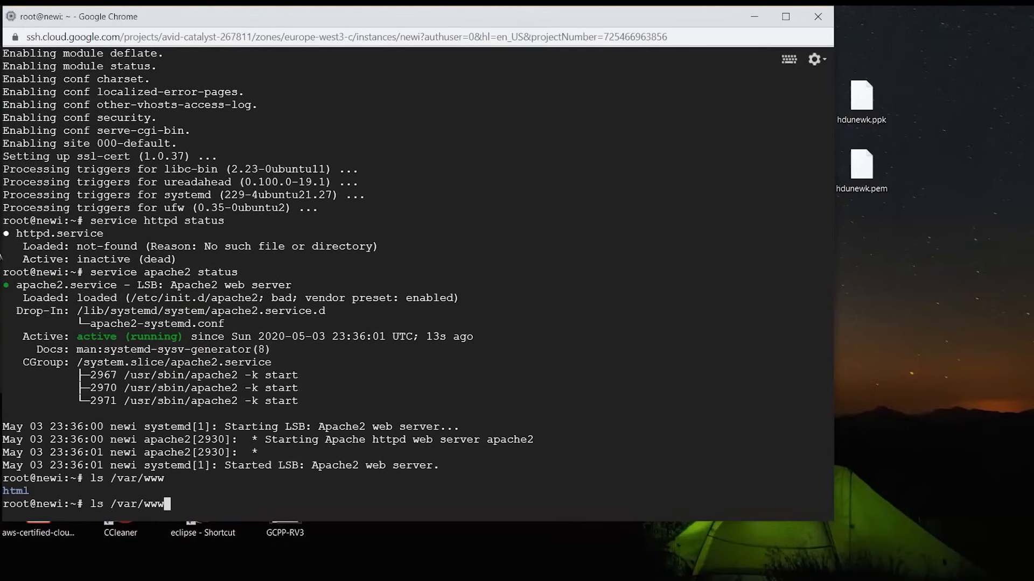
text(/html)
key(Return)
key(Up)
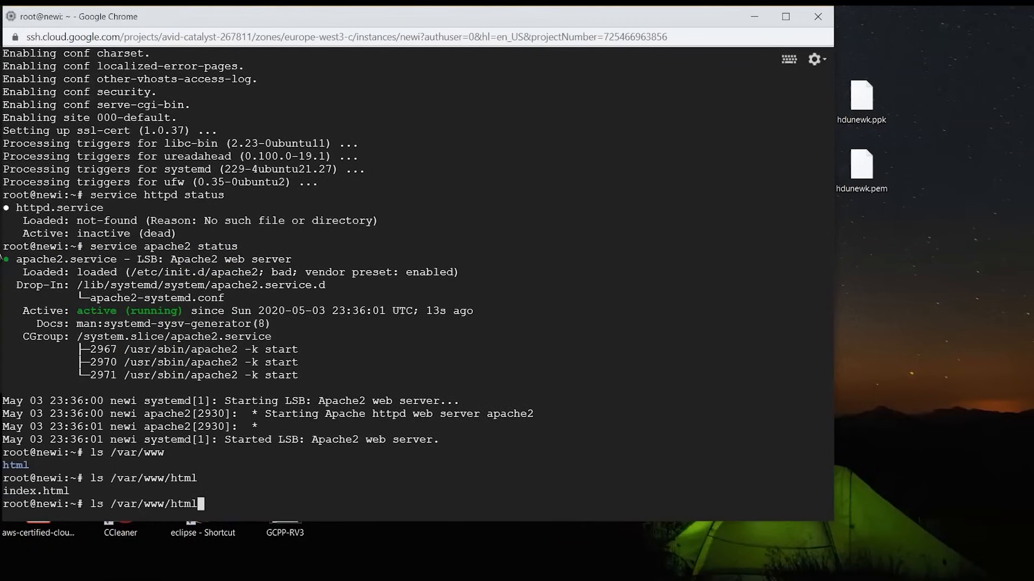
text(/index.html)
key(Return)
Open /var/www/html/index.html in vi.
key(Up)
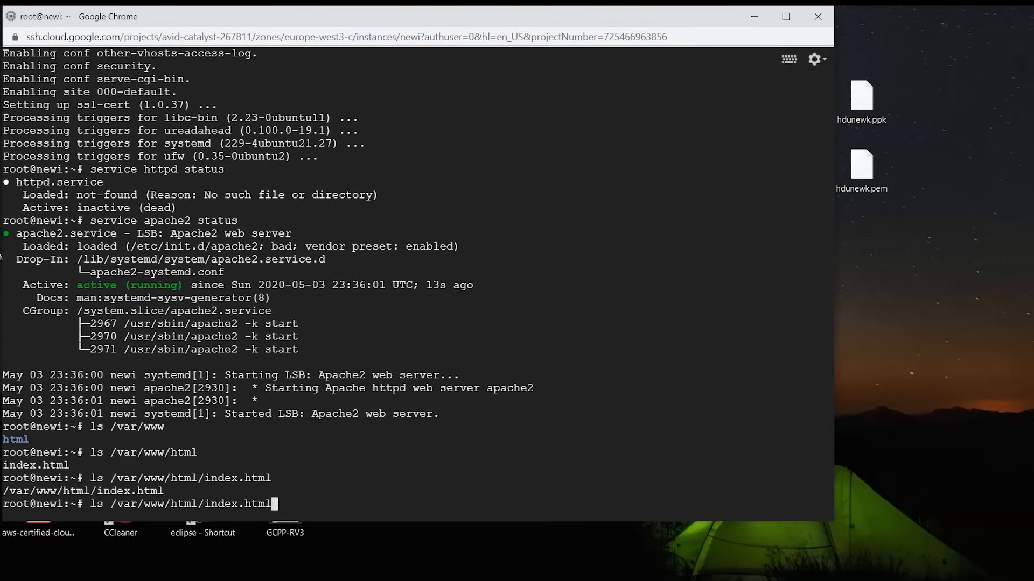
key(BackSpace)
key(BackSpace)
text(vi)
key(Return)
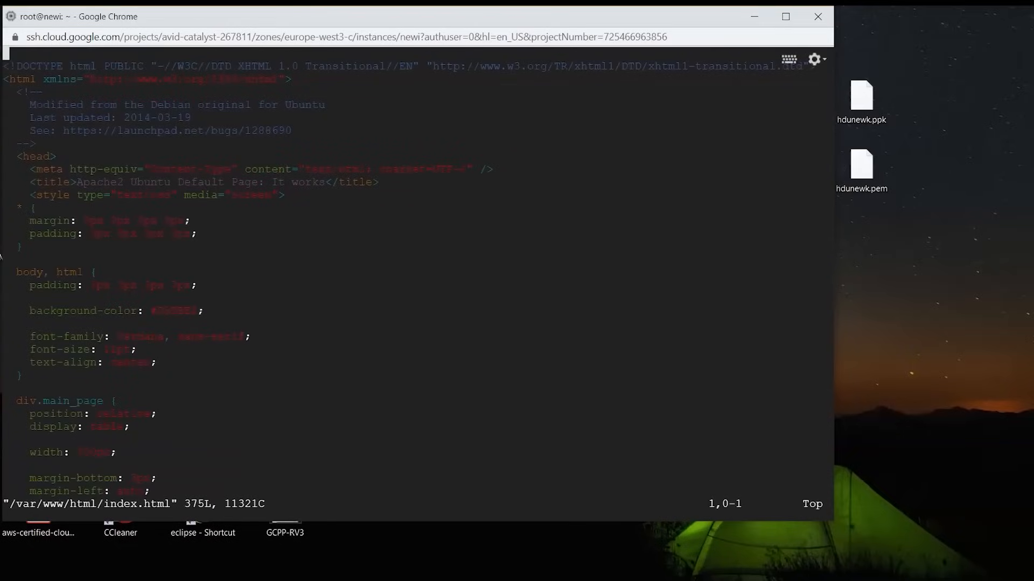
Look through the style rules at the start of index.html and exit vi with :wq.
key(Down)
key(Down)
key(Down)
key(Down)
key(Down)
key(Down)
key(Down)
key(Down)
key(Down)
key(Down)
key(Down)
key(Down)
key(Down)
key(Down)
key(Down)
key(Down)
key(Down)
key(Down)
key(Down)
key(Down)
key(Down)
key(Down)
key(Down)
key(Down)
key(Down)
key(Down)
key(Down)
key(Down)
key(Down)
key(Down)
key(Down)
key(Down)
key(Down)
key(Down)
key(Down)
key(Down)
key(Down)
key(Down)
key(Down)
key(Down)
key(Down)
key(Down)
key(Down)
key(Down)
key(Down)
key(Down)
key(Down)
key(Down)
key(Down)
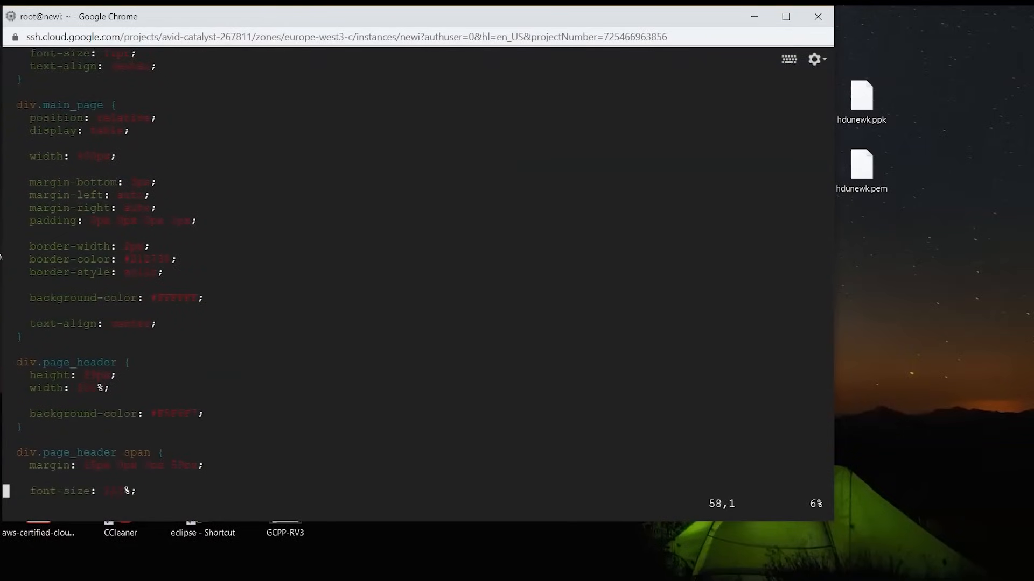
text(:)
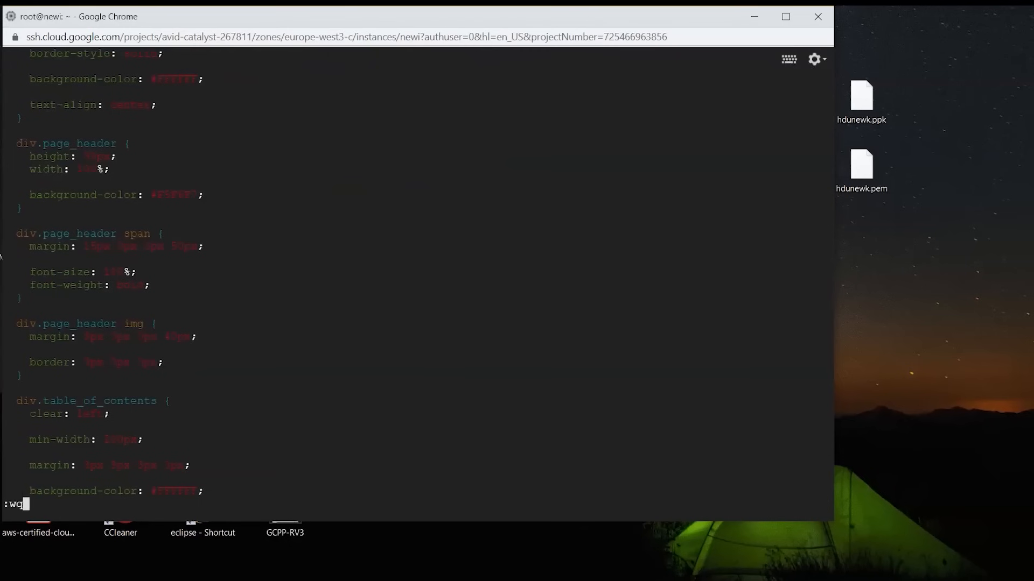
text(wq)
key(Return)
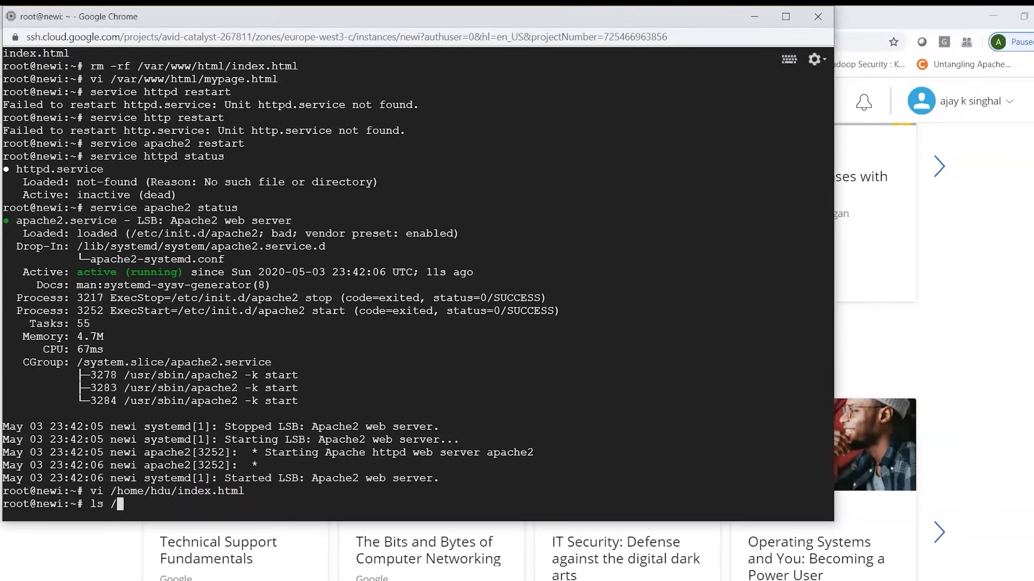
List the contents of /var/www/ and then of /var/www/html.
text(www/)
key(Return)
click(271, 490)
key(Up)
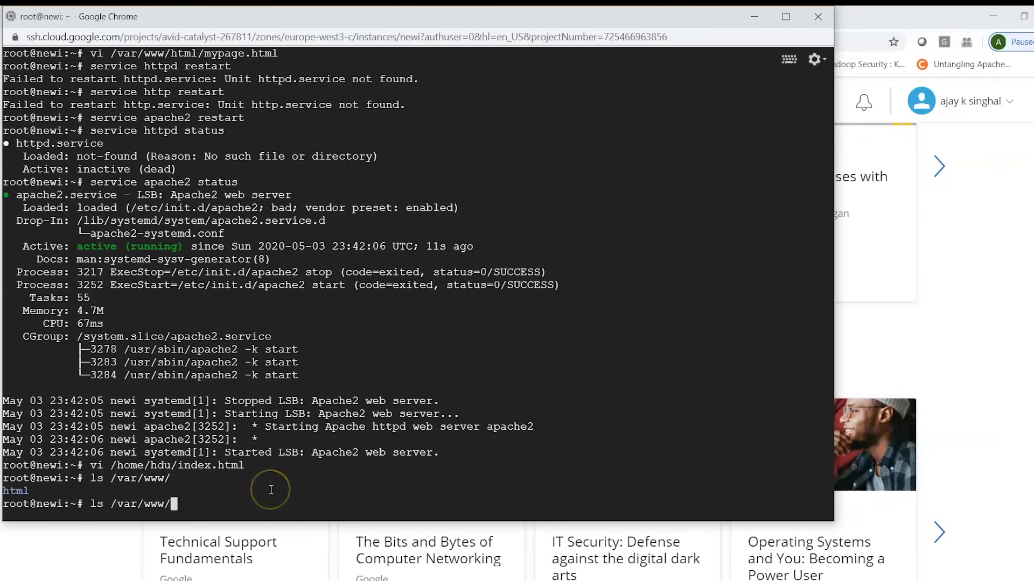
text(html)
key(Return)
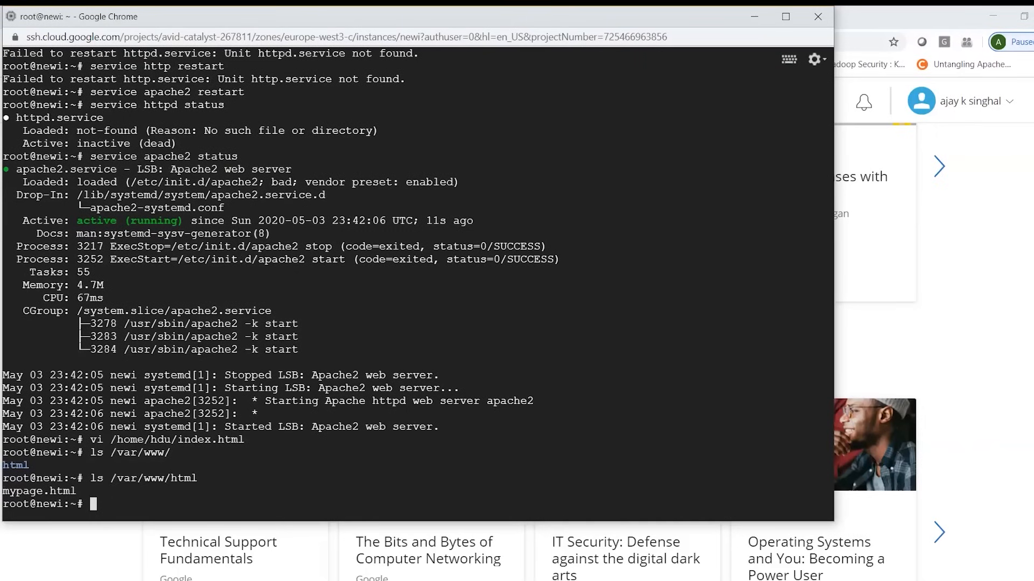
Highlight the index.html name in the earlier vi command and open /home/hdu/index.html in vi.
drag(178, 439, 247, 437)
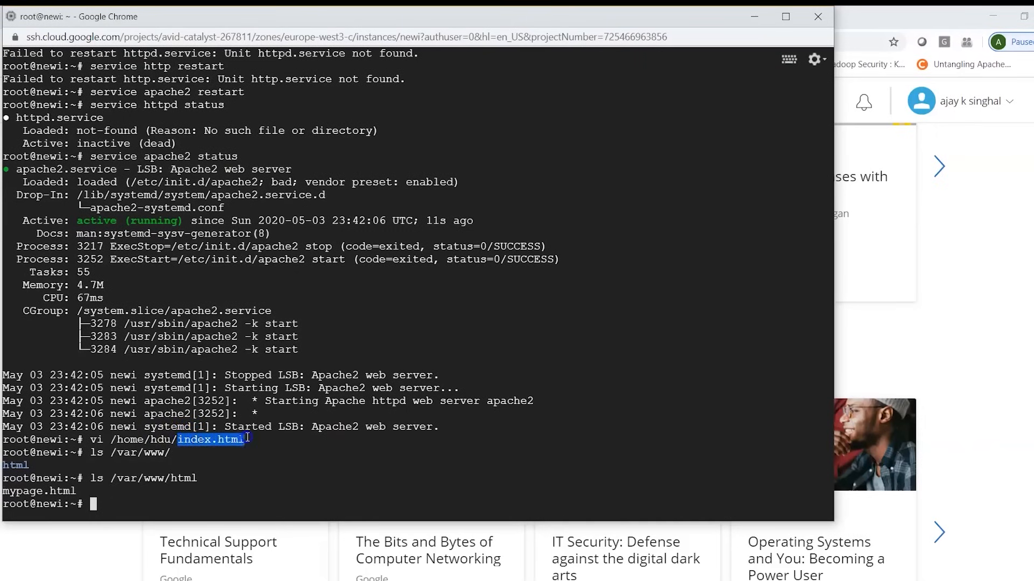
click(137, 501)
text(vi /home/hdu)
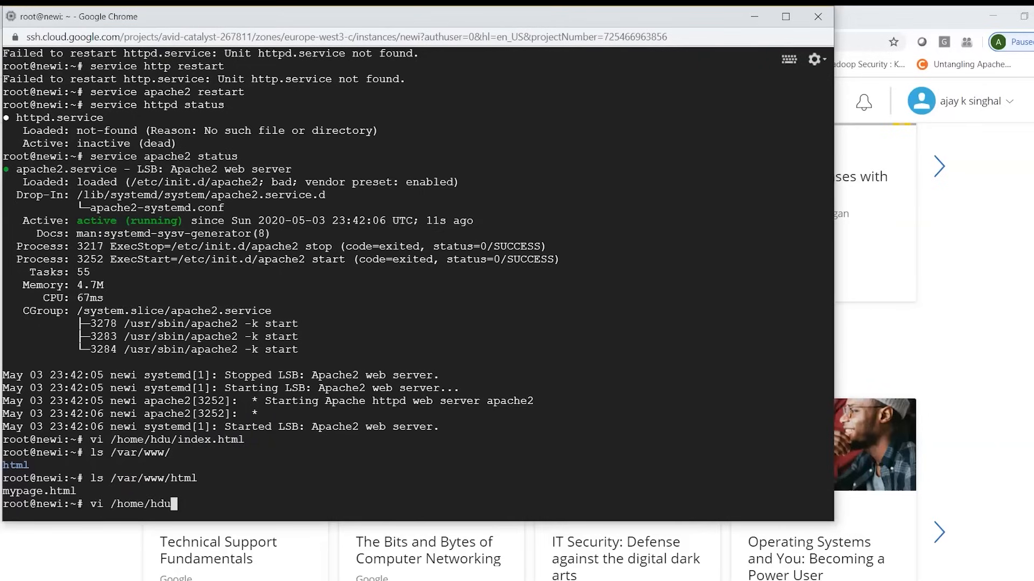
text(/in)
key(Tab)
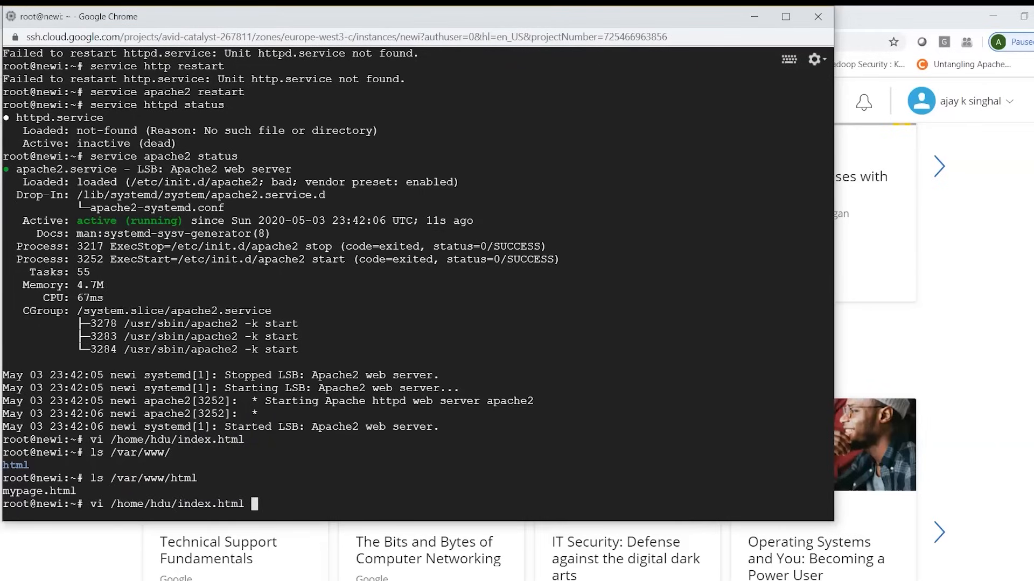
key(Return)
Examine the markup of /home/hdu/index.html down to the welcome and maintenance paragraphs, and exit vi.
key(Down)
key(Down)
key(Down)
key(Down)
key(Down)
key(Down)
key(Down)
key(Down)
key(Down)
key(Down)
key(Down)
key(Down)
key(Down)
key(Down)
key(Down)
key(Down)
key(Down)
key(Down)
key(Down)
key(Down)
key(Down)
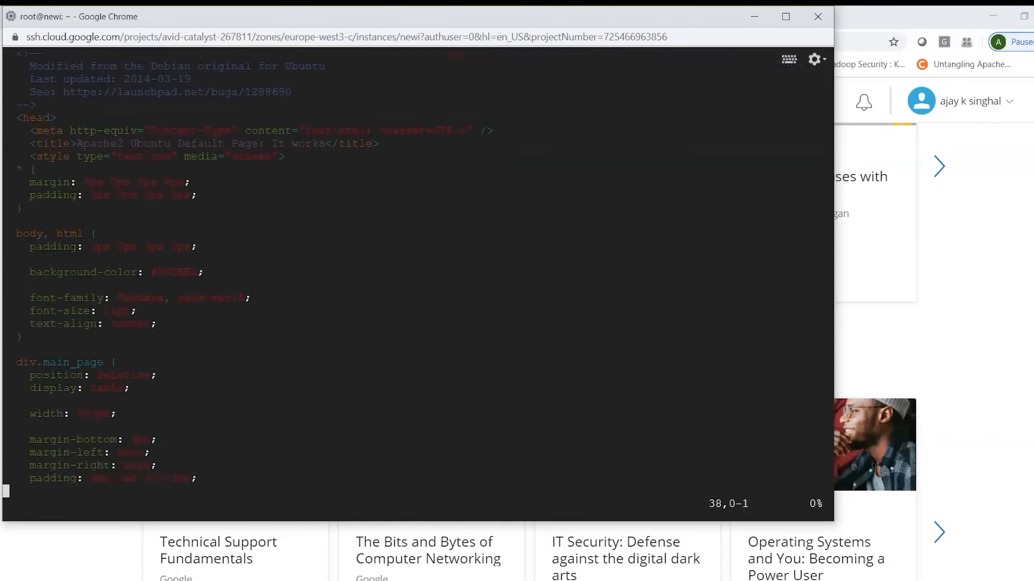
key(Down)
key(Down)
key(Down)
key(Down)
key(Down)
key(Down)
key(Down)
key(Down)
key(Down)
key(Down)
key(Down)
key(Down)
key(Down)
key(Down)
key(Down)
key(Down)
key(Down)
key(Down)
key(Down)
key(Down)
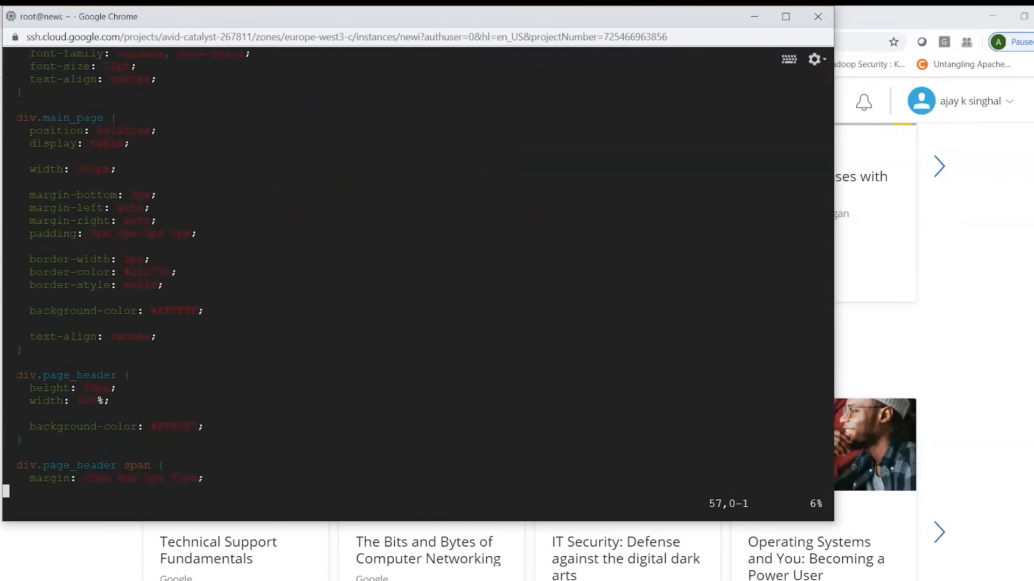
key(Down)
key(Down)
key(Down)
key(Down)
key(Down)
key(Down)
key(Down)
key(Down)
key(Down)
key(Down)
key(Down)
key(Down)
key(Down)
key(Down)
key(Down)
key(Down)
key(Down)
key(Down)
key(Down)
key(Down)
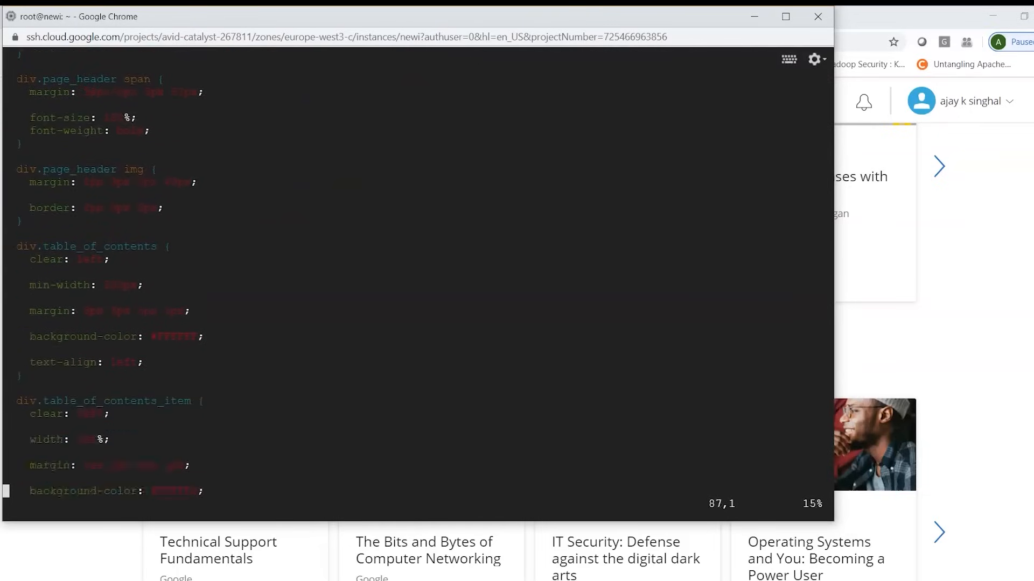
key(Down)
key(Down)
key(Down)
key(Down)
key(Down)
key(Down)
key(Down)
key(Down)
key(Down)
key(Down)
key(Down)
key(Down)
key(Down)
key(Down)
key(Down)
key(Down)
key(Down)
key(Down)
key(Down)
key(Down)
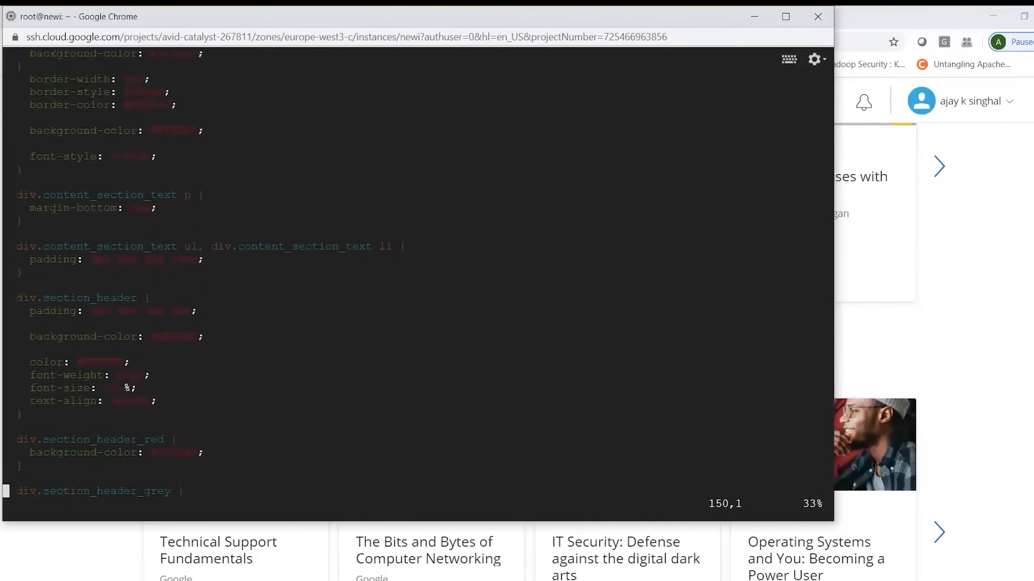
key(Down)
key(Down)
key(Down)
key(Down)
key(Down)
key(Down)
key(Down)
key(Down)
key(Down)
key(Down)
key(Down)
key(Down)
key(Down)
key(Down)
key(Down)
key(Down)
key(Down)
key(Down)
key(Down)
key(Down)
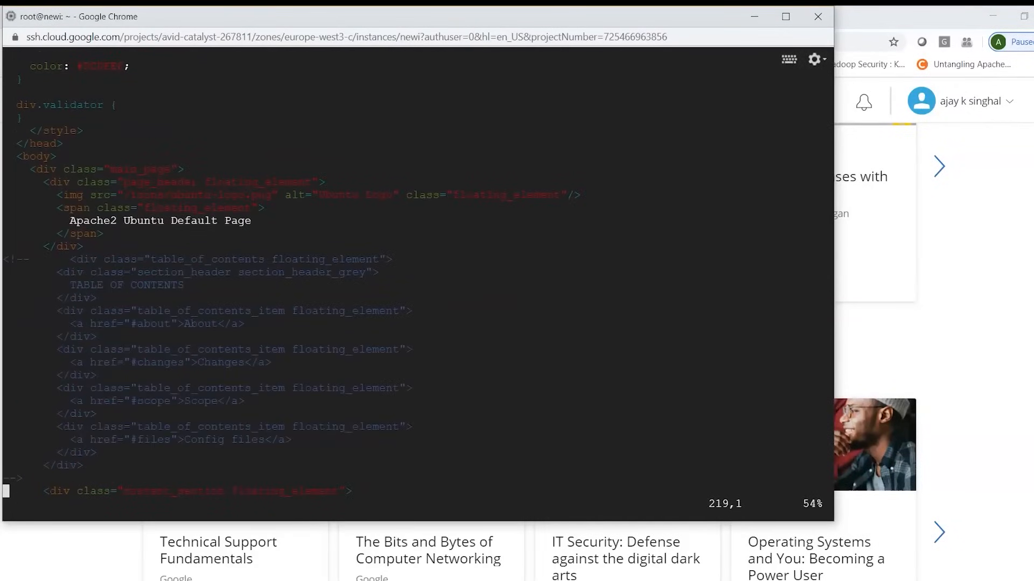
key(Down)
key(Down)
key(Down)
key(Down)
key(Down)
key(Down)
key(Down)
key(Down)
key(Down)
key(Down)
key(Down)
key(Down)
key(Down)
key(Down)
key(Down)
key(Down)
key(Down)
key(Down)
key(Down)
key(Down)
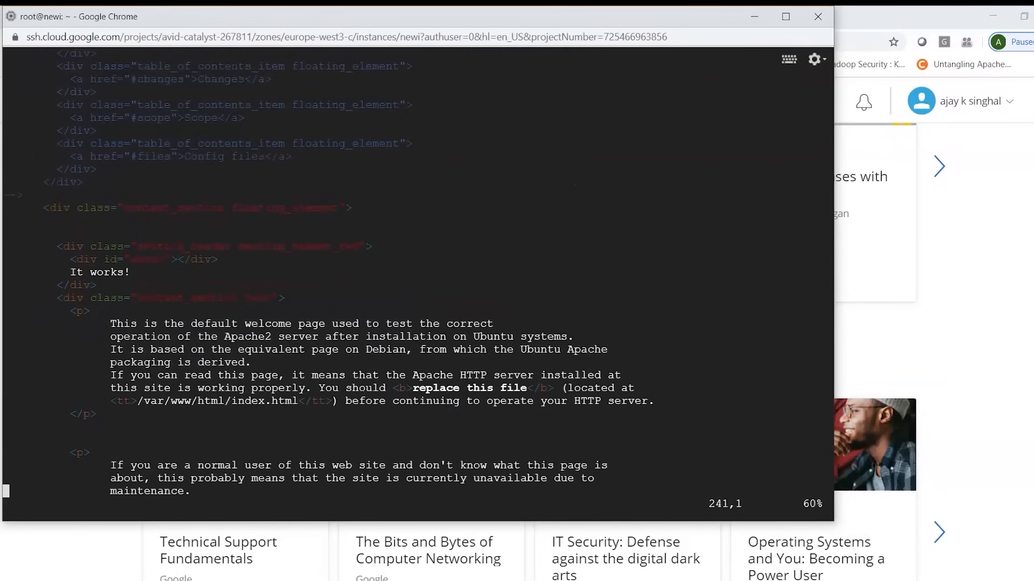
key(Down)
key(Down)
key(Down)
key(Down)
key(Down)
key(Down)
key(Down)
key(Down)
key(Down)
key(Down)
key(Down)
key(Down)
key(Down)
key(Down)
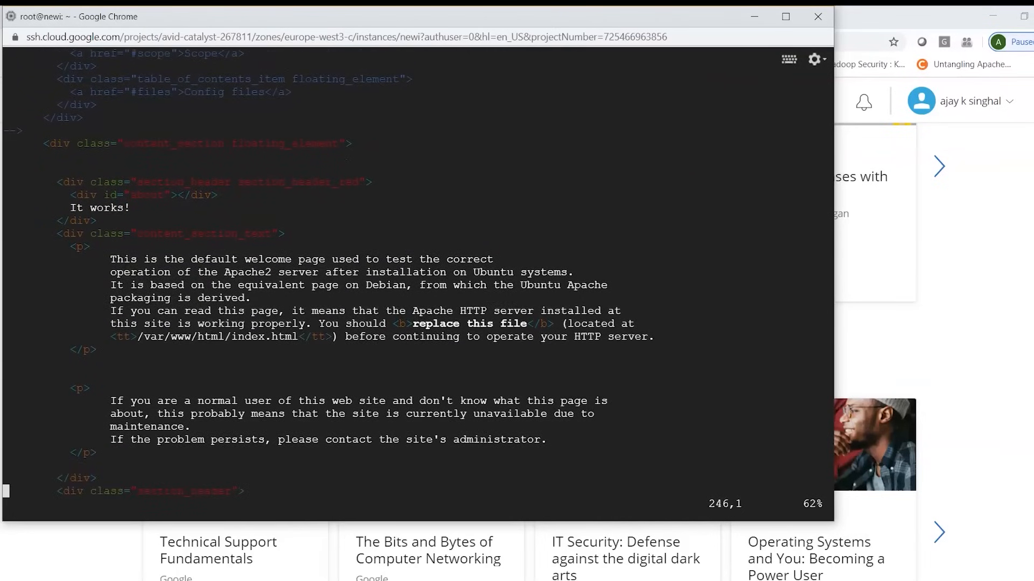
key(Down)
key(Down)
key(Down)
key(Down)
key(Down)
key(Down)
key(Down)
key(Down)
key(Down)
key(Down)
text(:)
key(Return)
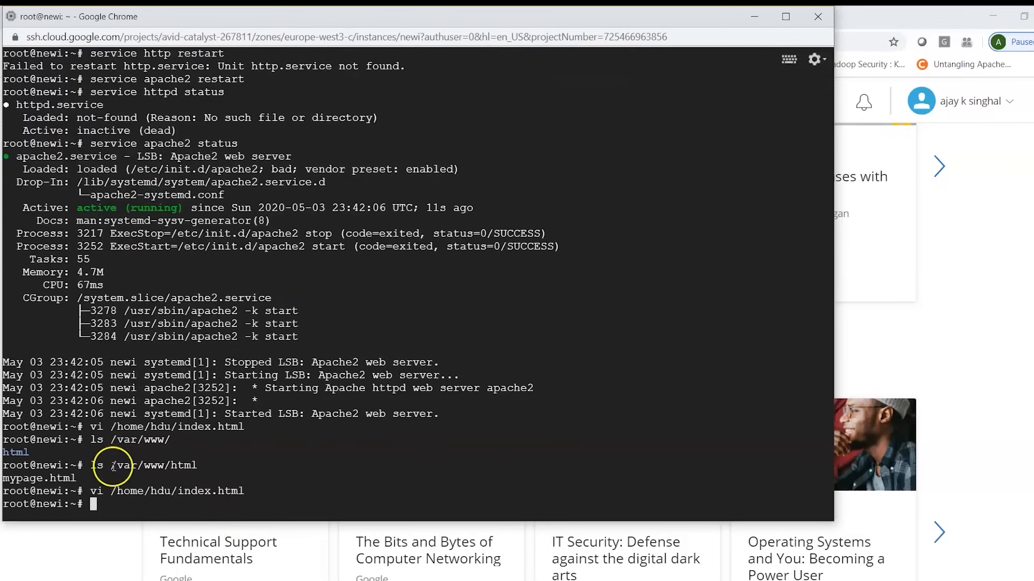
Highlight the /var/www/html path and the mypage.html name in the listing, and open /var/www/html/mypage.html in vi.
drag(111, 465, 198, 464)
click(144, 504)
drag(78, 478, 3, 479)
click(90, 505)
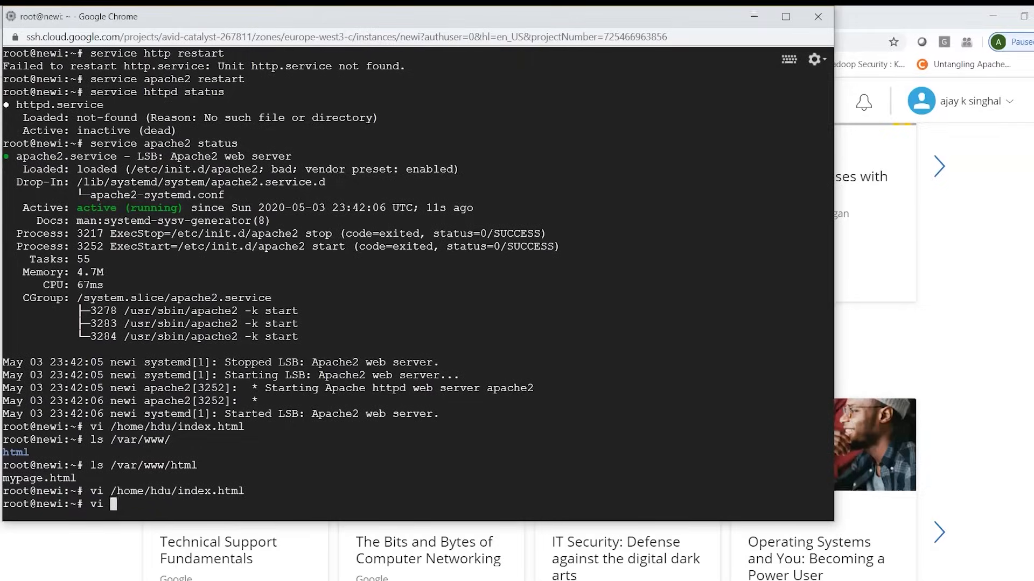
text(www/html/m)
key(Tab)
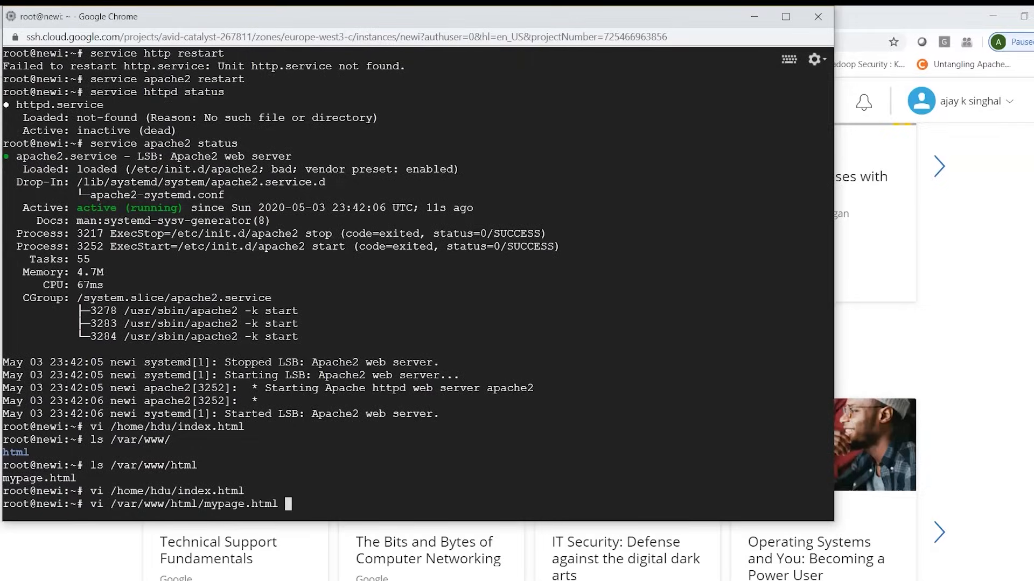
key(Return)
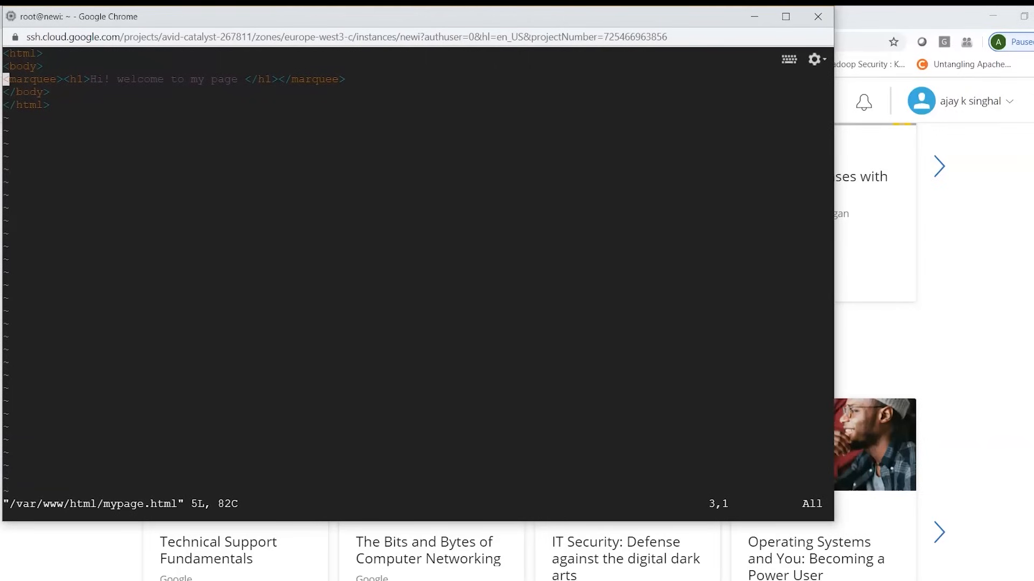
Review the marquee heading line of mypage.html, and save and quit with :wq.
key(Down)
text(:wq)
key(Return)
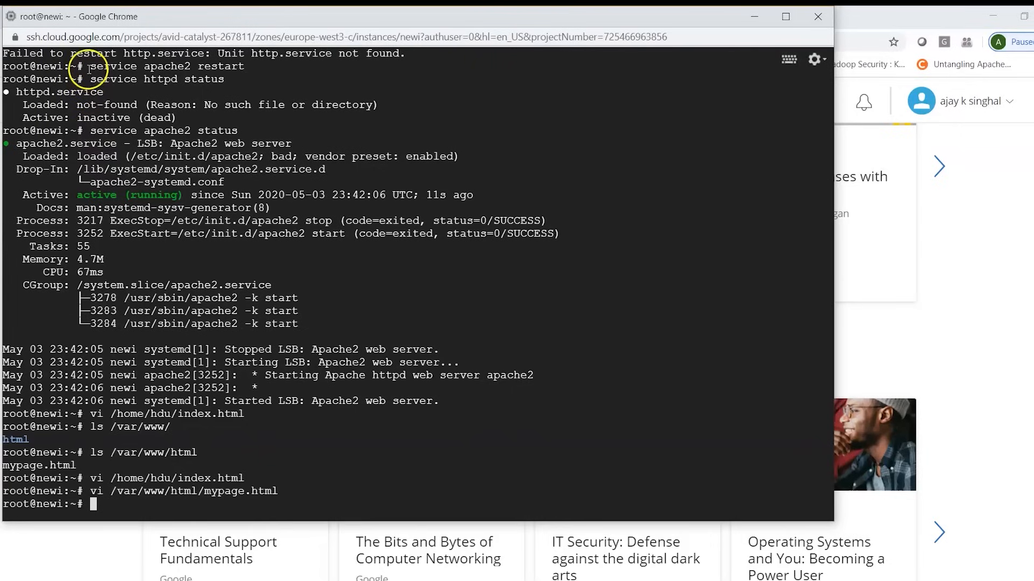
Highlight the earlier service apache2 restart command, minimize the SSH terminal and open a new browser tab.
drag(90, 66, 245, 66)
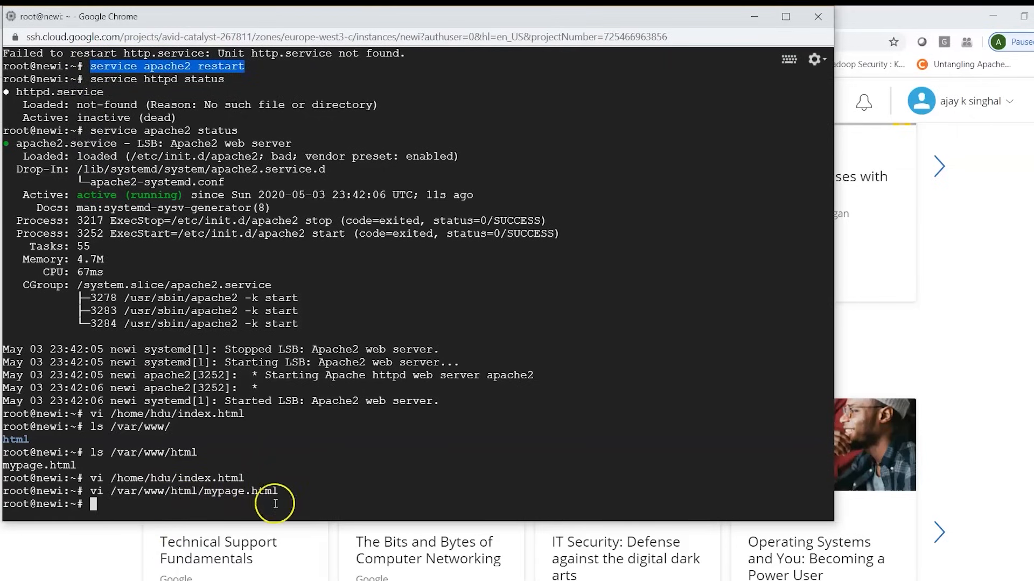
click(754, 17)
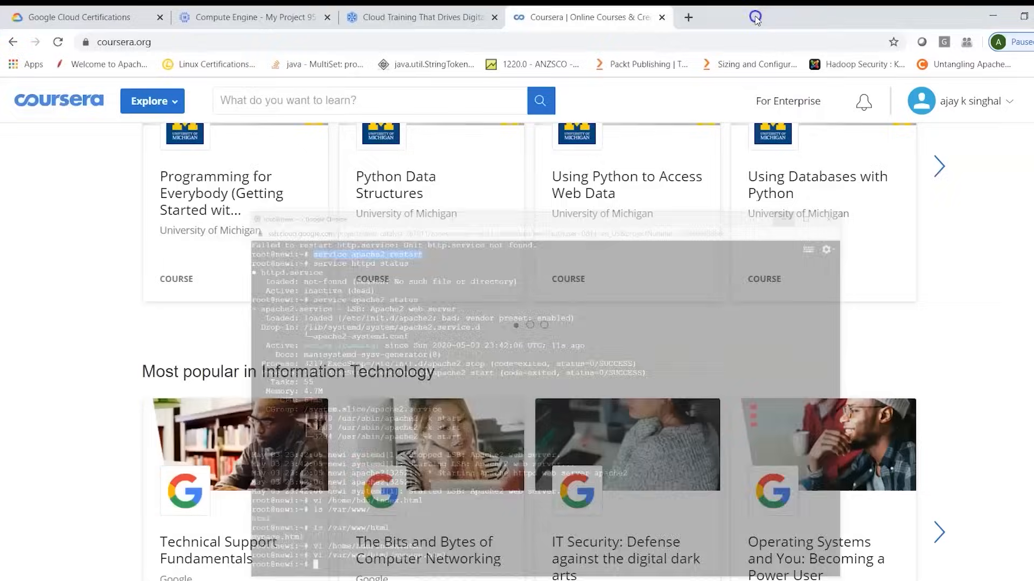
click(691, 19)
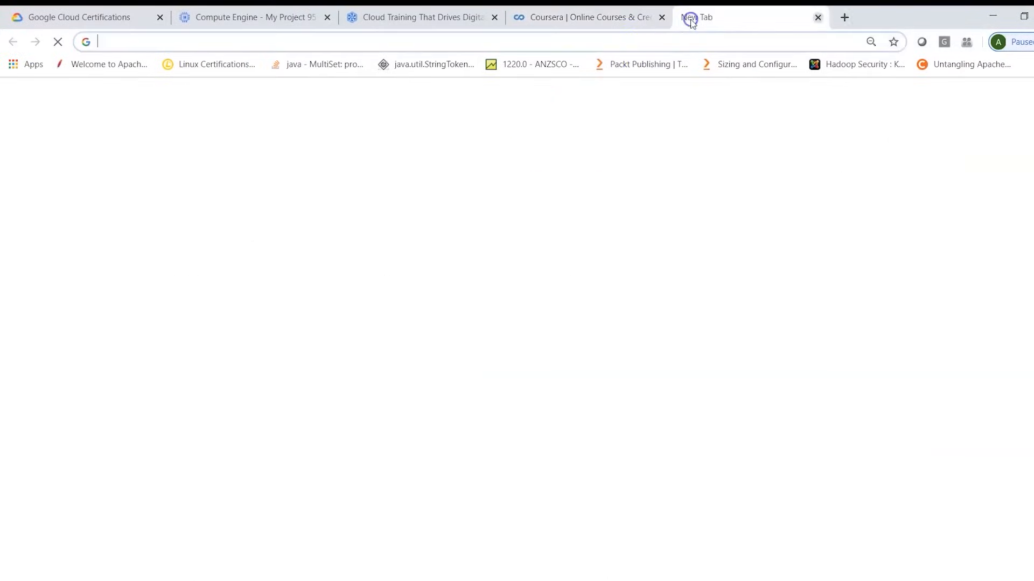
text(http://)
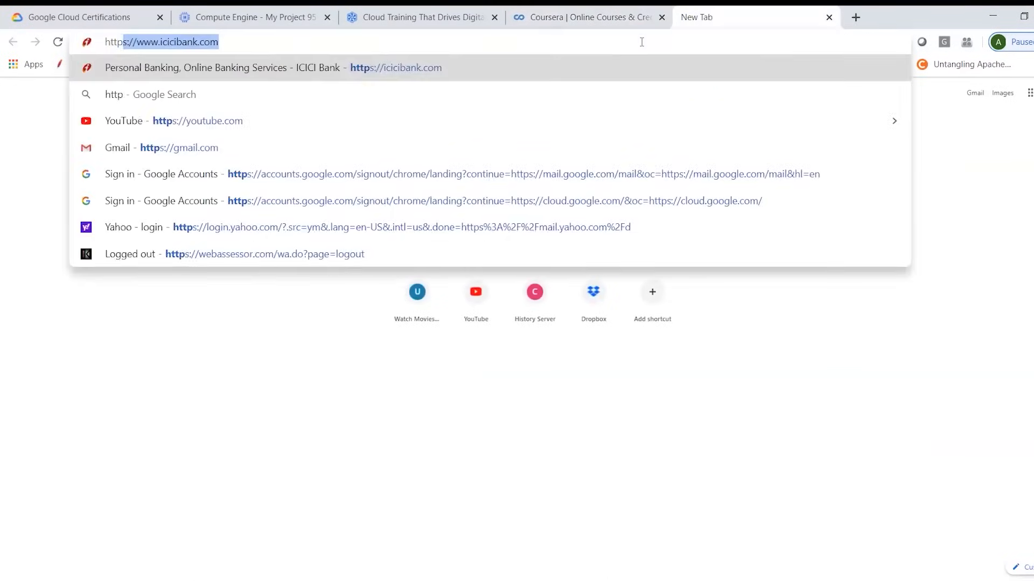
text(service apache2 restart)
key(BackSpace)
key(BackSpace)
key(BackSpace)
key(BackSpace)
key(BackSpace)
key(BackSpace)
key(BackSpace)
key(BackSpace)
key(BackSpace)
key(BackSpace)
key(BackSpace)
key(BackSpace)
key(BackSpace)
key(BackSpace)
key(BackSpace)
key(BackSpace)
key(BackSpace)
key(BackSpace)
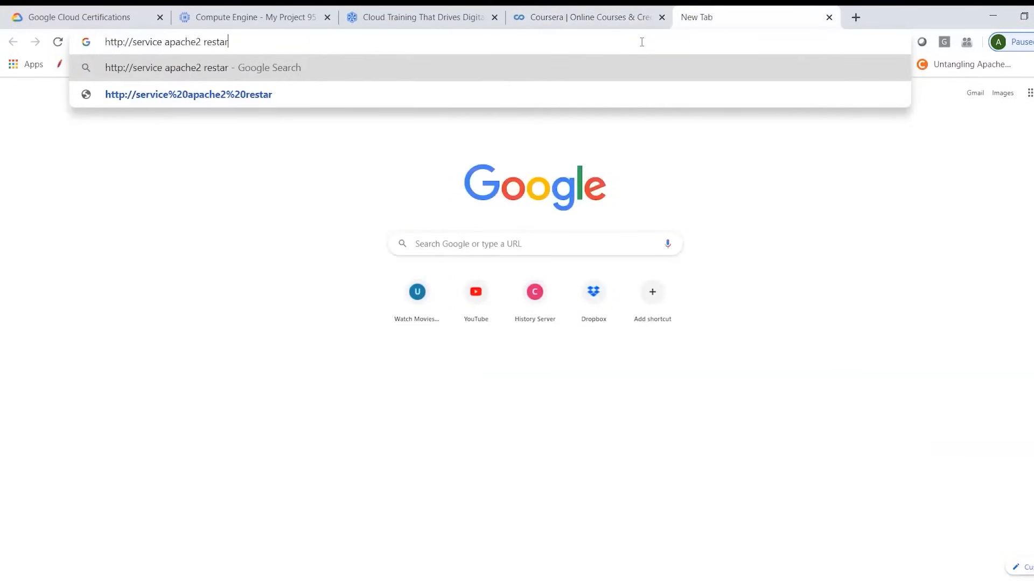
key(BackSpace)
key(BackSpace)
key(BackSpace)
key(BackSpace)
key(BackSpace)
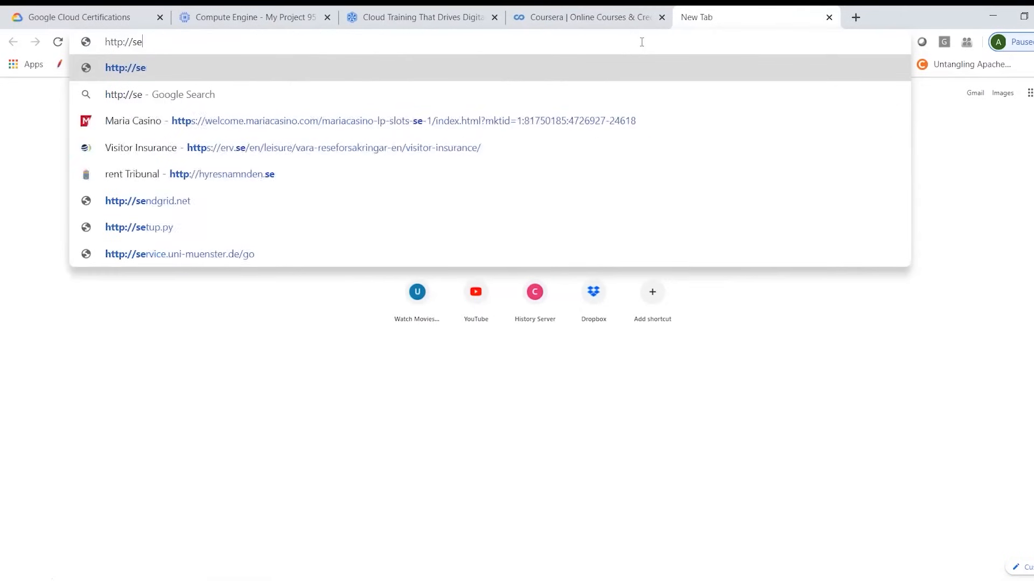
click(254, 17)
click(641, 267)
click(736, 13)
key(ctrl+v)
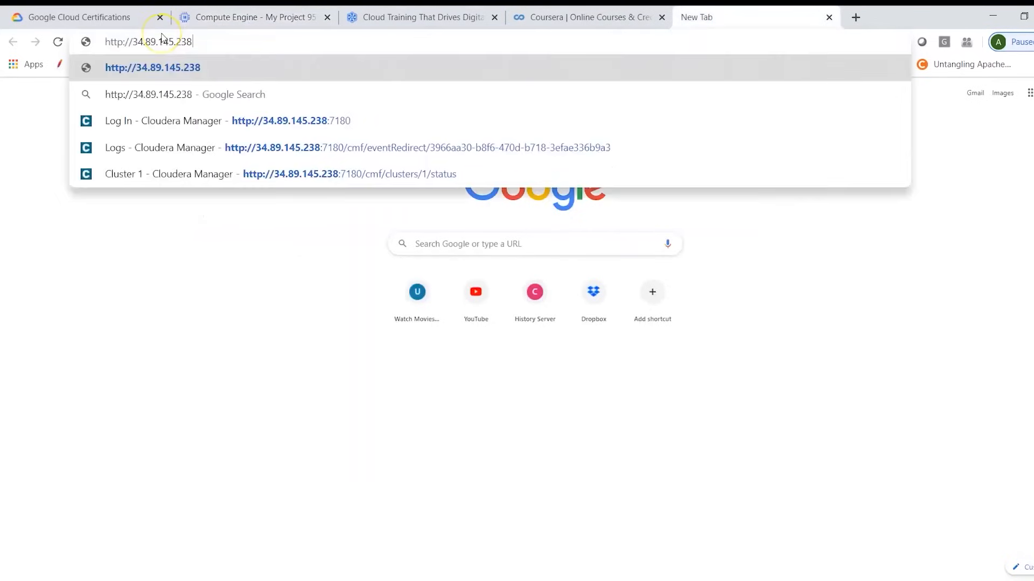
key(Return)
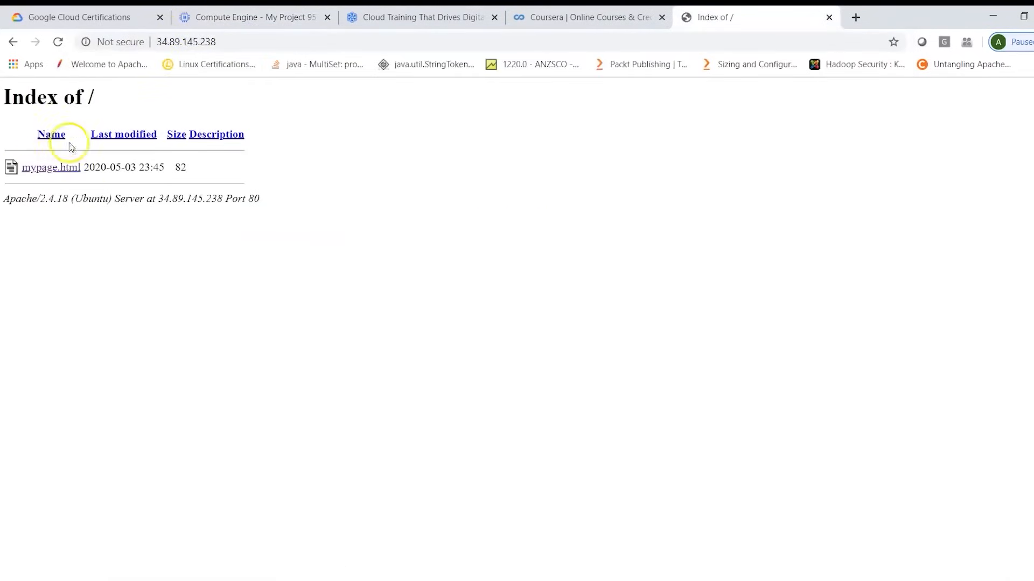